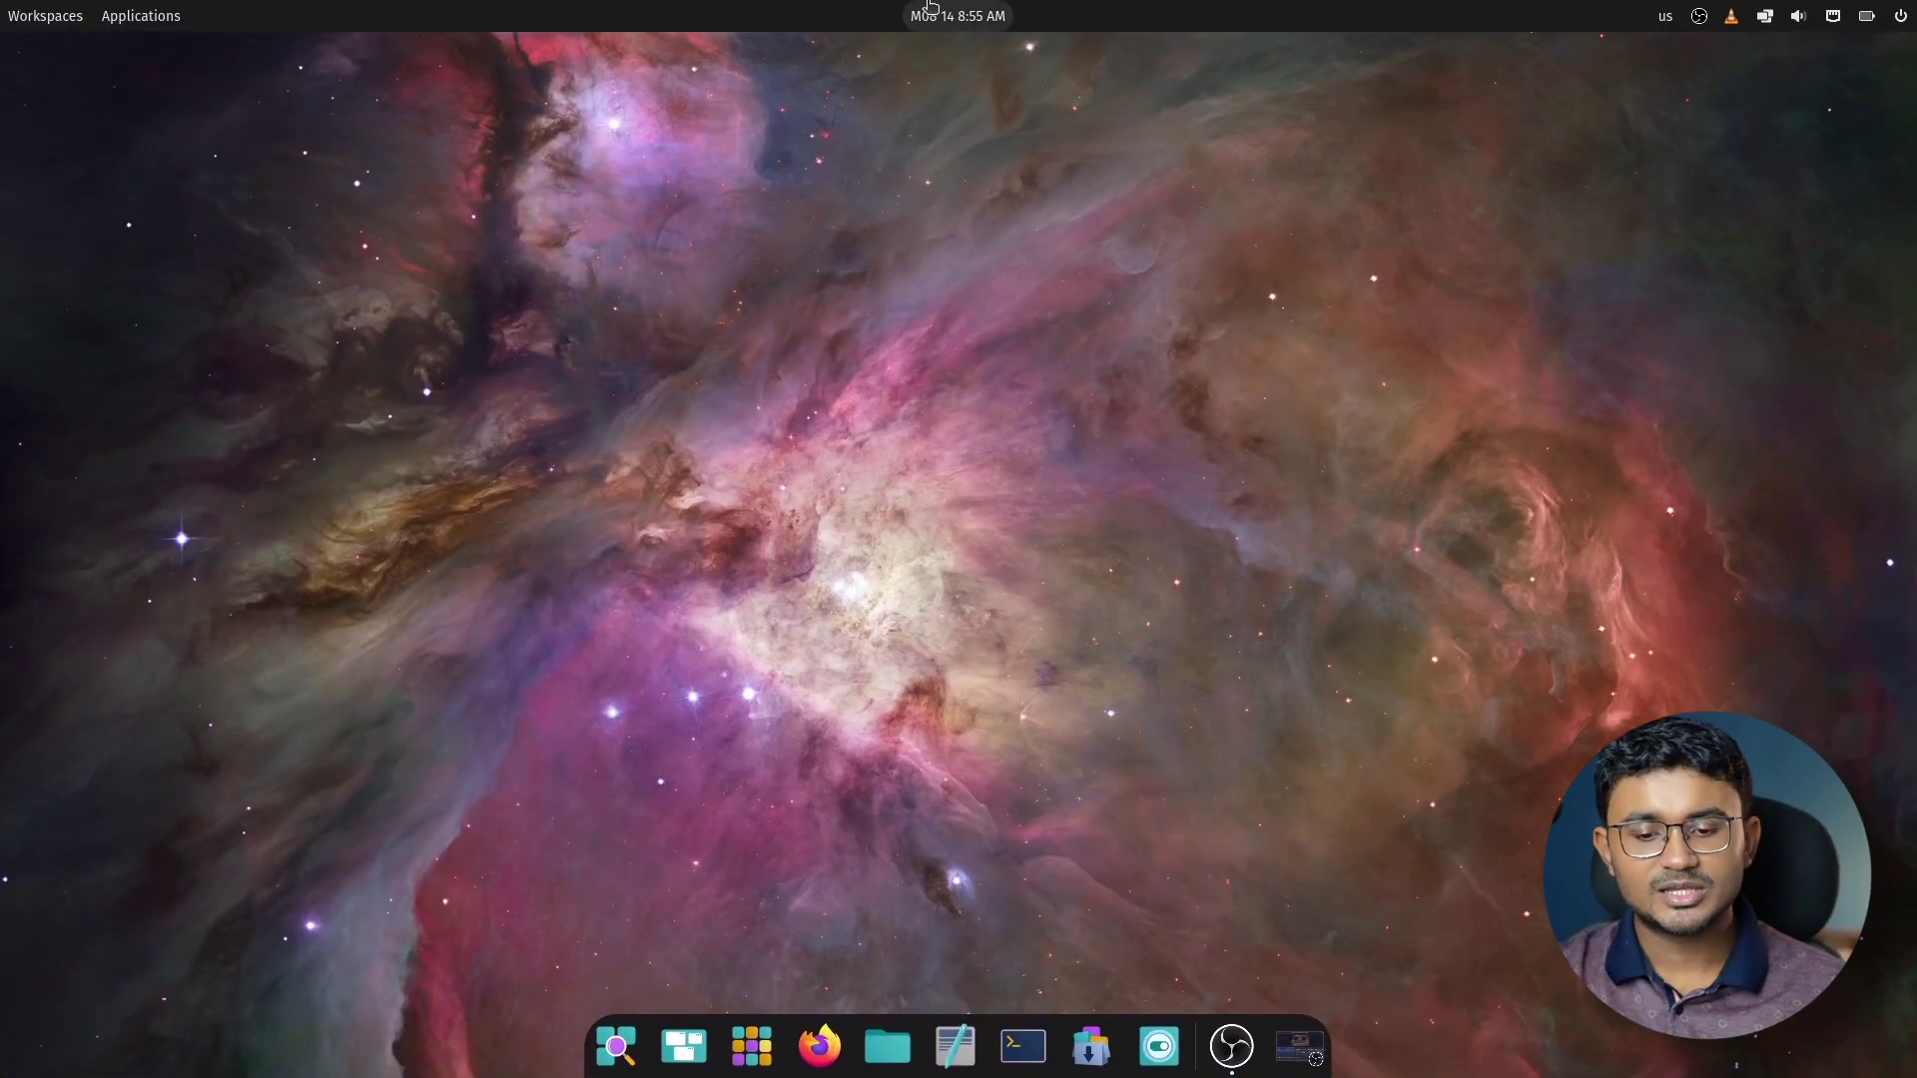
# Show the month calendar, then switch to workspace 2 from the Workspaces overview
pyautogui.click(958, 3)
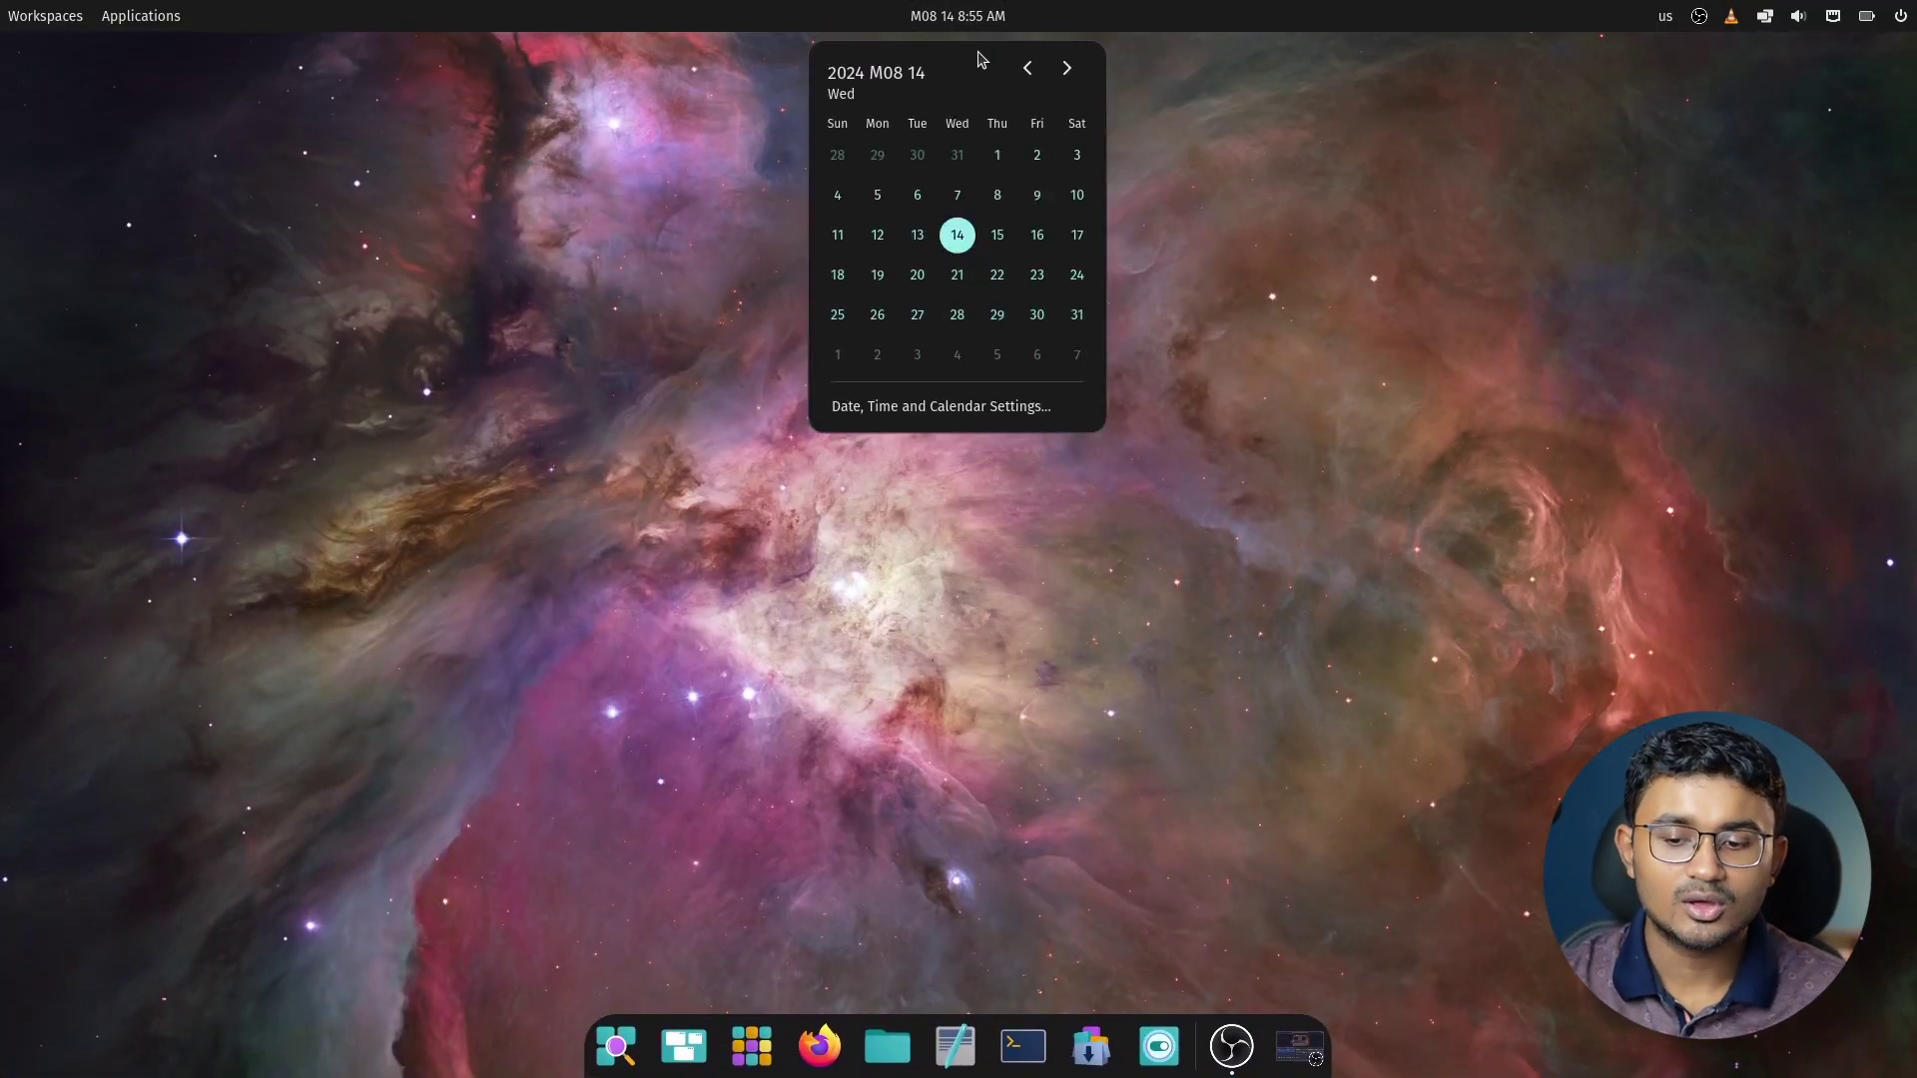
pyautogui.click(978, 22)
pyautogui.click(45, 16)
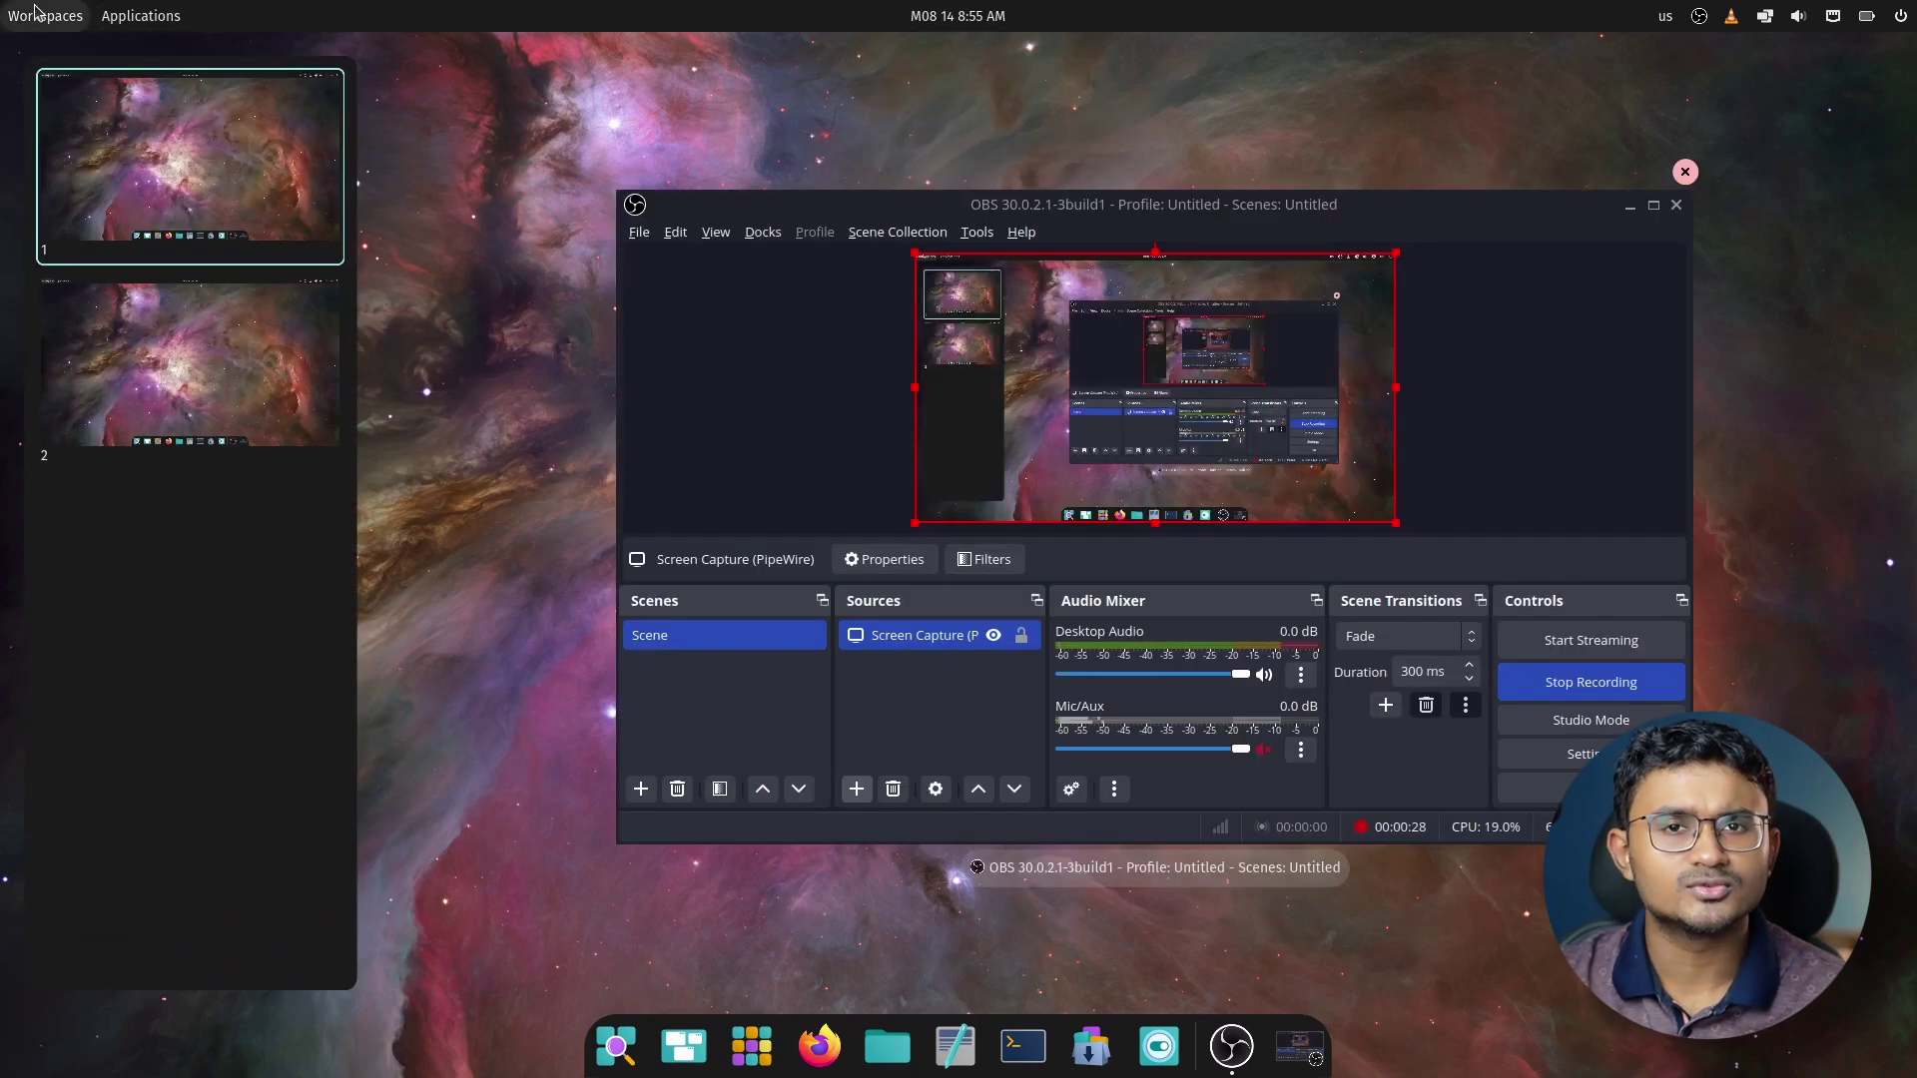
pyautogui.click(54, 379)
pyautogui.click(60, 16)
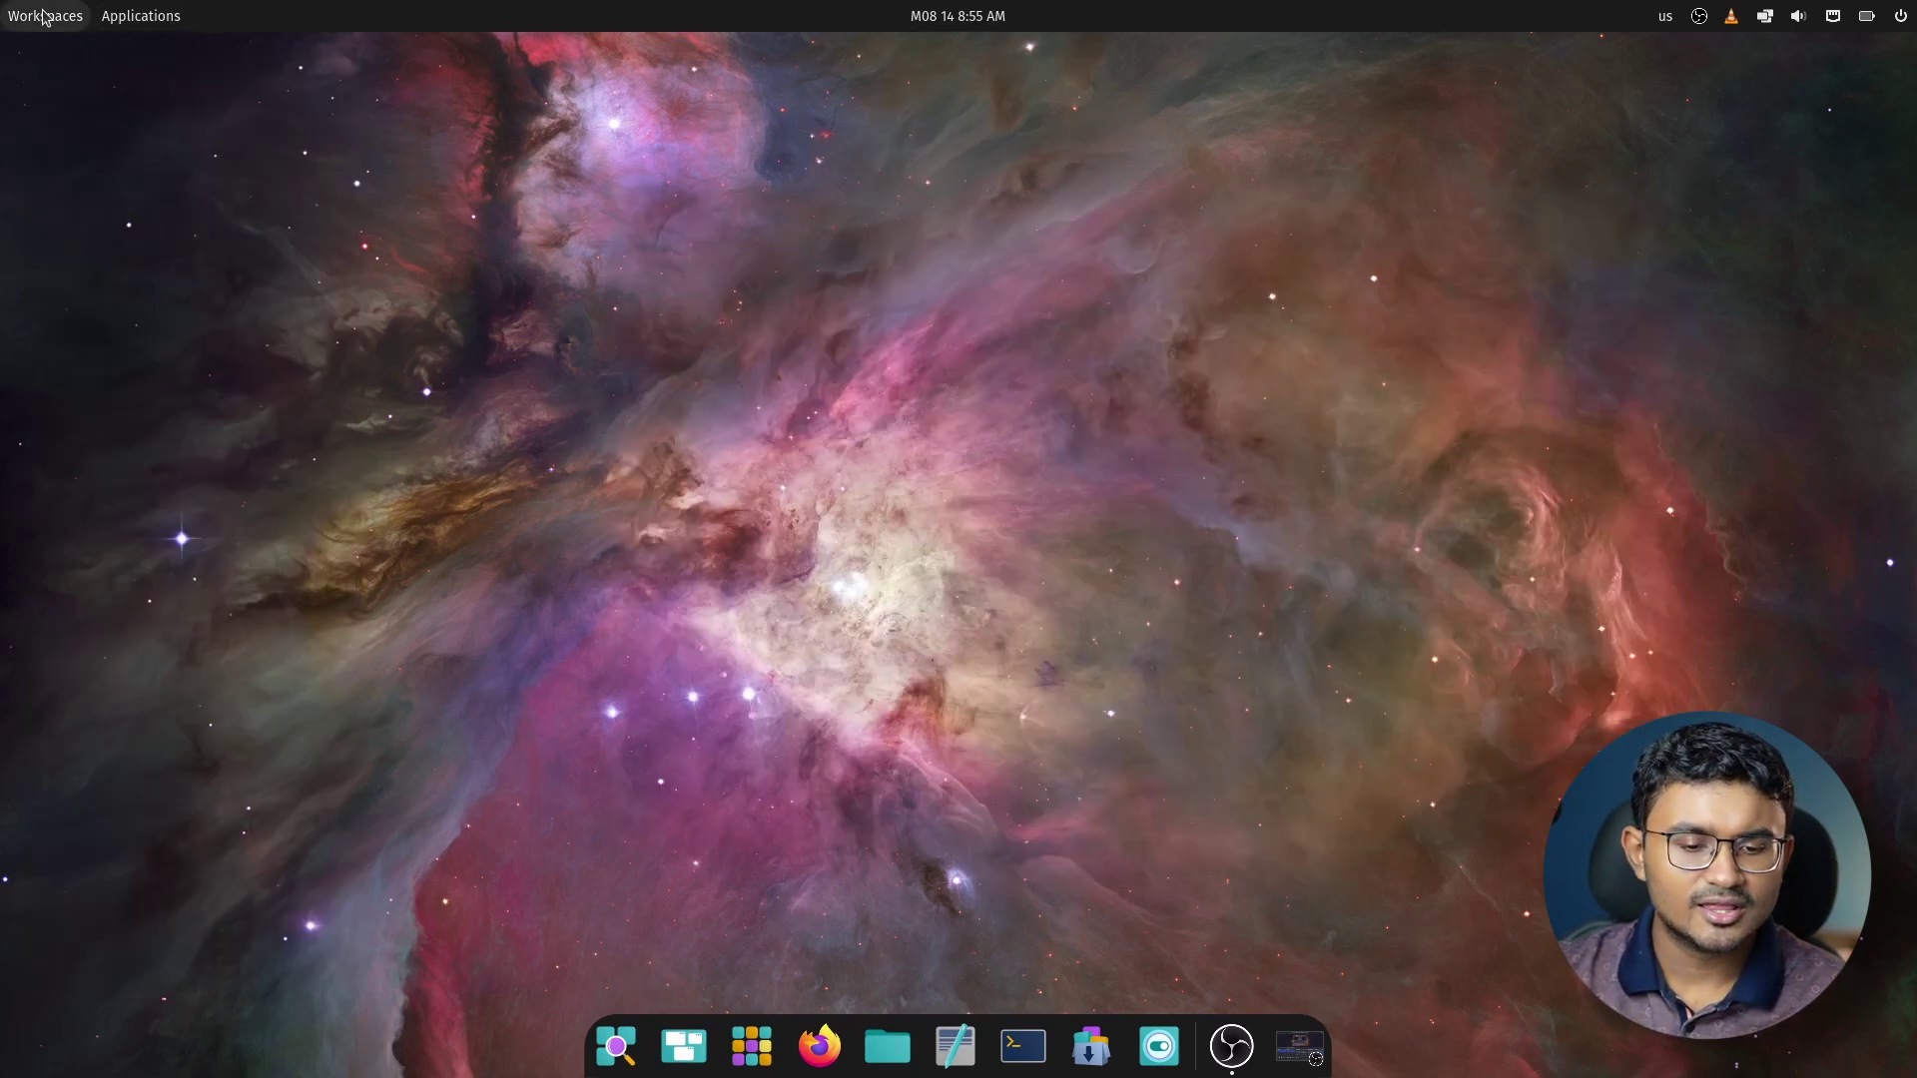
# Reopen and close the calendar, then view and dismiss the keyboard layout options
pyautogui.click(911, 10)
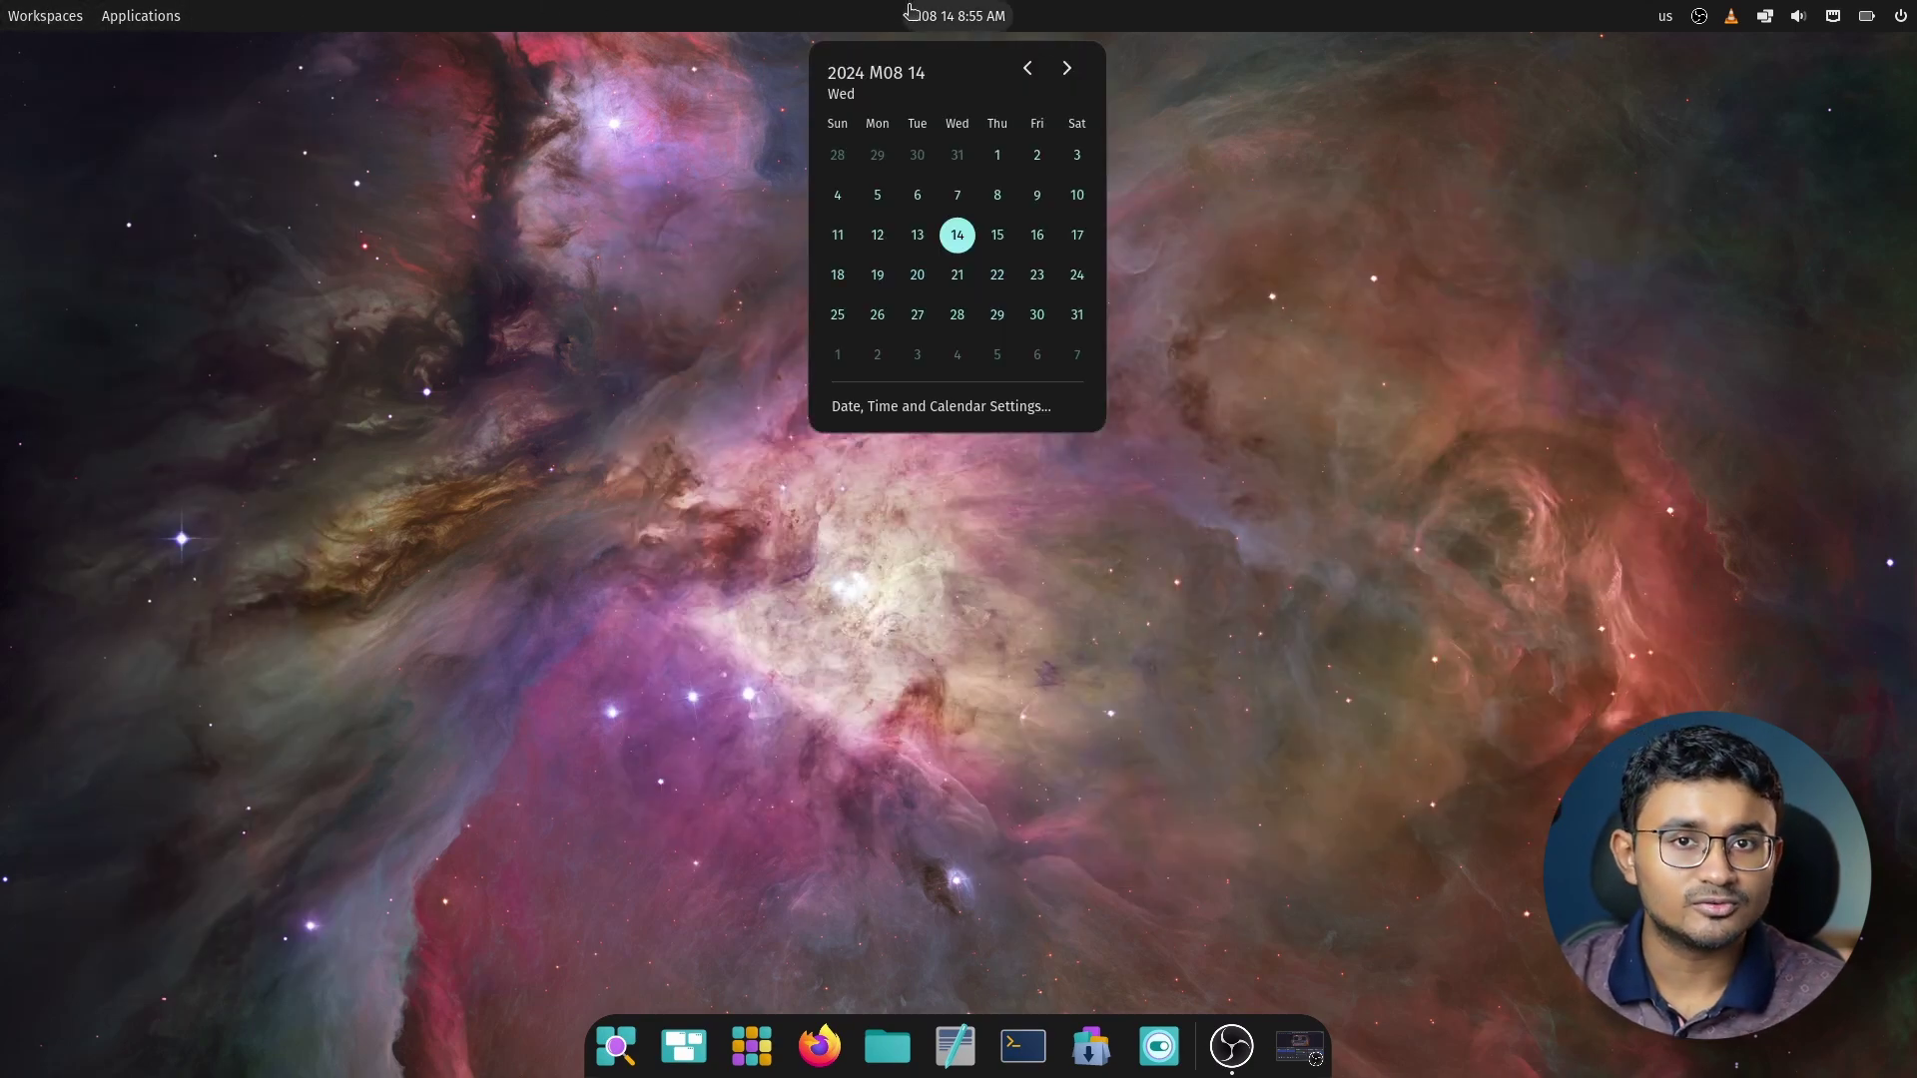
pyautogui.click(910, 10)
pyautogui.click(1665, 16)
pyautogui.click(1437, 316)
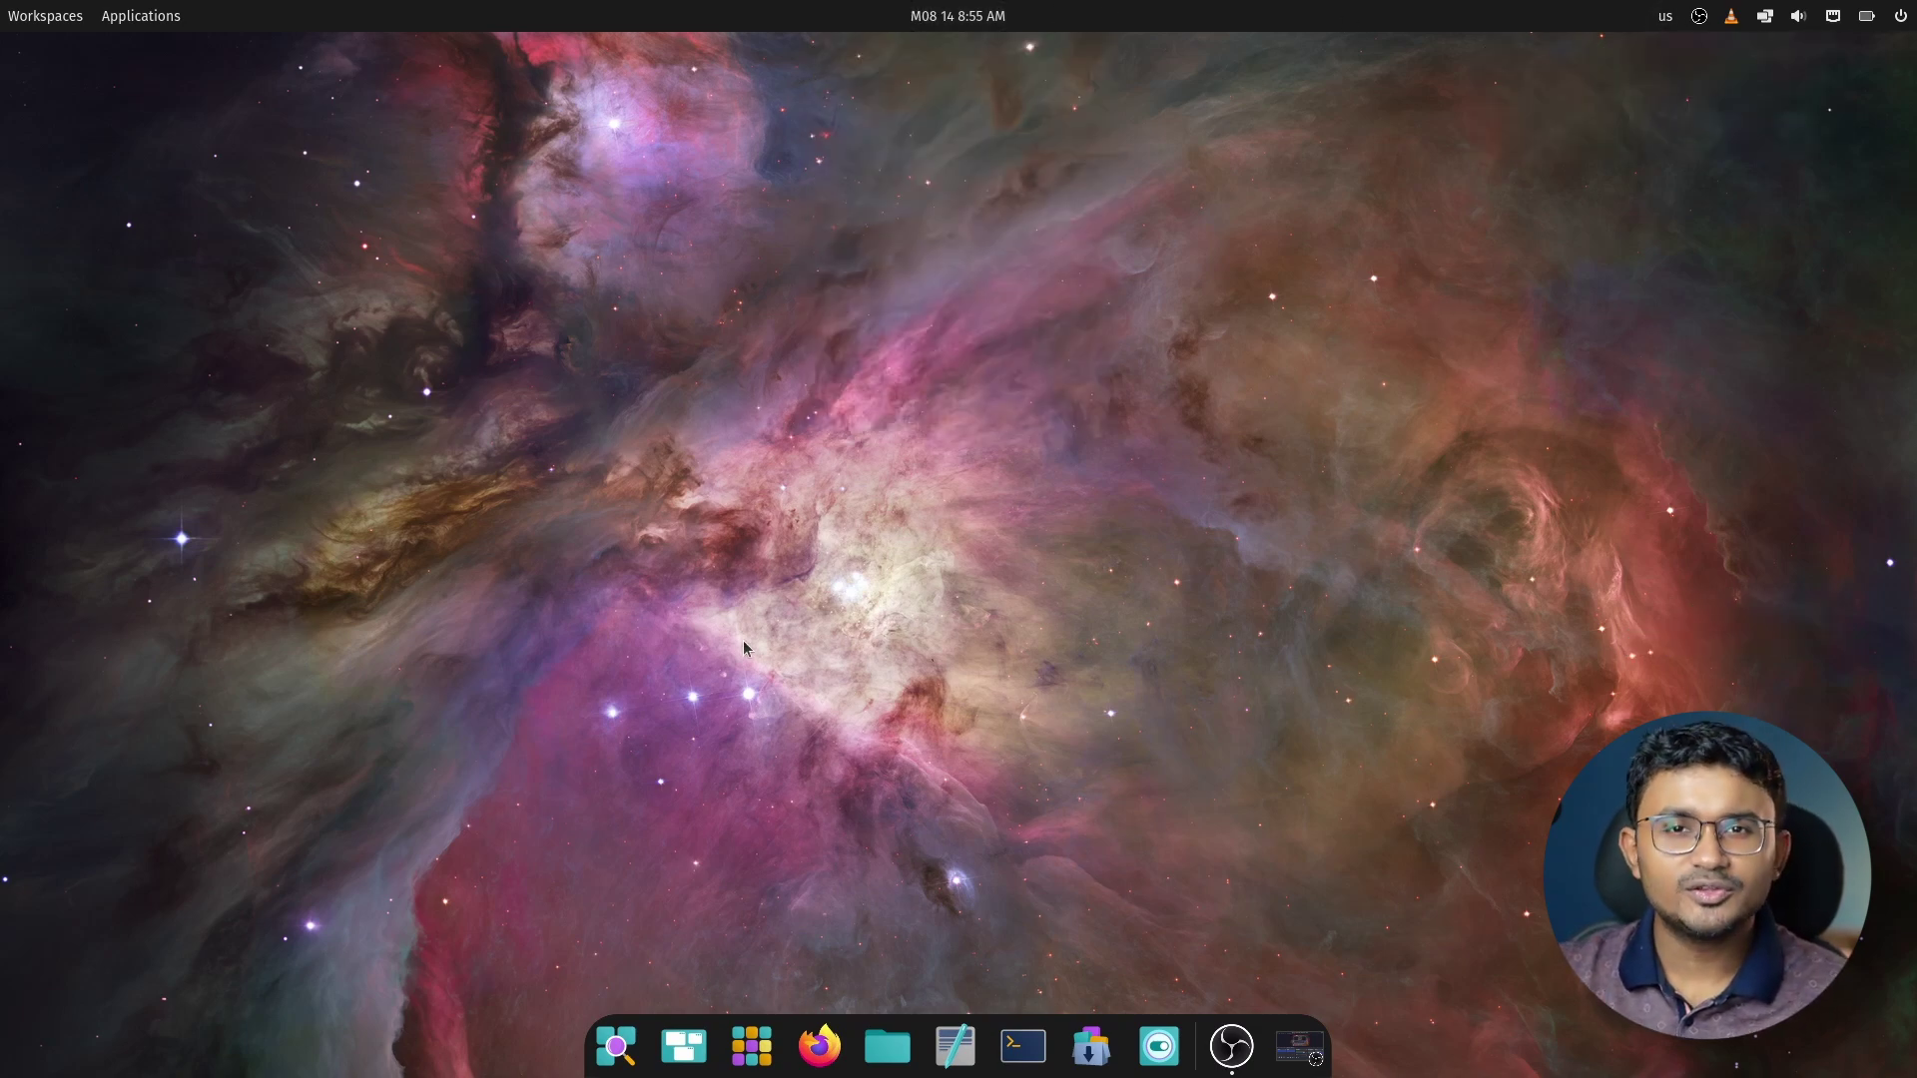
# Browse the Office, System and Utilities groups in the app library, then return to all apps
pyautogui.click(180, 16)
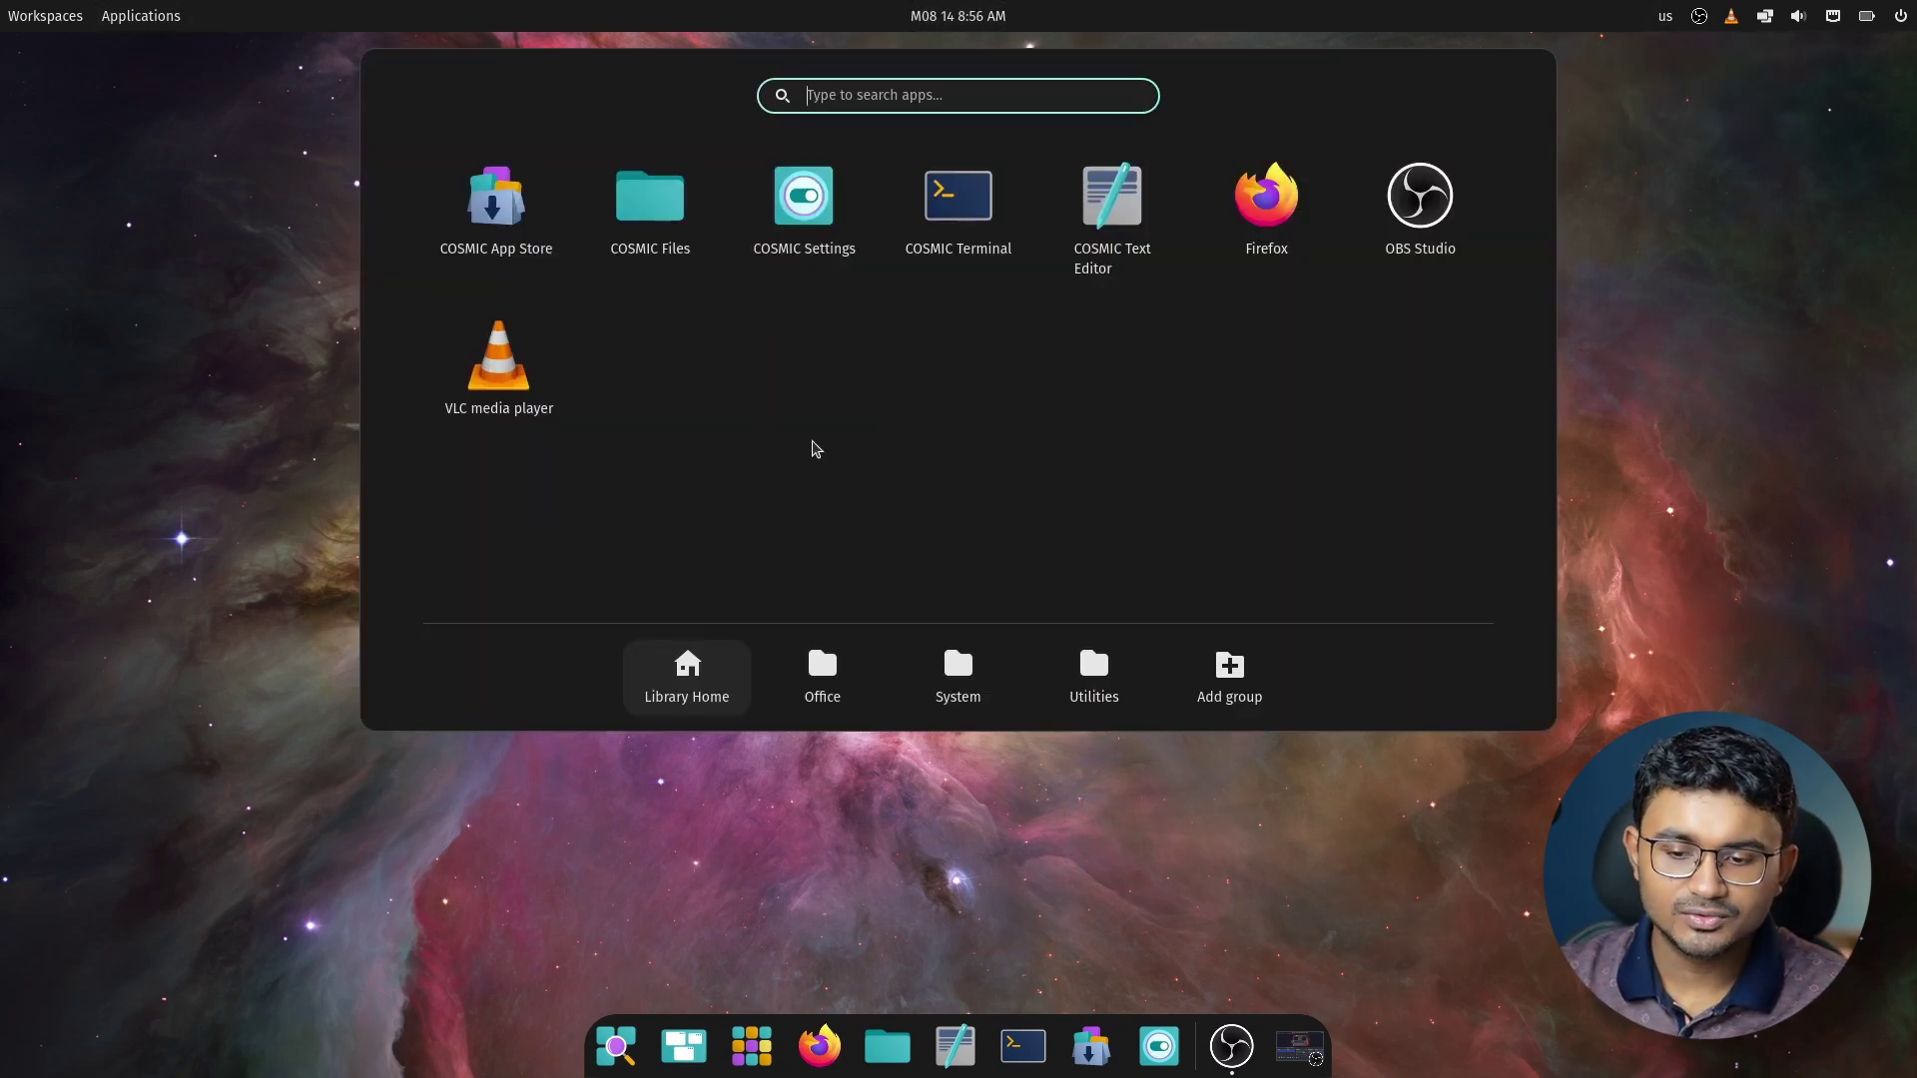
pyautogui.click(869, 699)
pyautogui.click(951, 689)
pyautogui.click(1098, 689)
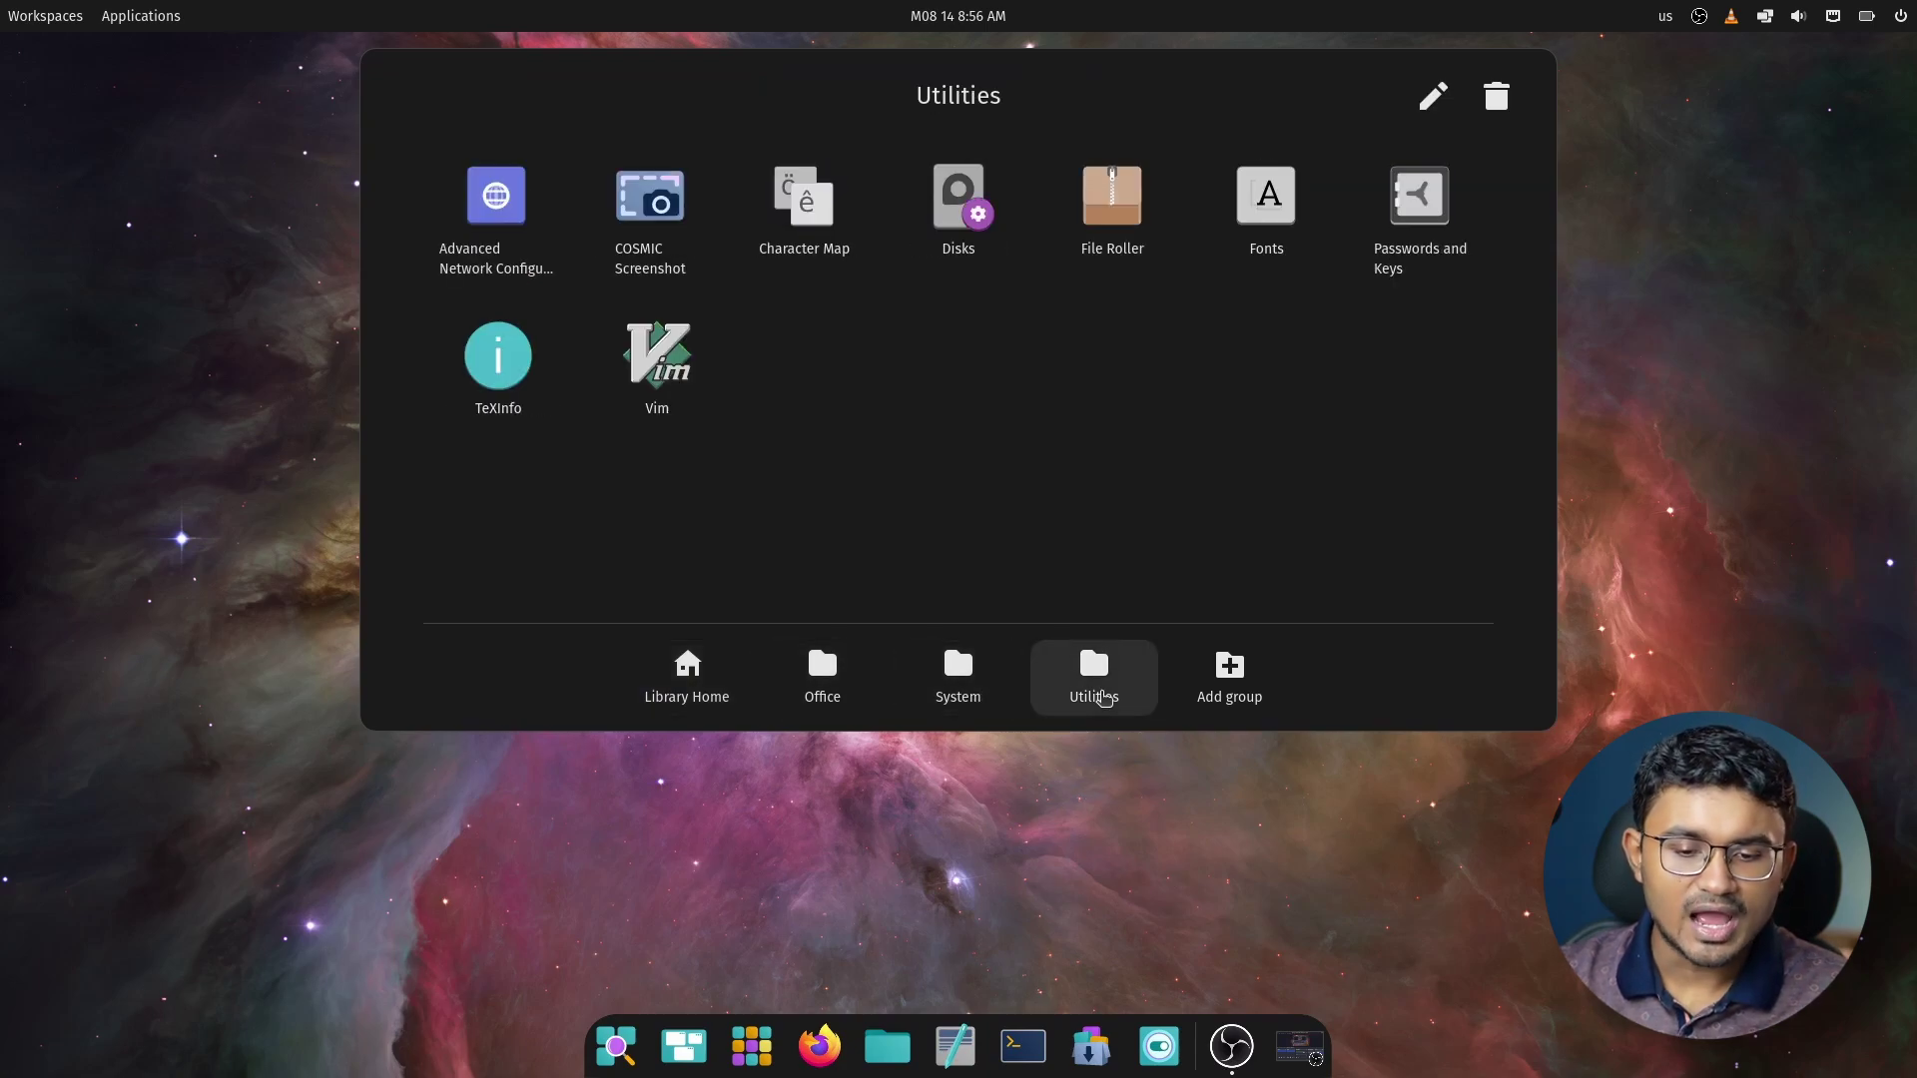
pyautogui.click(725, 696)
# Launch COSMIC Files and COSMIC Terminal from the launcher search ('file', 'ter')
pyautogui.press('Escape')
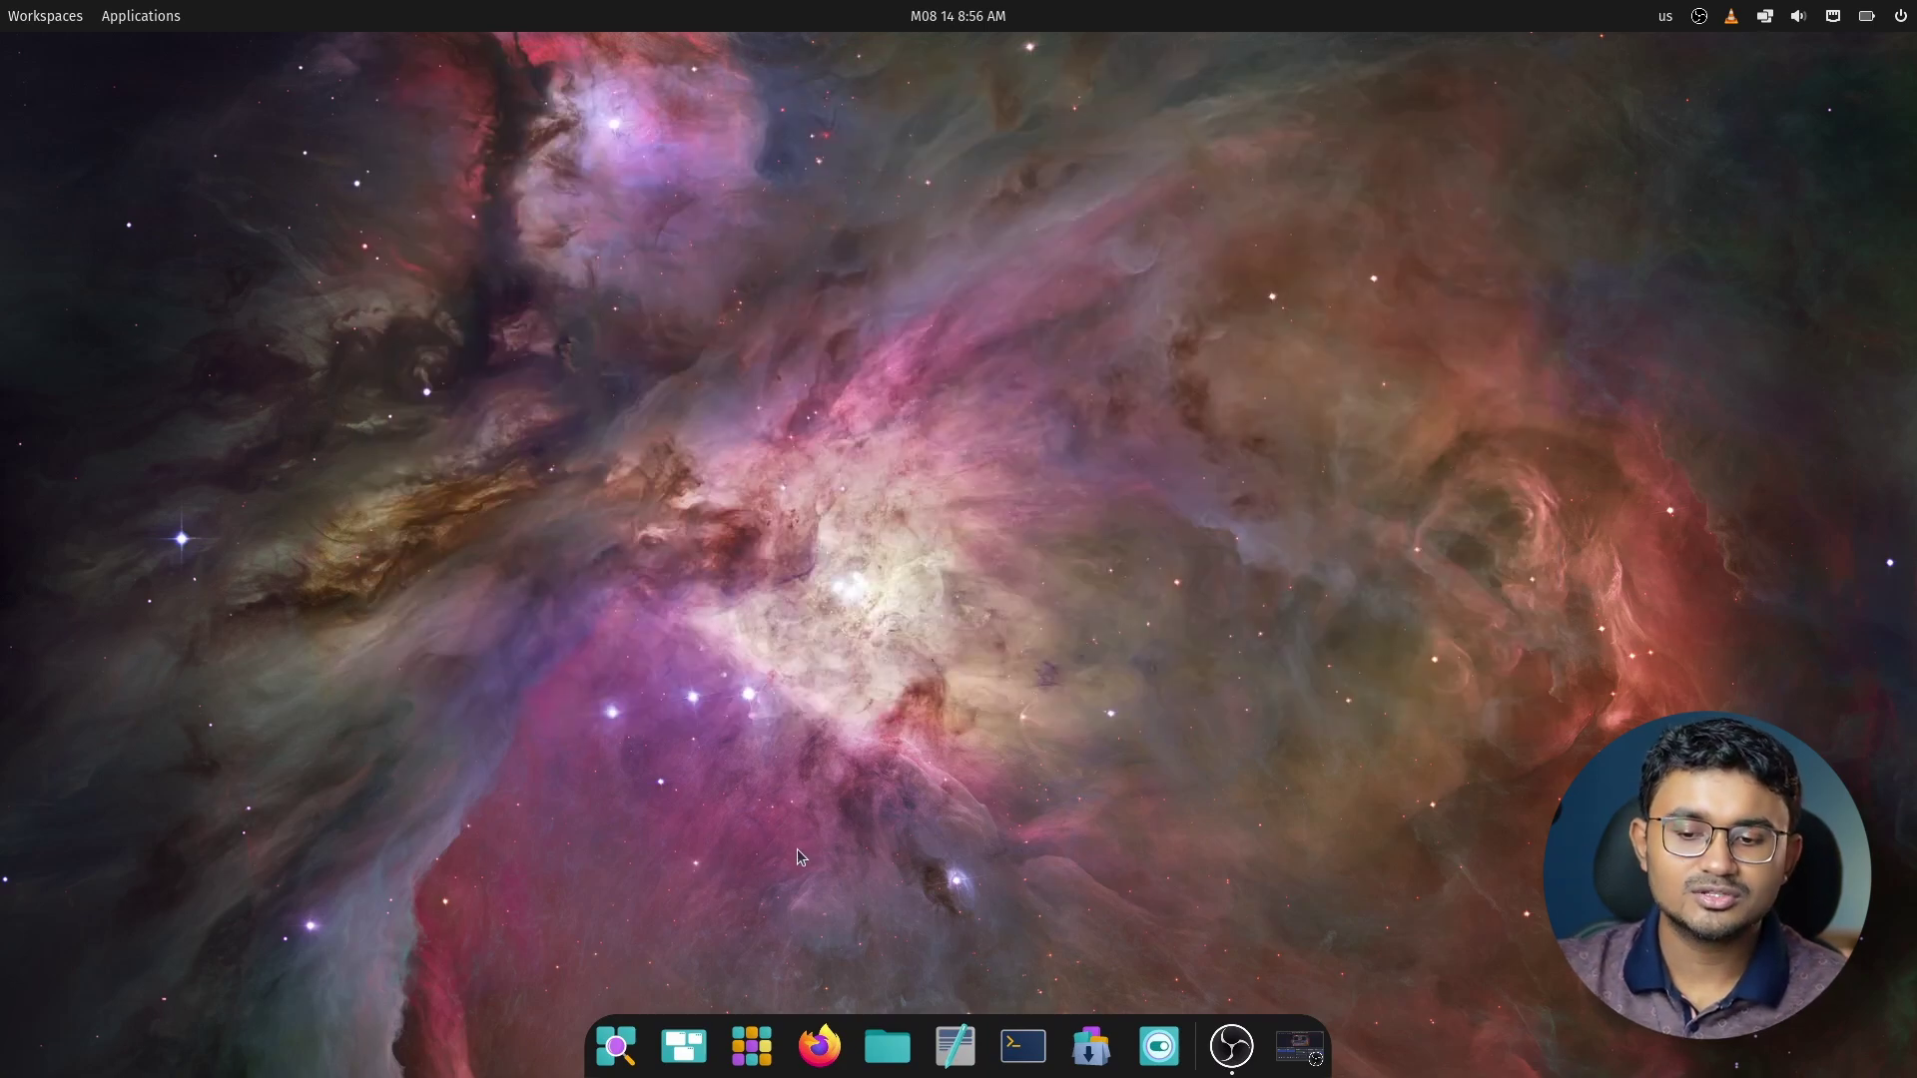
pyautogui.press('super')
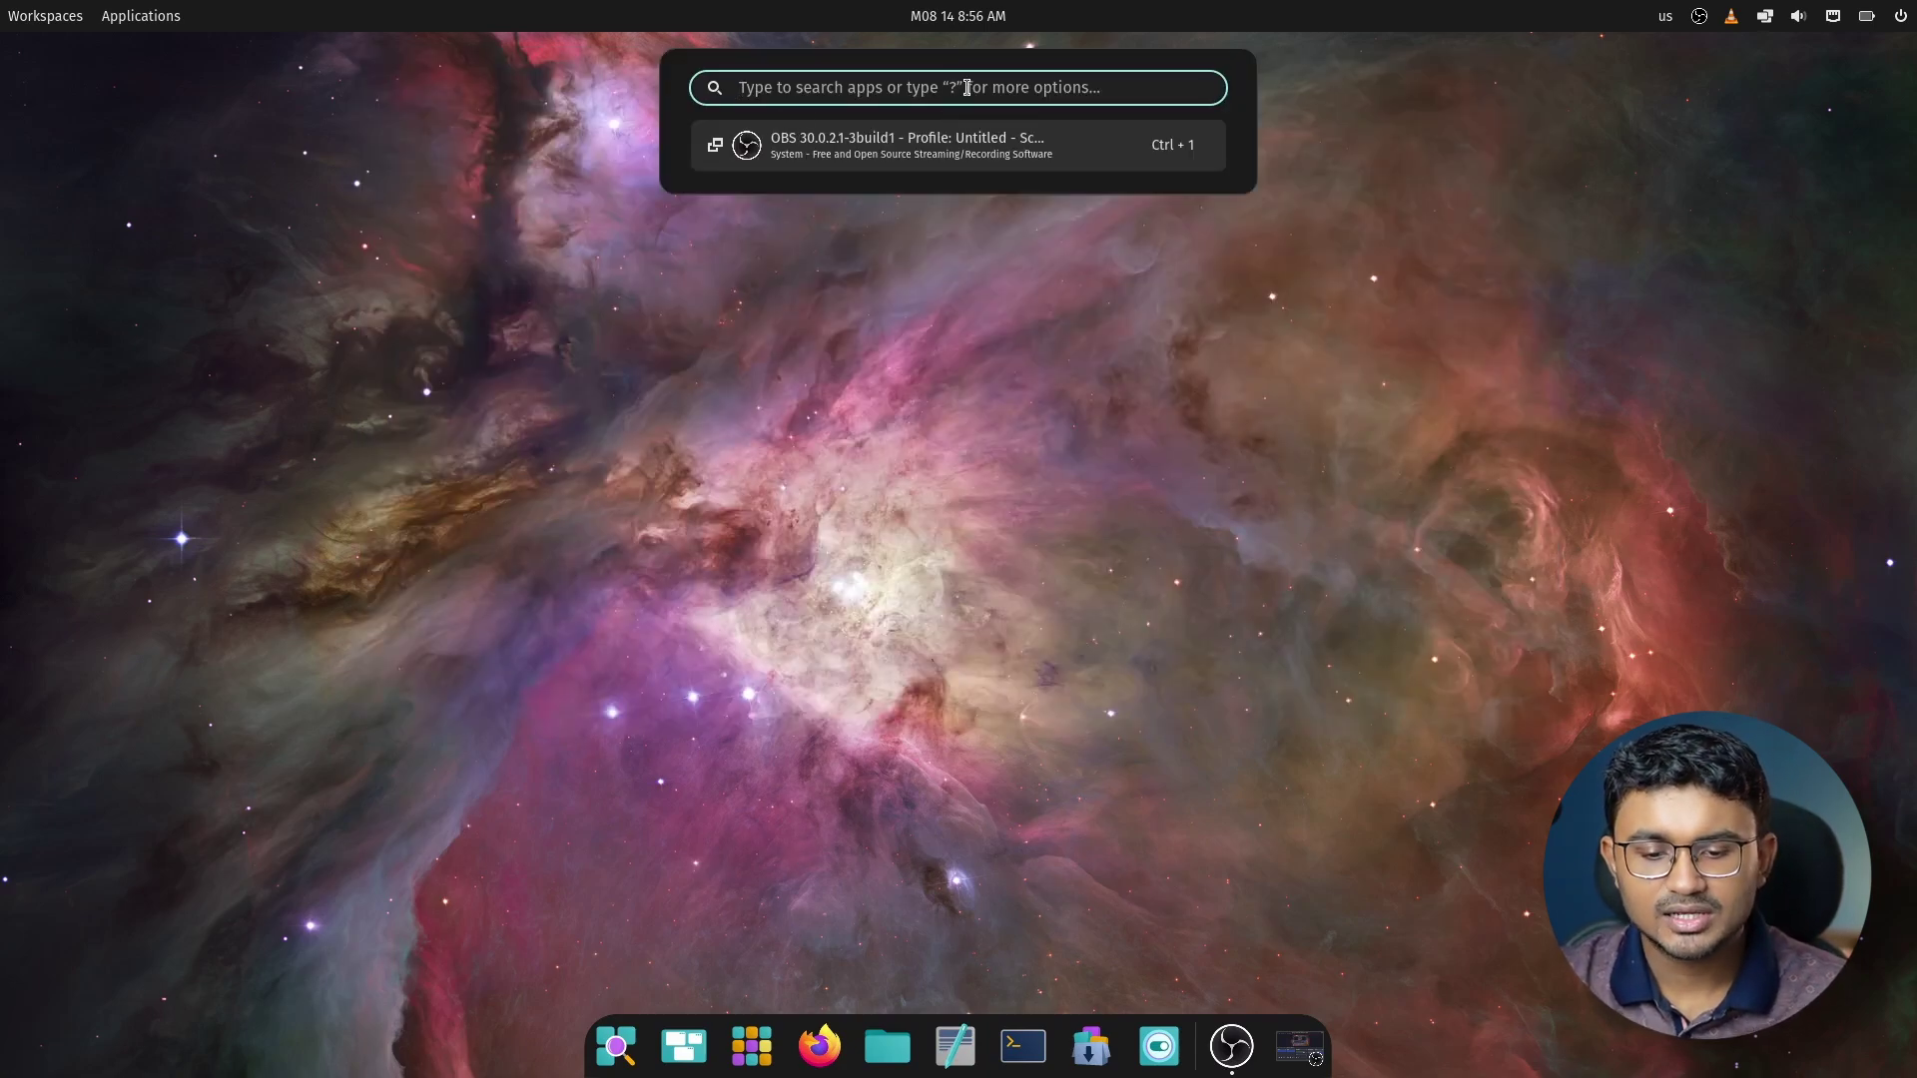
pyautogui.write('file')
pyautogui.click(923, 203)
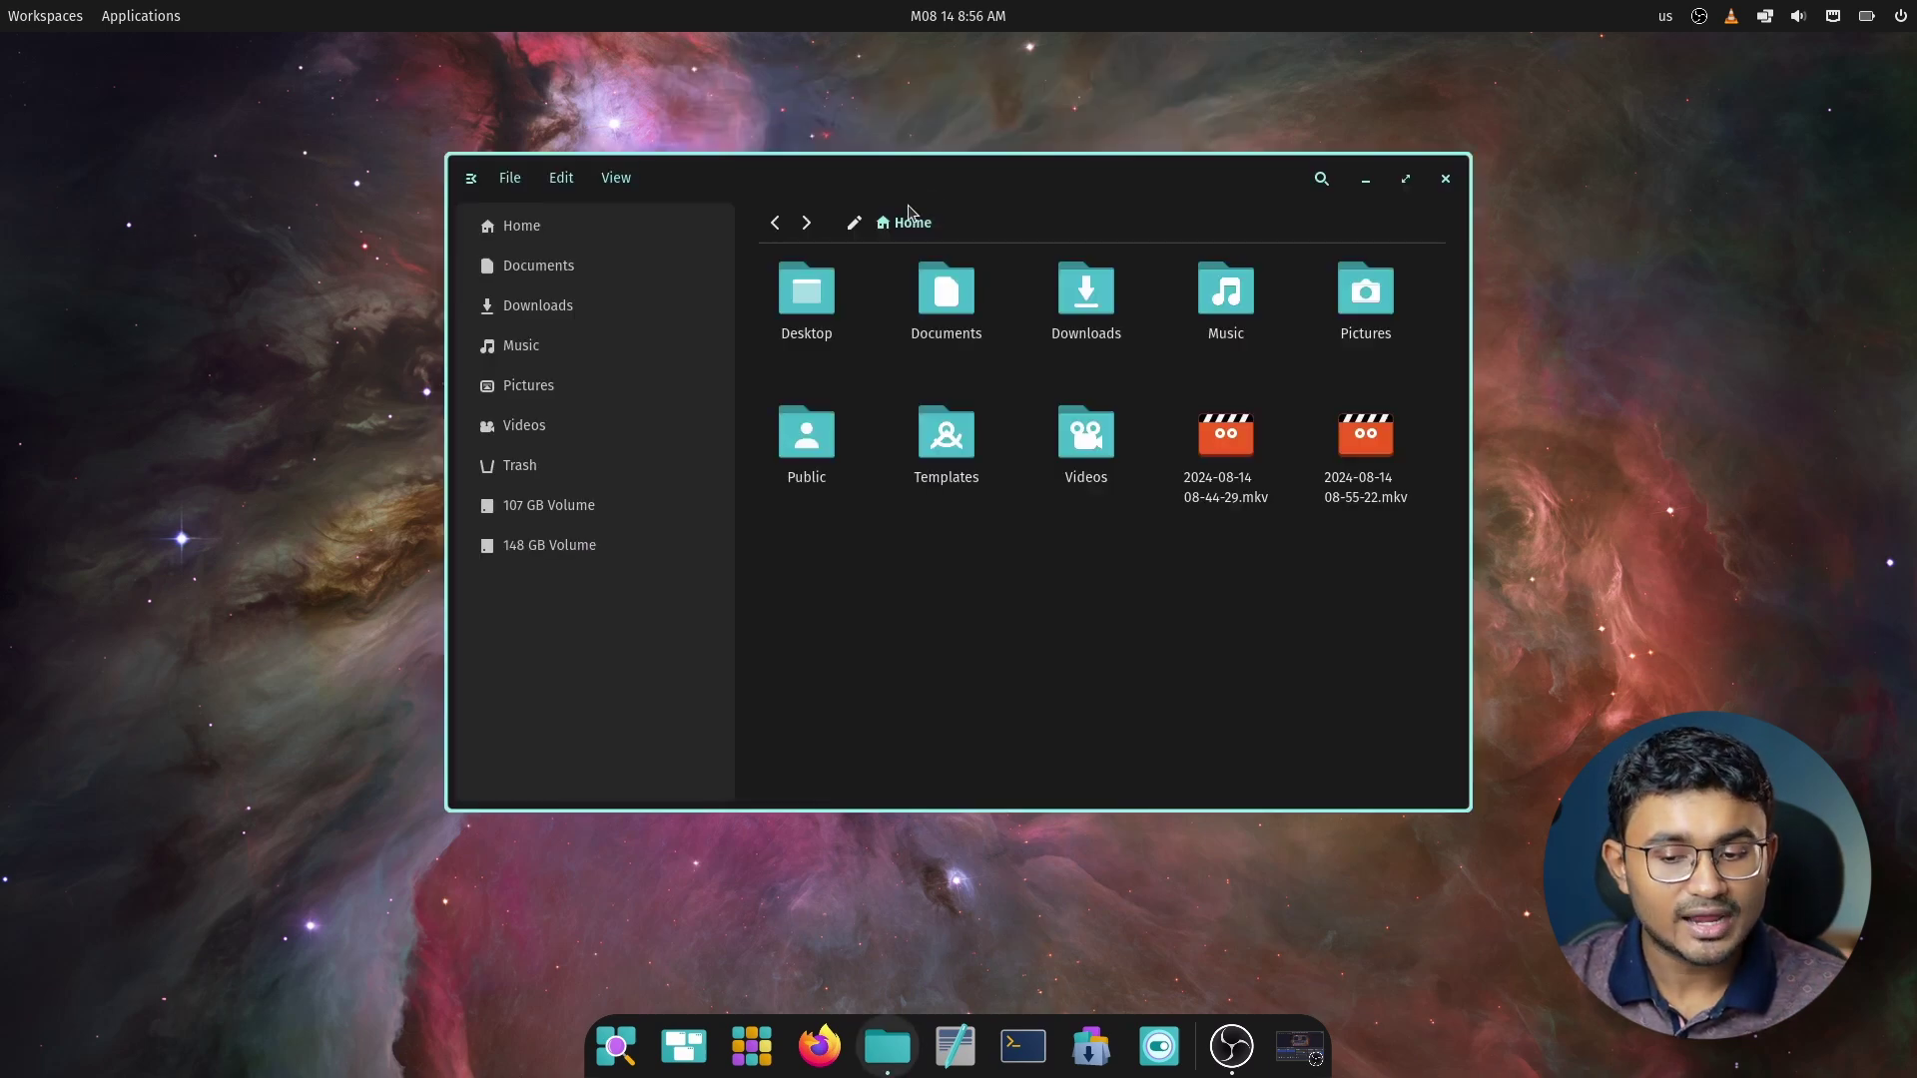
pyautogui.press('super')
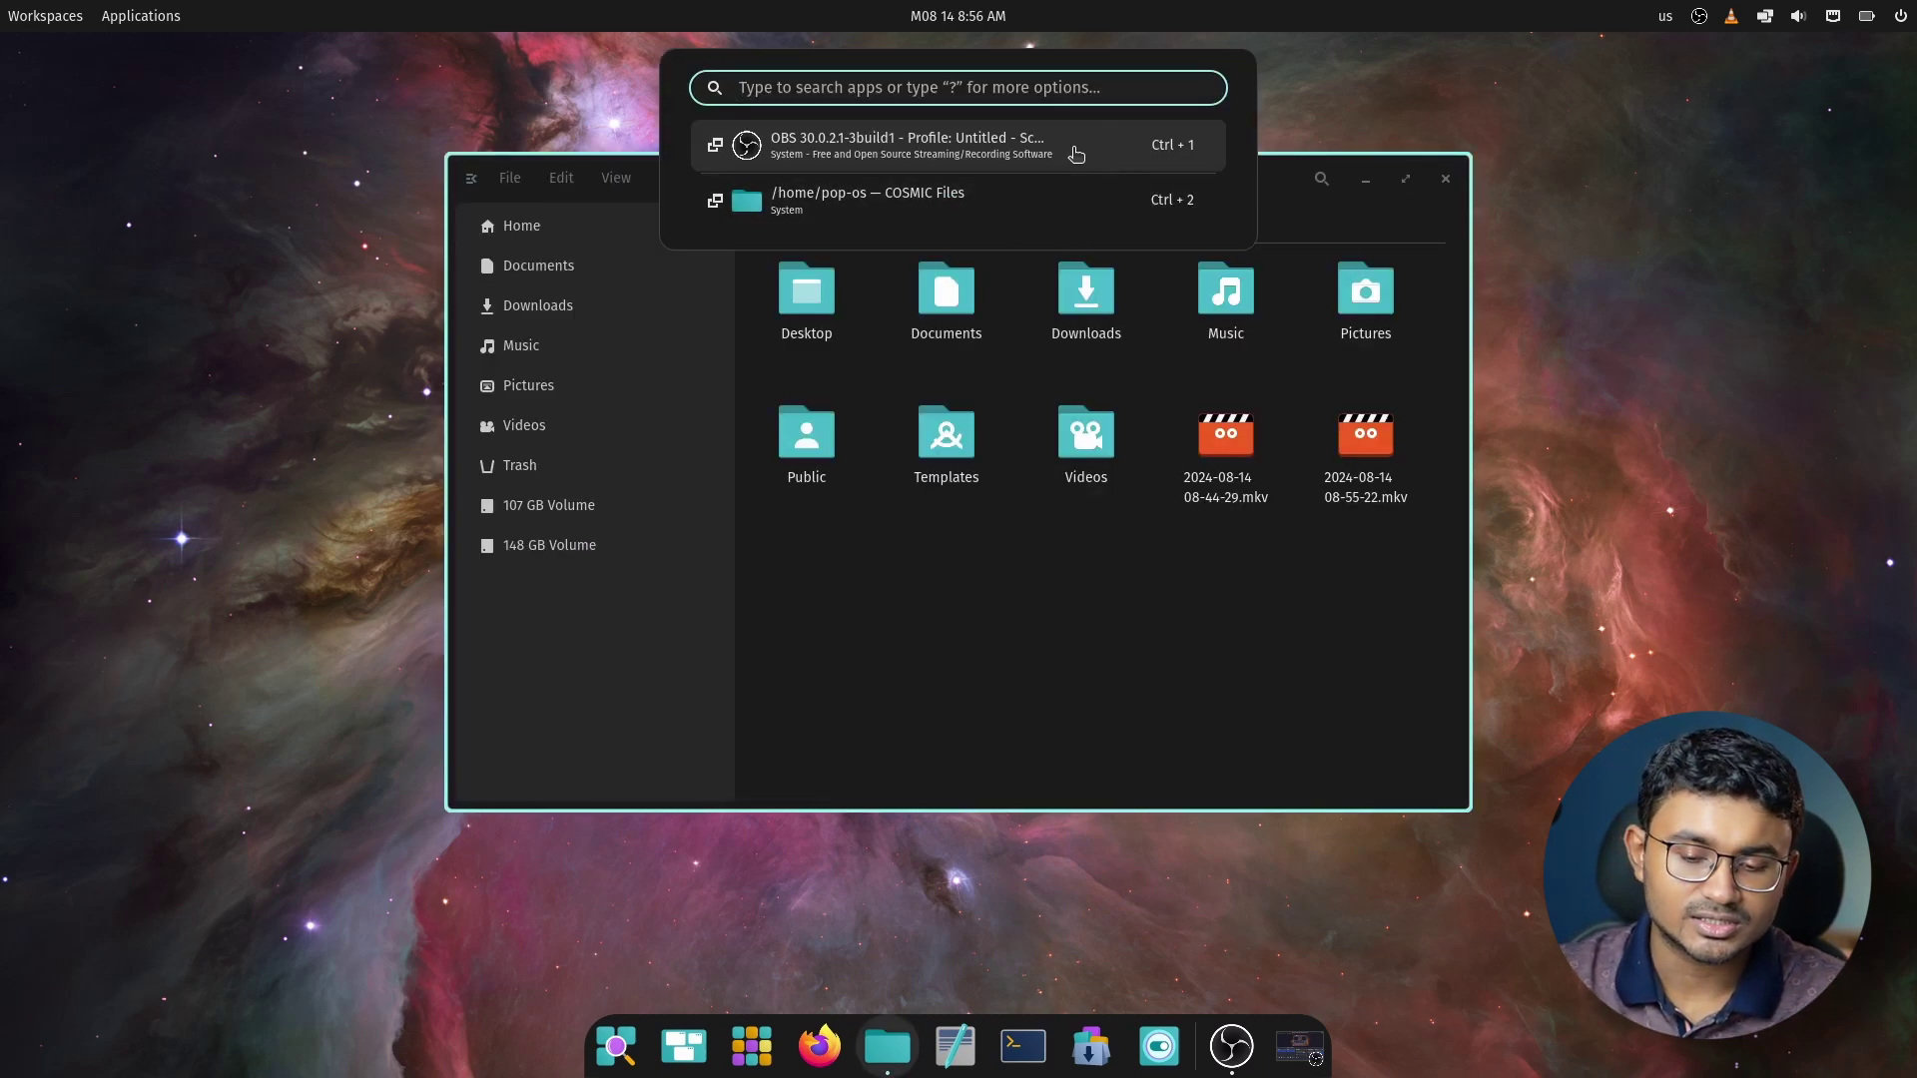
pyautogui.write('ter')
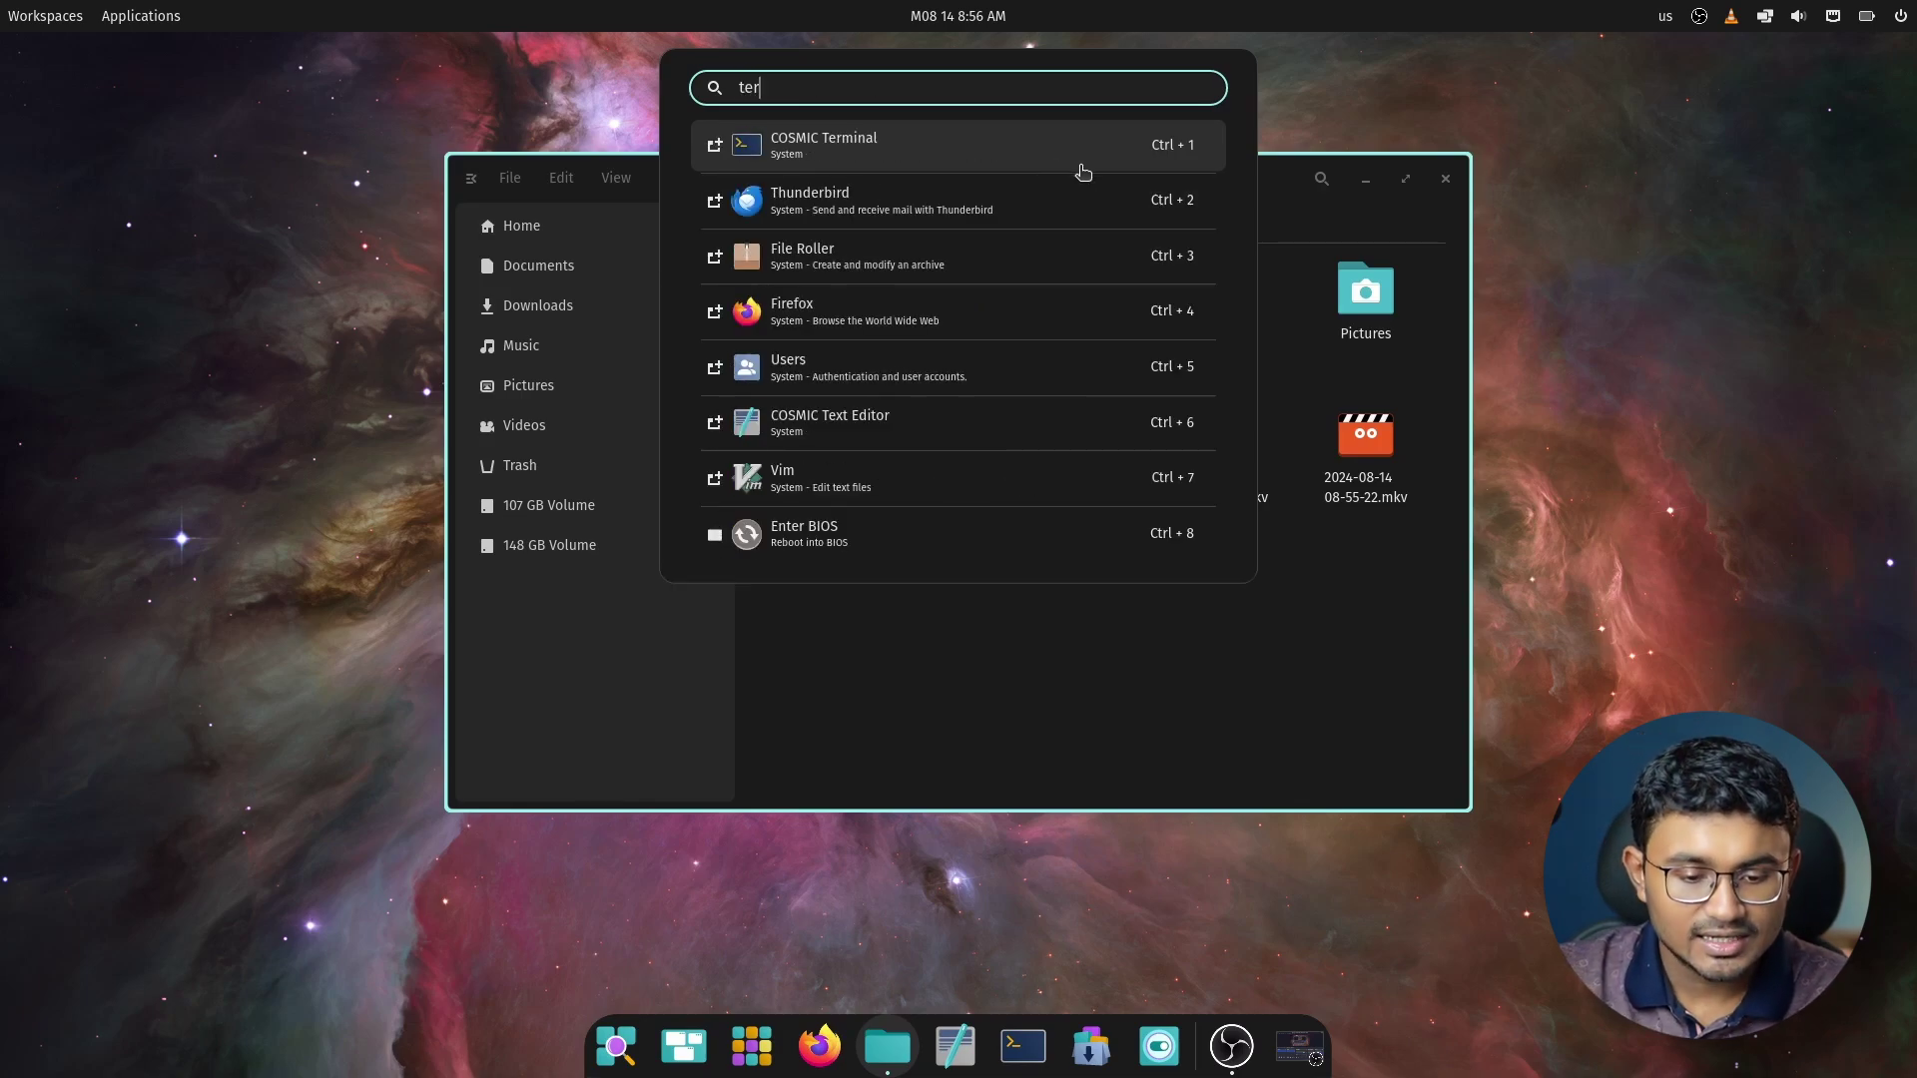
pyautogui.press('Return')
# Cycle through the open windows with Alt+Tab to reach Files and Terminal
pyautogui.hotkey('alt', 'Tab')
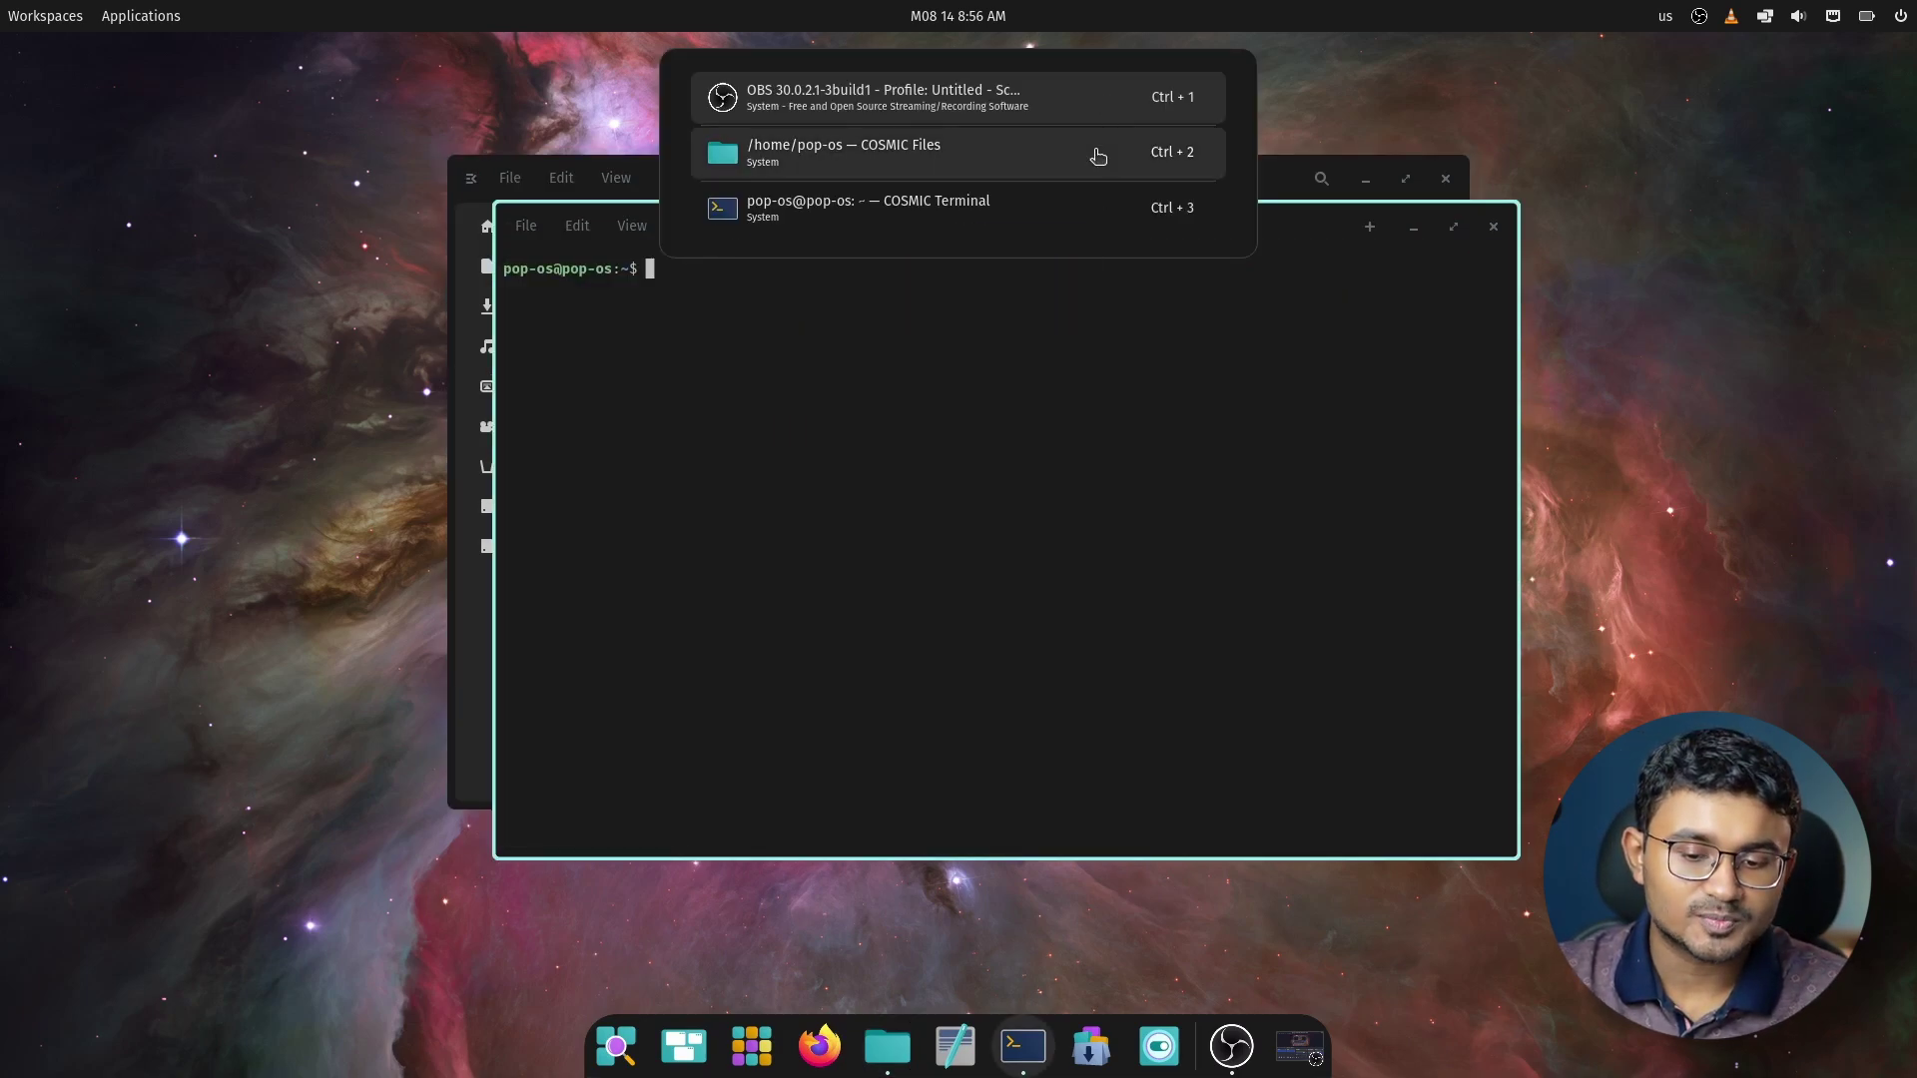
pyautogui.hotkey('alt', 'Tab')
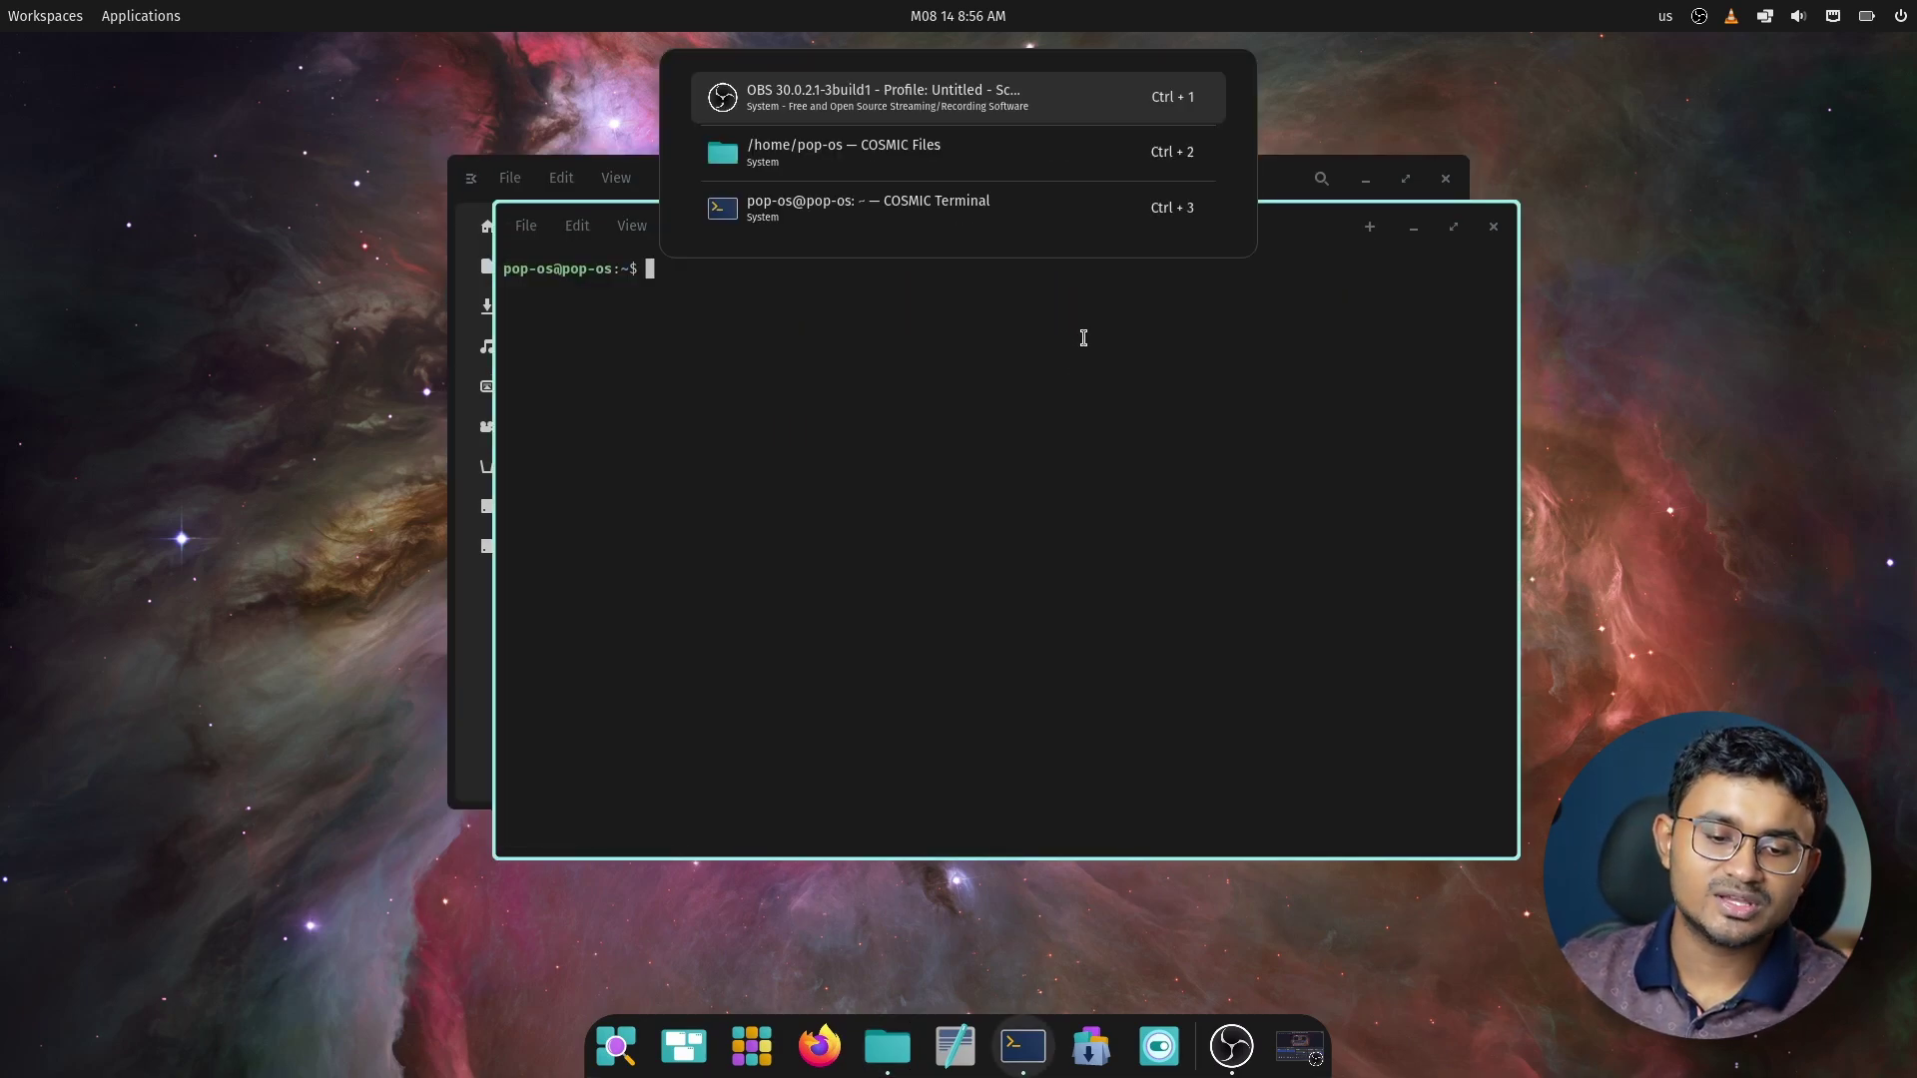
pyautogui.hotkey('alt', 'shift', 'Tab')
pyautogui.hotkey('alt', 'Tab')
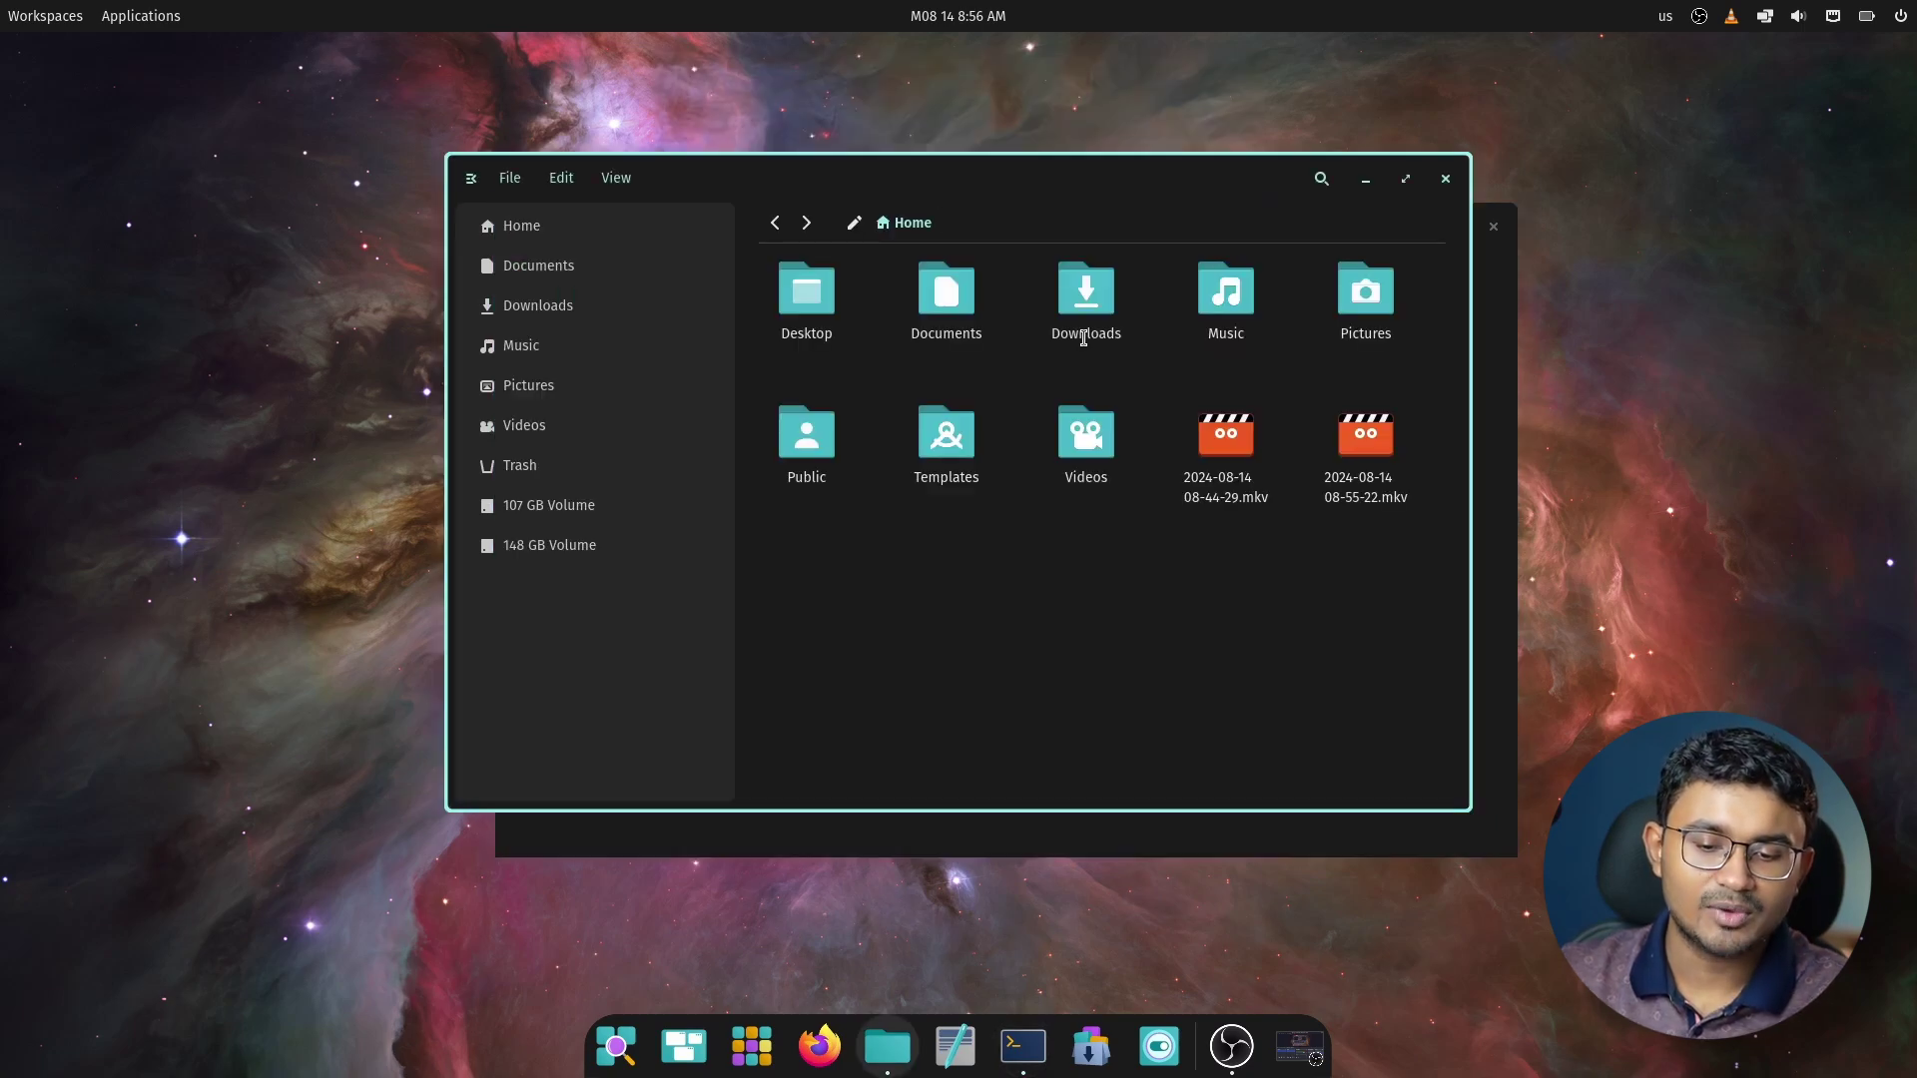
pyautogui.hotkey('alt', 'Tab')
pyautogui.hotkey('alt', 'Tab')
# Repeatedly minimize the OBS window and bring it back with Alt+Tab
pyautogui.hotkey('alt', 'Tab')
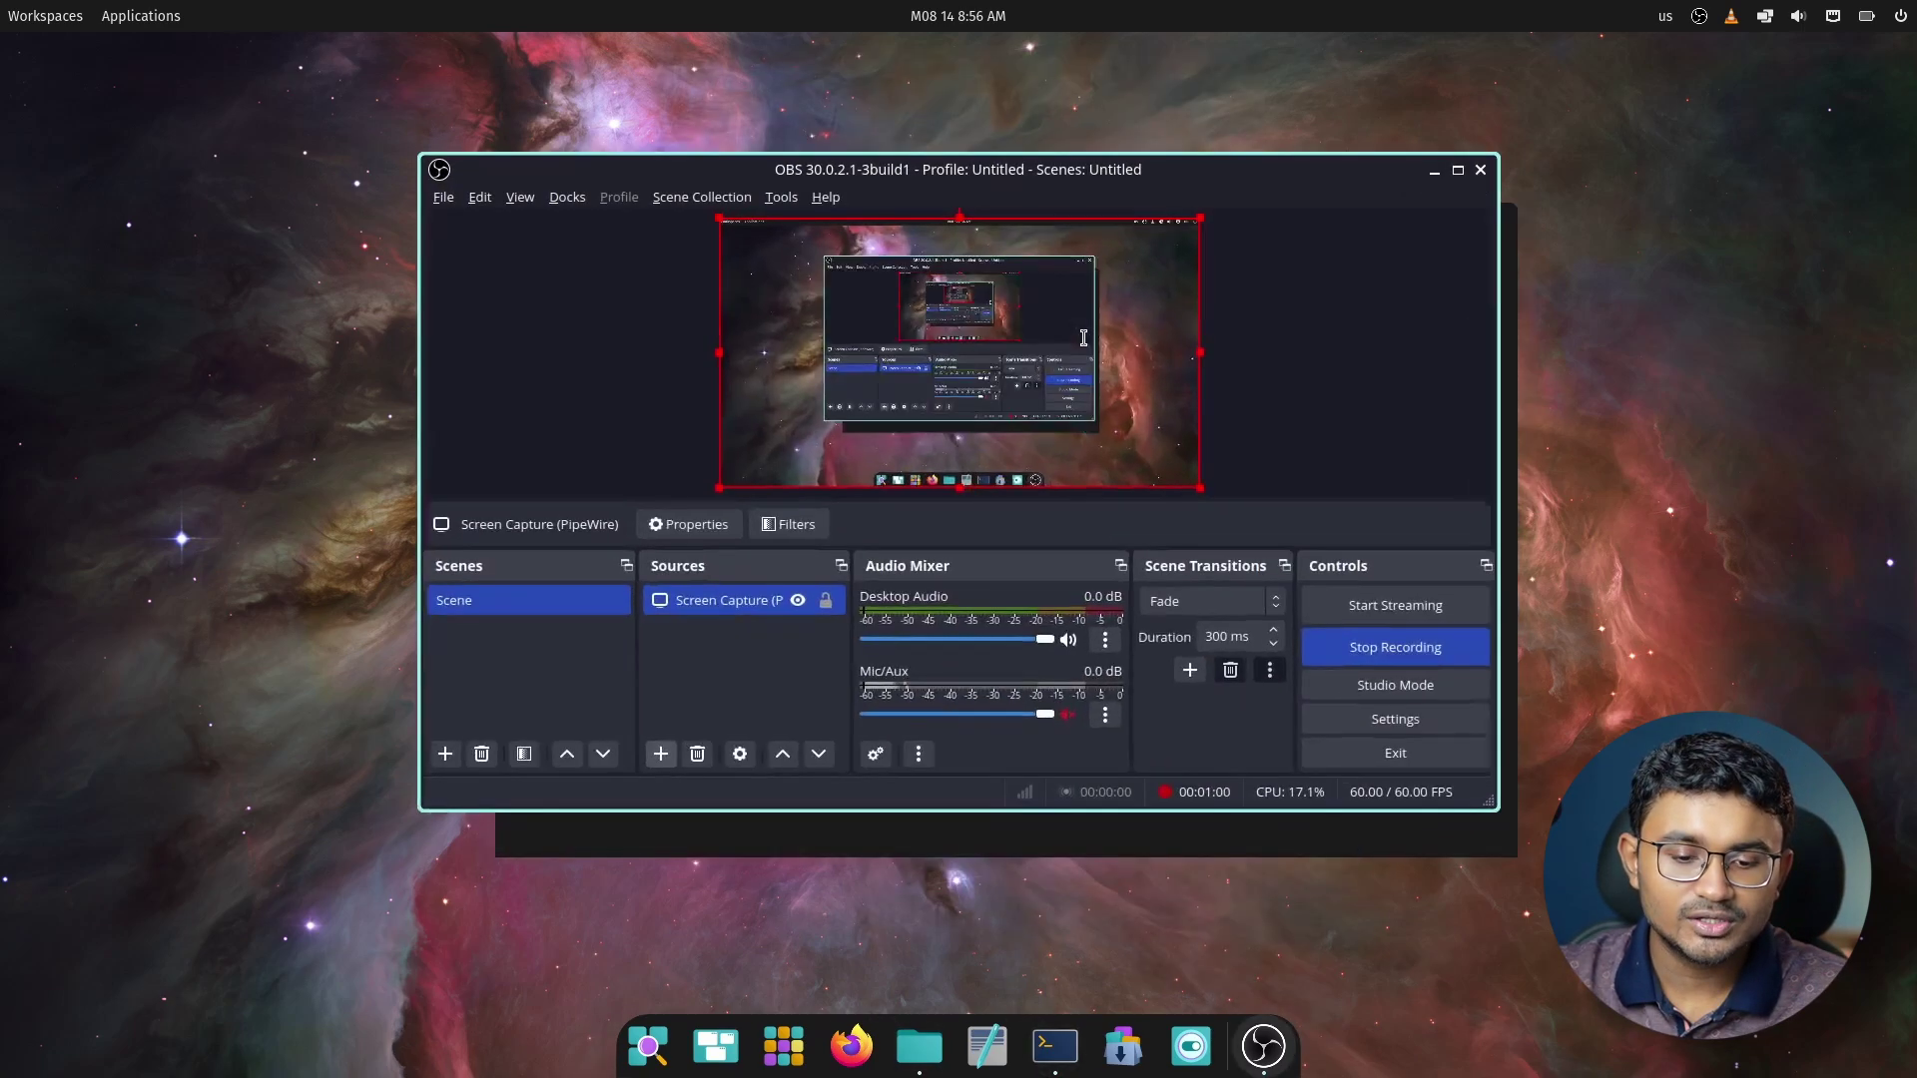
pyautogui.click(1435, 174)
pyautogui.hotkey('alt', 'Tab')
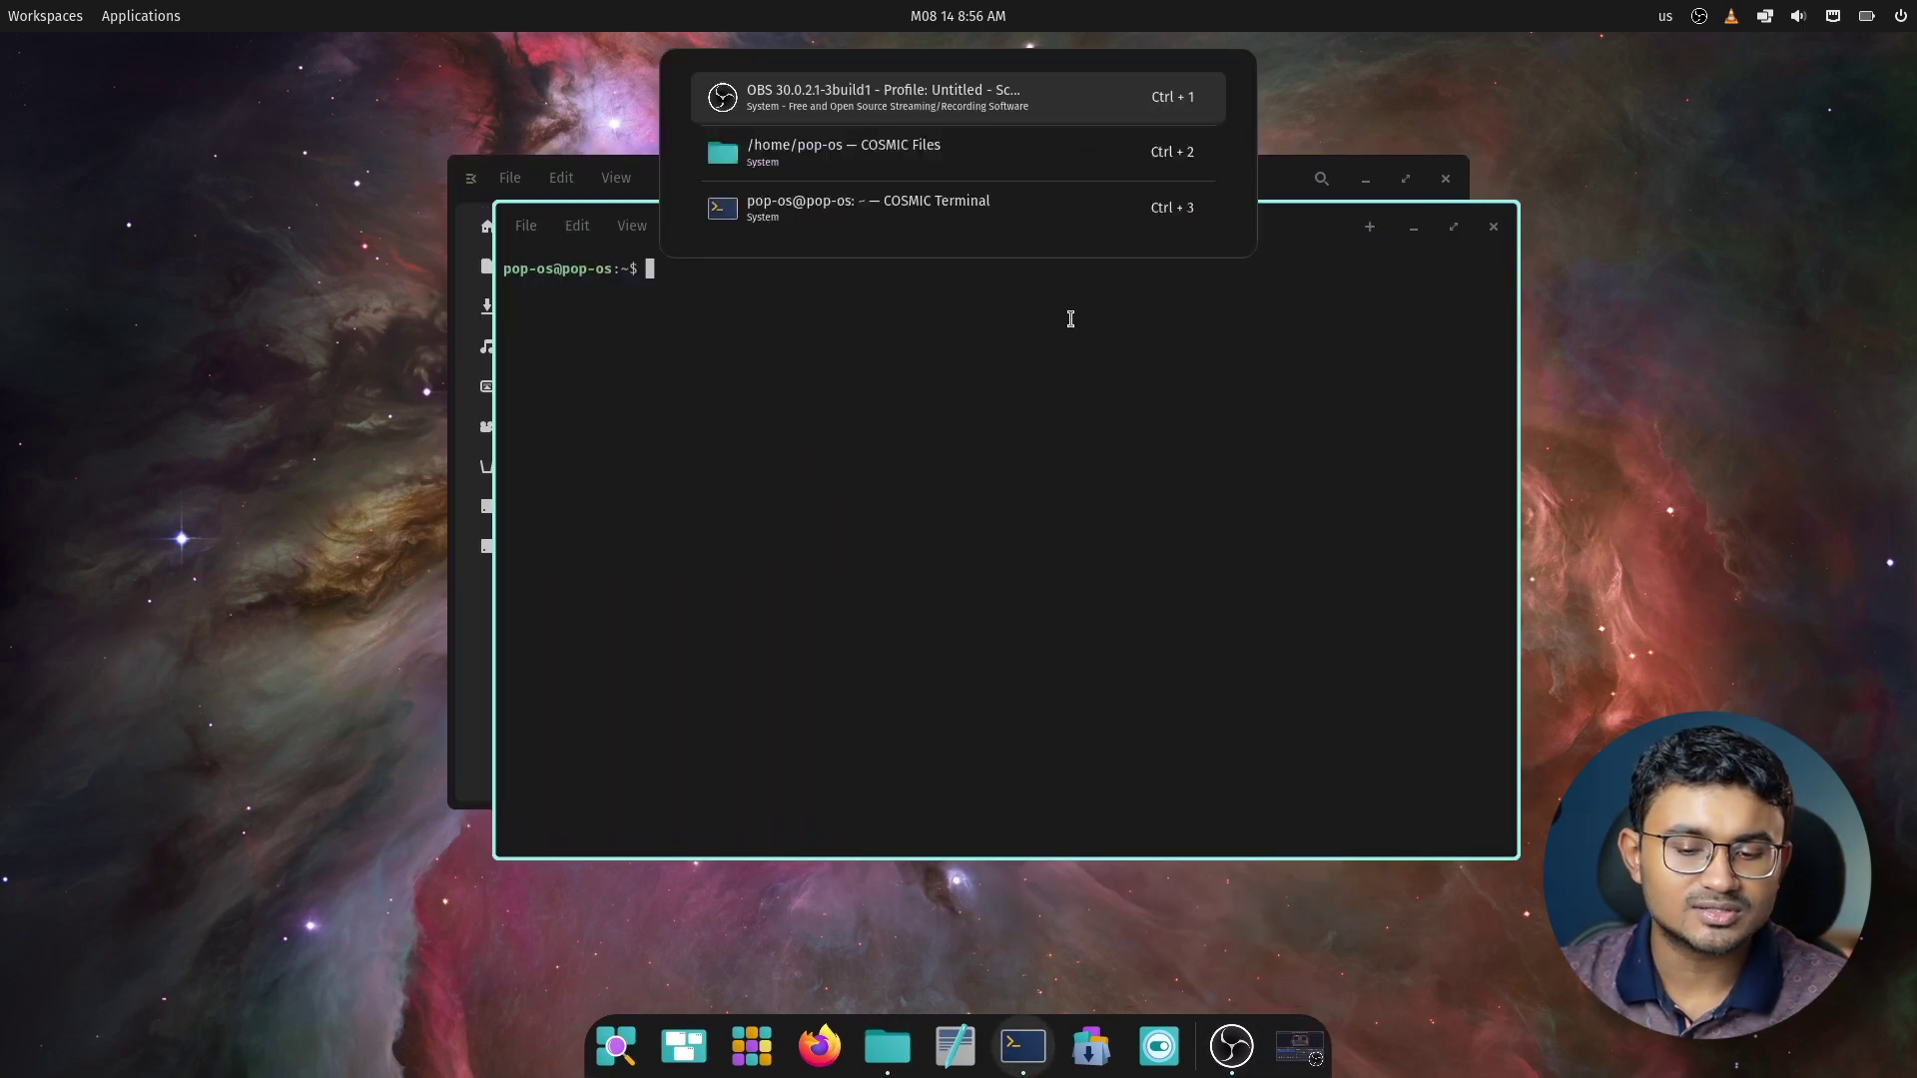
pyautogui.click(1436, 173)
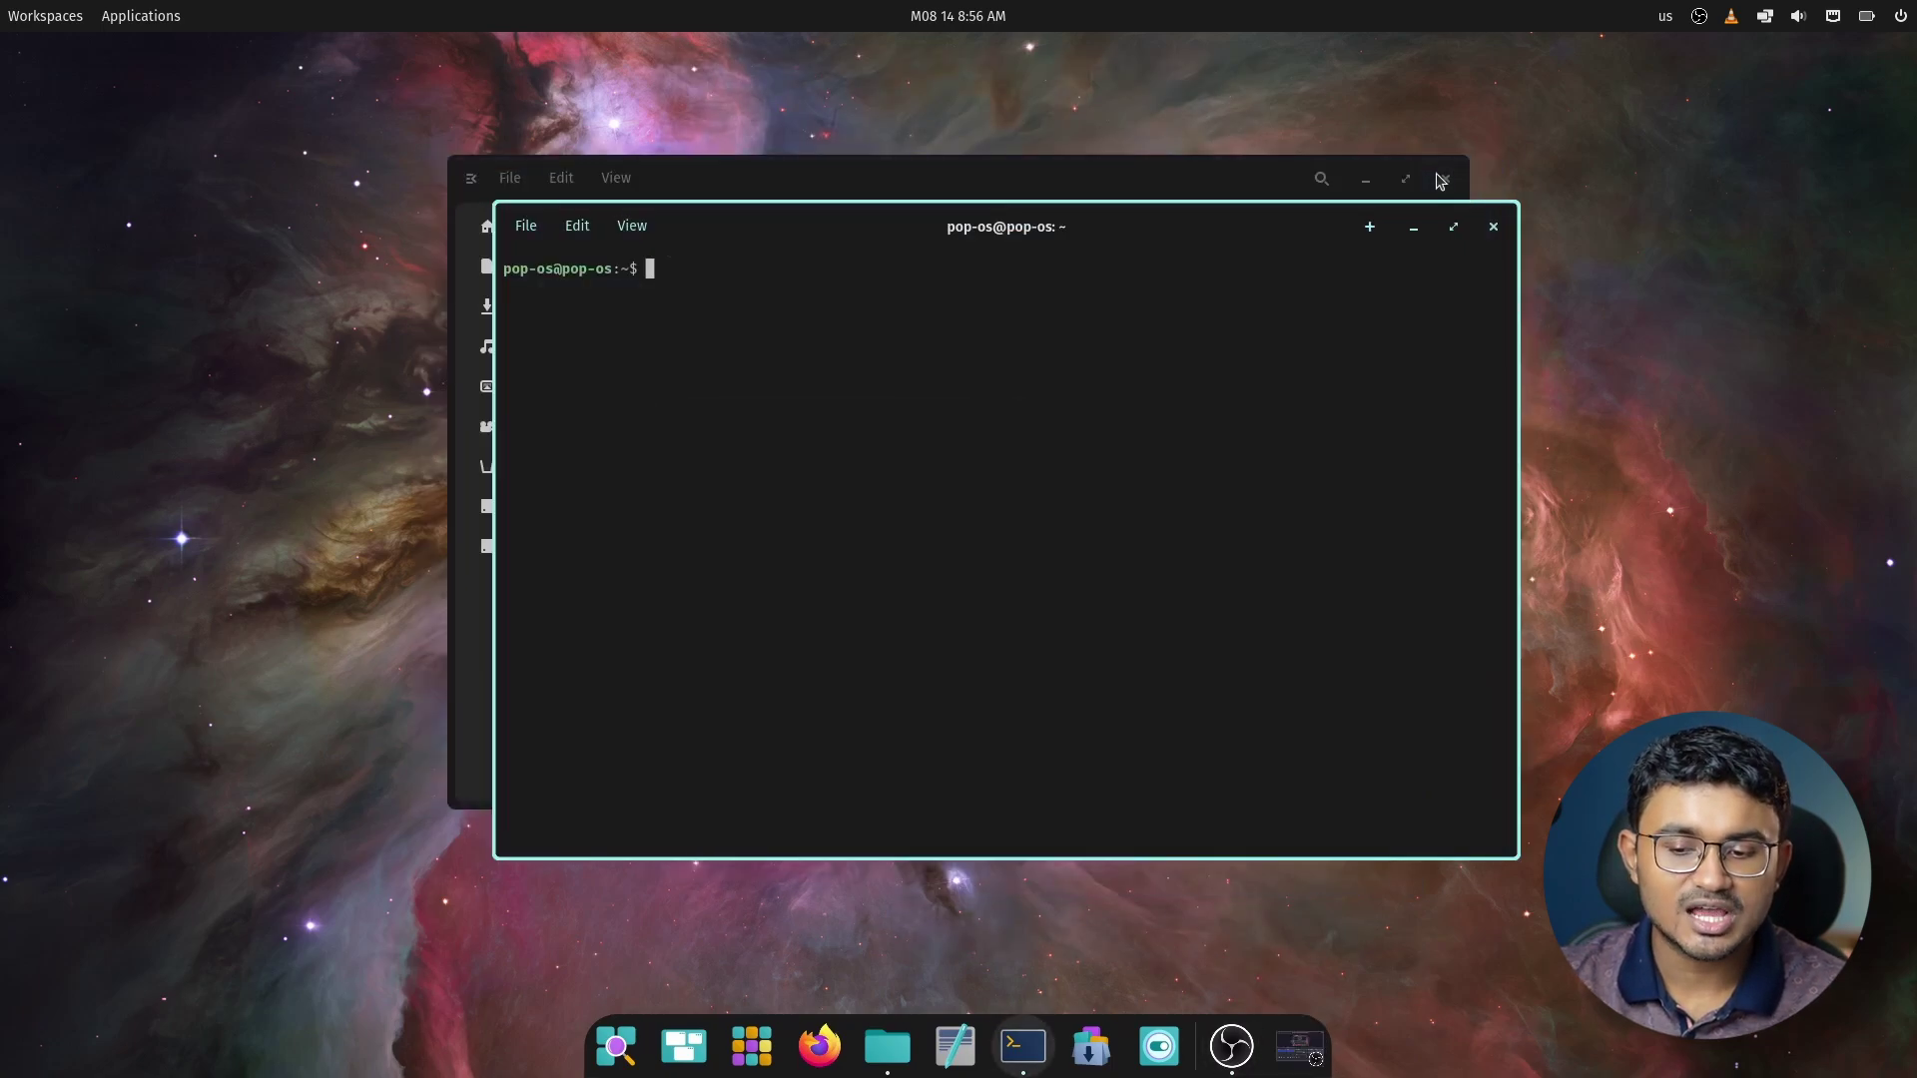
pyautogui.hotkey('alt', 'Tab')
pyautogui.click(1436, 176)
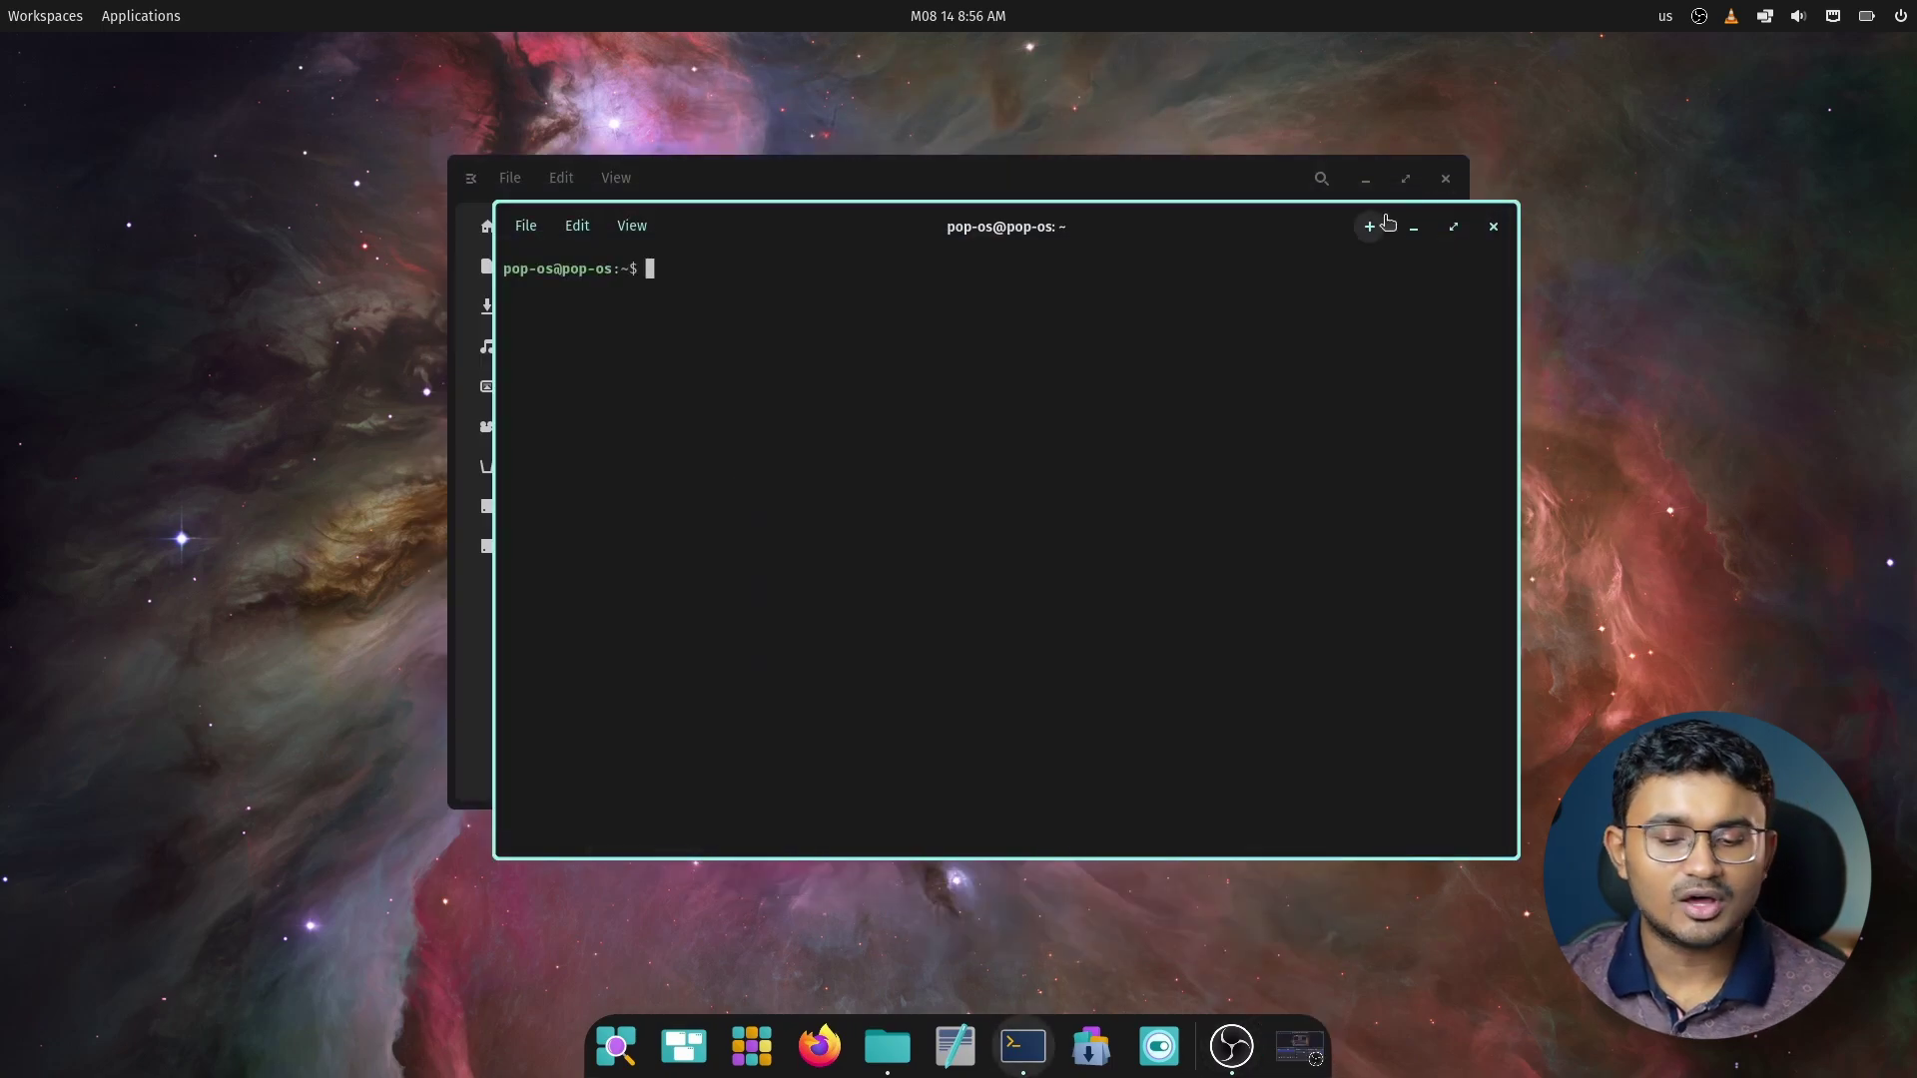
pyautogui.hotkey('alt', 'Tab')
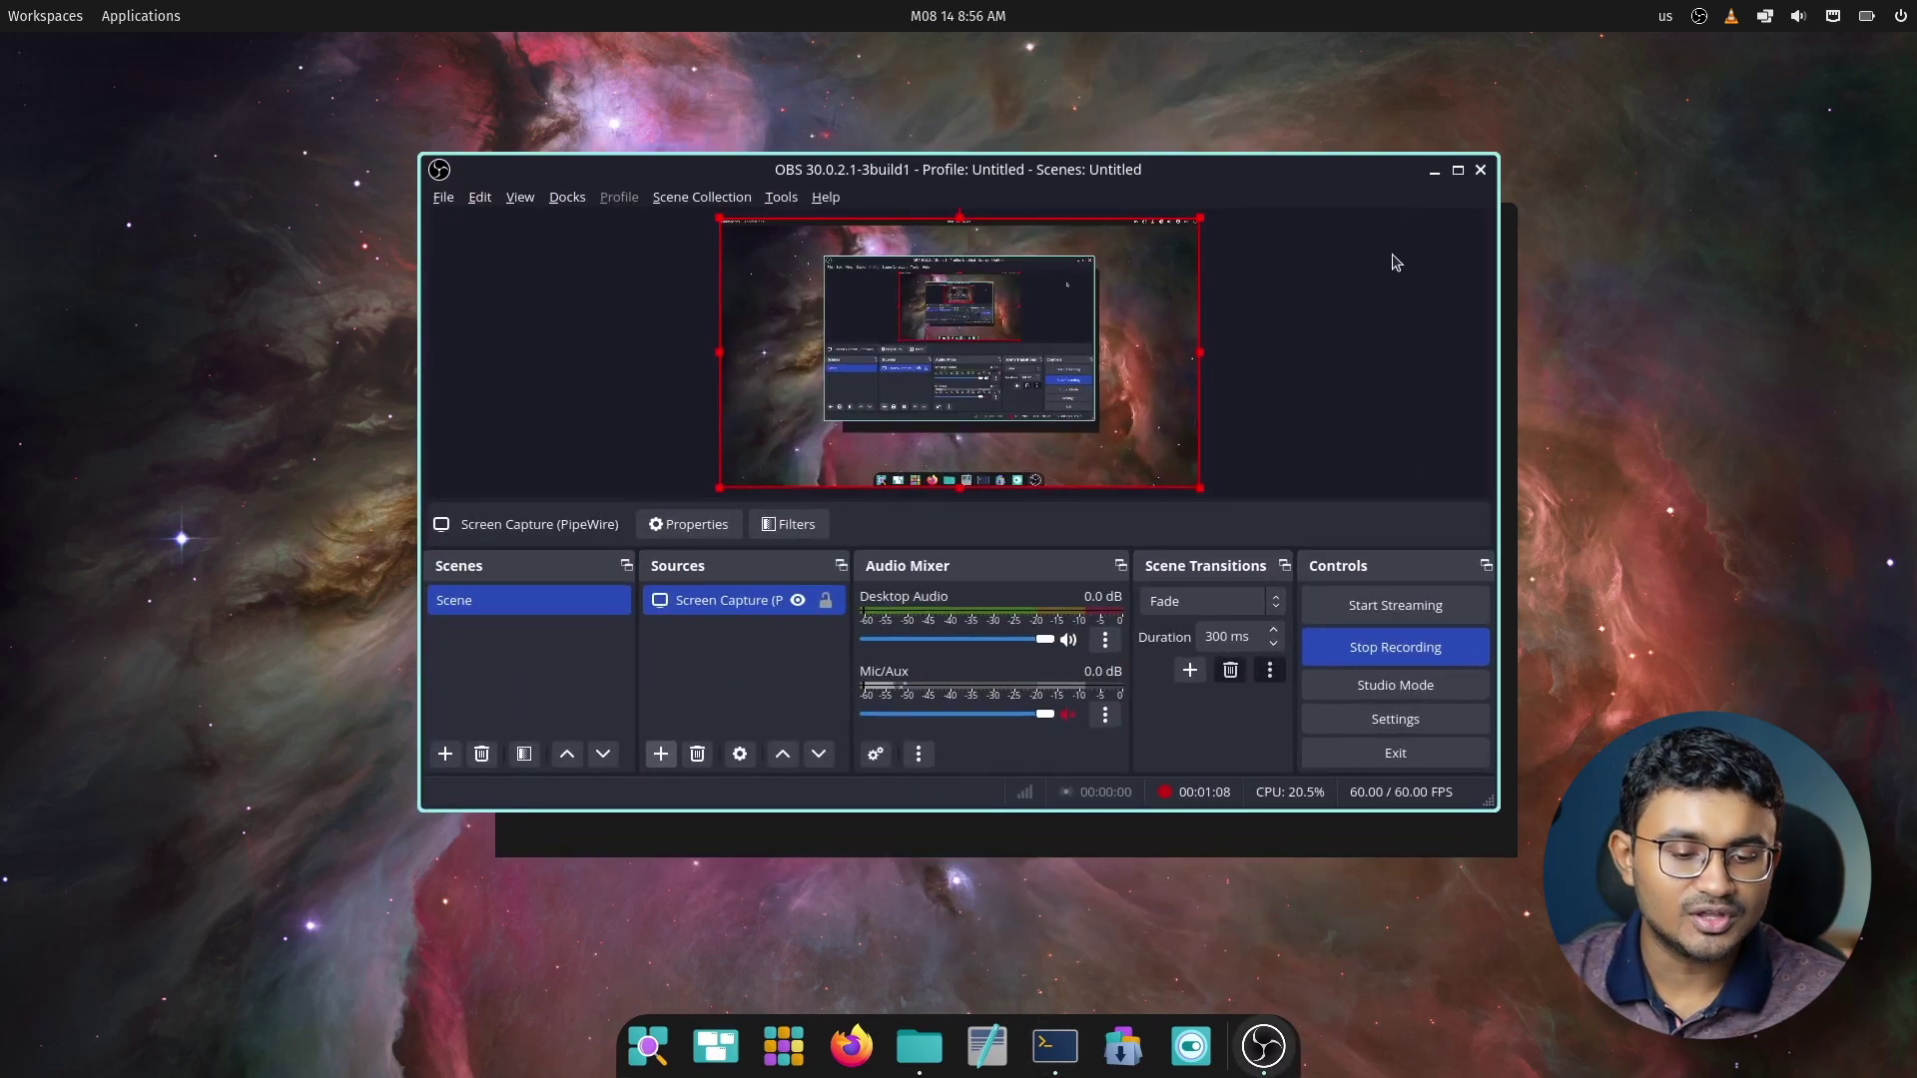
pyautogui.click(1435, 175)
pyautogui.hotkey('alt', 'Tab')
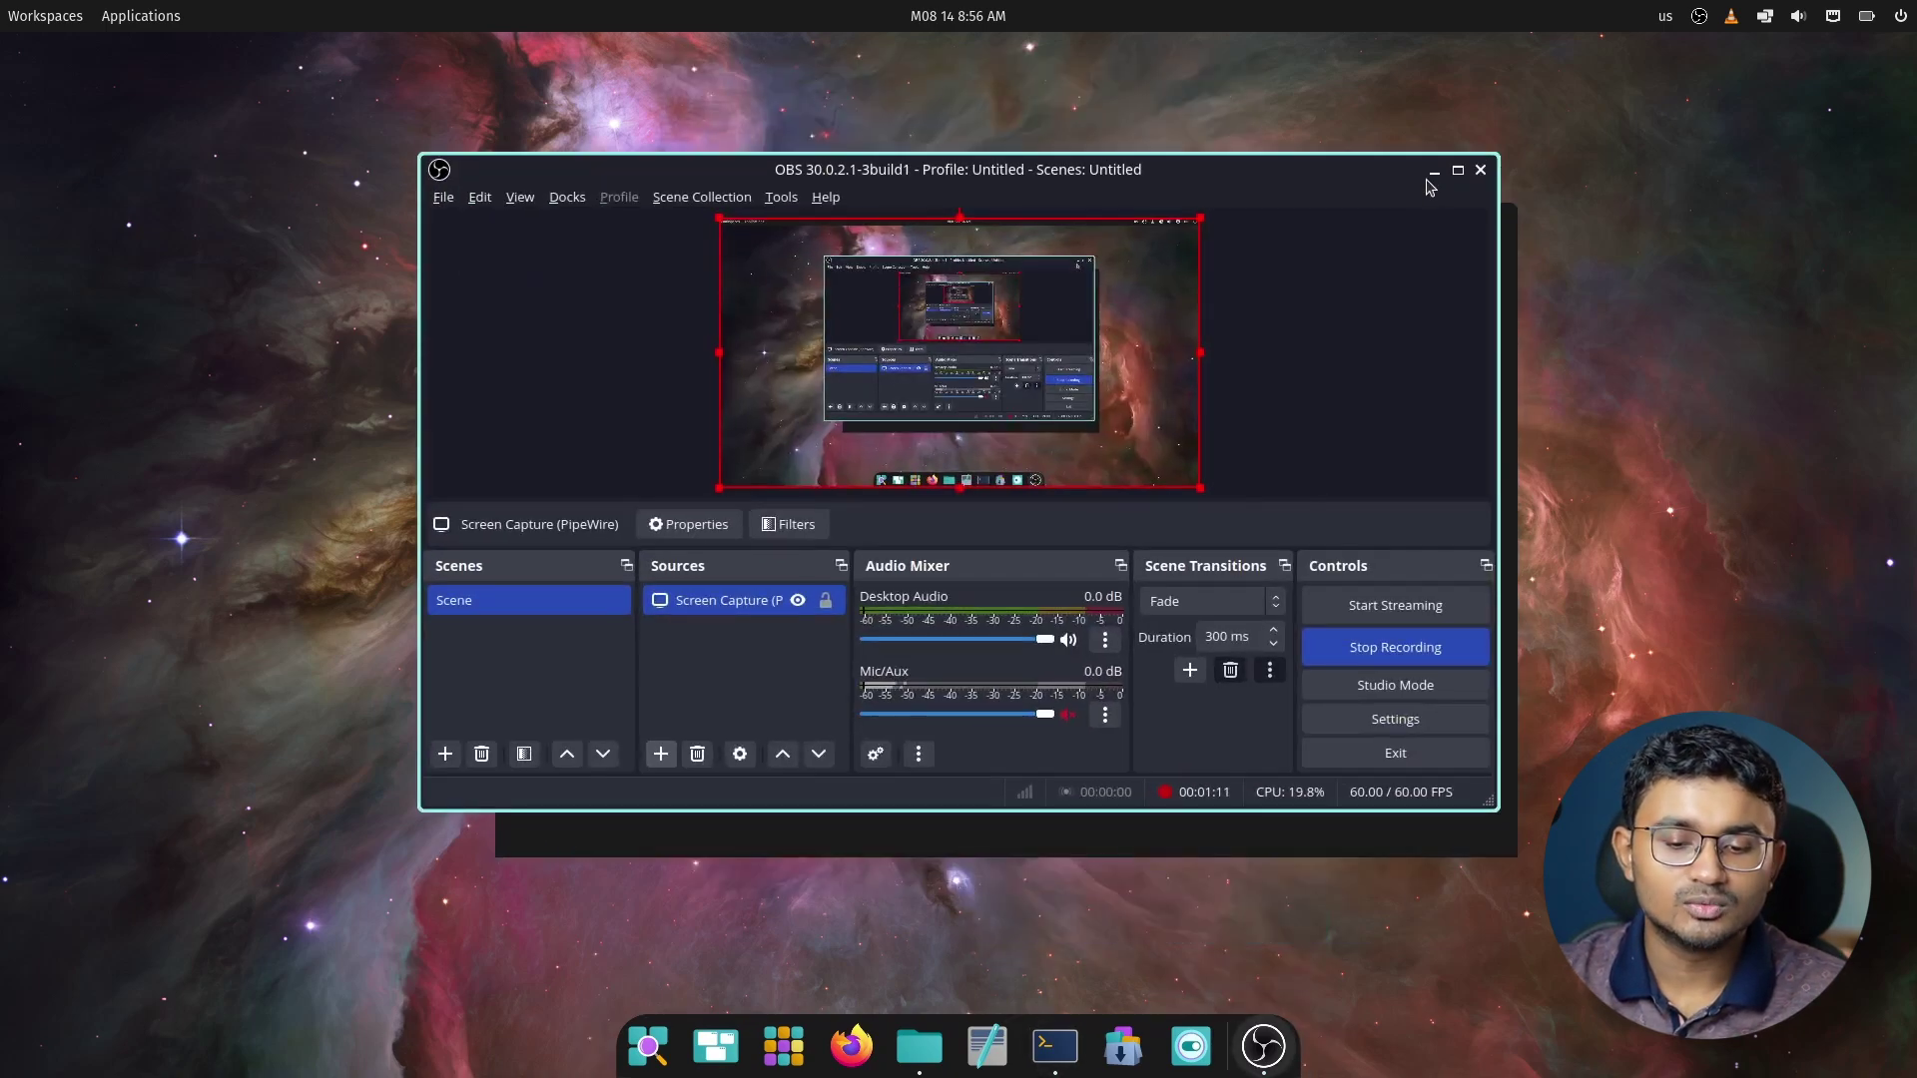
pyautogui.click(1422, 232)
# Dismiss the window switcher on Terminal, then Alt+Tab to bring Files to the front
pyautogui.hotkey('alt', 'Tab')
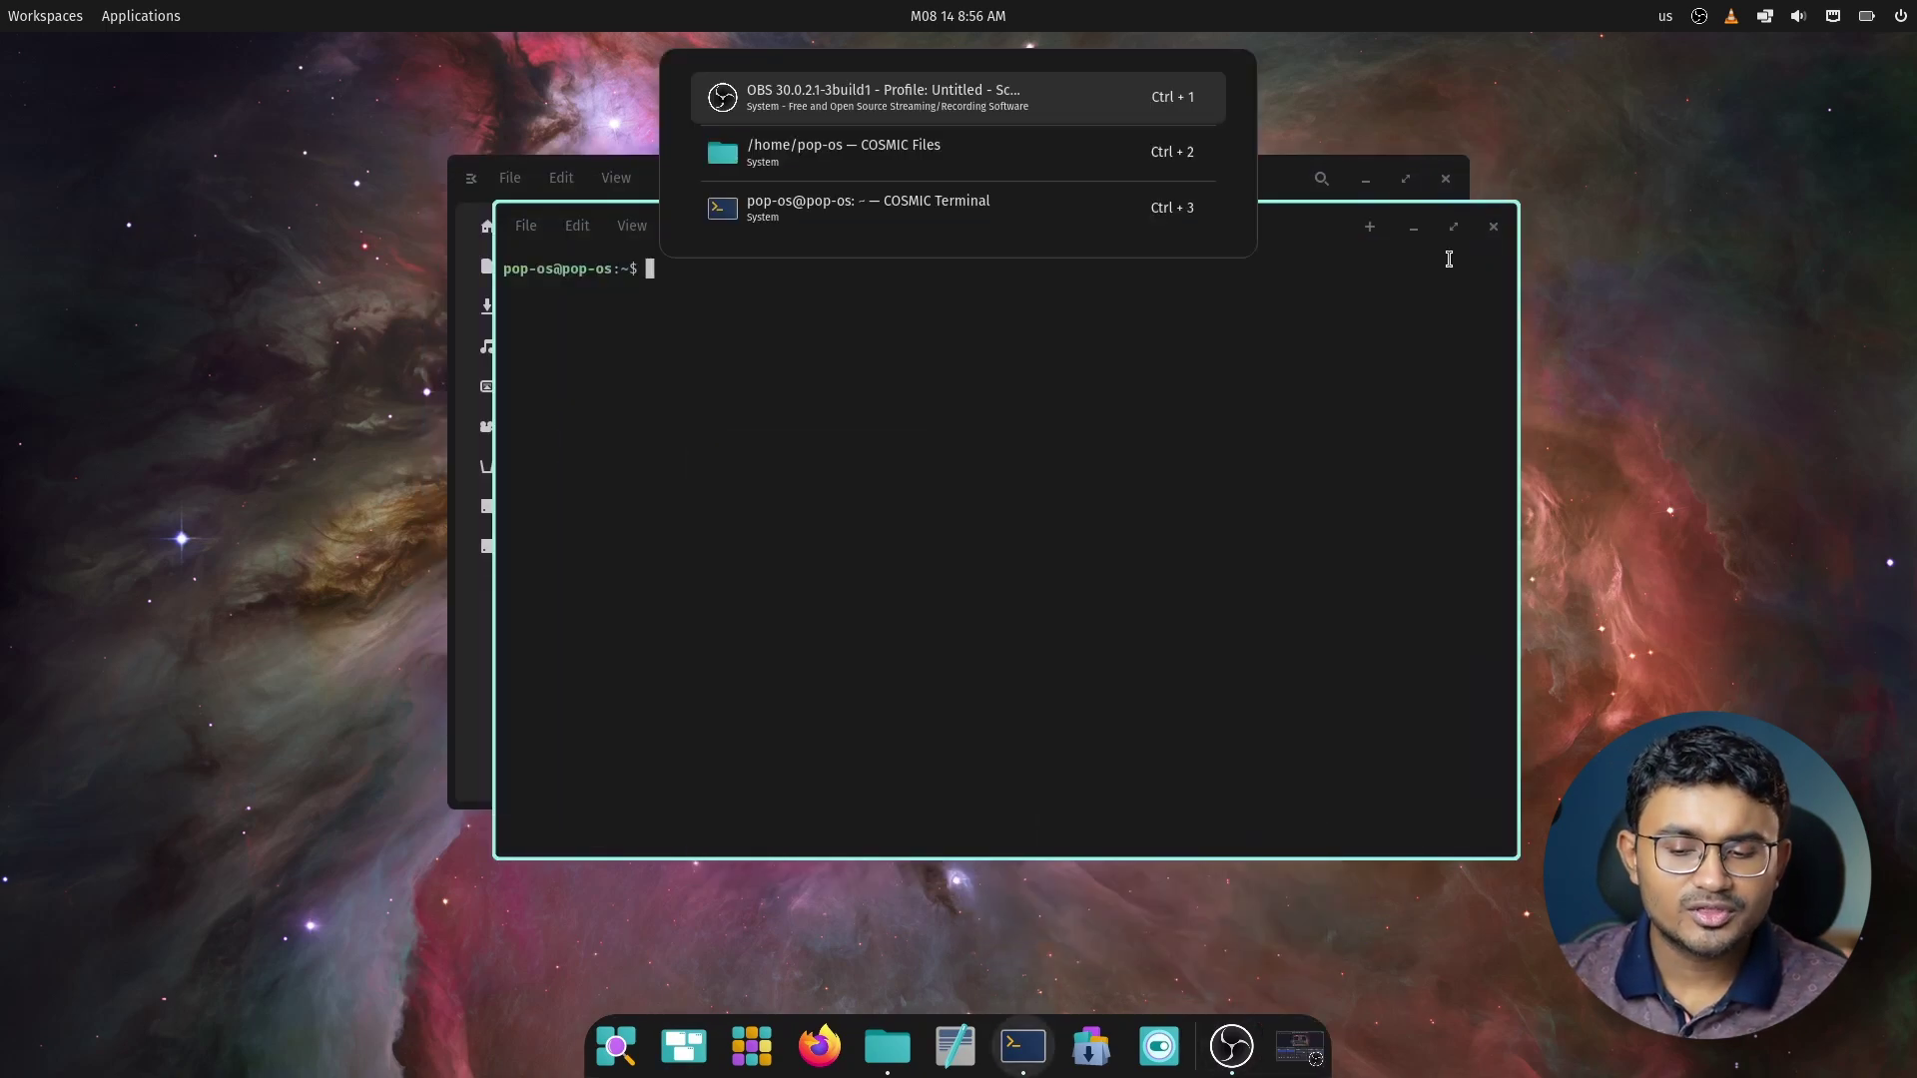
pyautogui.press('Escape')
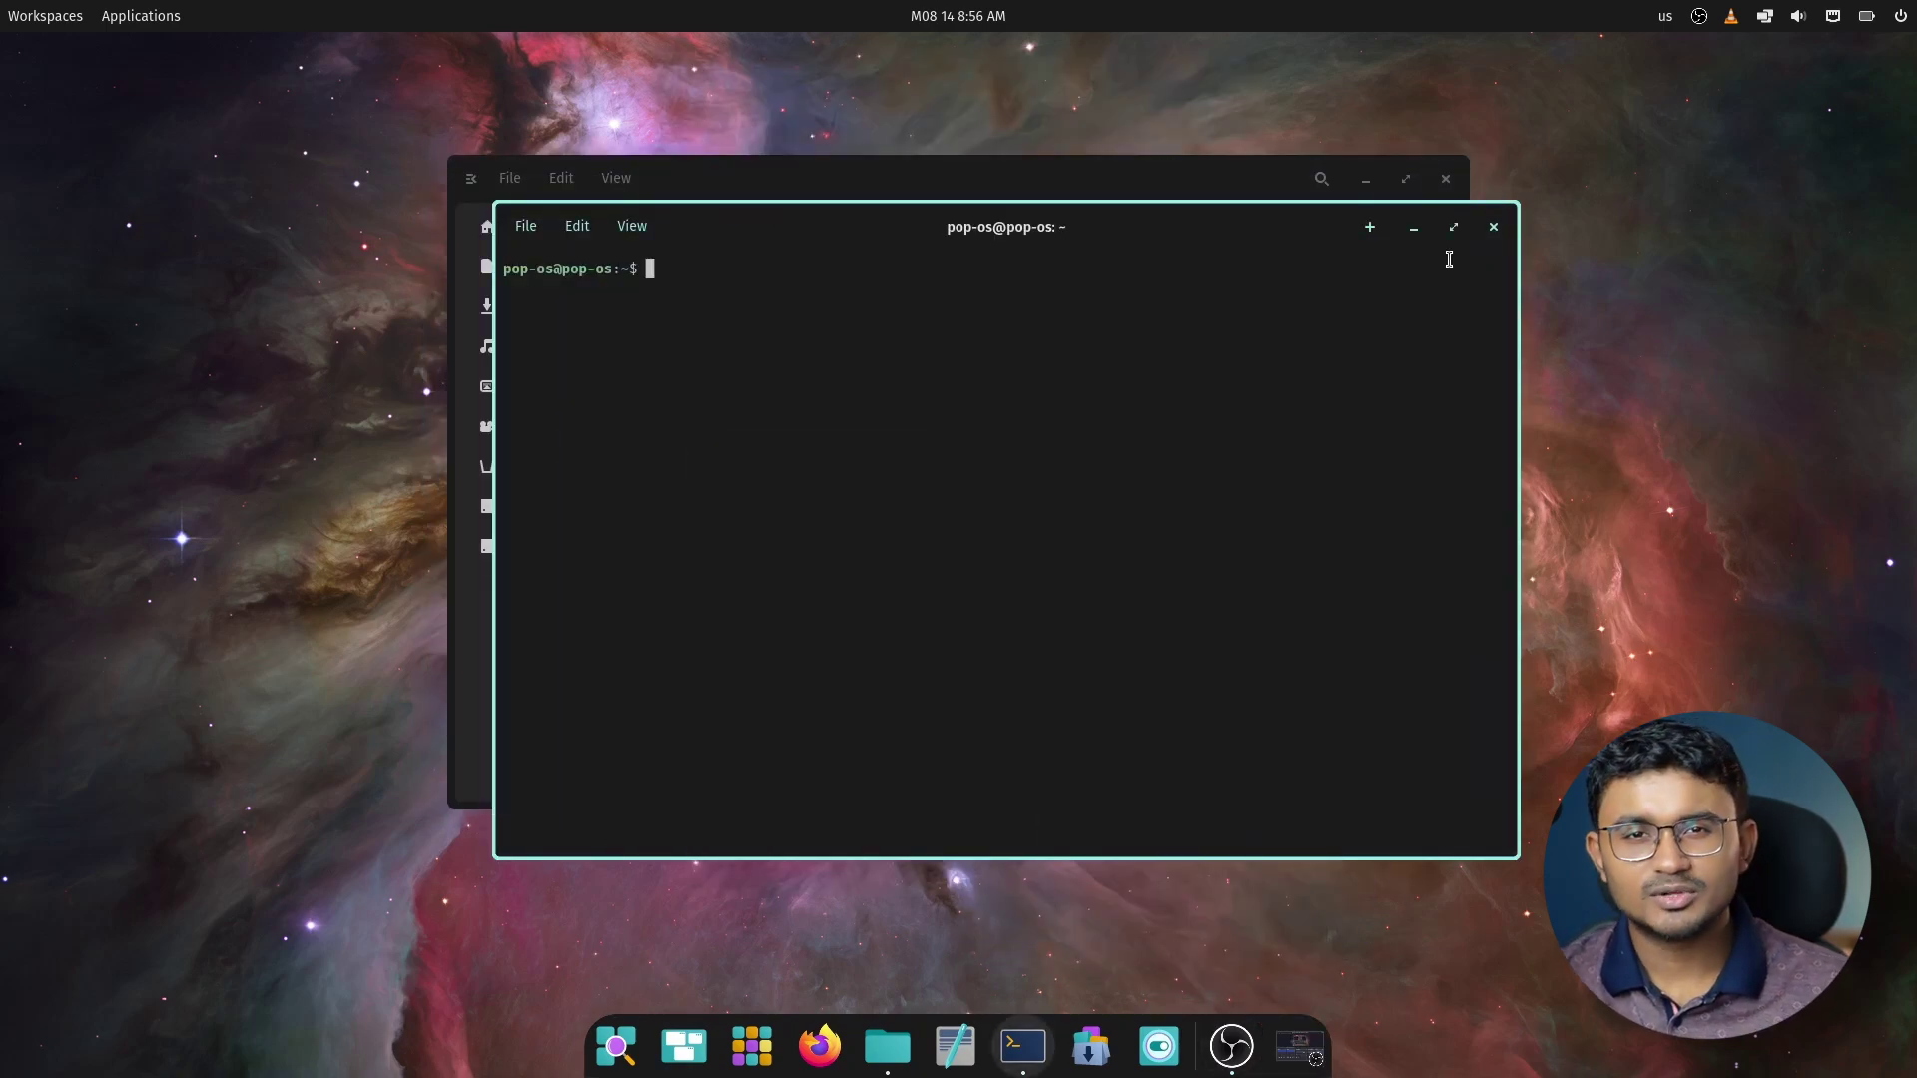
pyautogui.hotkey('alt', 'Tab')
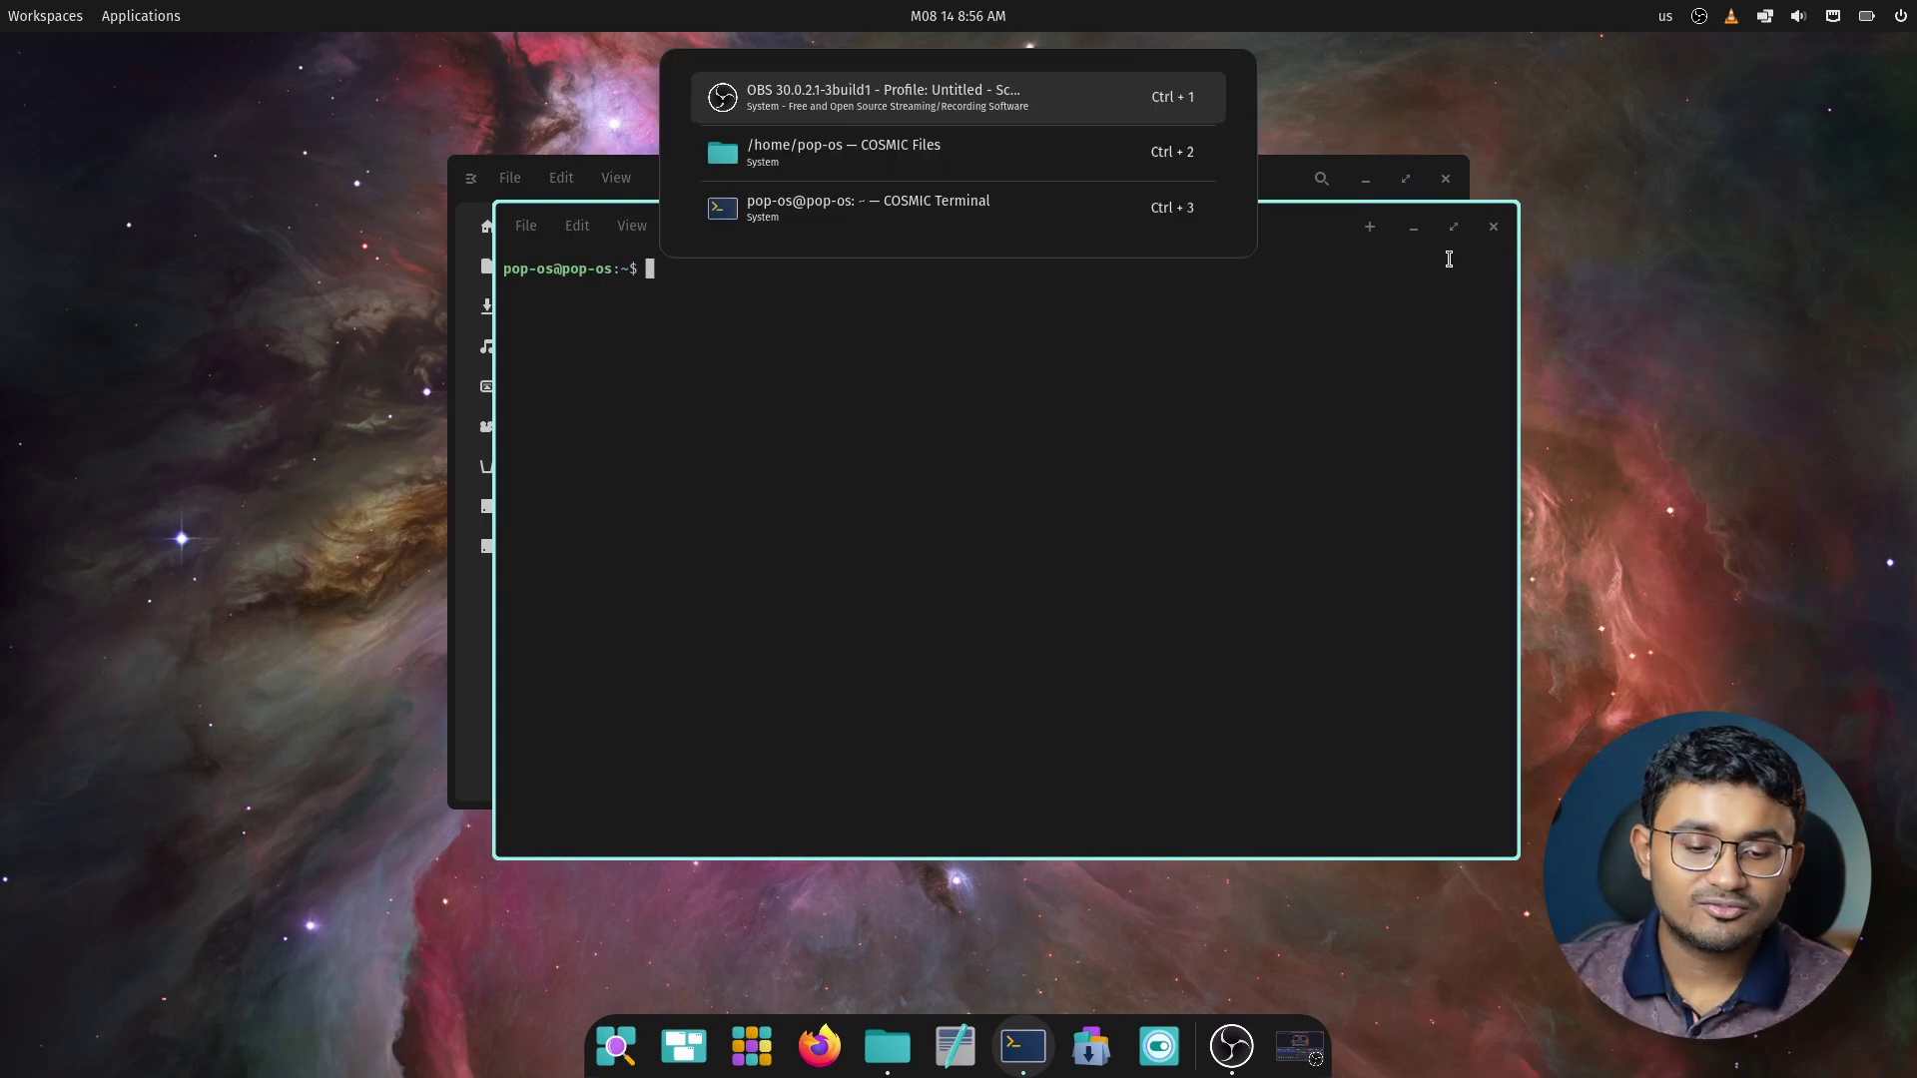
pyautogui.hotkey('alt', 'Tab')
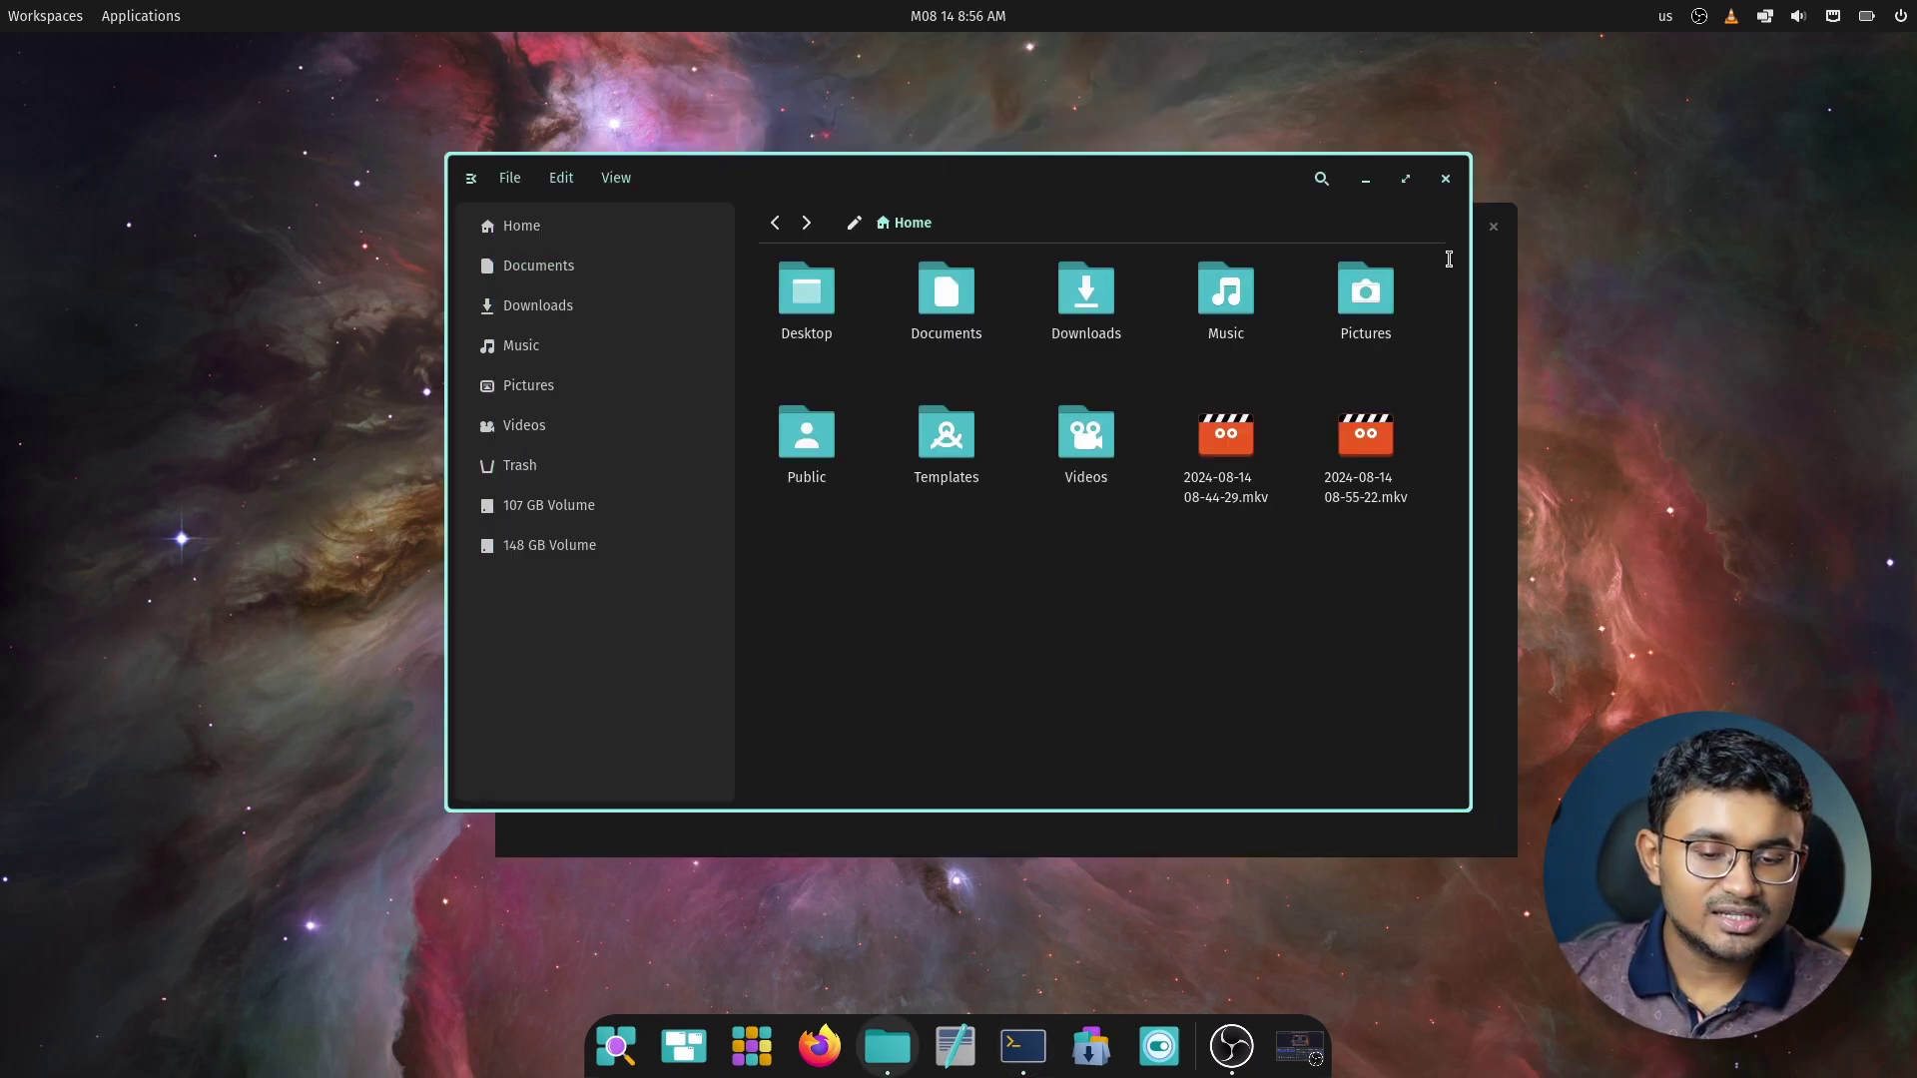
# Close Files and Terminal, then launch Files, Text Editor and Terminal from the dock
pyautogui.click(1445, 178)
pyautogui.click(1492, 226)
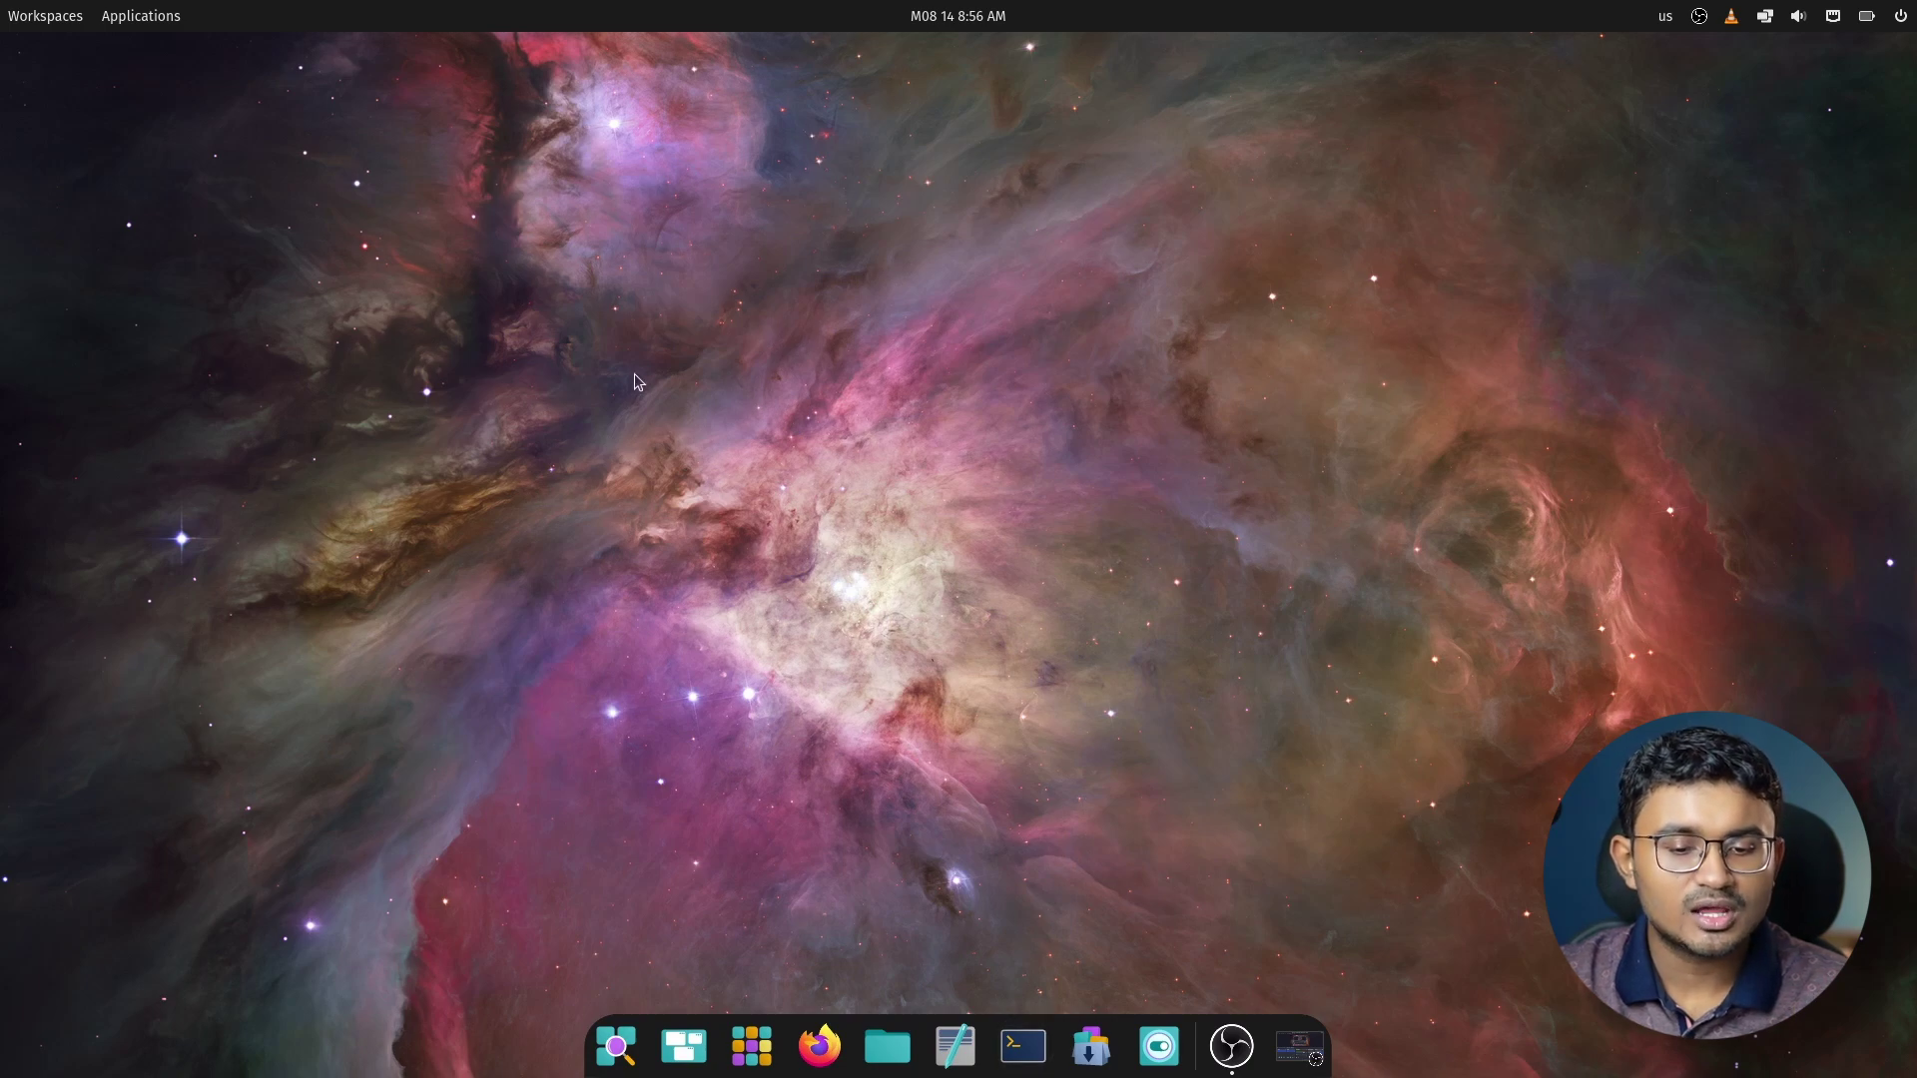
pyautogui.click(887, 1046)
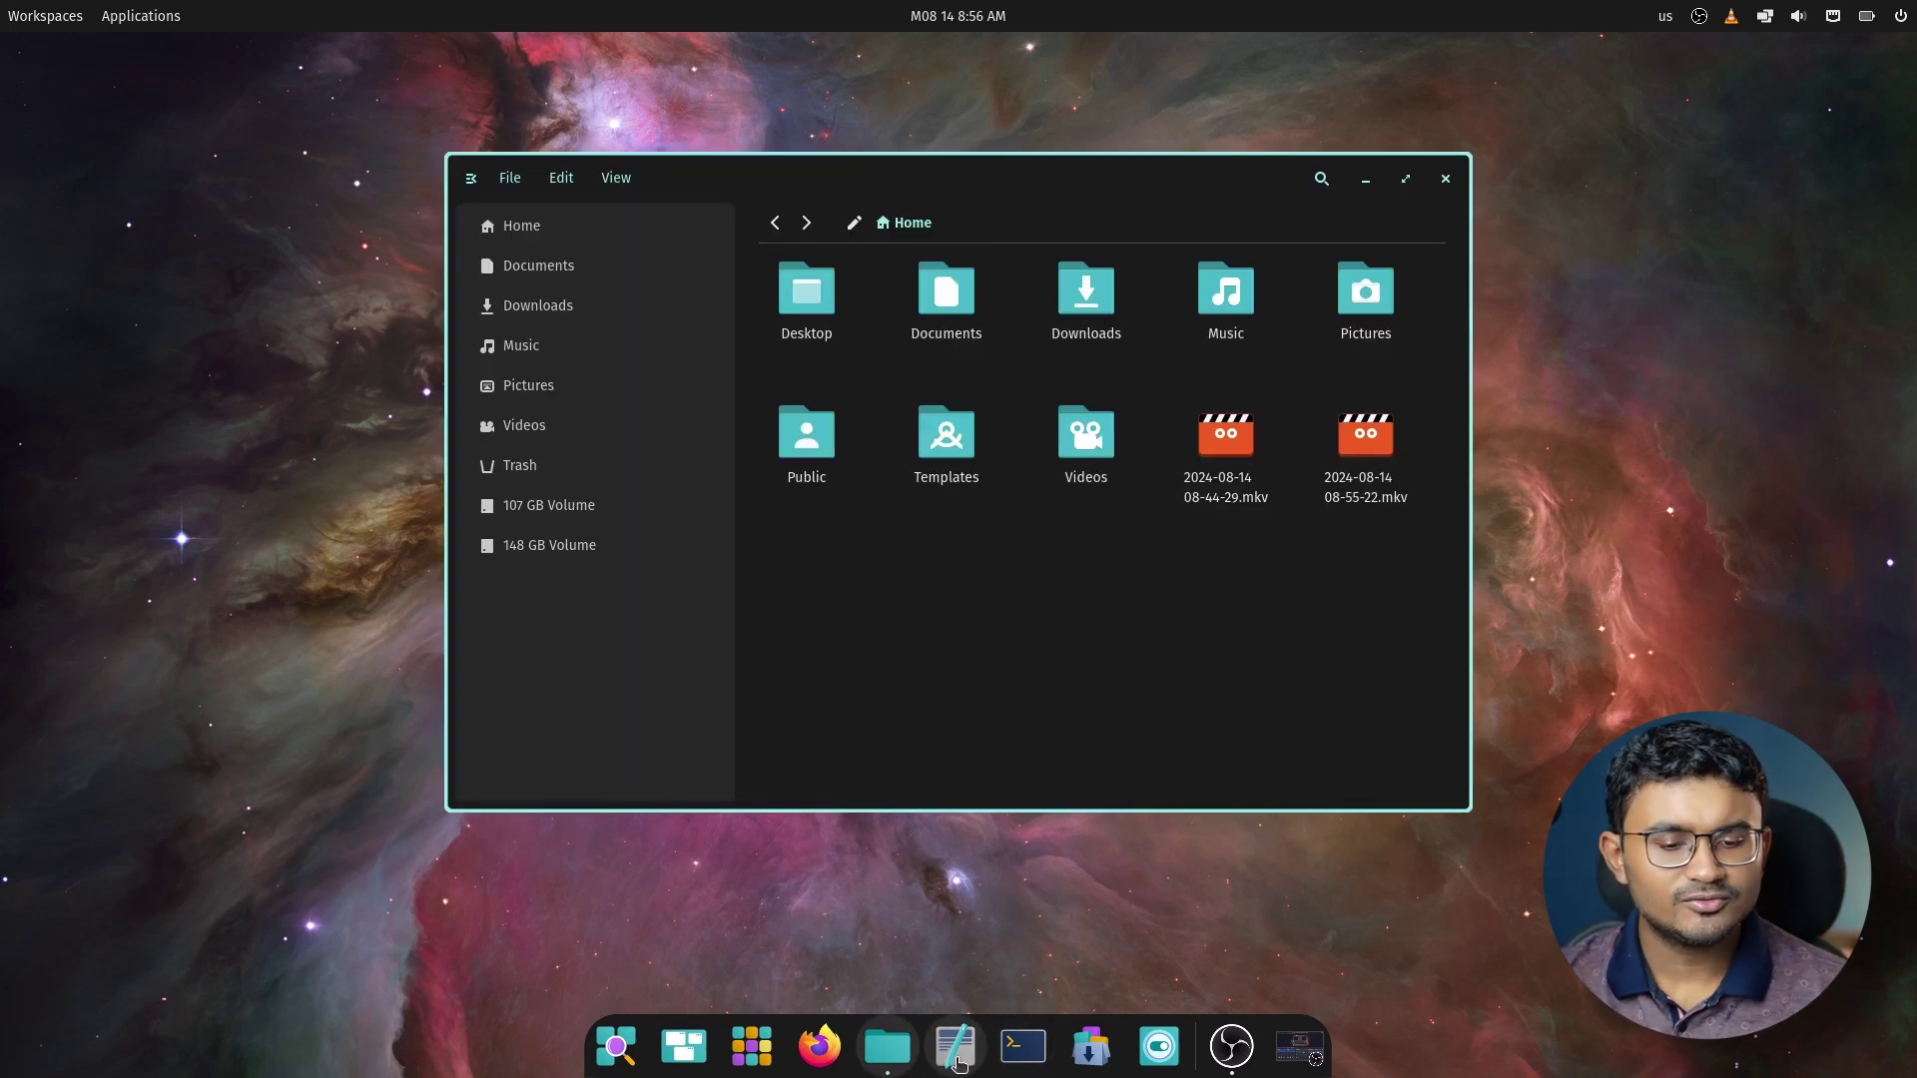
pyautogui.click(954, 1045)
pyautogui.click(1022, 1045)
# Arrange the windows: Terminal lower, Text Editor top-left, Files raised and shifted left
pyautogui.moveTo(1054, 307)
pyautogui.mouseDown()
pyautogui.moveTo(693, 307)
pyautogui.moveTo(1056, 342)
pyautogui.mouseUp()
pyautogui.moveTo(1021, 234); pyautogui.dragTo(654, 156)
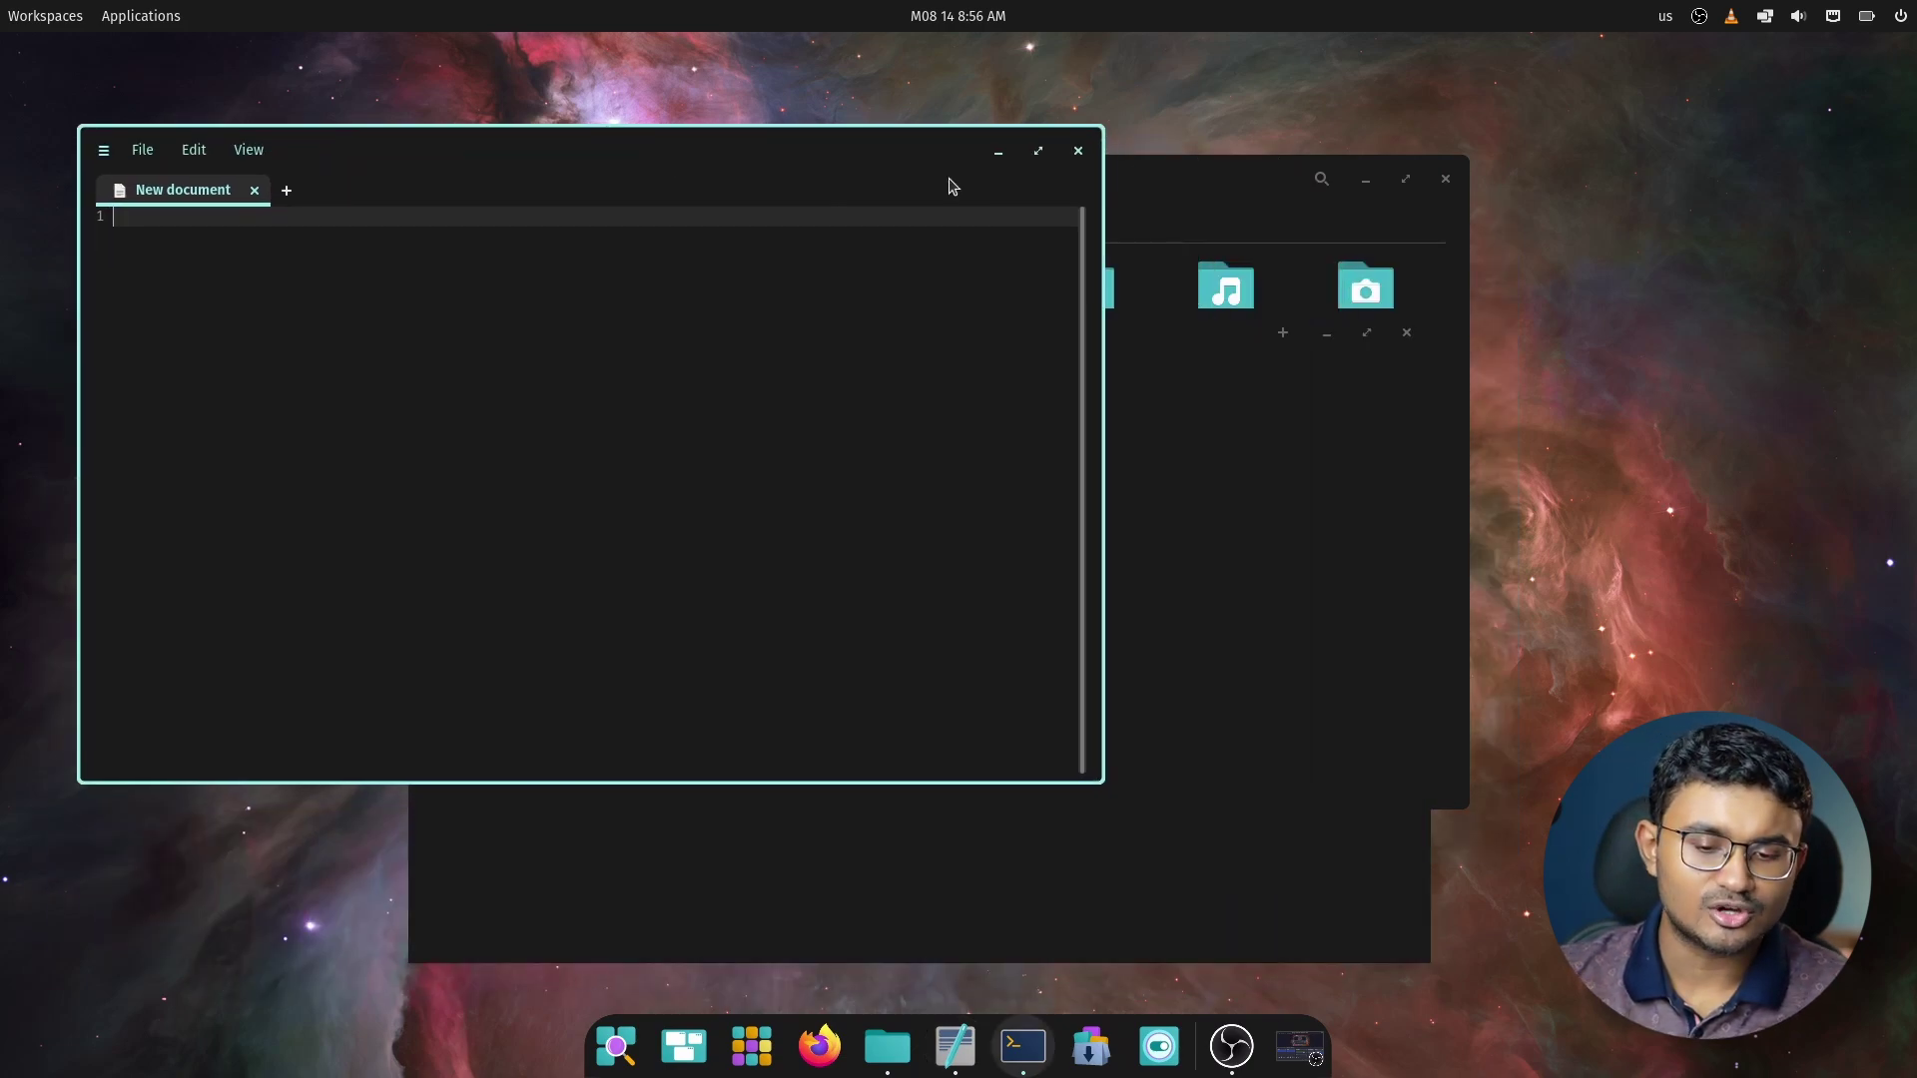
pyautogui.moveTo(1291, 196); pyautogui.dragTo(1209, 194)
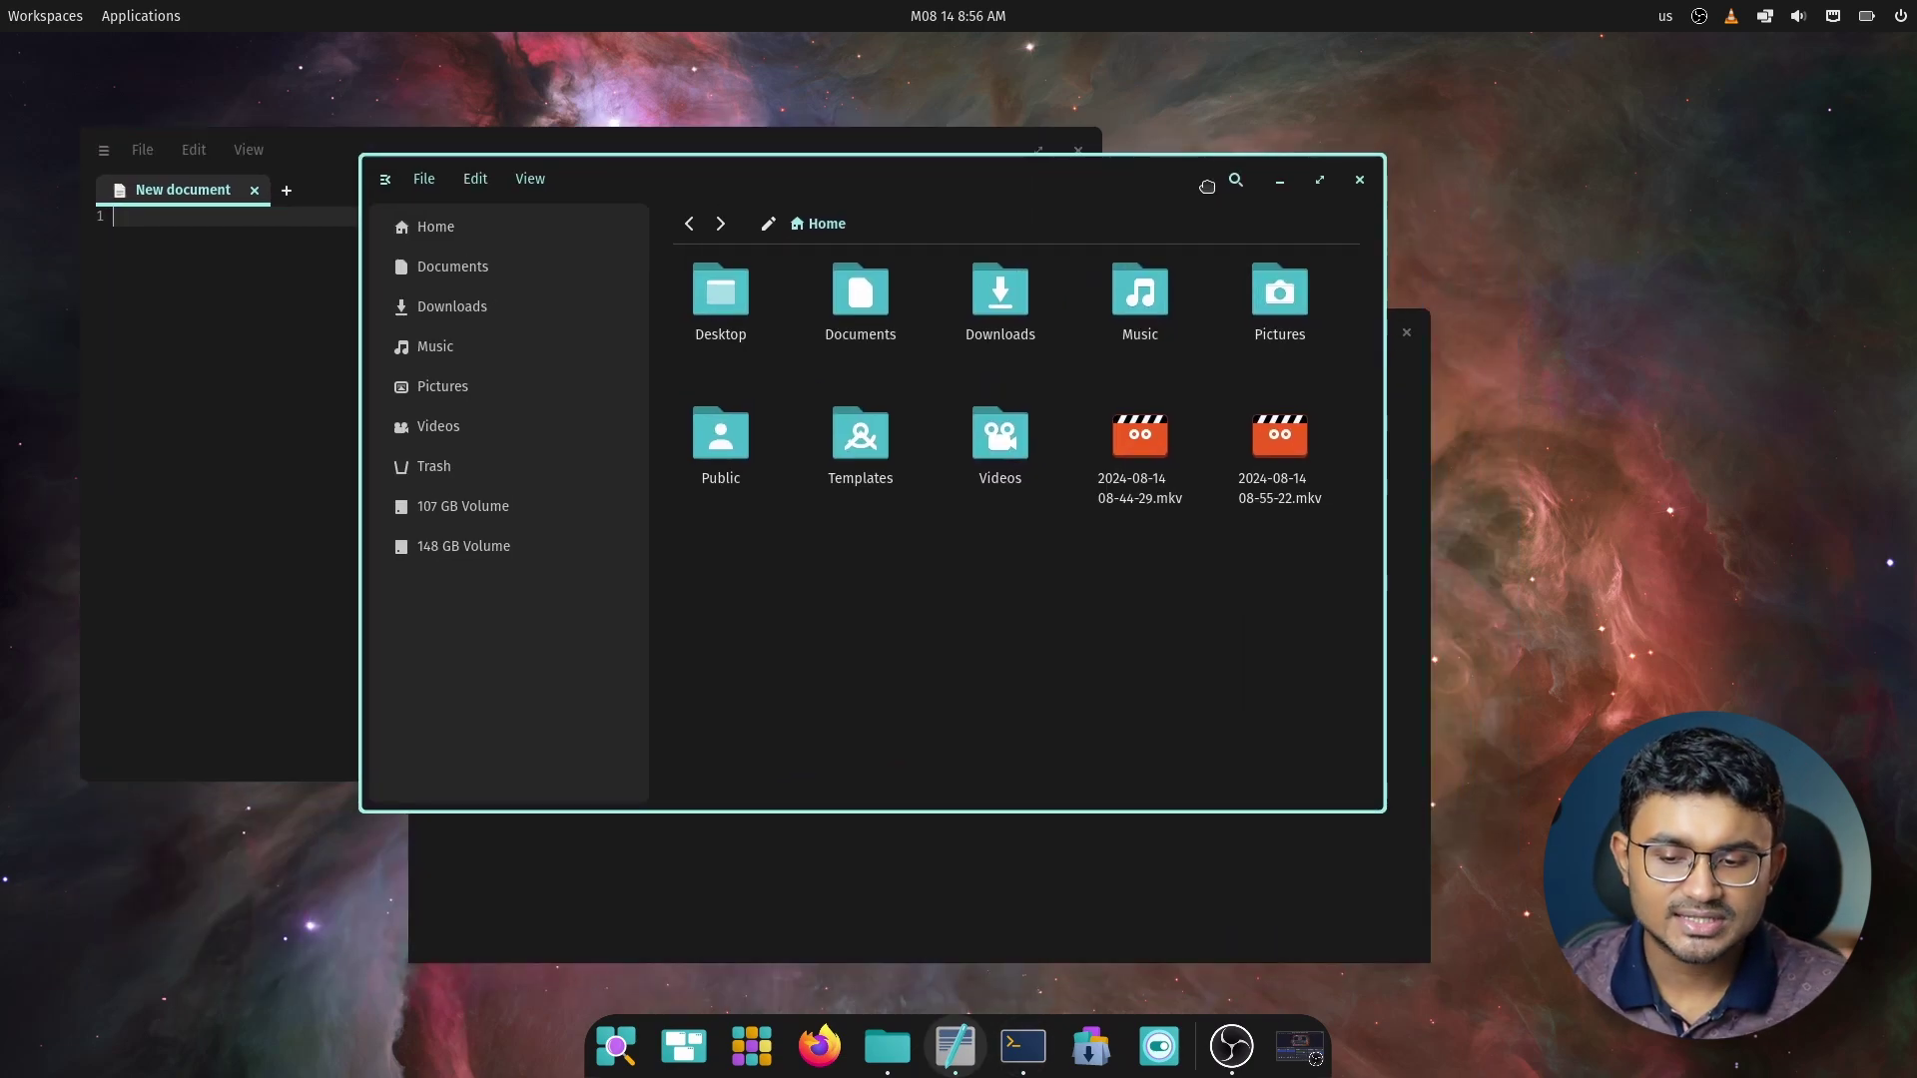
# Check the power, battery and network applets in the top bar
pyautogui.click(1900, 16)
pyautogui.click(1866, 16)
pyautogui.click(1831, 17)
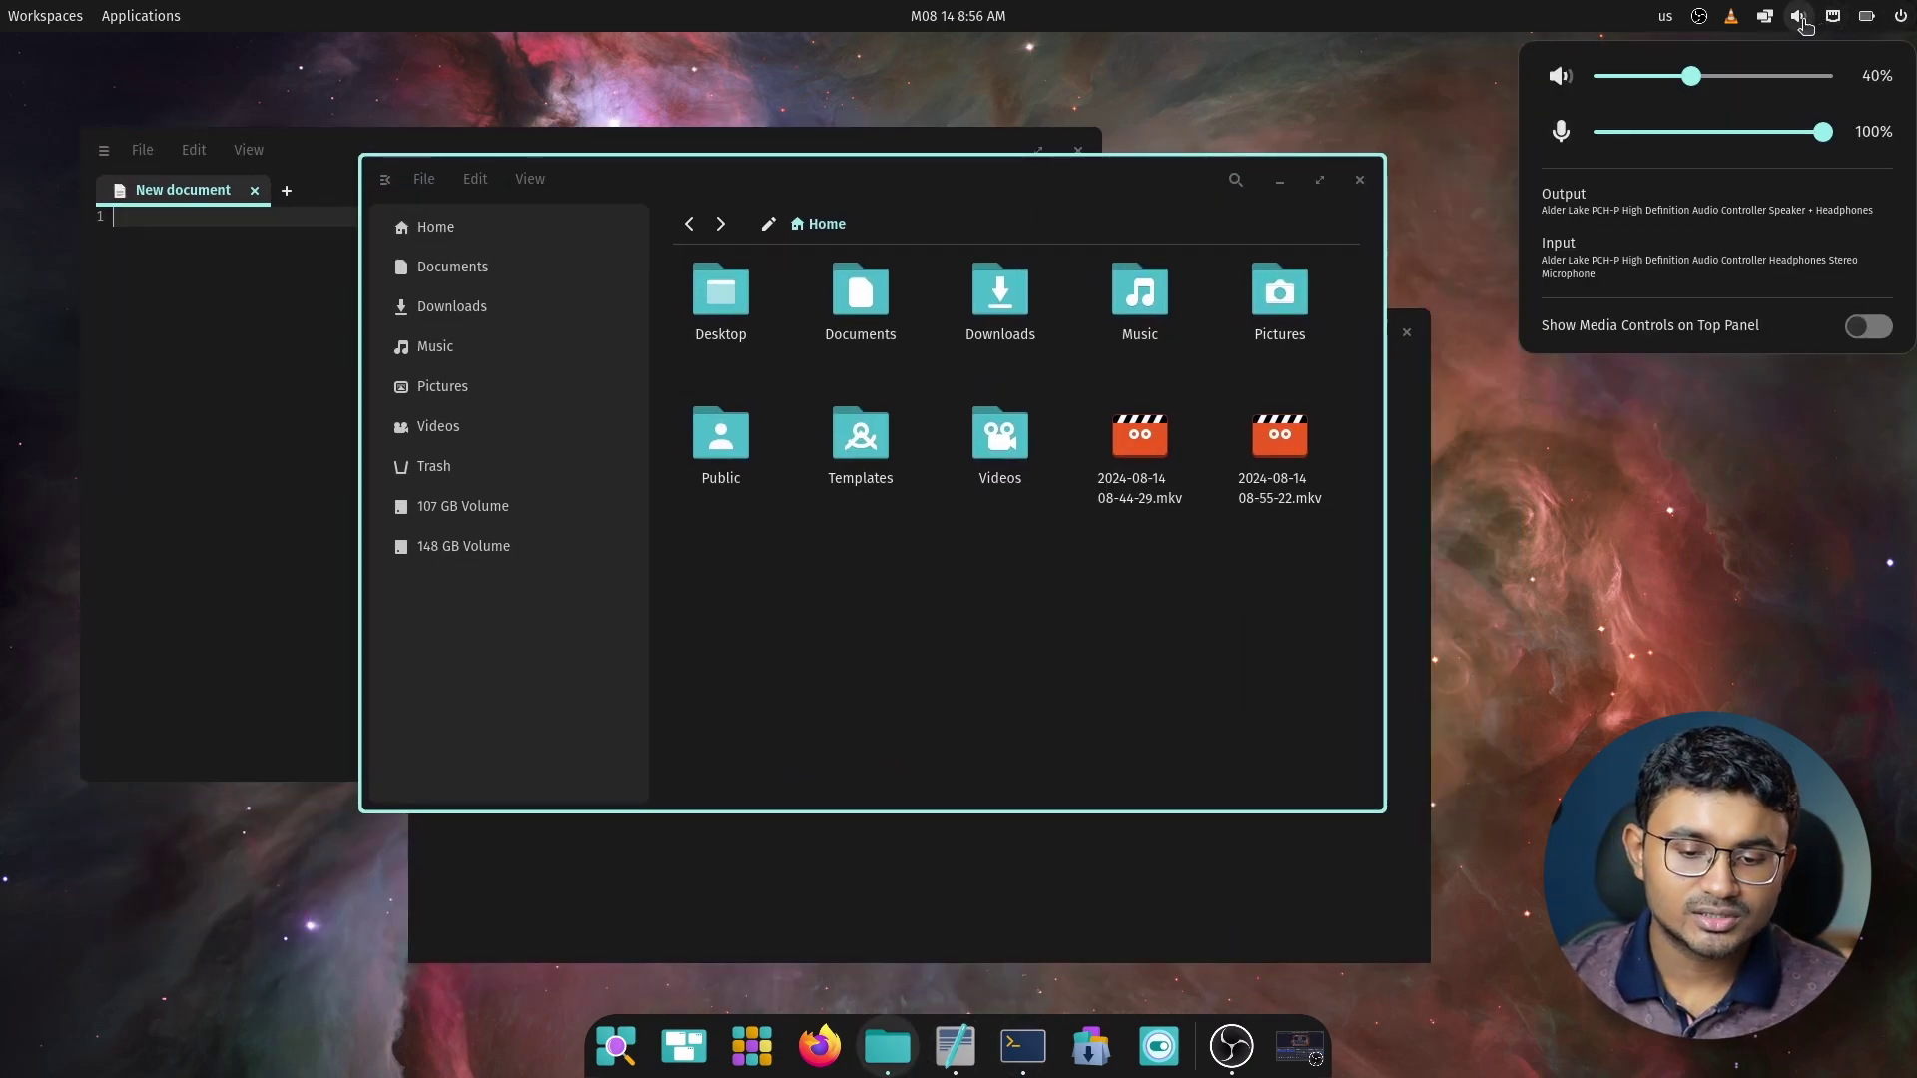
pyautogui.moveTo(1775, 26)
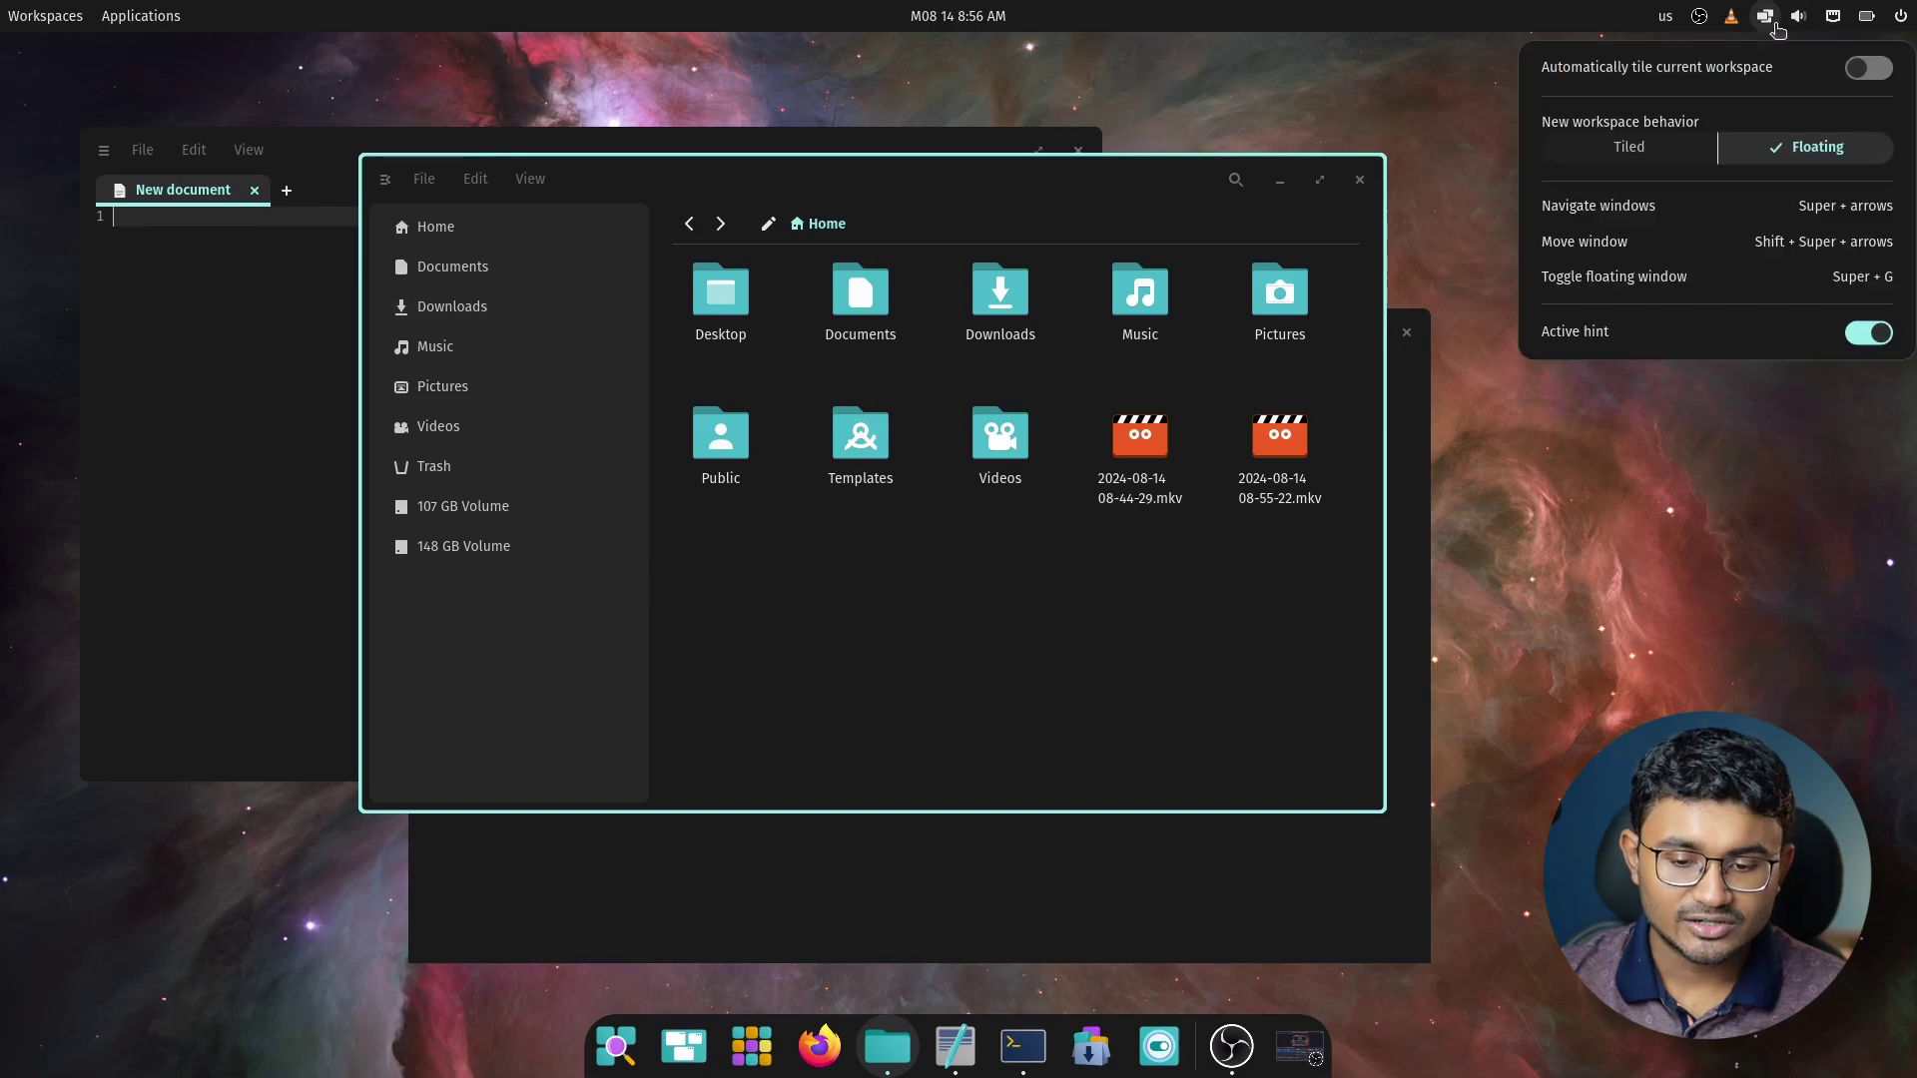
# Turn on automatic tiling for this workspace, keeping new workspaces floating
pyautogui.click(1866, 68)
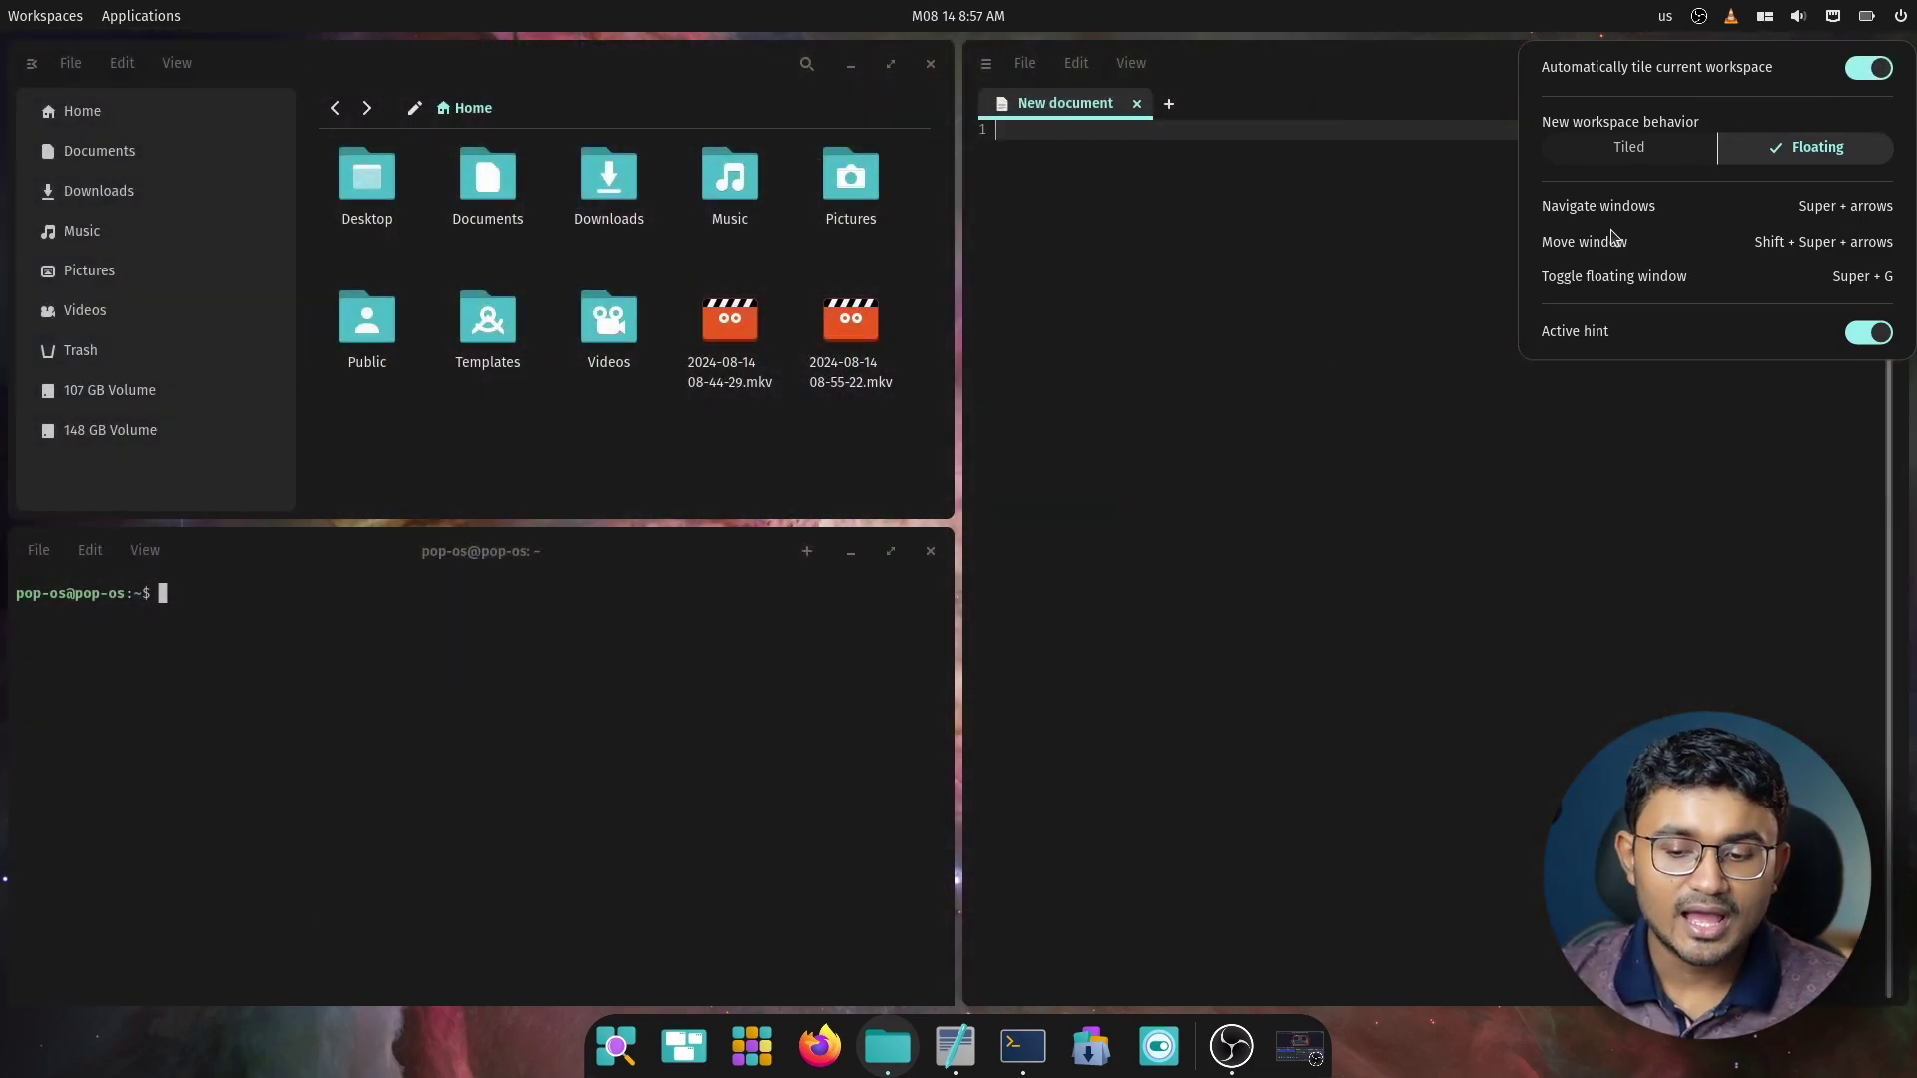
pyautogui.click(1631, 148)
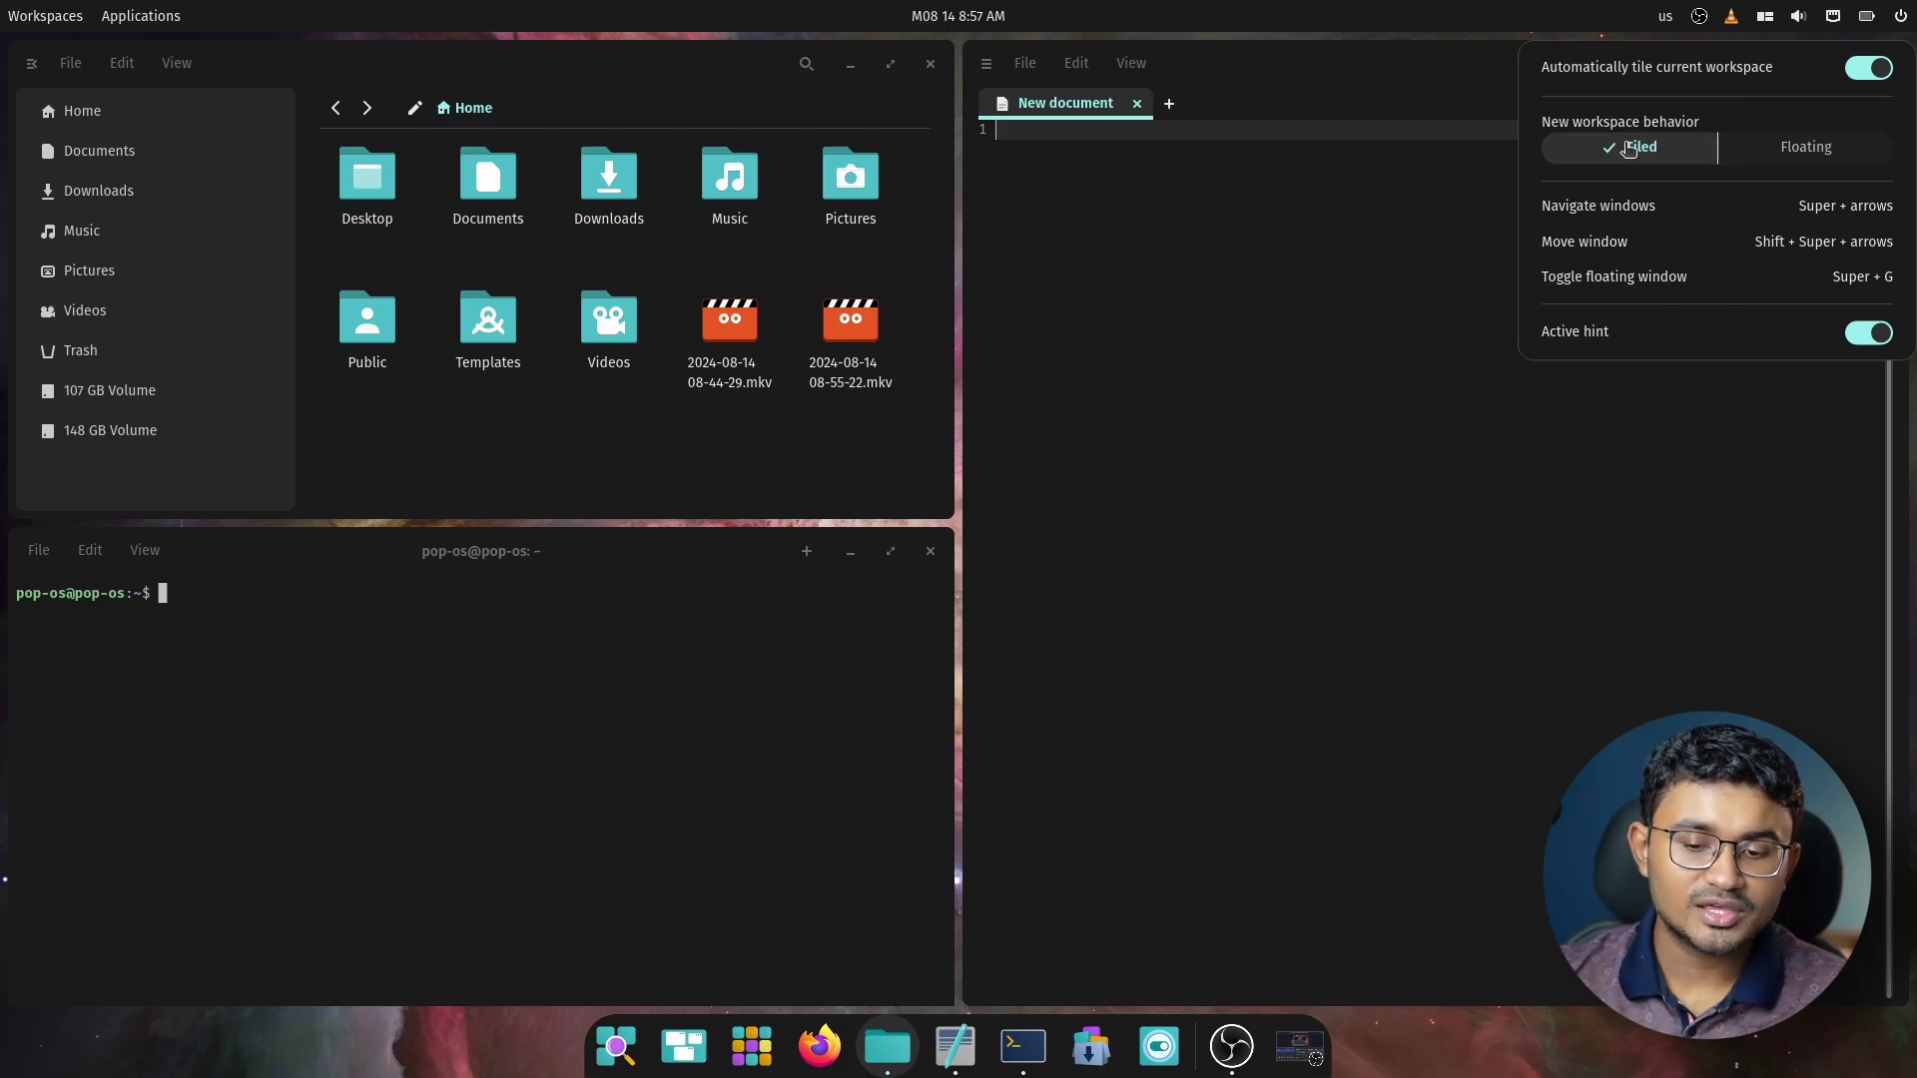
pyautogui.click(1780, 155)
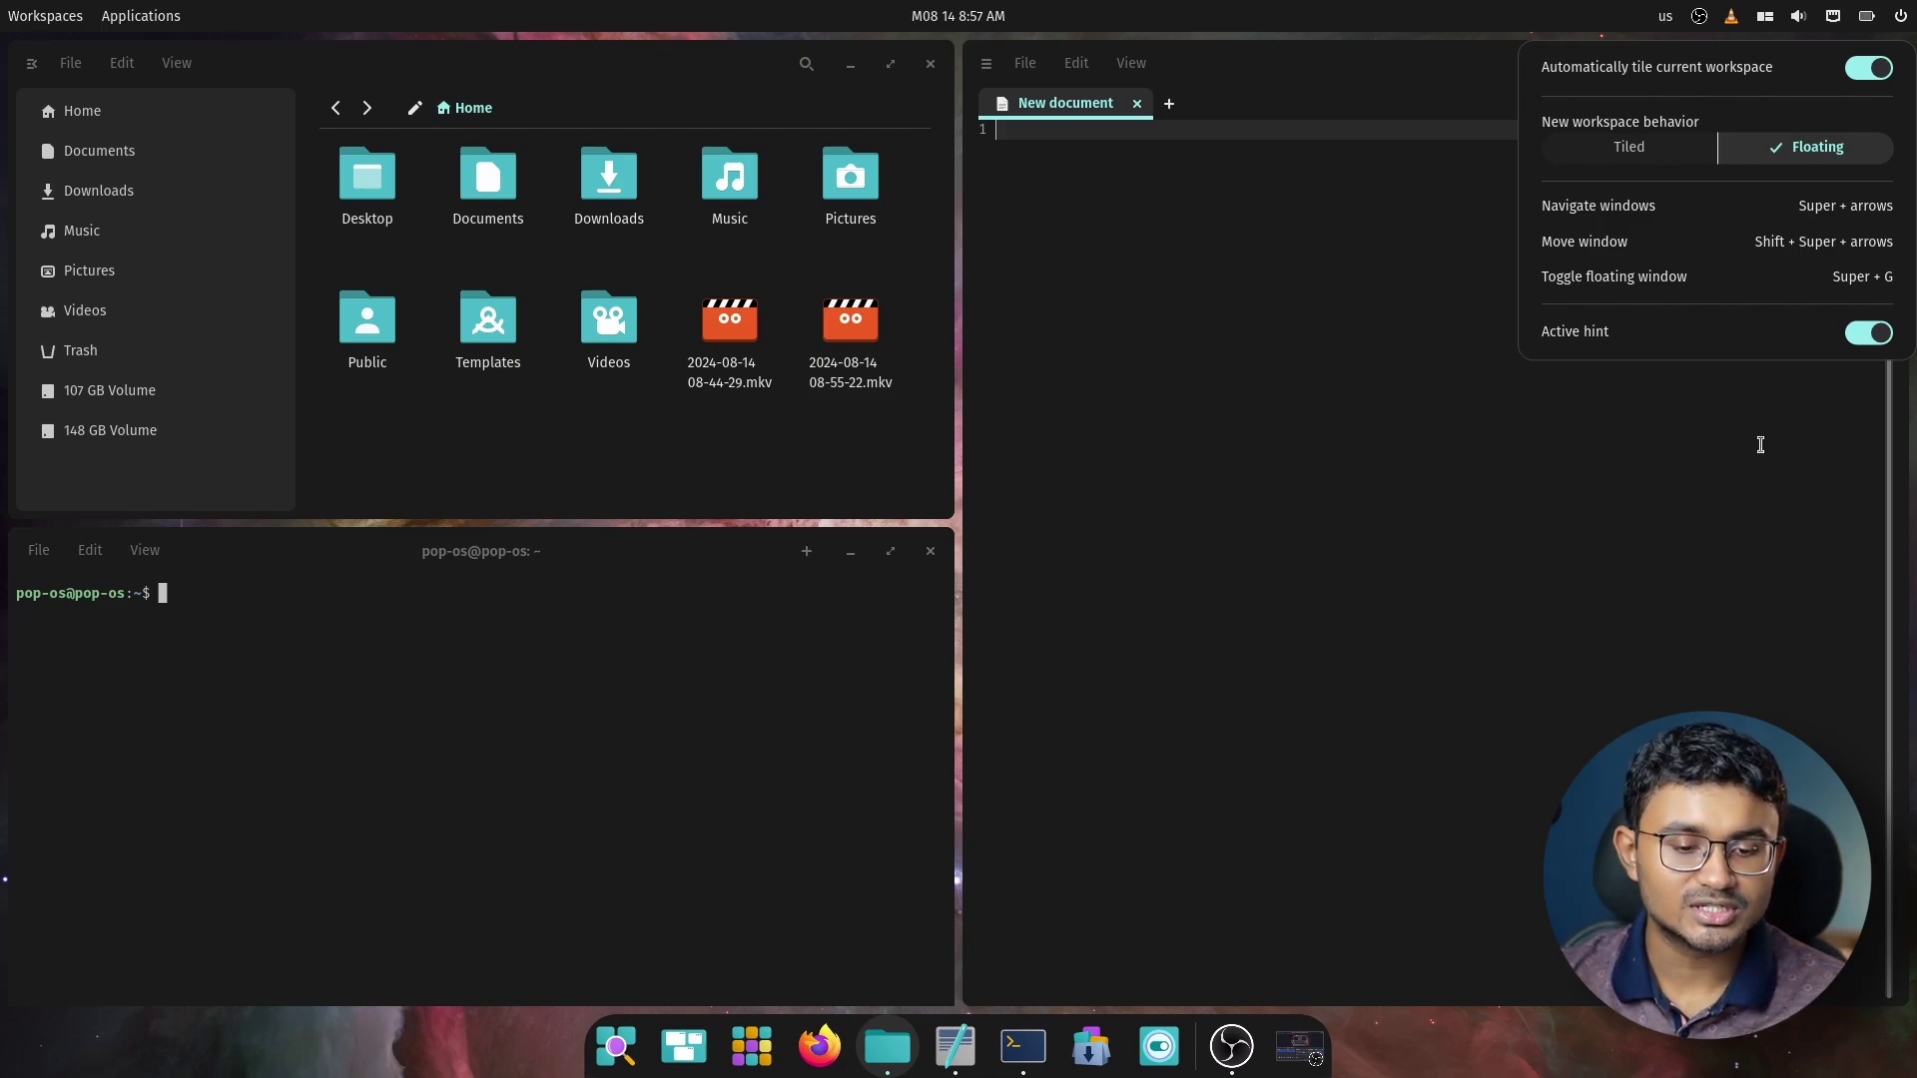
pyautogui.click(1587, 702)
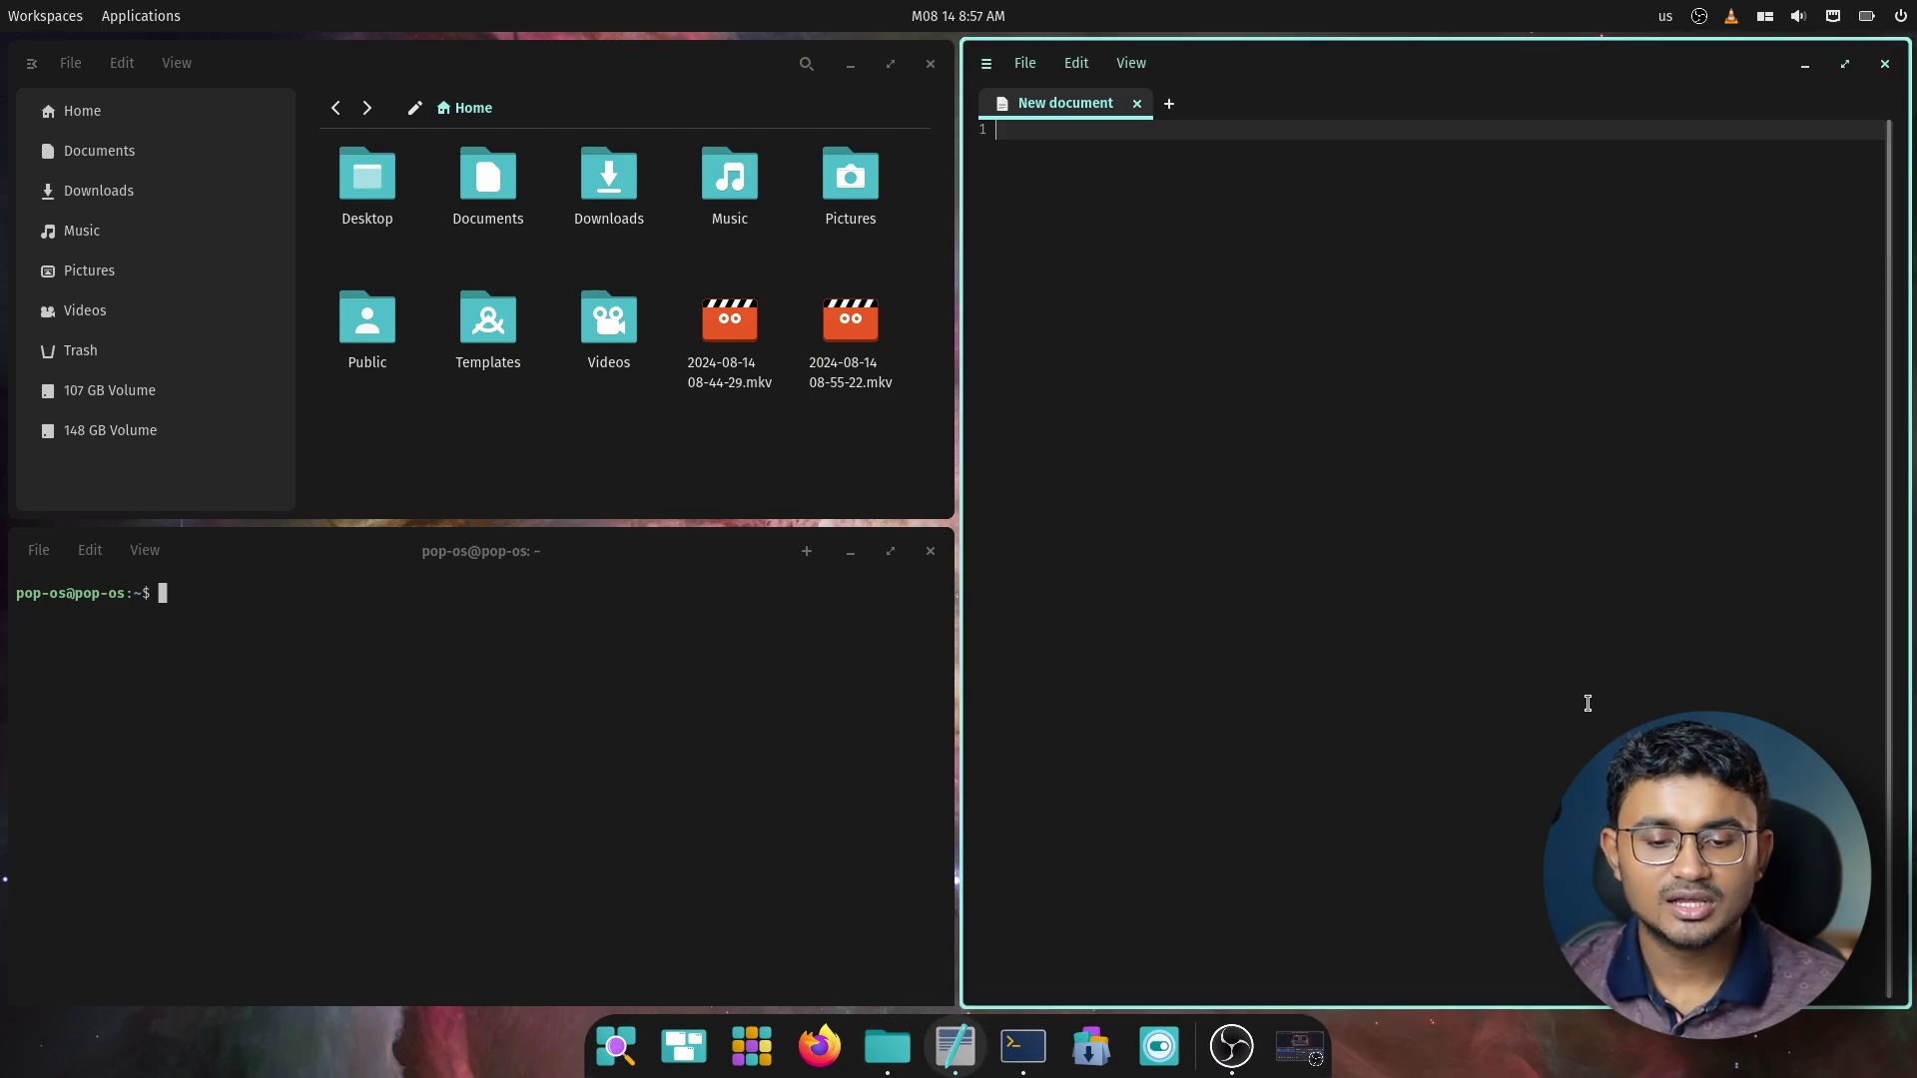
# Float the editor and snap it back, swap the top tiles, then stack them vertically
pyautogui.press('super+y')
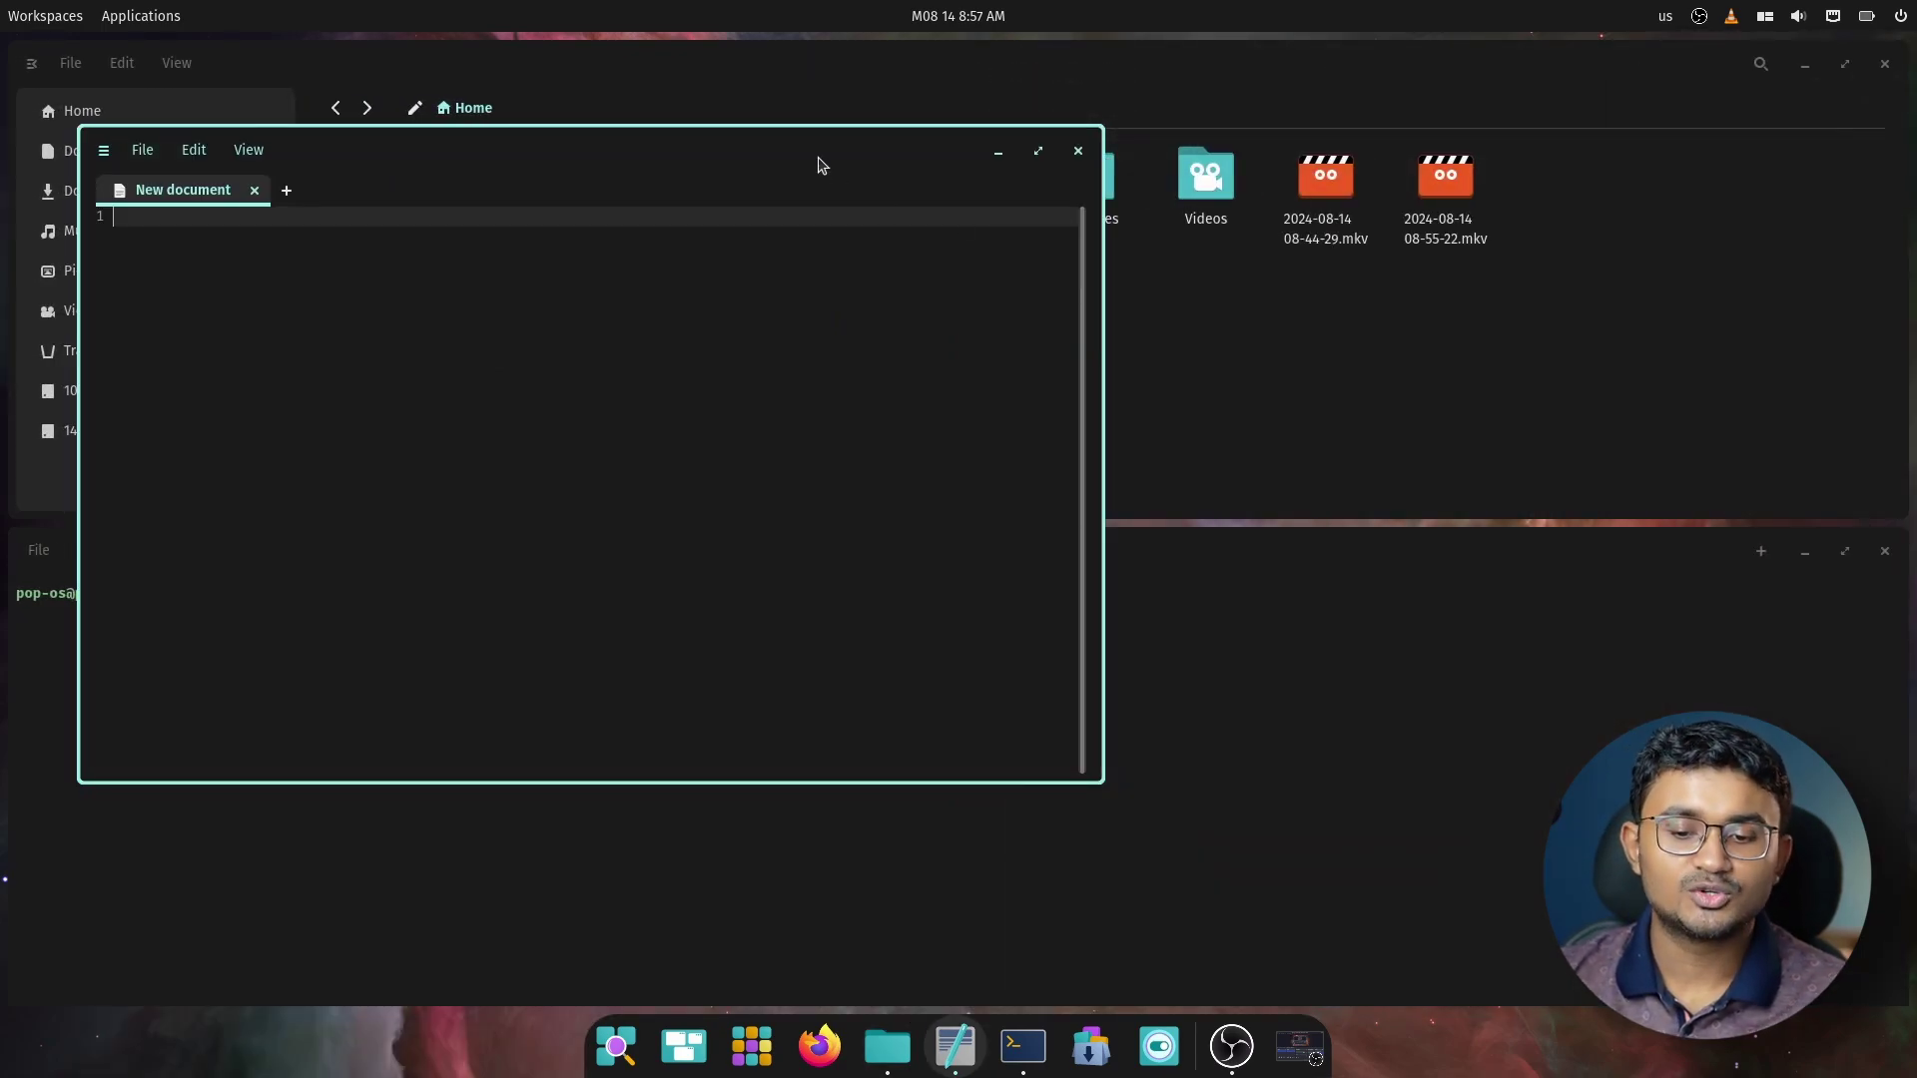
pyautogui.moveTo(818, 165); pyautogui.dragTo(1416, 300)
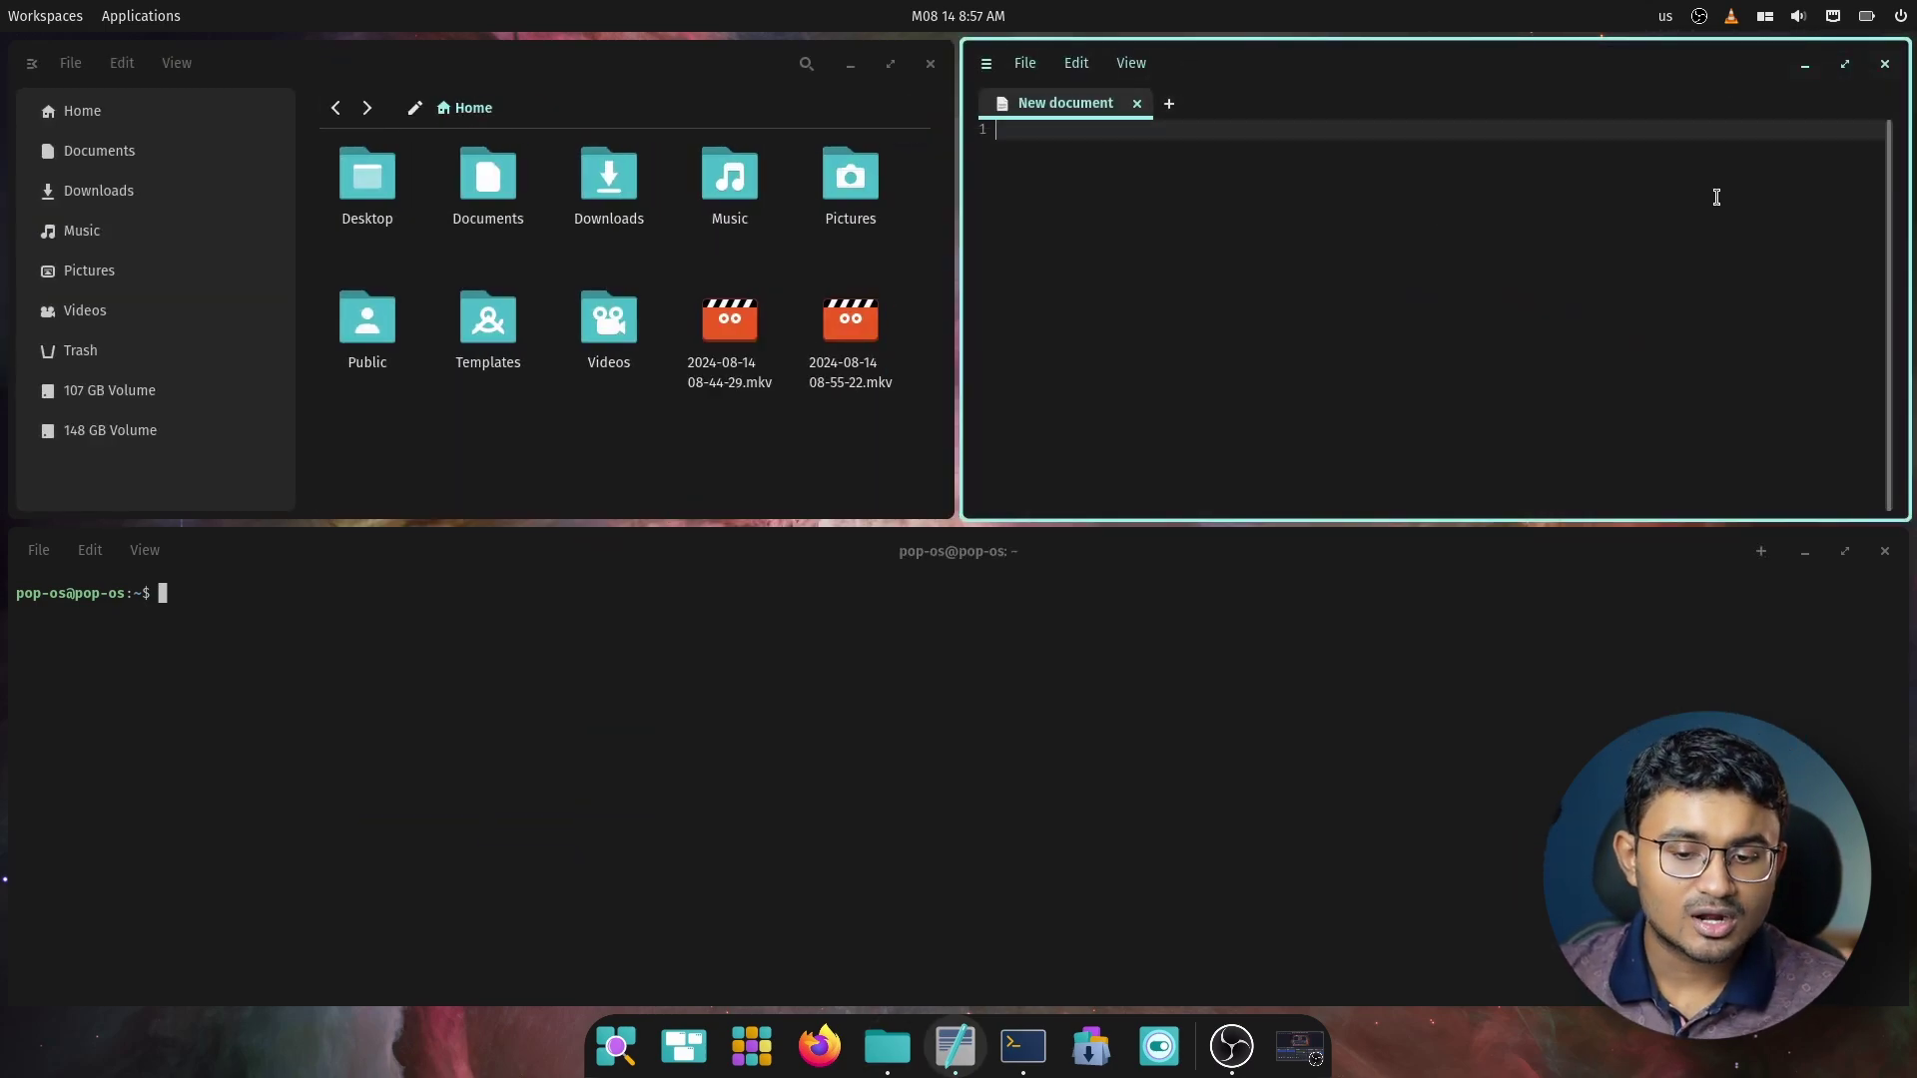
pyautogui.press('super+shift+Left')
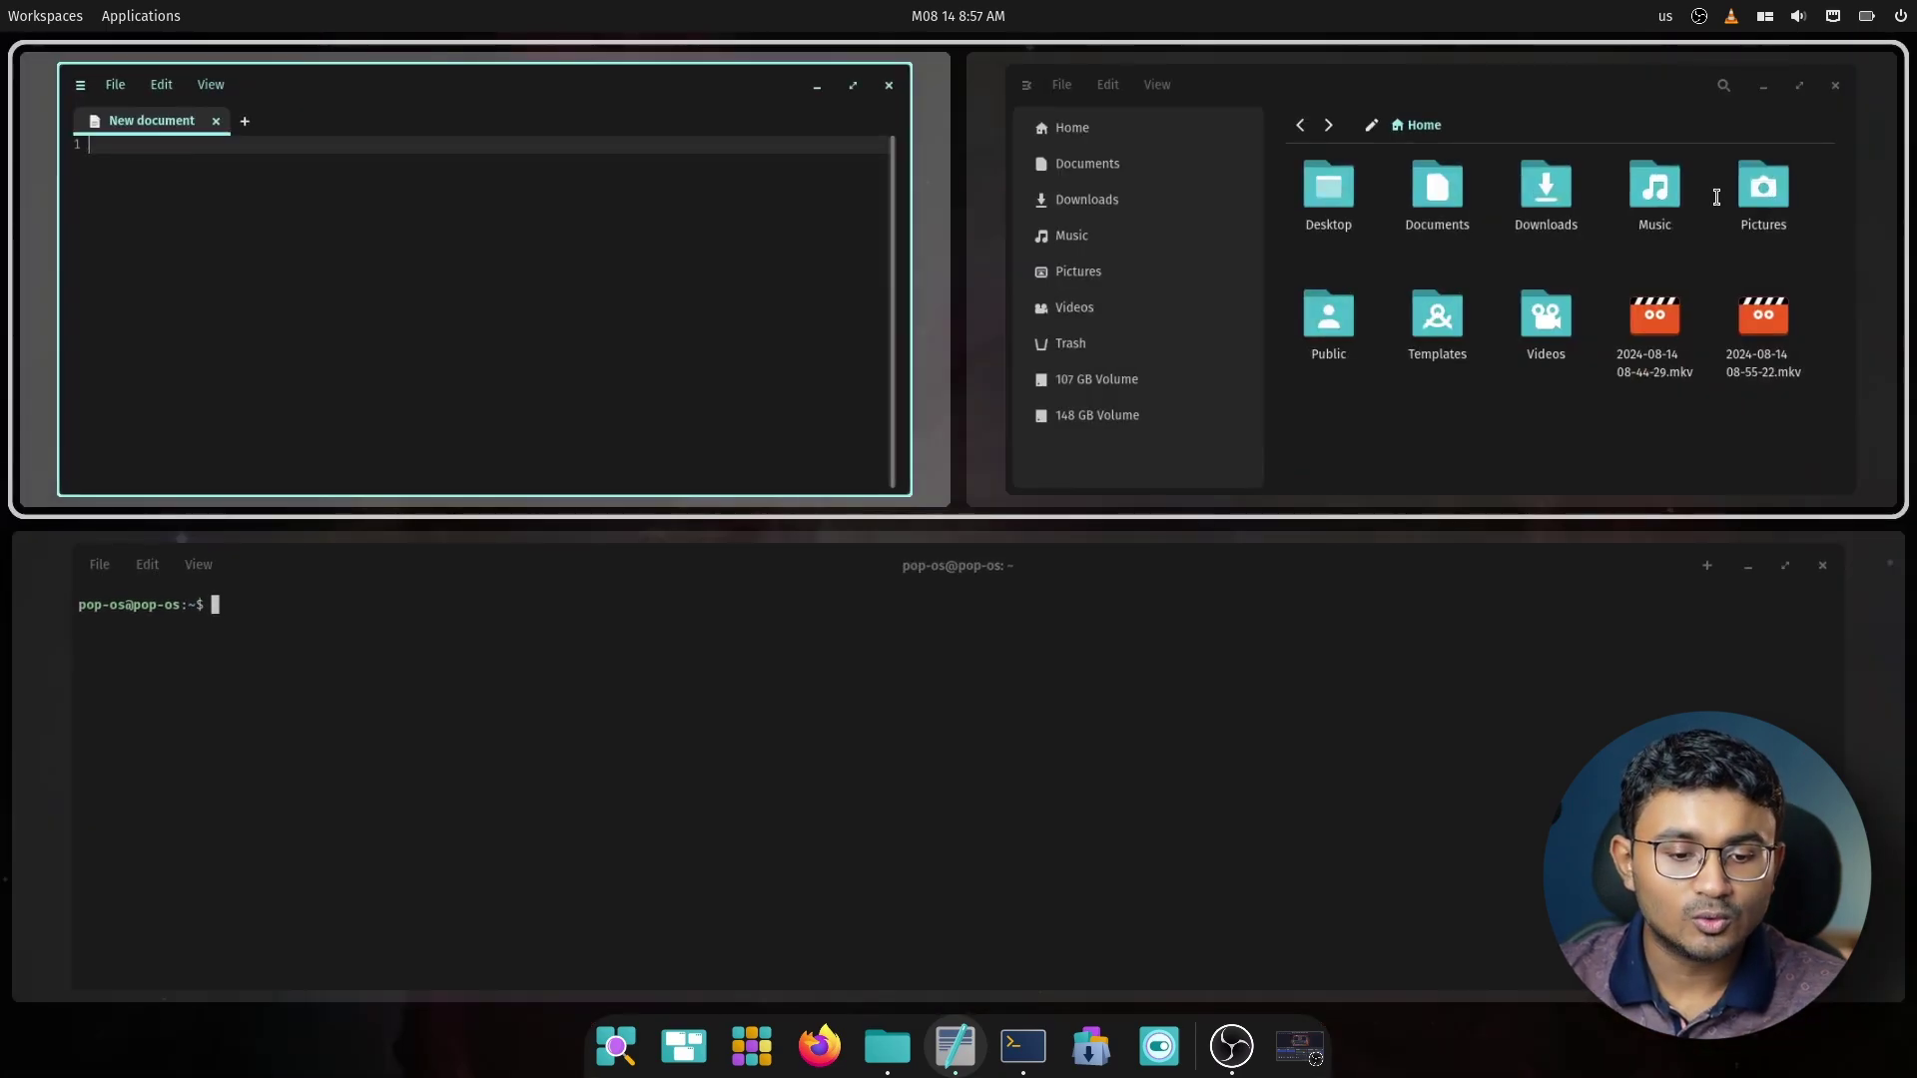
pyautogui.press('super+shift+Right')
pyautogui.press('super+o')
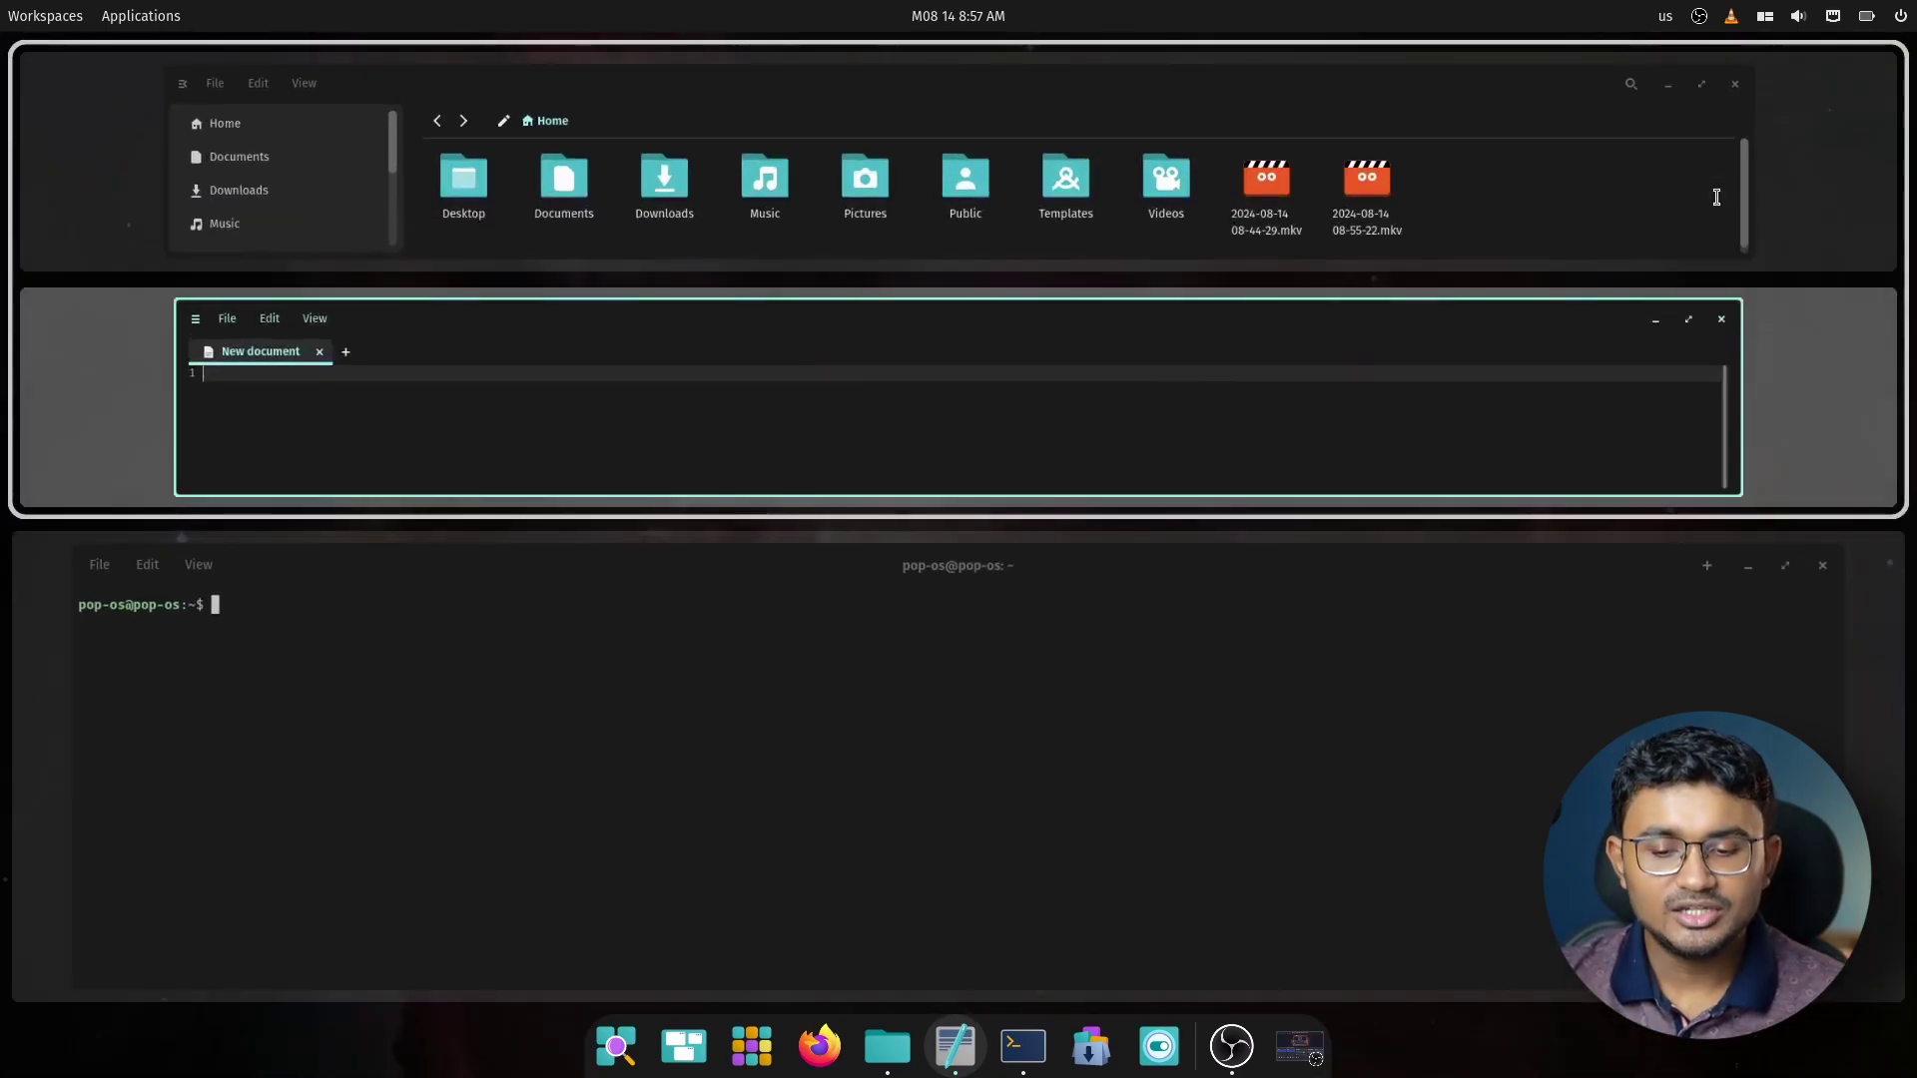
# Restore the top tiles side by side with Super+Shift+Up and Super+O
pyautogui.press('super+shift+Up')
pyautogui.press('super+o')
pyautogui.press('Return')
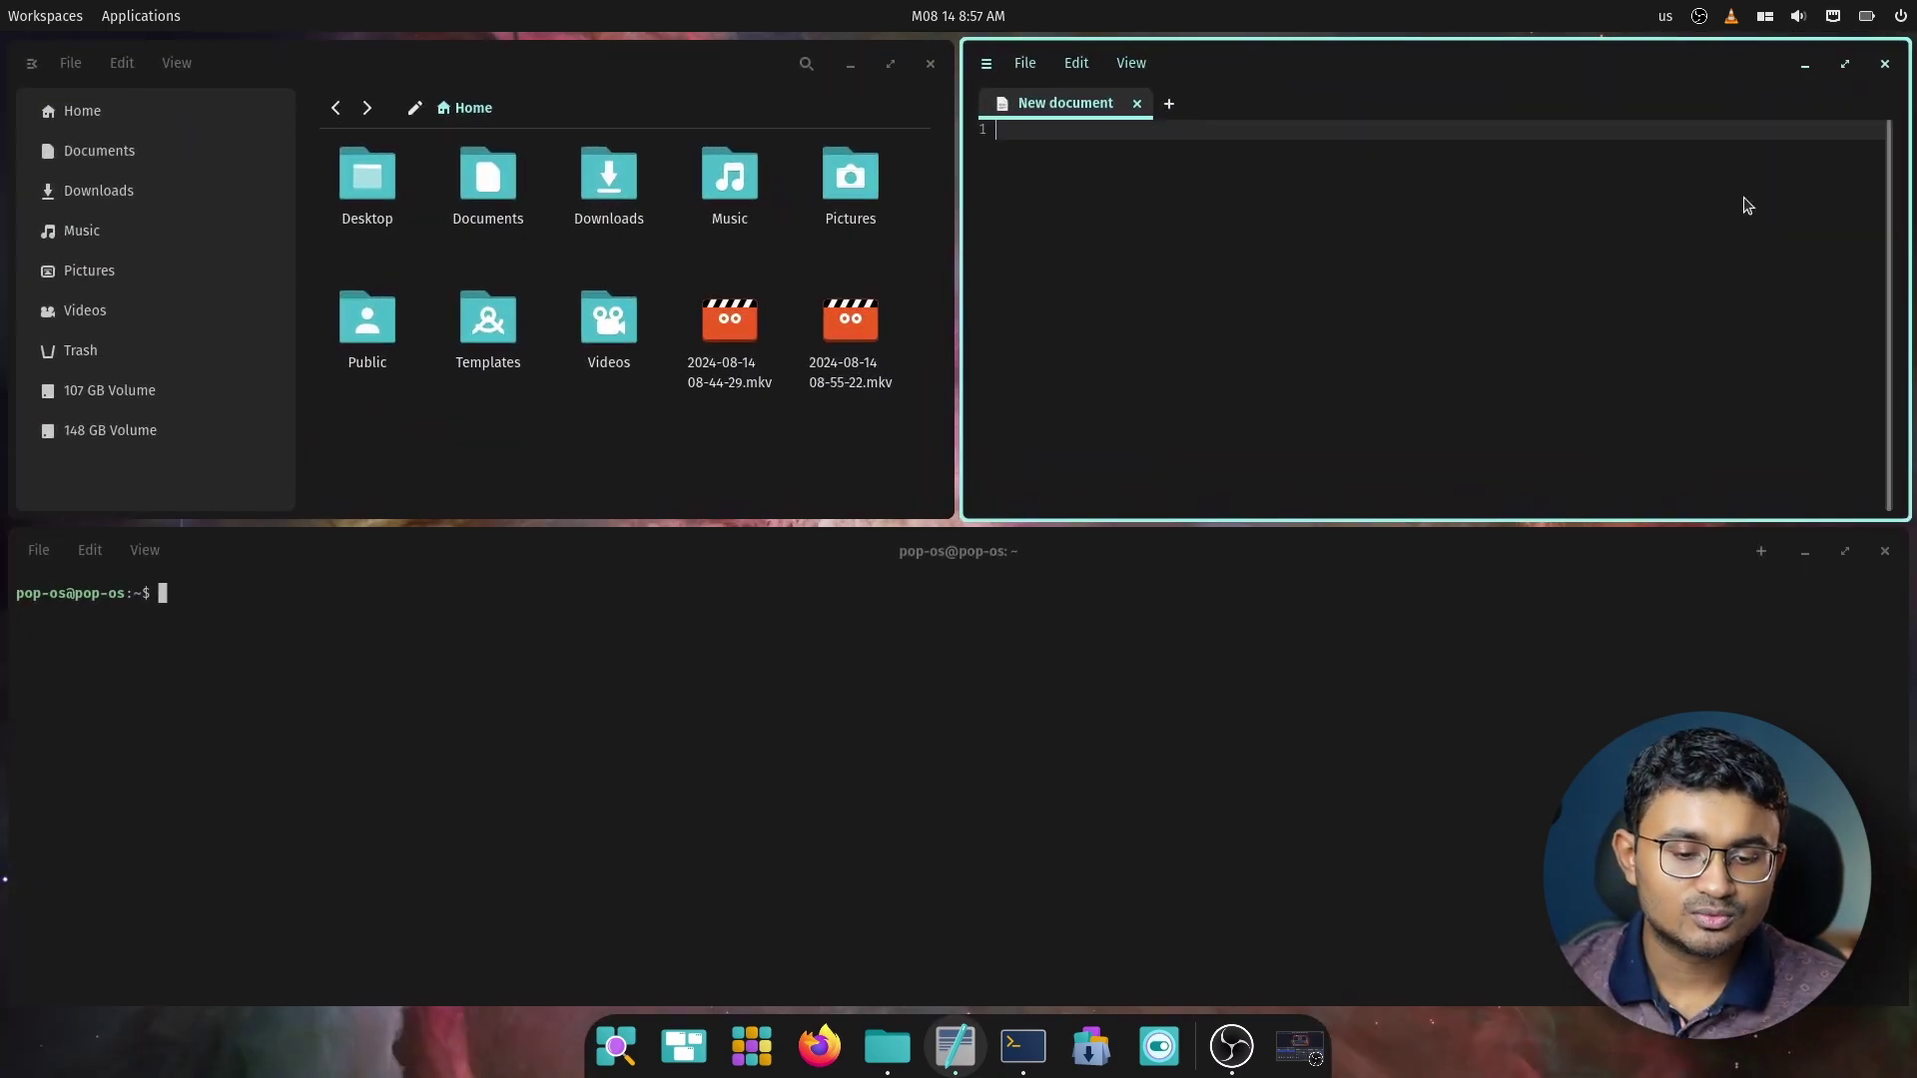
pyautogui.click(1764, 16)
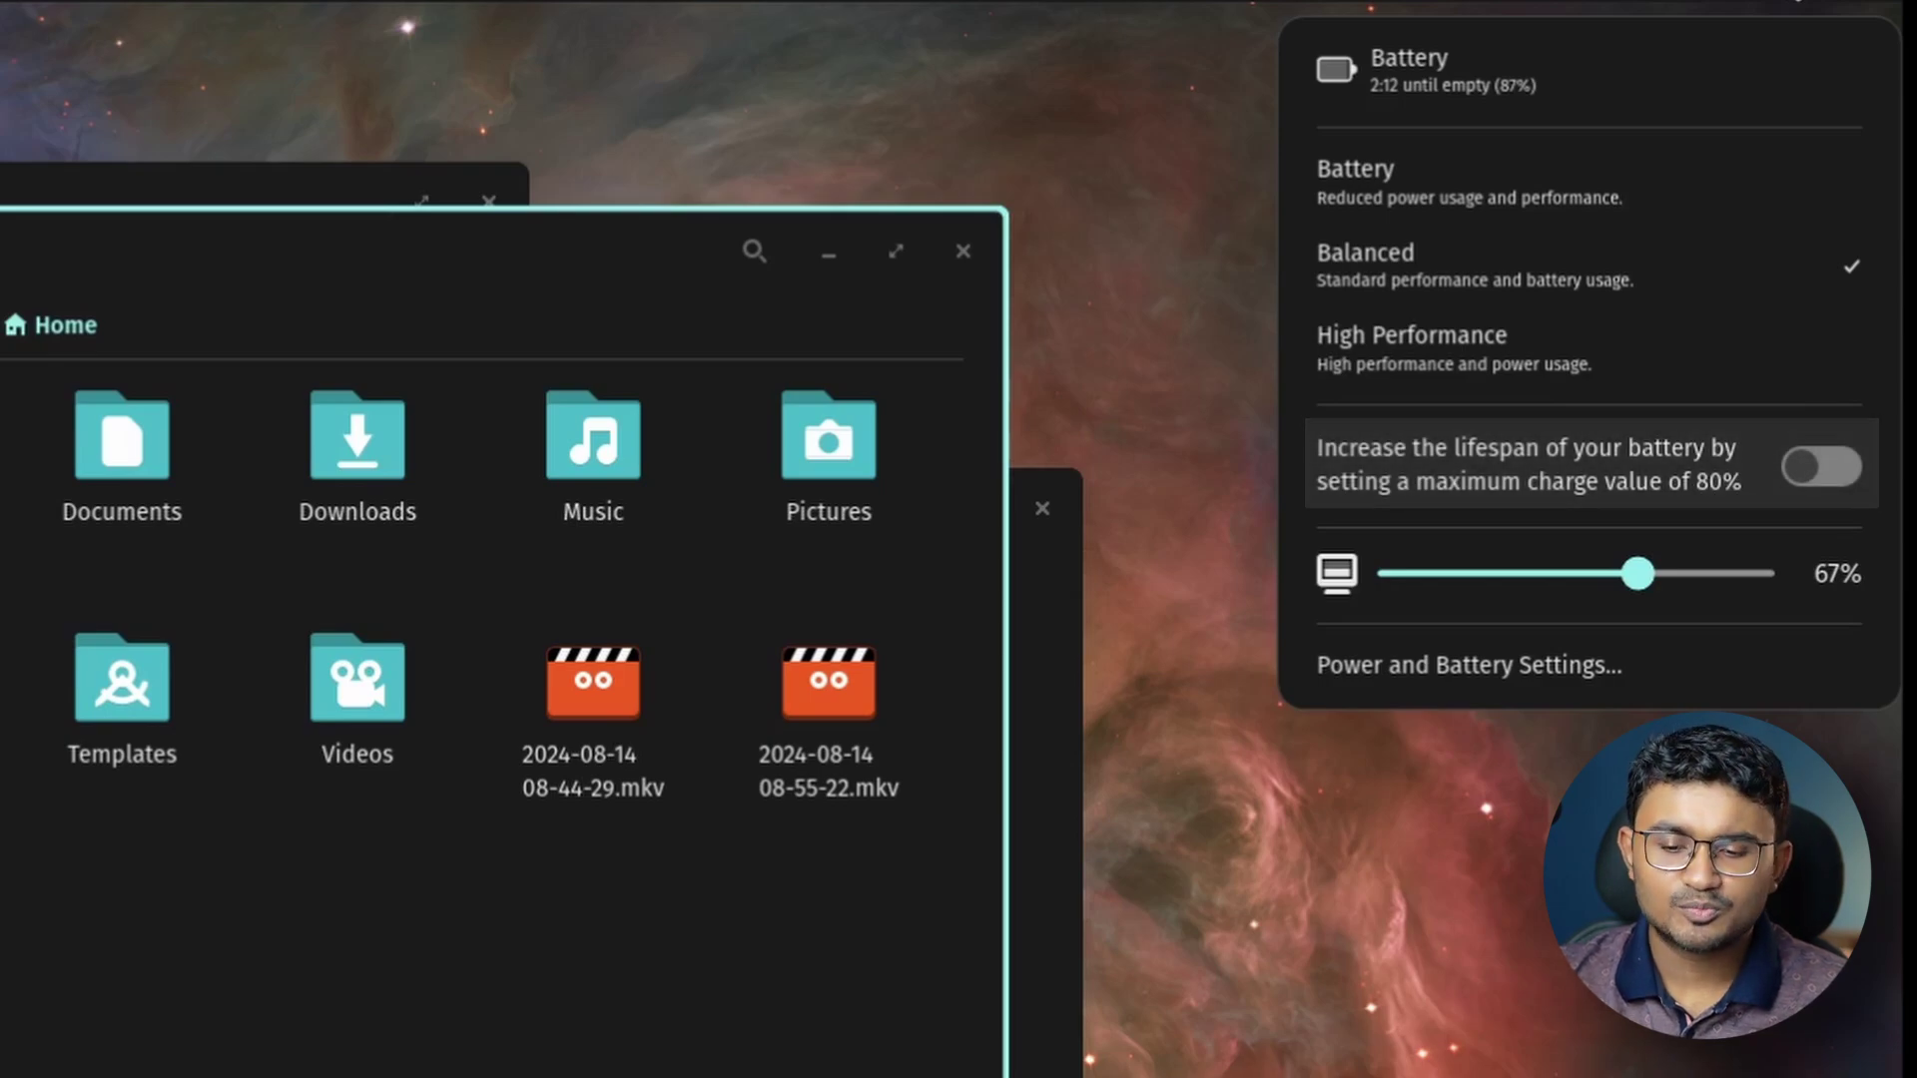
# Run 'neofetch' in Terminal, then start 'sudo apt install neofetch' when it's missing
pyautogui.write('neofet')
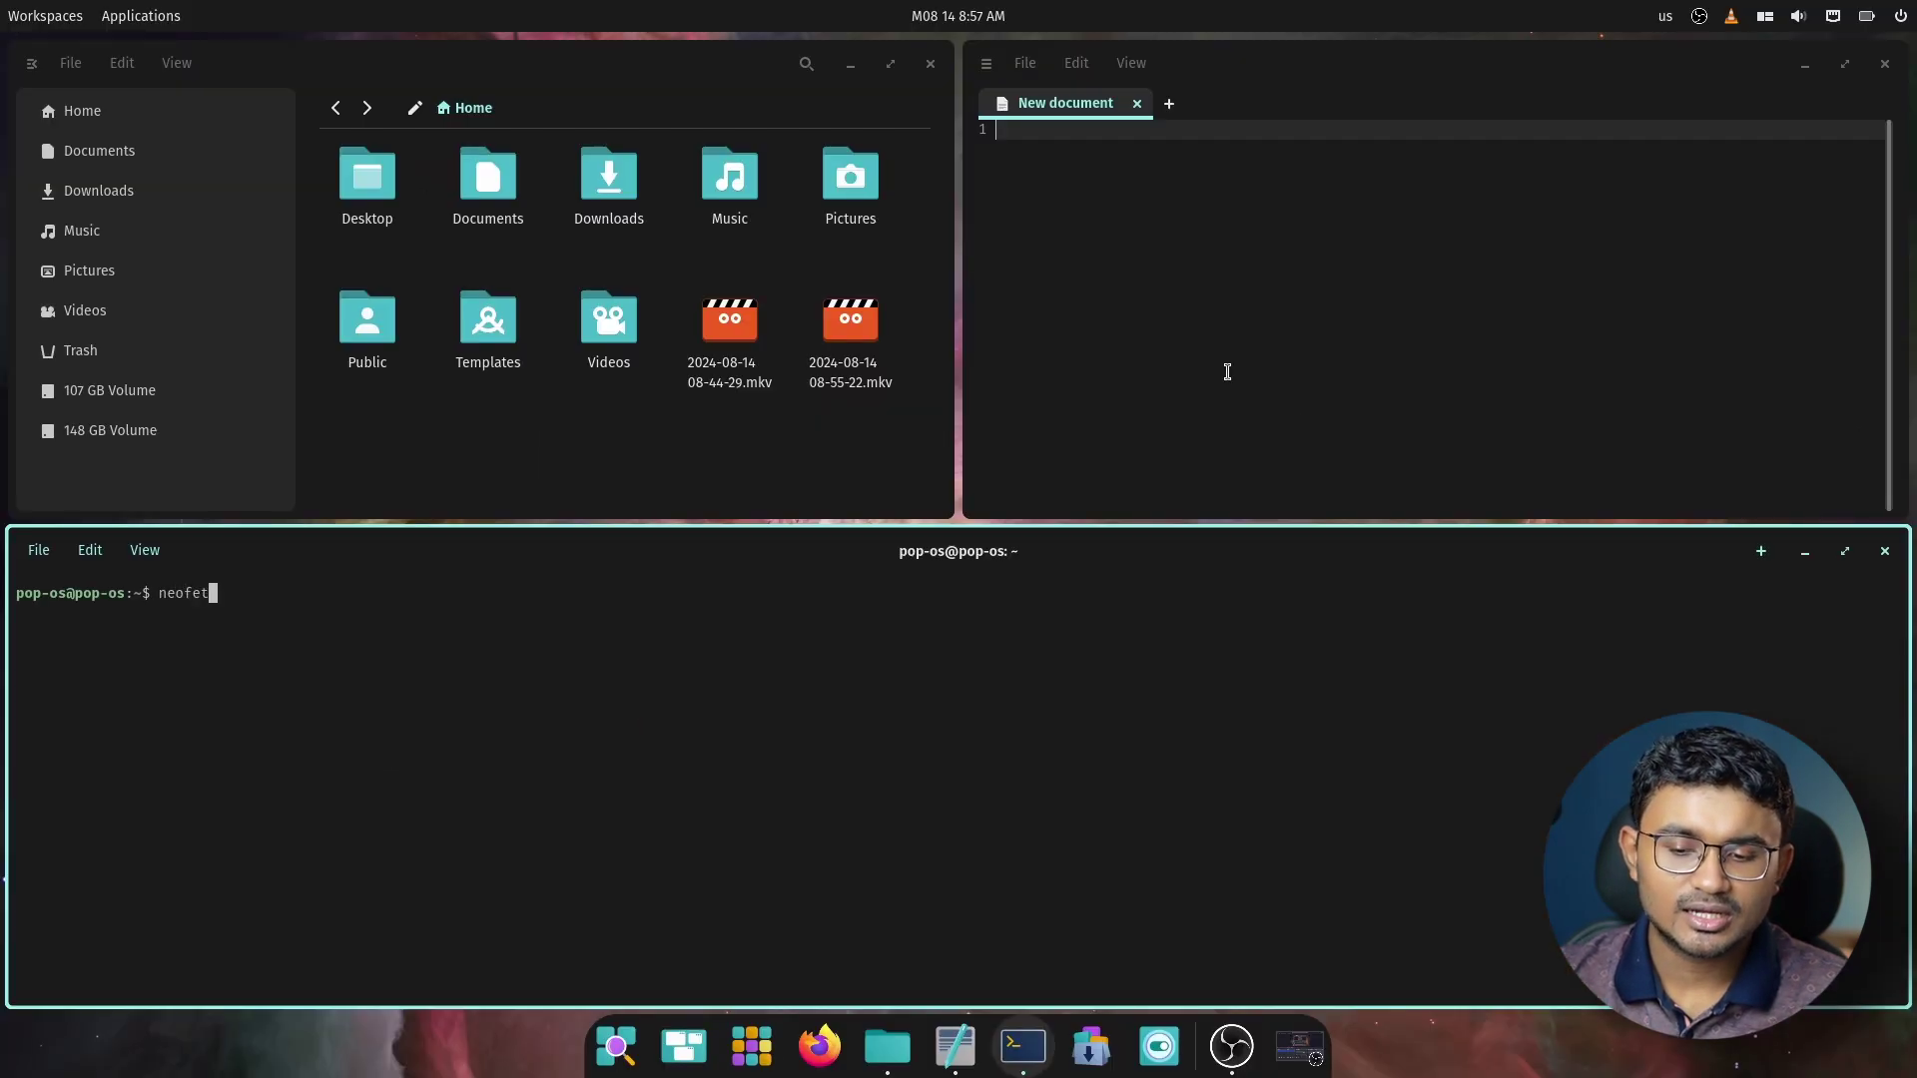
pyautogui.write('ch')
pyautogui.press('Return')
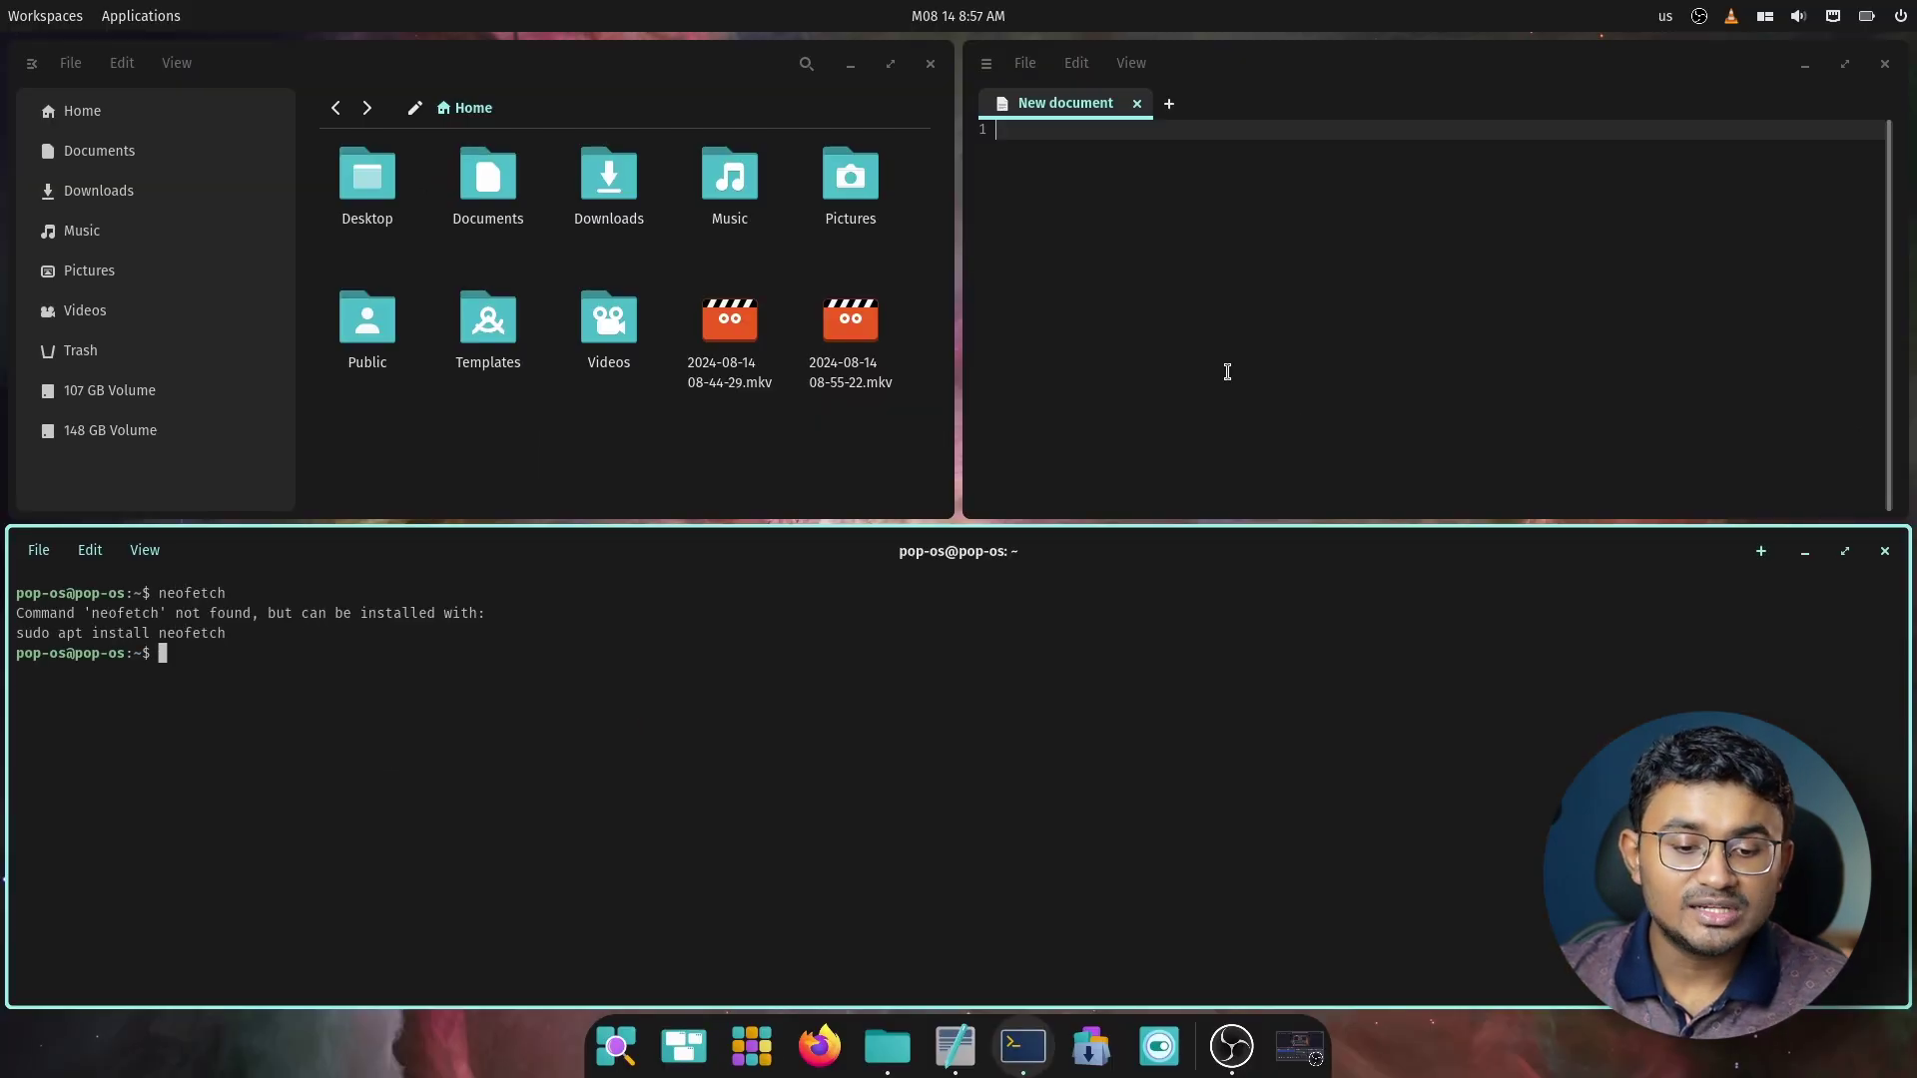
pyautogui.write('sudo ap')
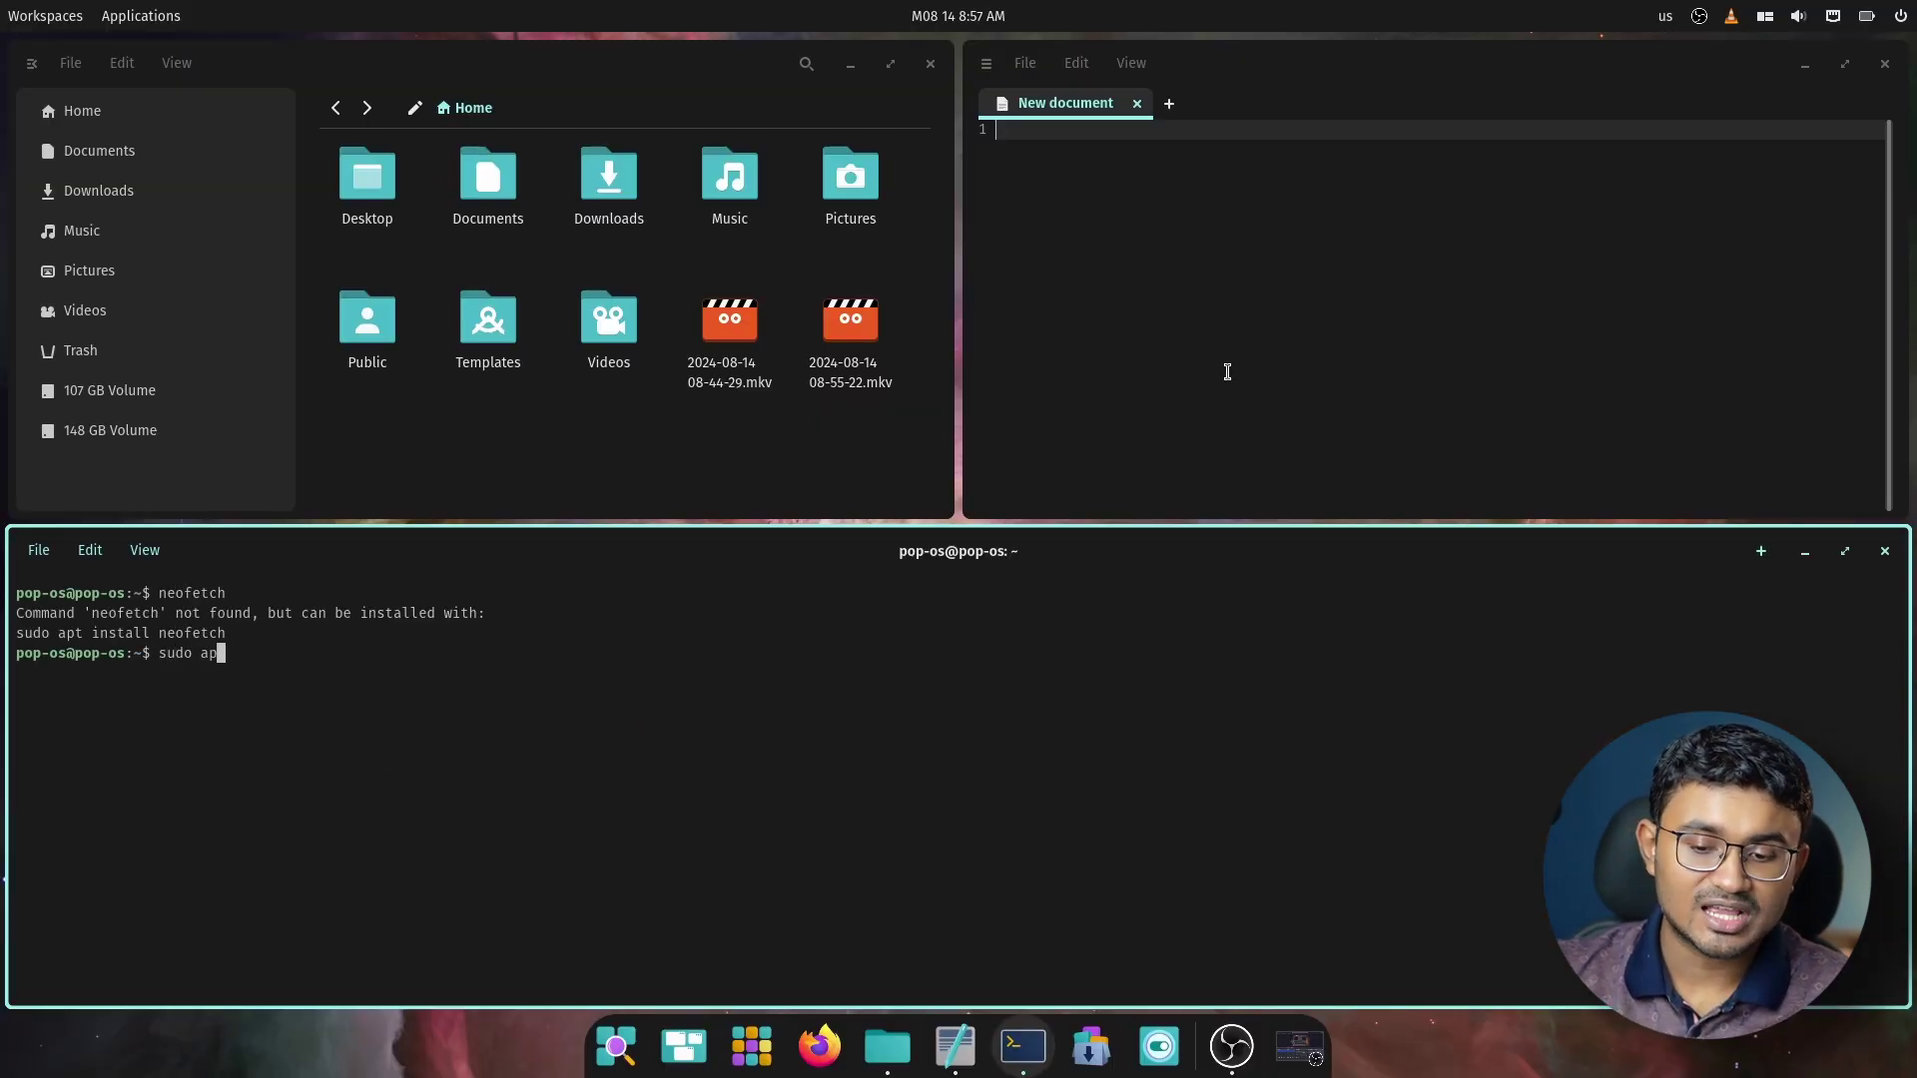
pyautogui.write('t install neofetch')
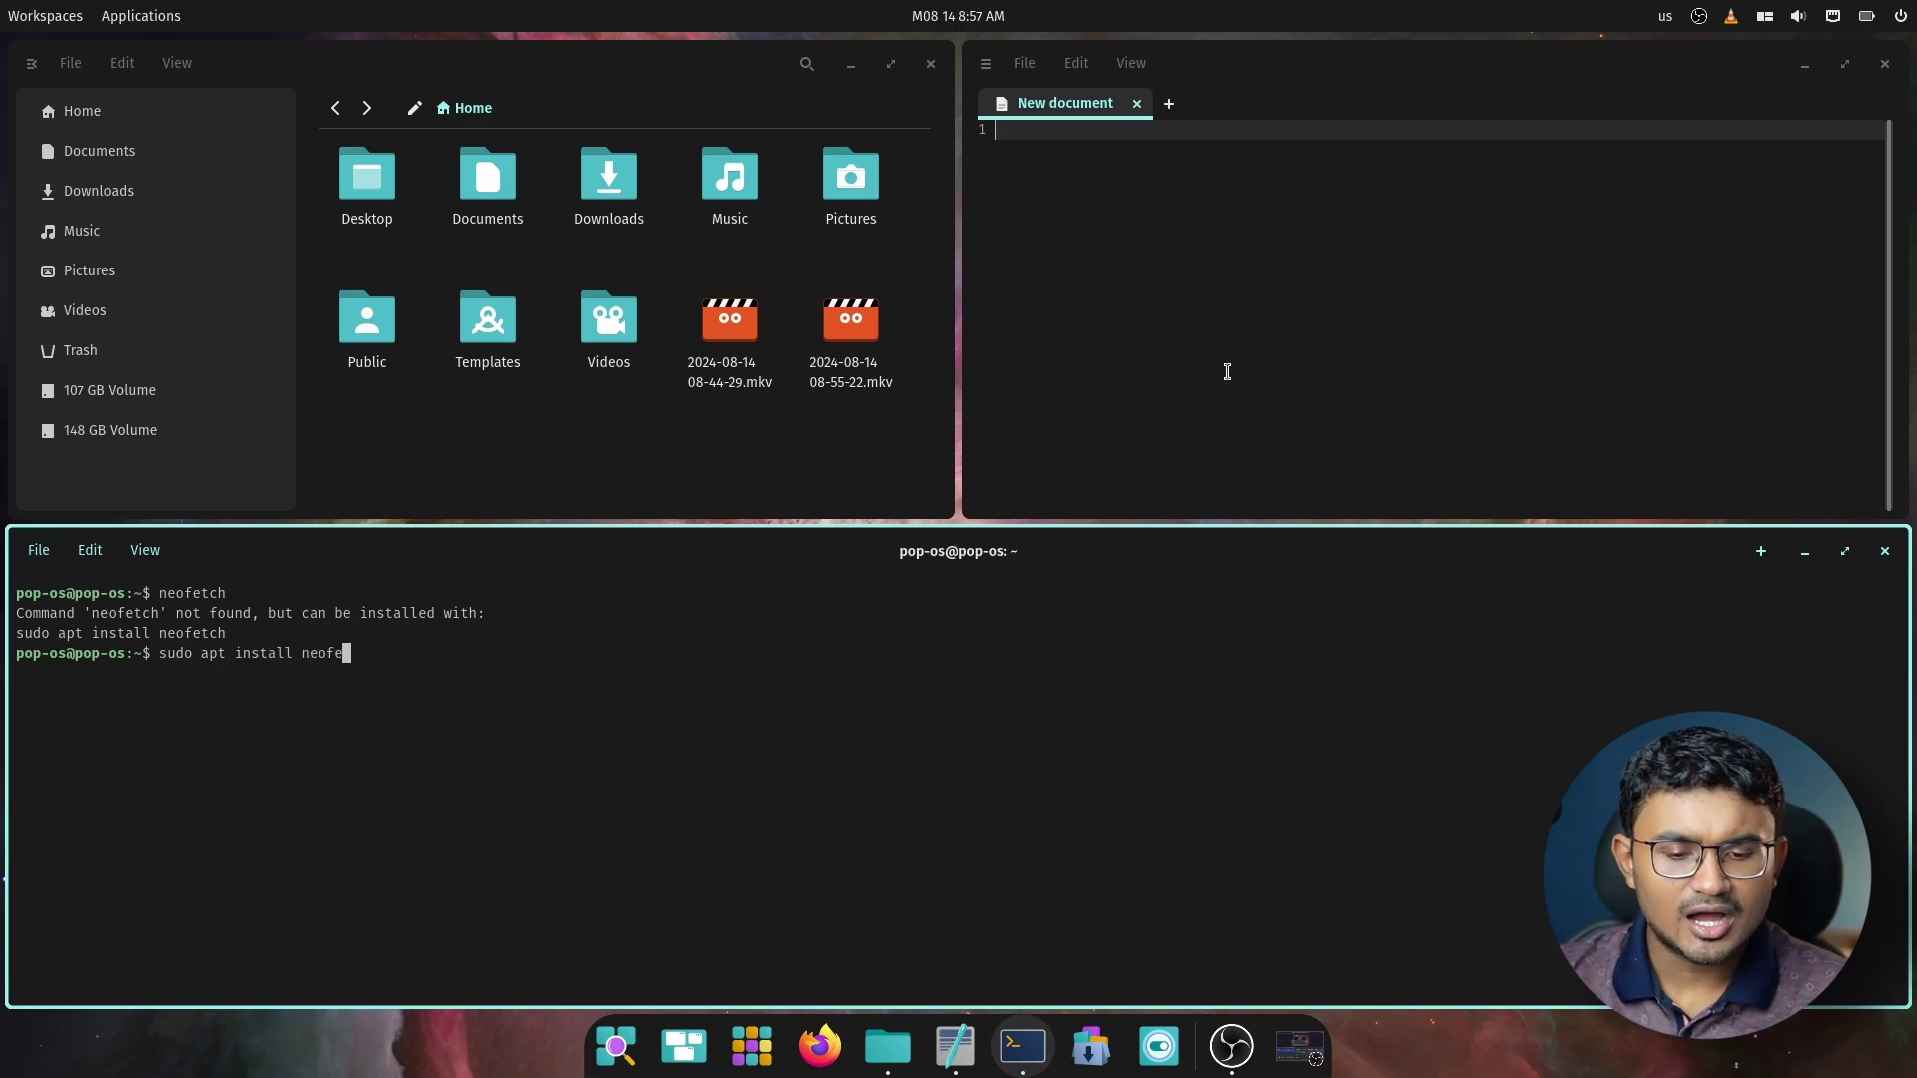
pyautogui.press('Return')
pyautogui.rightClick(1353, 60)
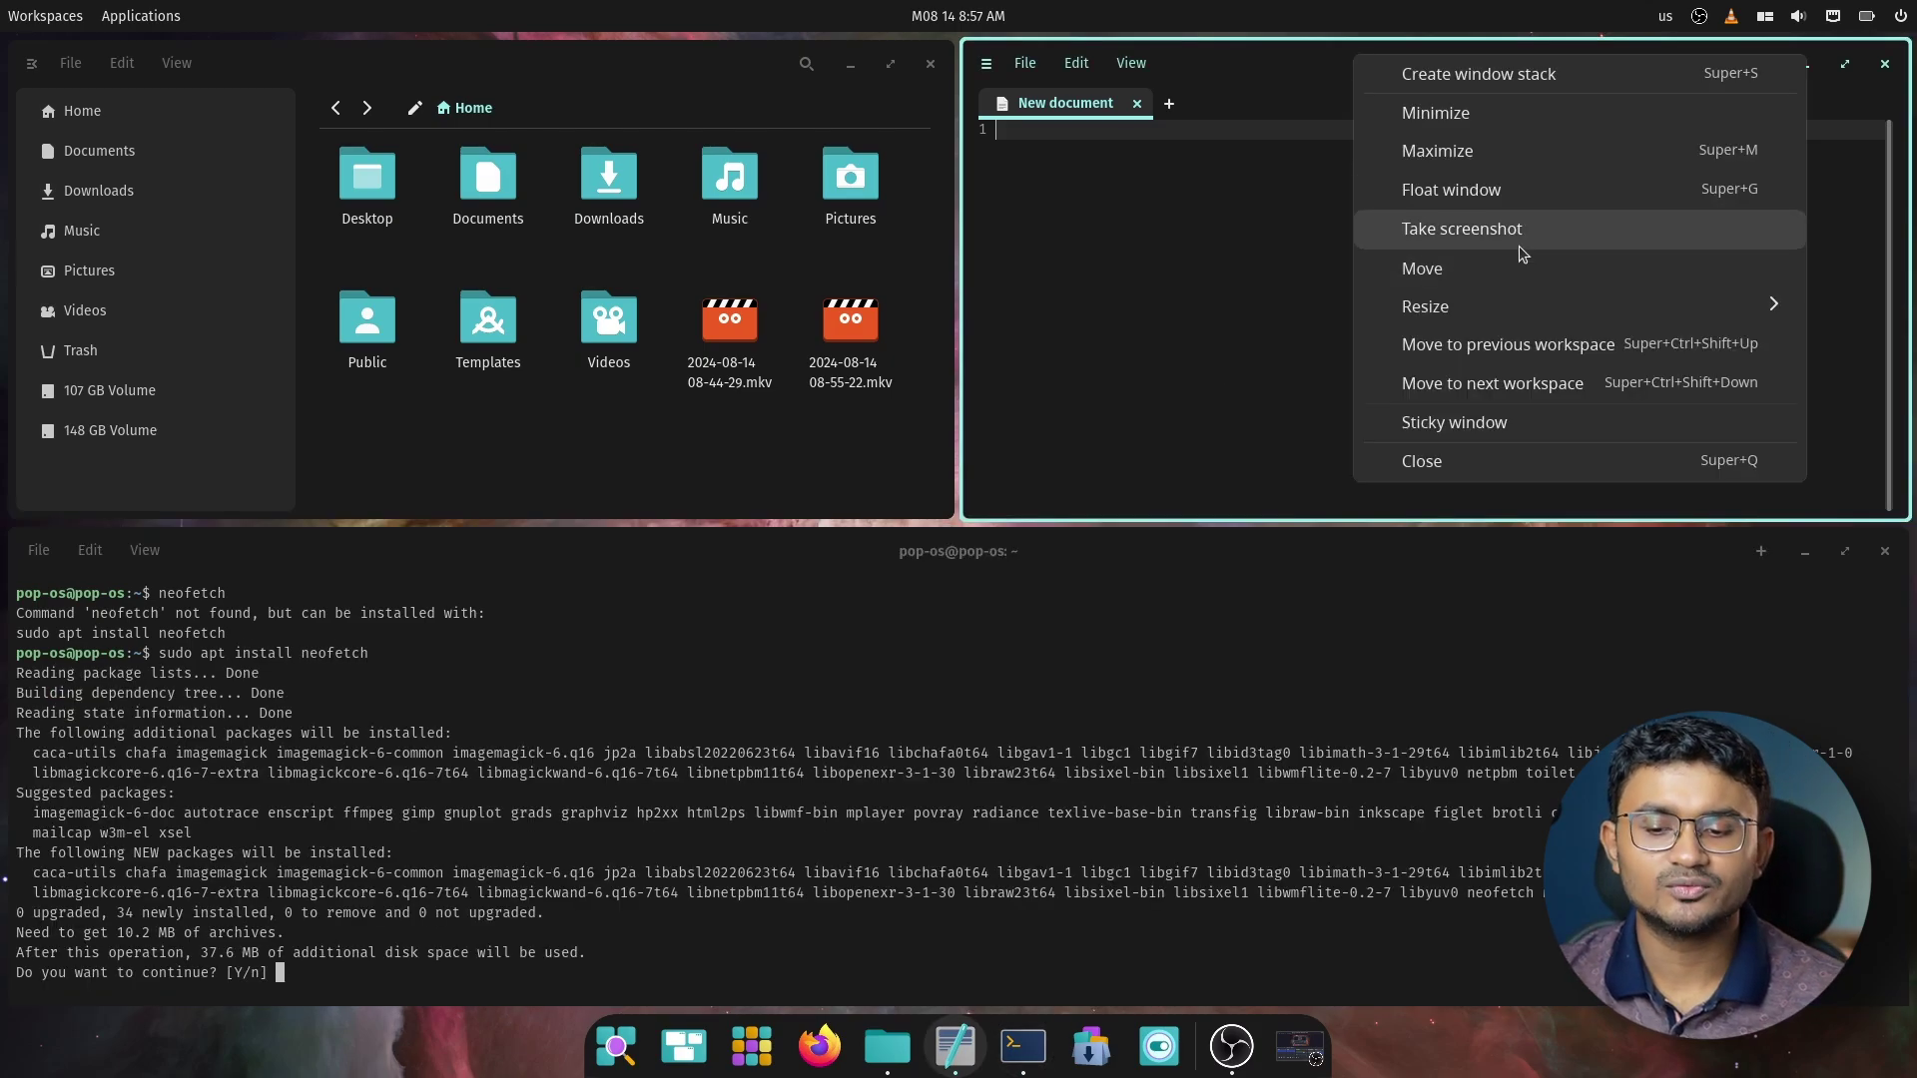
# Dismiss the window menu and close the Text Editor with Super+M then Super+Q
pyautogui.click(1300, 82)
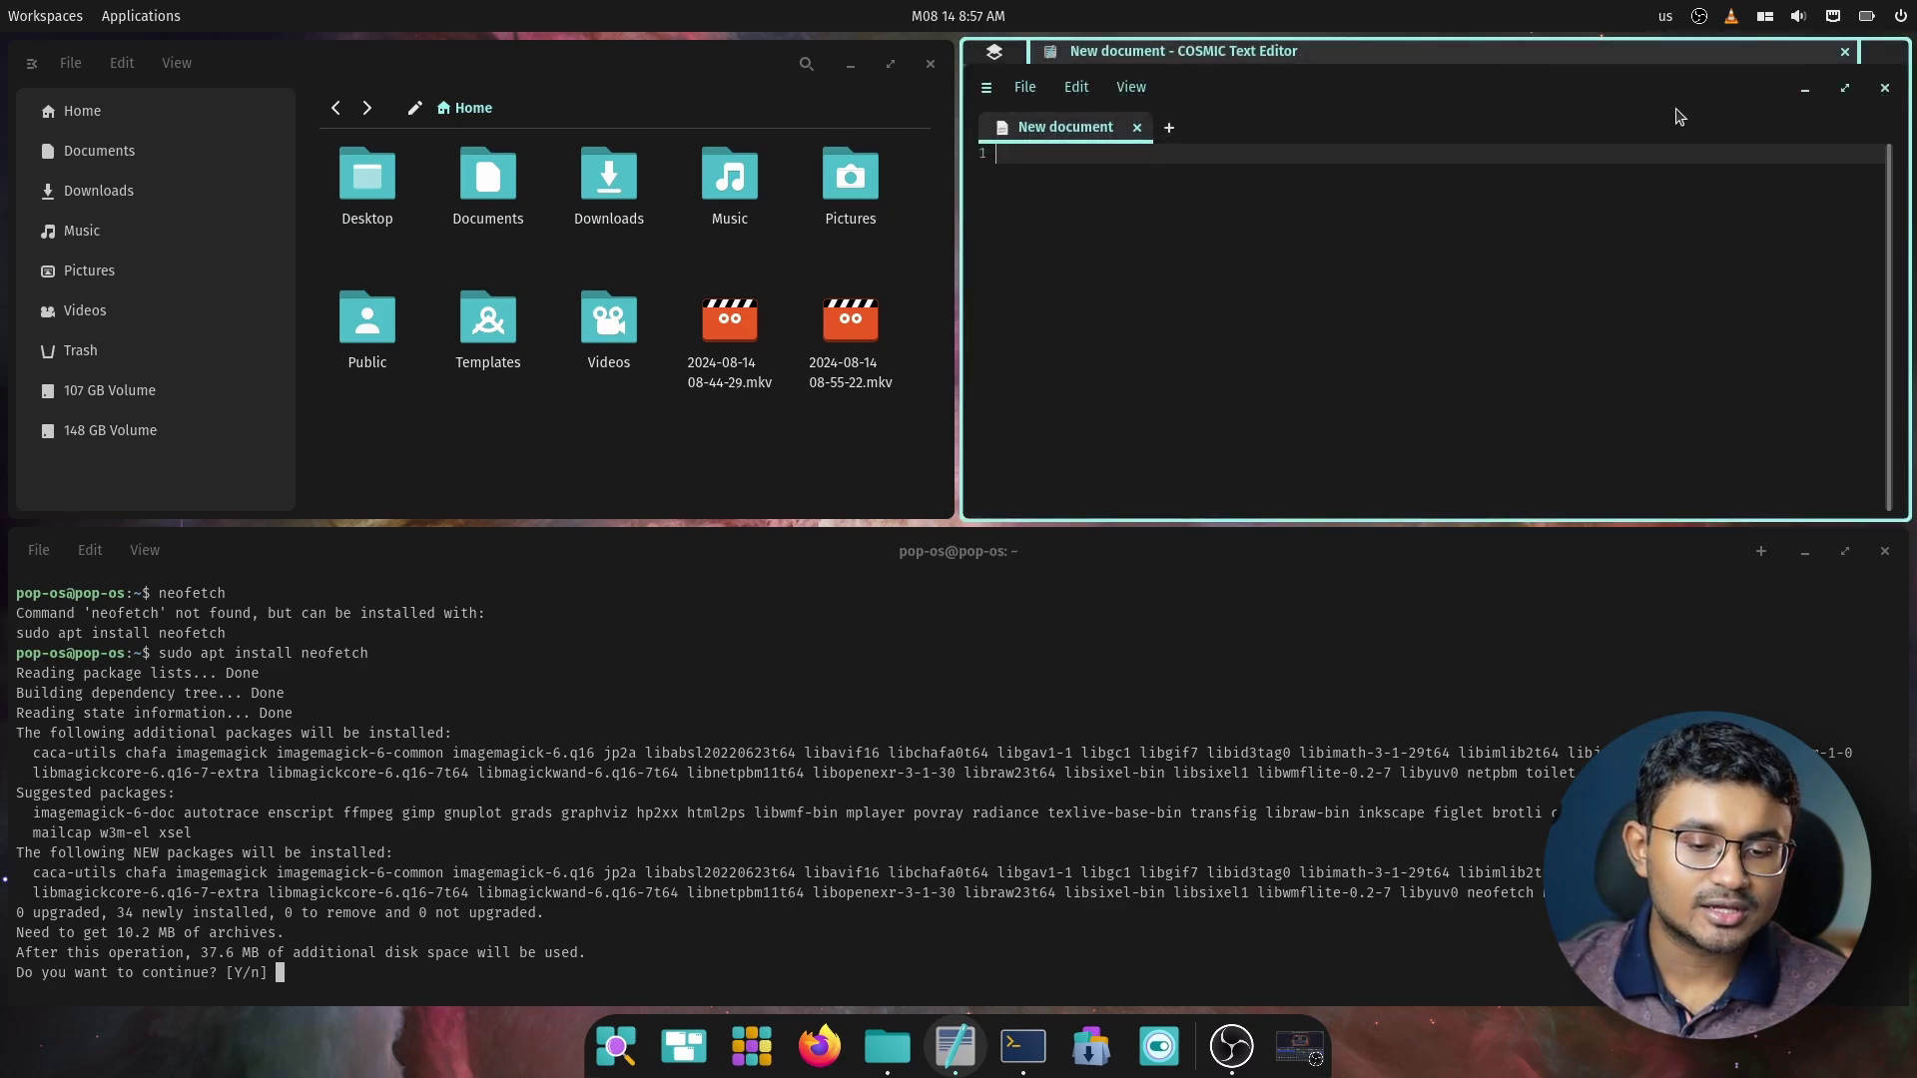
pyautogui.press('super+m')
pyautogui.press('super+m')
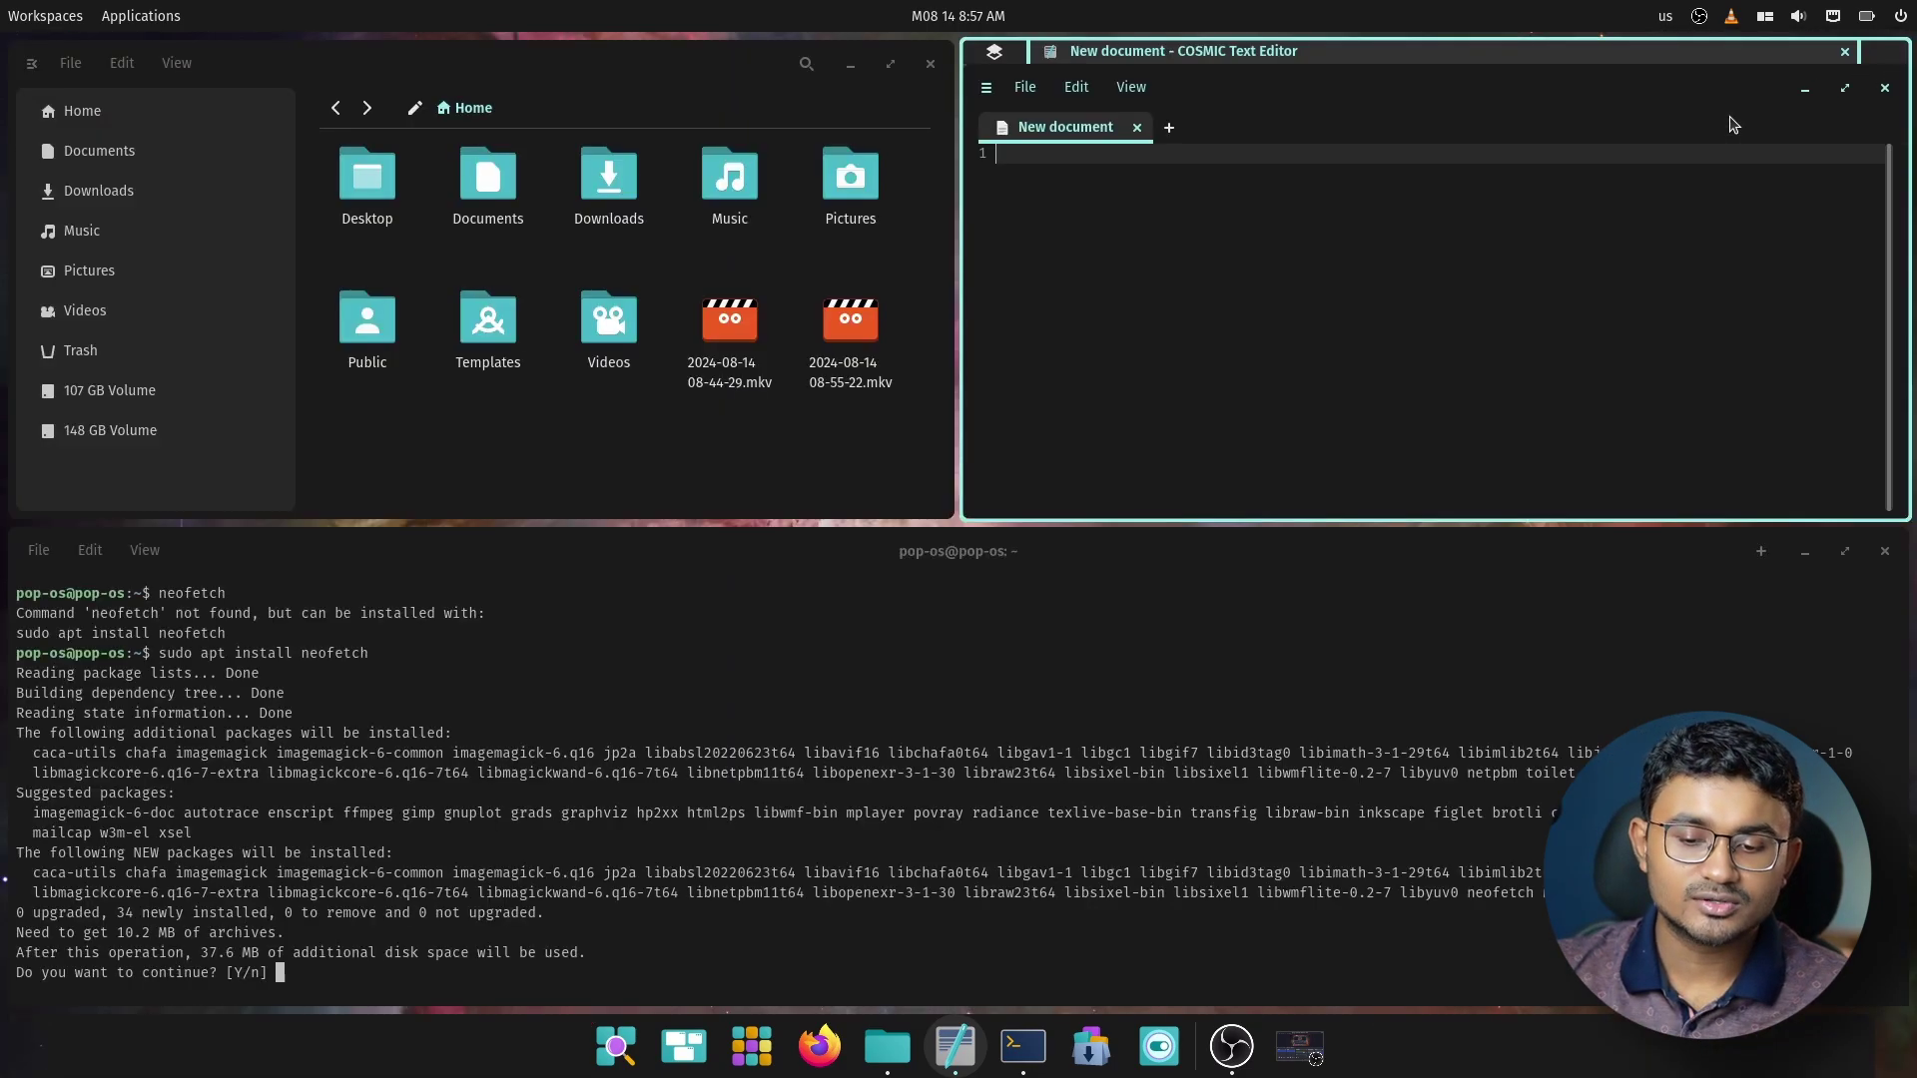
pyautogui.press('super+q')
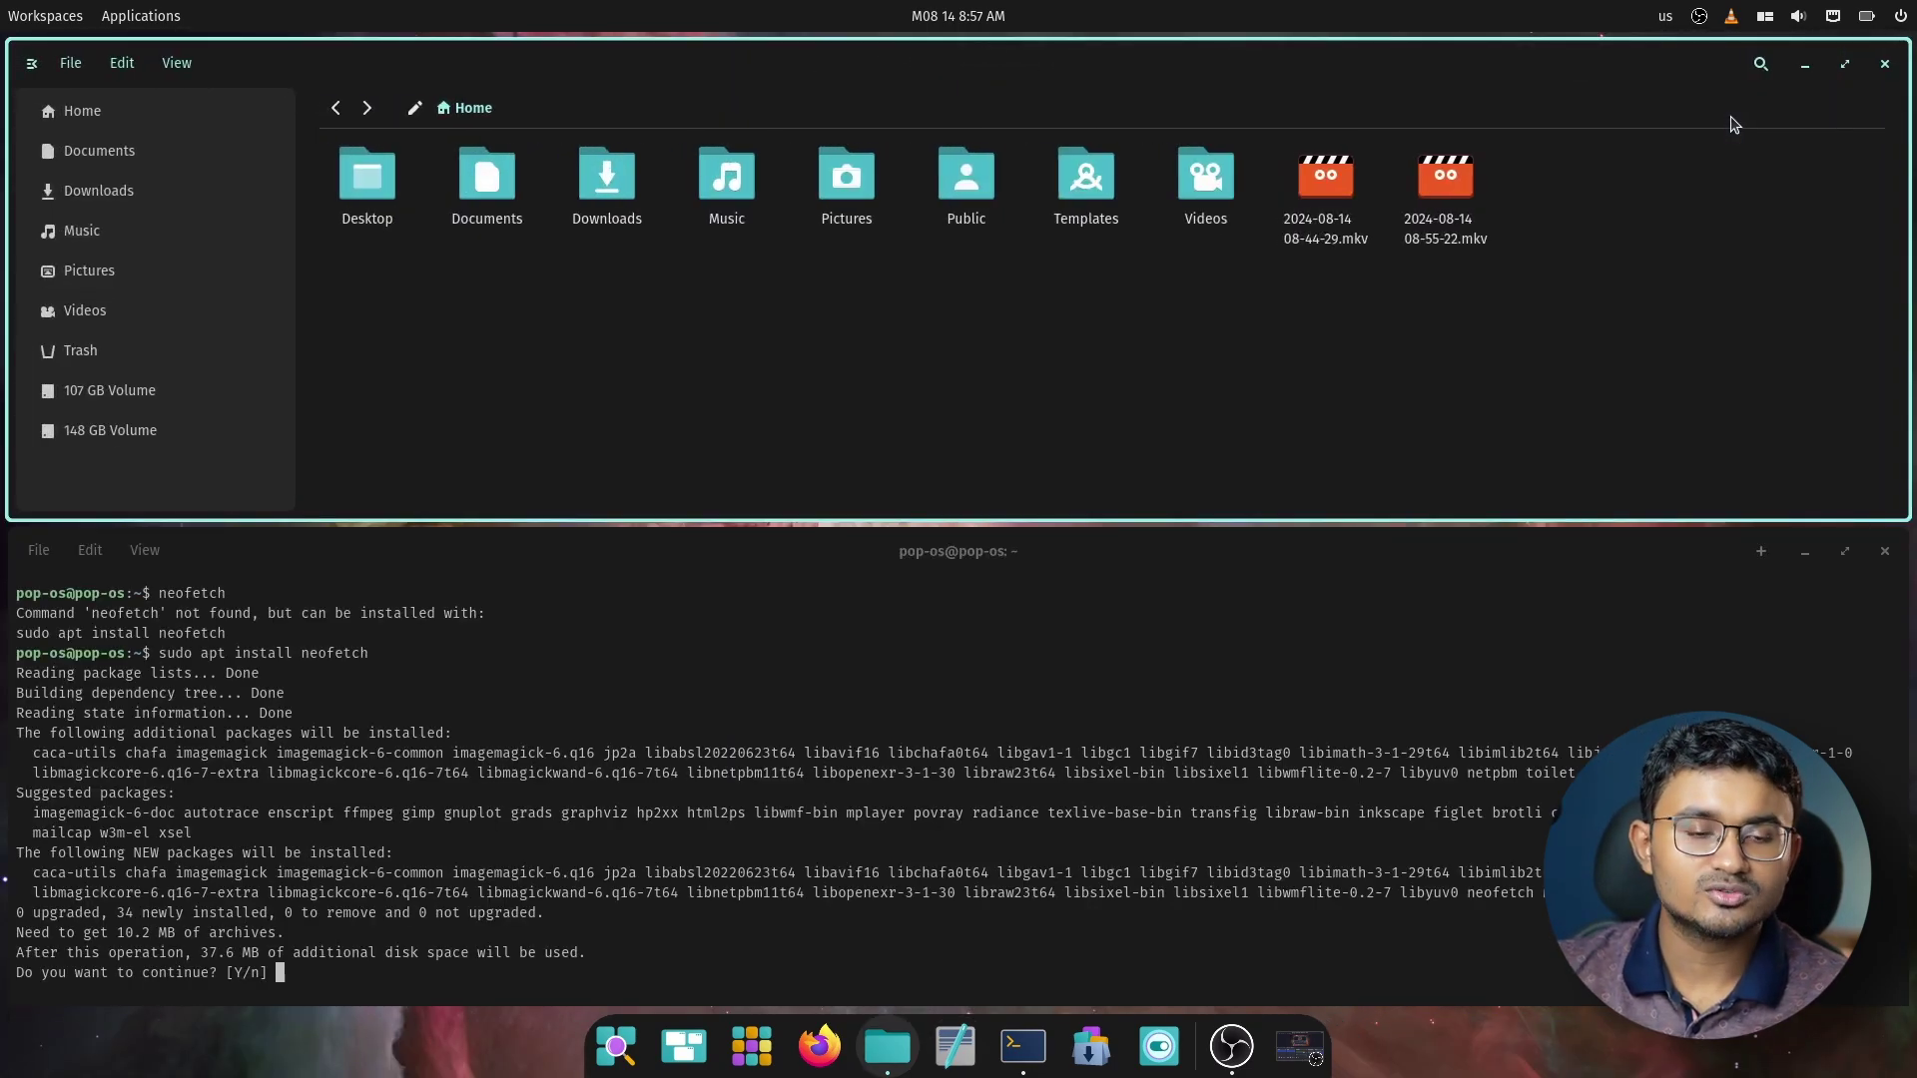
# View the Files window menu, open and close the launcher, and focus the terminal
pyautogui.rightClick(1675, 52)
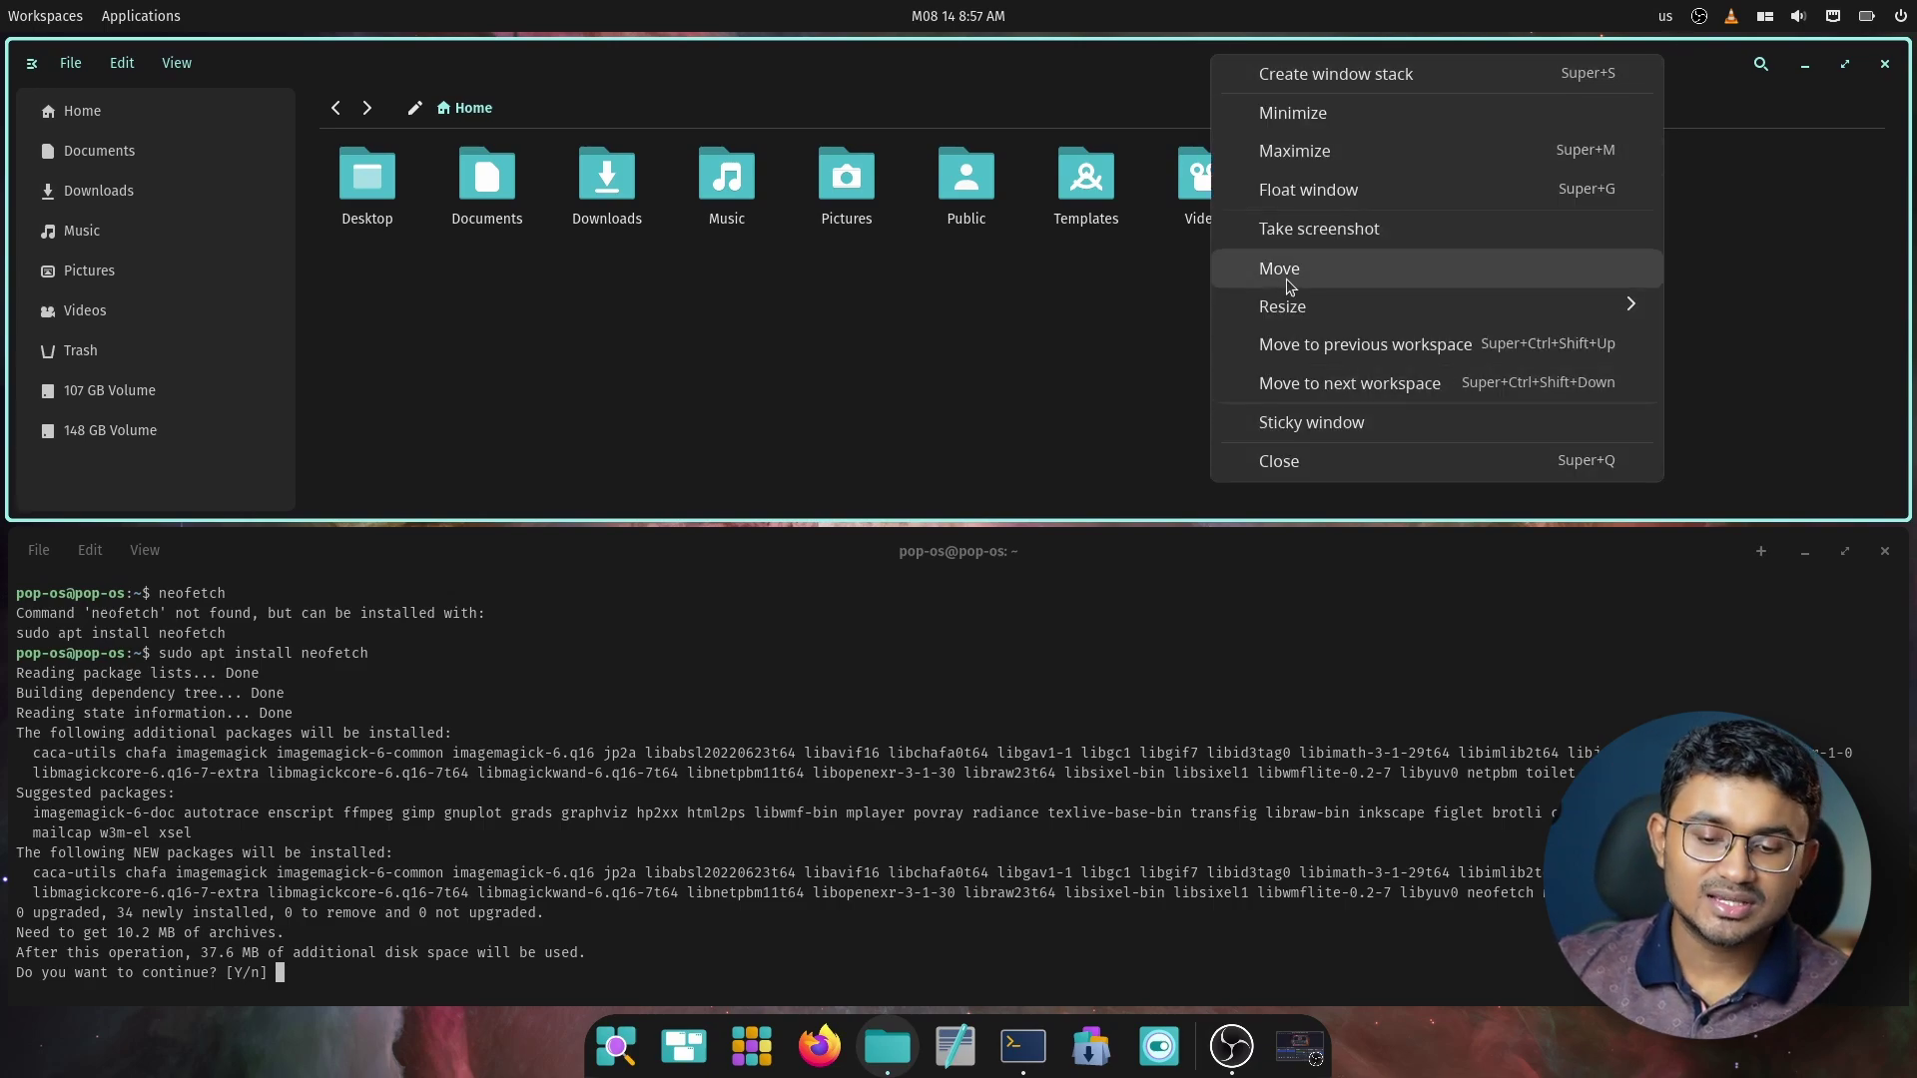
pyautogui.click(1016, 65)
pyautogui.press('super')
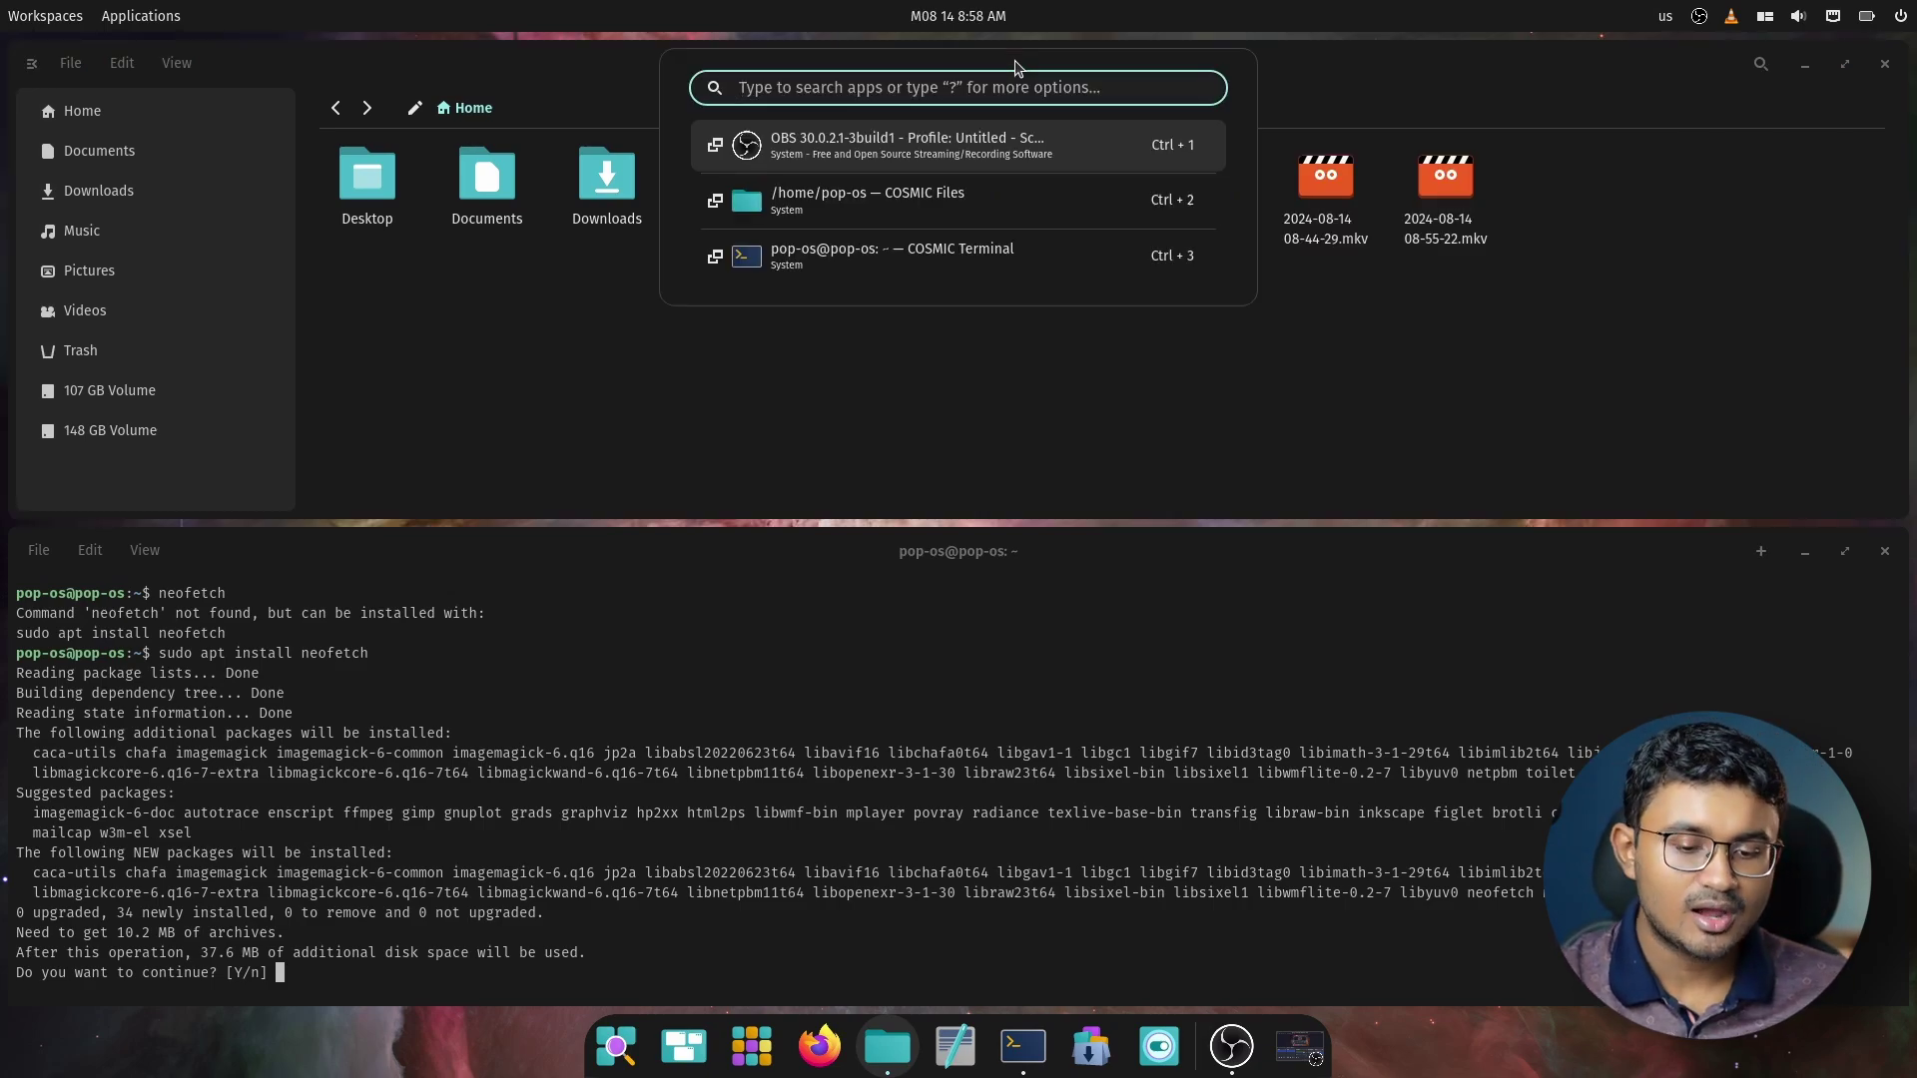
pyautogui.click(1446, 119)
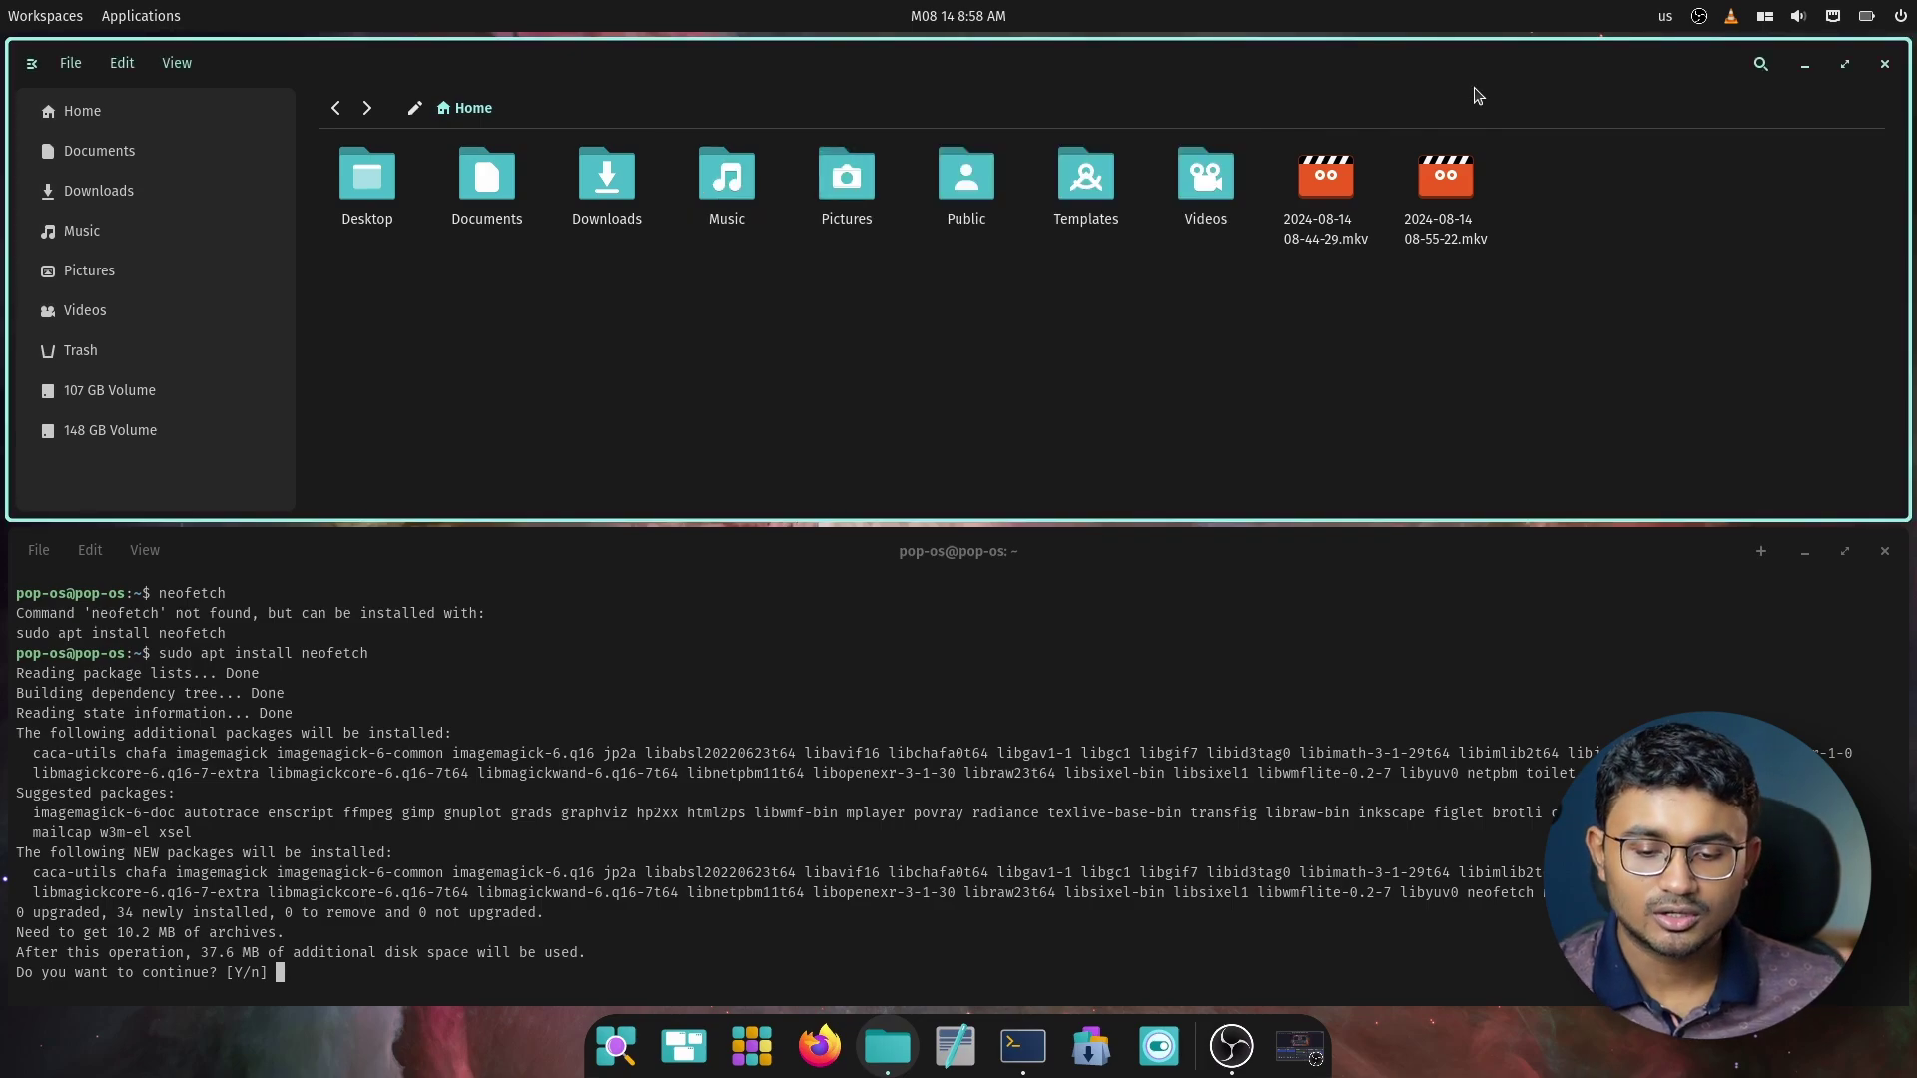
pyautogui.rightClick(1478, 82)
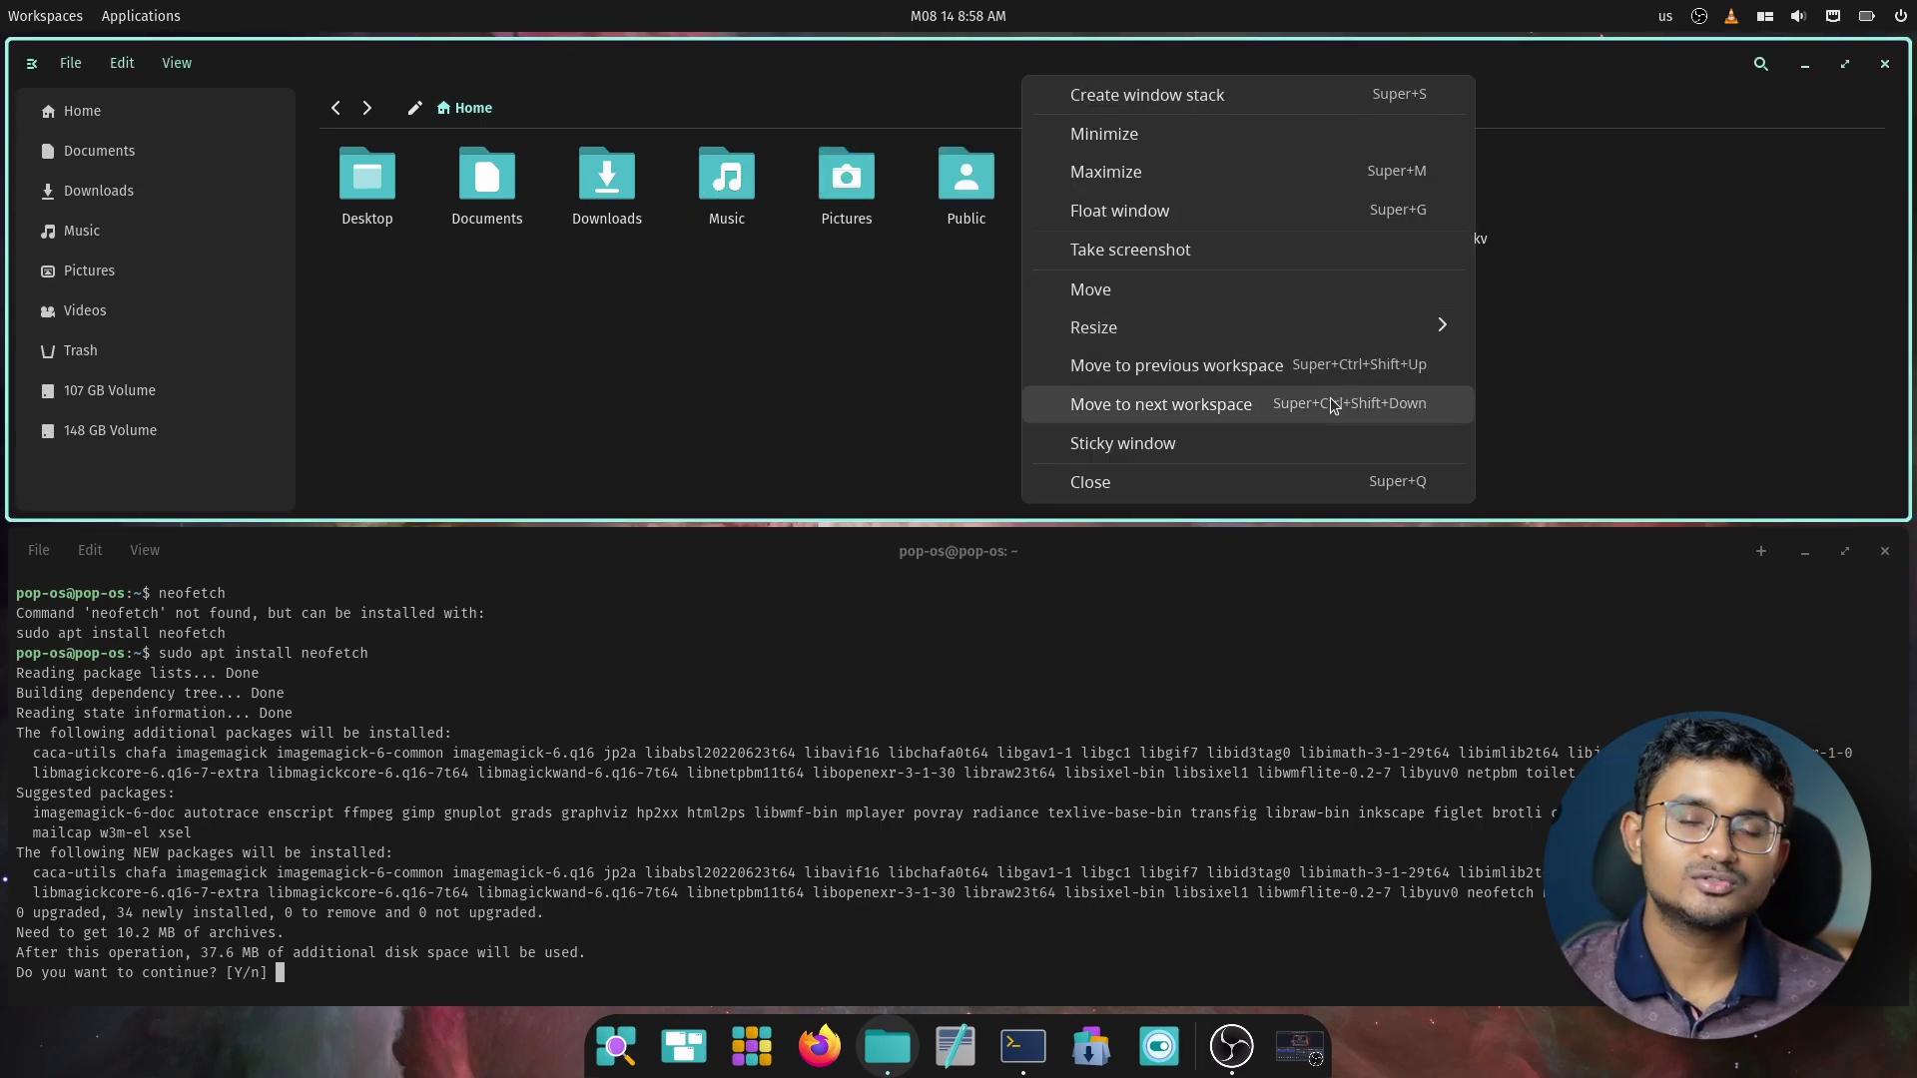
pyautogui.click(1278, 654)
pyautogui.click(630, 772)
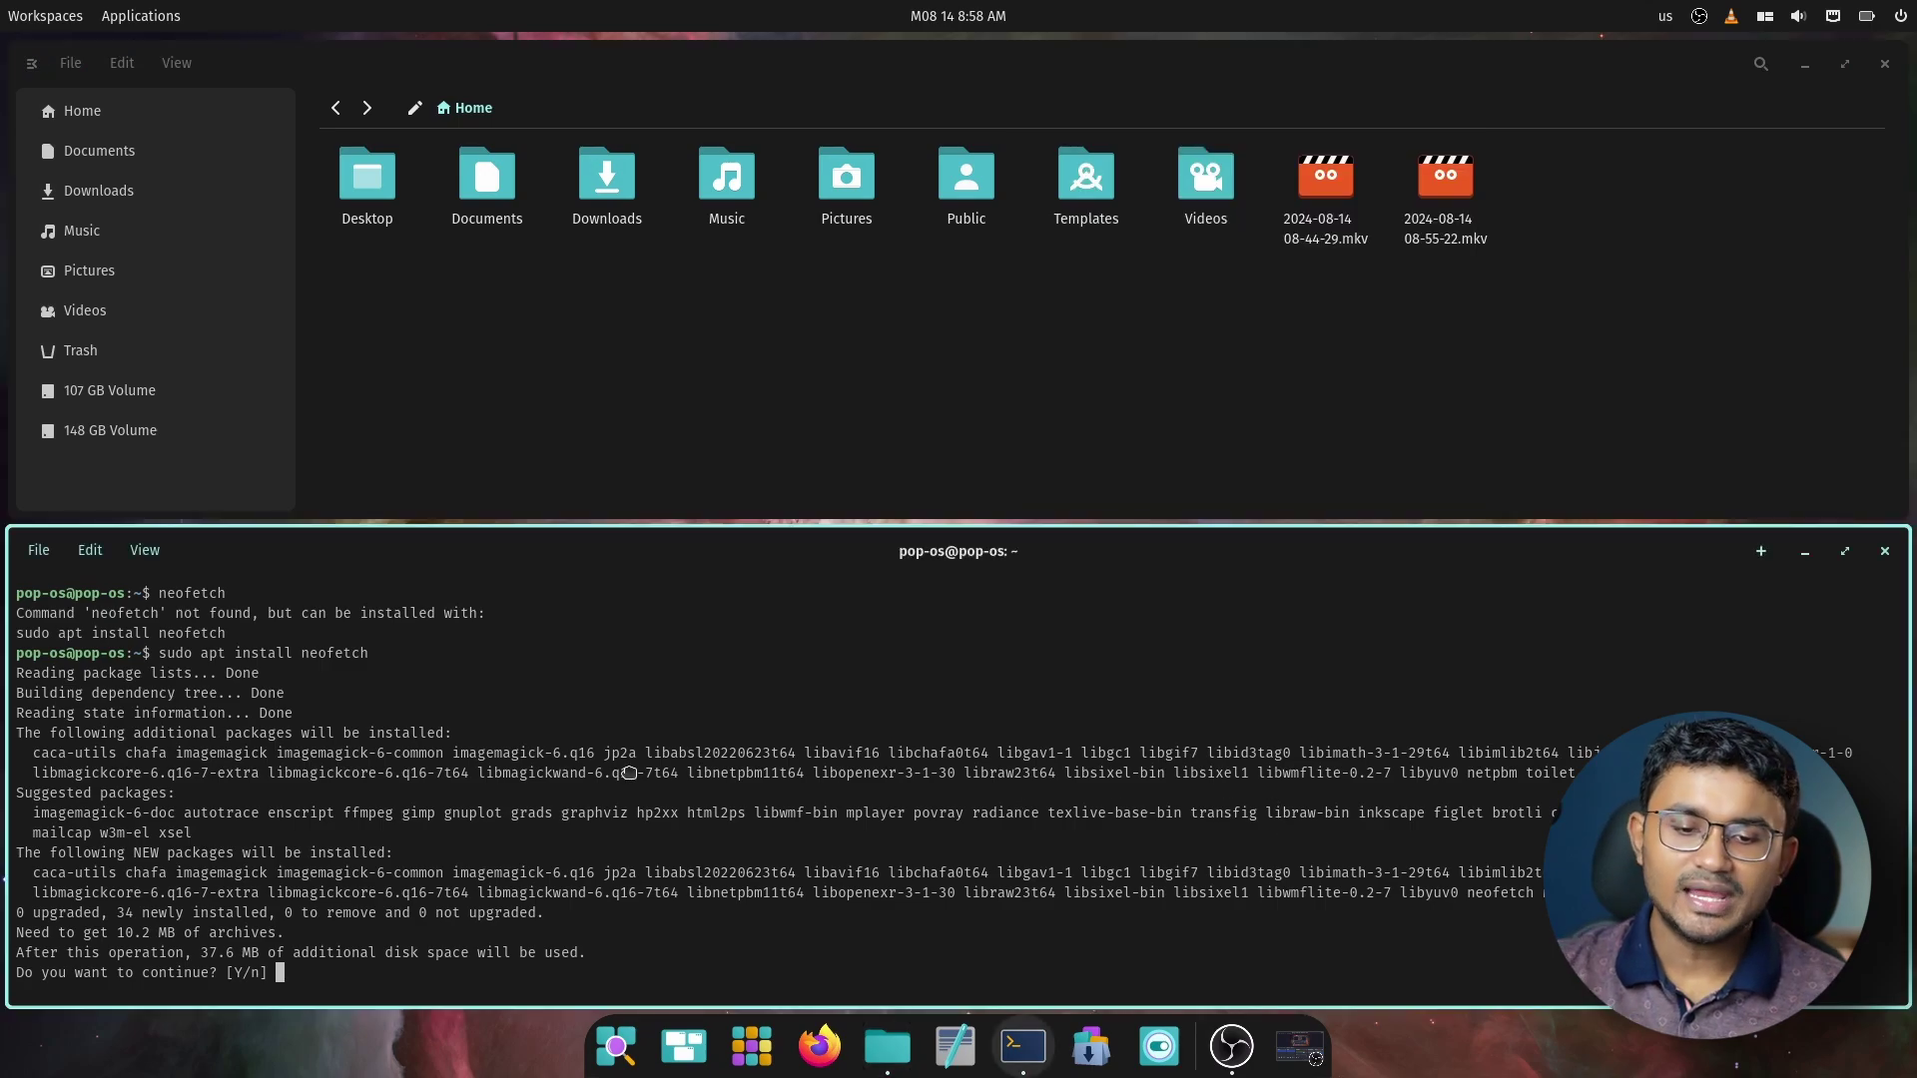
# Confirm the neofetch install with 'y' and turn off automatic tiling
pyautogui.write('y')
pyautogui.press('Return')
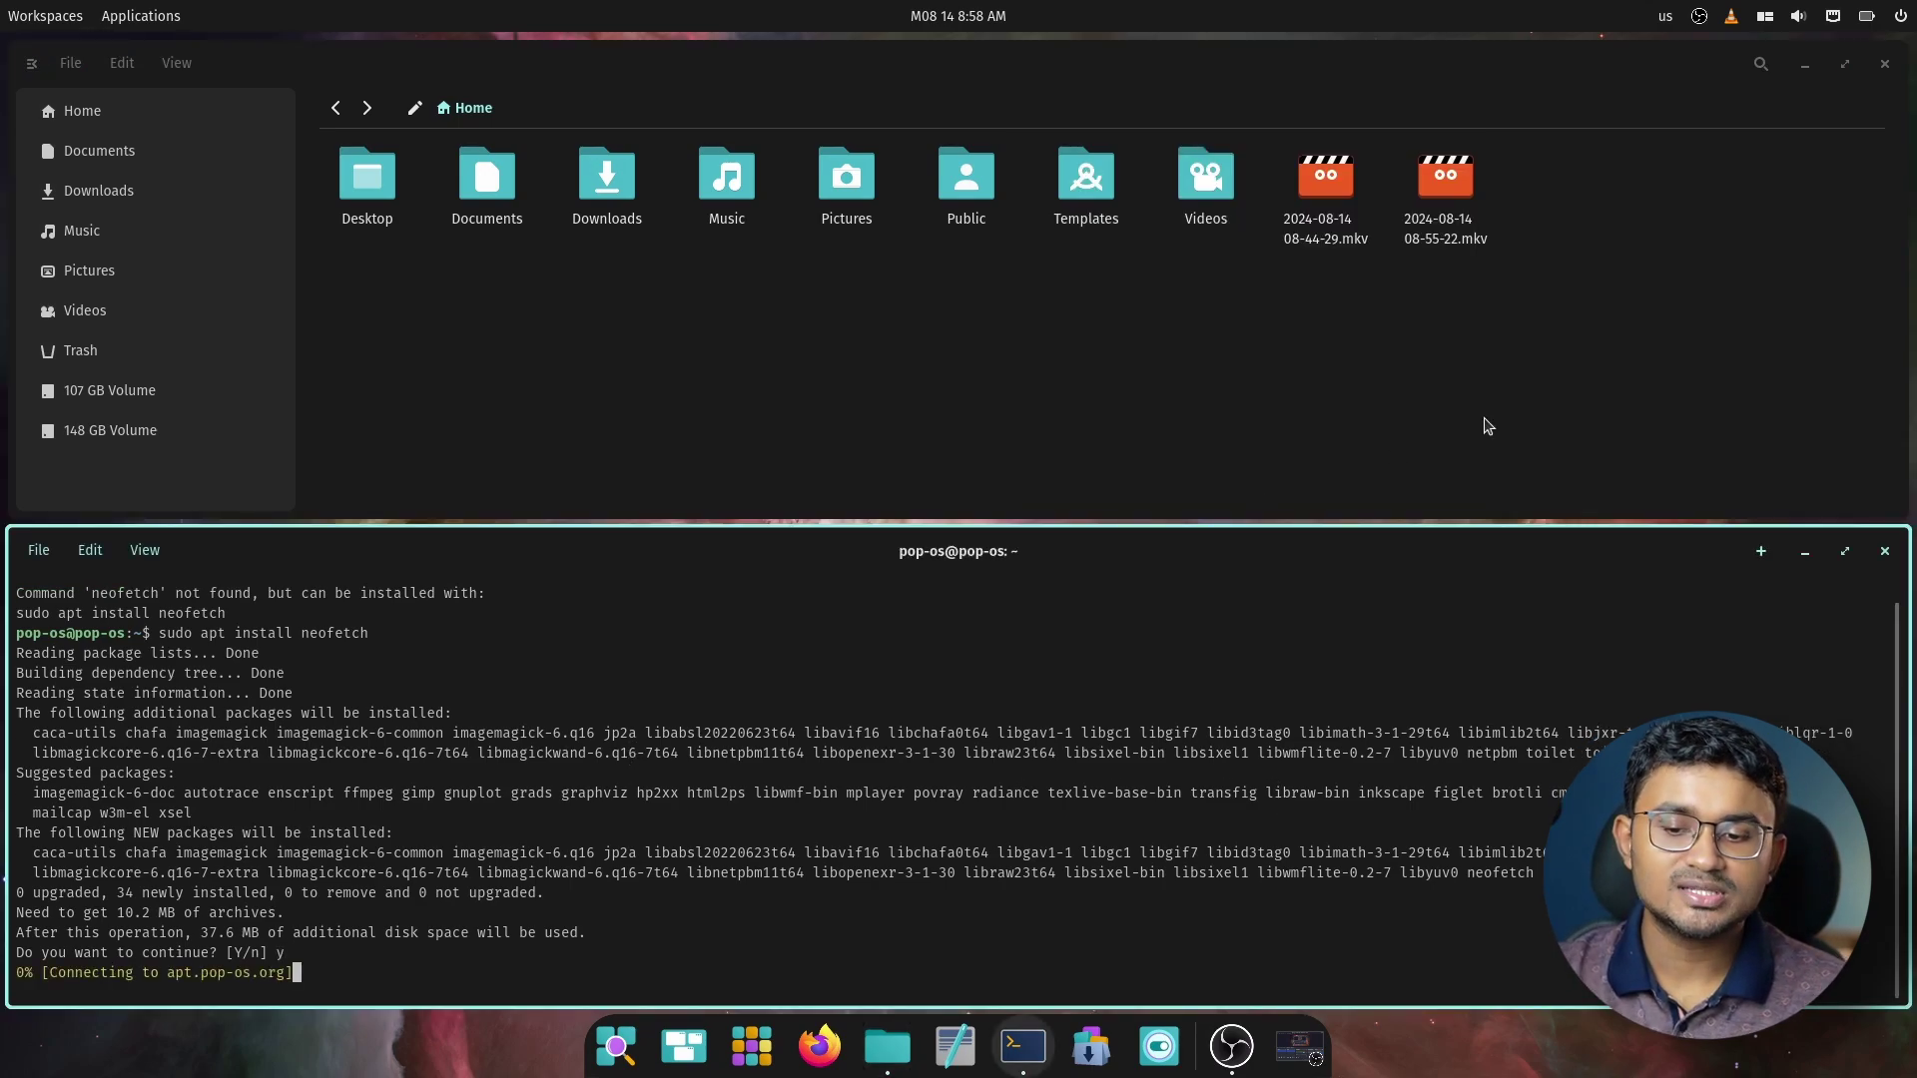
pyautogui.click(1767, 18)
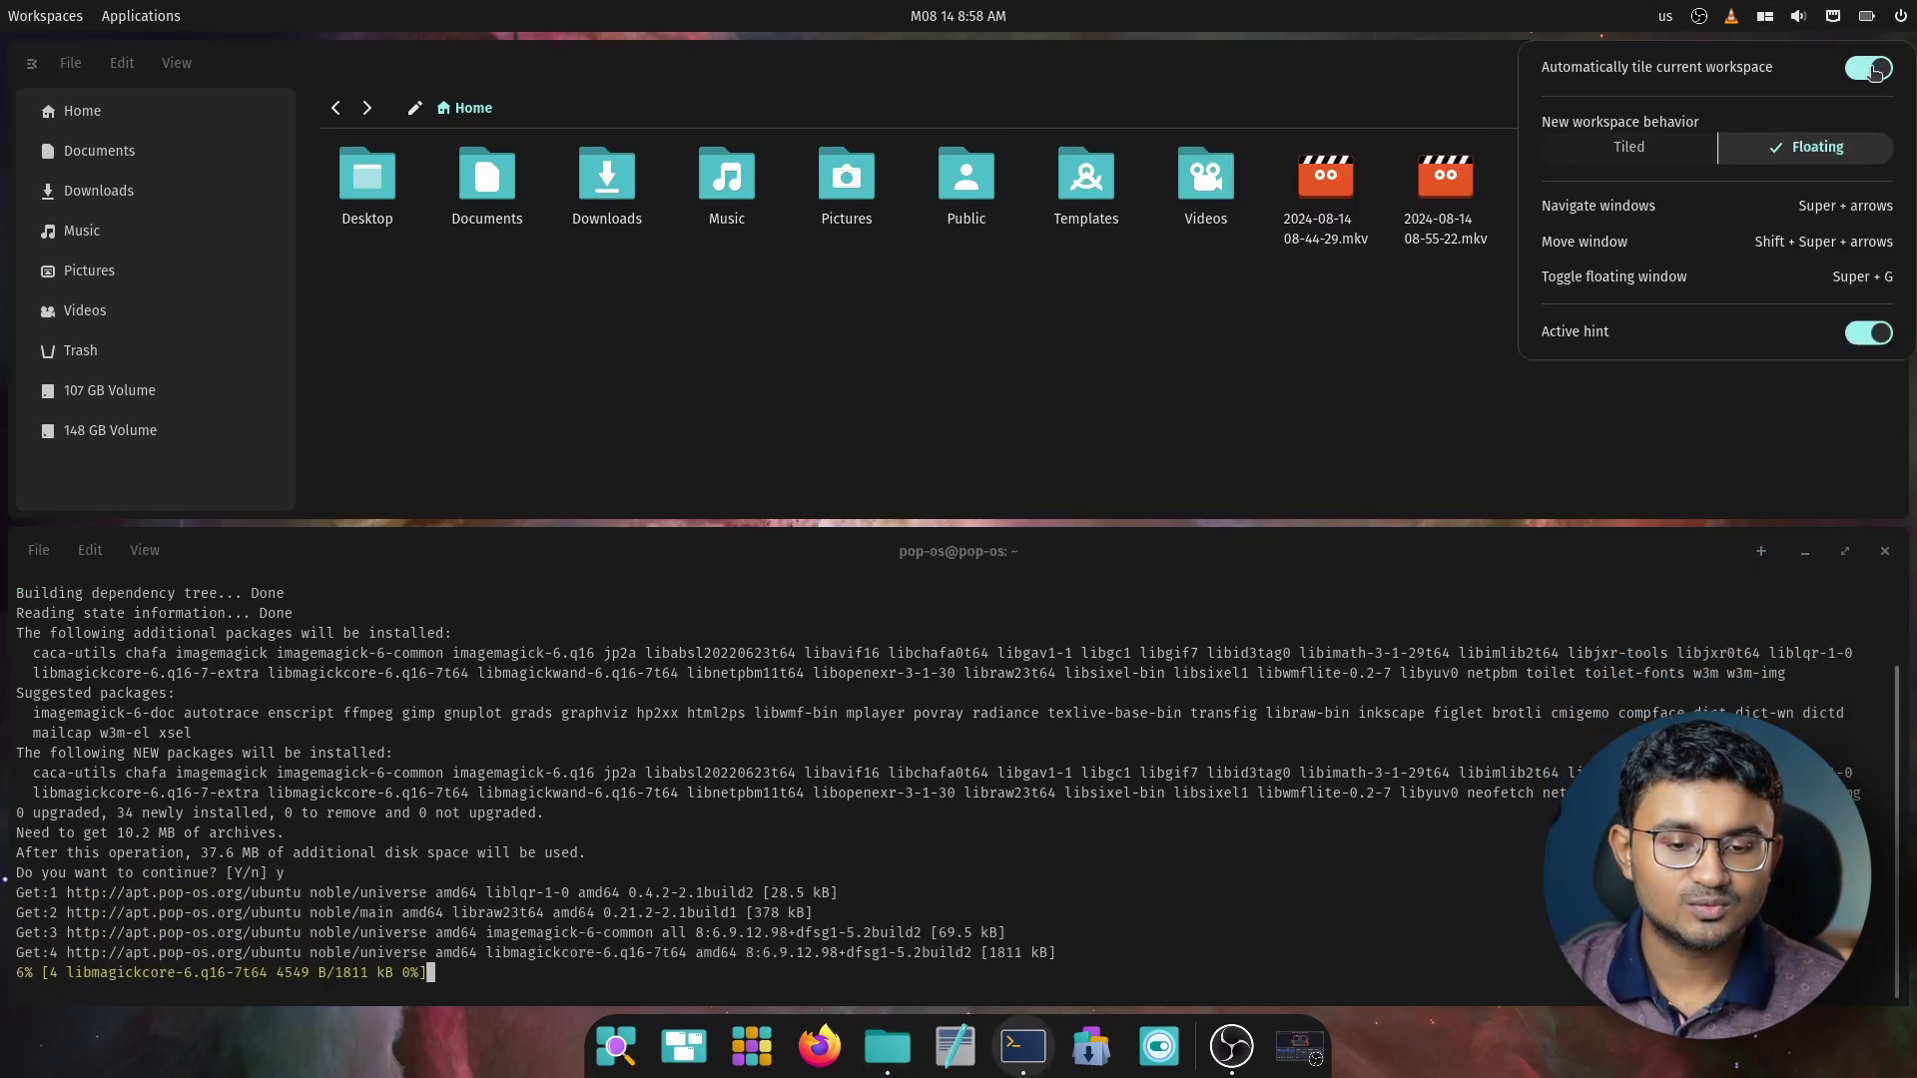
pyautogui.click(1860, 68)
# Re-enable automatic tiling, then maximize Files and restore it to its tiled half
pyautogui.click(1861, 68)
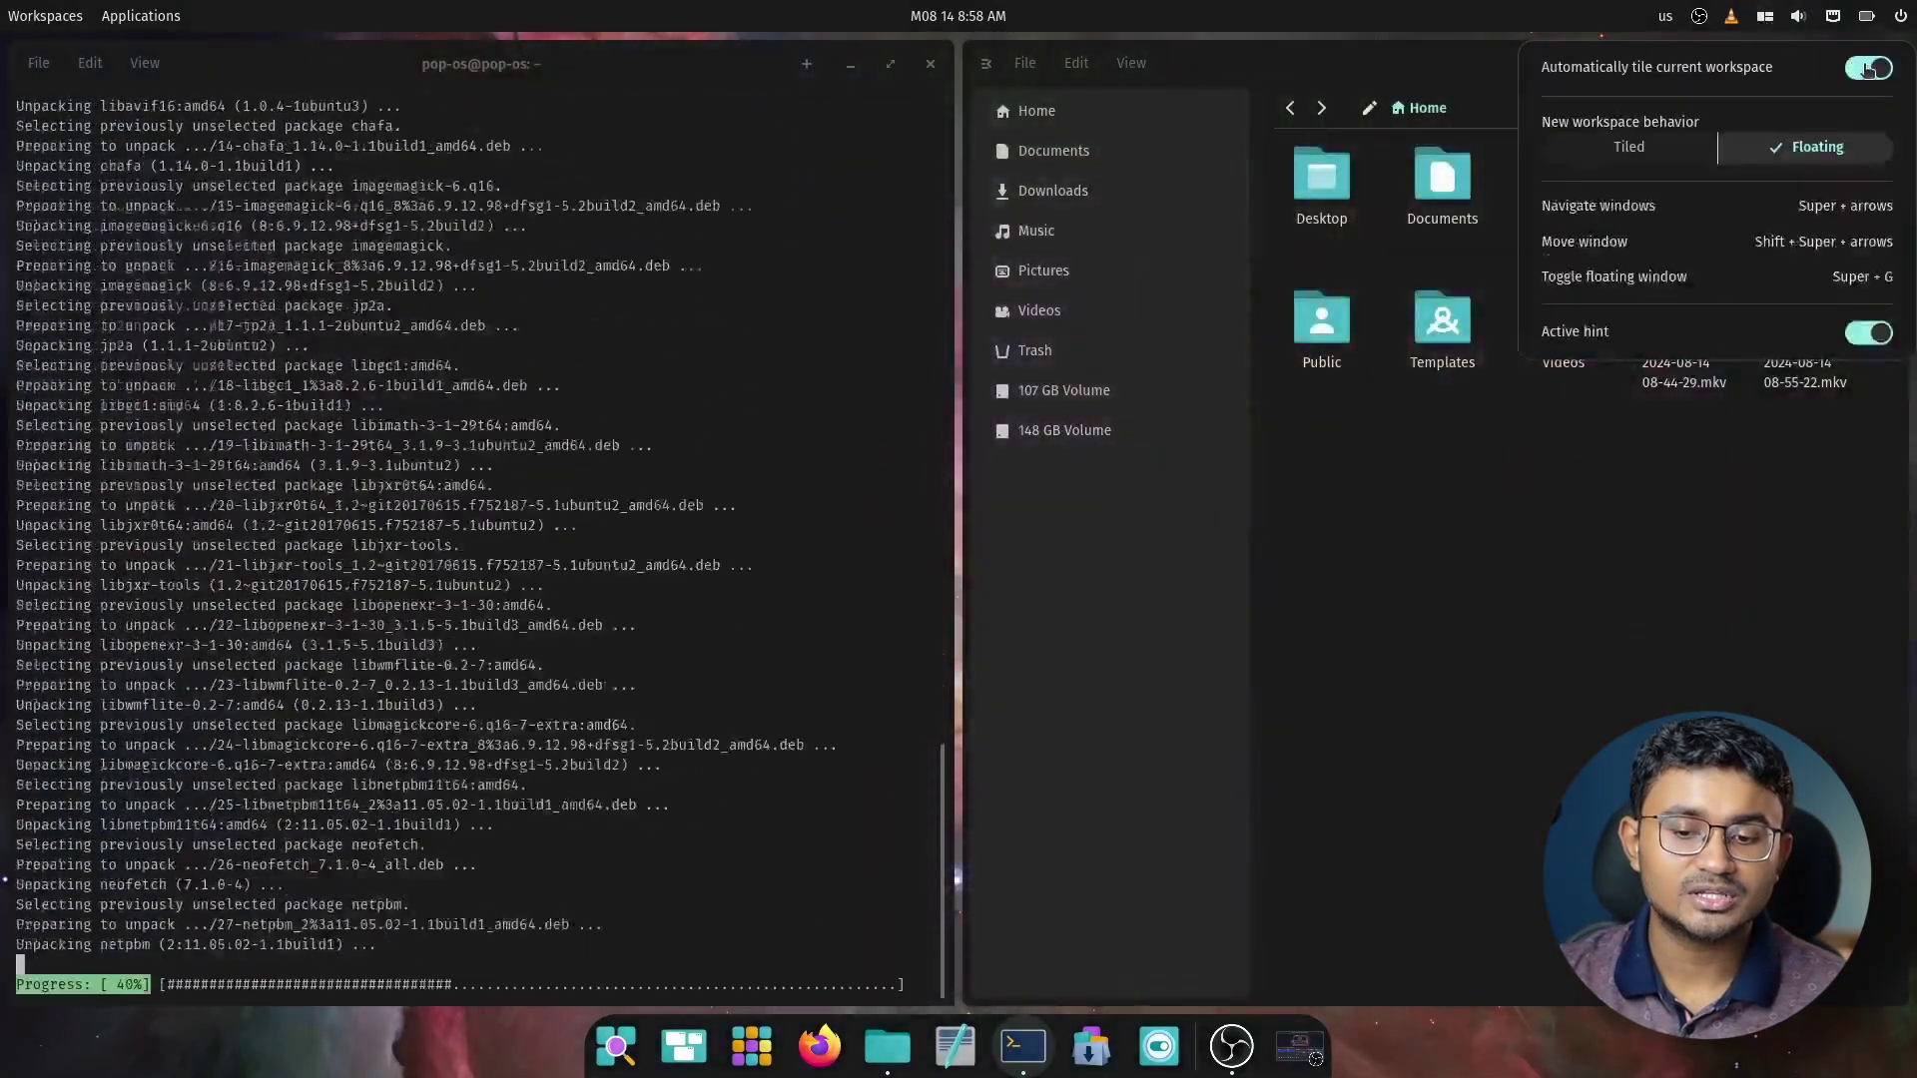
pyautogui.click(1492, 621)
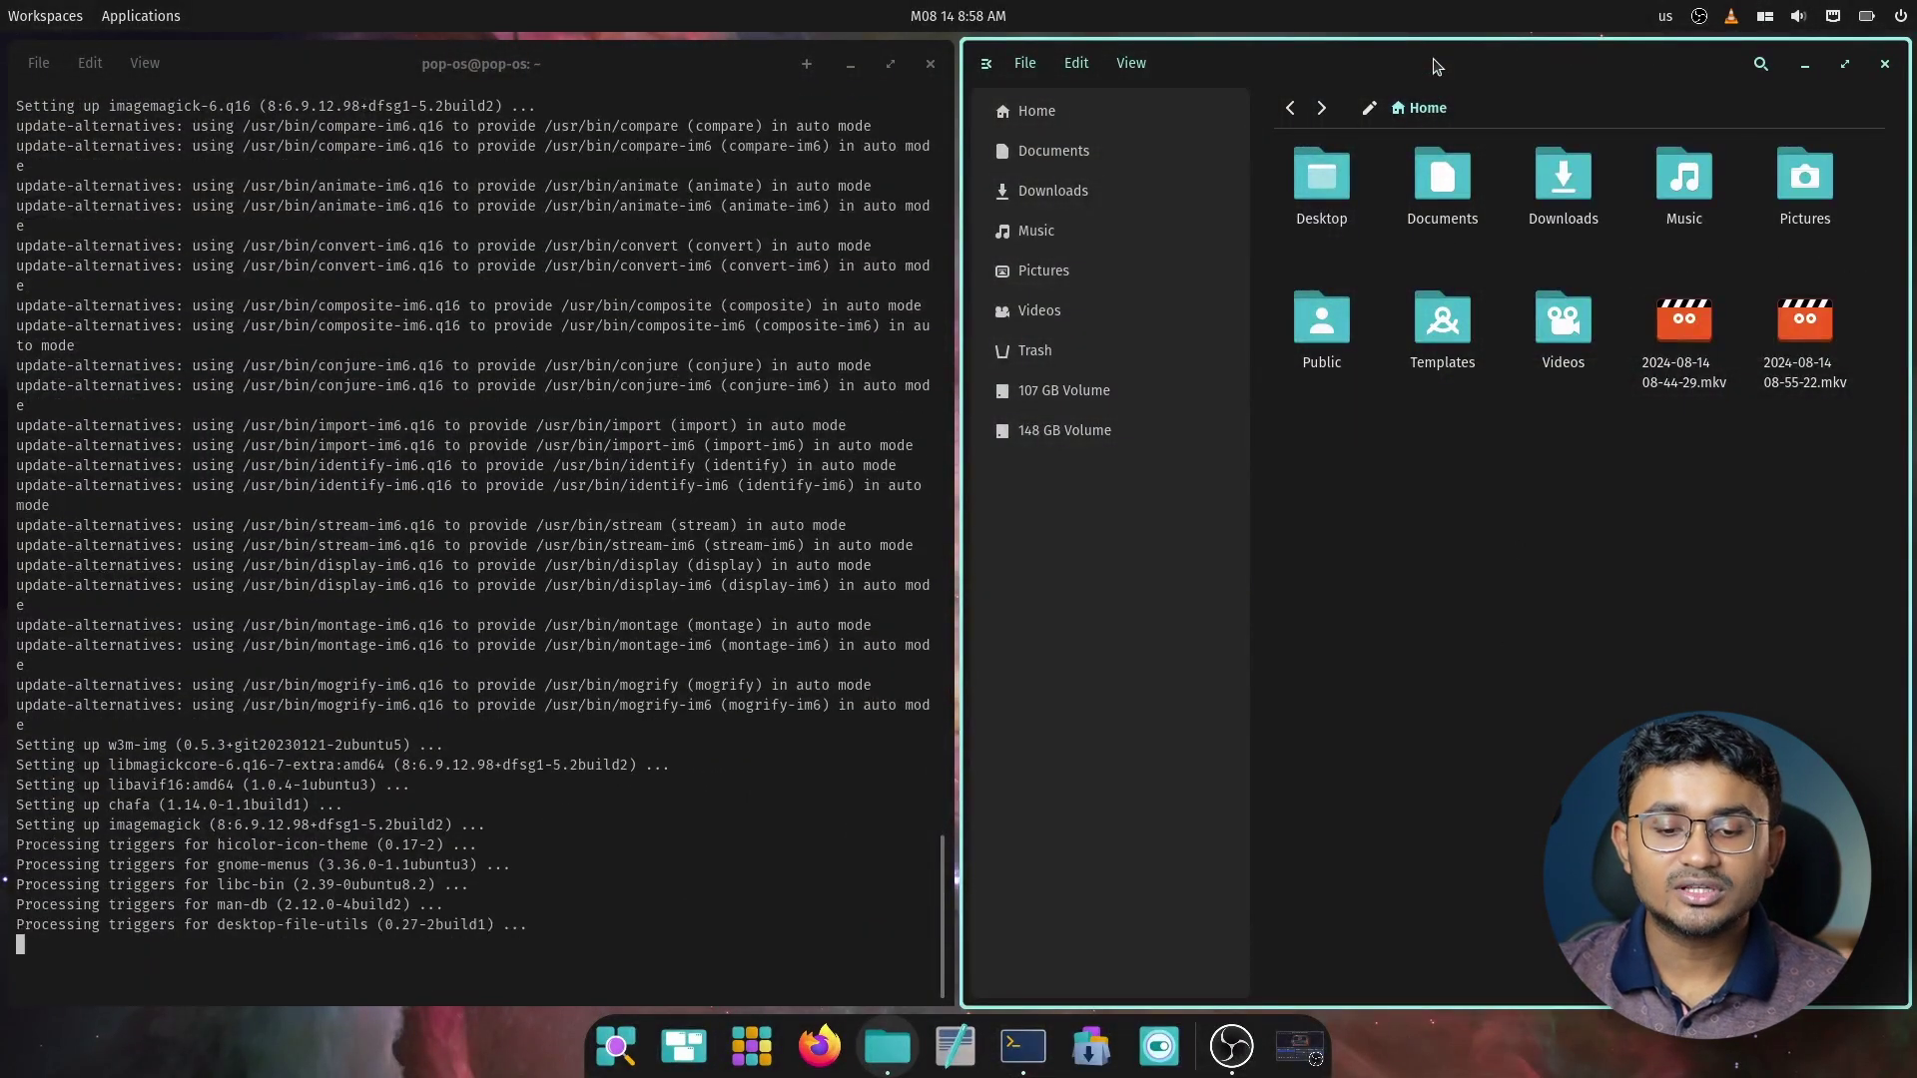
pyautogui.doubleClick(1436, 65)
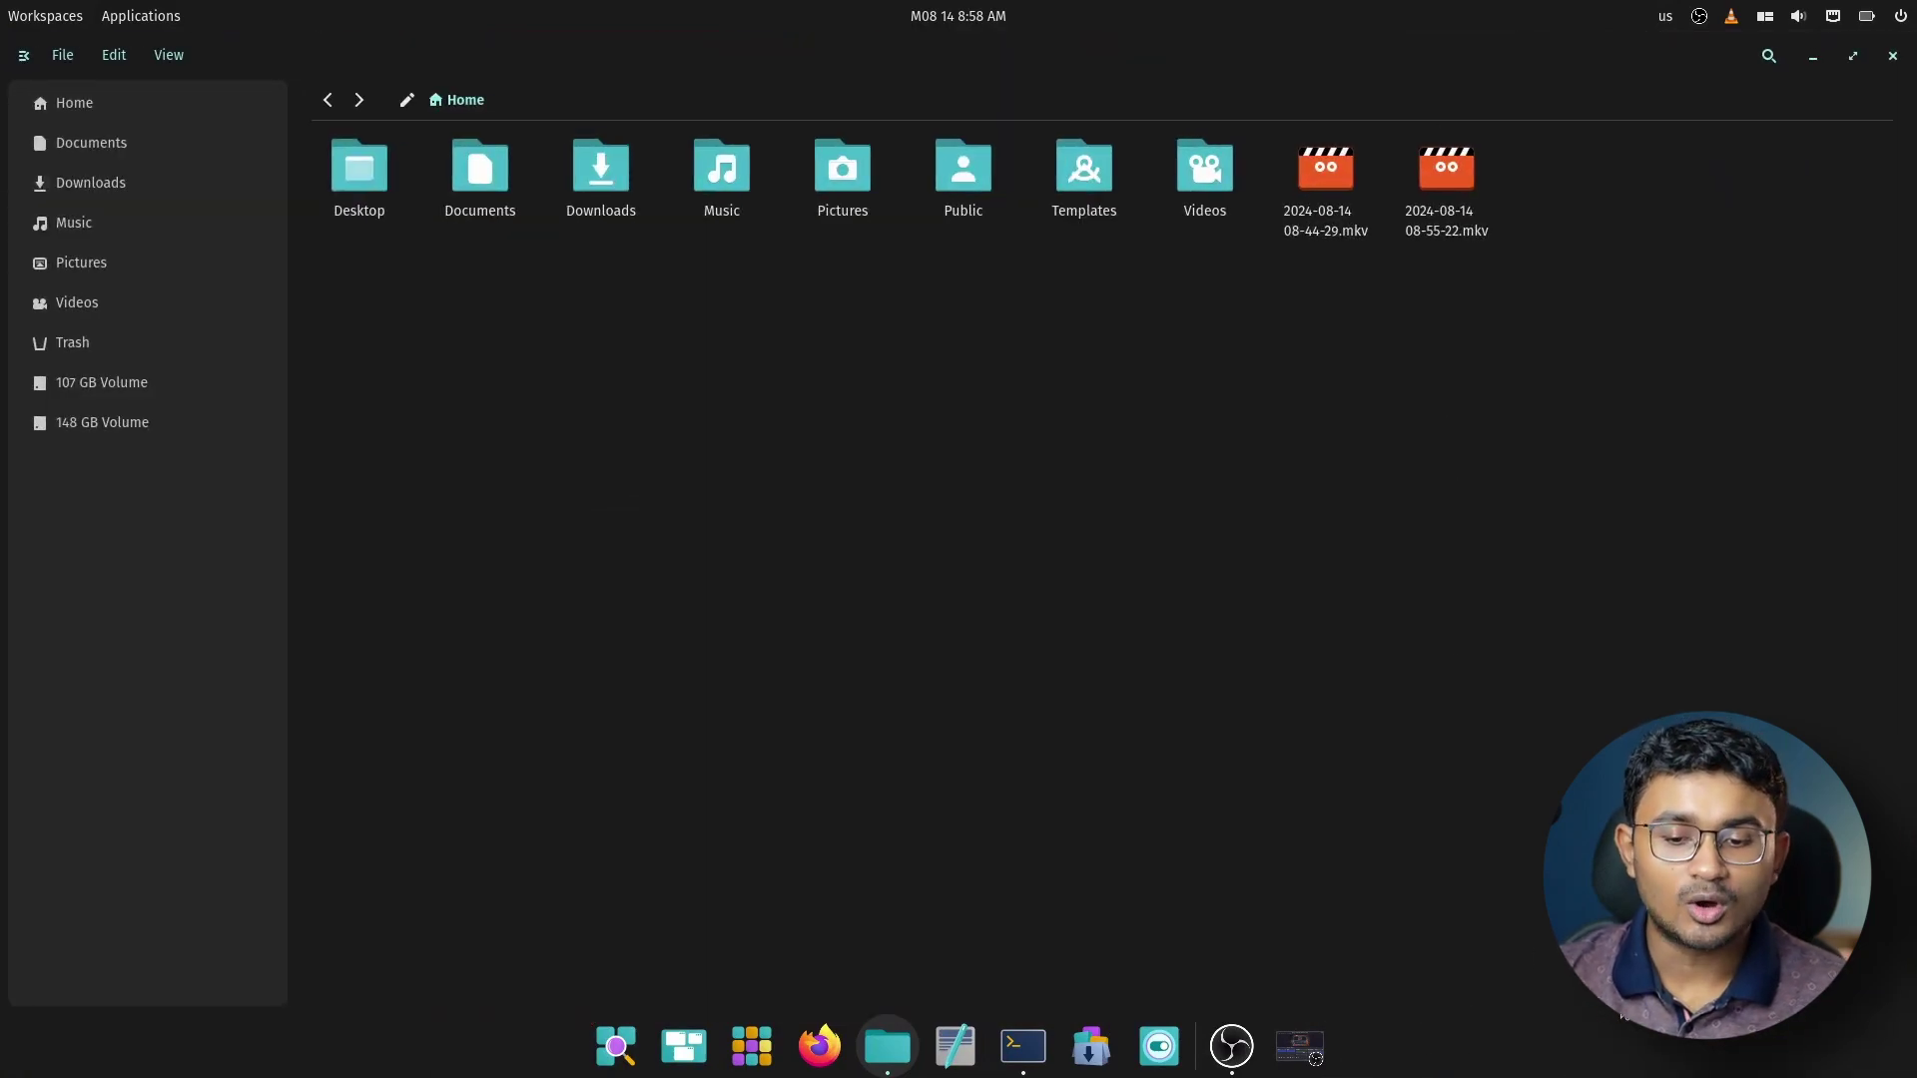
pyautogui.doubleClick(1613, 66)
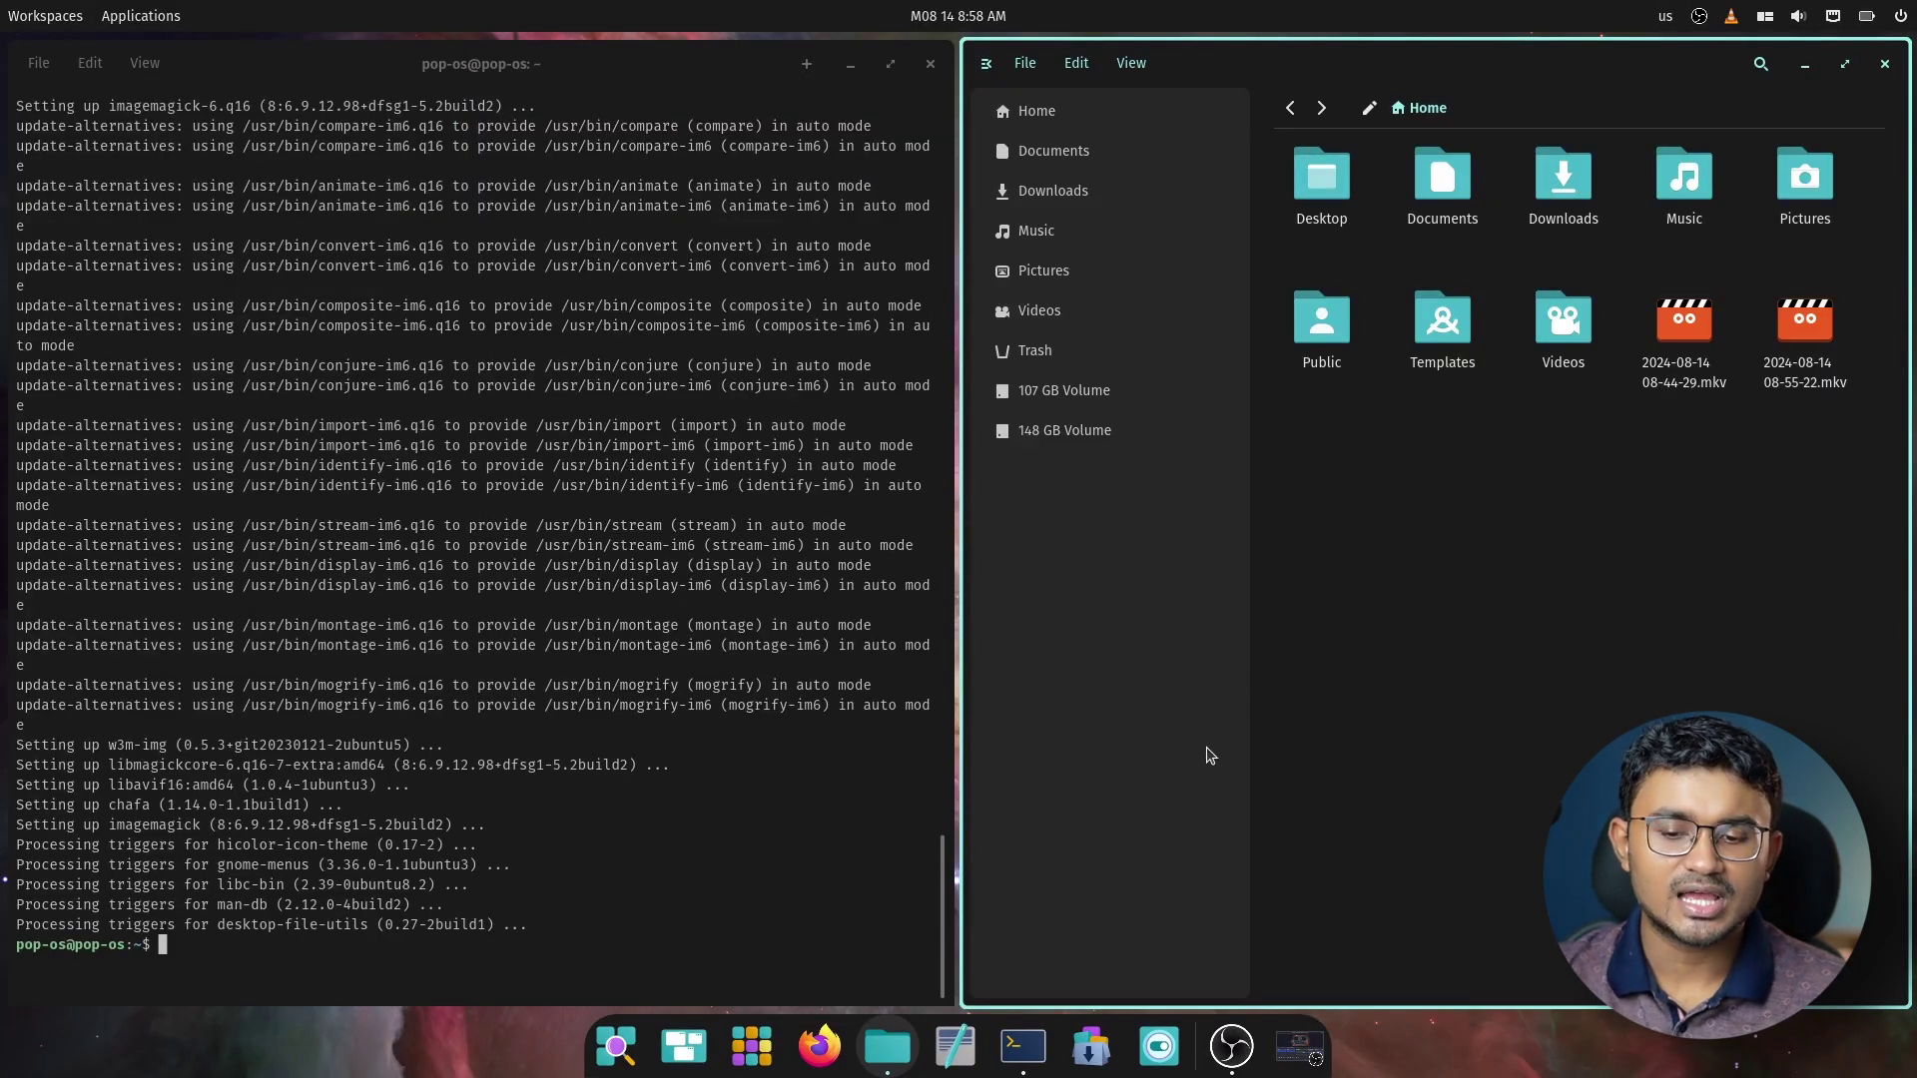
# Open Settings full-screen and add a custom pale green #94DD9E accent on the Appearance page
pyautogui.click(1168, 1064)
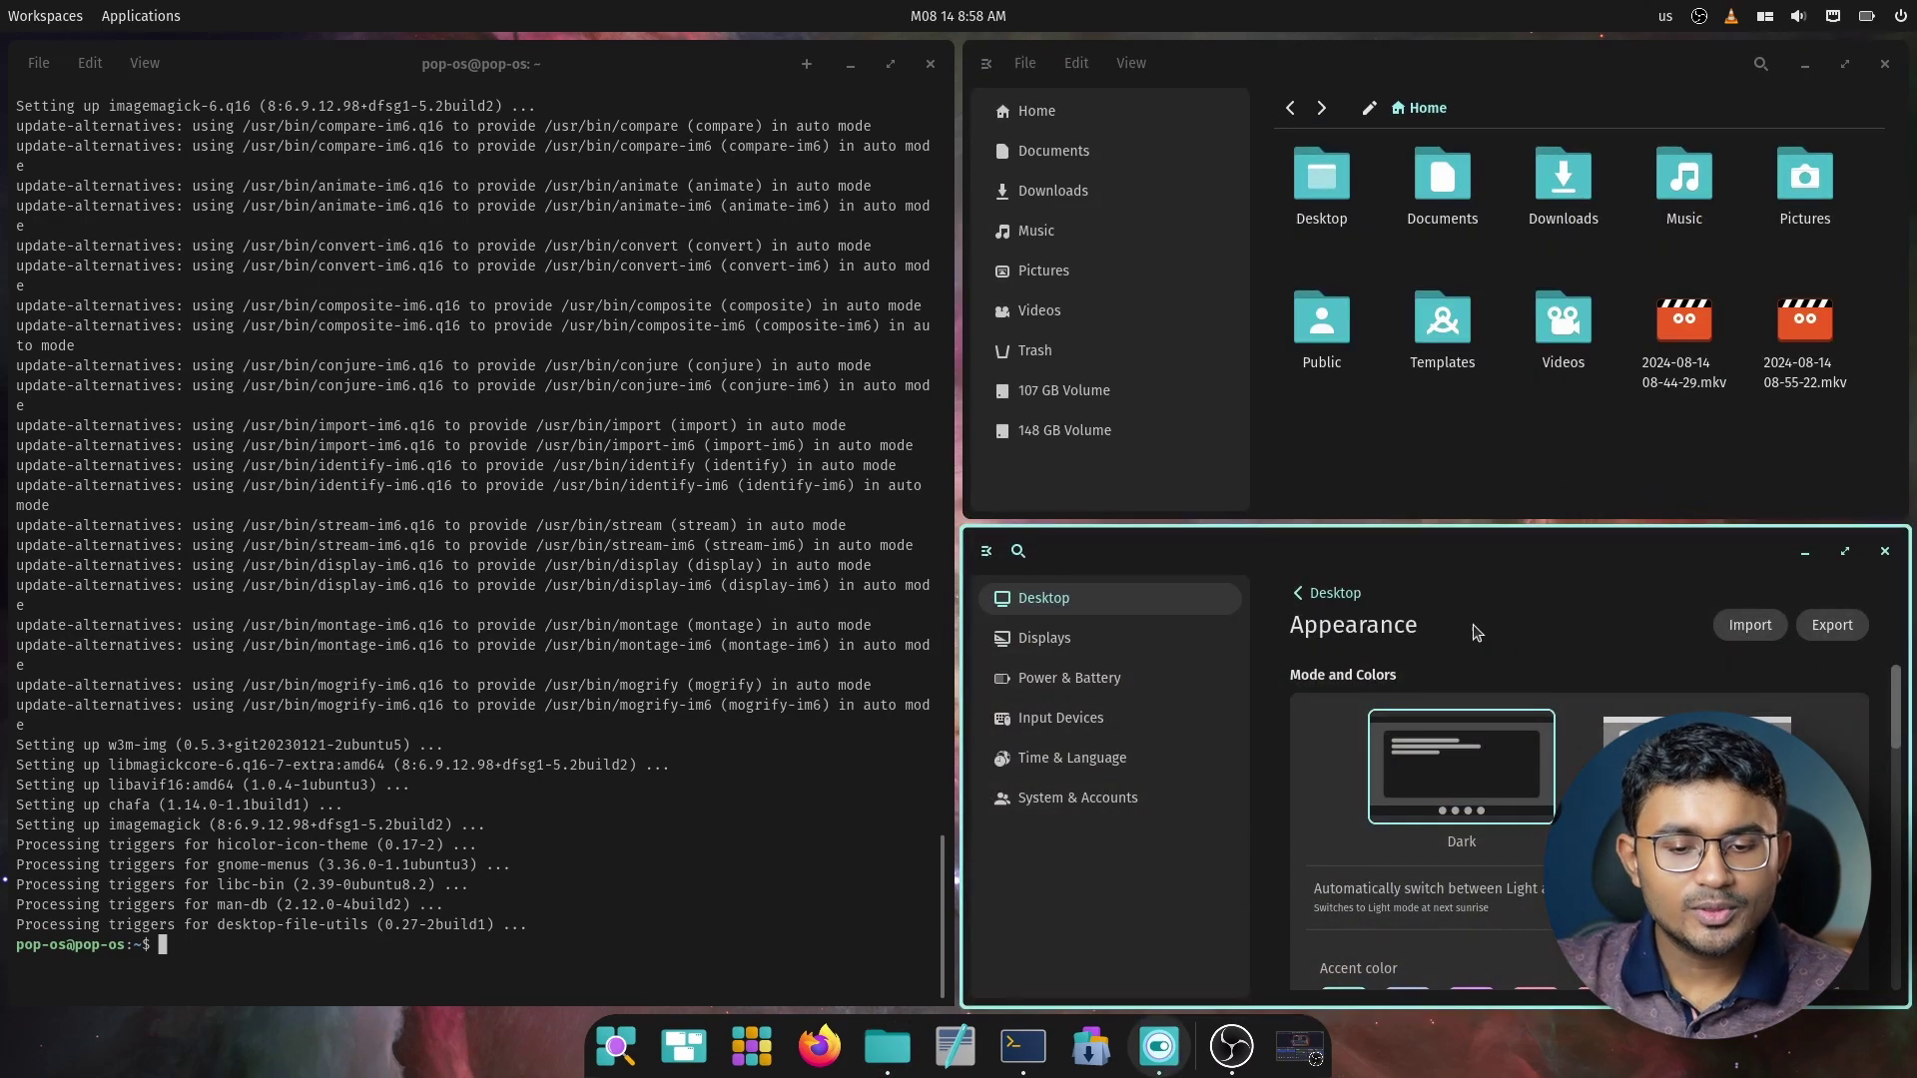
pyautogui.click(1844, 551)
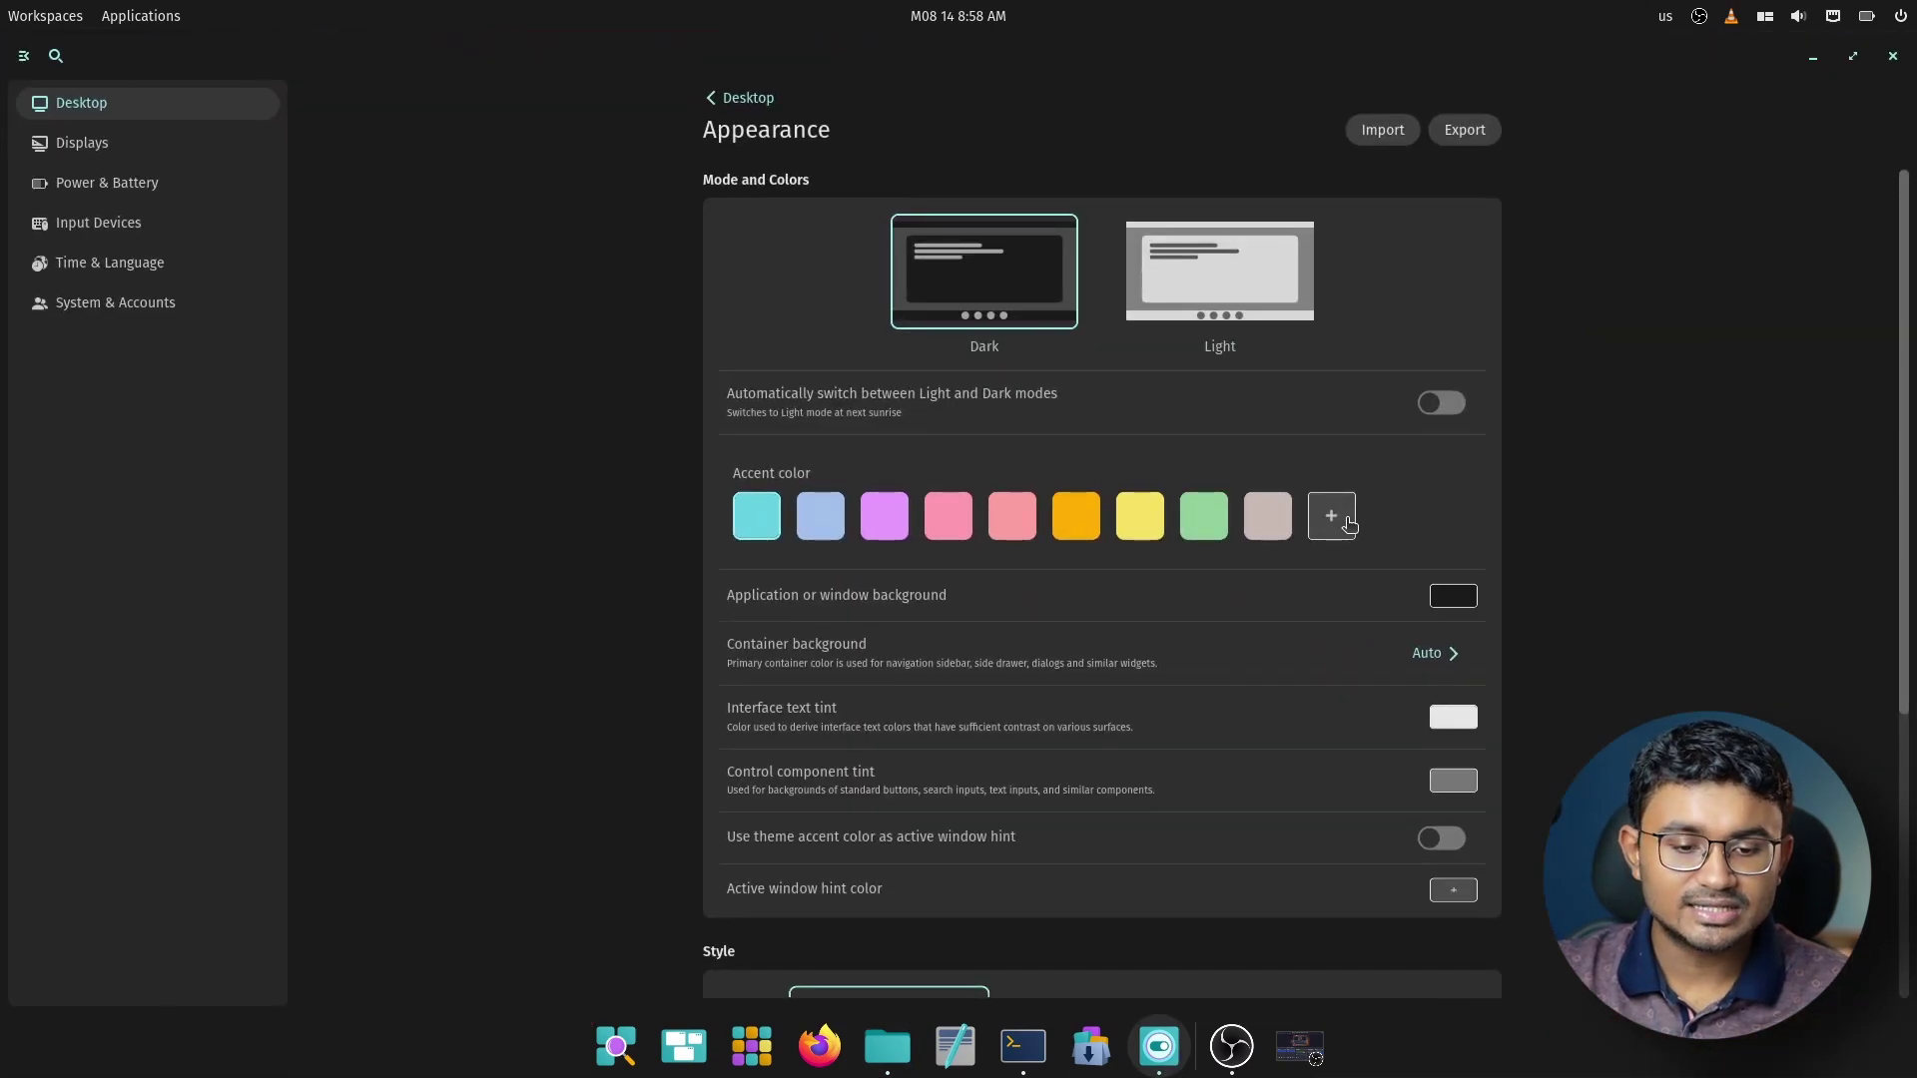
pyautogui.click(1334, 518)
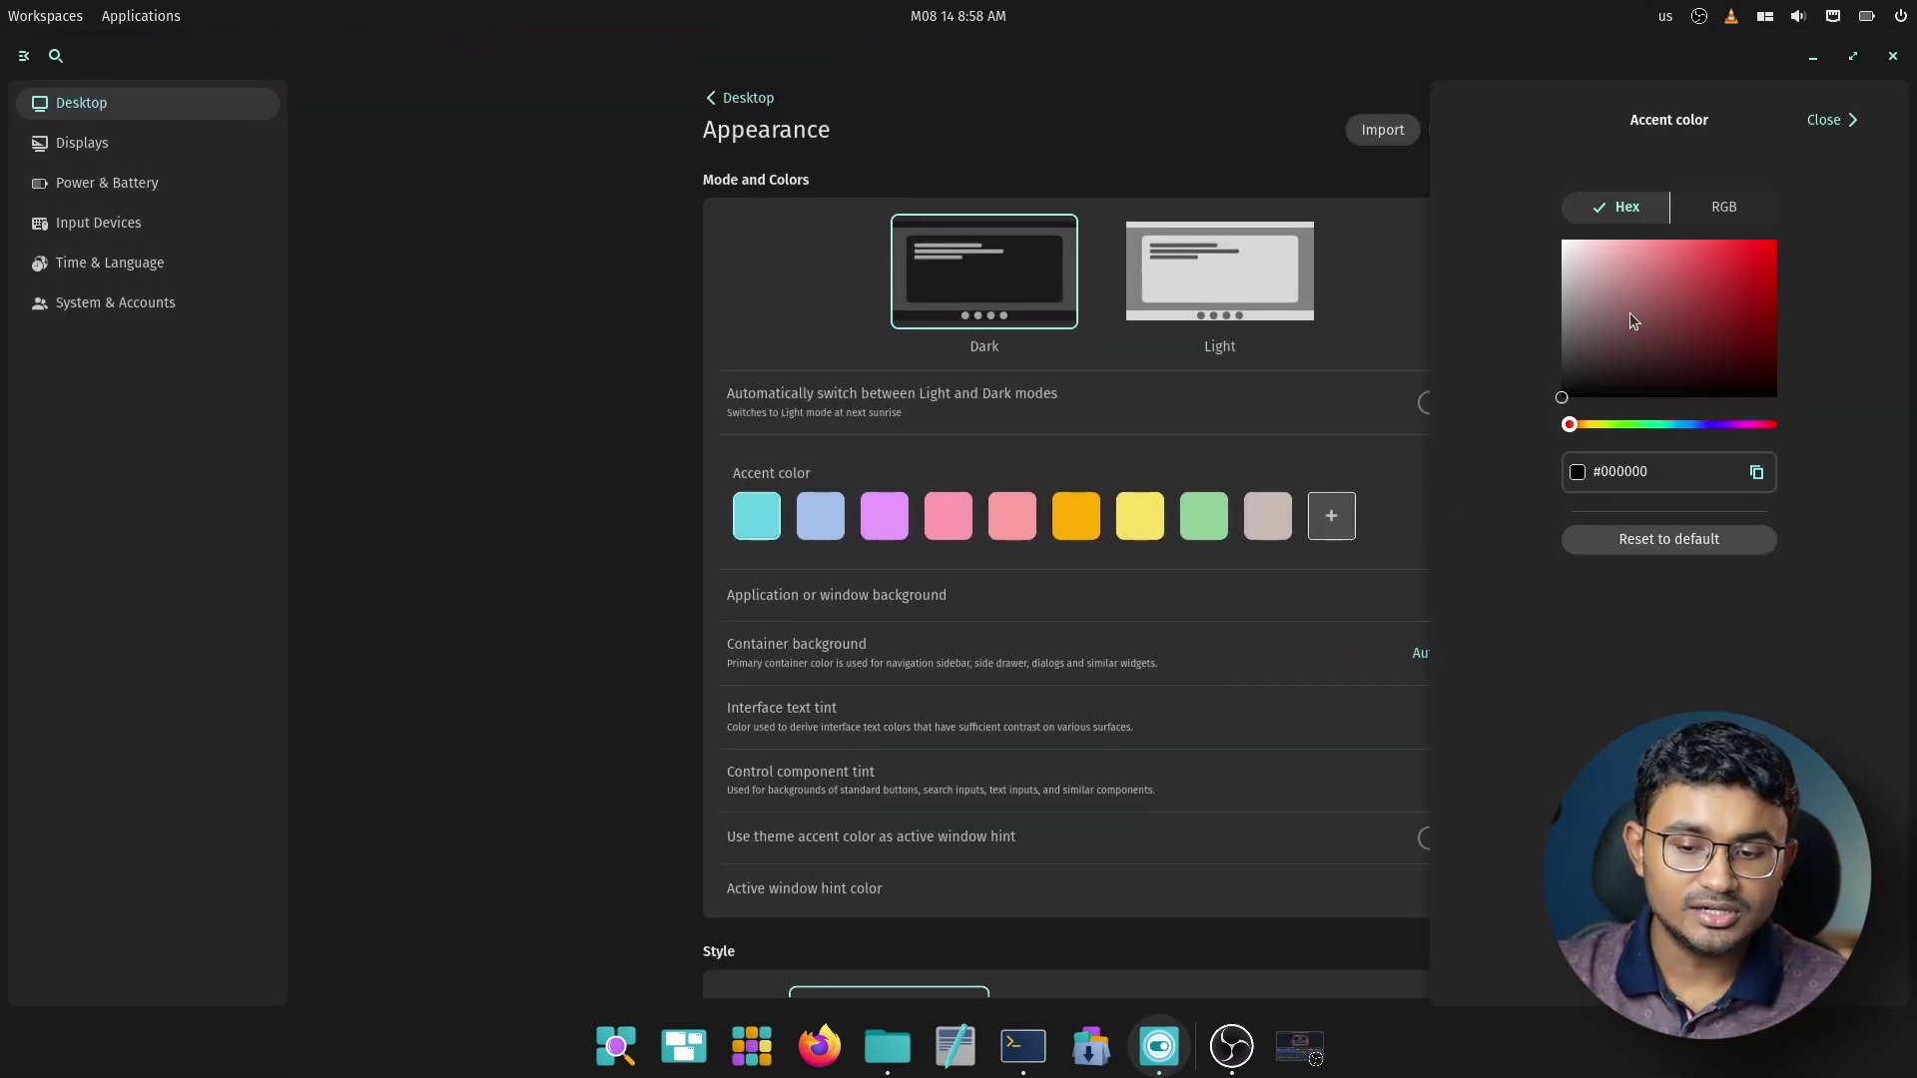
pyautogui.moveTo(1581, 333); pyautogui.dragTo(1589, 266)
pyautogui.moveTo(1622, 426); pyautogui.dragTo(1640, 429)
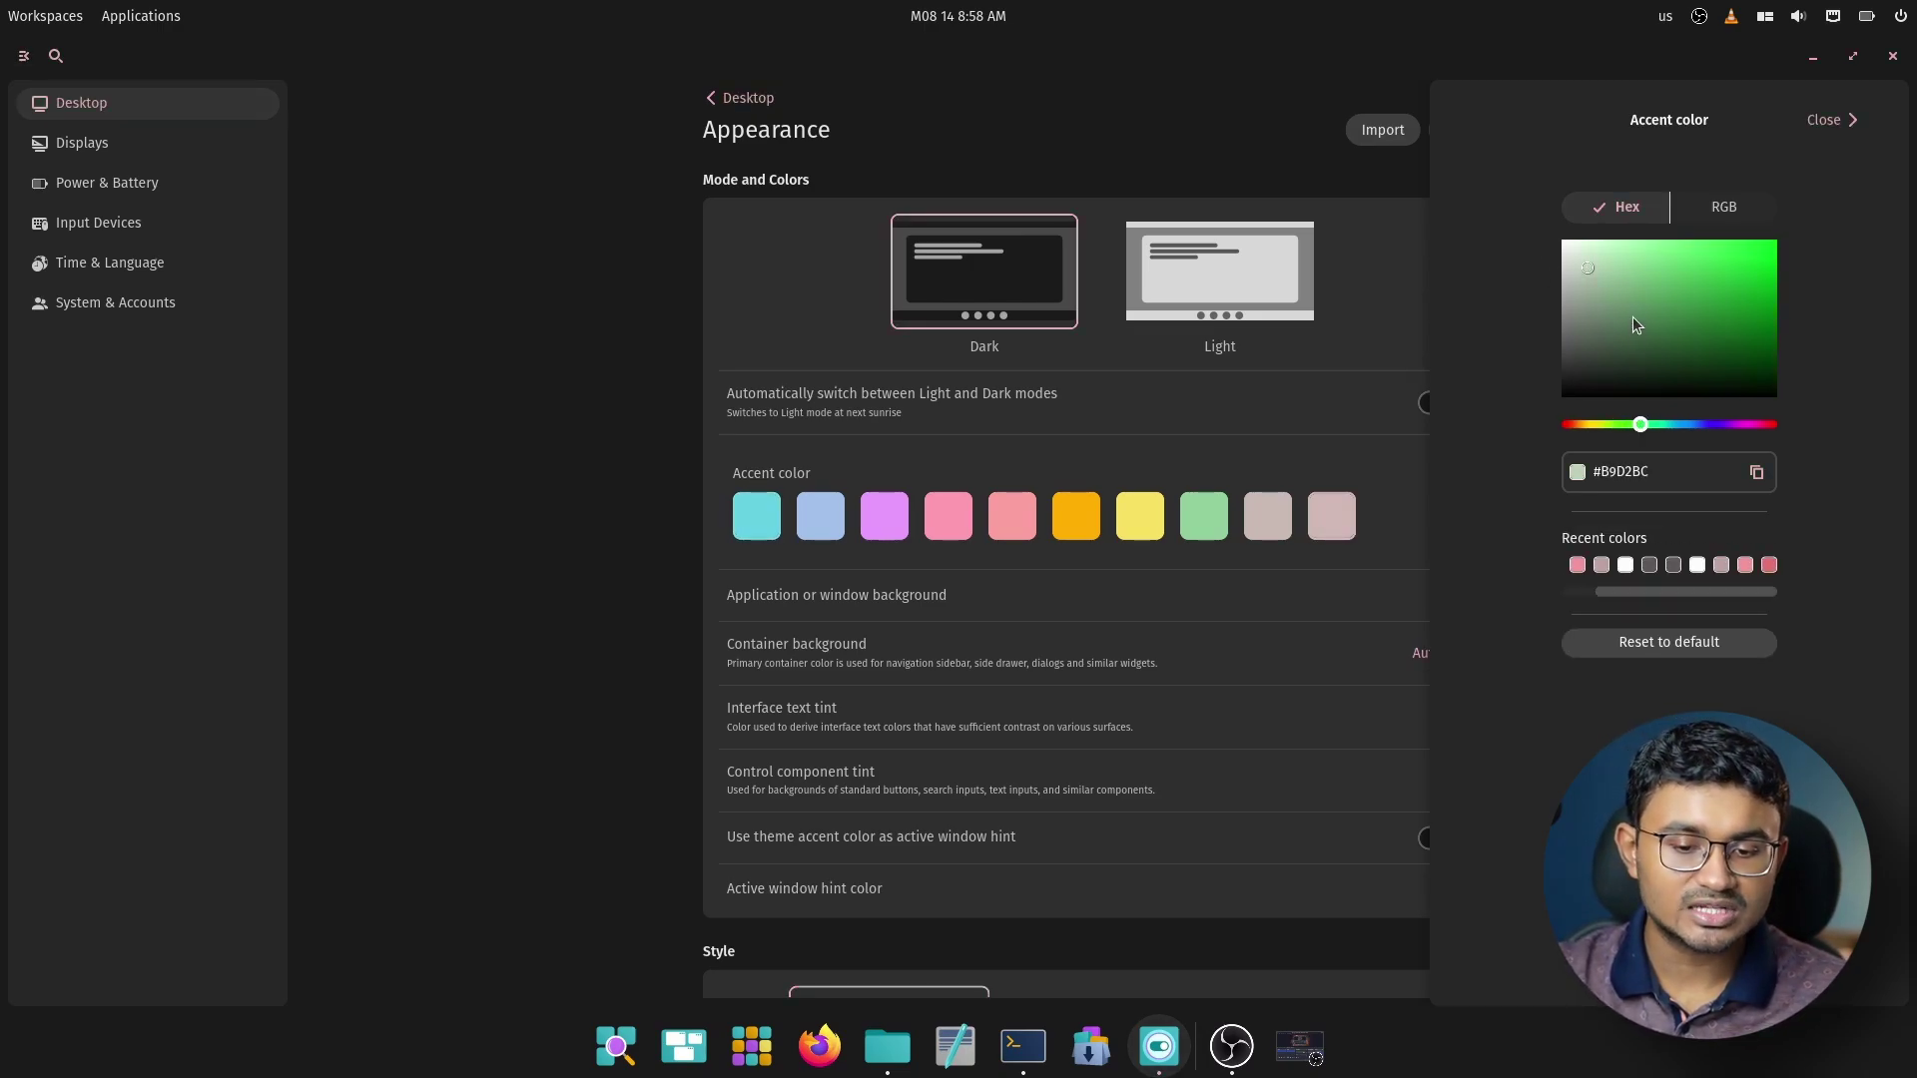
pyautogui.moveTo(1635, 324); pyautogui.dragTo(1632, 261)
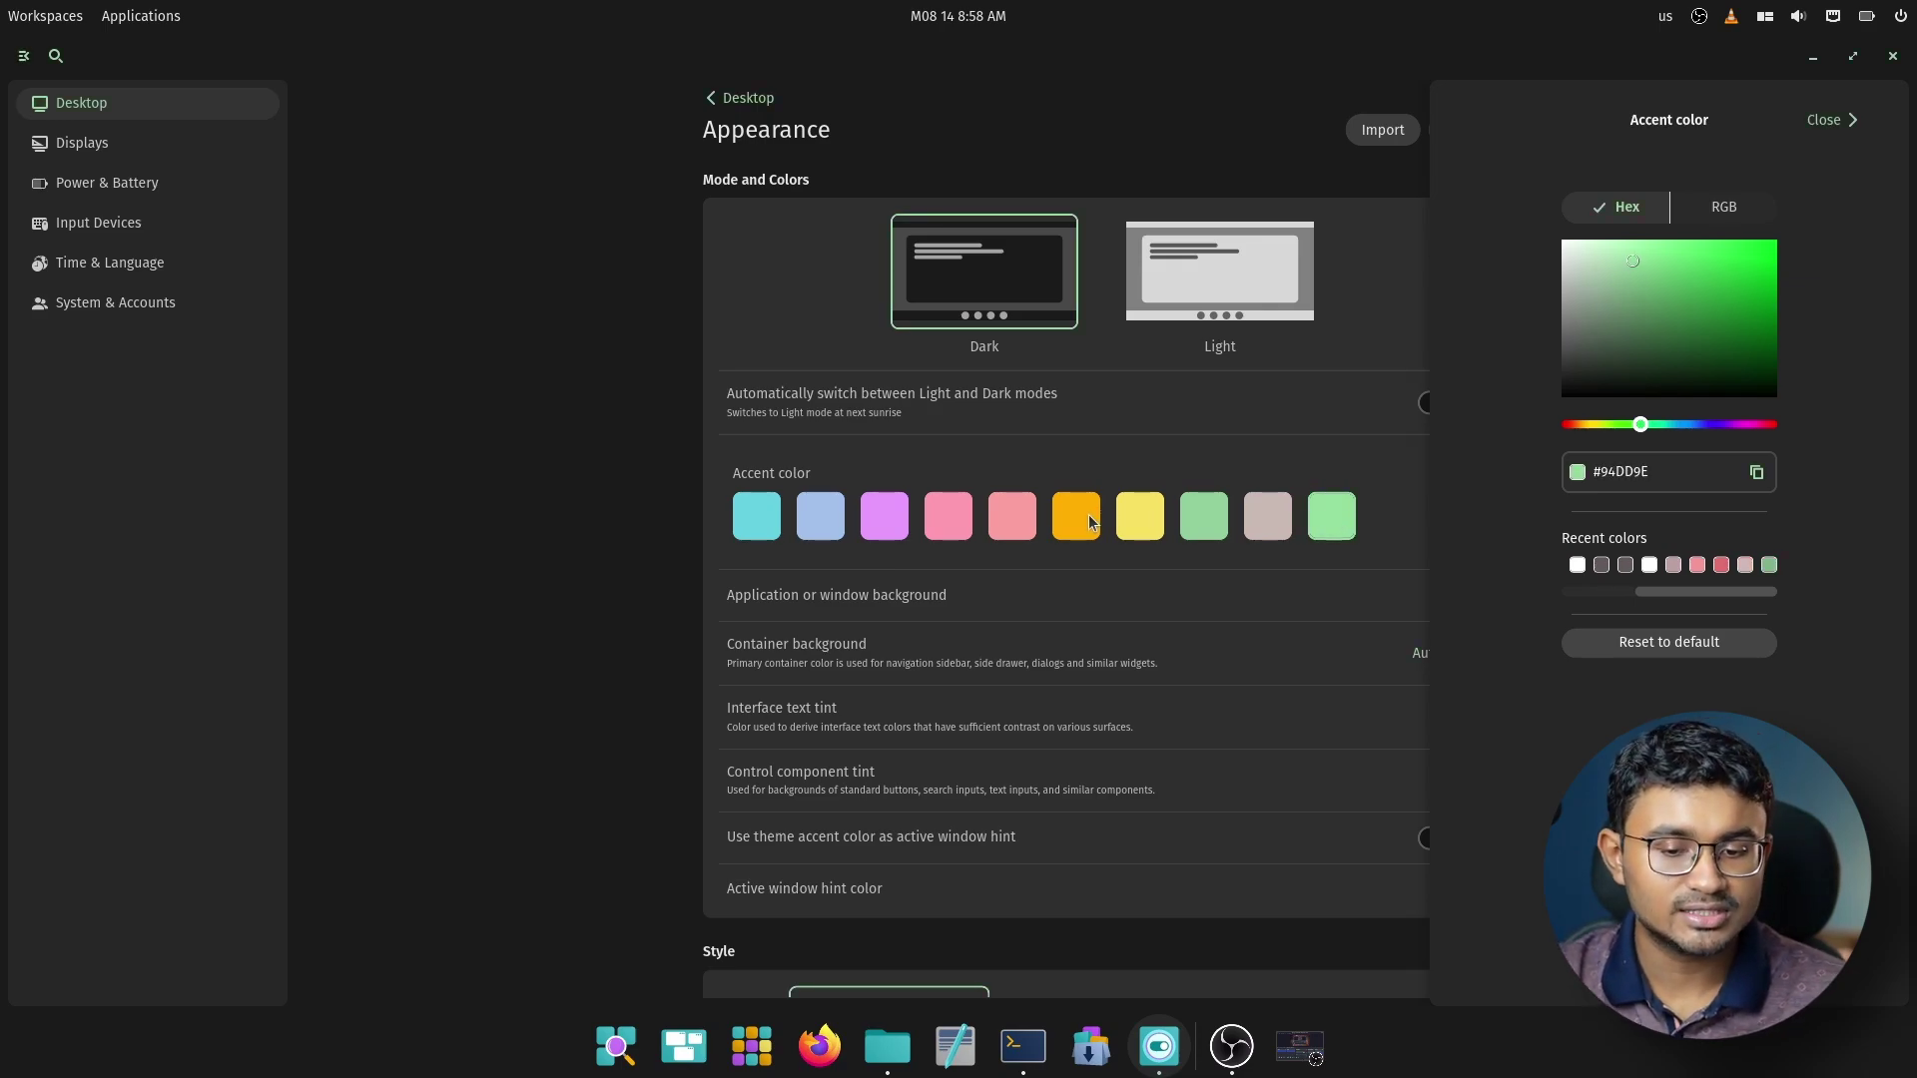
pyautogui.click(1835, 121)
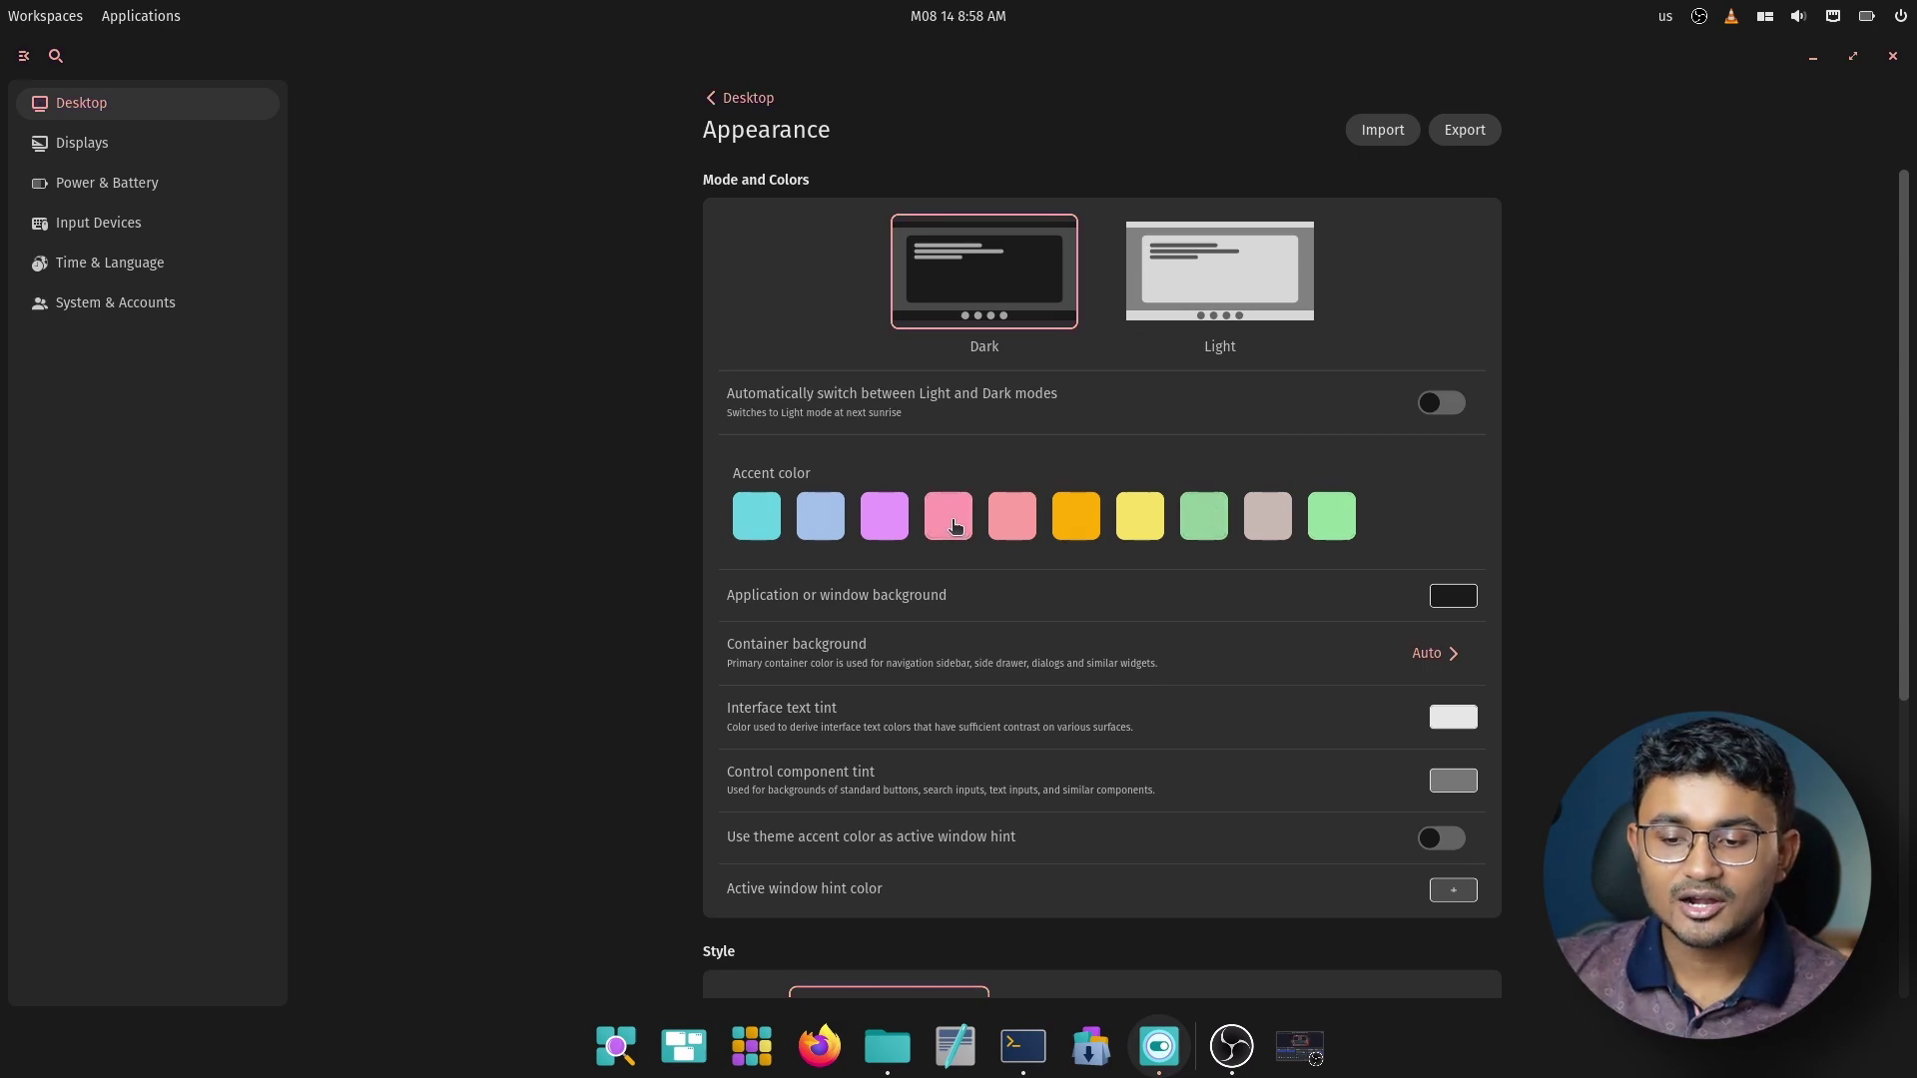
pyautogui.scroll(-1, 1374, 707)
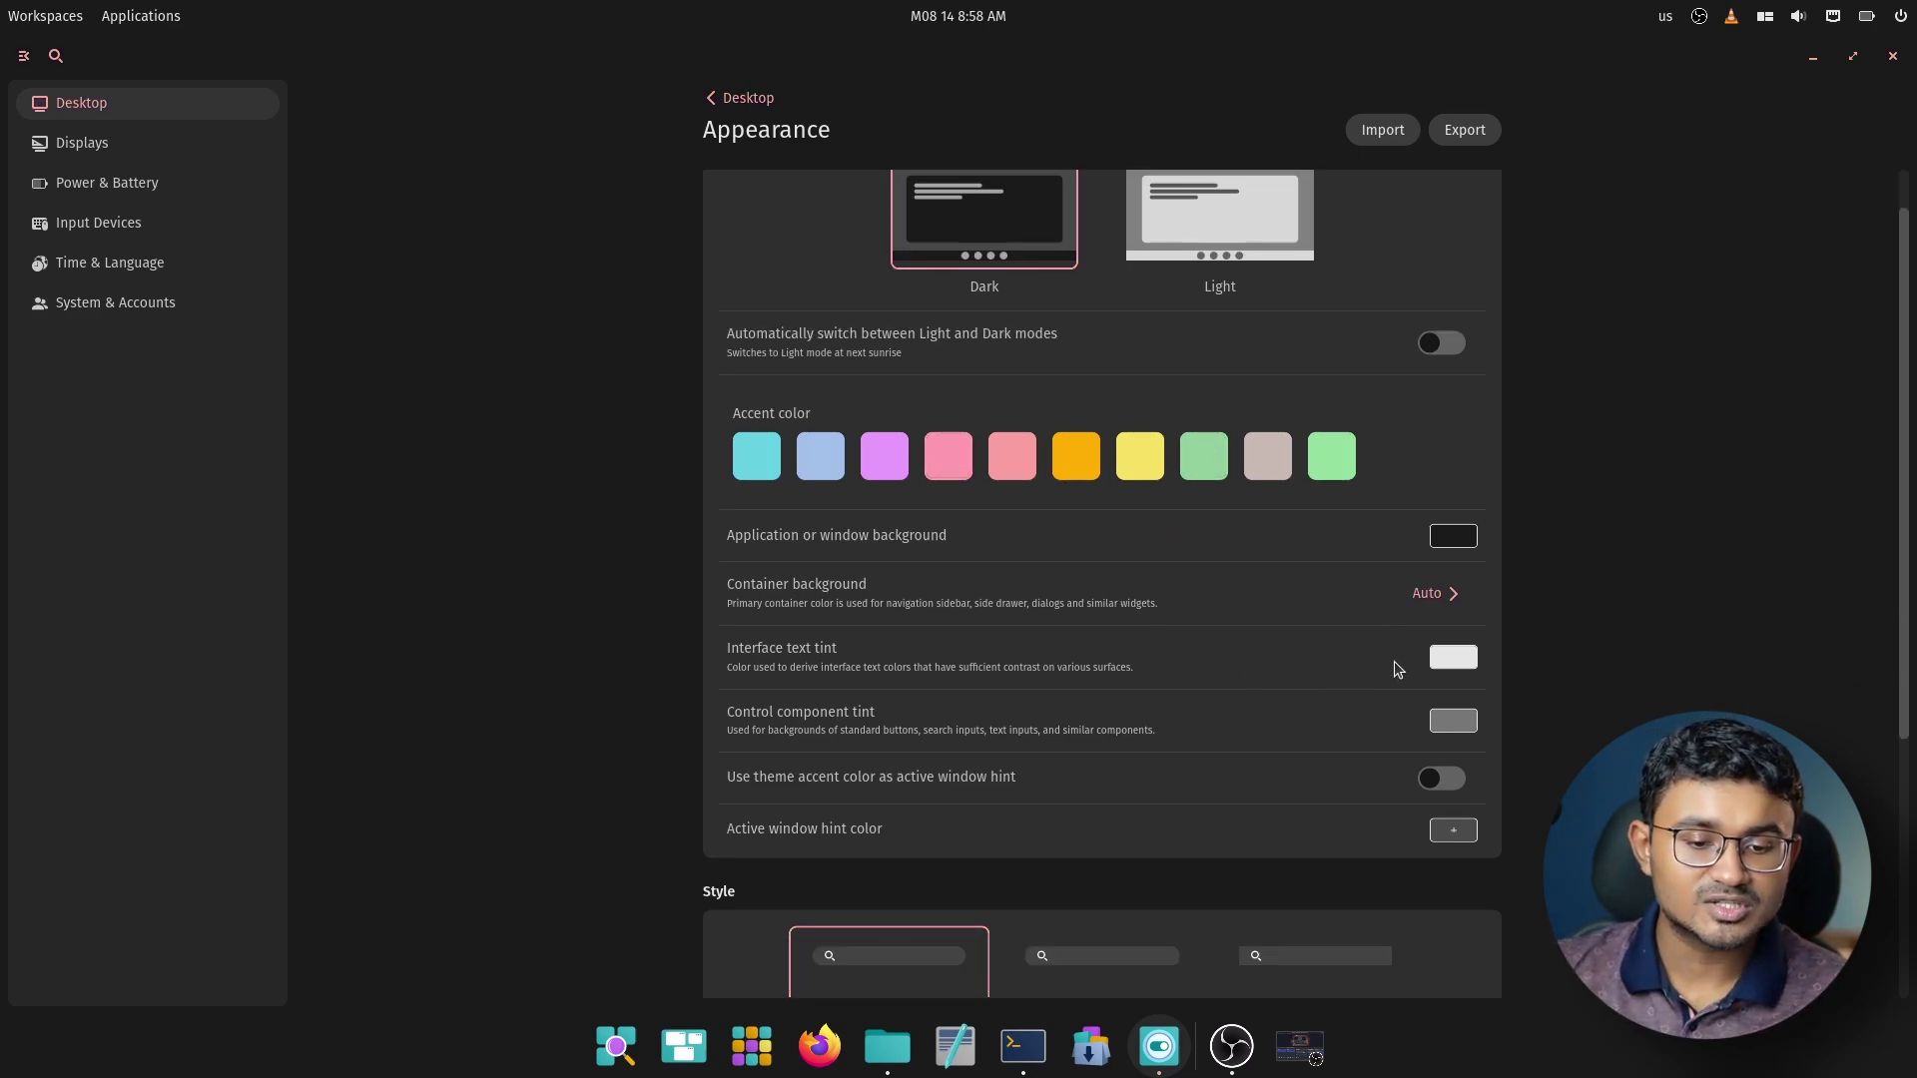
# Try several red, blue and grey shades for the application background
pyautogui.click(1451, 535)
pyautogui.click(1734, 292)
pyautogui.click(1698, 308)
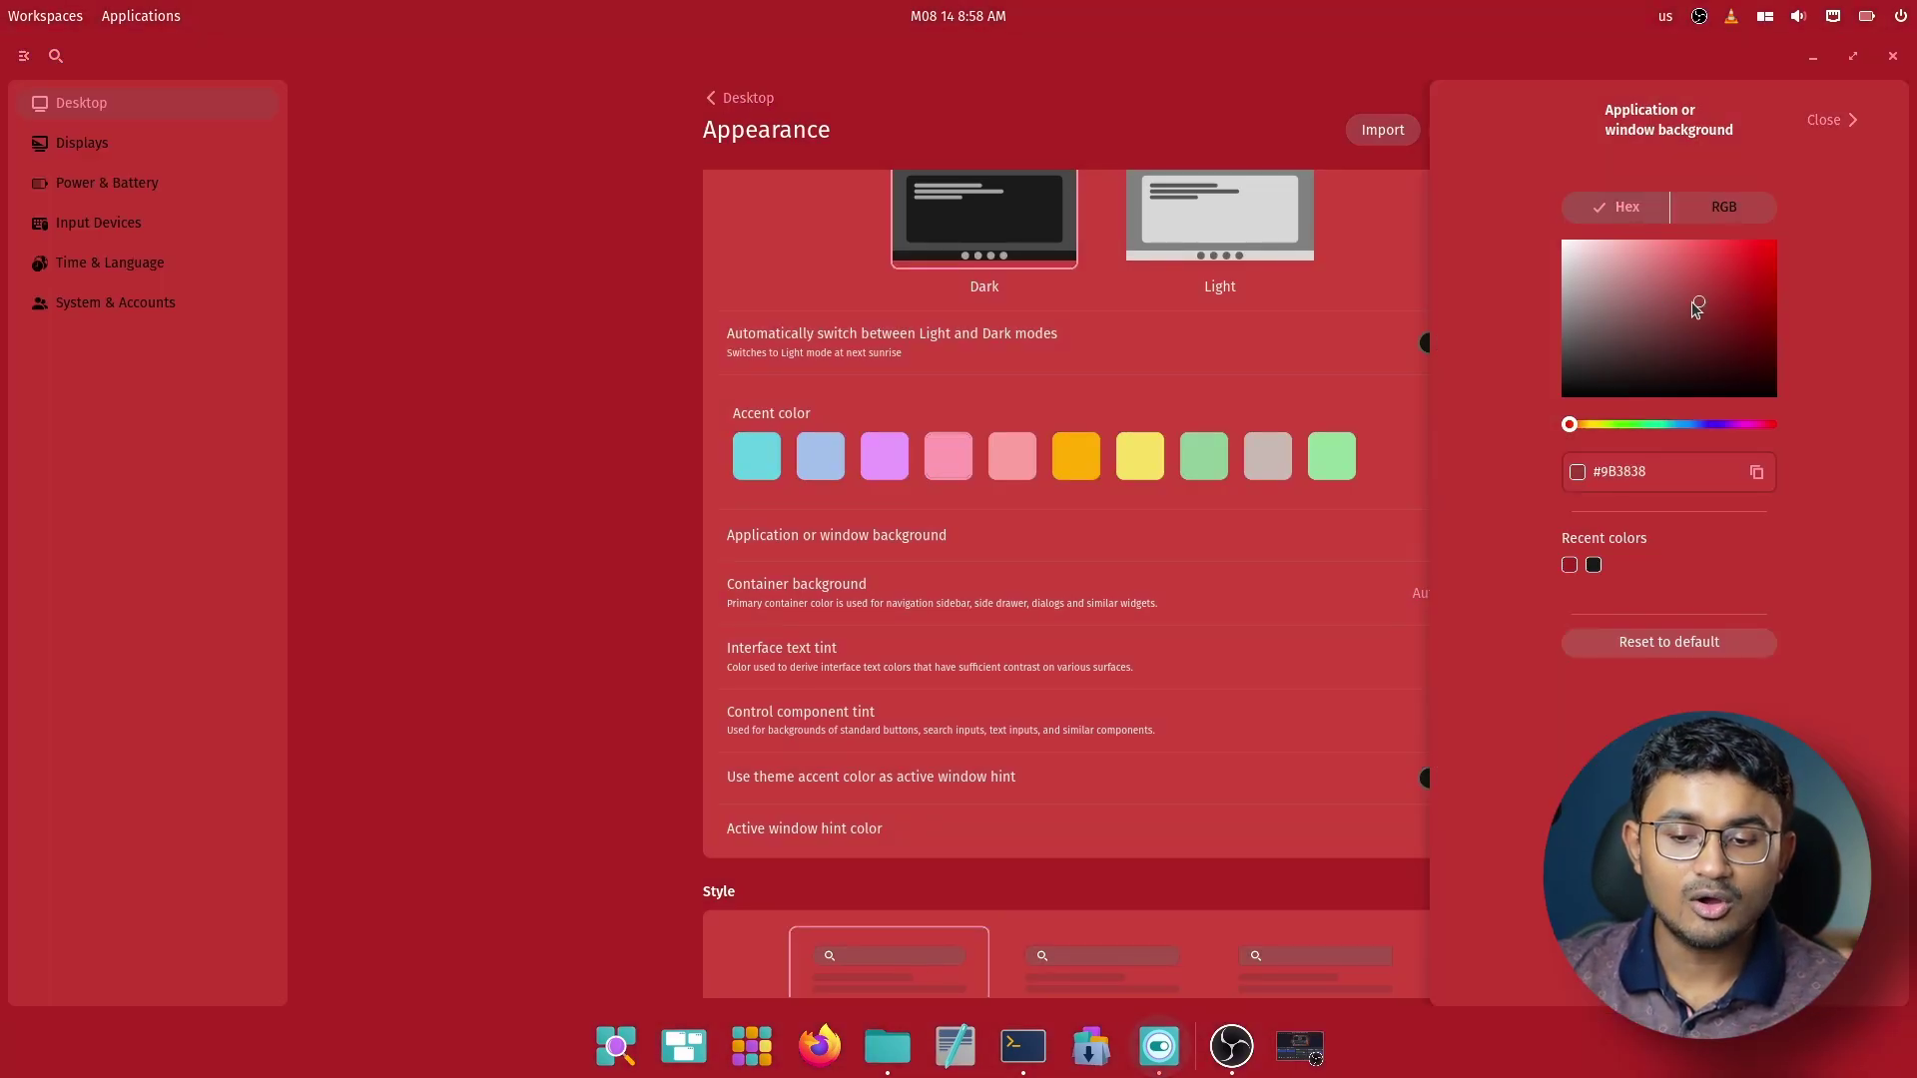
pyautogui.click(1638, 317)
pyautogui.click(1699, 373)
pyautogui.click(1691, 425)
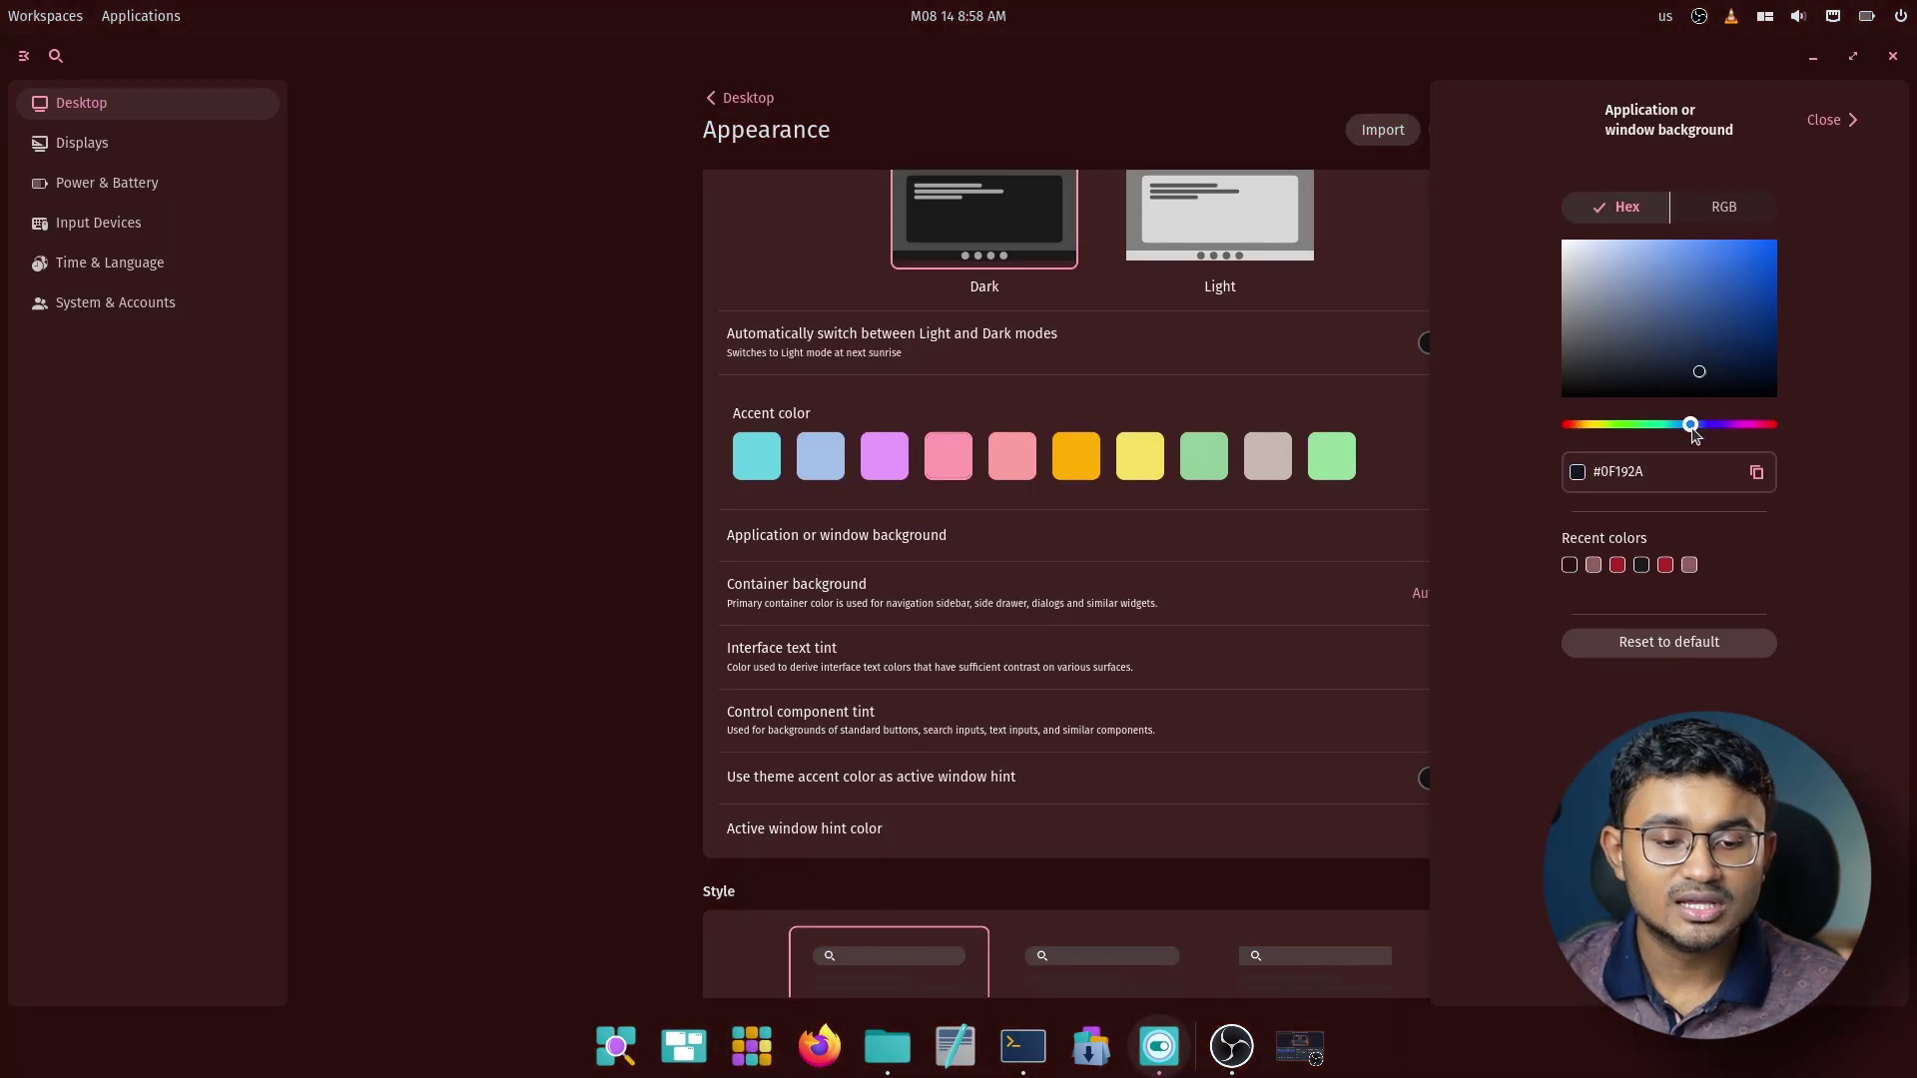
pyautogui.click(1683, 342)
pyautogui.click(1647, 392)
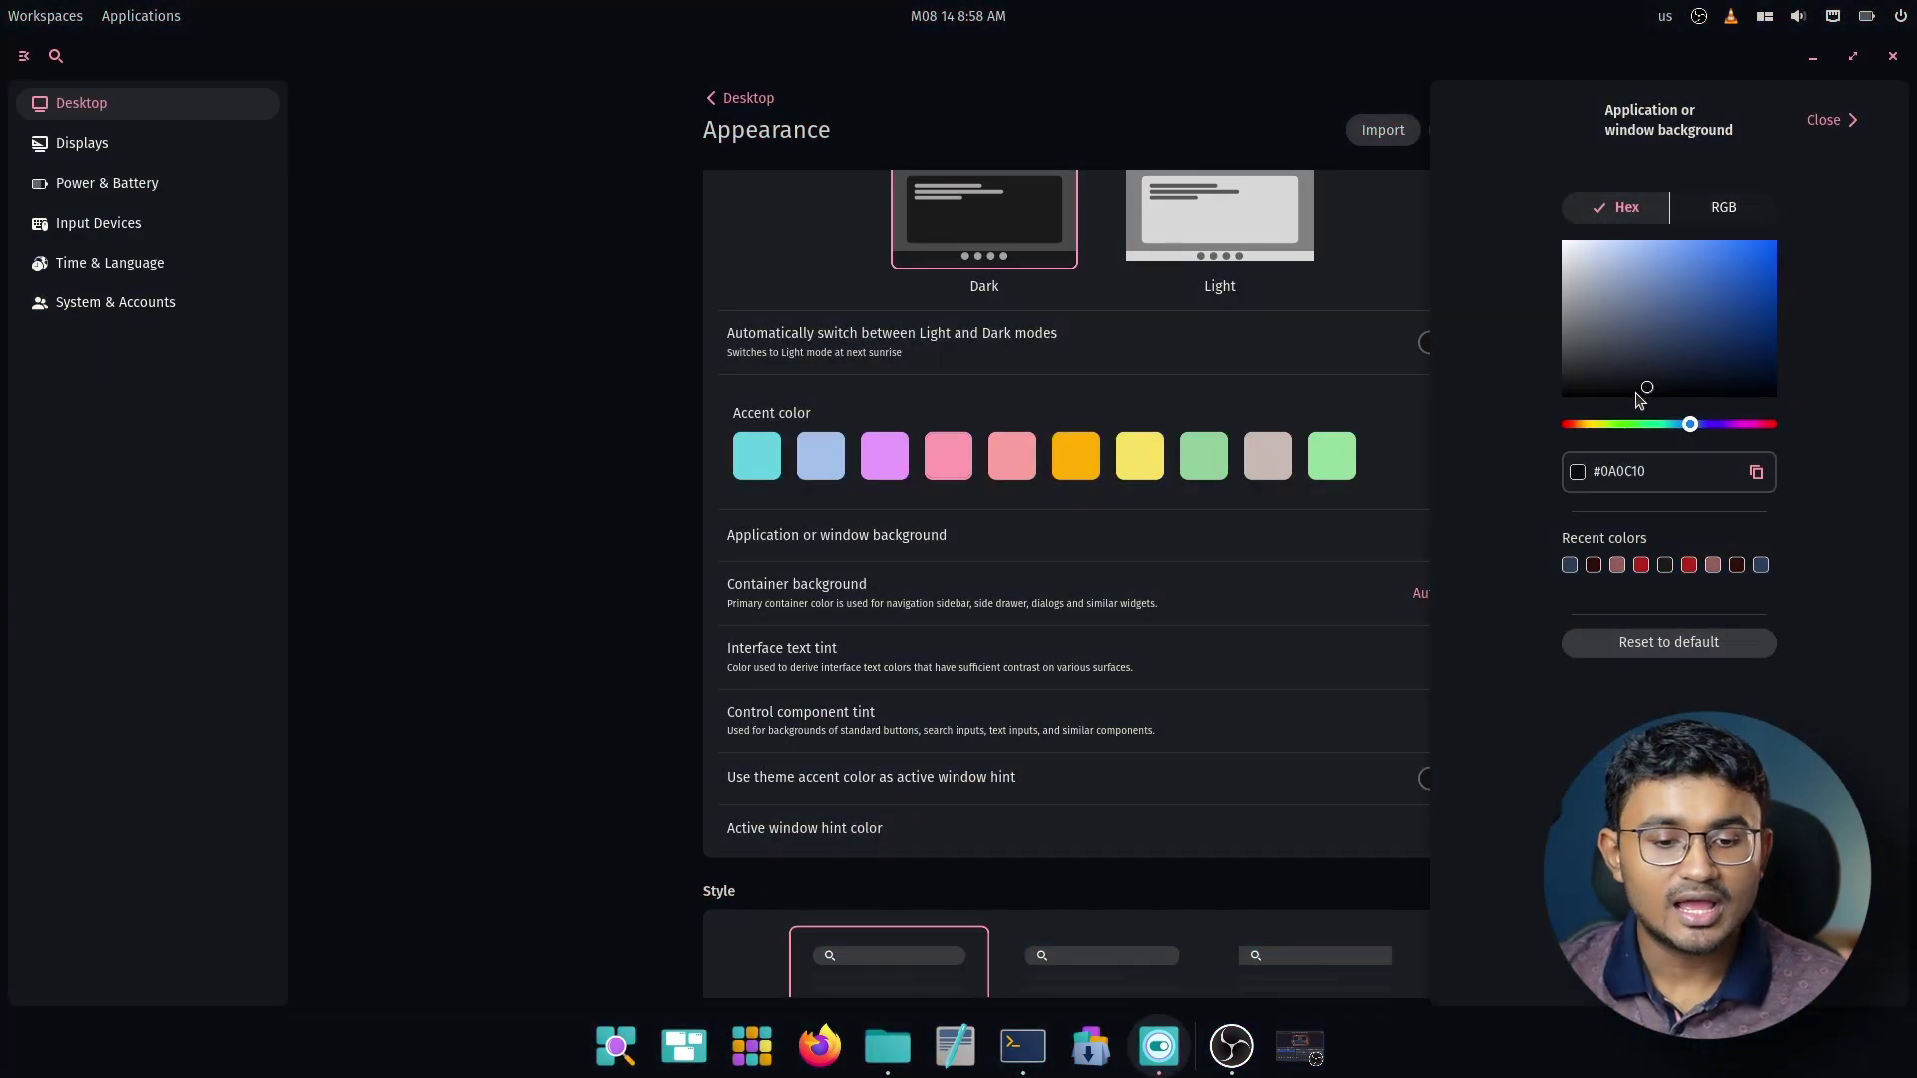
pyautogui.click(1615, 389)
pyautogui.click(1616, 385)
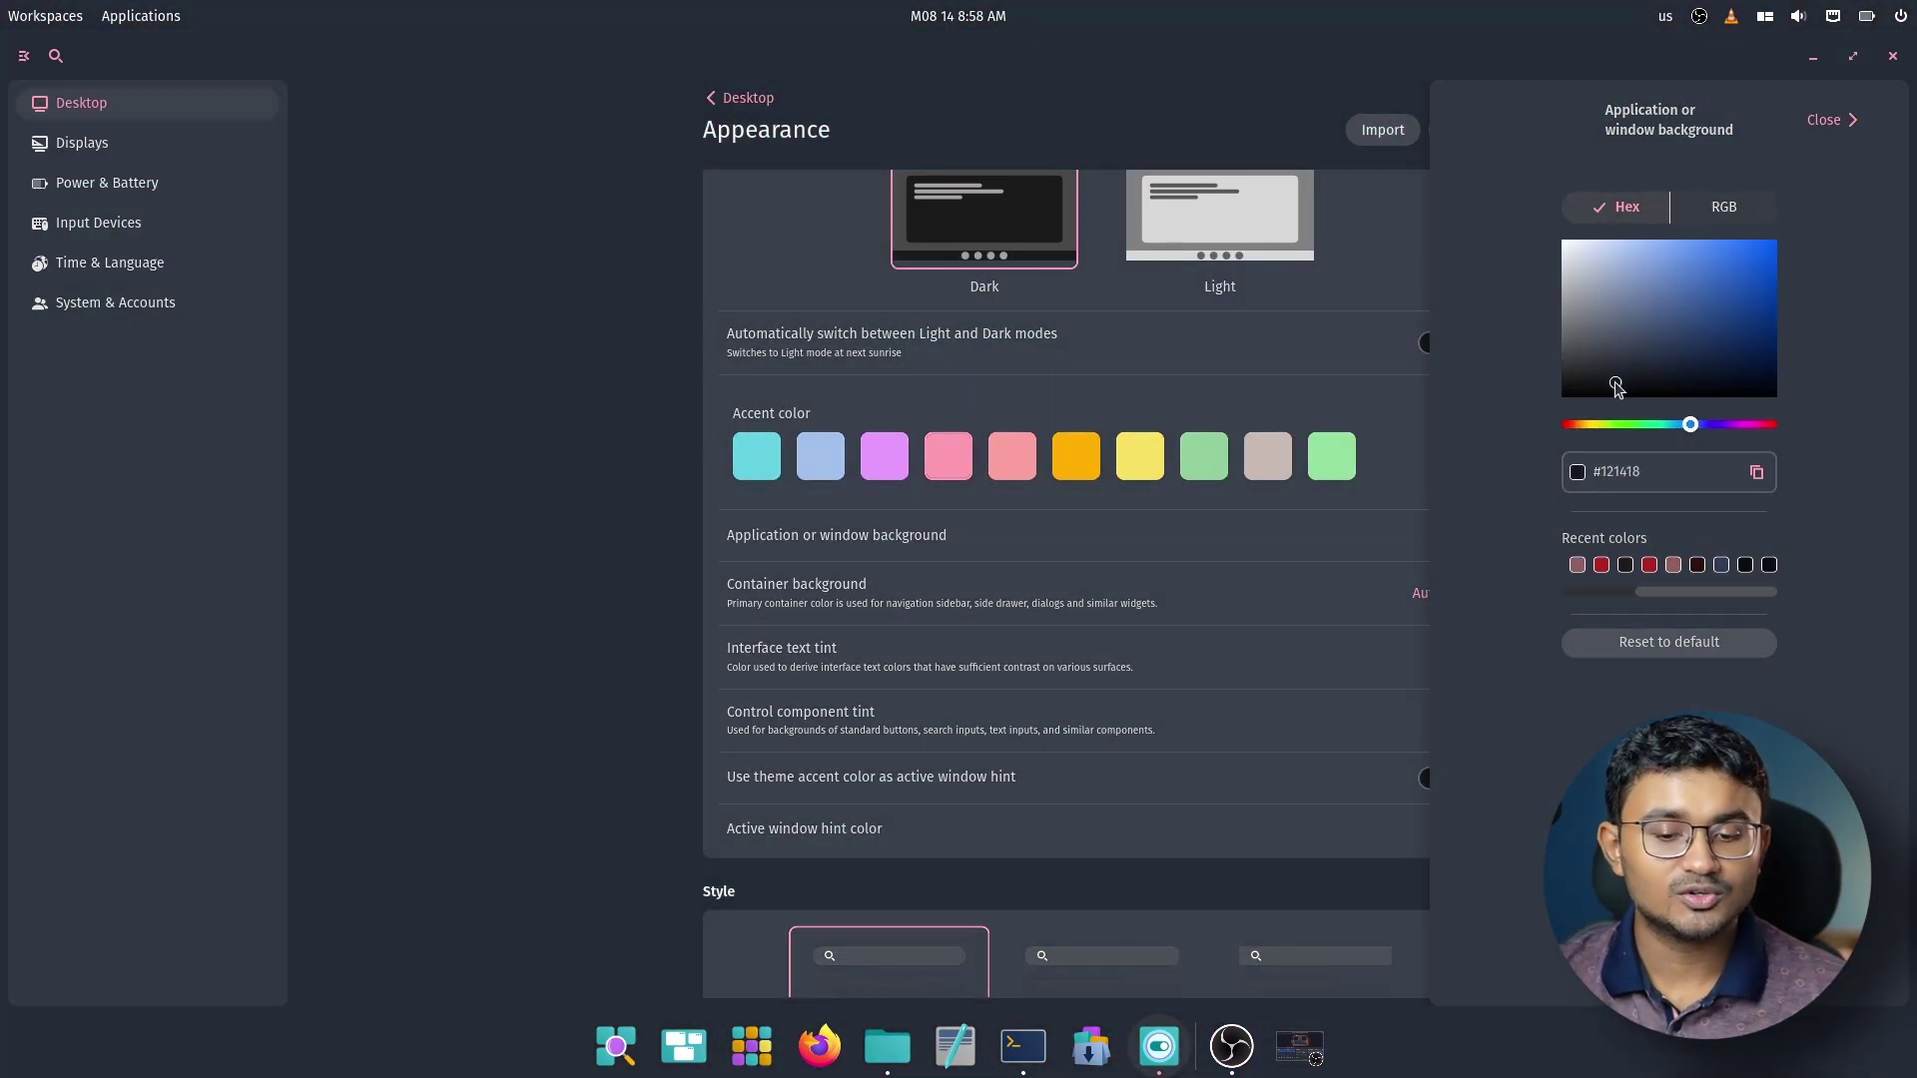
pyautogui.click(1846, 125)
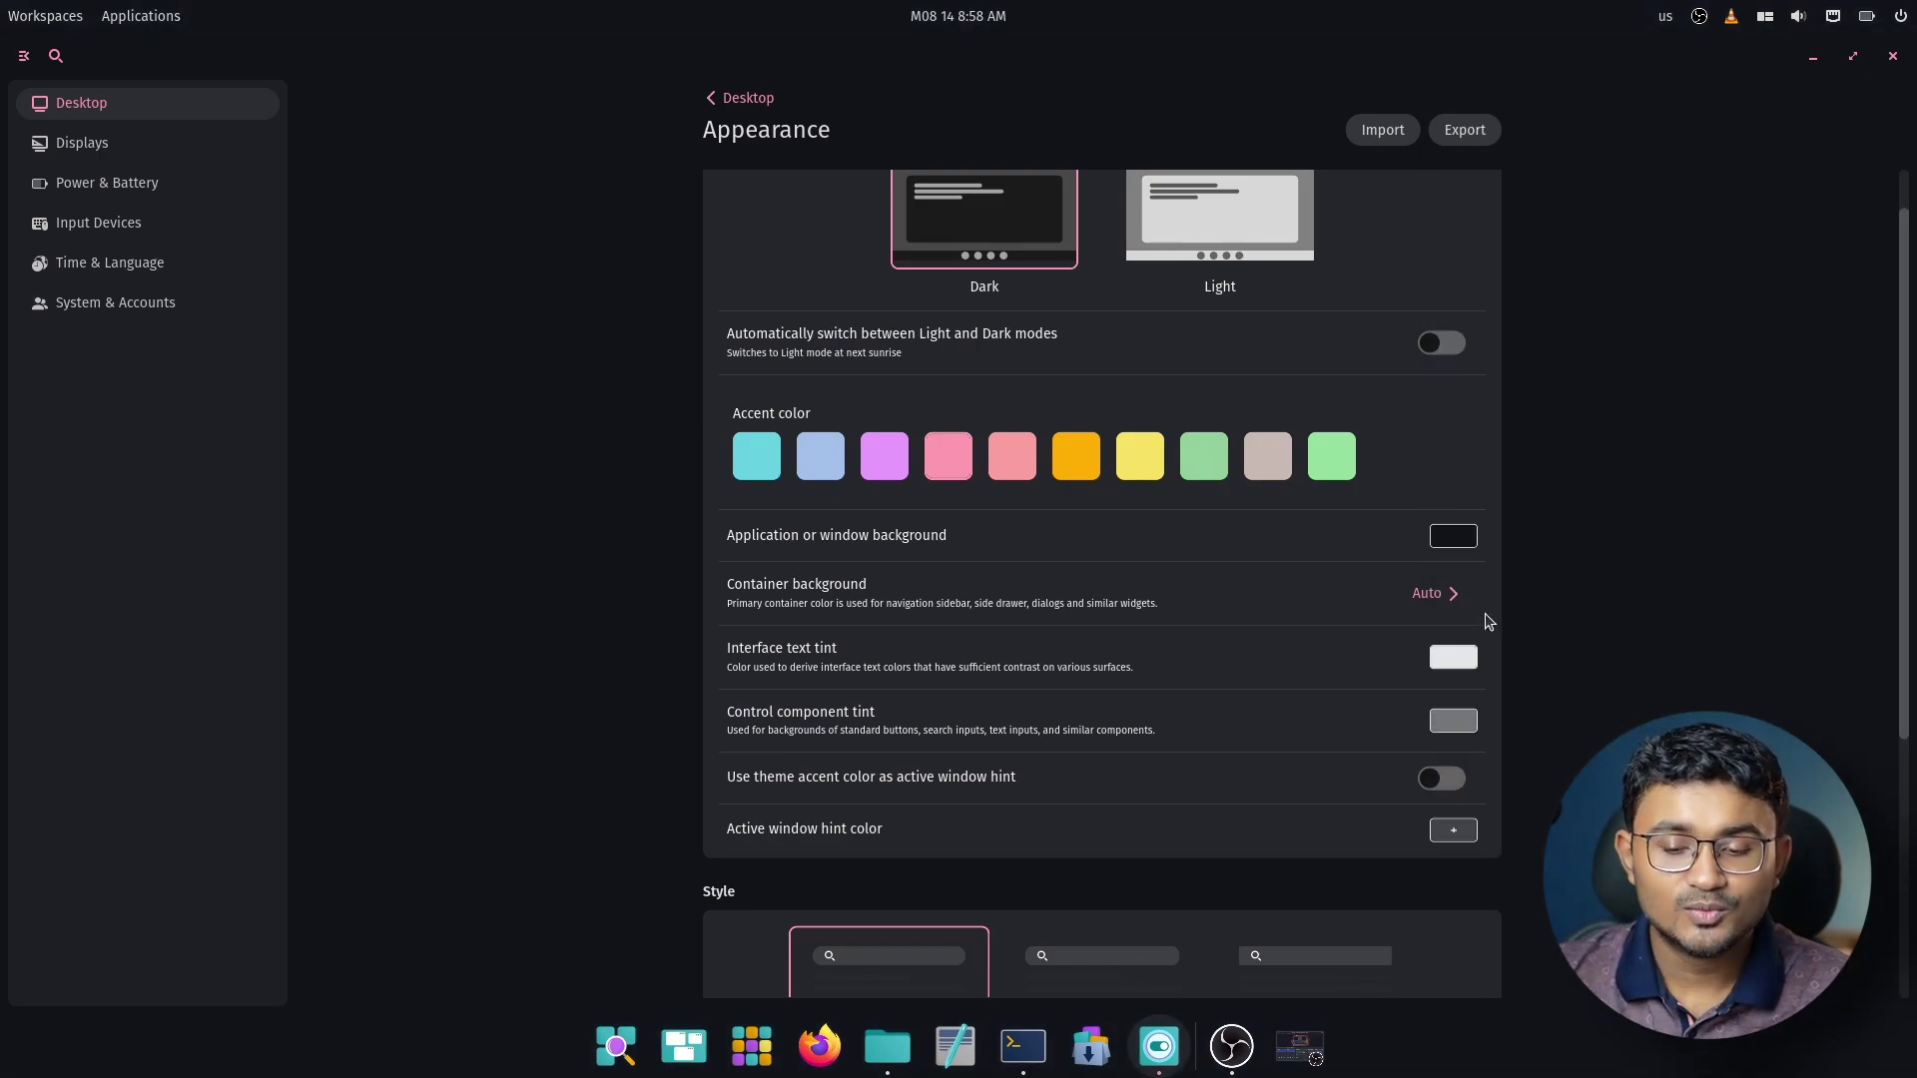
# Set the interface text tint to green #34D034
pyautogui.click(1448, 659)
pyautogui.moveTo(1710, 267); pyautogui.dragTo(1811, 256)
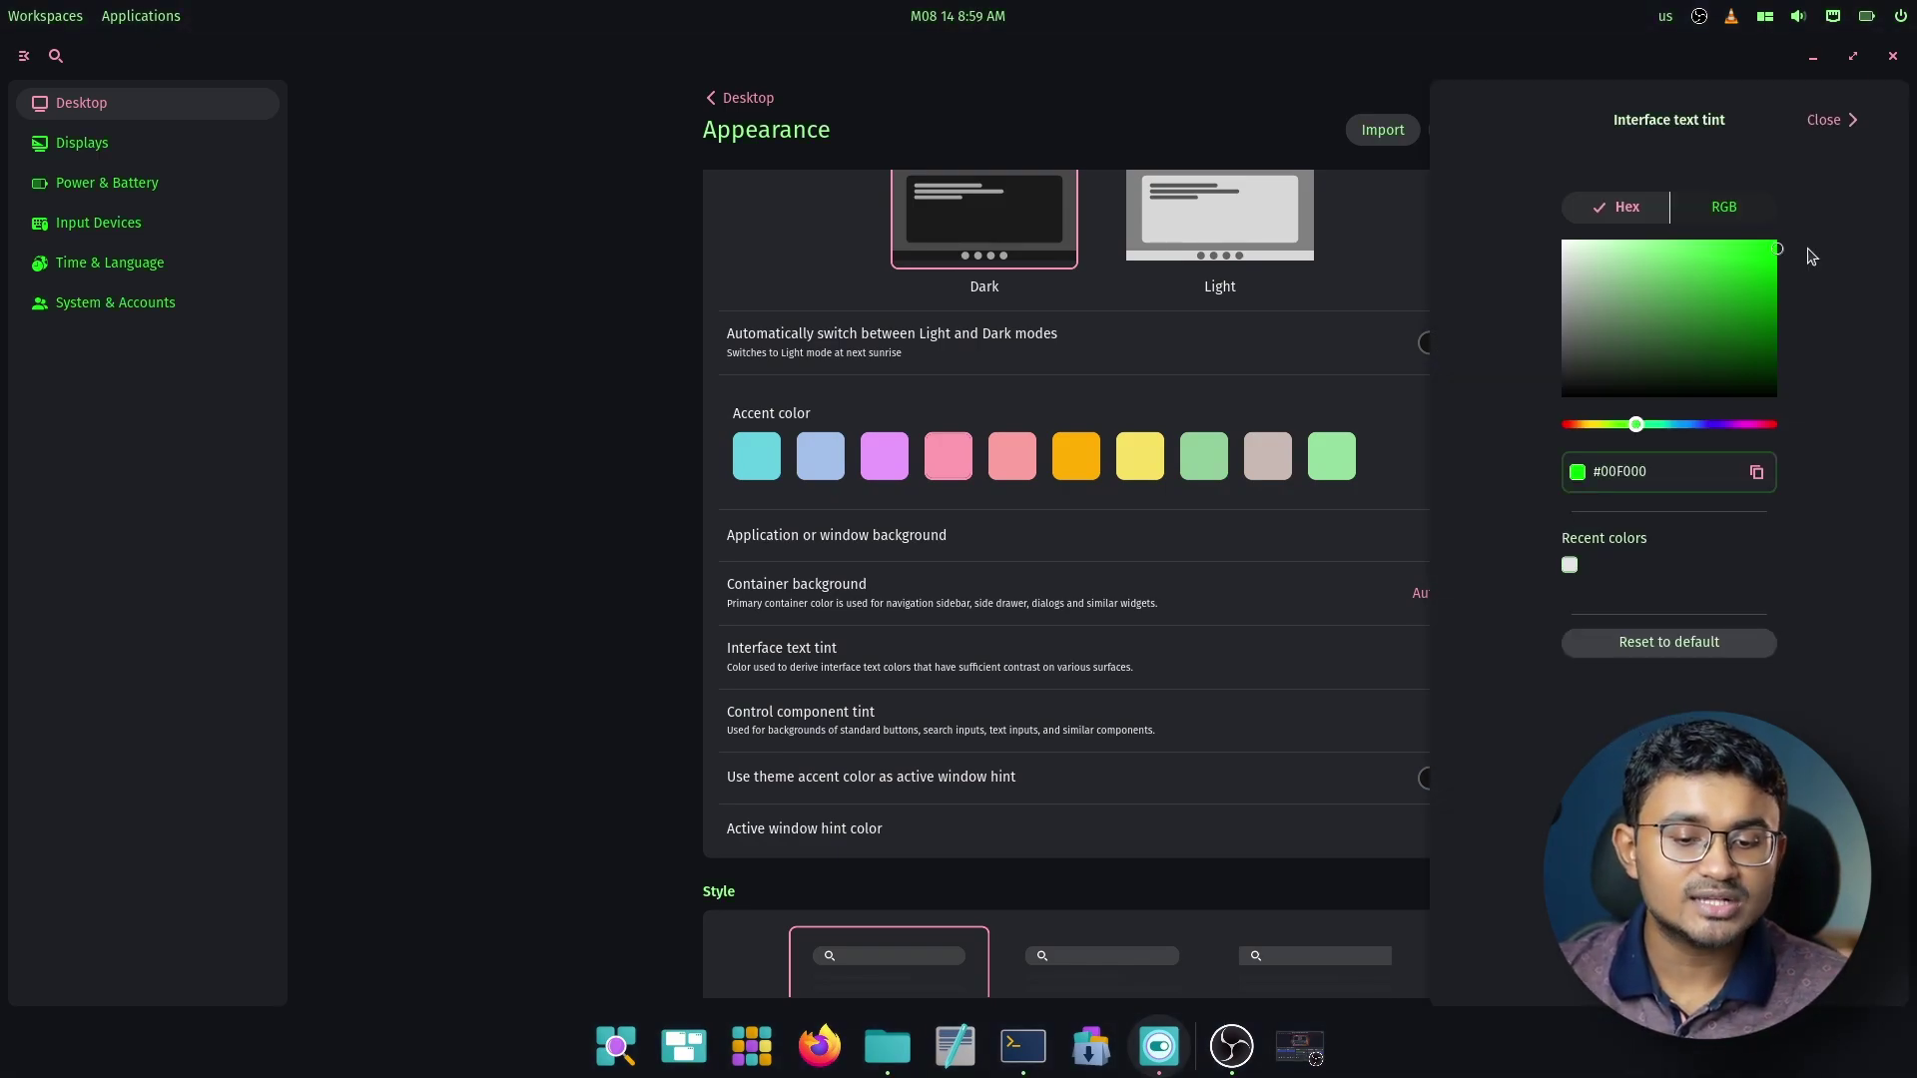
pyautogui.click(1723, 271)
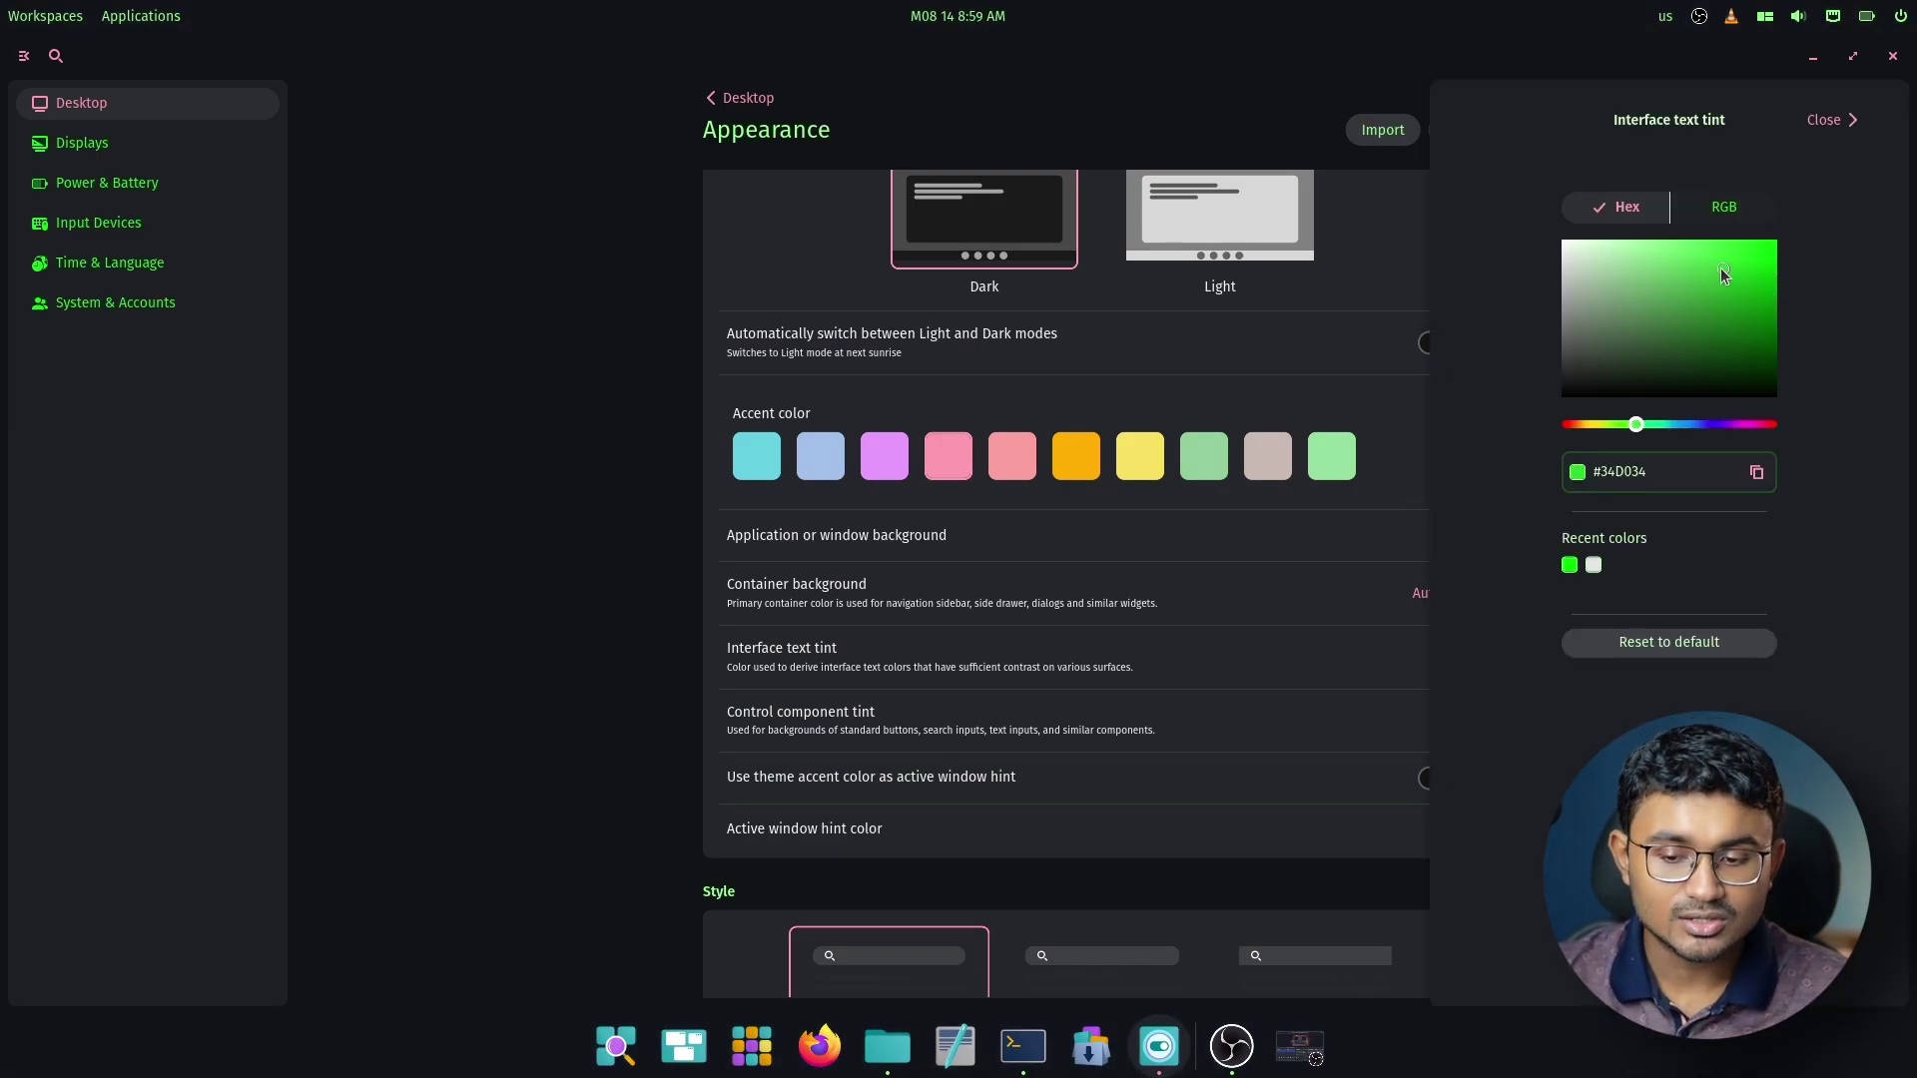
pyautogui.click(1835, 125)
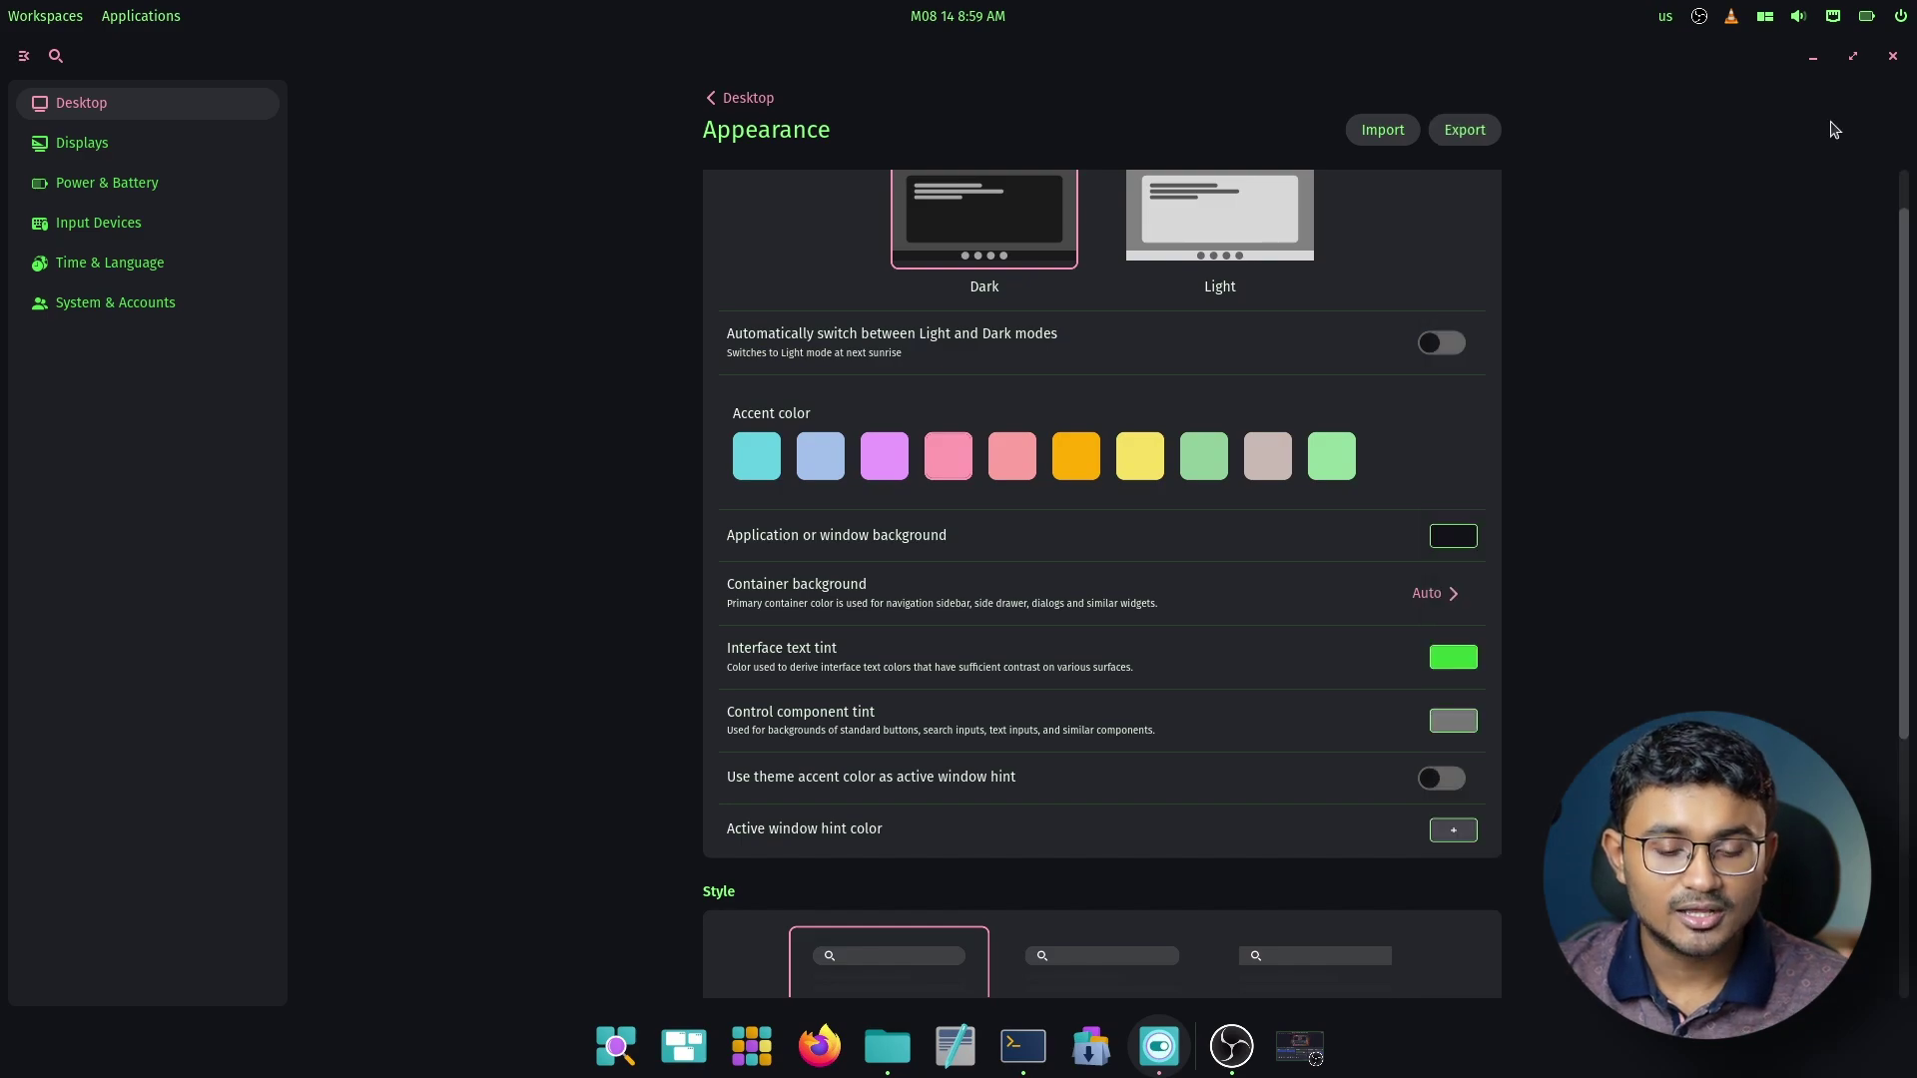
# Set the application background to navy #0B2D67 and restore Settings to its tile
pyautogui.click(1458, 540)
pyautogui.click(1645, 354)
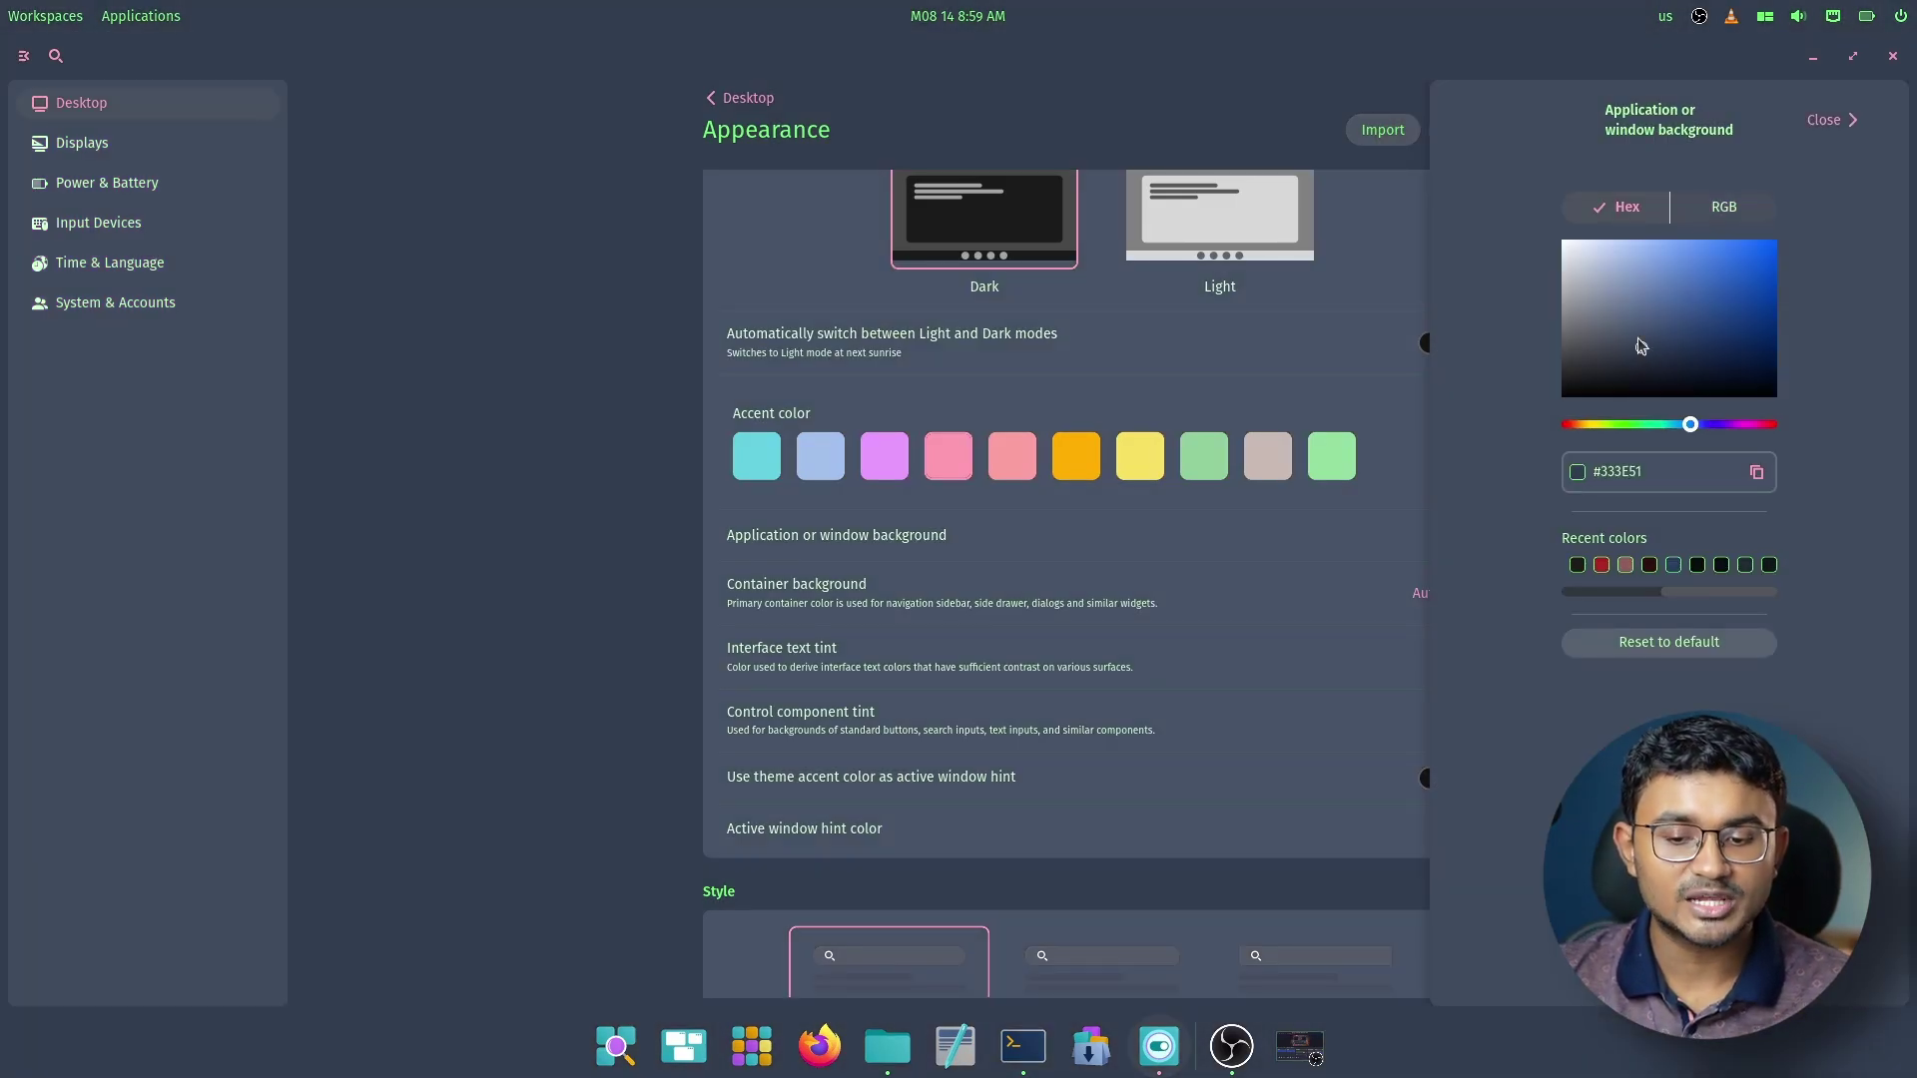
pyautogui.click(1612, 303)
pyautogui.click(1618, 324)
pyautogui.click(1738, 350)
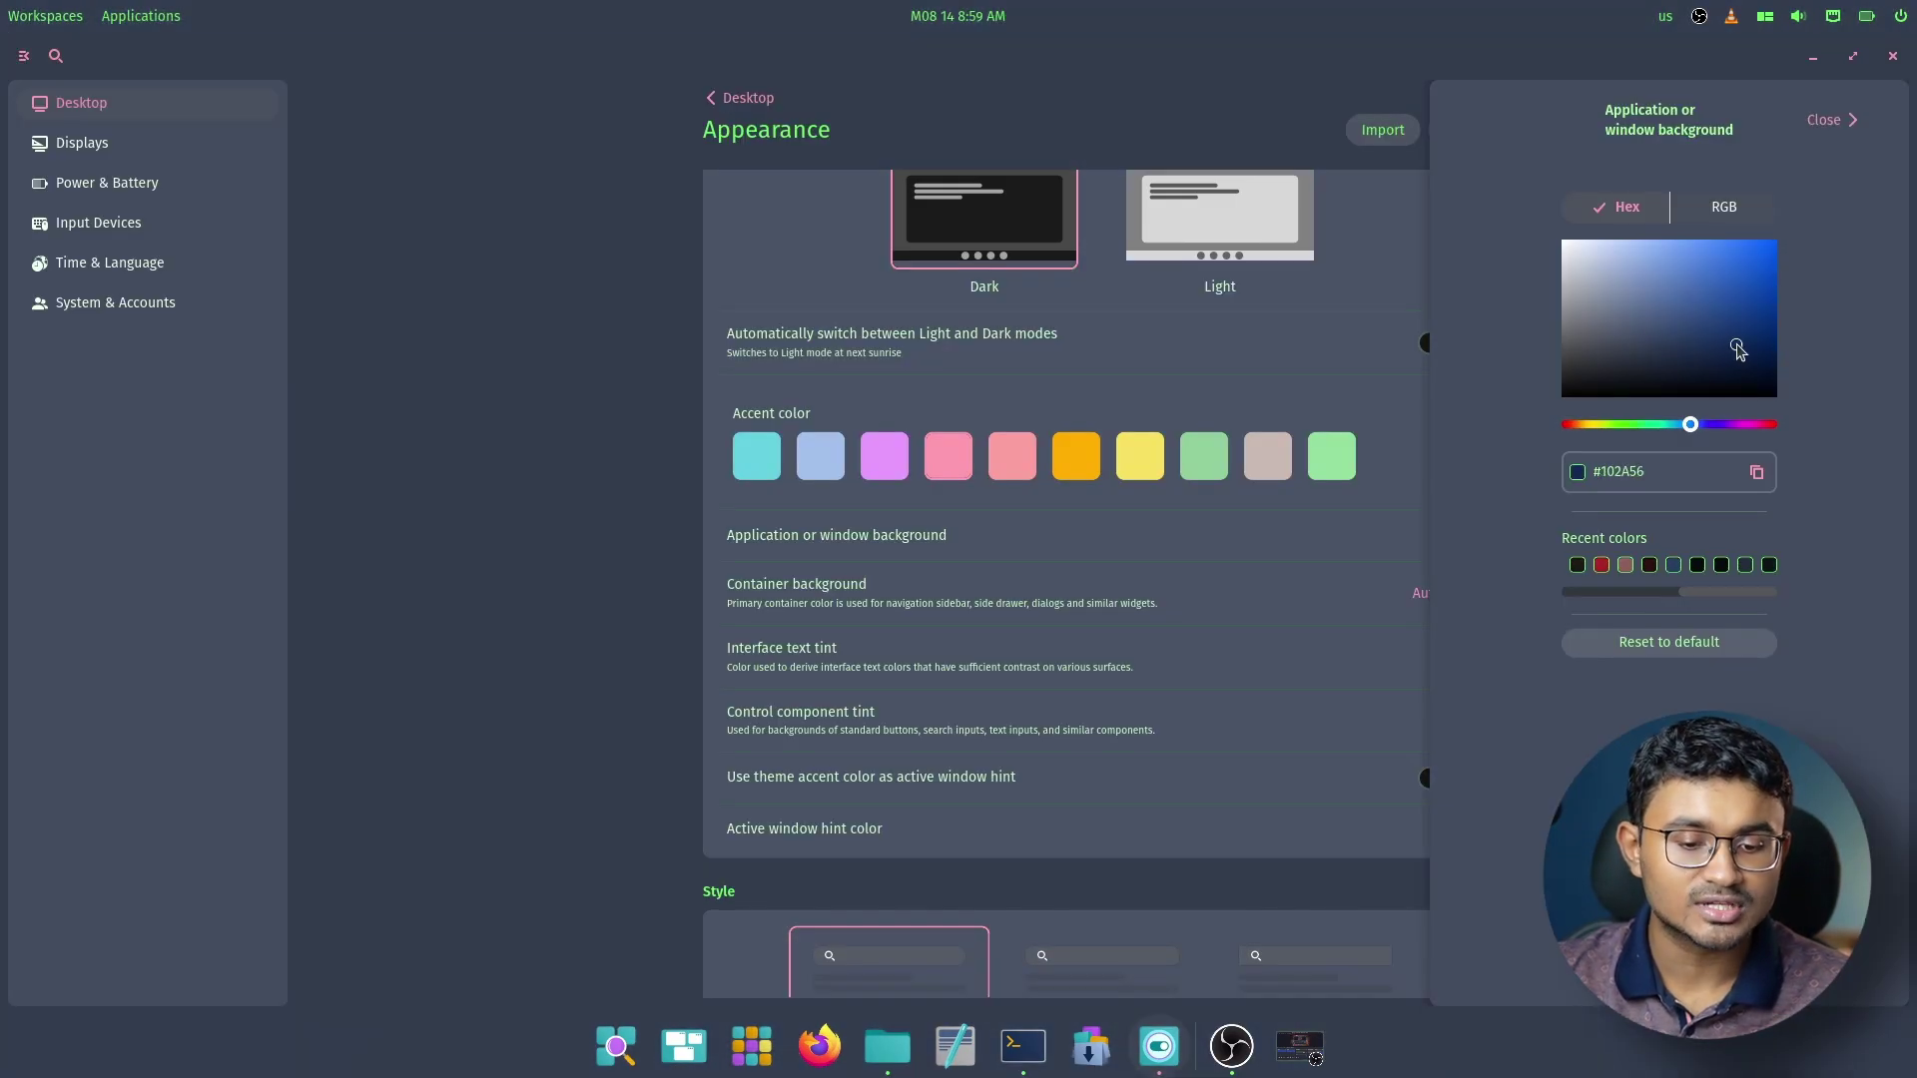
pyautogui.click(1689, 365)
pyautogui.click(1664, 400)
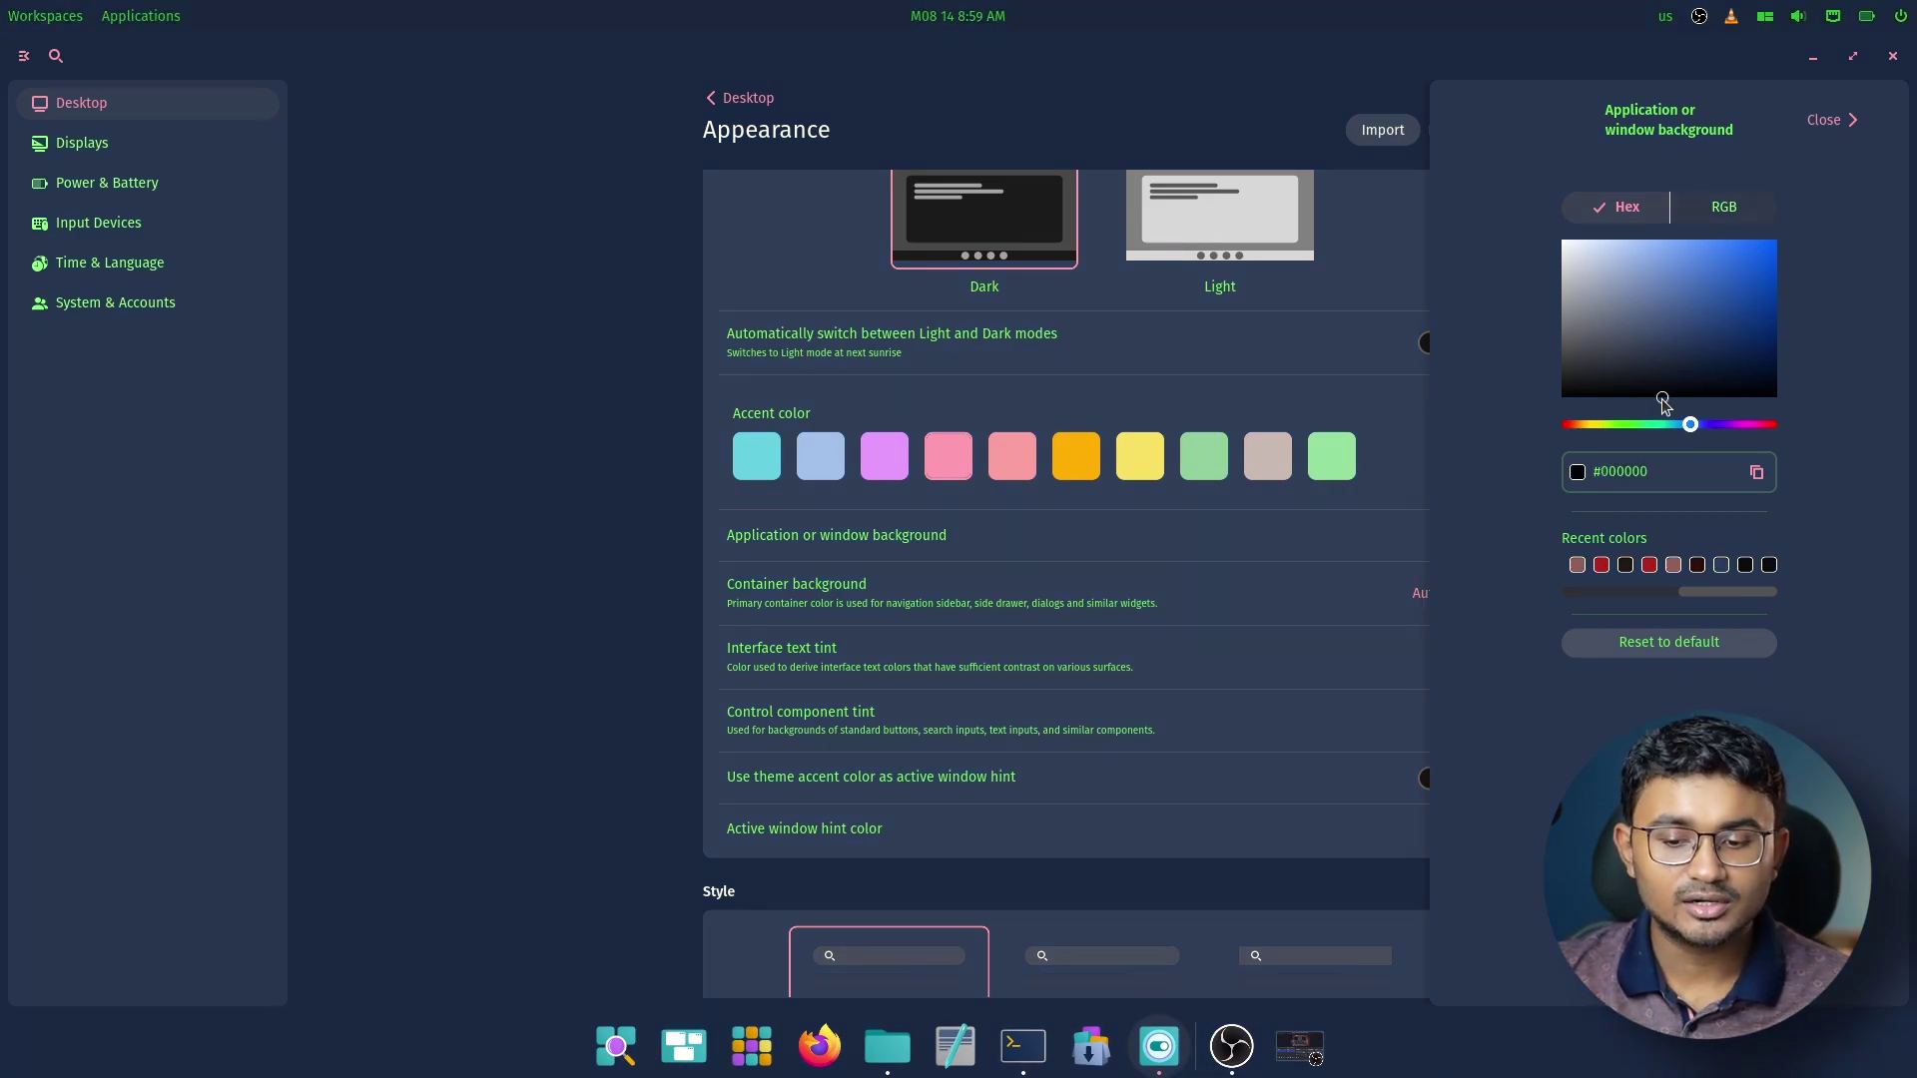
pyautogui.click(1617, 278)
pyautogui.click(1609, 257)
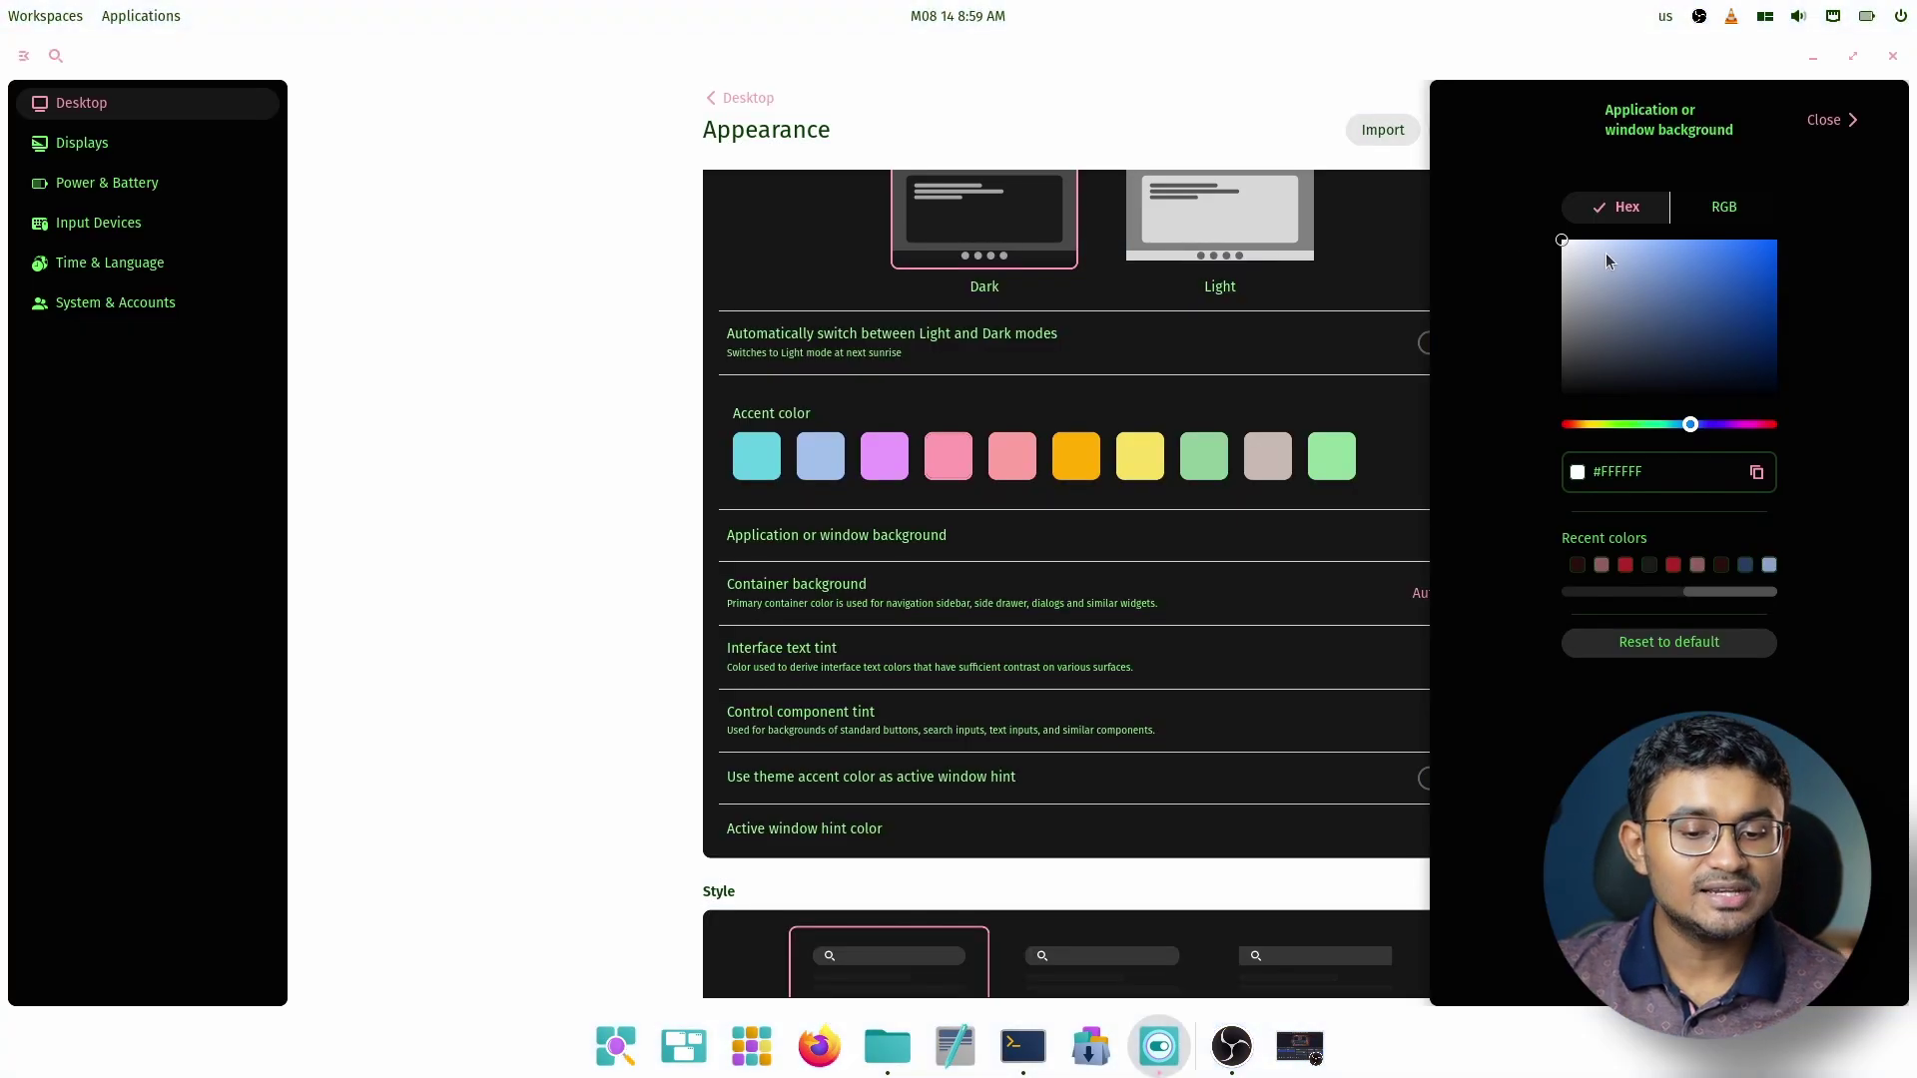
pyautogui.click(1754, 263)
pyautogui.click(1755, 333)
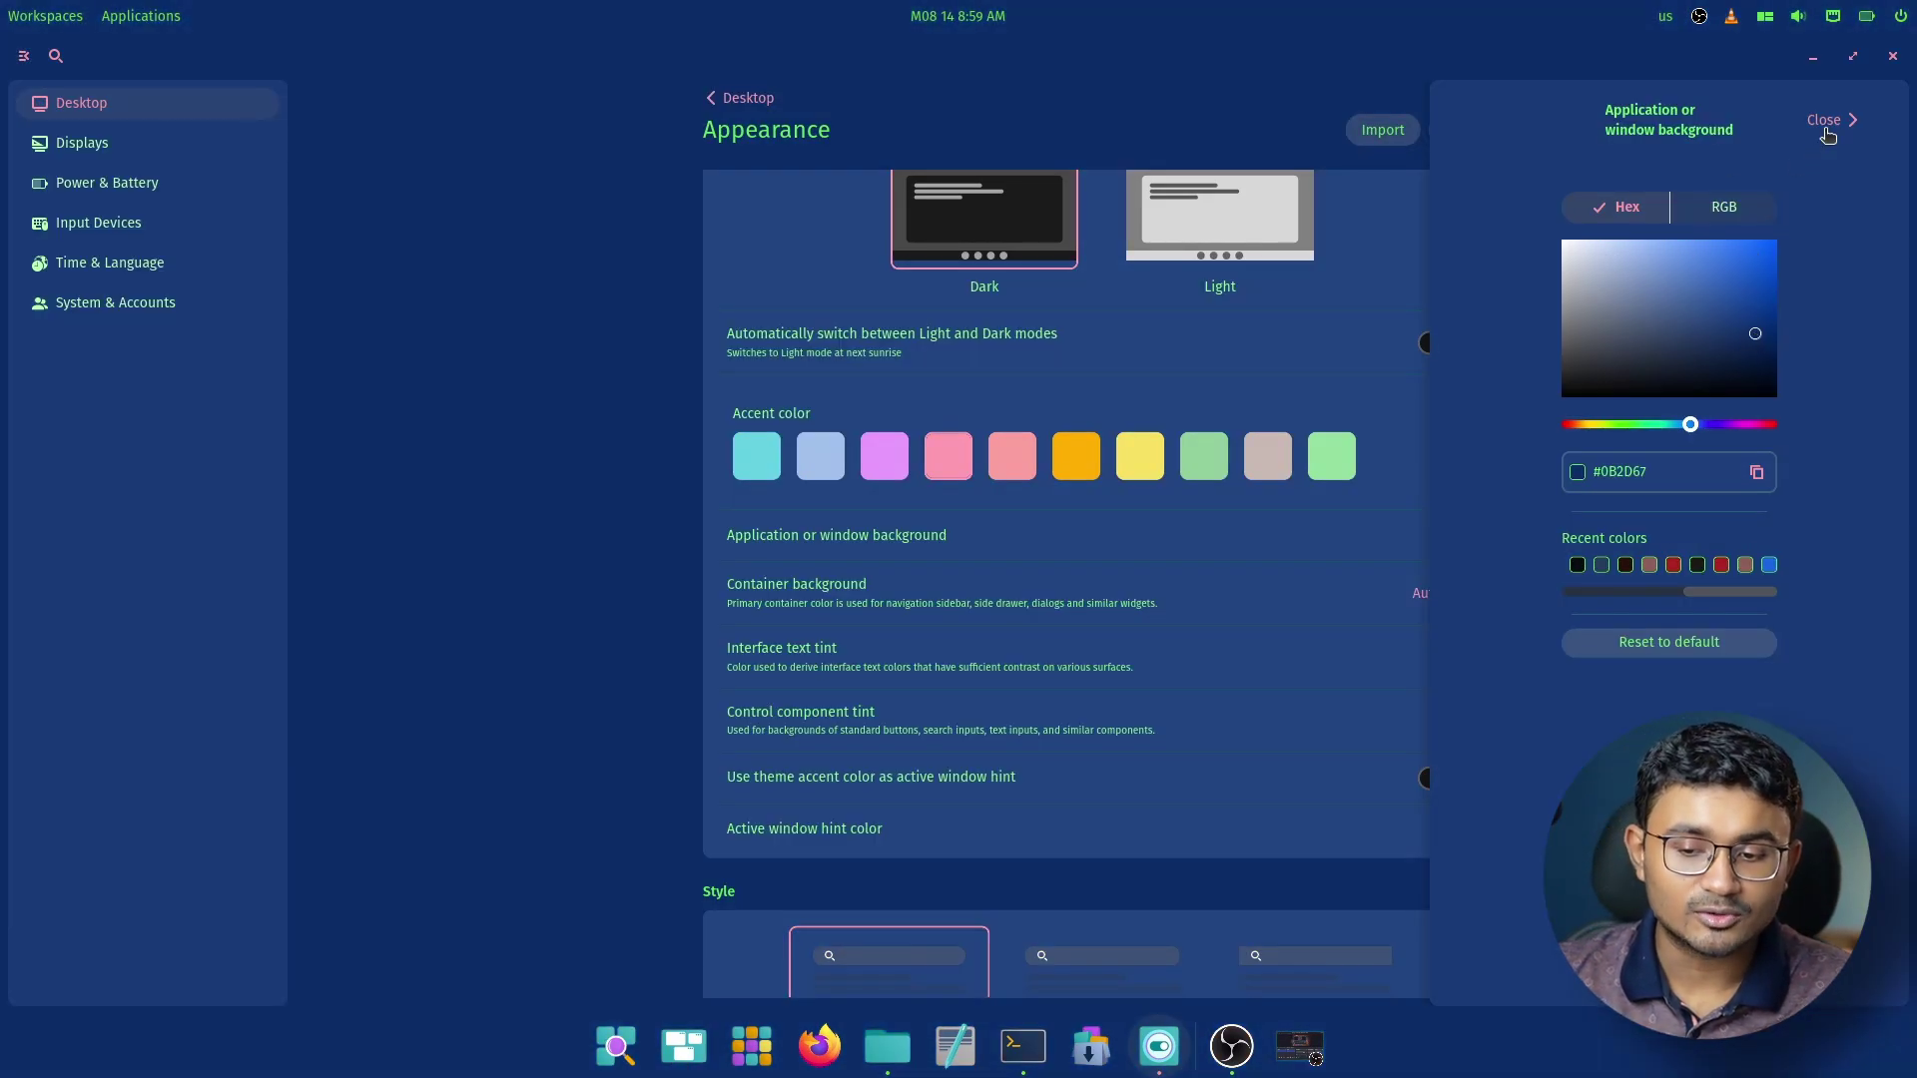
pyautogui.click(1826, 140)
pyautogui.click(1853, 57)
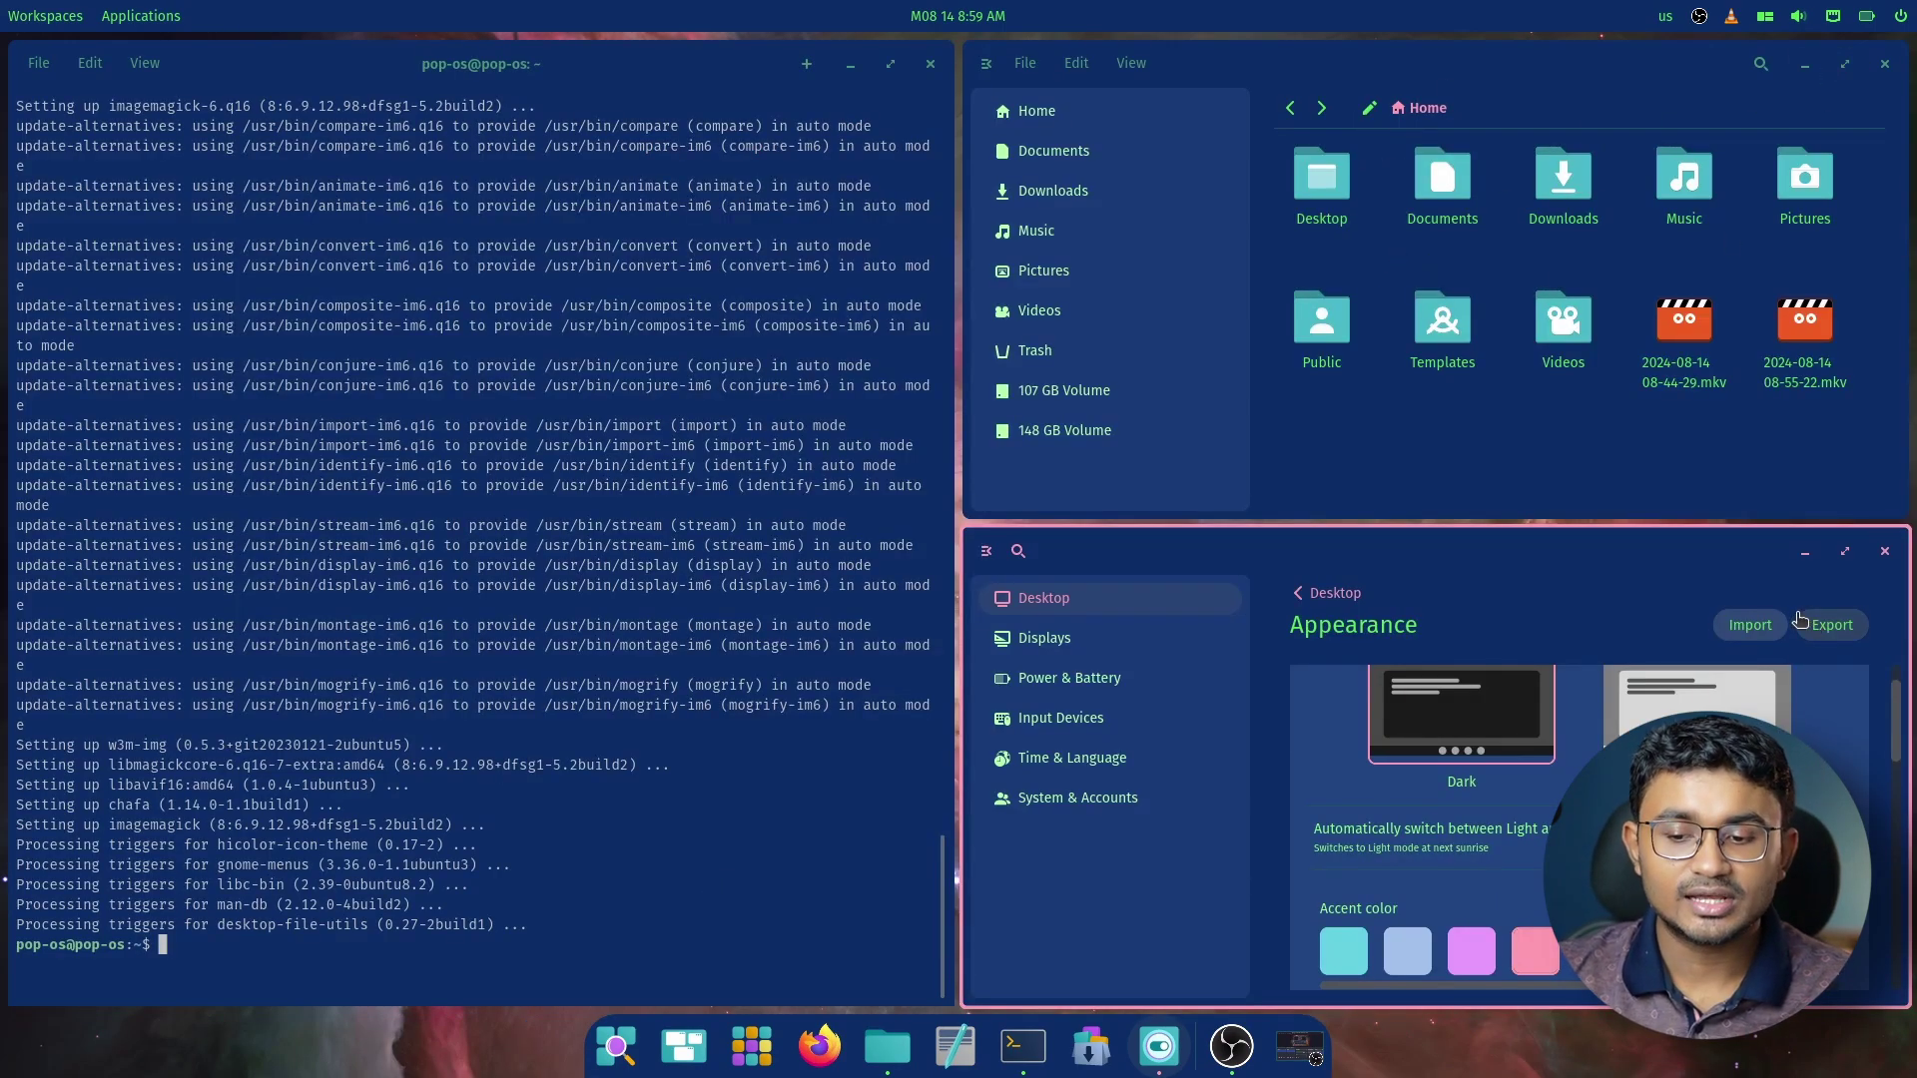
# Switch windows to floating and reset the Appearance colours to the defaults
pyautogui.click(1764, 16)
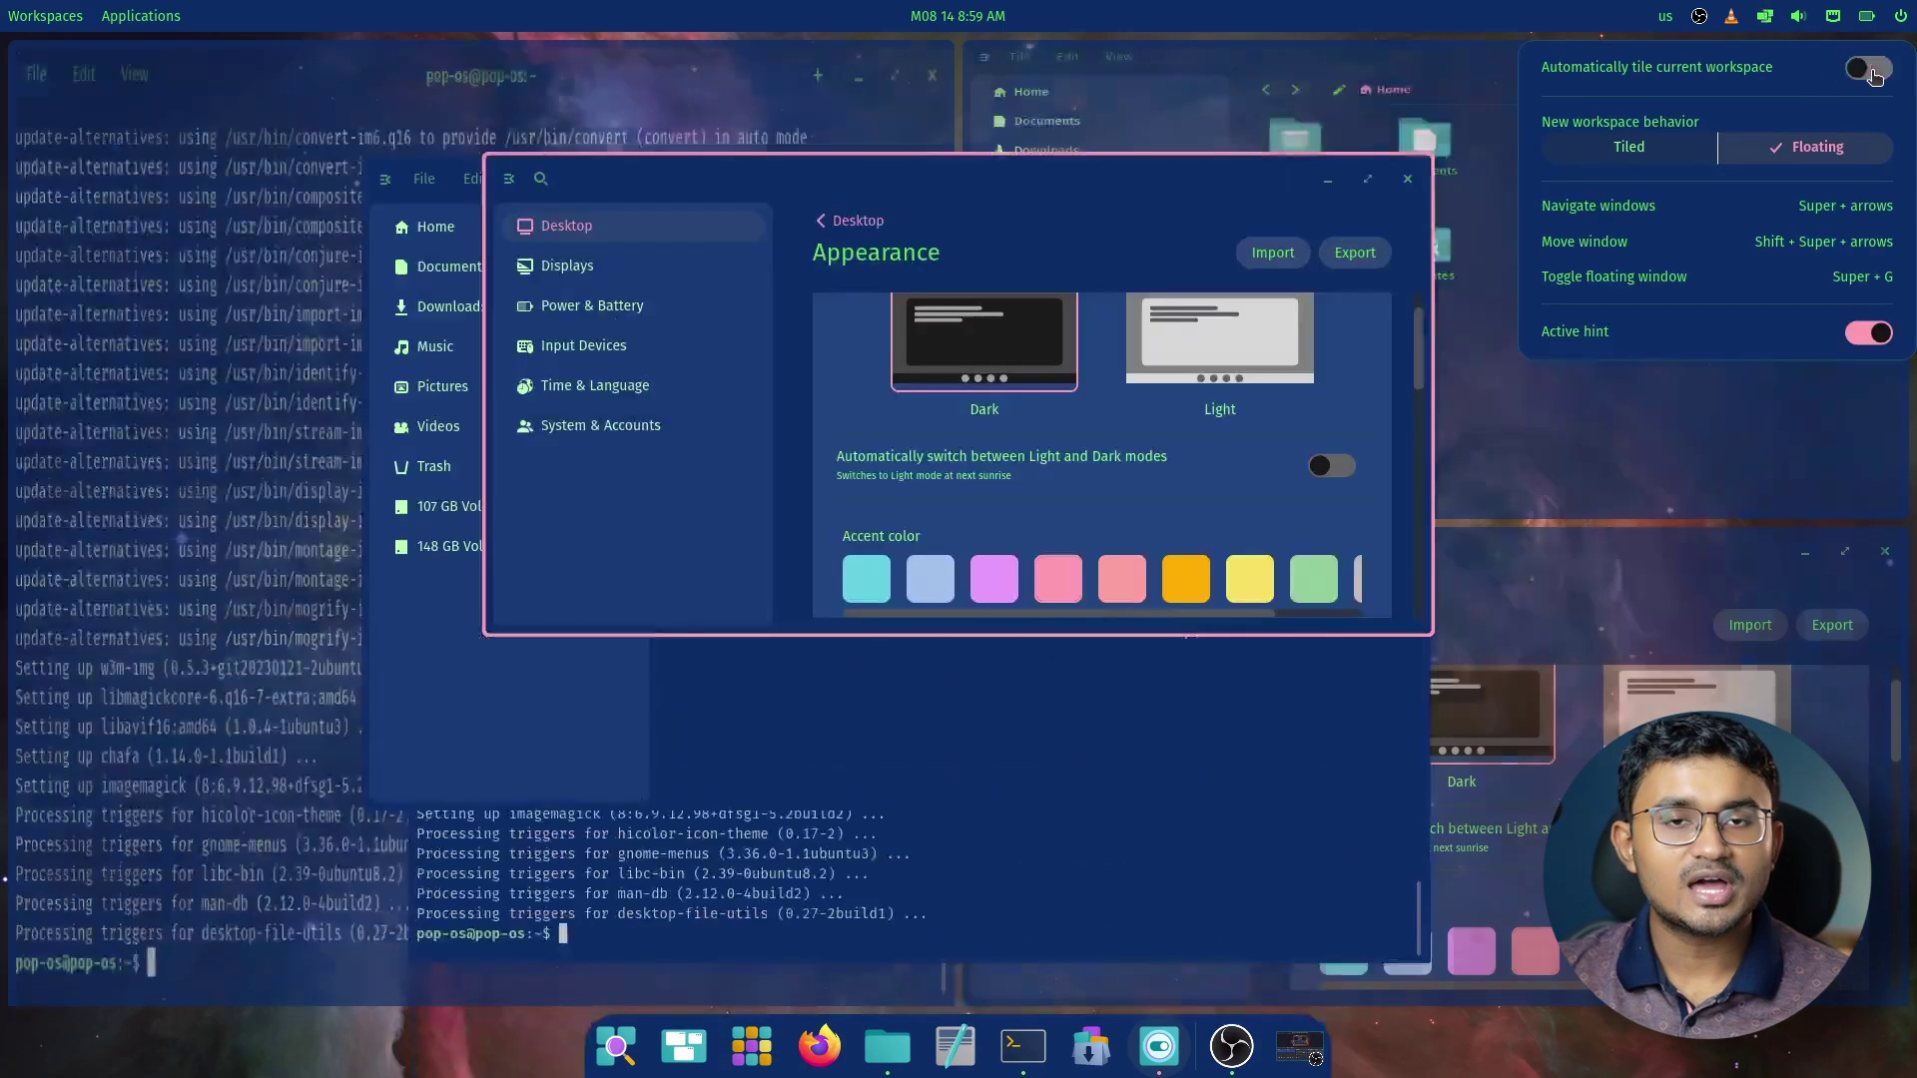
pyautogui.click(1814, 141)
pyautogui.click(1197, 205)
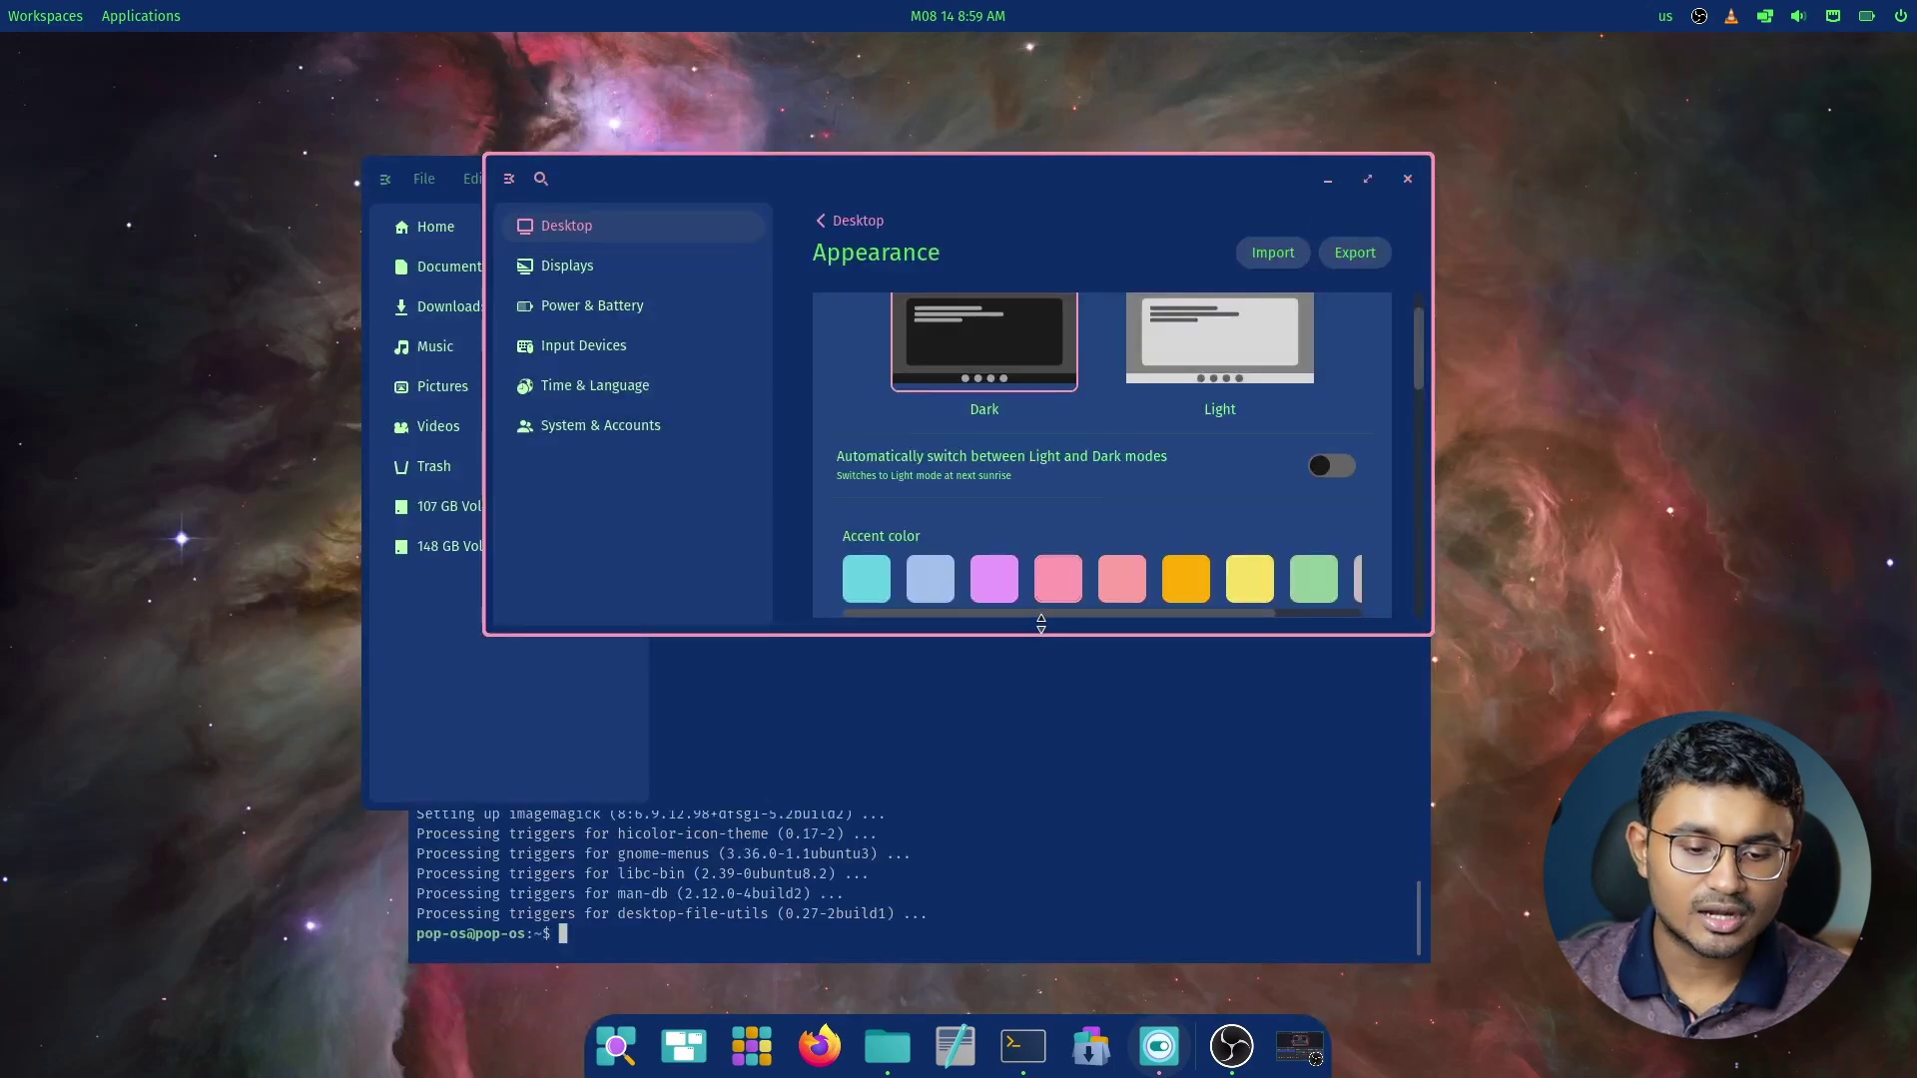
pyautogui.moveTo(1041, 624); pyautogui.dragTo(1041, 913)
pyautogui.scroll(-8, 1095, 834)
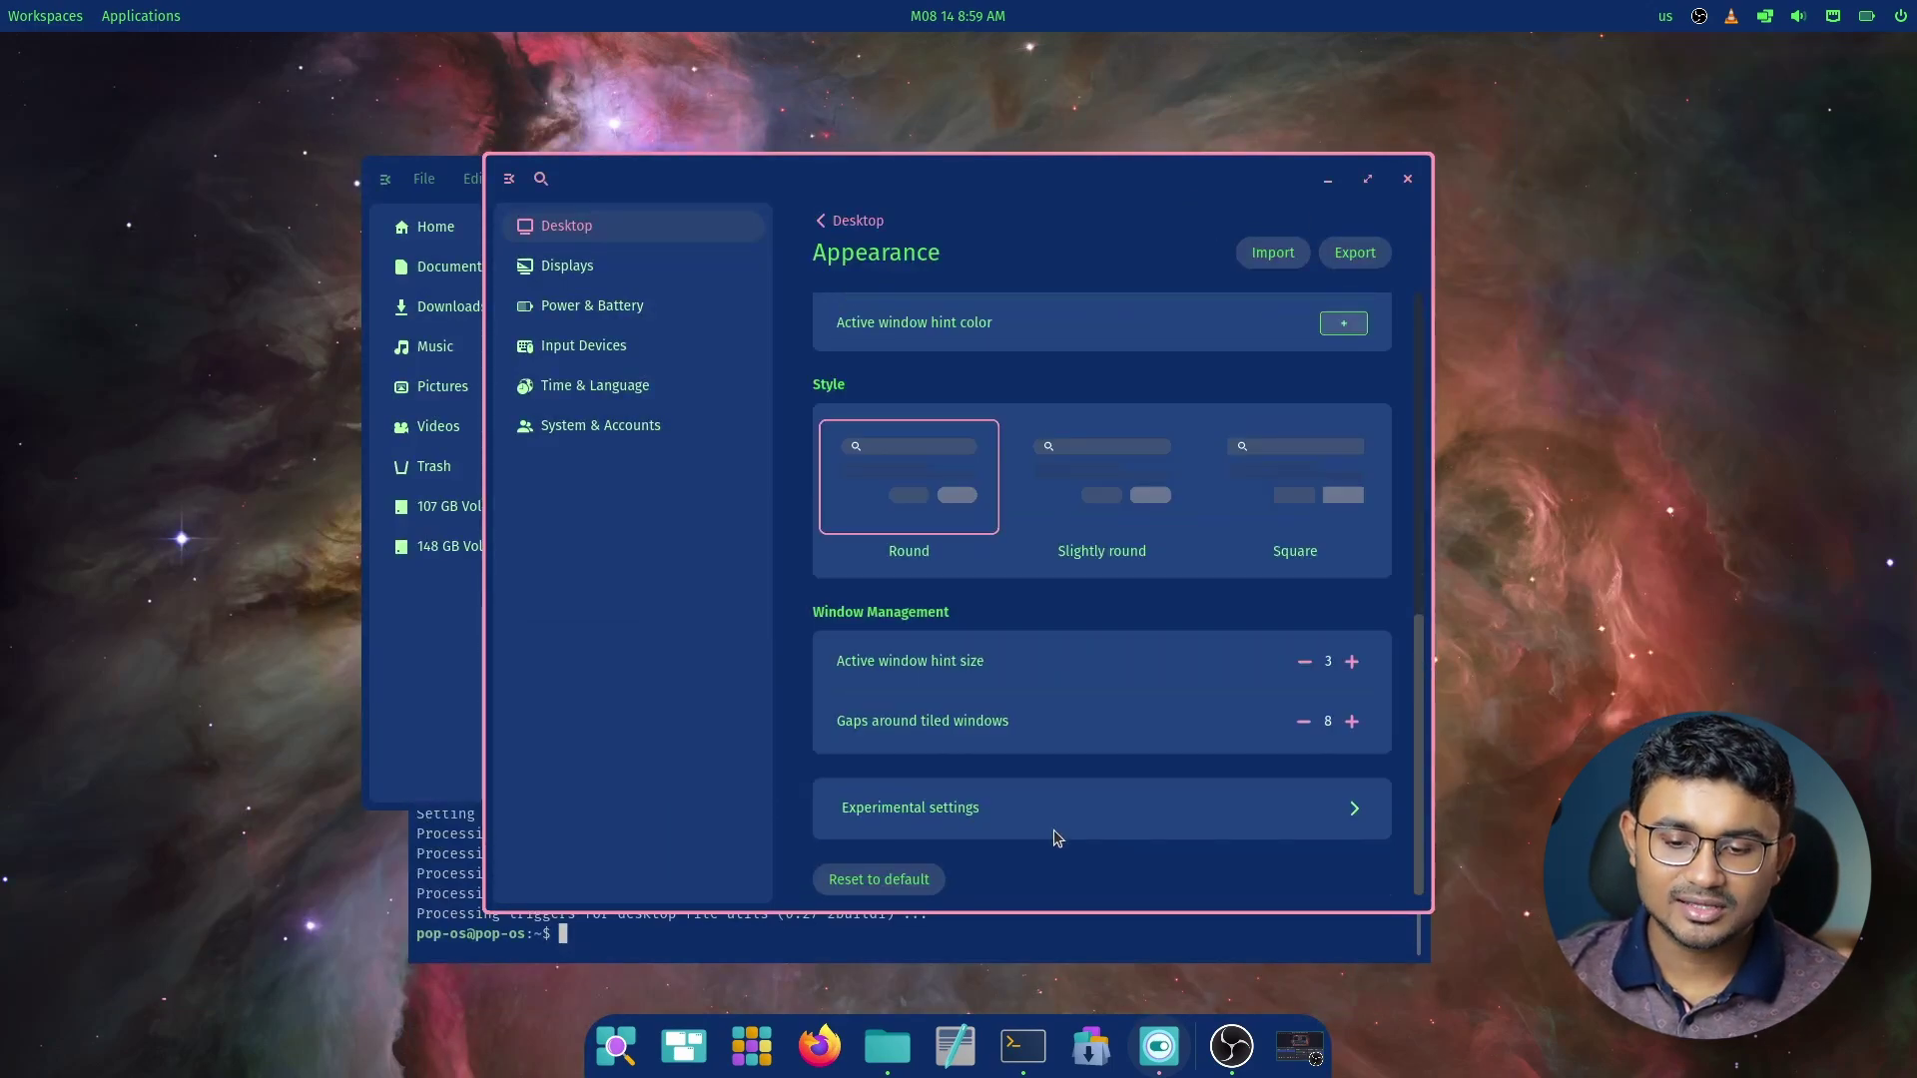
pyautogui.click(910, 881)
# Try the Square style, then settle on the Slightly round interface style
pyautogui.scroll(5, 958, 811)
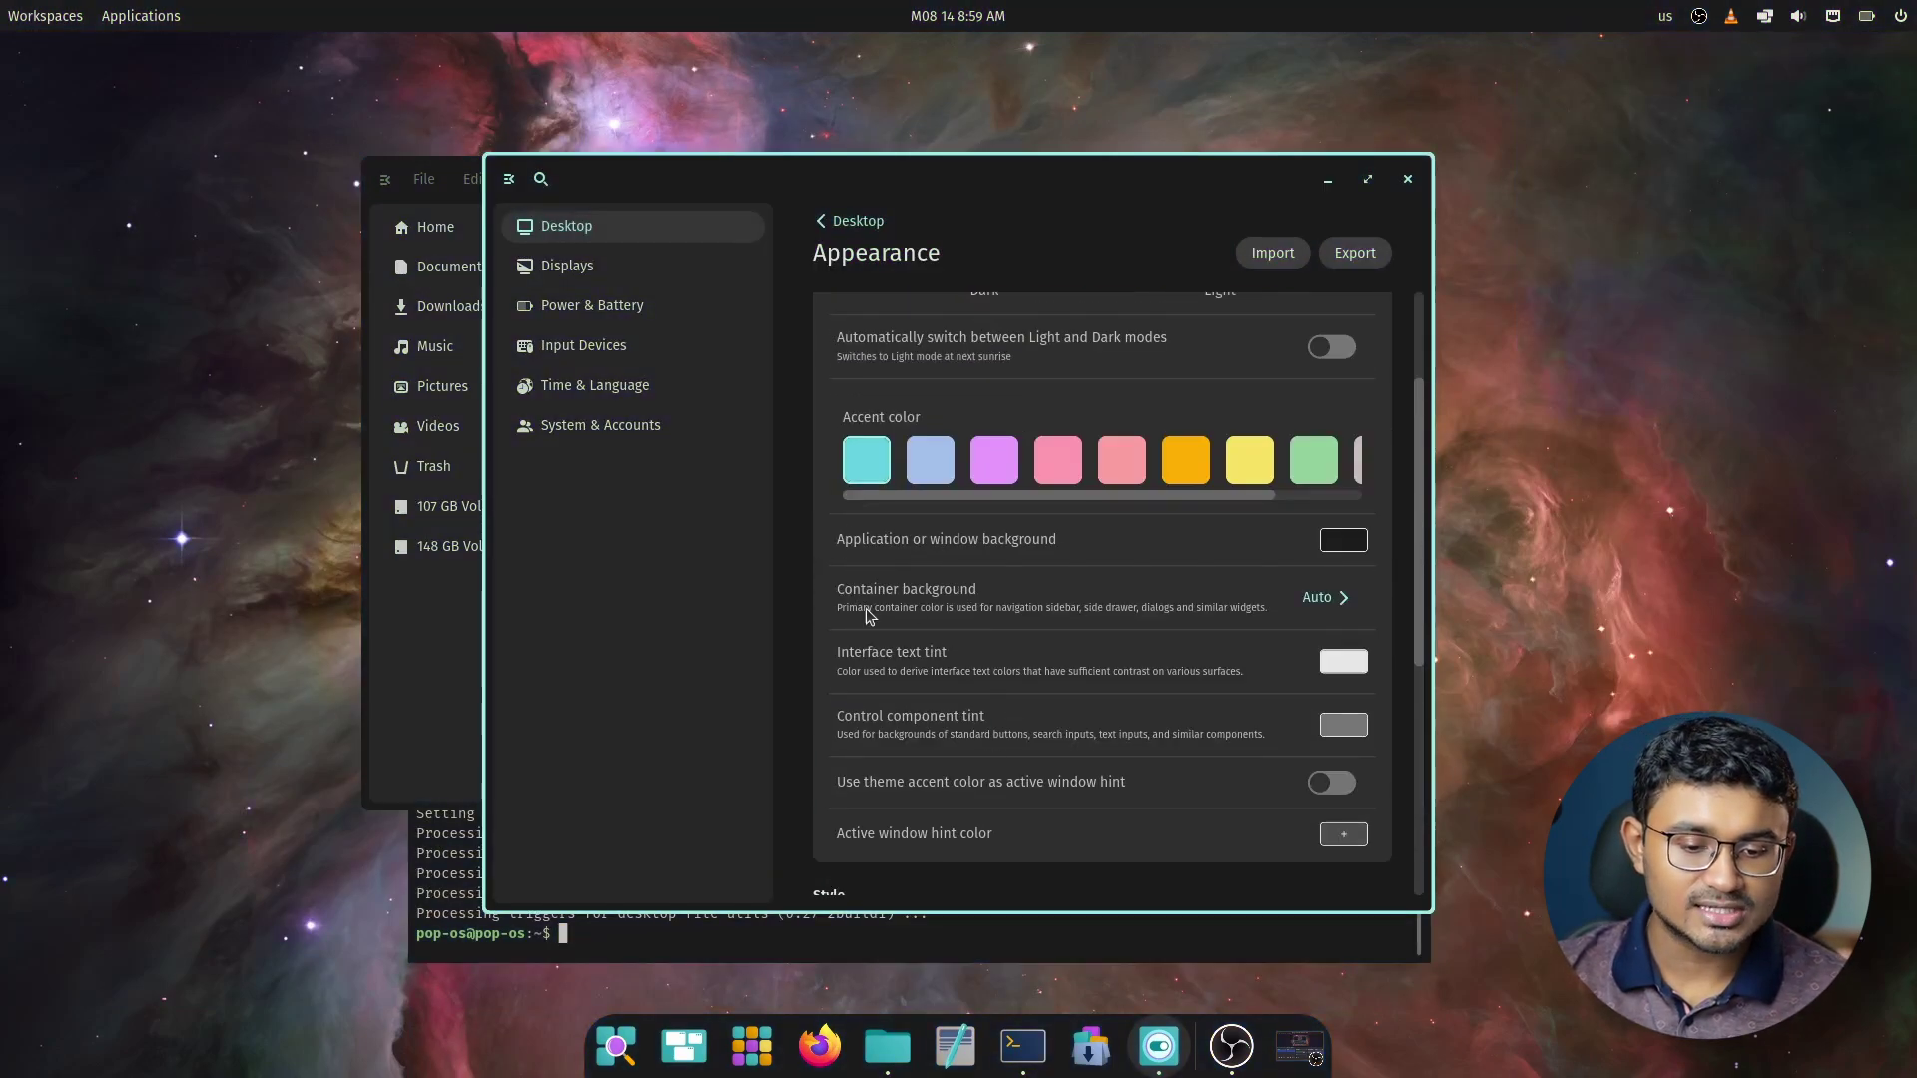
pyautogui.scroll(-2, 1248, 710)
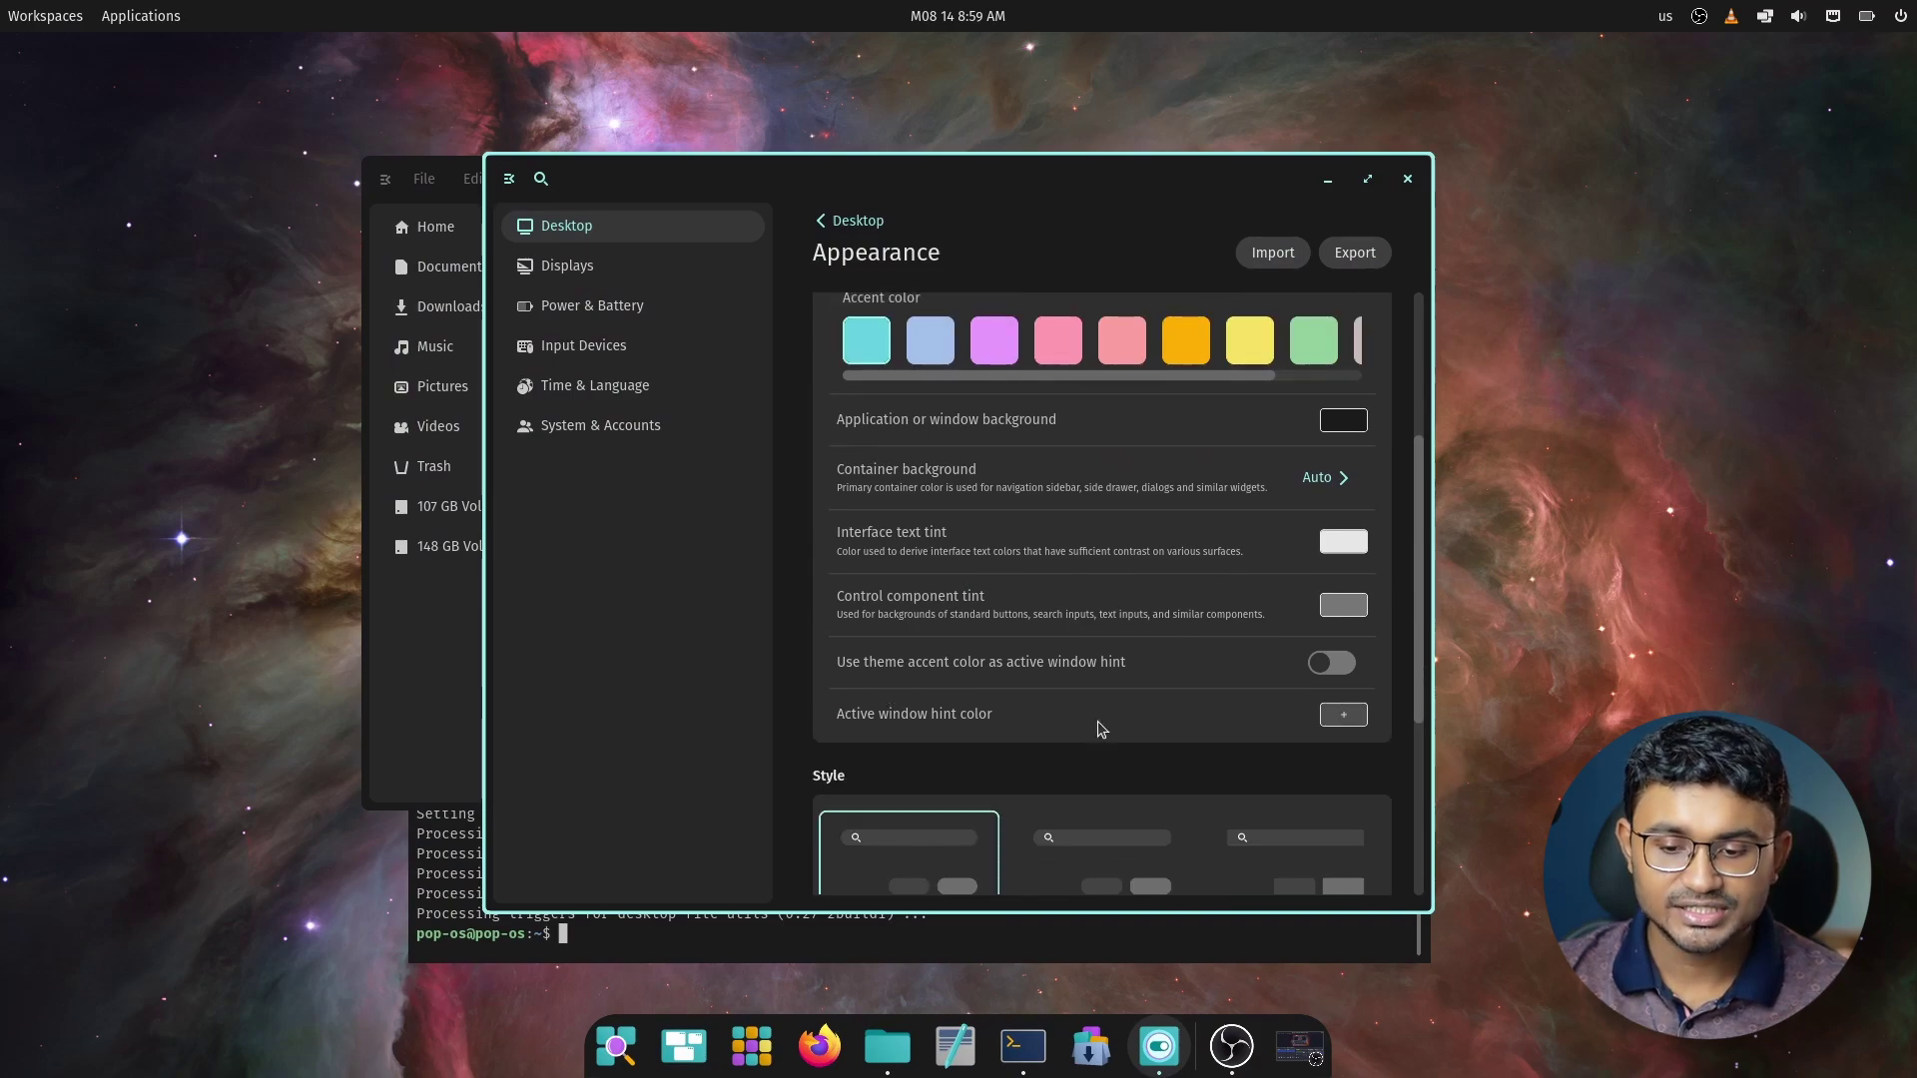
pyautogui.scroll(-4, 1098, 729)
pyautogui.click(1155, 650)
pyautogui.click(1329, 661)
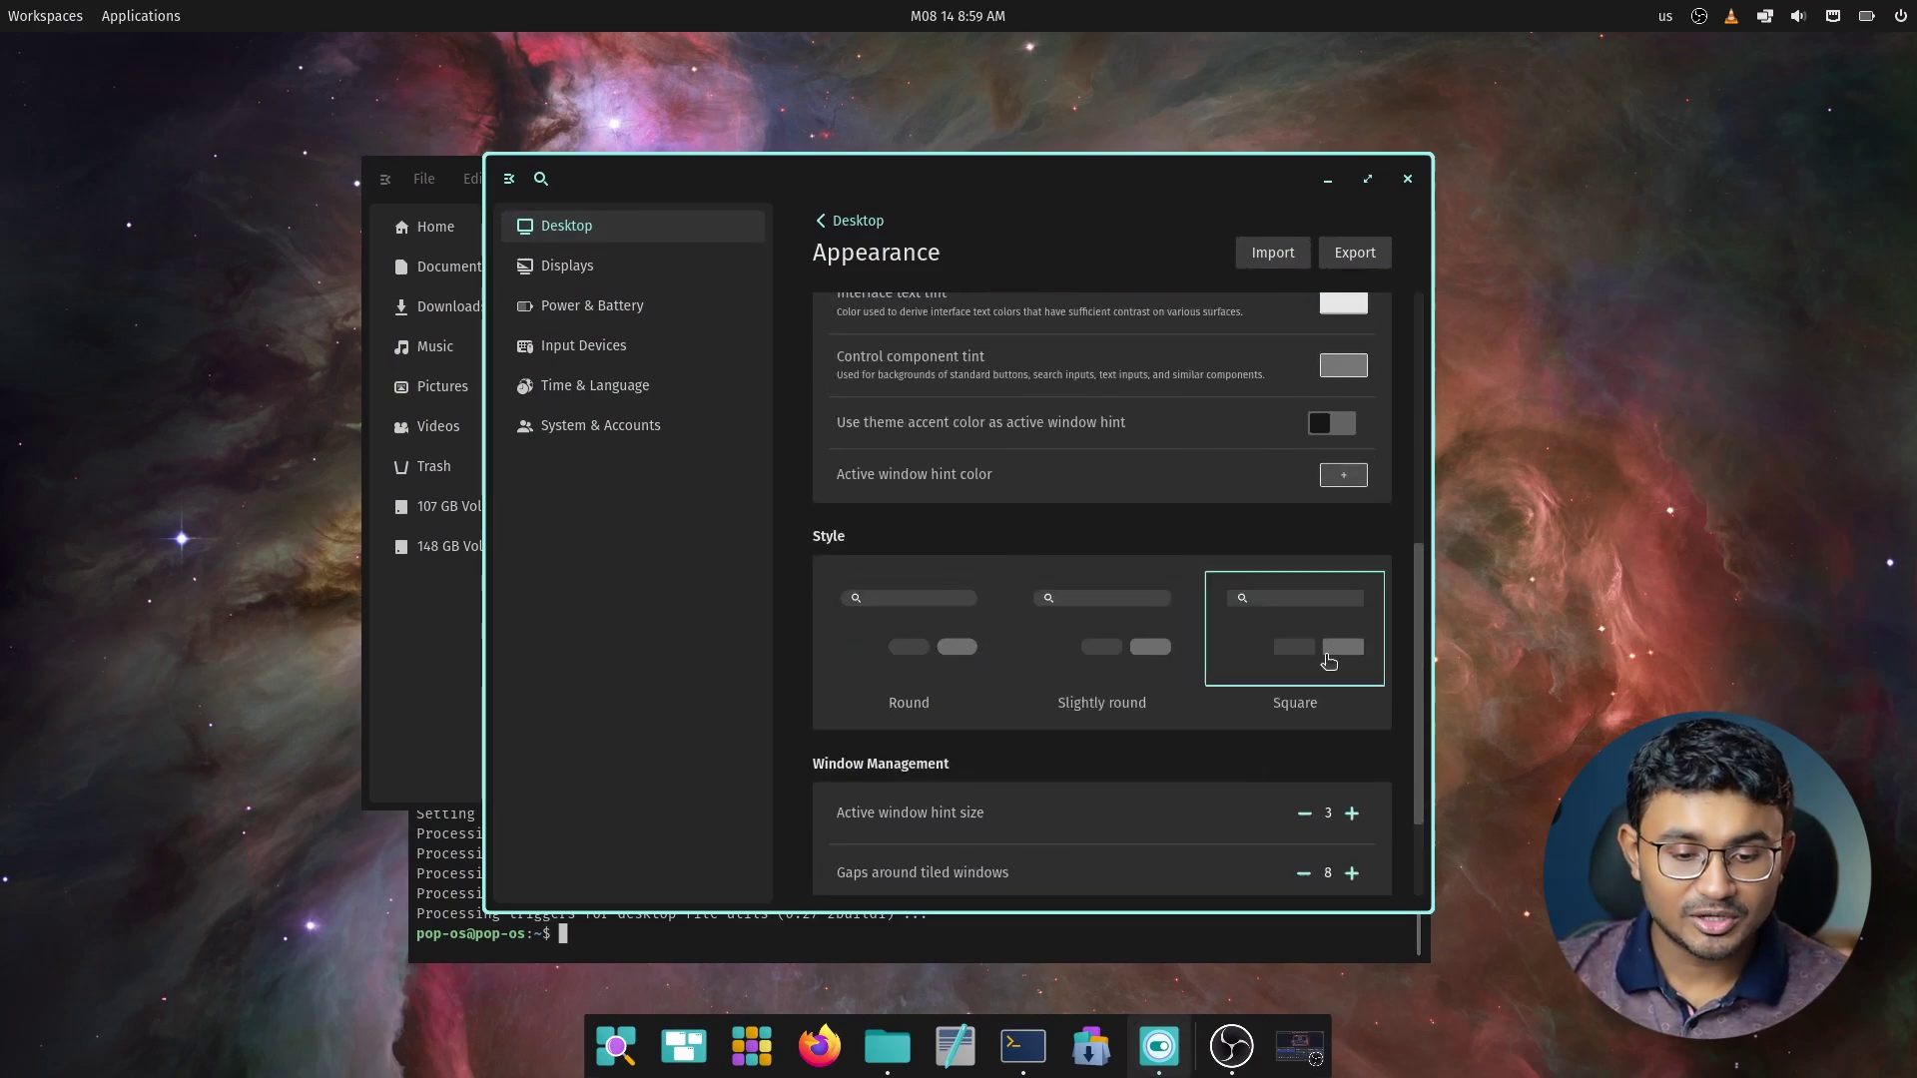
pyautogui.scroll(-2, 1328, 661)
pyautogui.click(1135, 480)
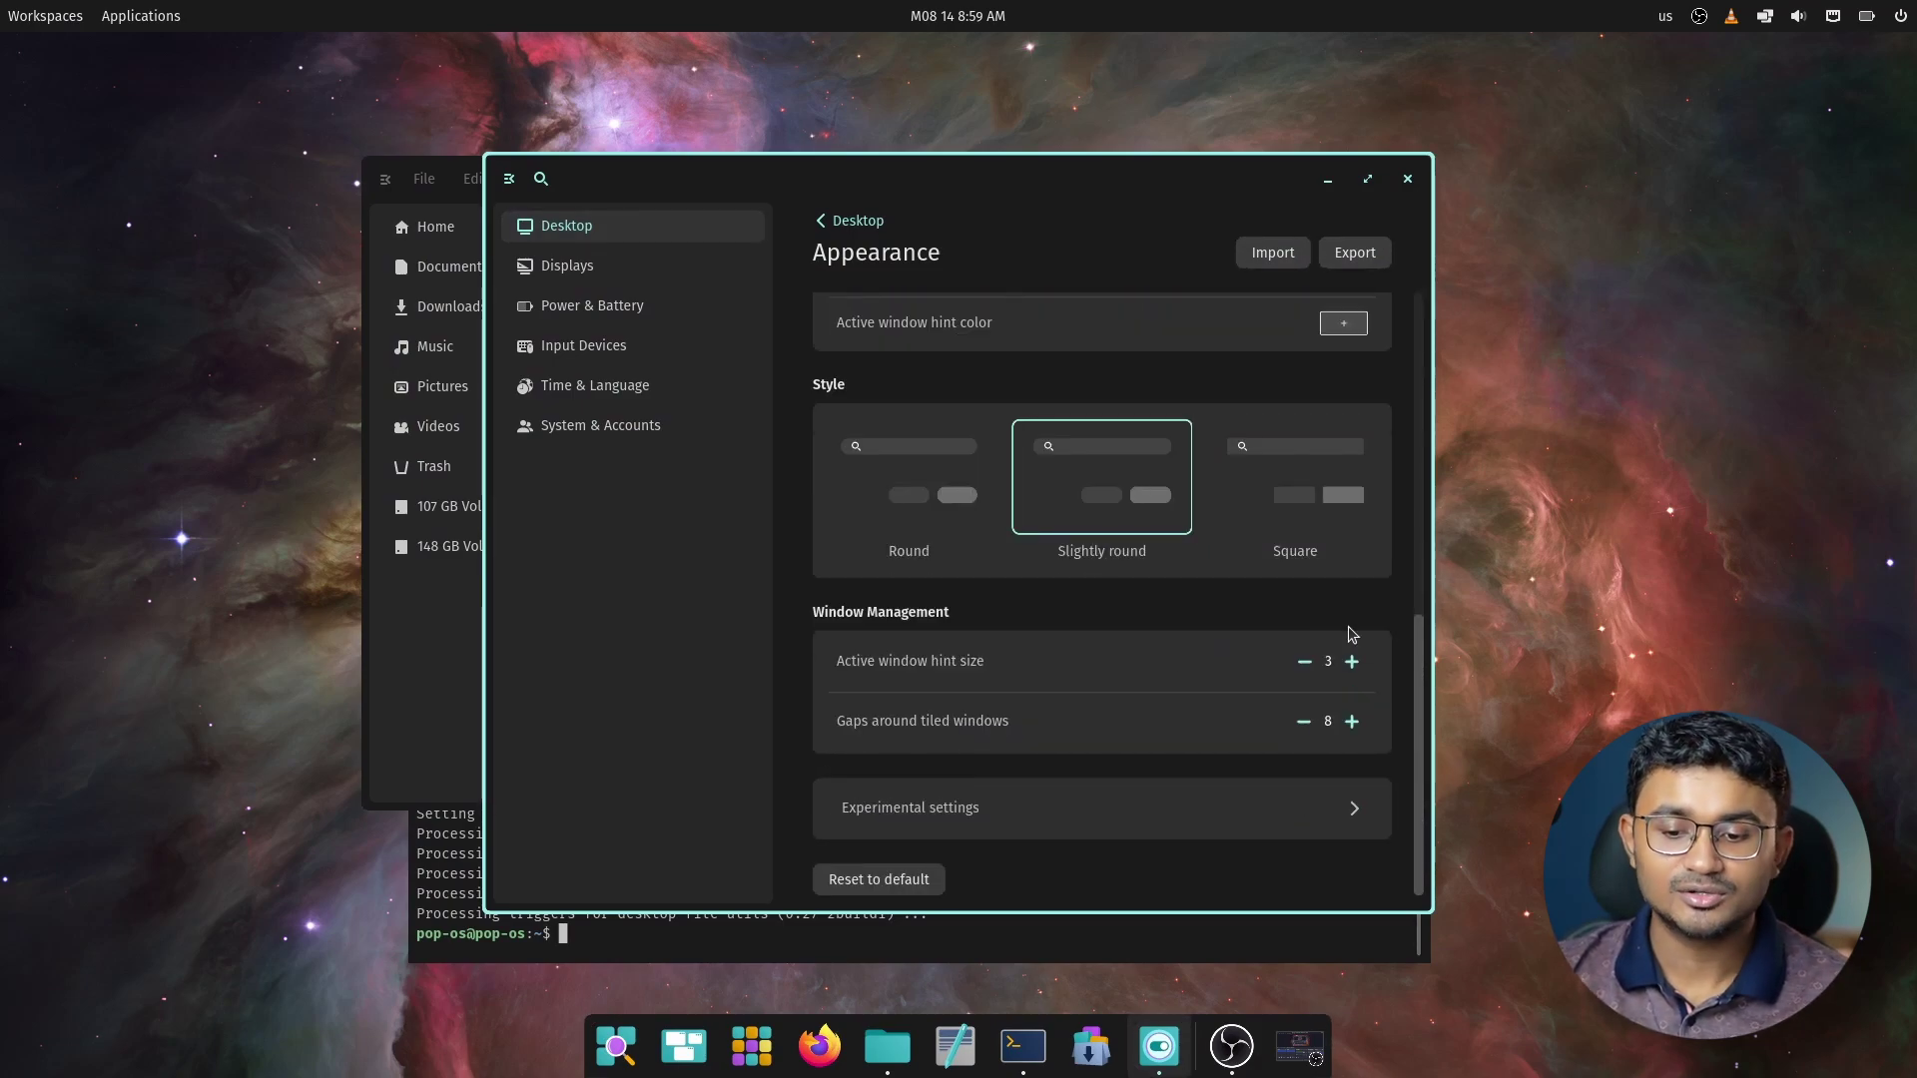
pyautogui.click(1354, 808)
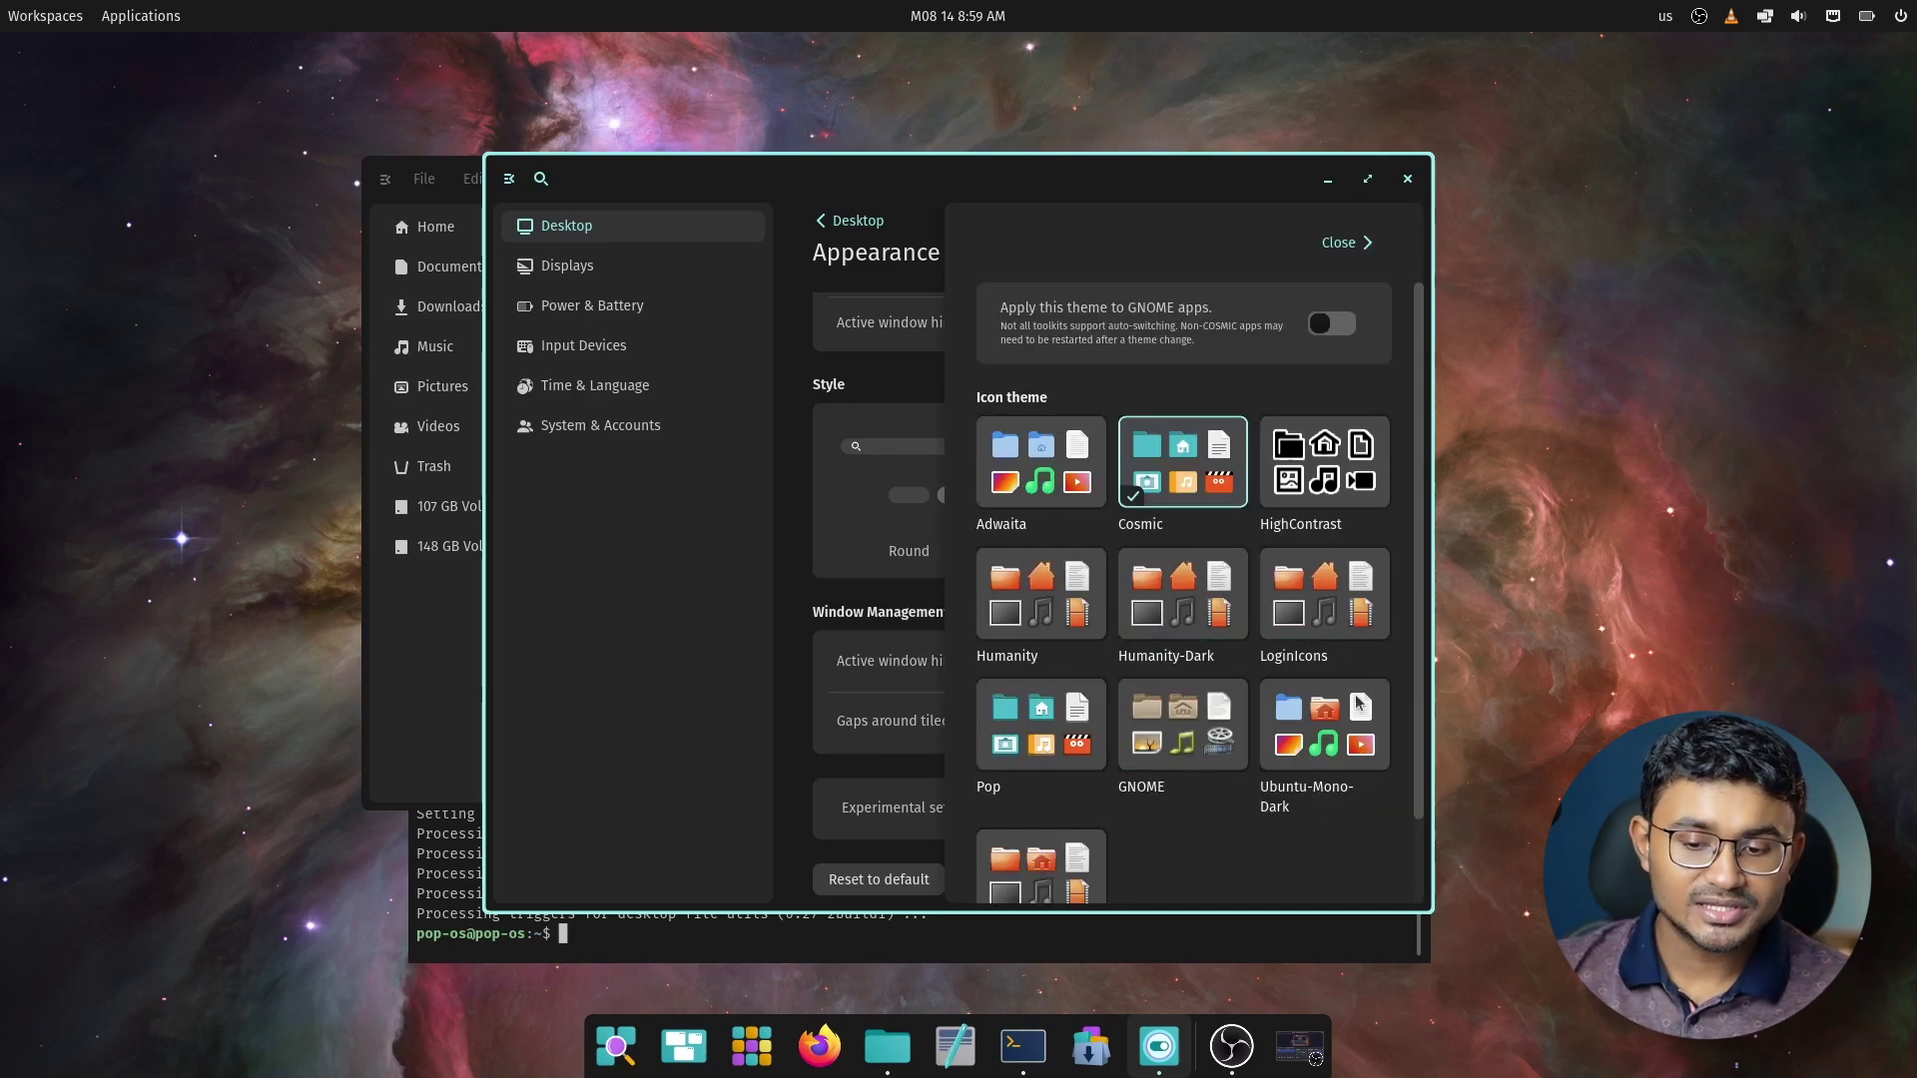
# Browse the experimental icon theme grid, narrow the Settings window, and return to Appearance with Cosmic icons kept
pyautogui.scroll(-2, 1327, 782)
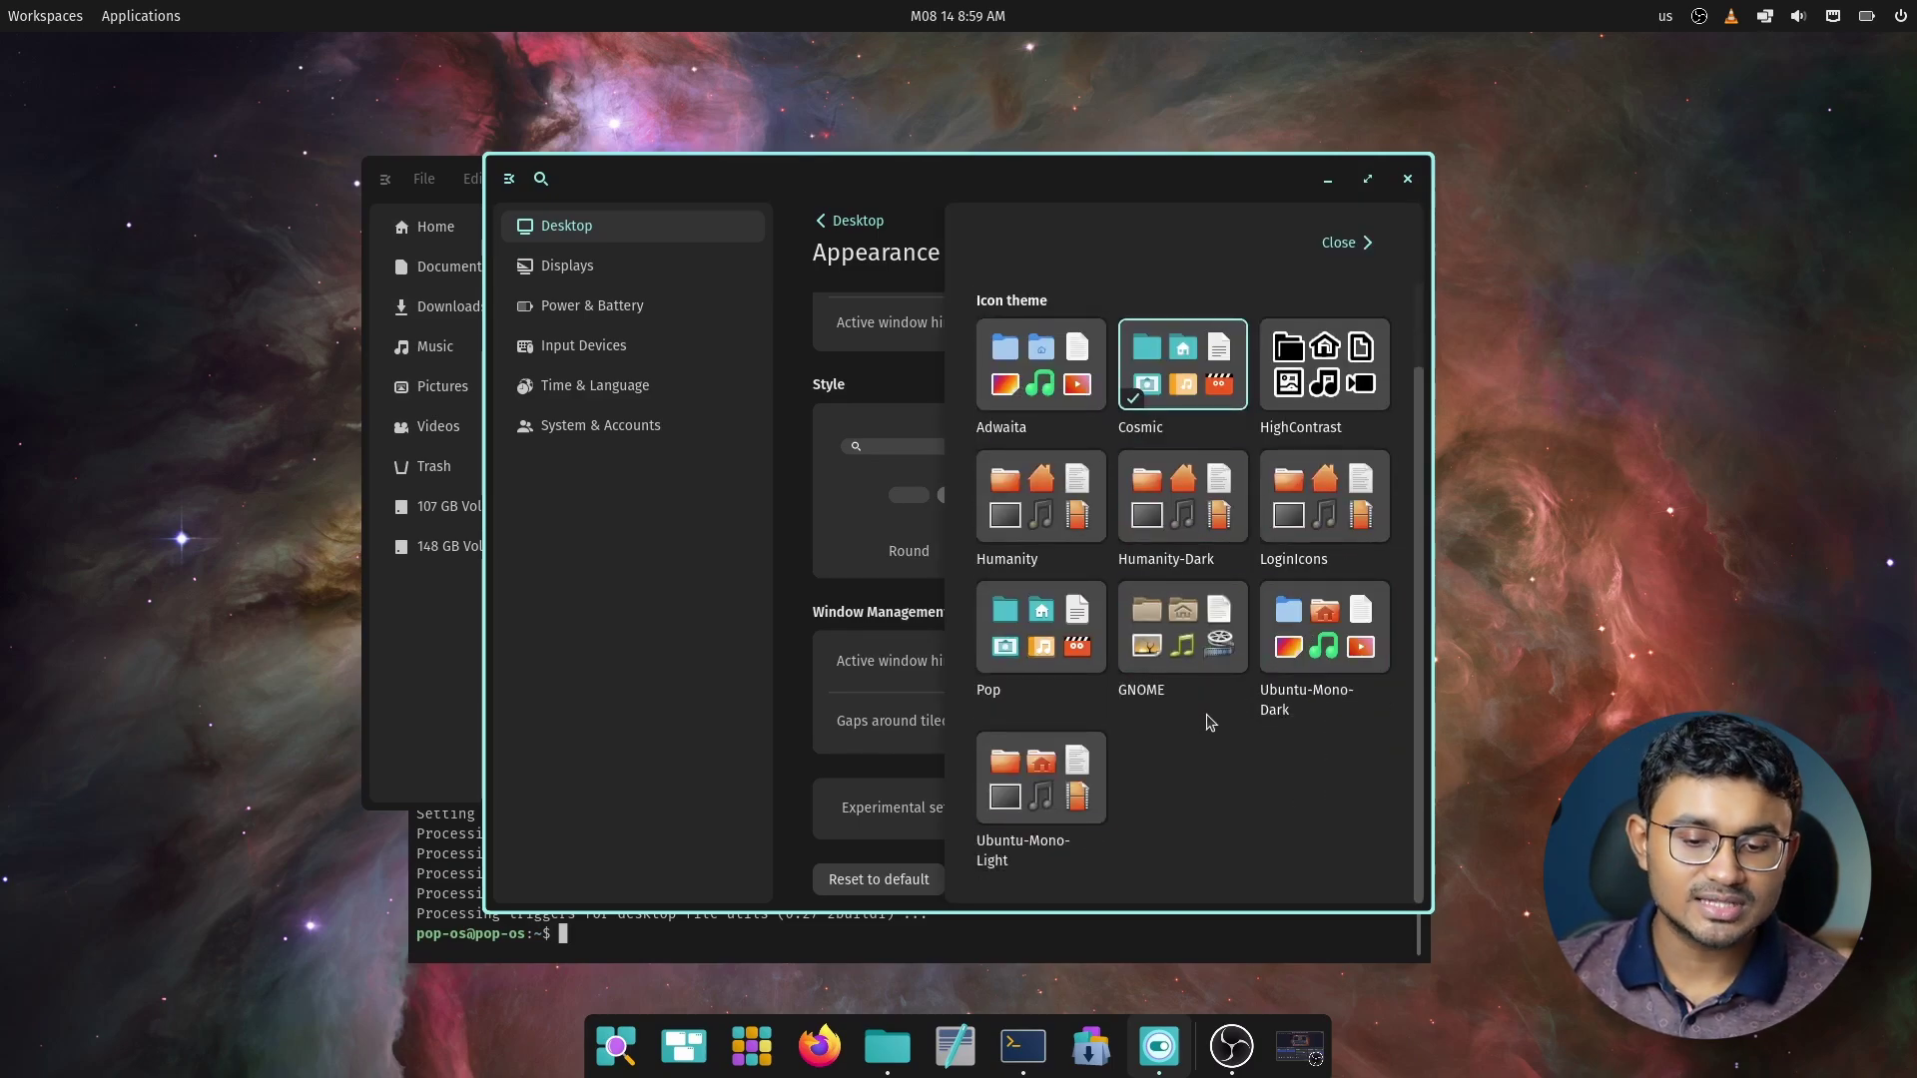
pyautogui.scroll(2, 1210, 721)
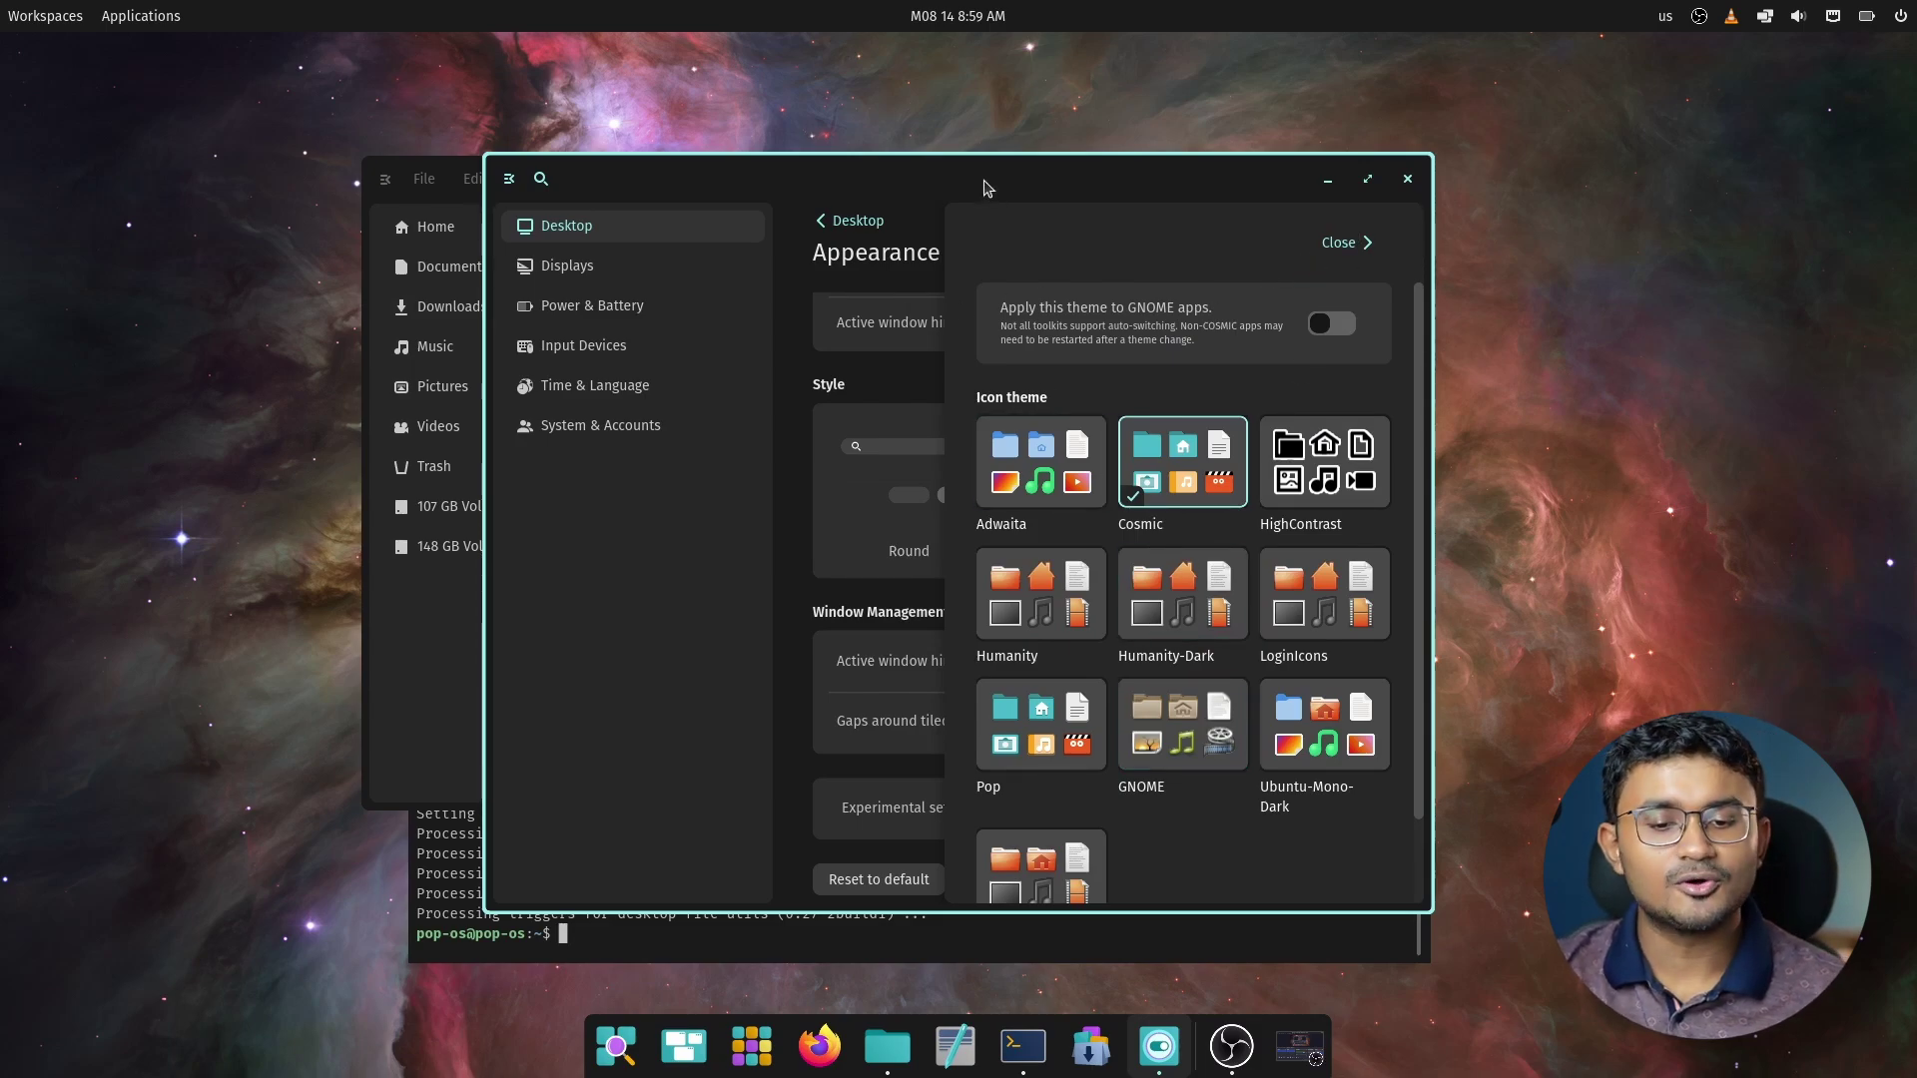
pyautogui.moveTo(988, 179); pyautogui.dragTo(1011, 132)
pyautogui.moveTo(513, 546); pyautogui.dragTo(607, 546)
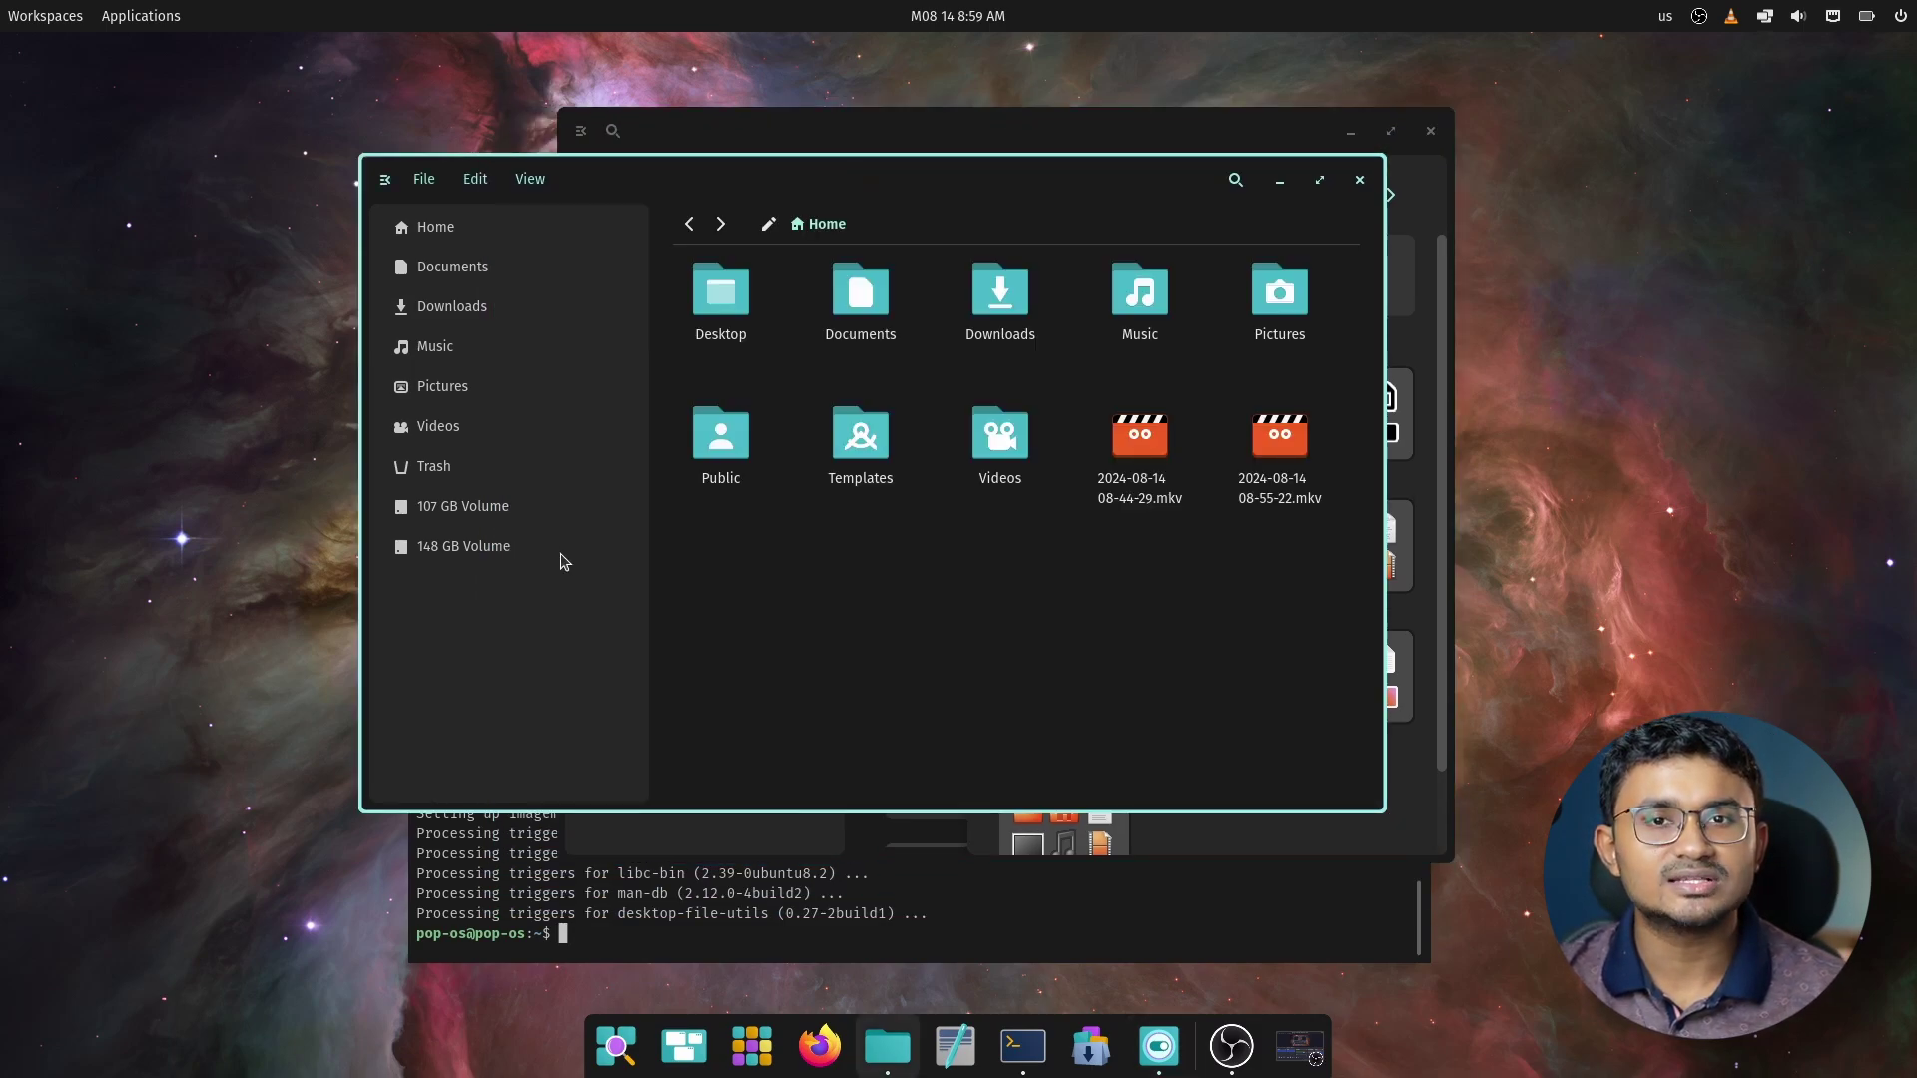
pyautogui.click(1393, 180)
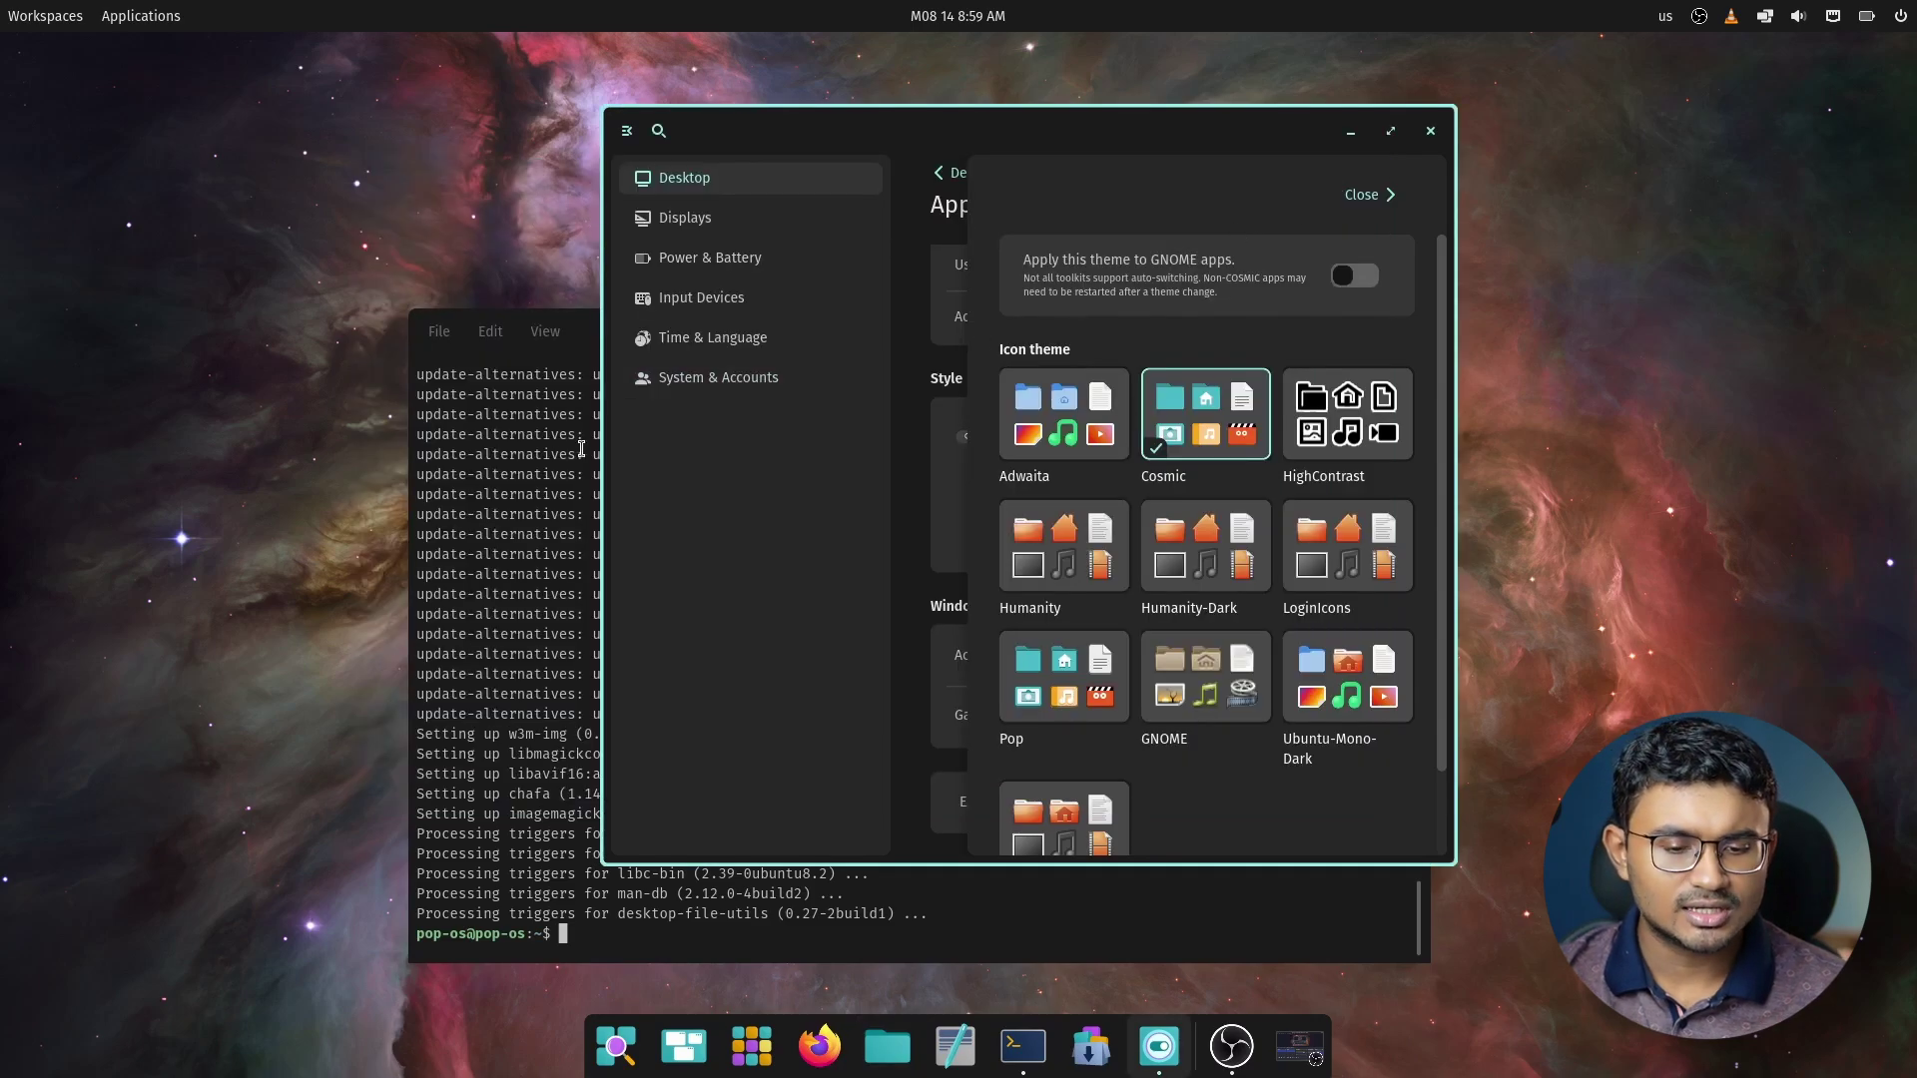
pyautogui.moveTo(610, 454); pyautogui.dragTo(995, 582)
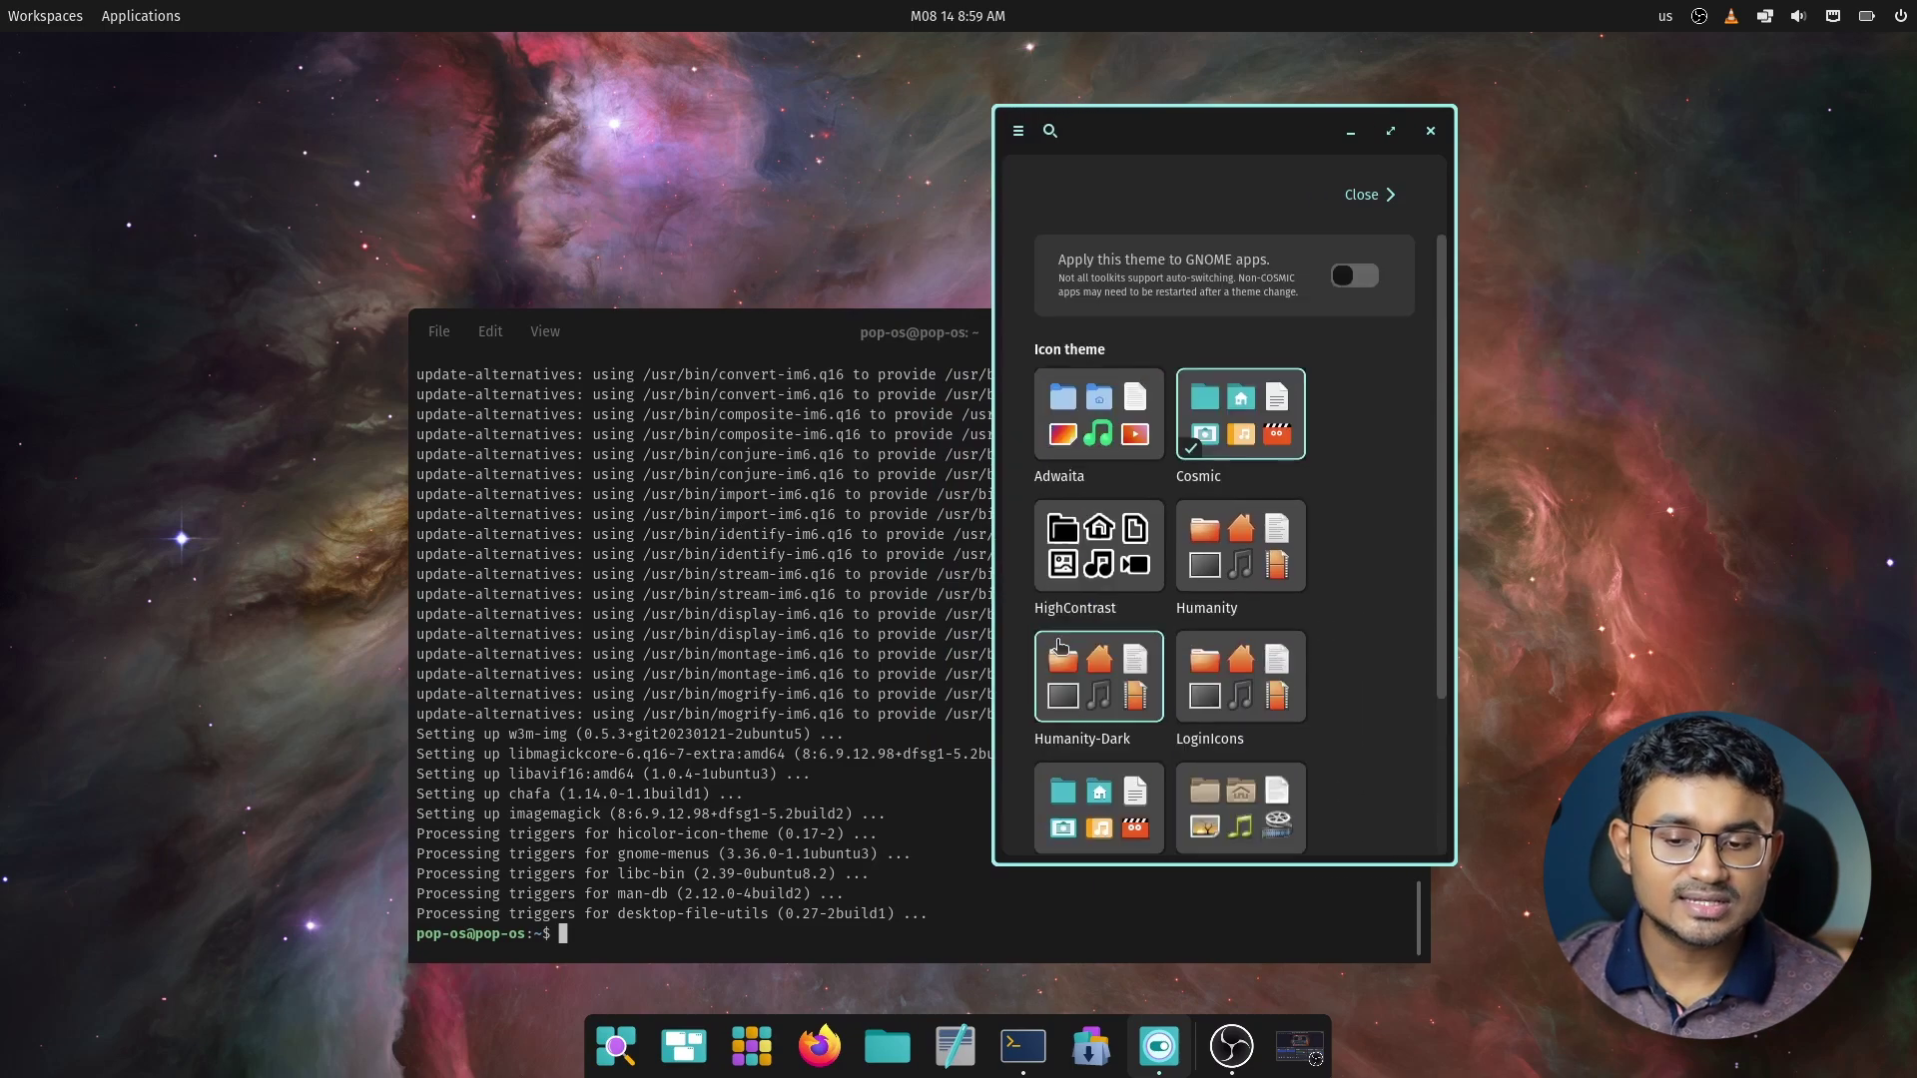
pyautogui.click(1372, 196)
pyautogui.scroll(5, 1338, 496)
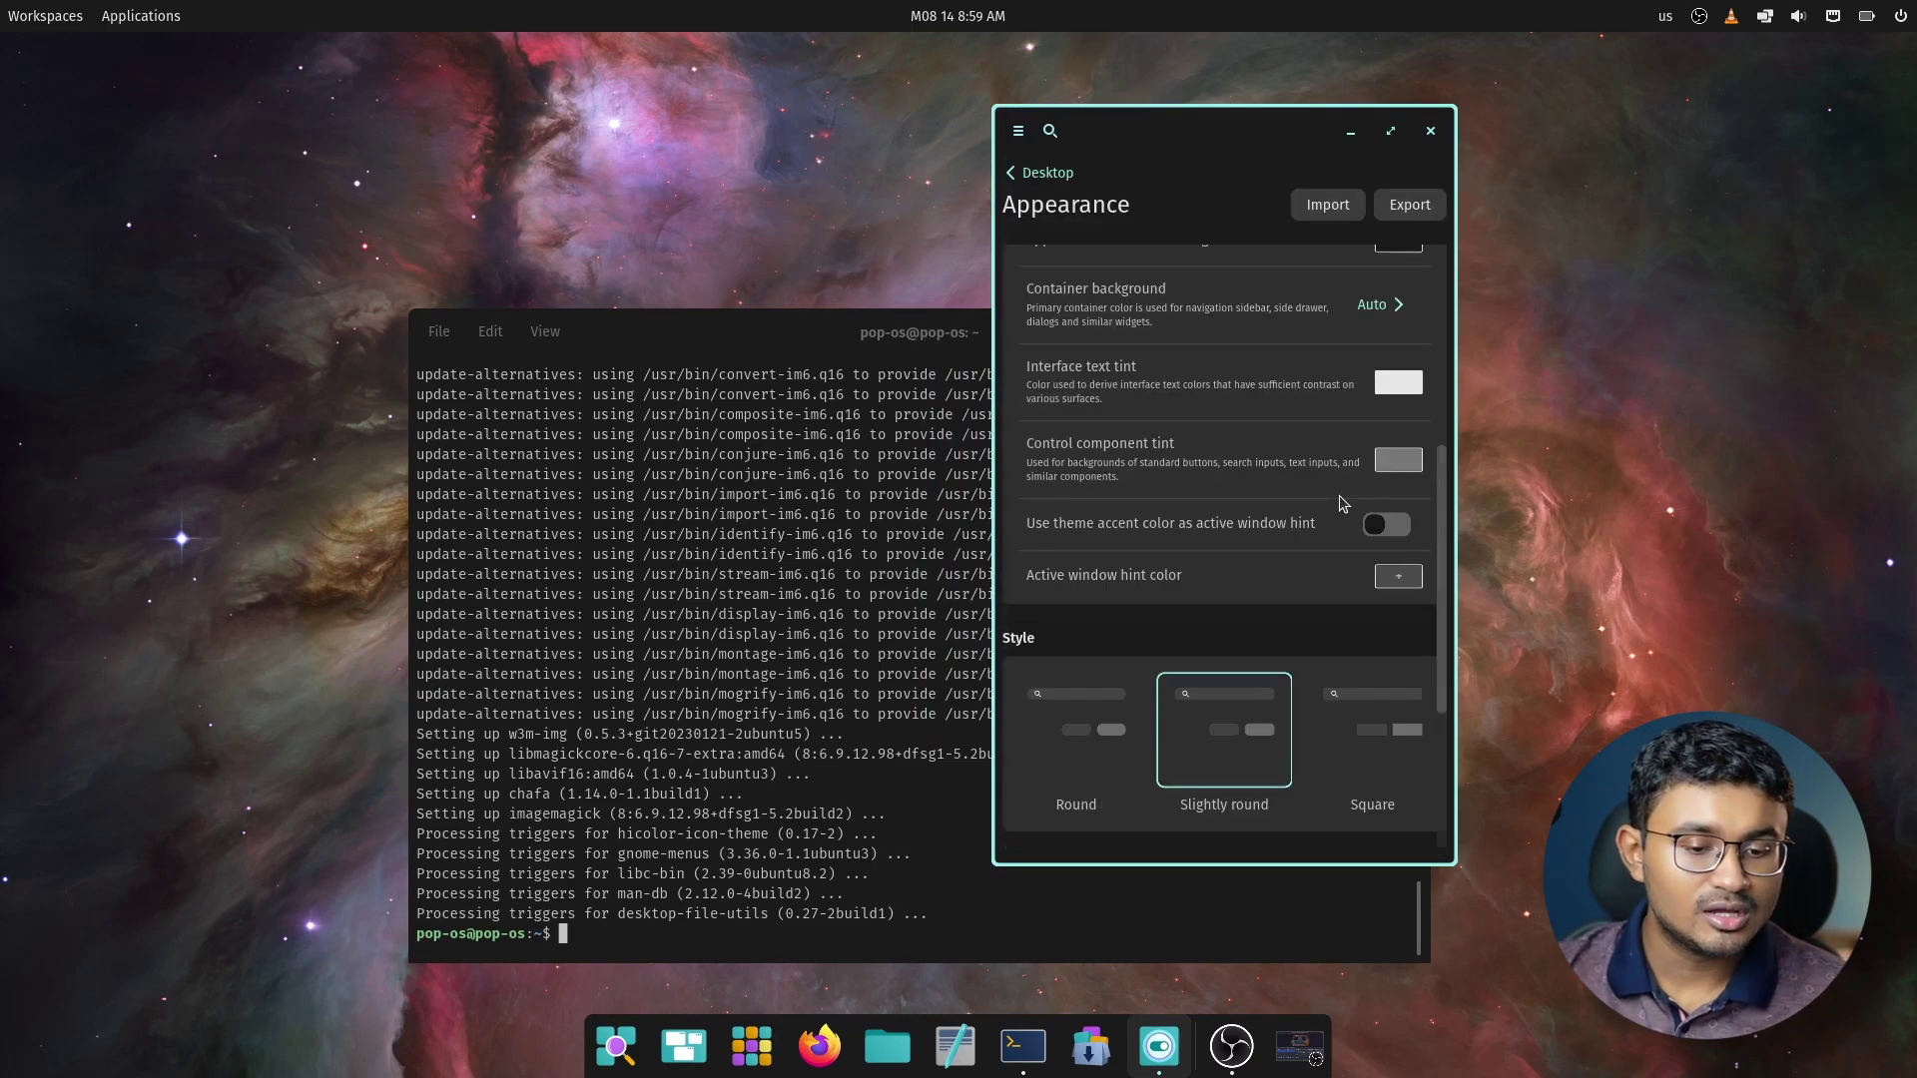
pyautogui.click(1405, 560)
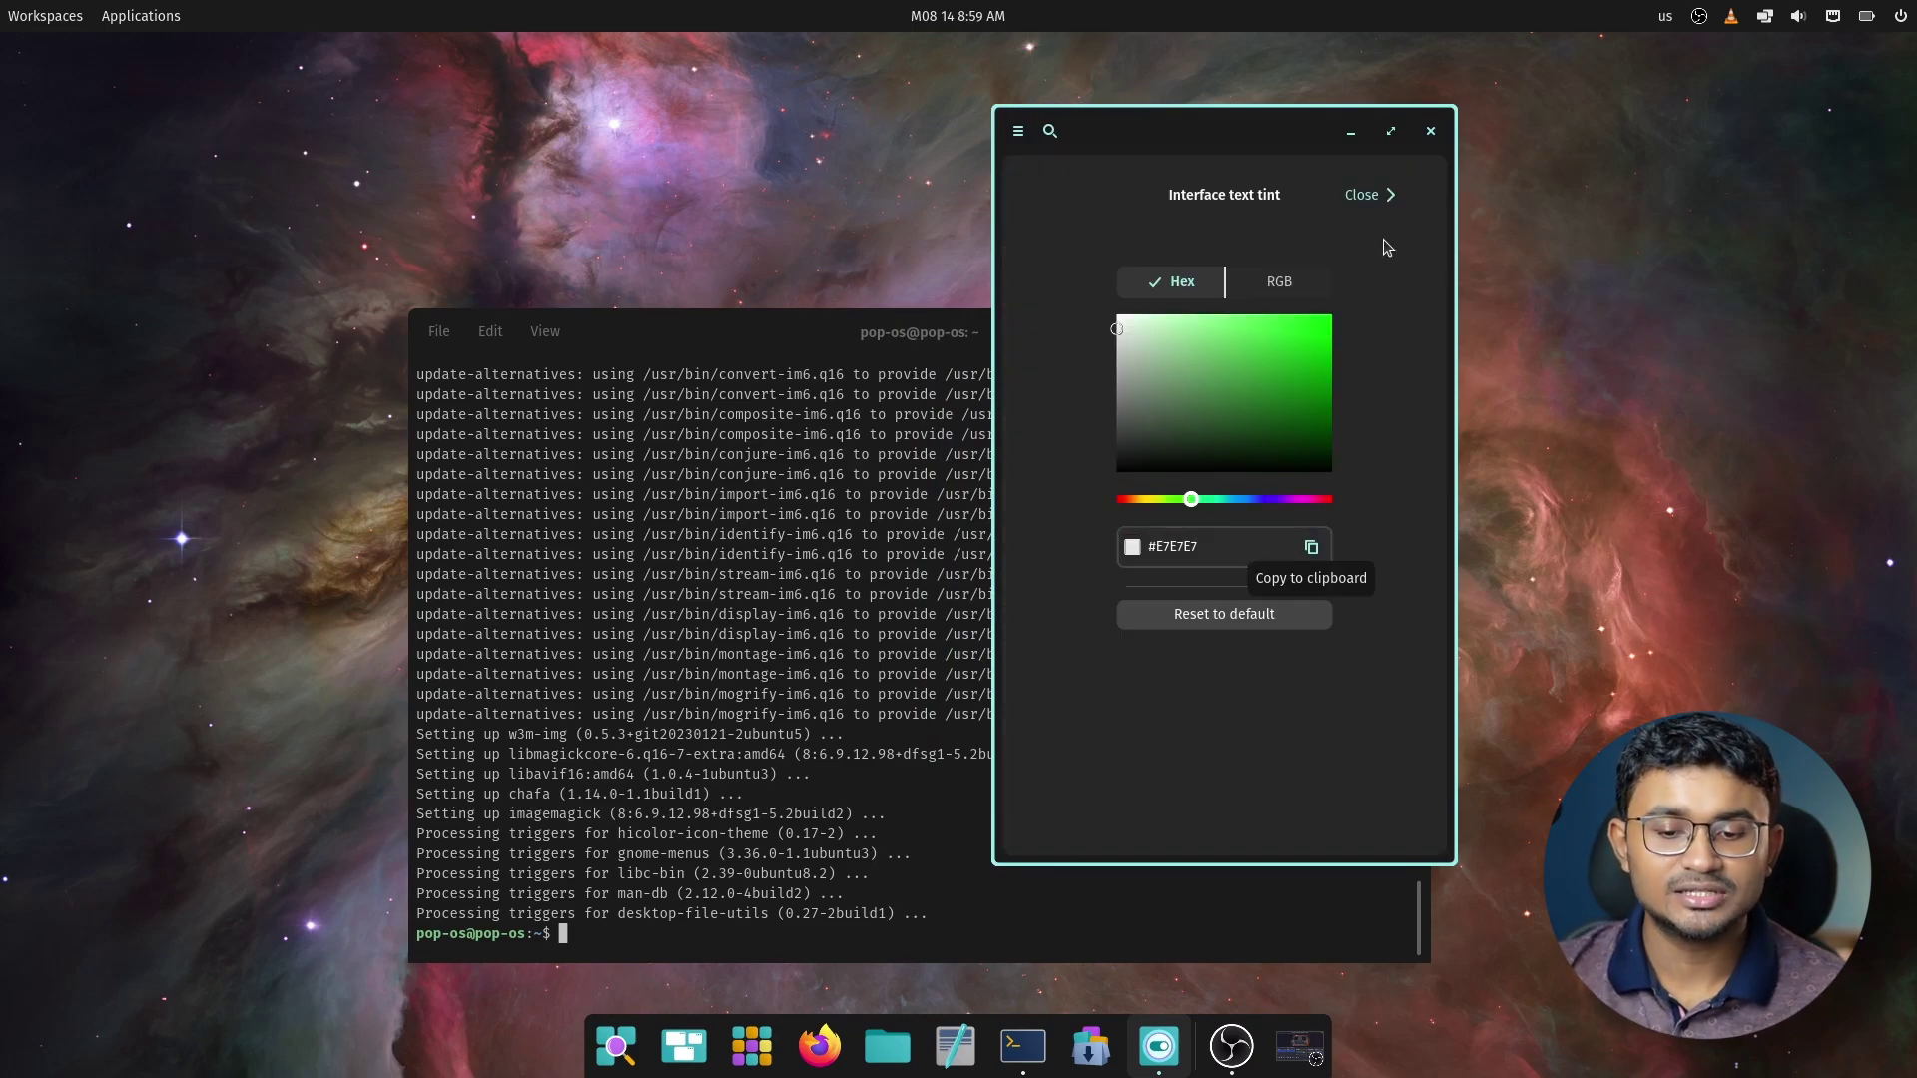
pyautogui.click(1364, 194)
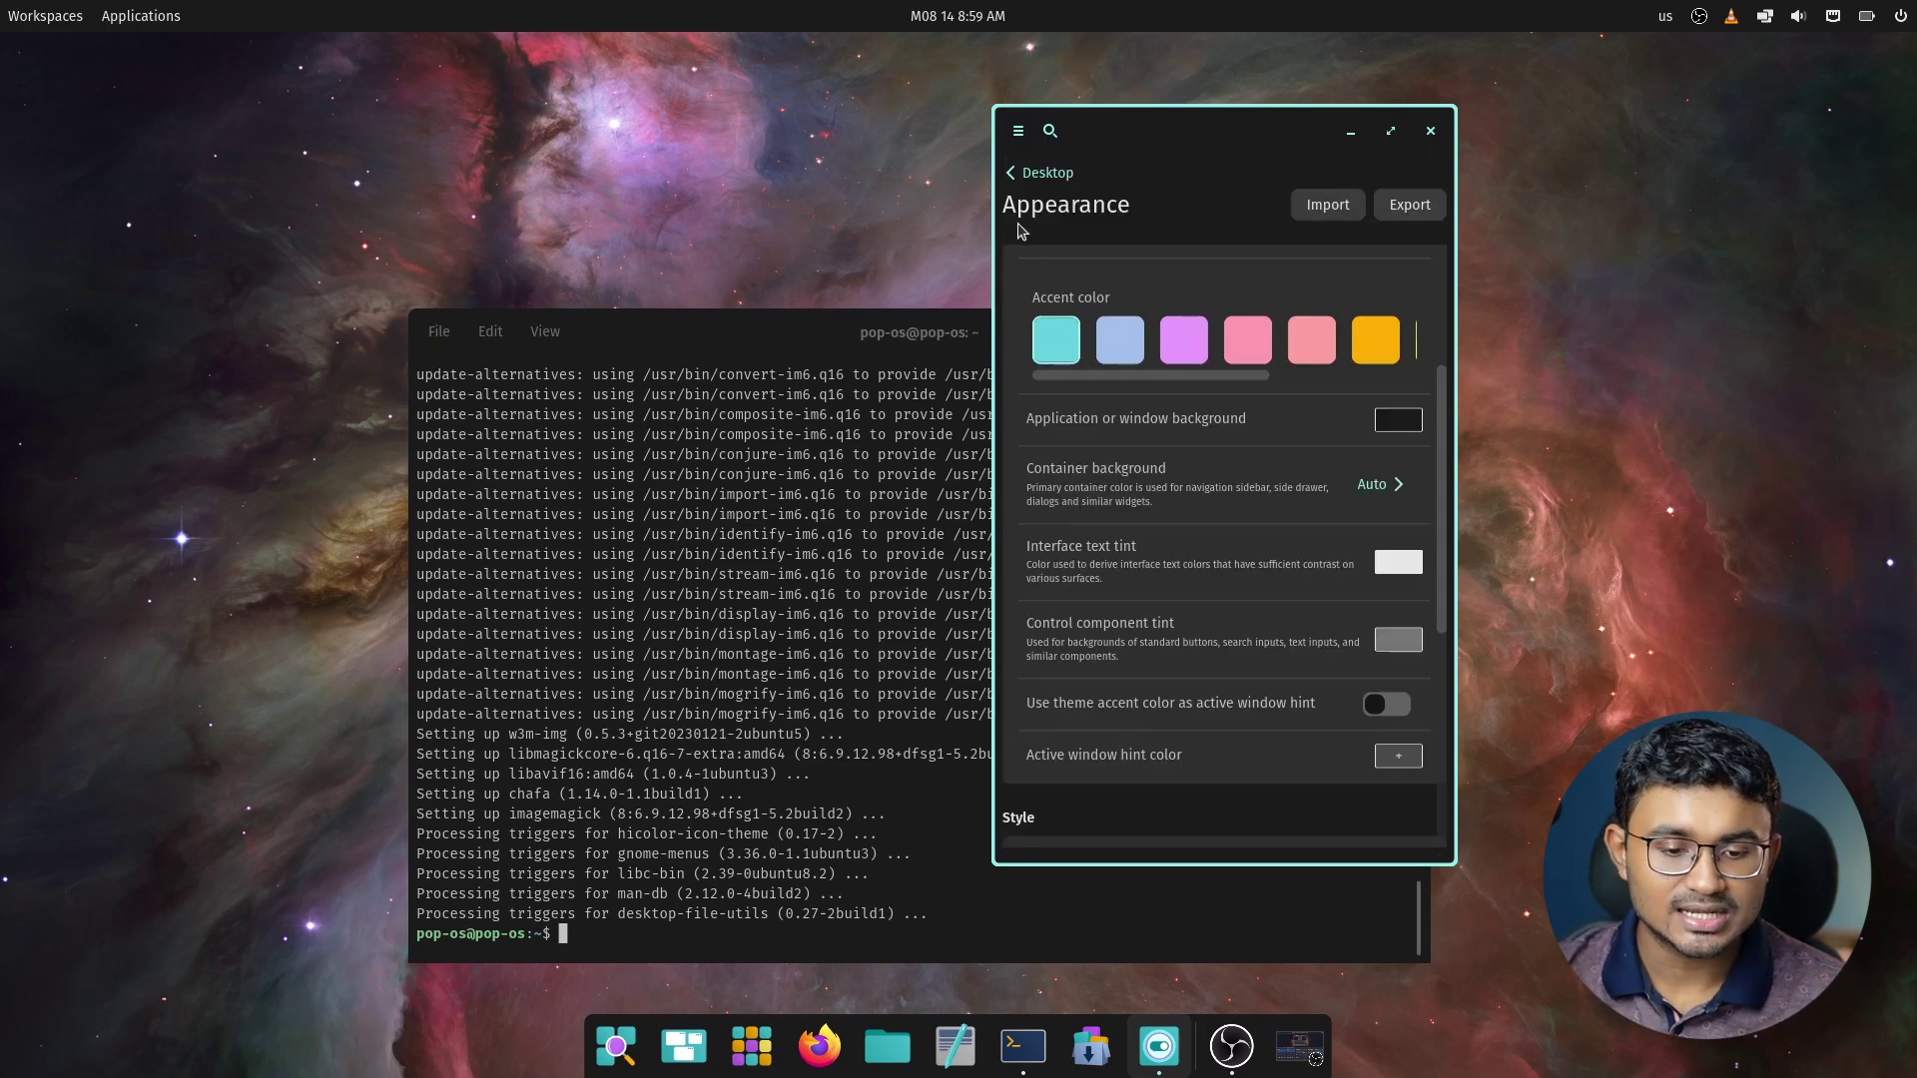
pyautogui.click(1412, 208)
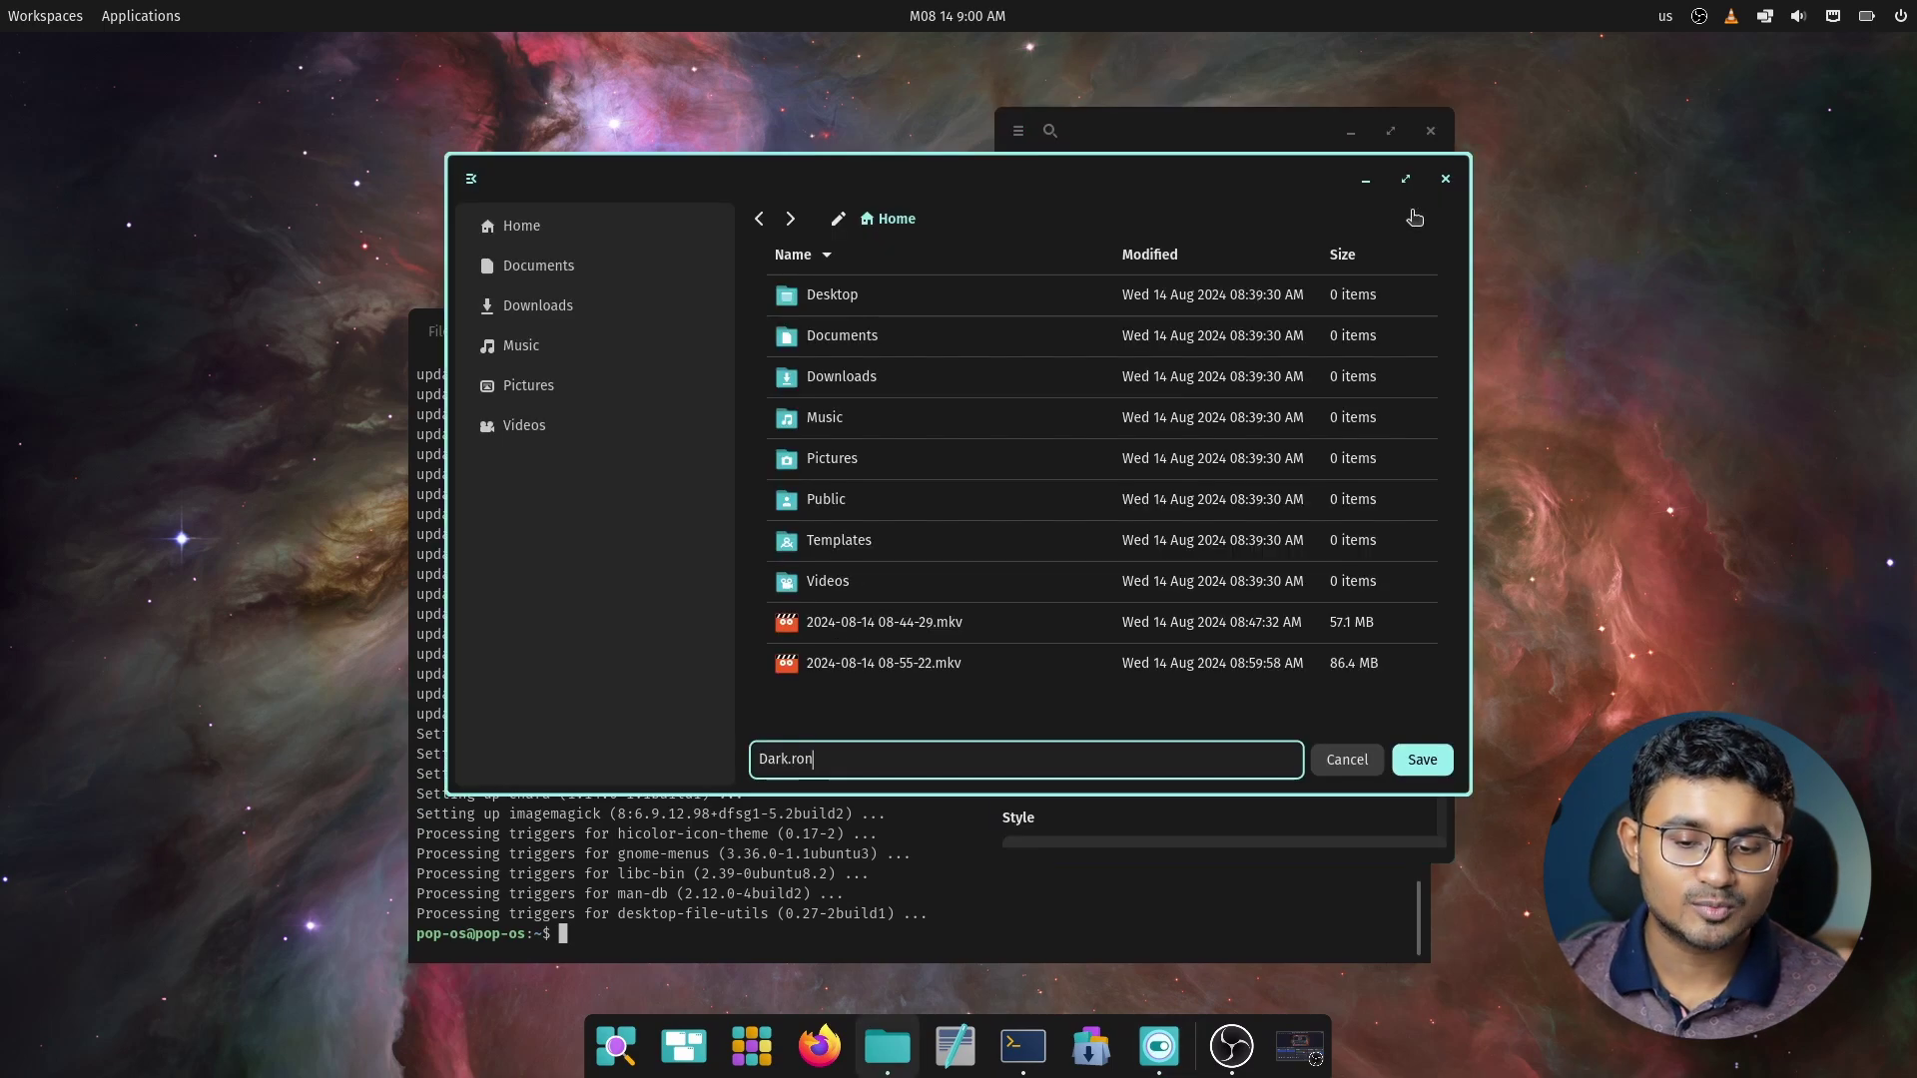
pyautogui.click(1445, 180)
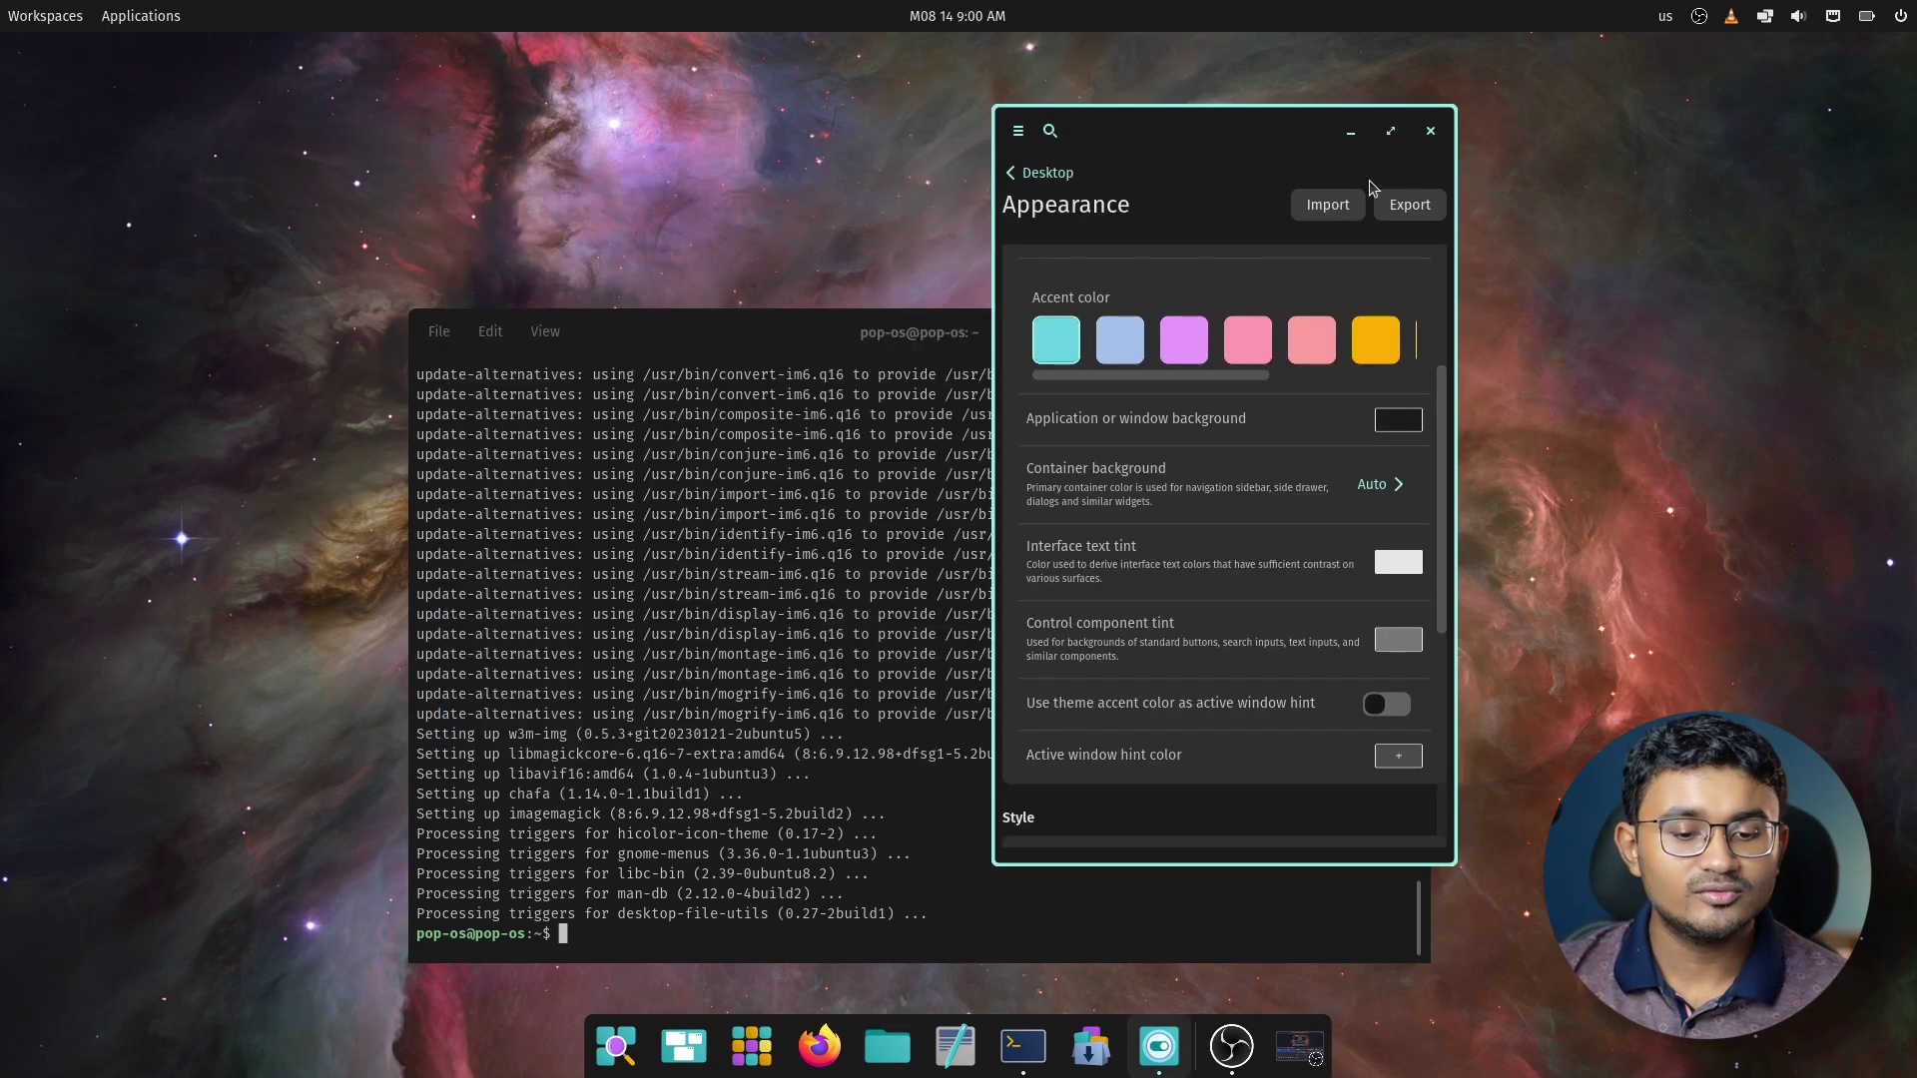
pyautogui.click(1410, 205)
pyautogui.click(1445, 179)
# Set Evolve to back up only the enabled installed extensions
pyautogui.moveTo(1389, 167); pyautogui.dragTo(1167, 164)
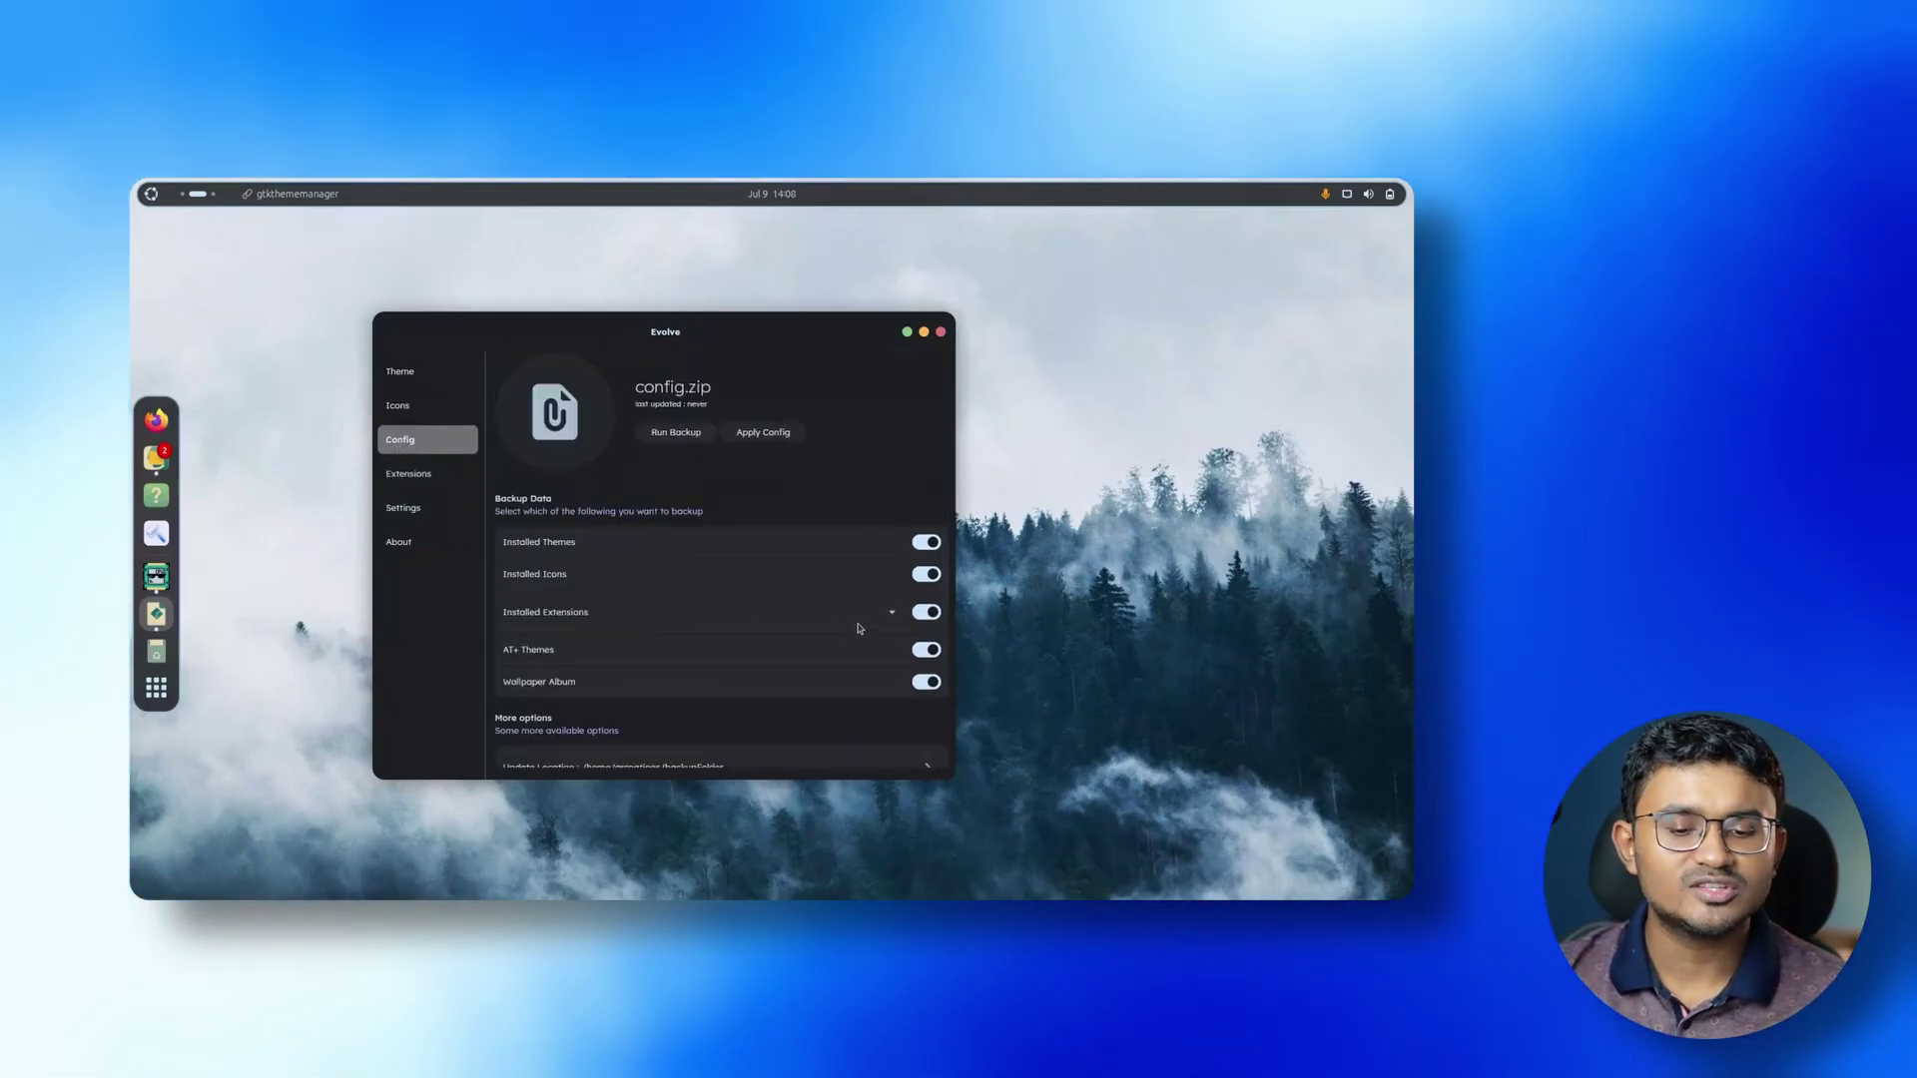
pyautogui.click(890, 612)
pyautogui.click(917, 651)
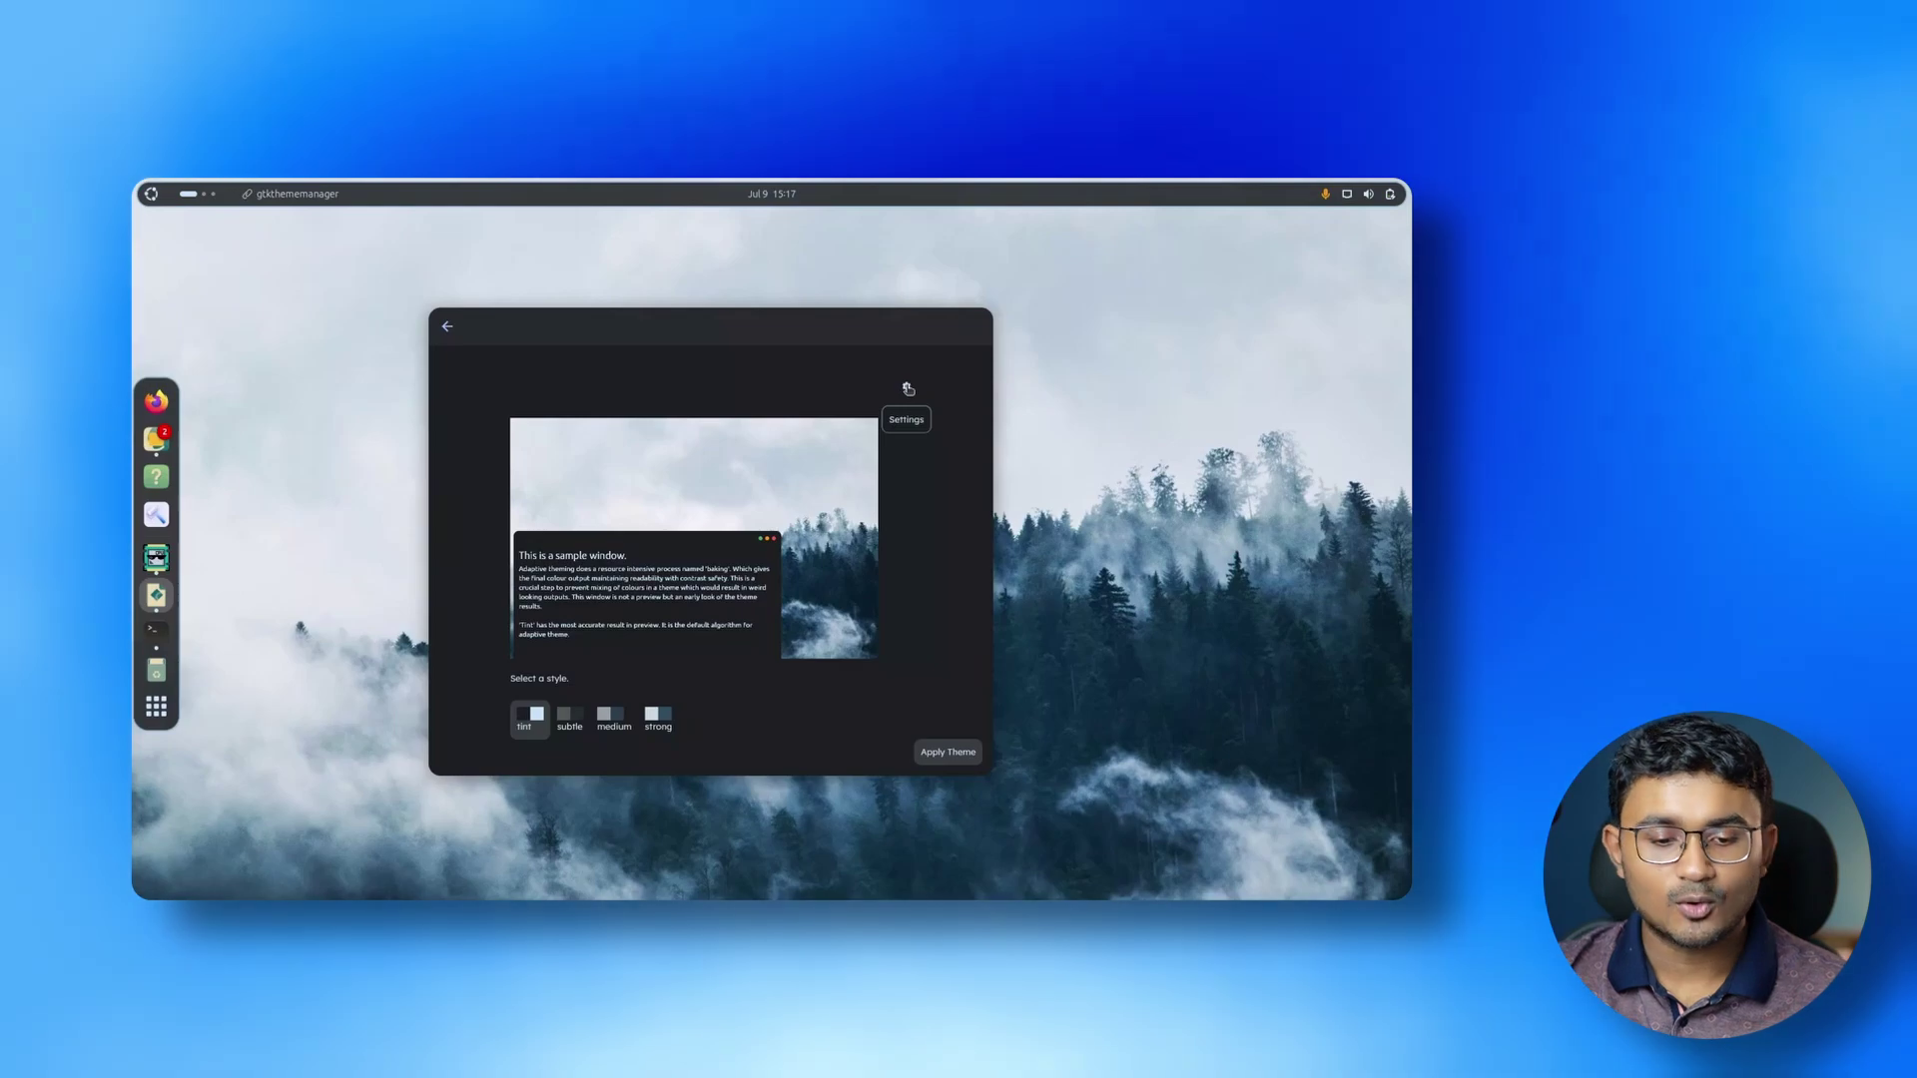
# Add conky.conf and conkybottom.conf from the UIDE folder to the theme's custom paths
pyautogui.click(907, 388)
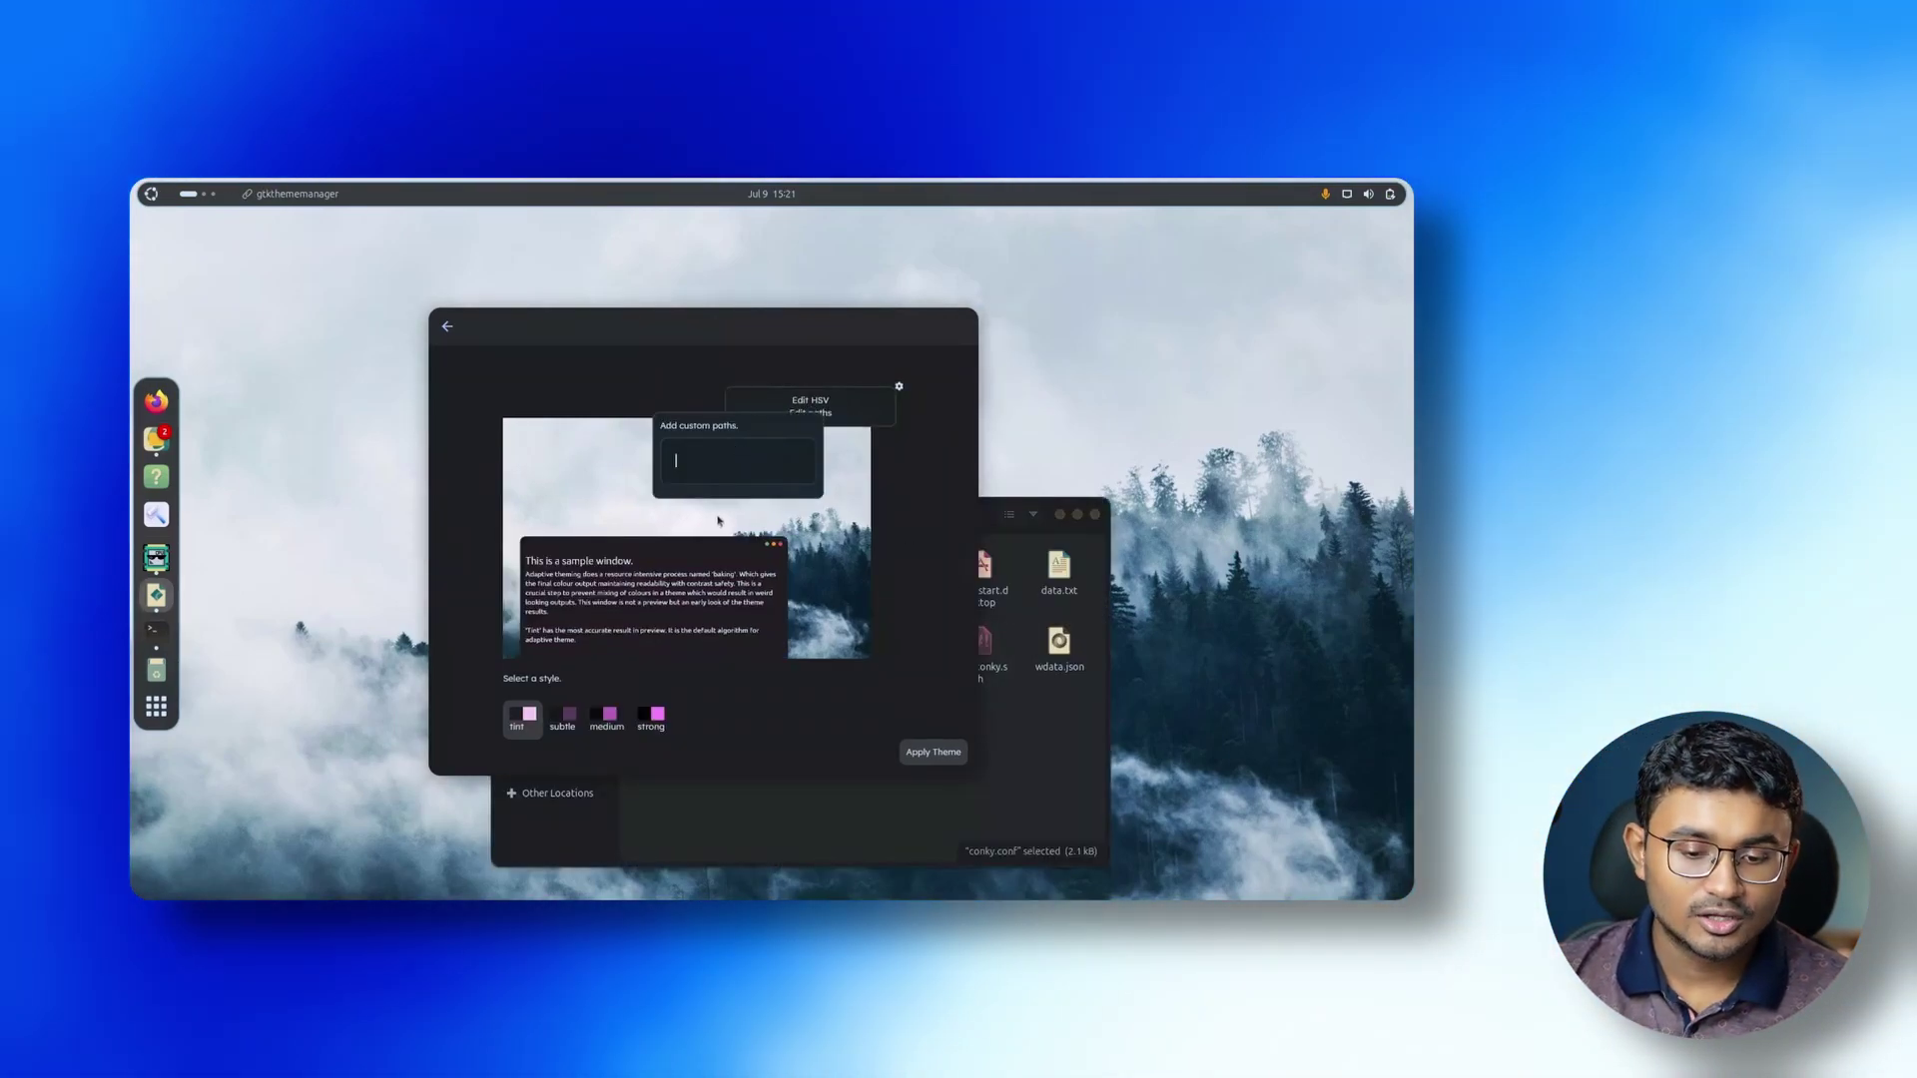
pyautogui.write('/home/arcnations/AT/UID6/conky.conf')
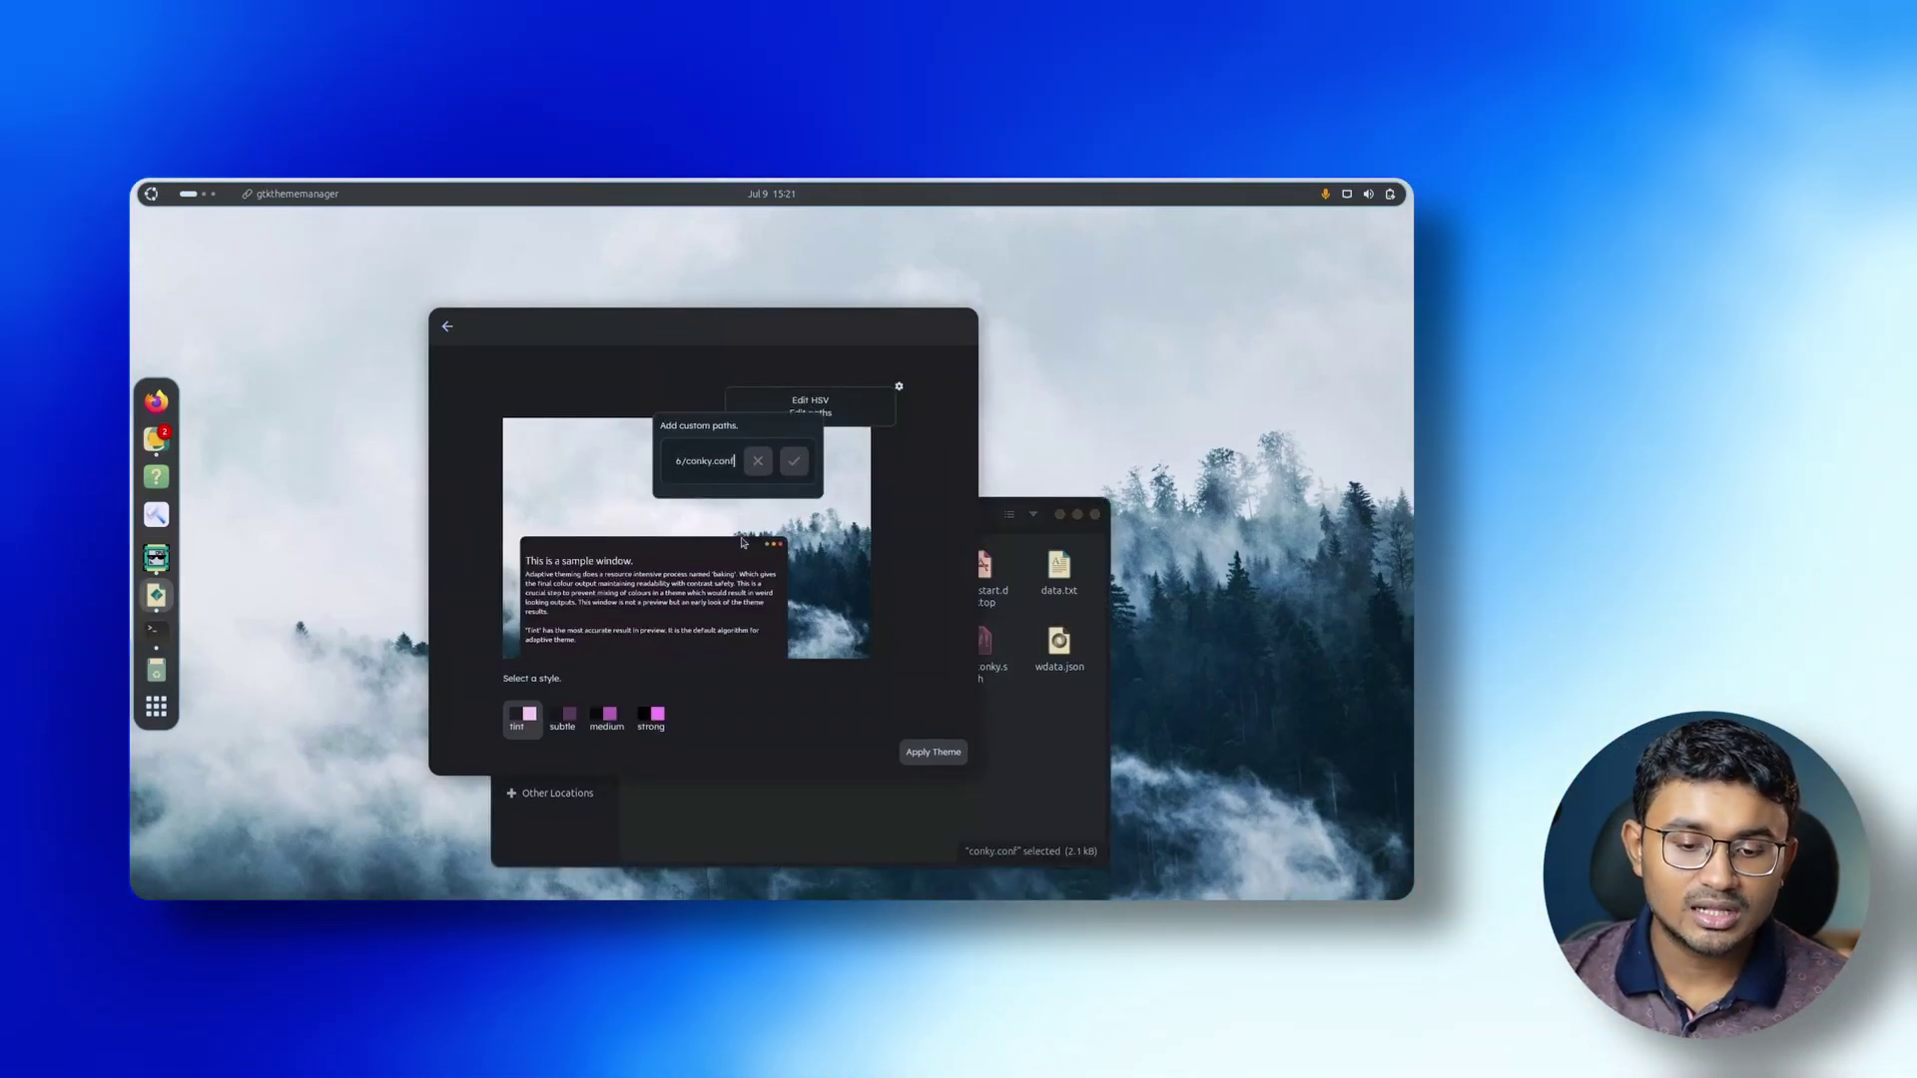
pyautogui.press('Return')
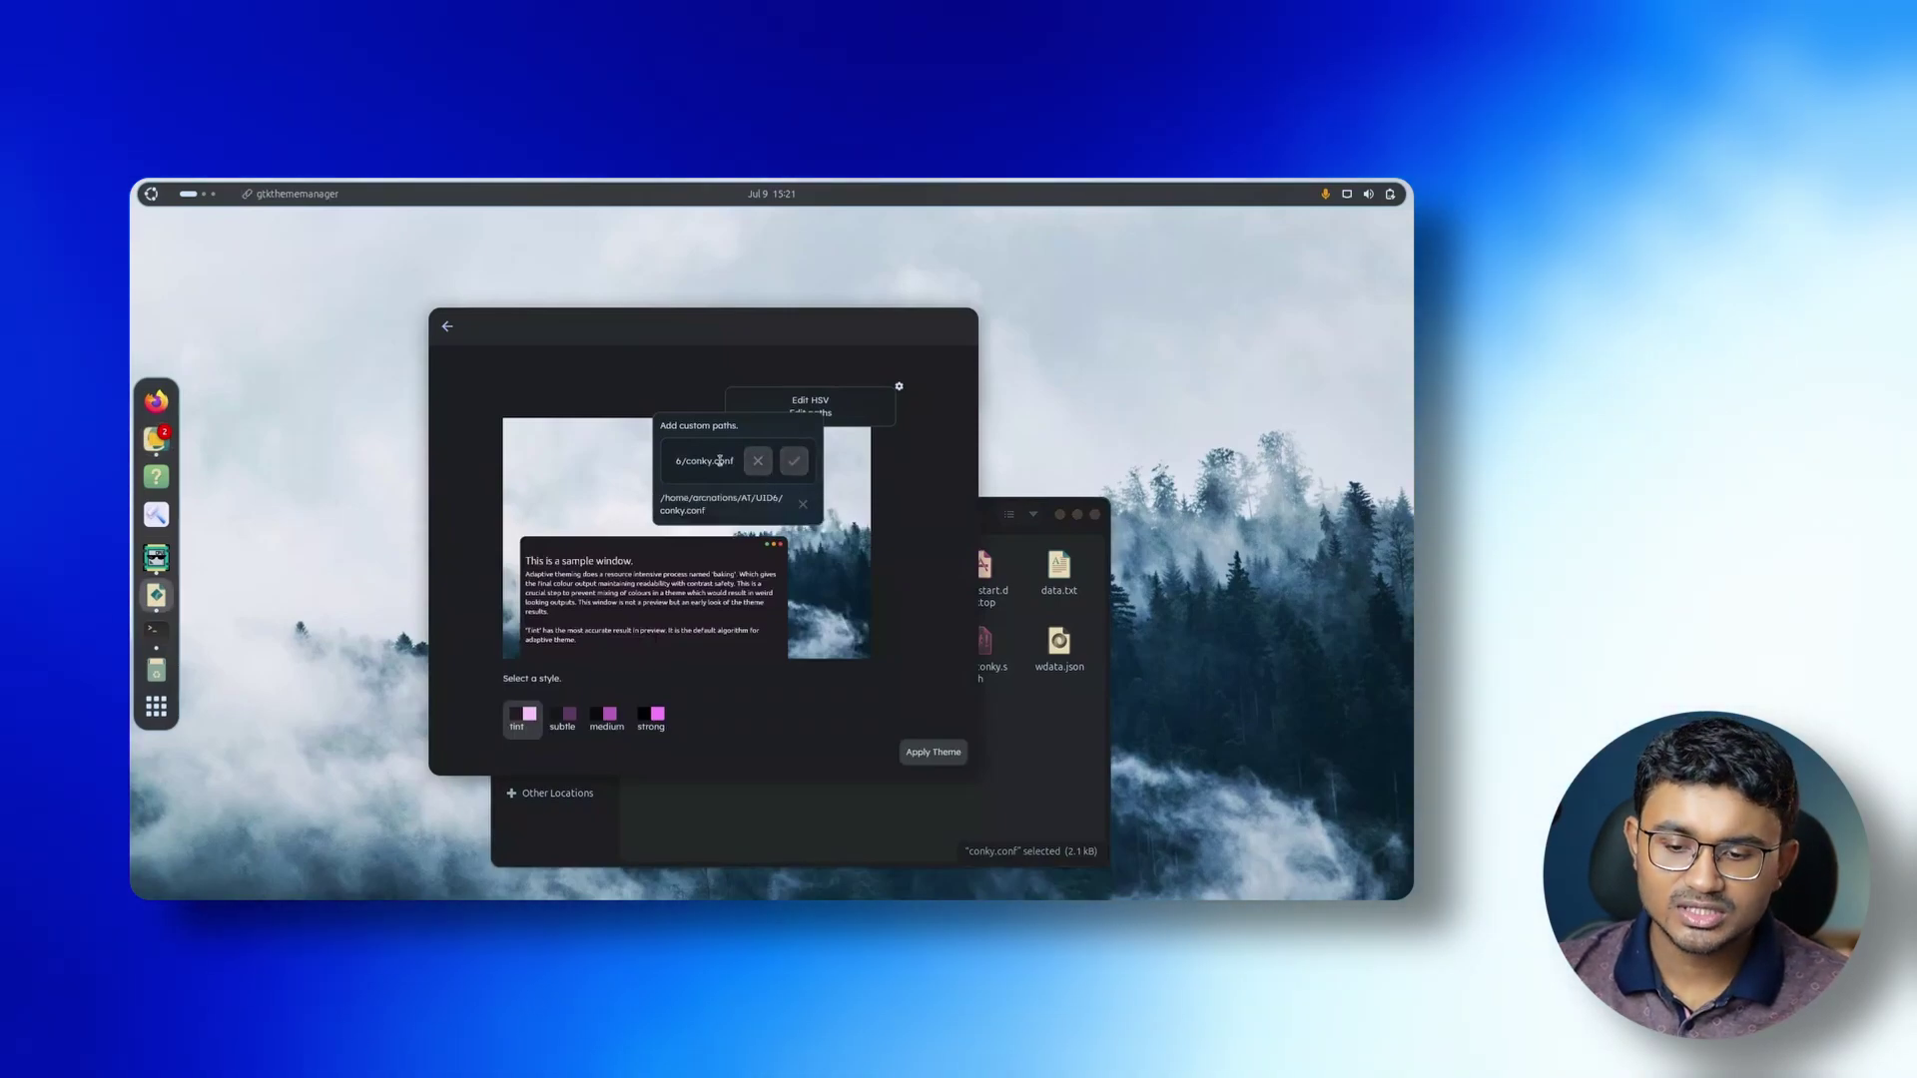
pyautogui.click(758, 461)
pyautogui.click(889, 605)
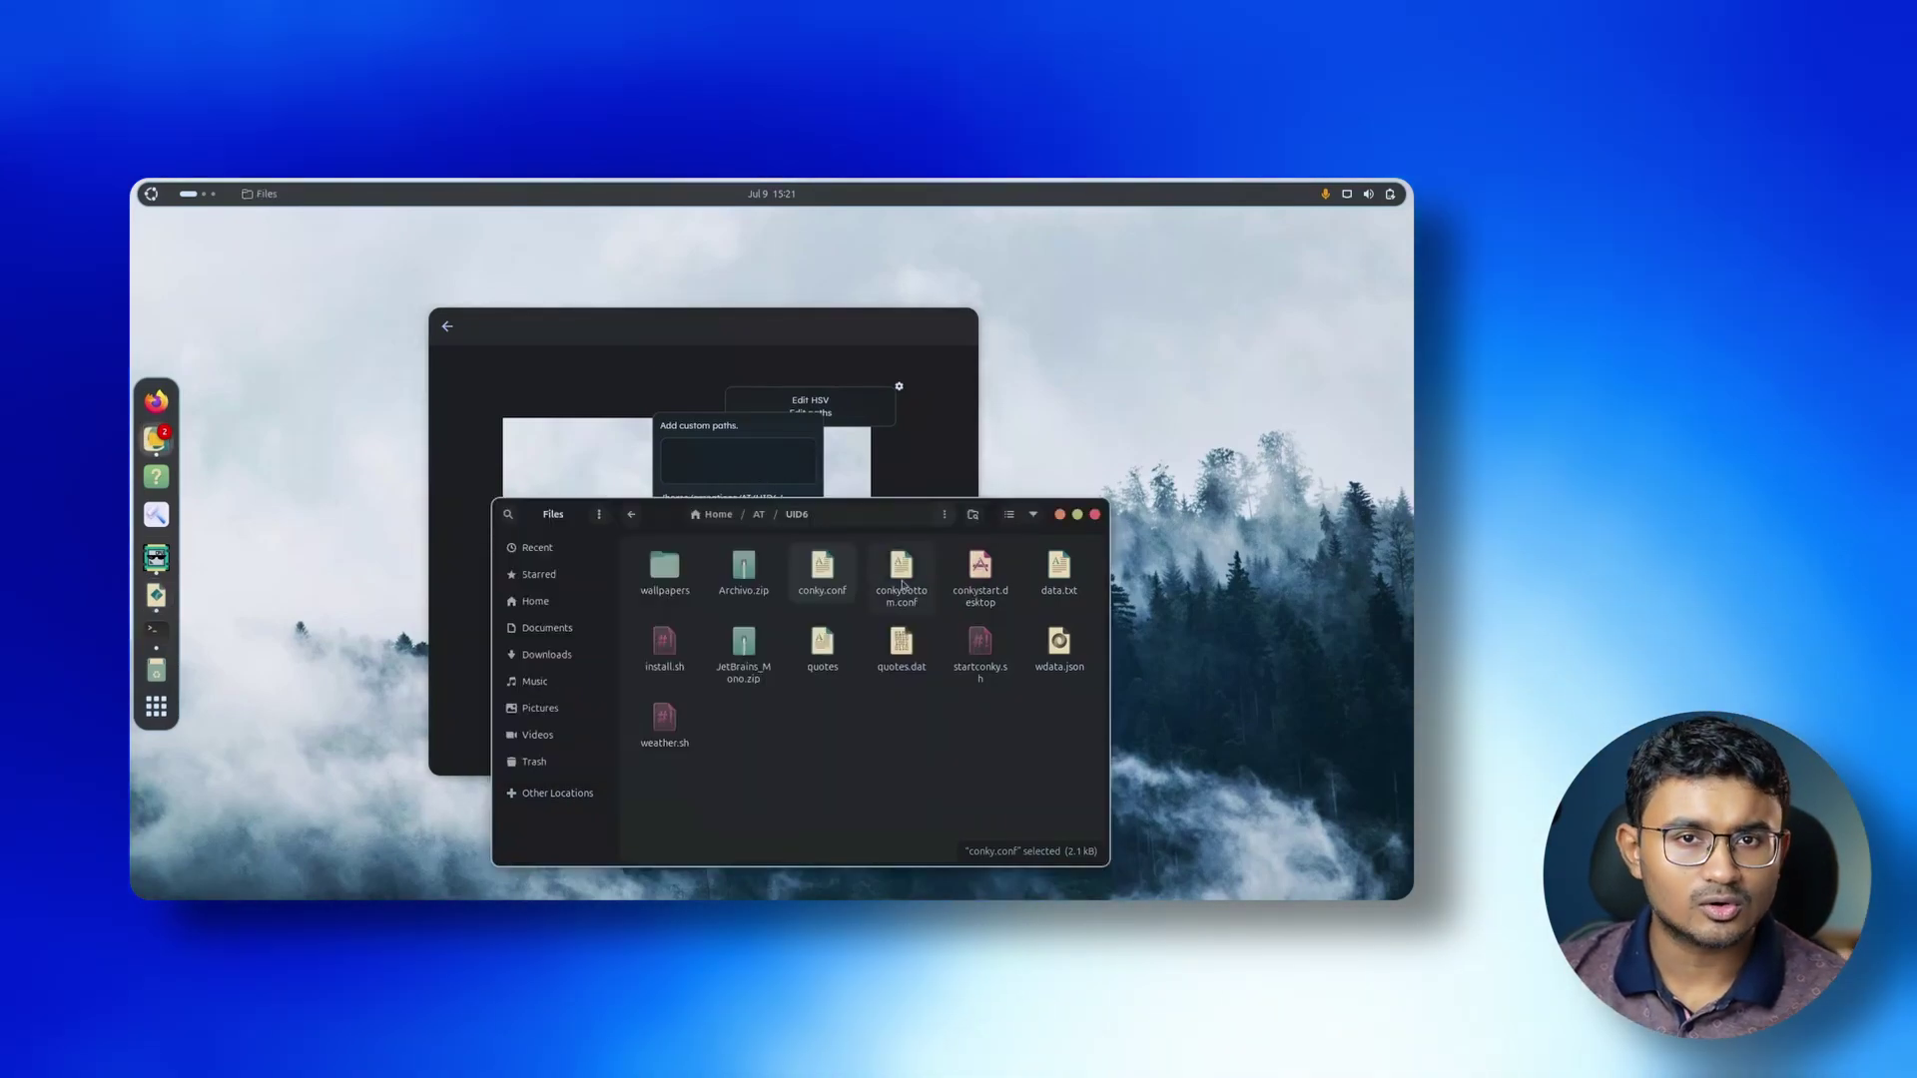
pyautogui.click(889, 605)
pyautogui.click(753, 455)
pyautogui.hotkey('ctrl', 'v')
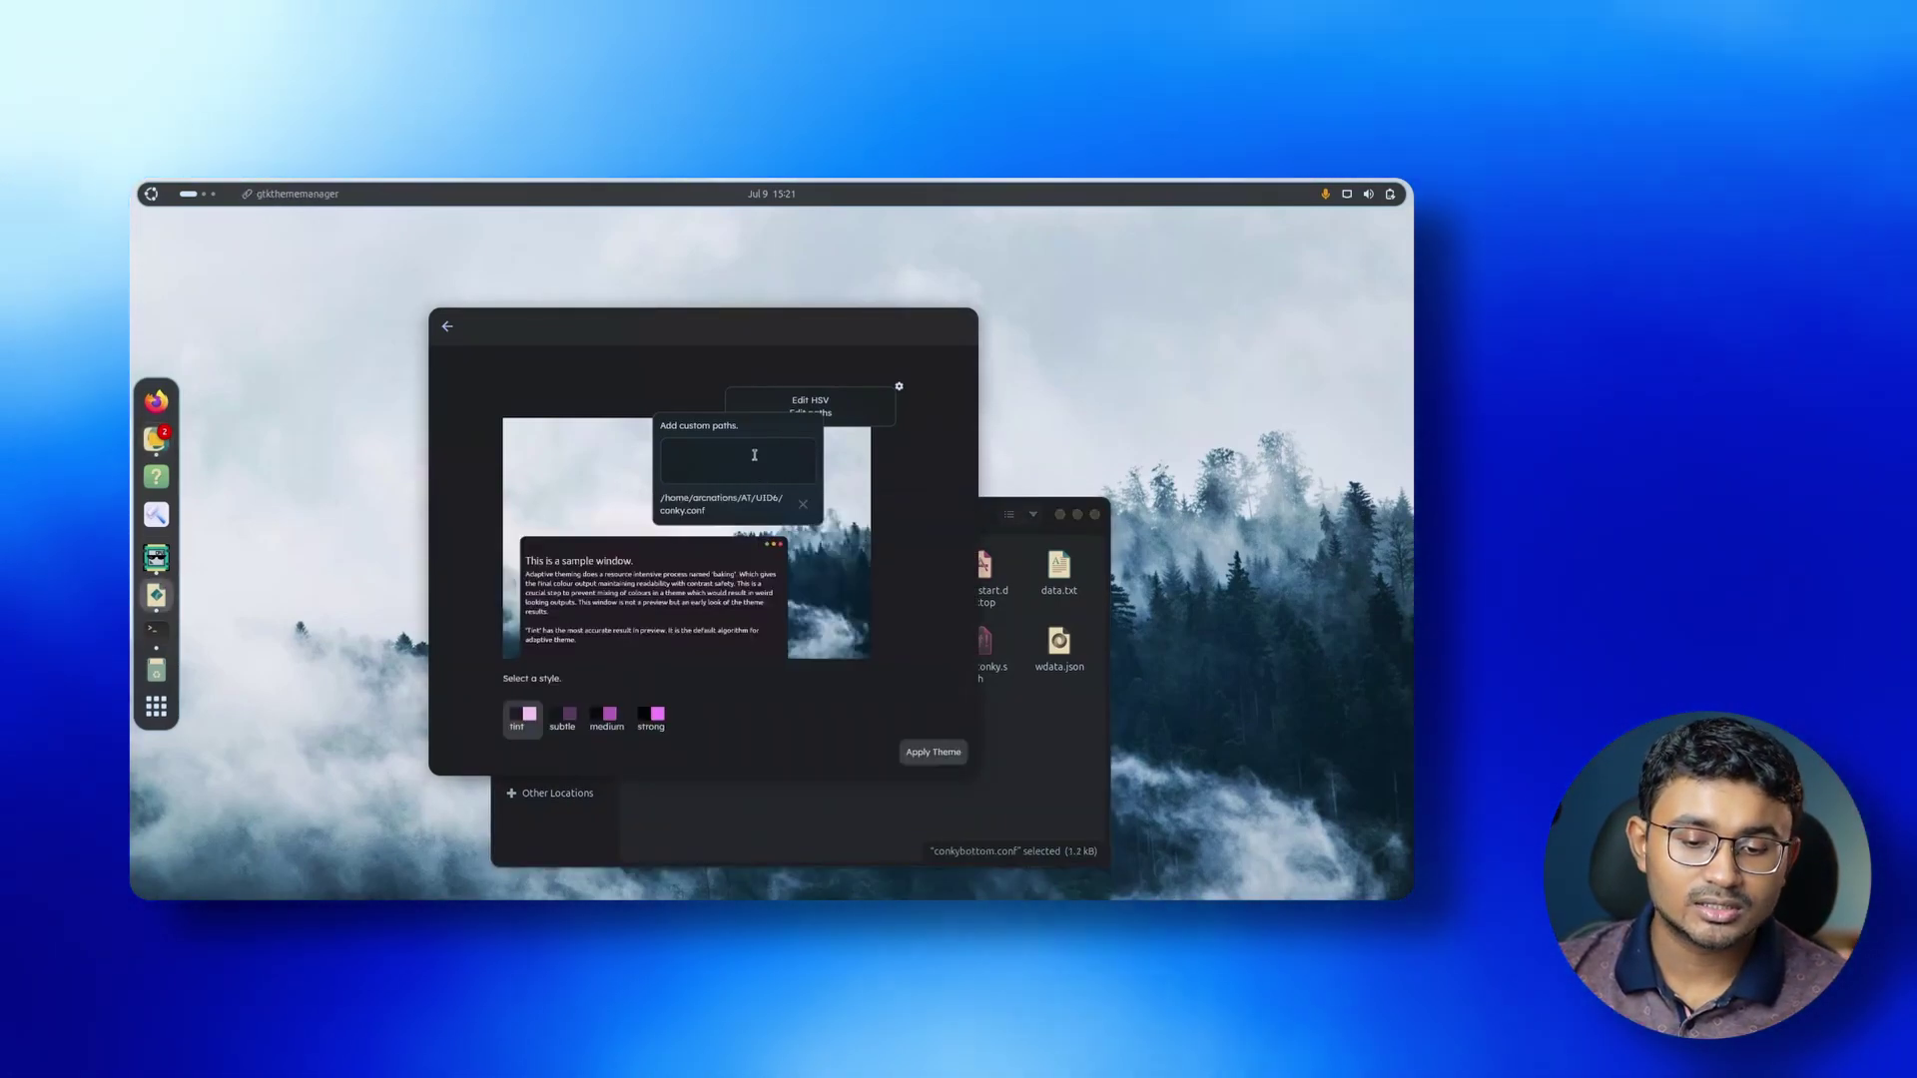
pyautogui.press('Return')
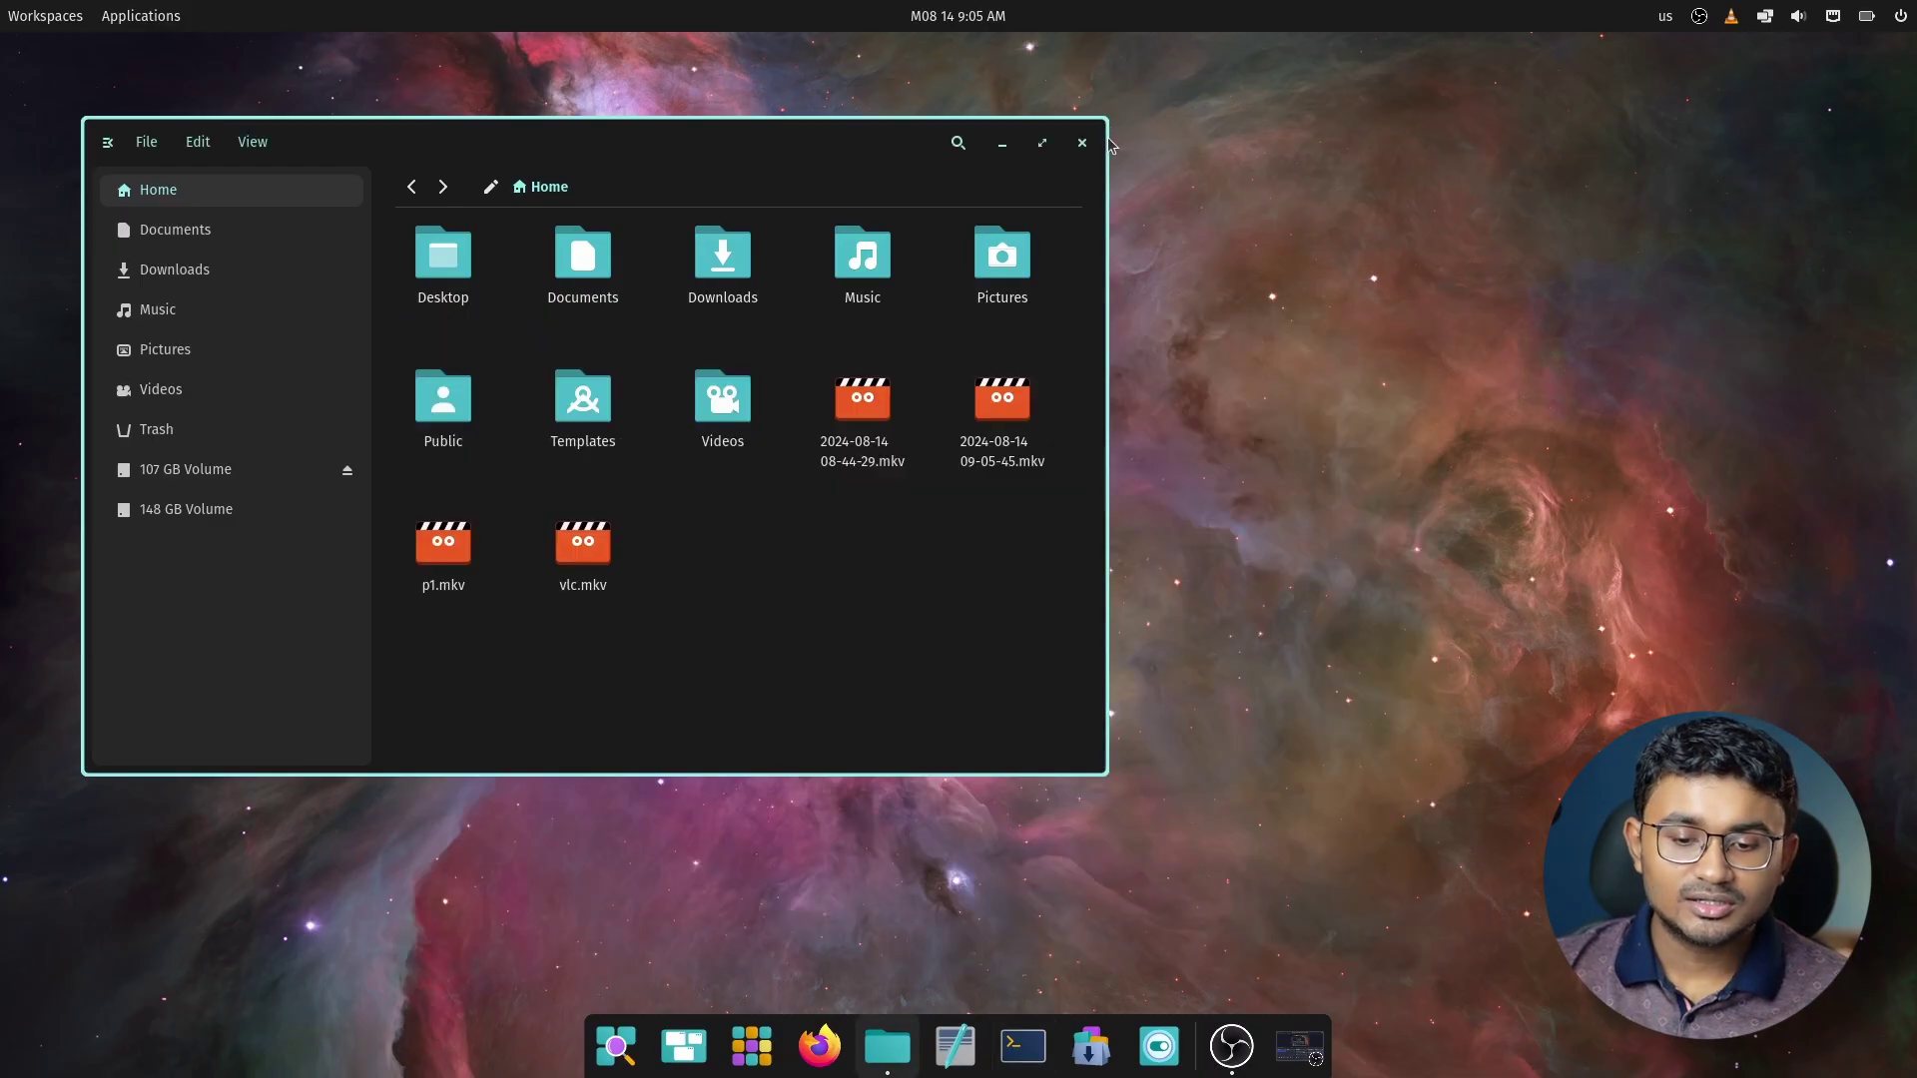
# Close Files and open Desktop > Wallpaper in COSMIC Settings, enlarging the window to show thumbnails
pyautogui.click(1081, 143)
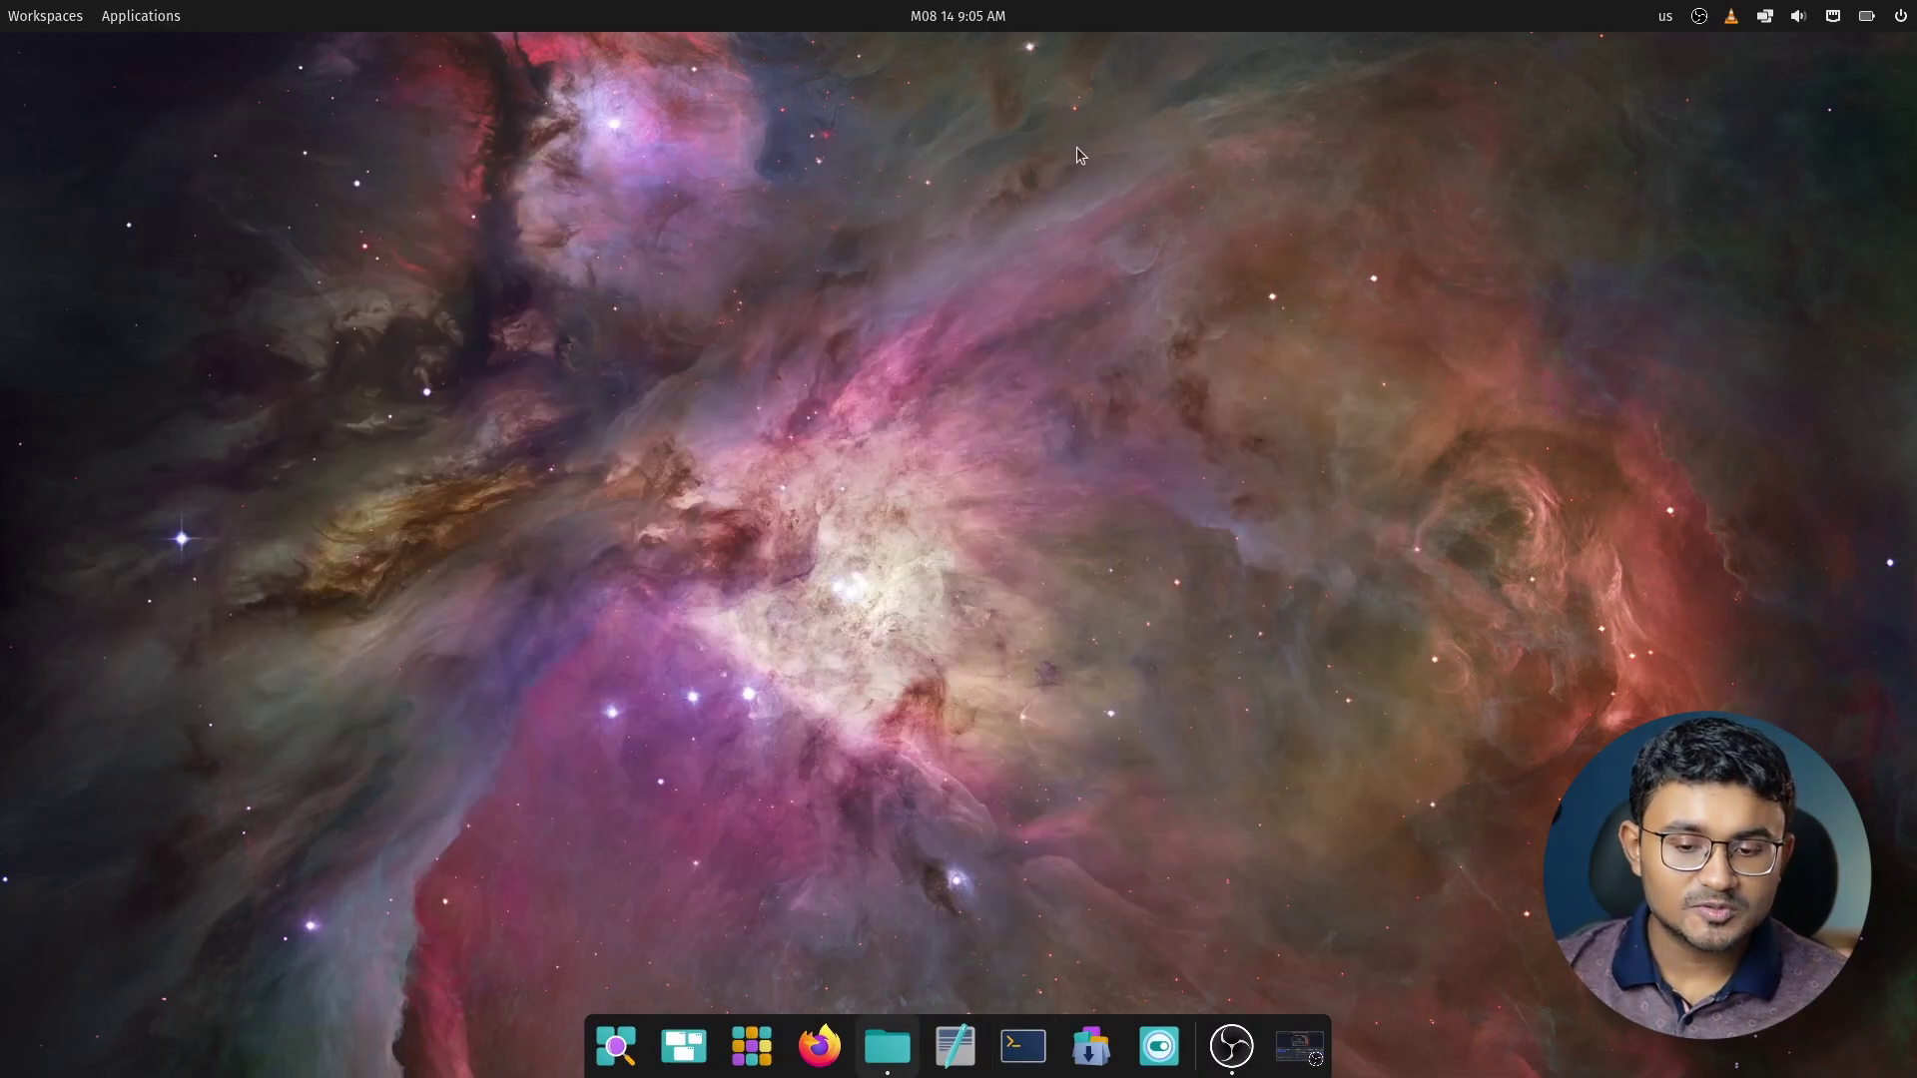
pyautogui.click(1162, 1053)
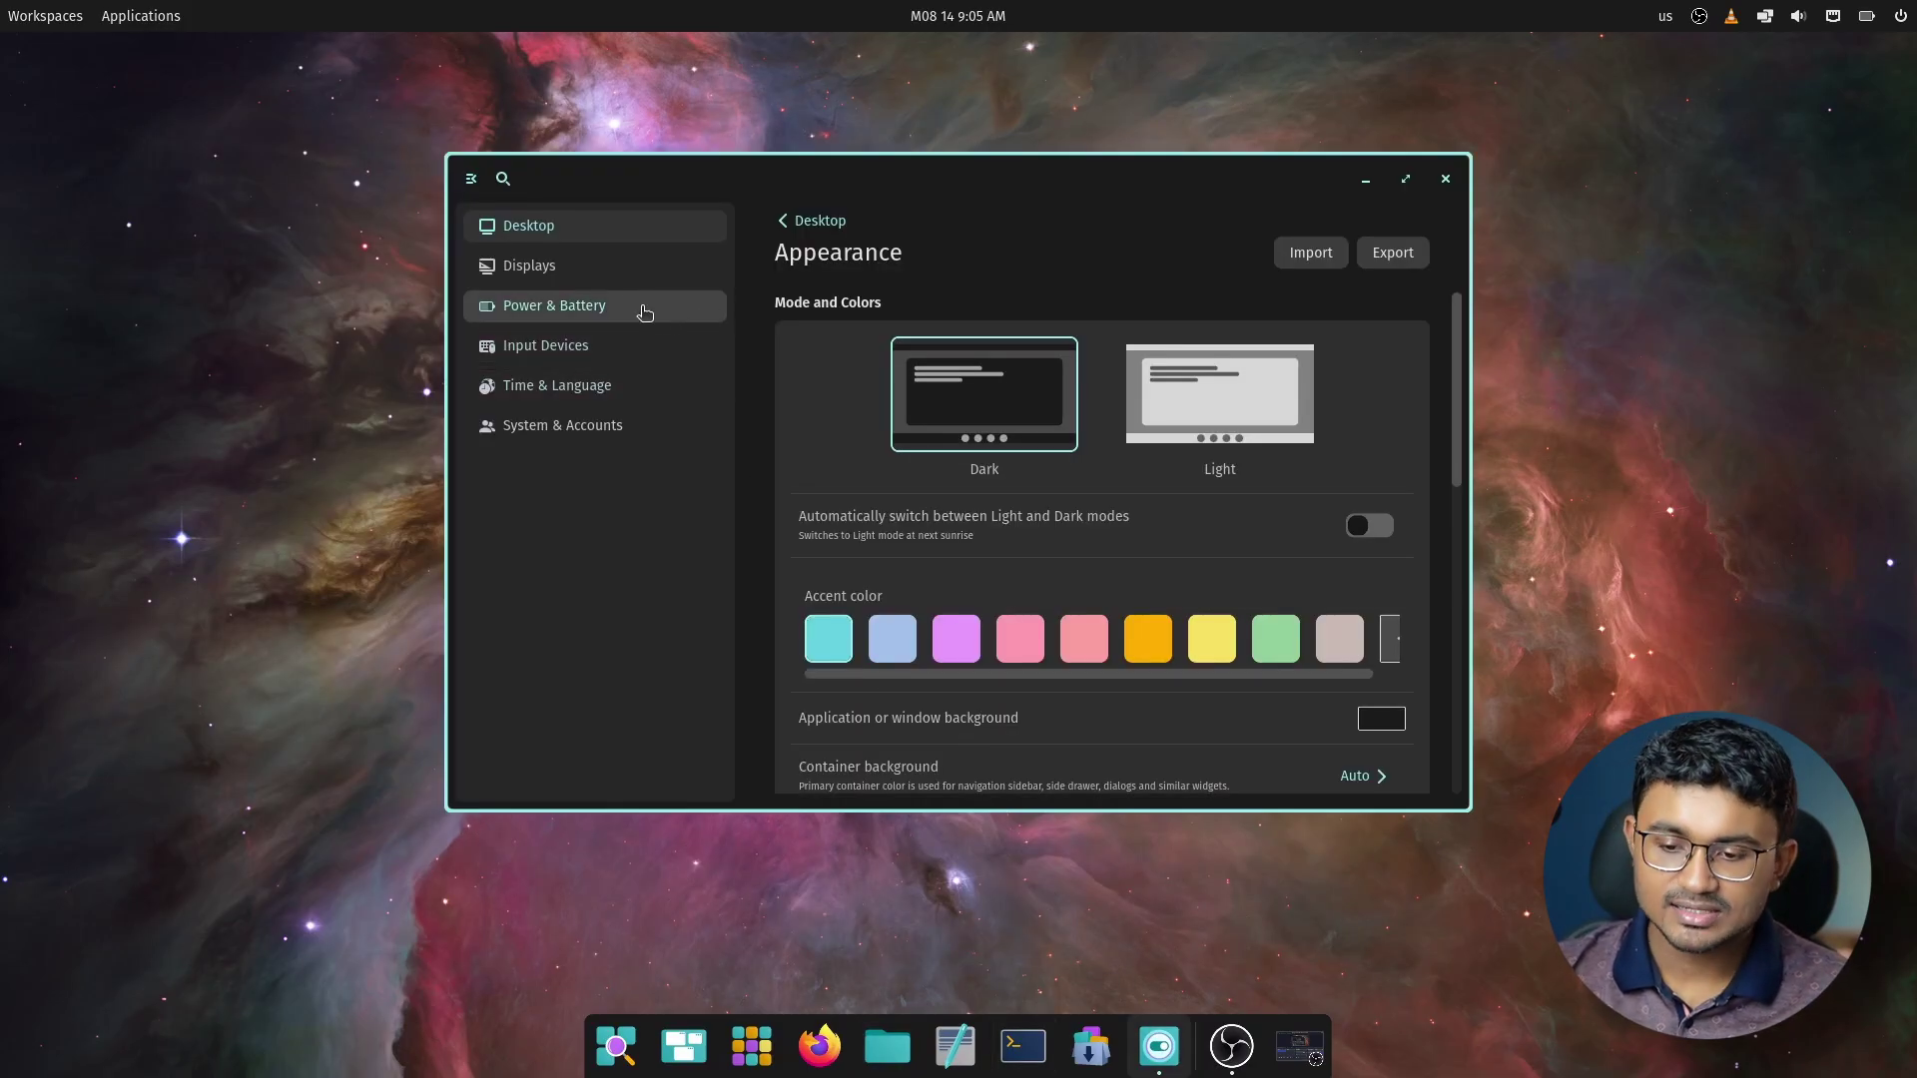
pyautogui.click(642, 239)
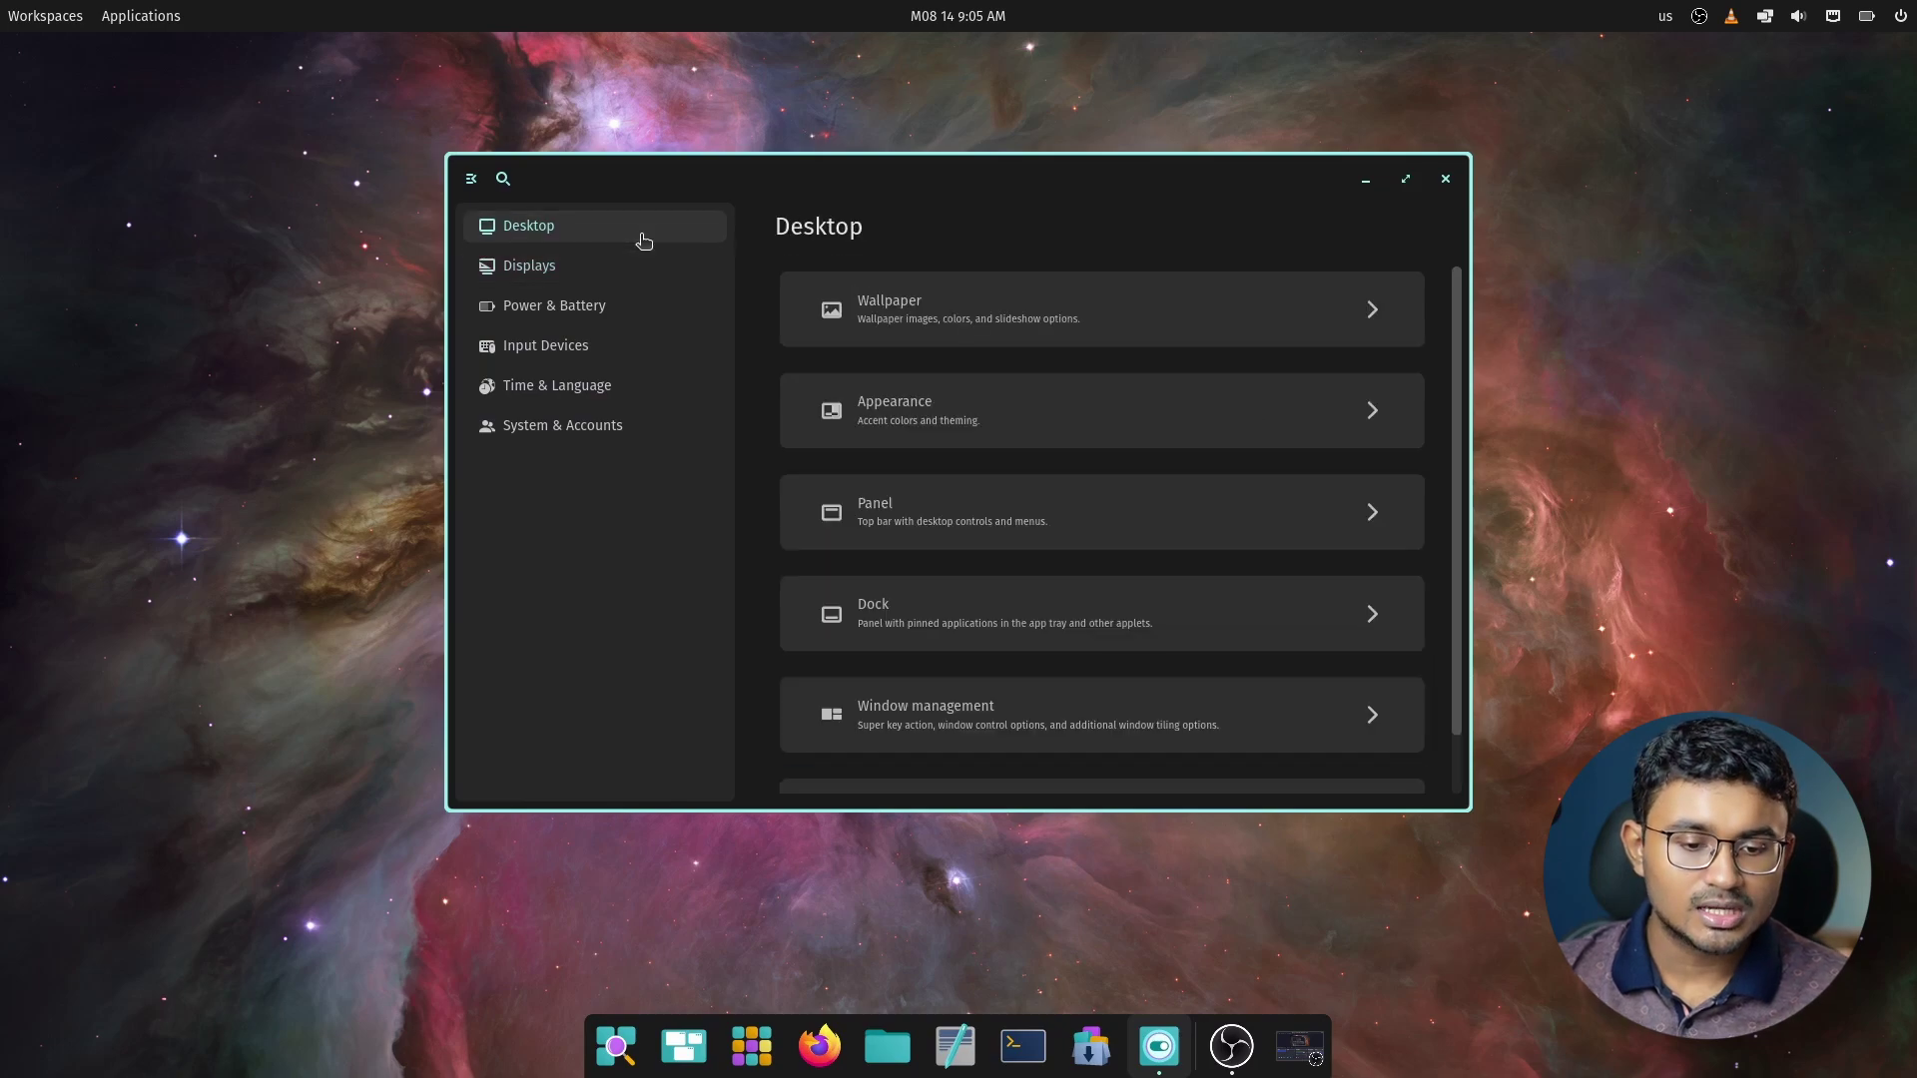
pyautogui.click(952, 342)
pyautogui.moveTo(1129, 186); pyautogui.dragTo(1111, 159)
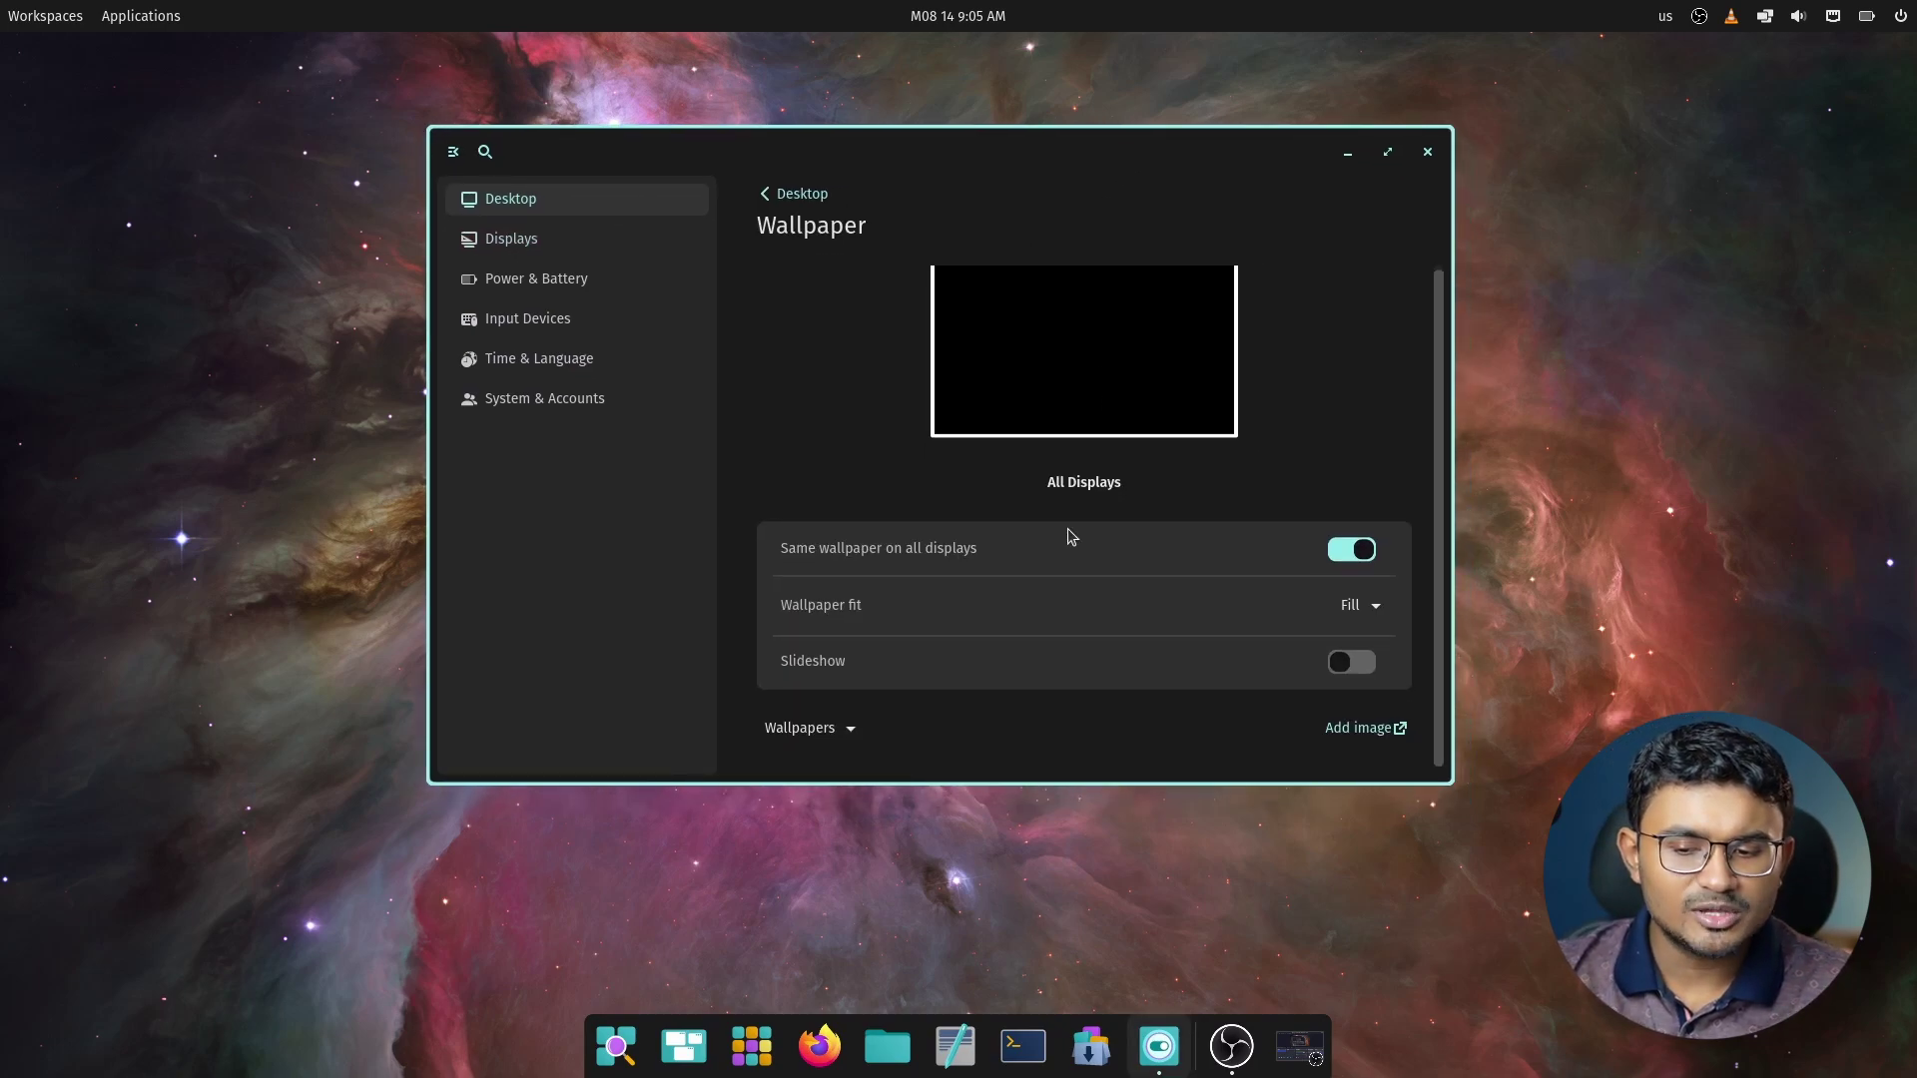
pyautogui.click(807, 730)
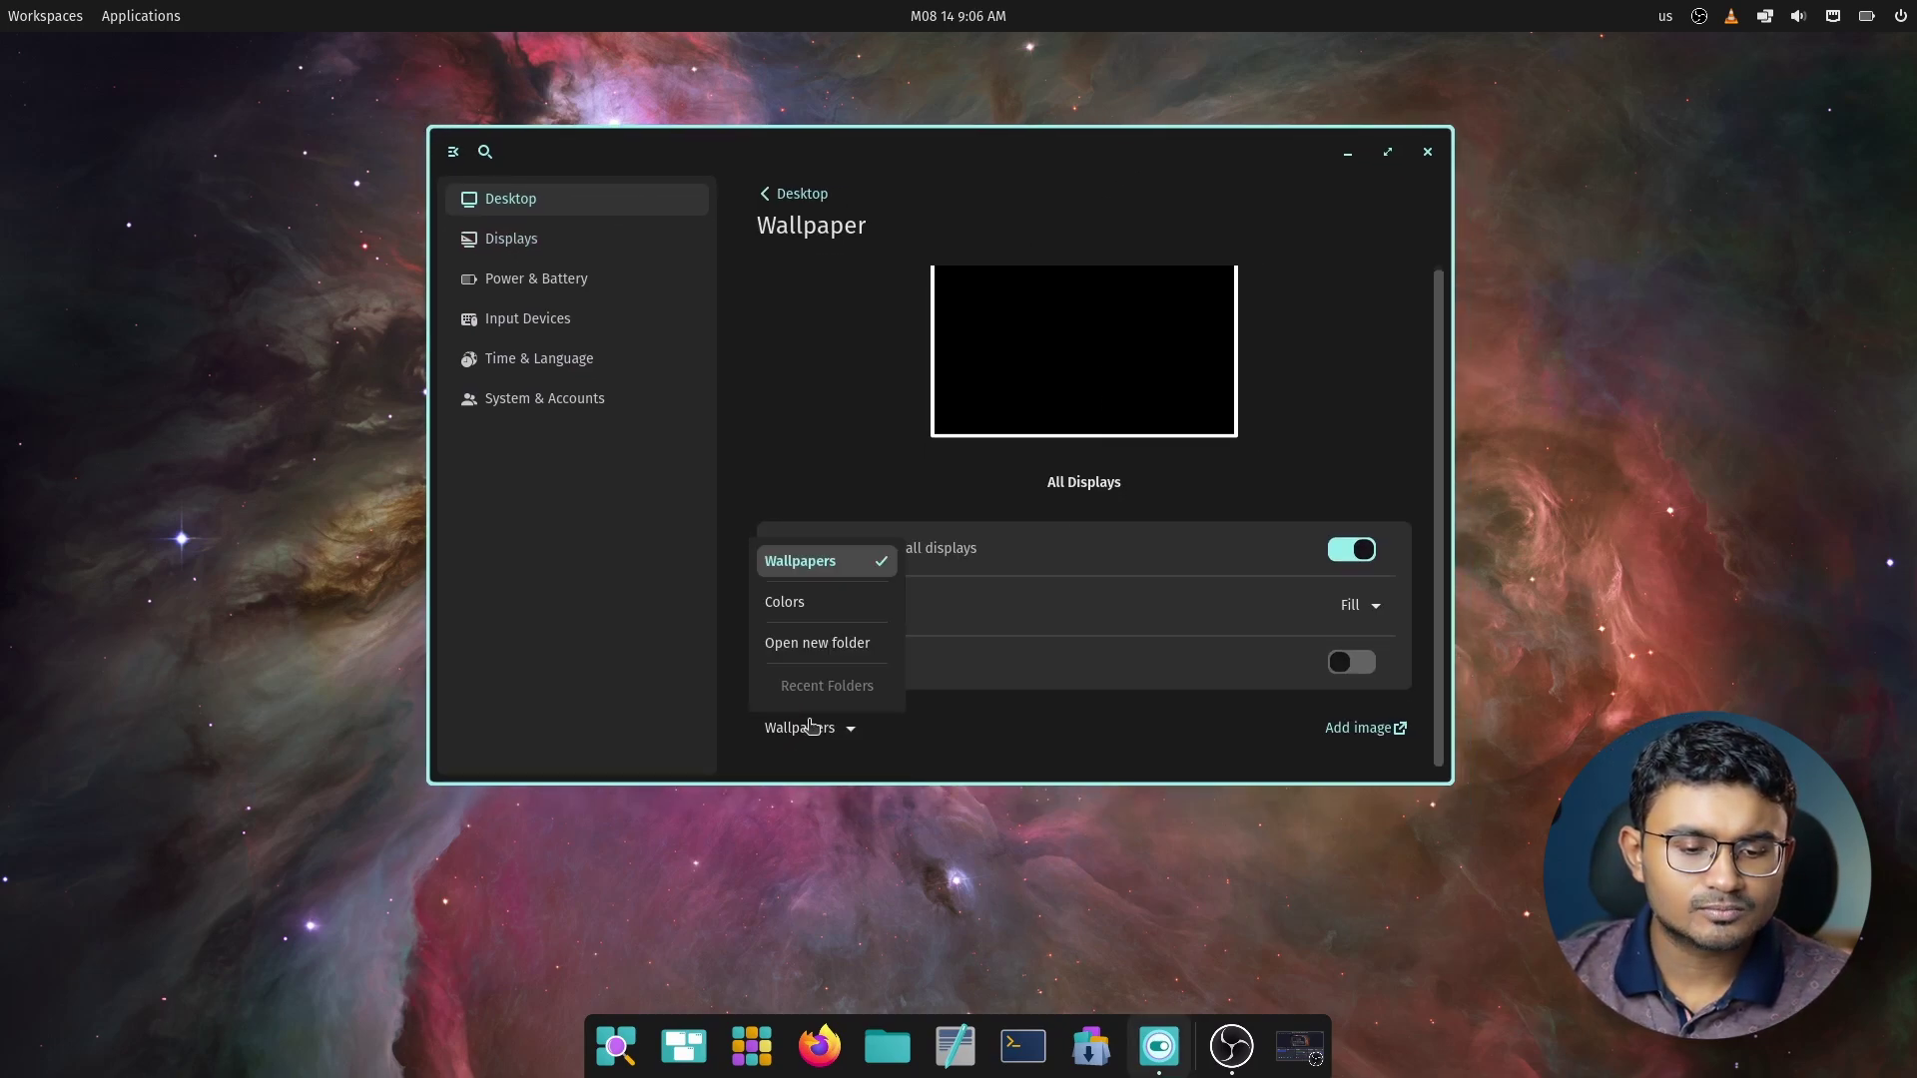
pyautogui.click(879, 757)
pyautogui.moveTo(888, 774); pyautogui.dragTo(888, 991)
# Preview the planets-and-moons wallpaper, then restore the nebula image and go back to Desktop
pyautogui.scroll(-5, 898, 749)
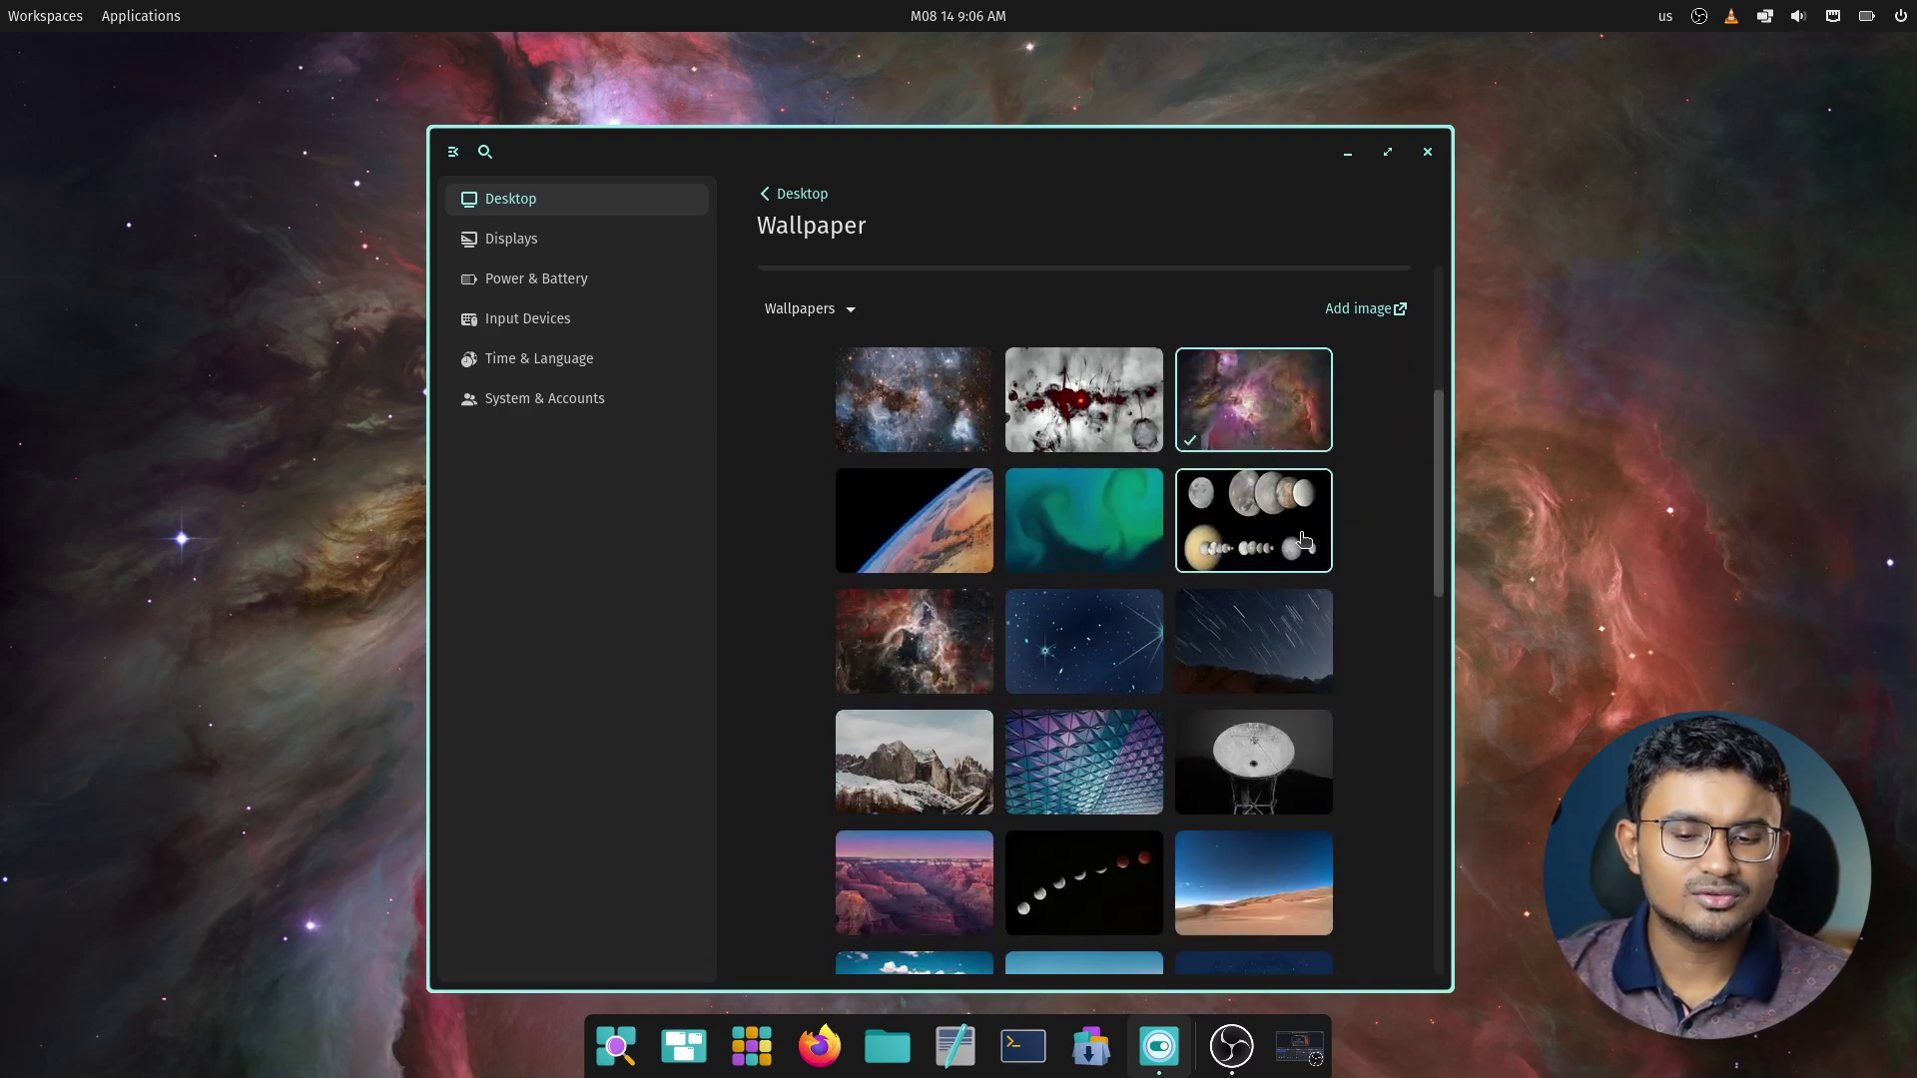
pyautogui.scroll(-4, 1278, 529)
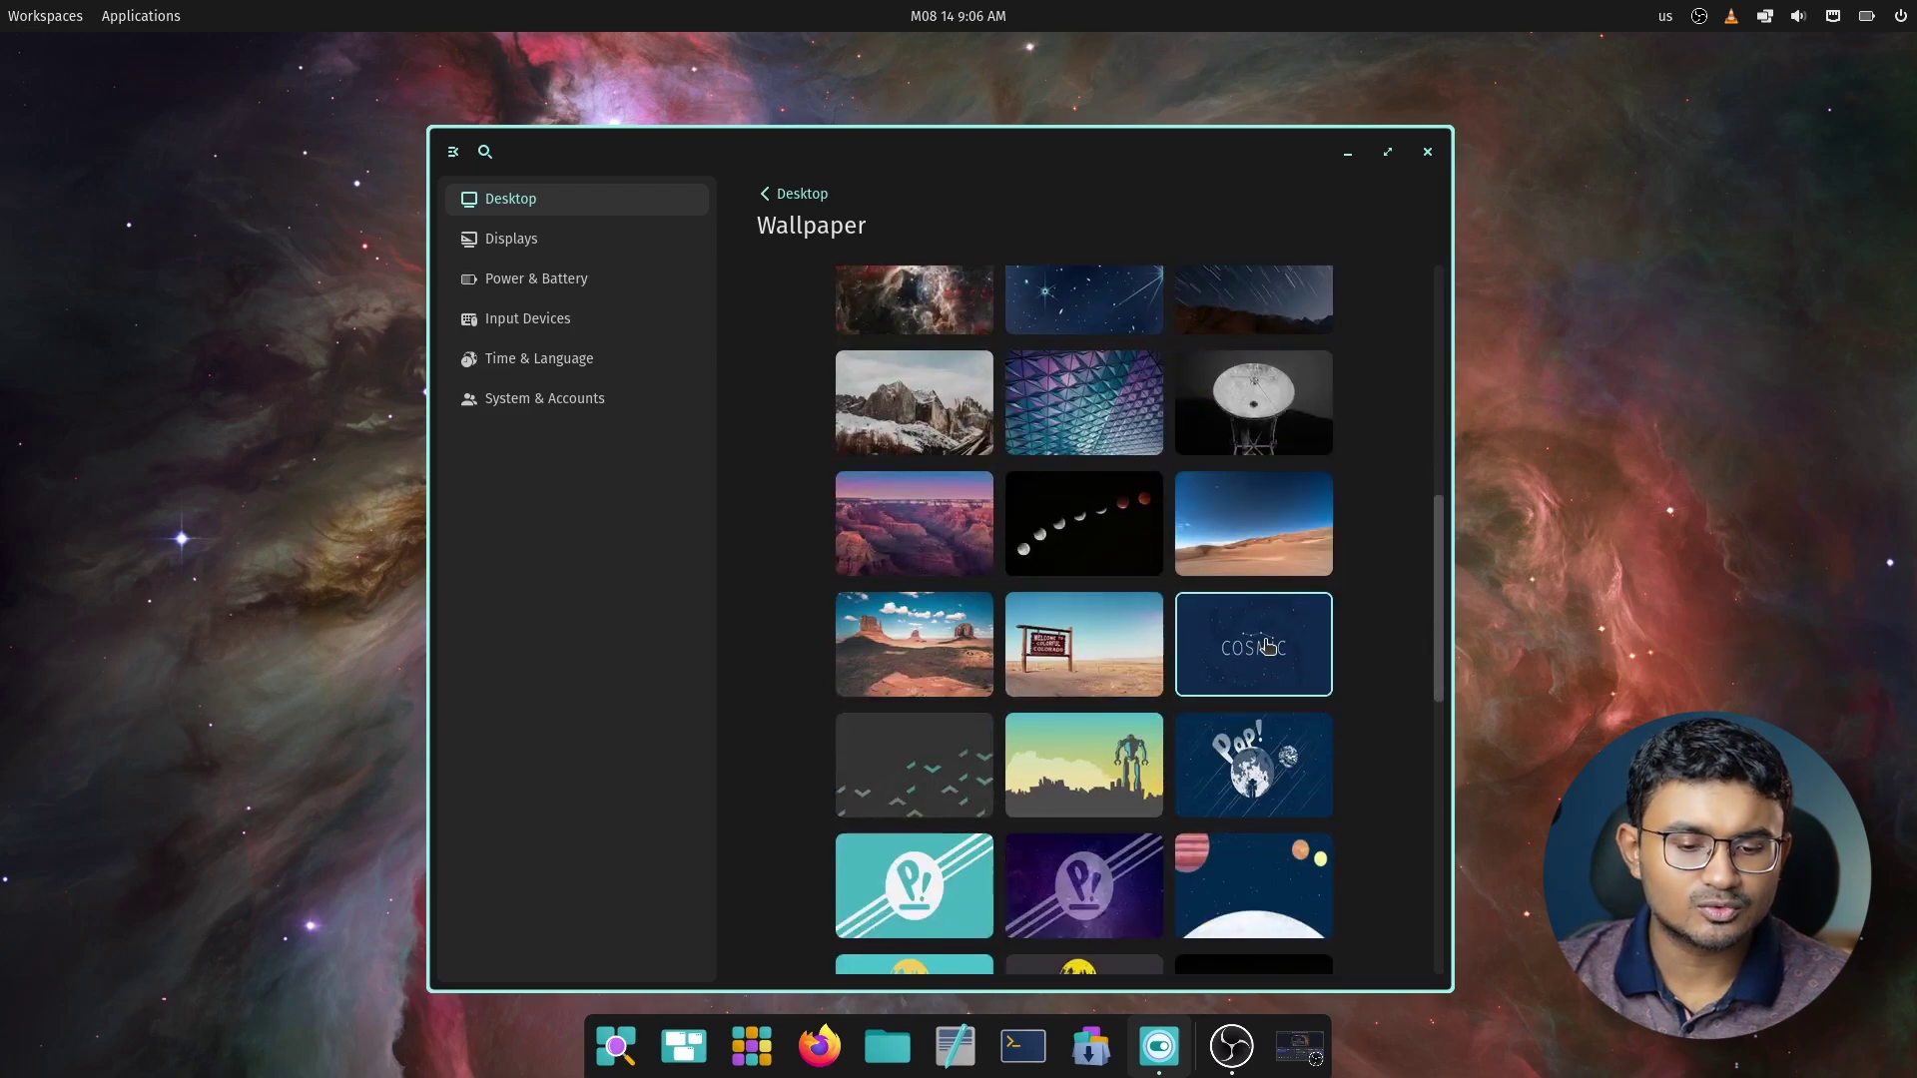
pyautogui.scroll(-5, 1266, 646)
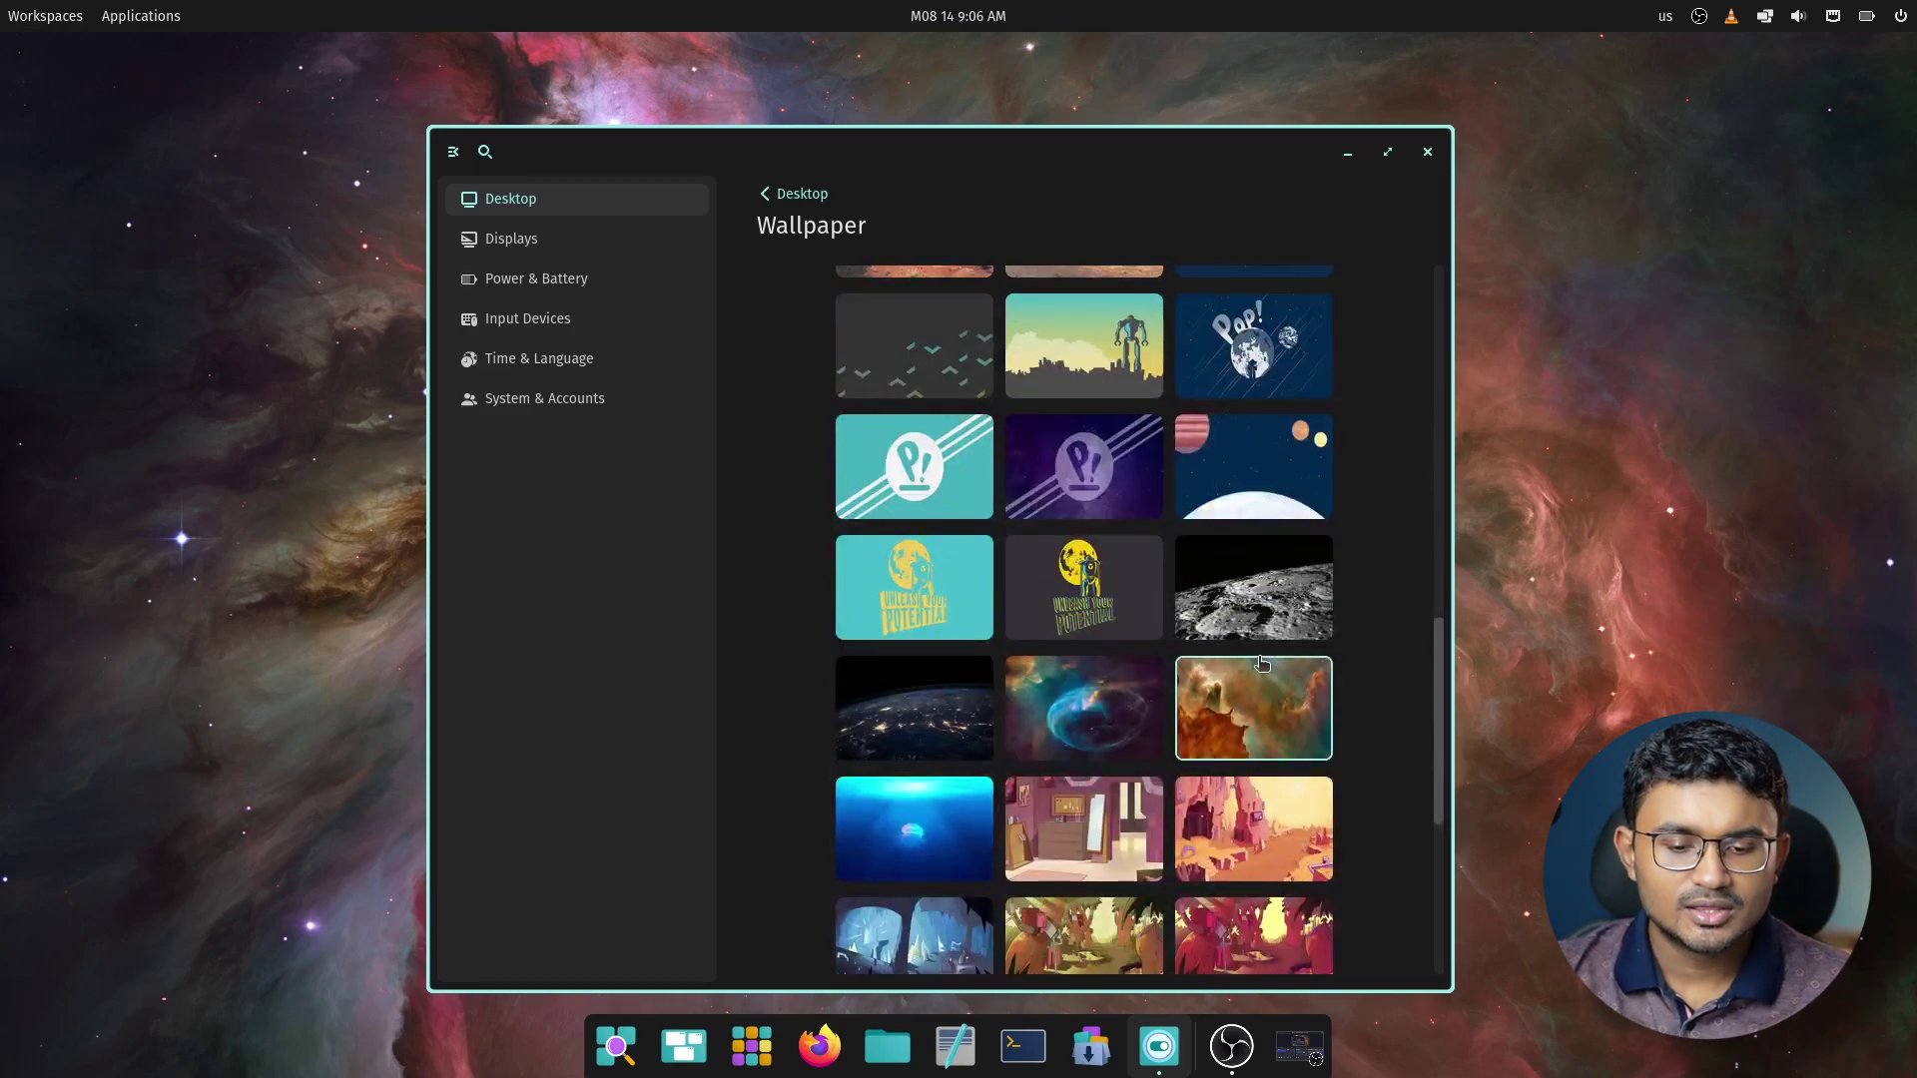
pyautogui.scroll(-3, 1261, 663)
pyautogui.scroll(9, 1262, 663)
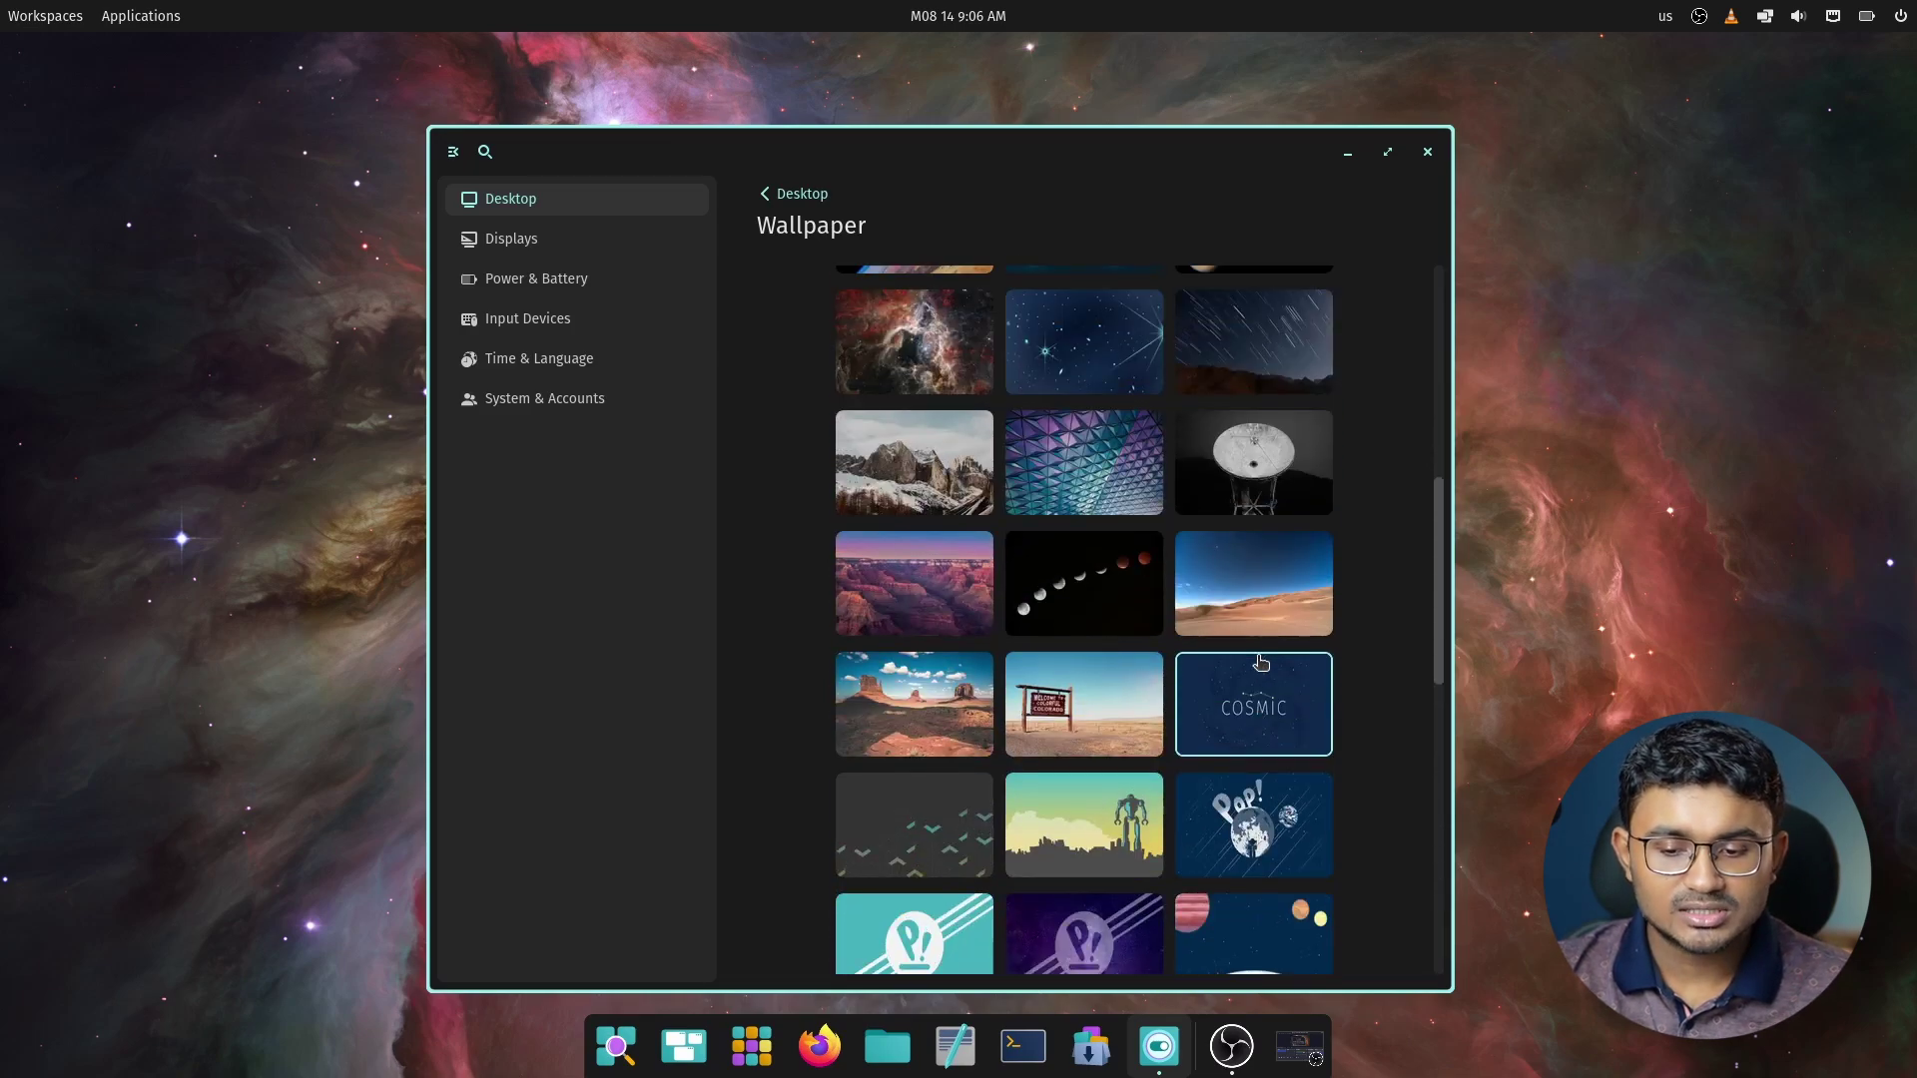
pyautogui.scroll(5, 1261, 662)
pyautogui.click(1255, 650)
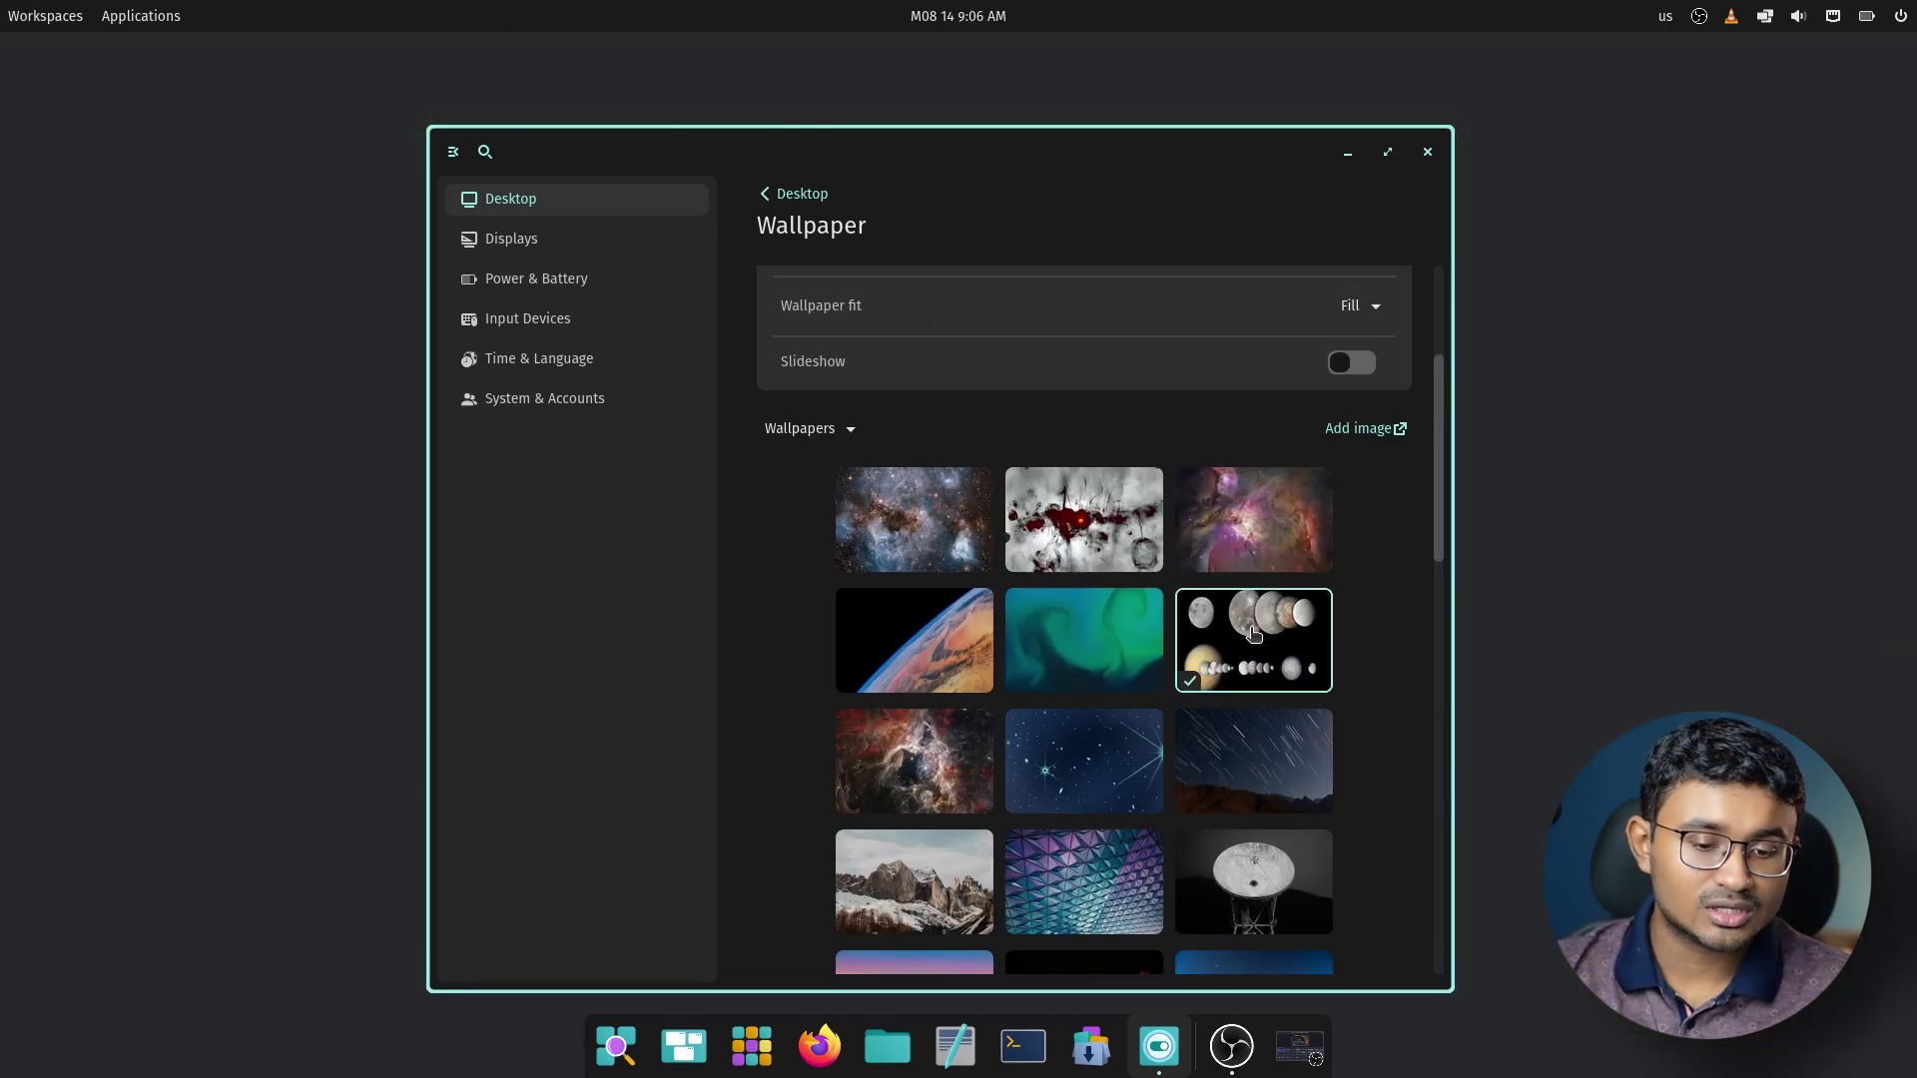
pyautogui.moveTo(1187, 161)
pyautogui.mouseDown()
pyautogui.moveTo(1311, 938)
pyautogui.moveTo(1153, 172)
pyautogui.mouseUp()
pyautogui.click(1228, 534)
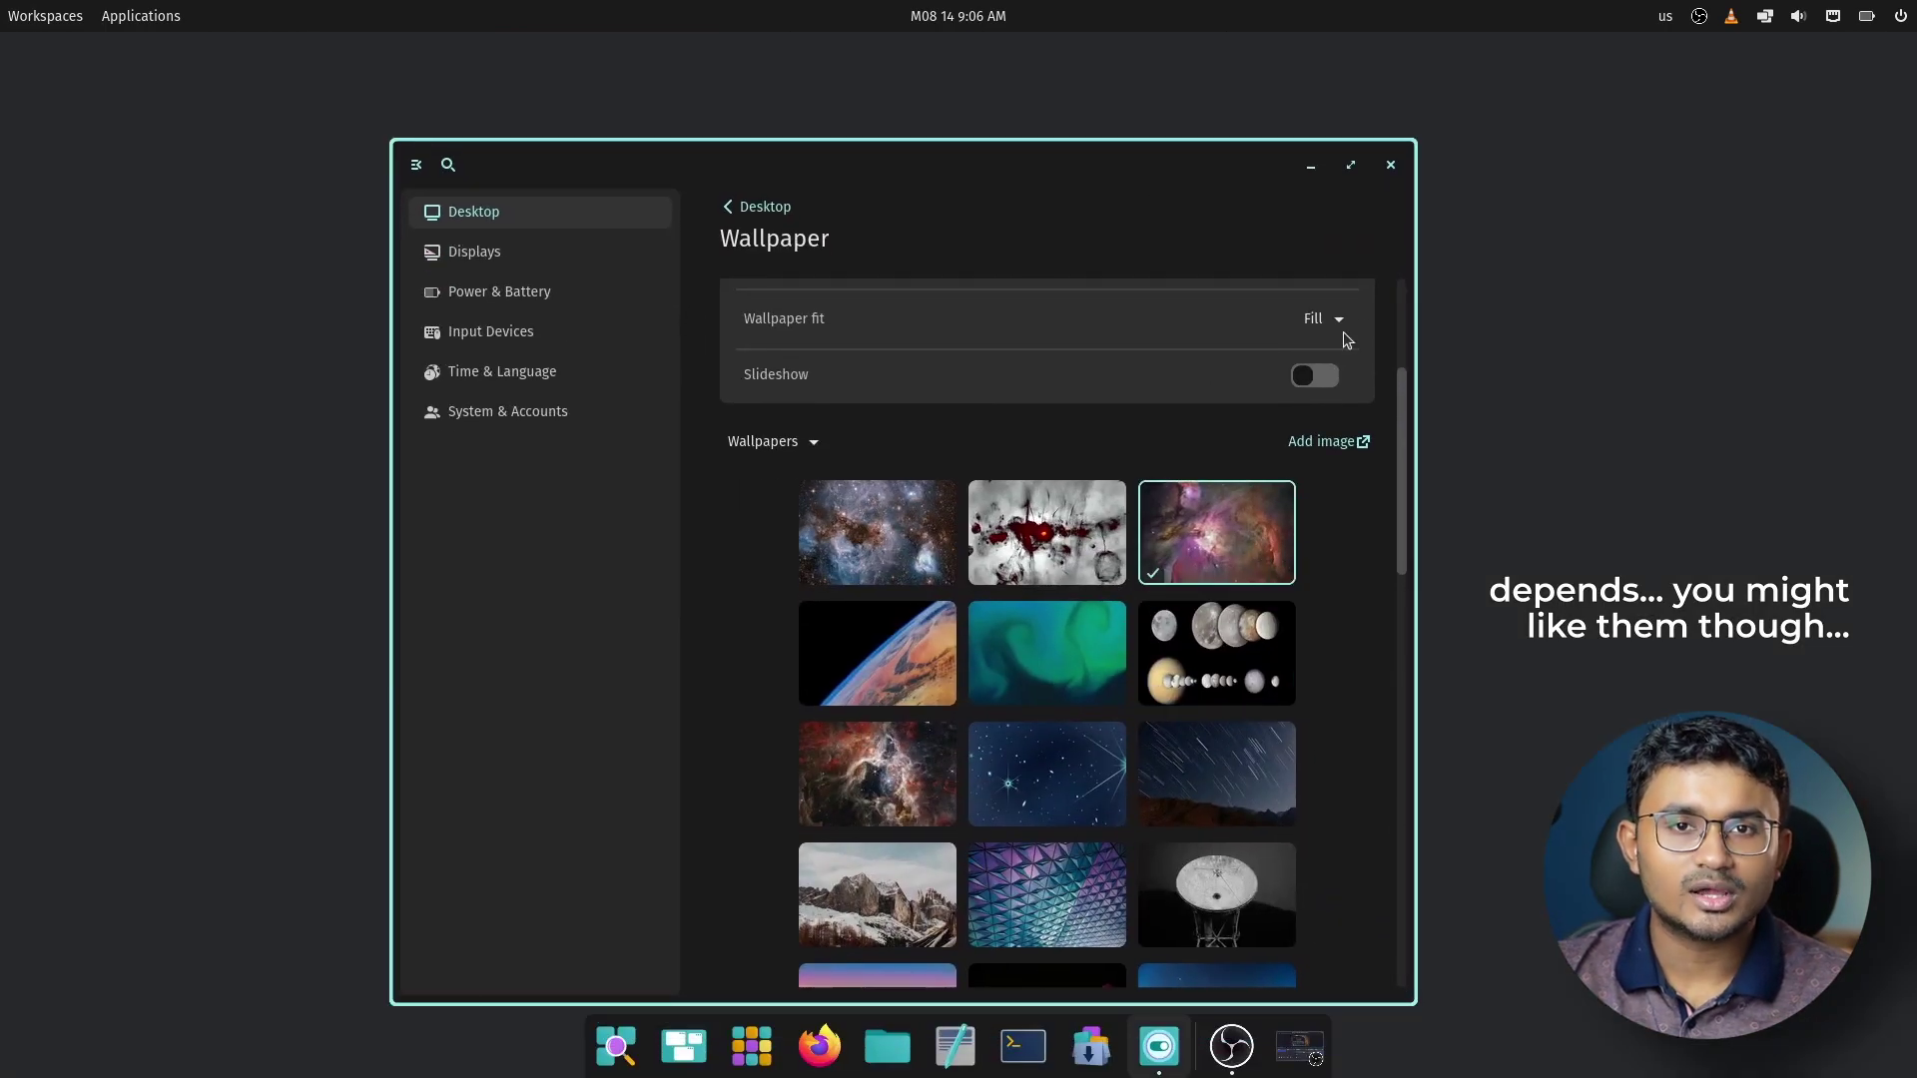
pyautogui.click(658, 215)
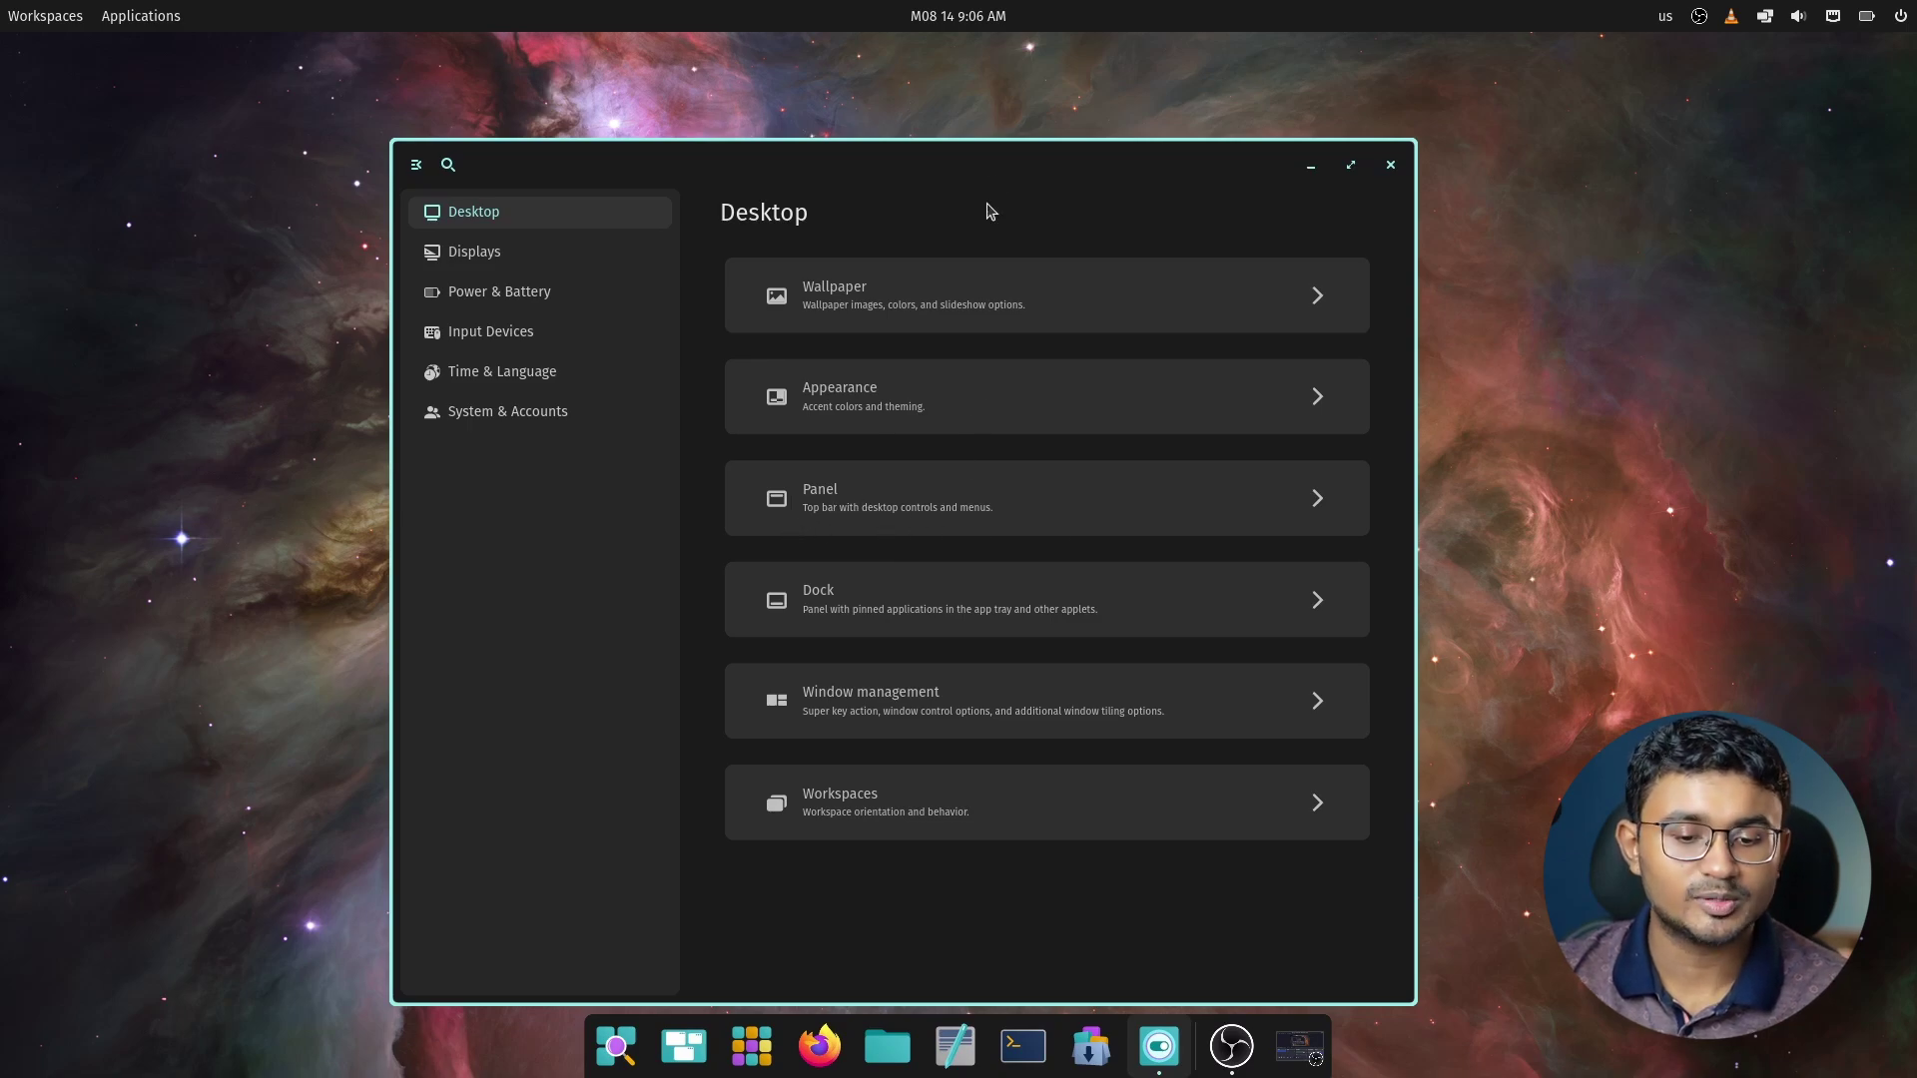
# Try other panel opacity, size and edge options, ending at 100 opacity, Small size, extended to edges
pyautogui.moveTo(1000, 181); pyautogui.dragTo(1033, 105)
pyautogui.click(953, 425)
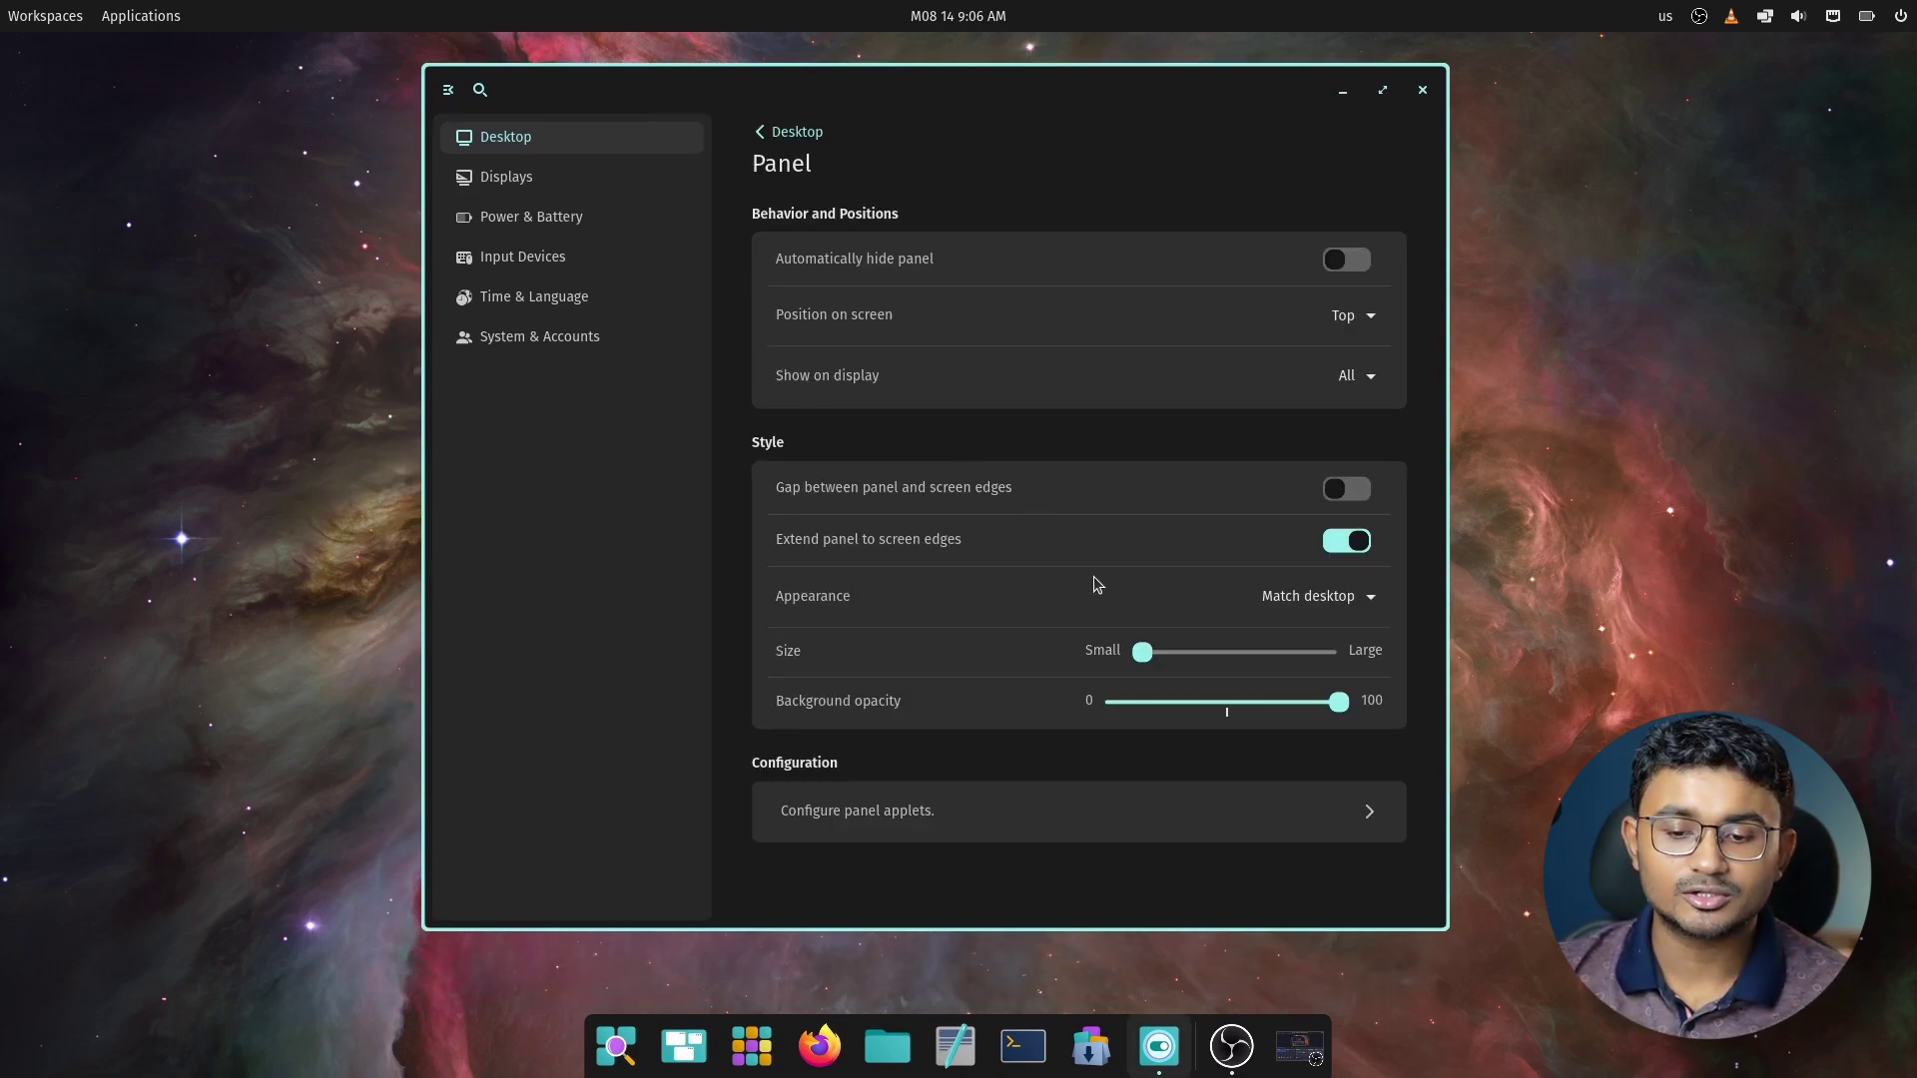
pyautogui.moveTo(1339, 702)
pyautogui.mouseDown()
pyautogui.moveTo(1088, 703)
pyautogui.moveTo(1338, 702)
pyautogui.mouseUp()
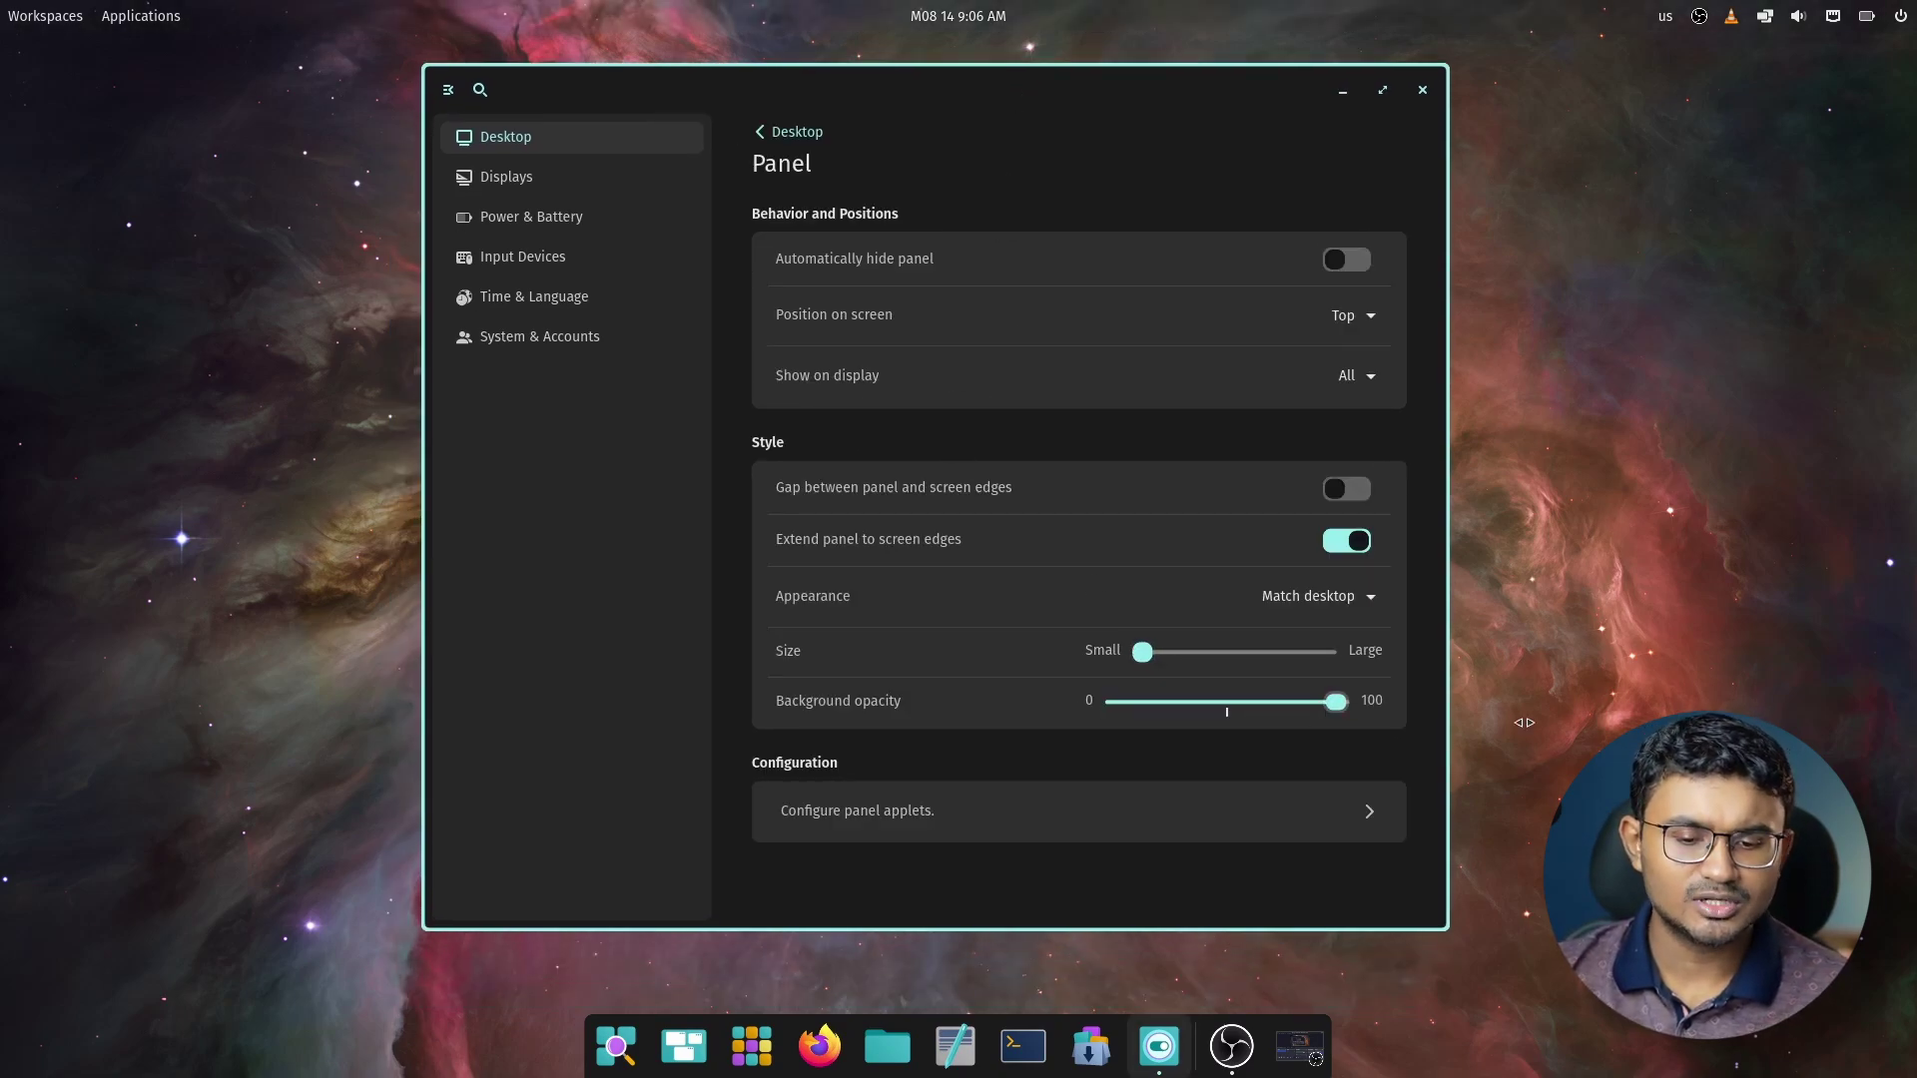
pyautogui.click(1361, 551)
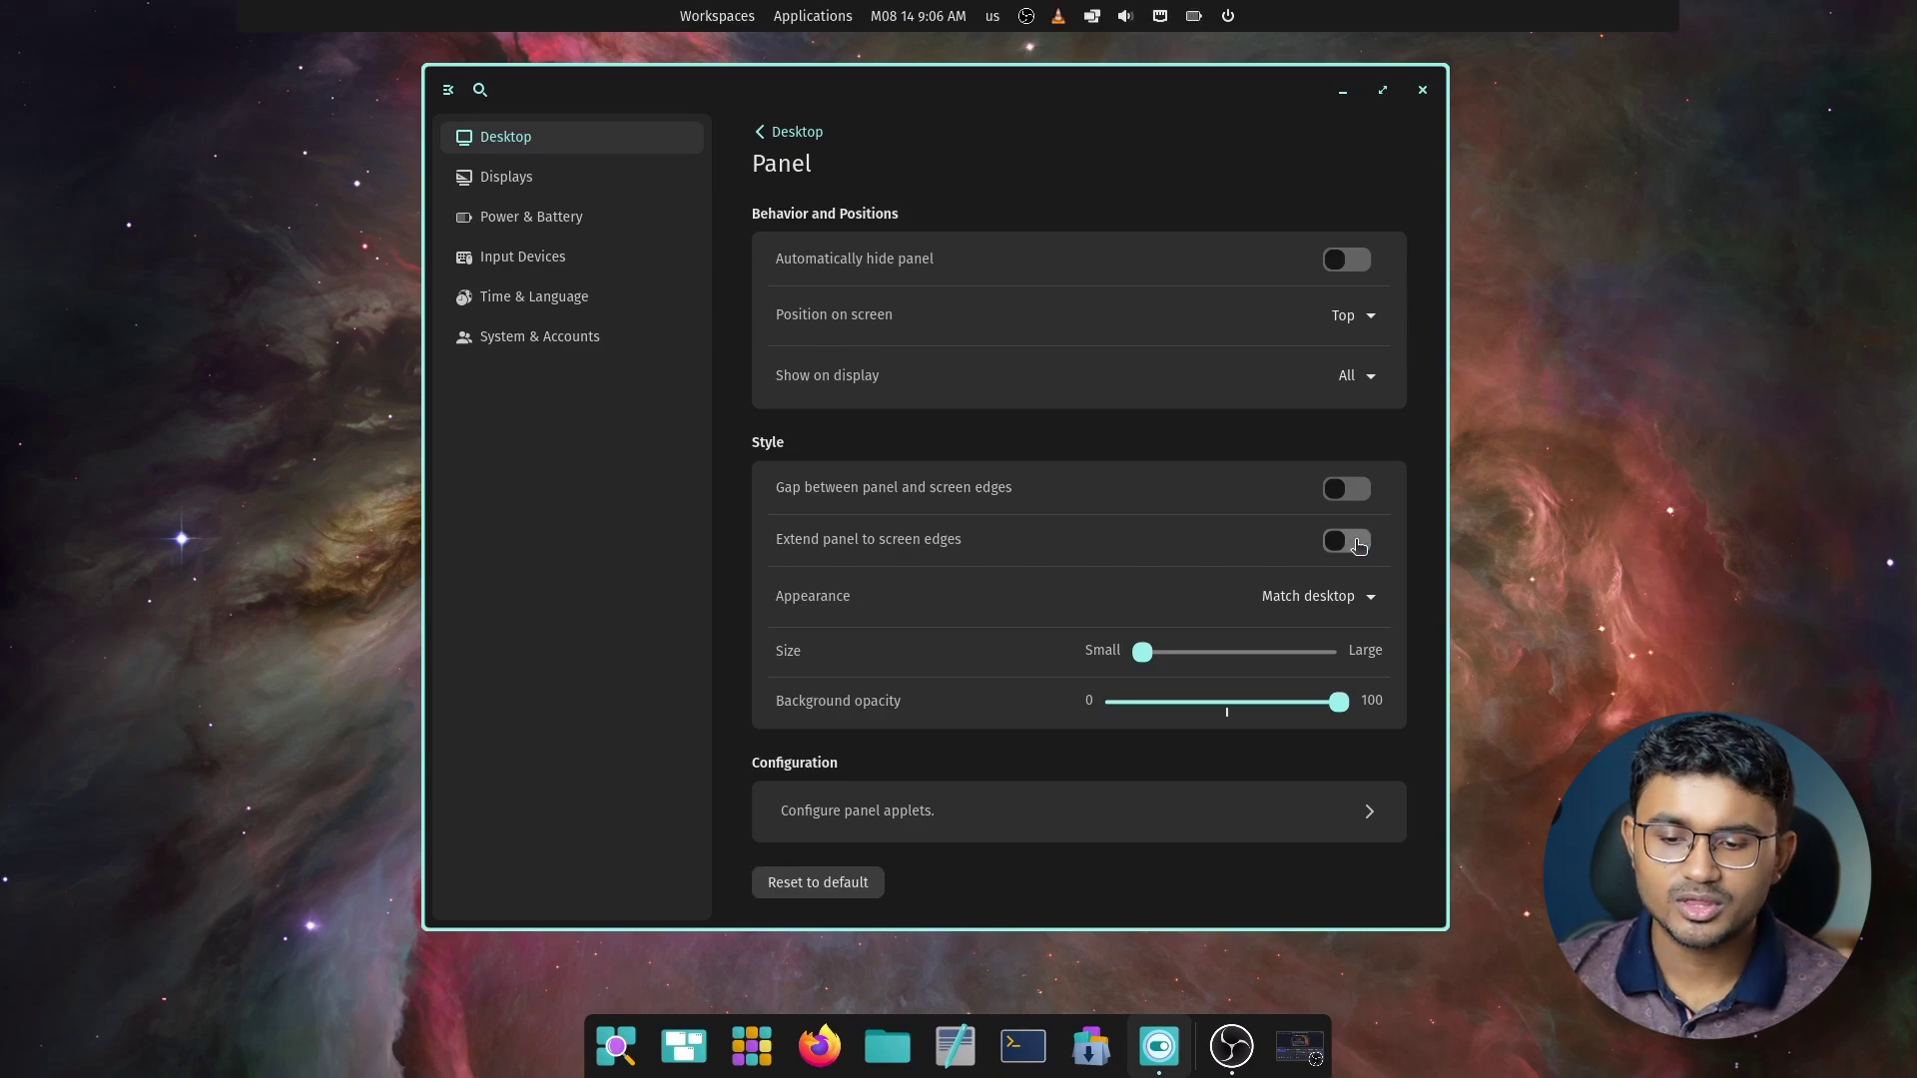
pyautogui.doubleClick(1204, 91)
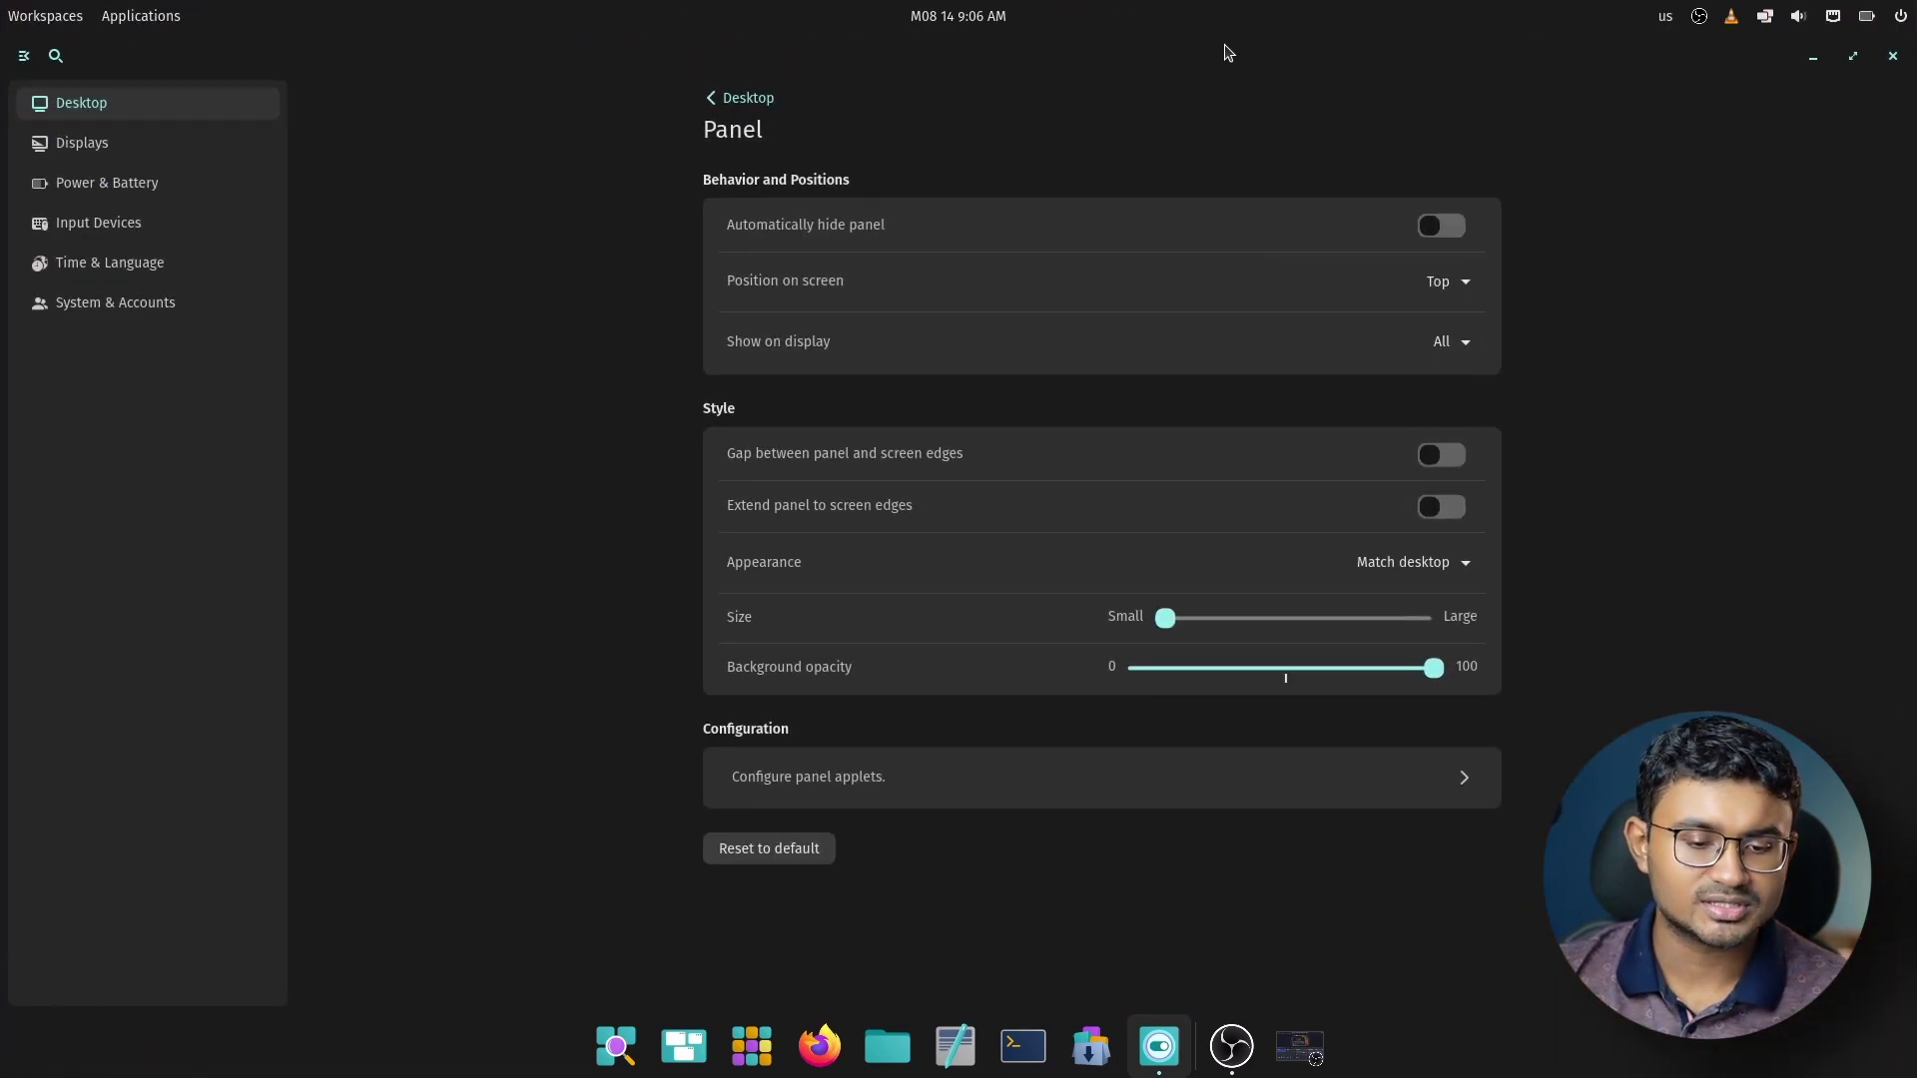
pyautogui.doubleClick(1228, 51)
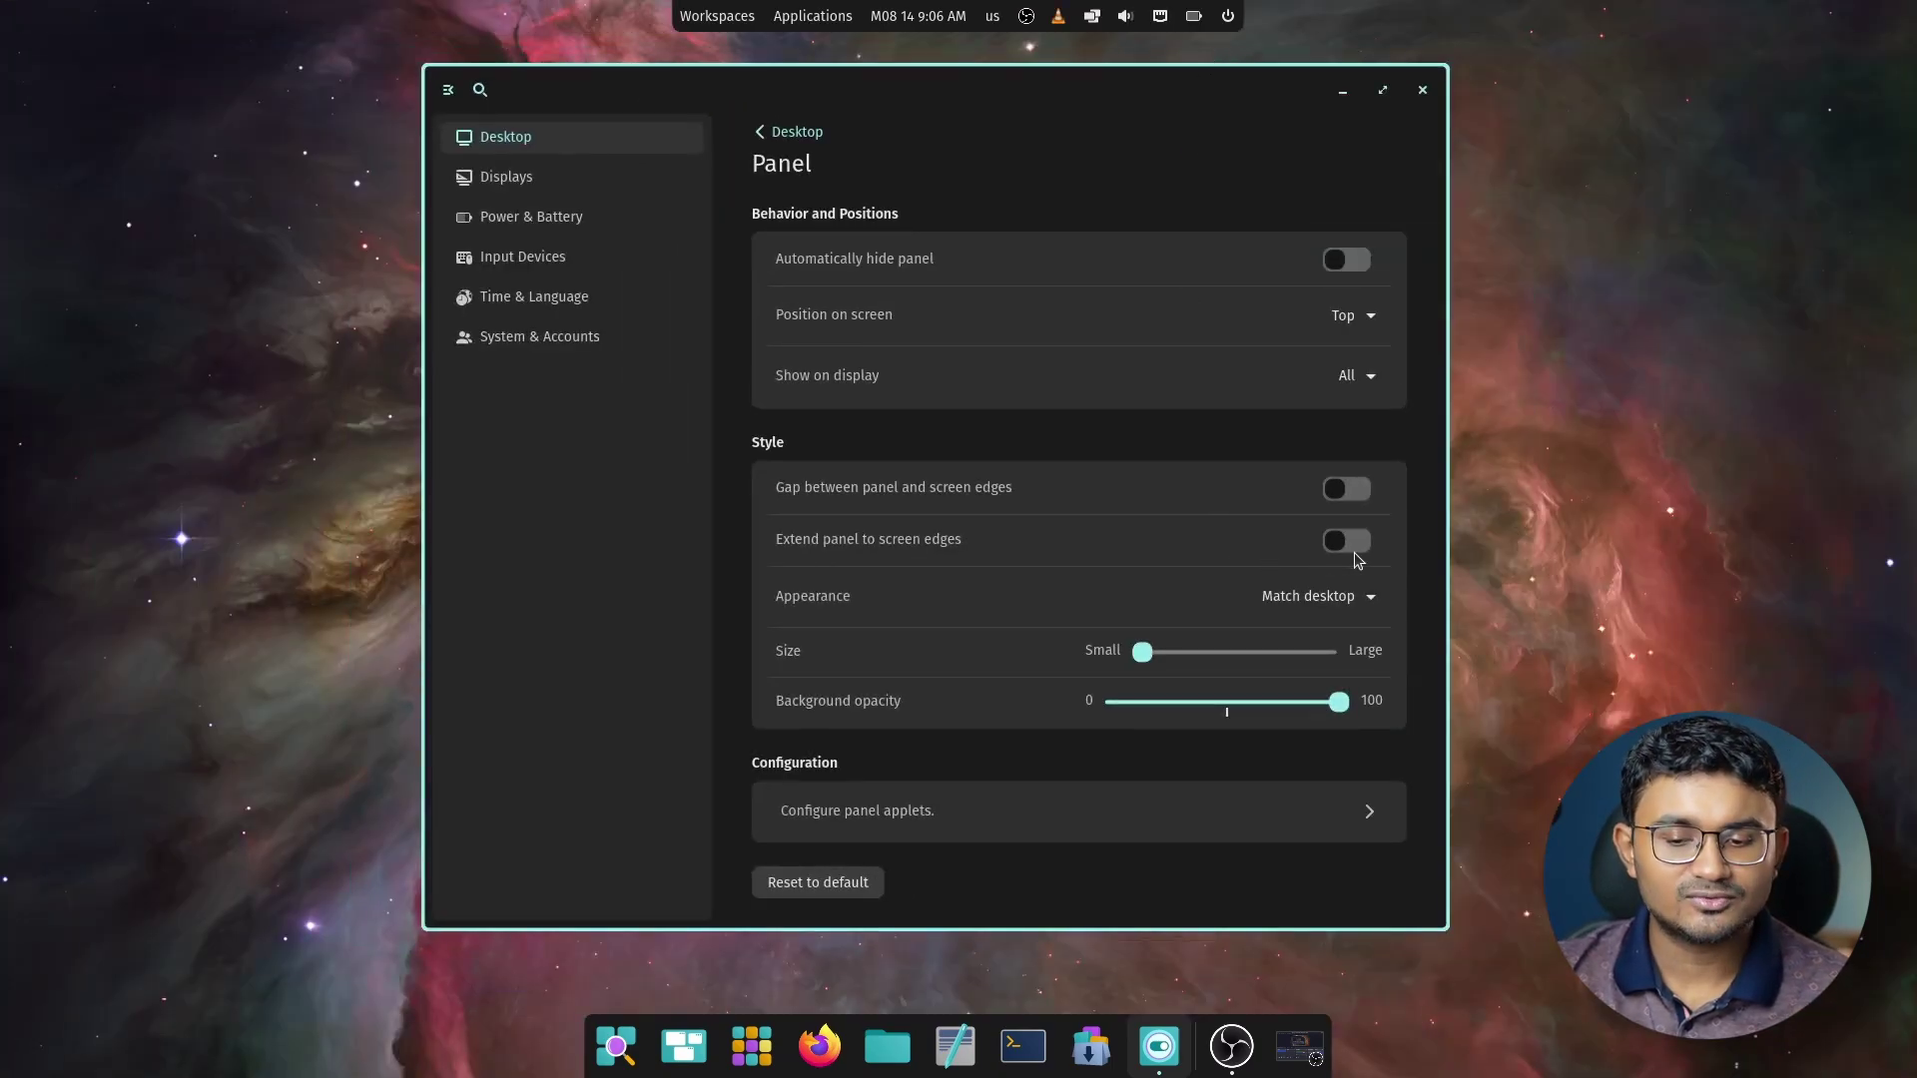
pyautogui.moveTo(1148, 661); pyautogui.dragTo(984, 650)
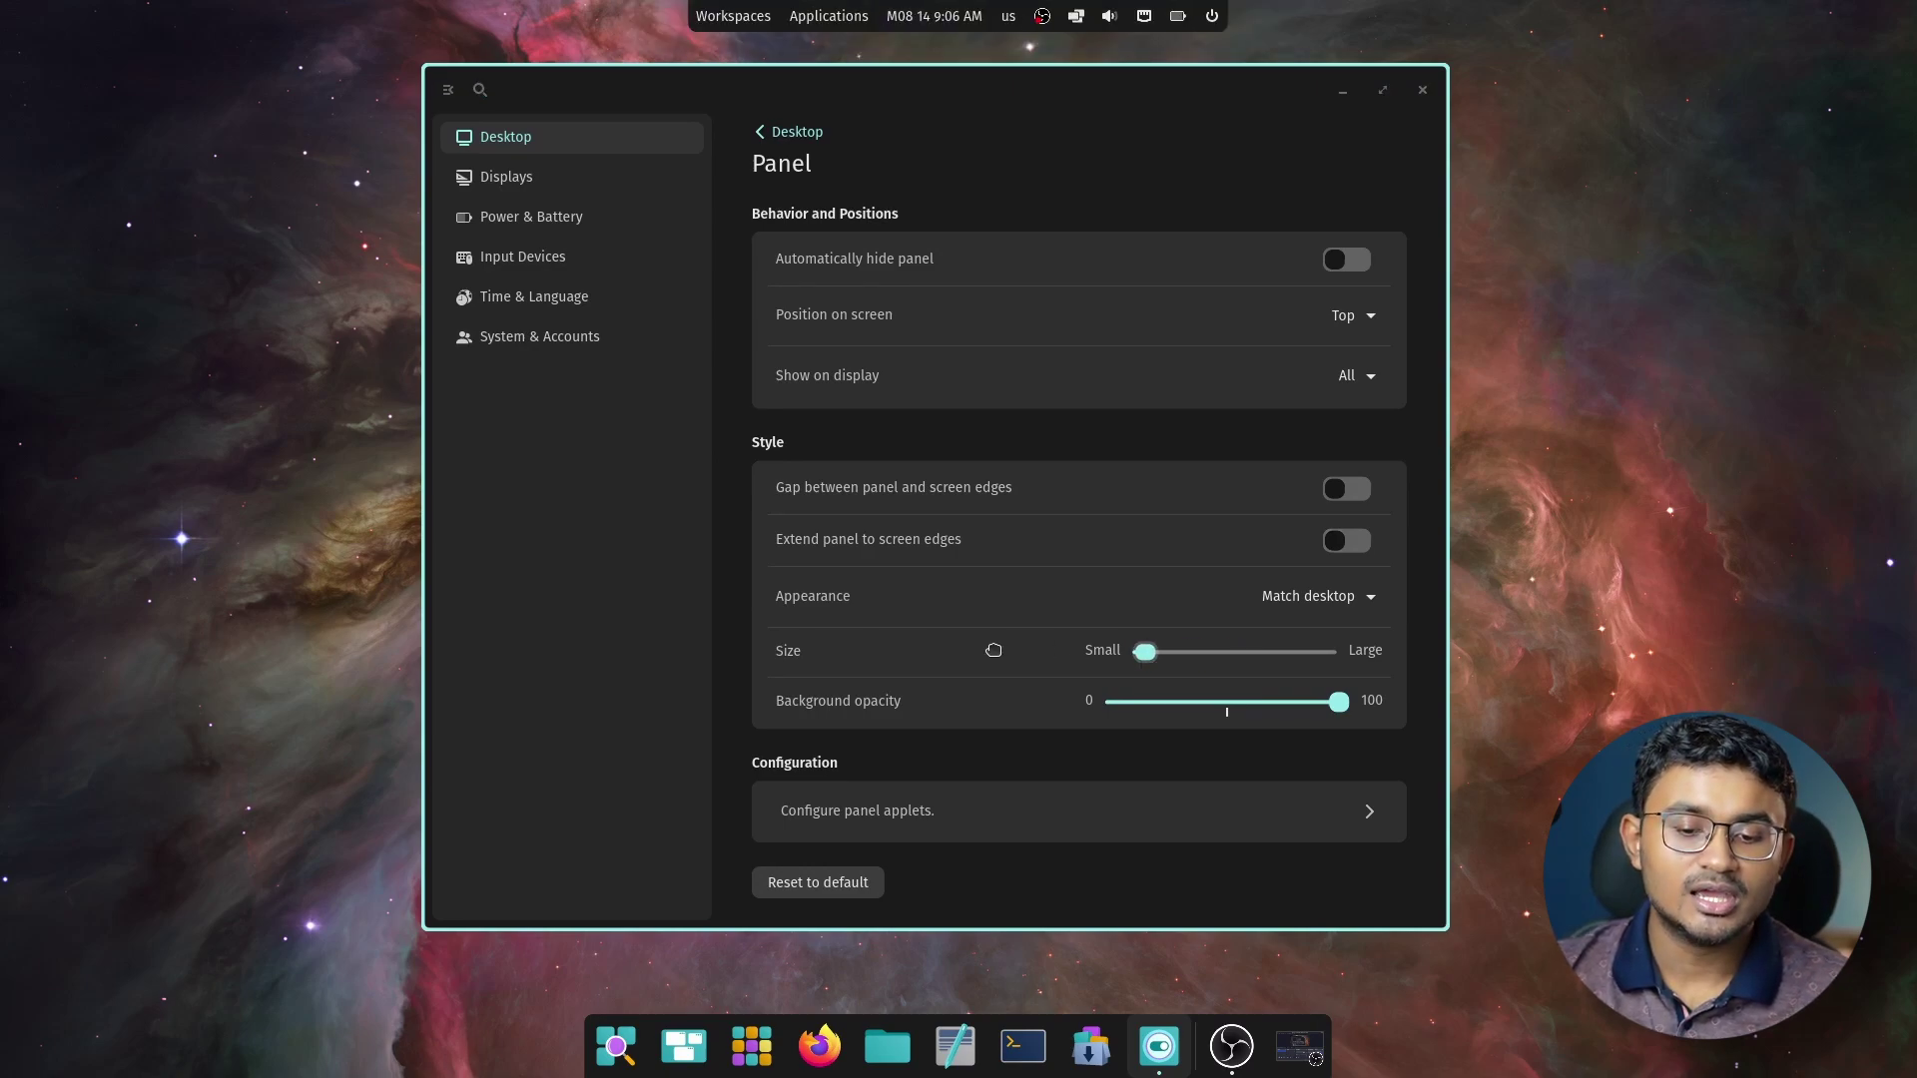
pyautogui.click(1352, 543)
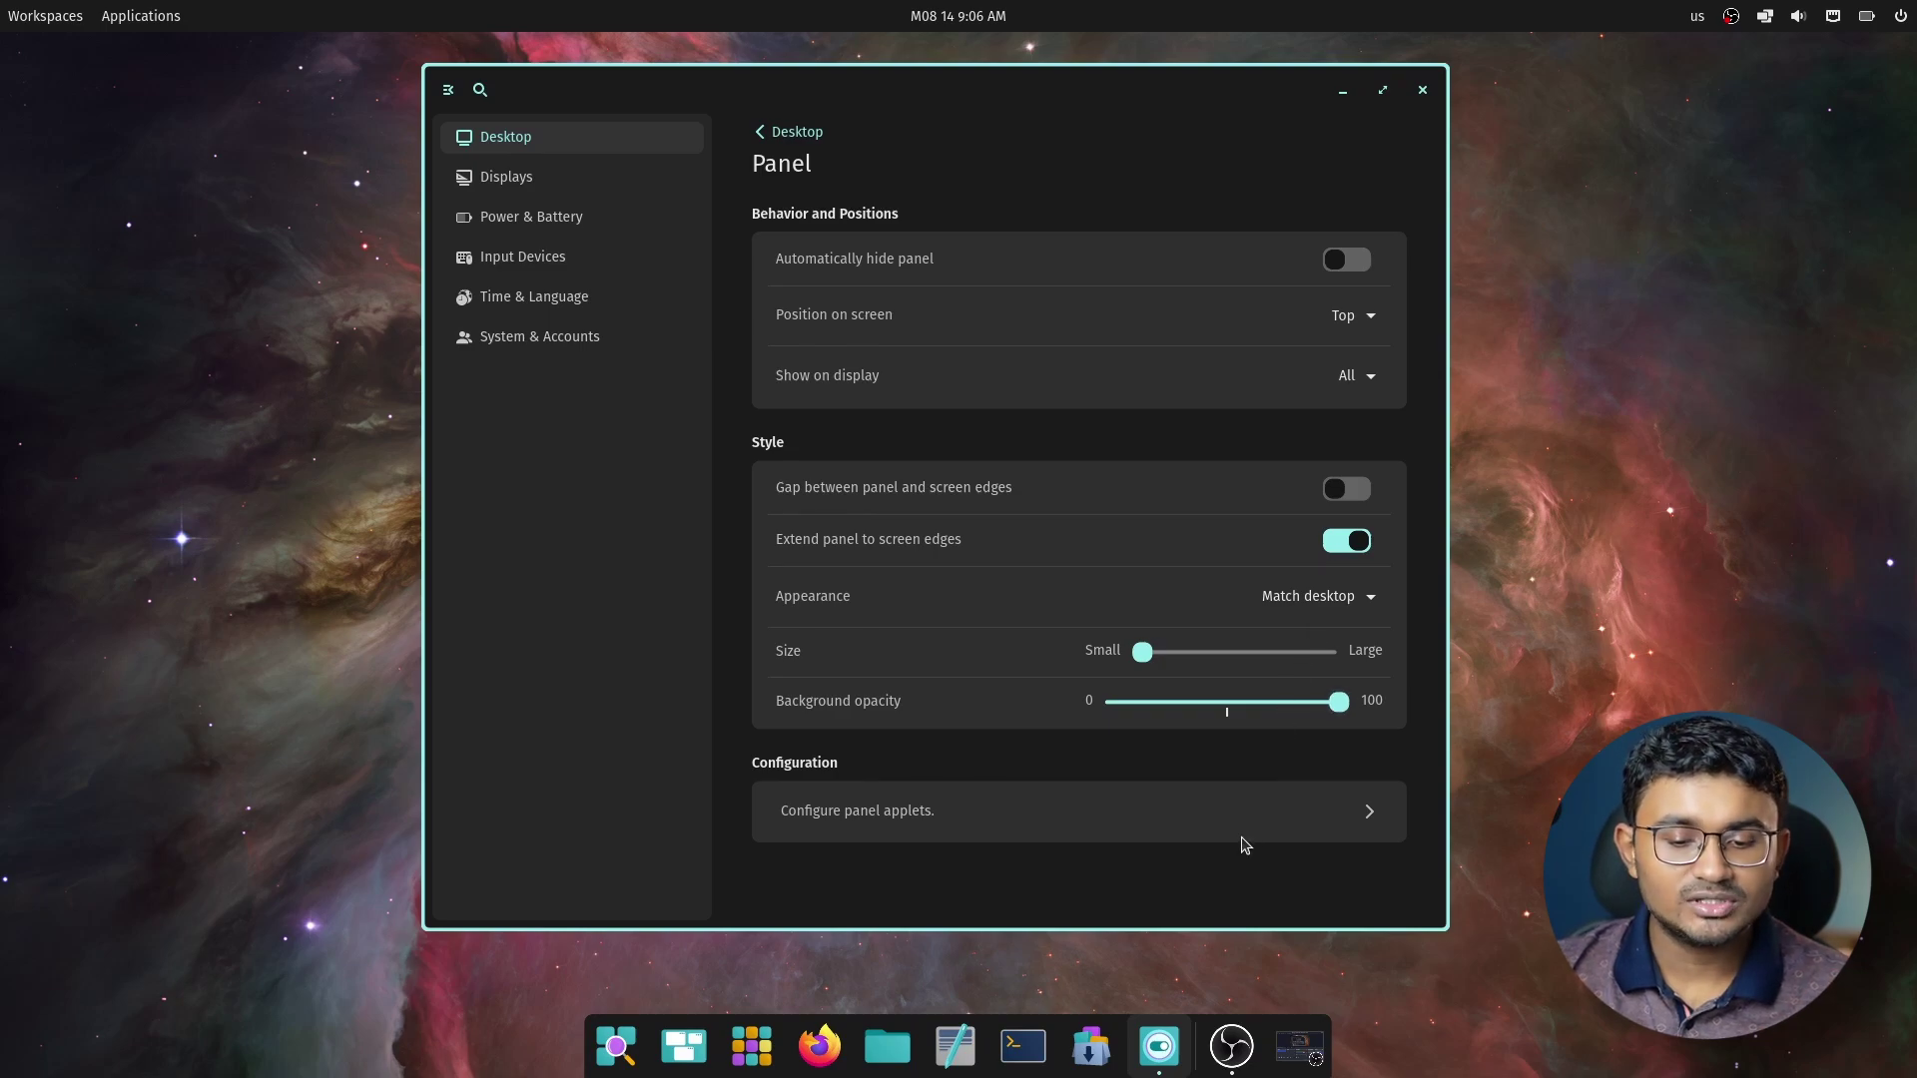
pyautogui.click(1370, 815)
pyautogui.scroll(-1, 1261, 279)
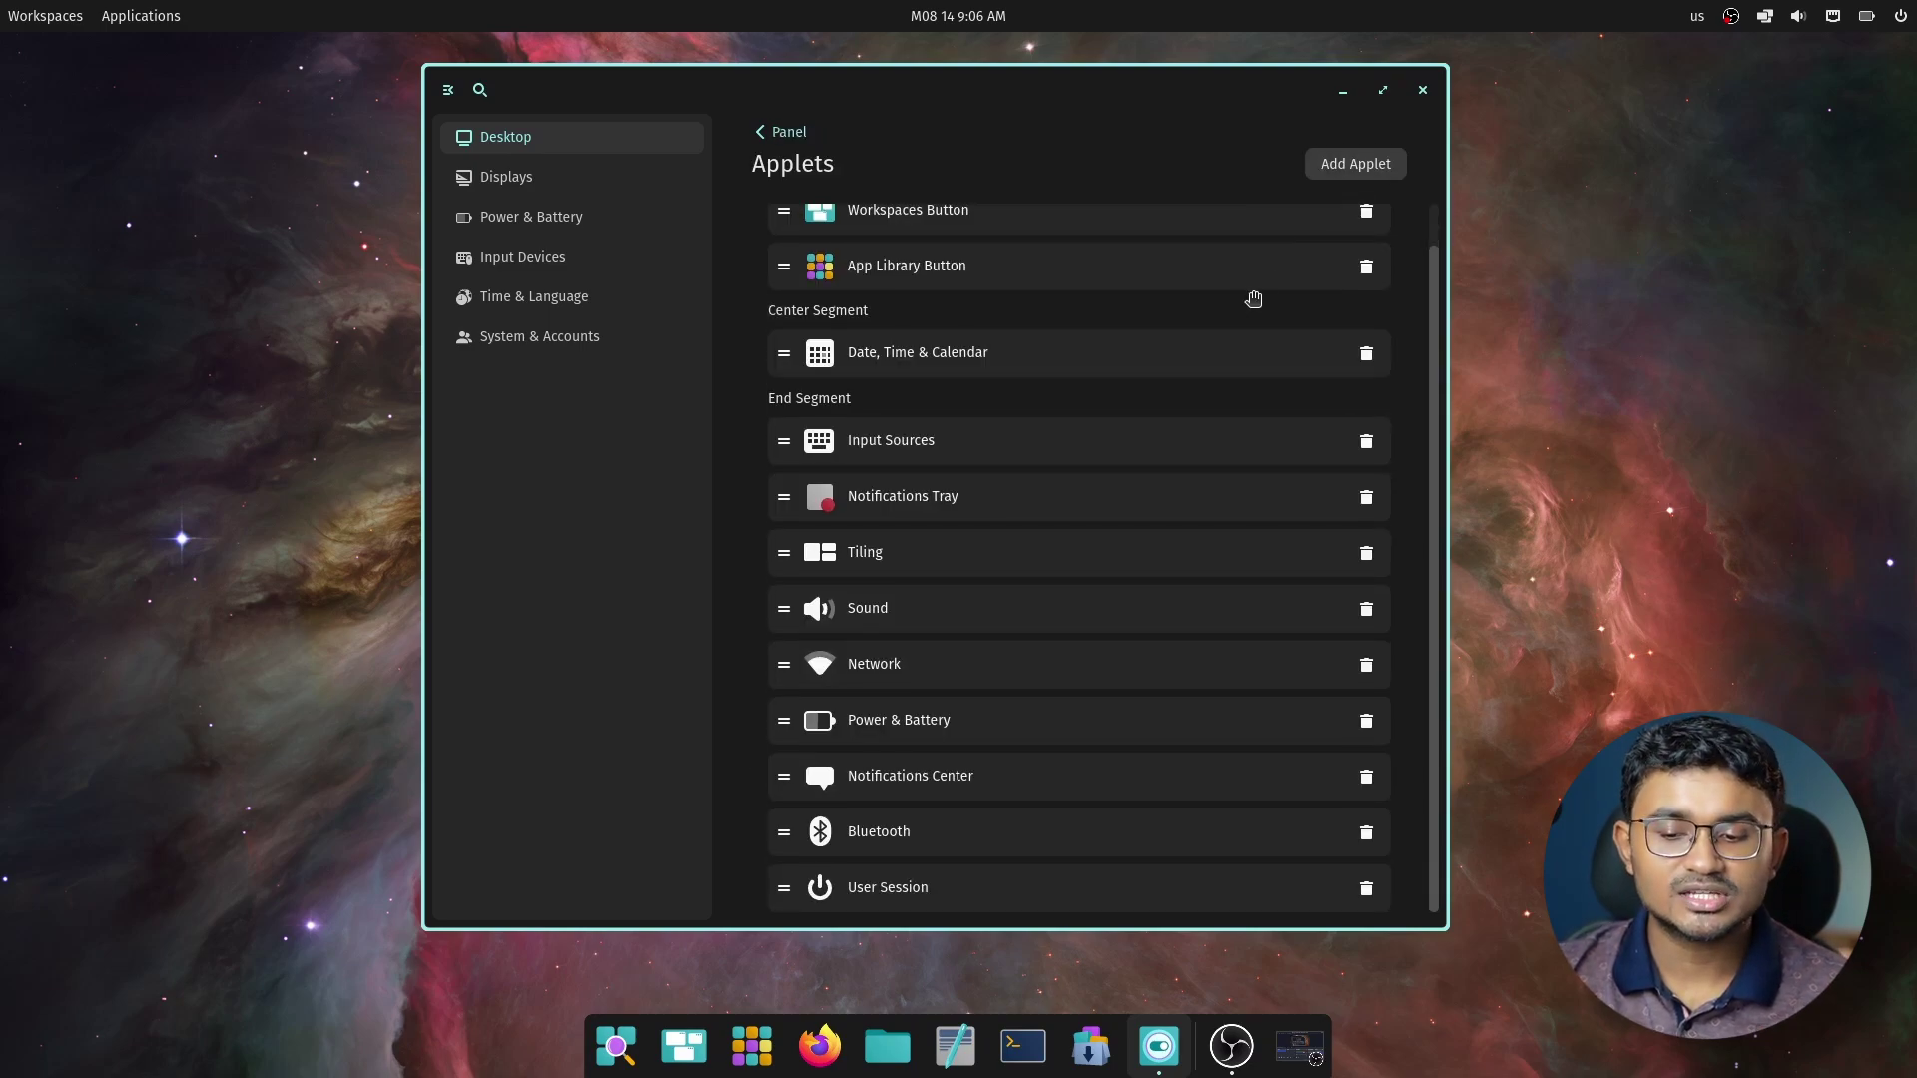
pyautogui.scroll(1, 759, 297)
pyautogui.moveTo(786, 315)
pyautogui.mouseDown()
pyautogui.moveTo(789, 250)
pyautogui.moveTo(805, 254)
pyautogui.moveTo(786, 314)
pyautogui.mouseUp()
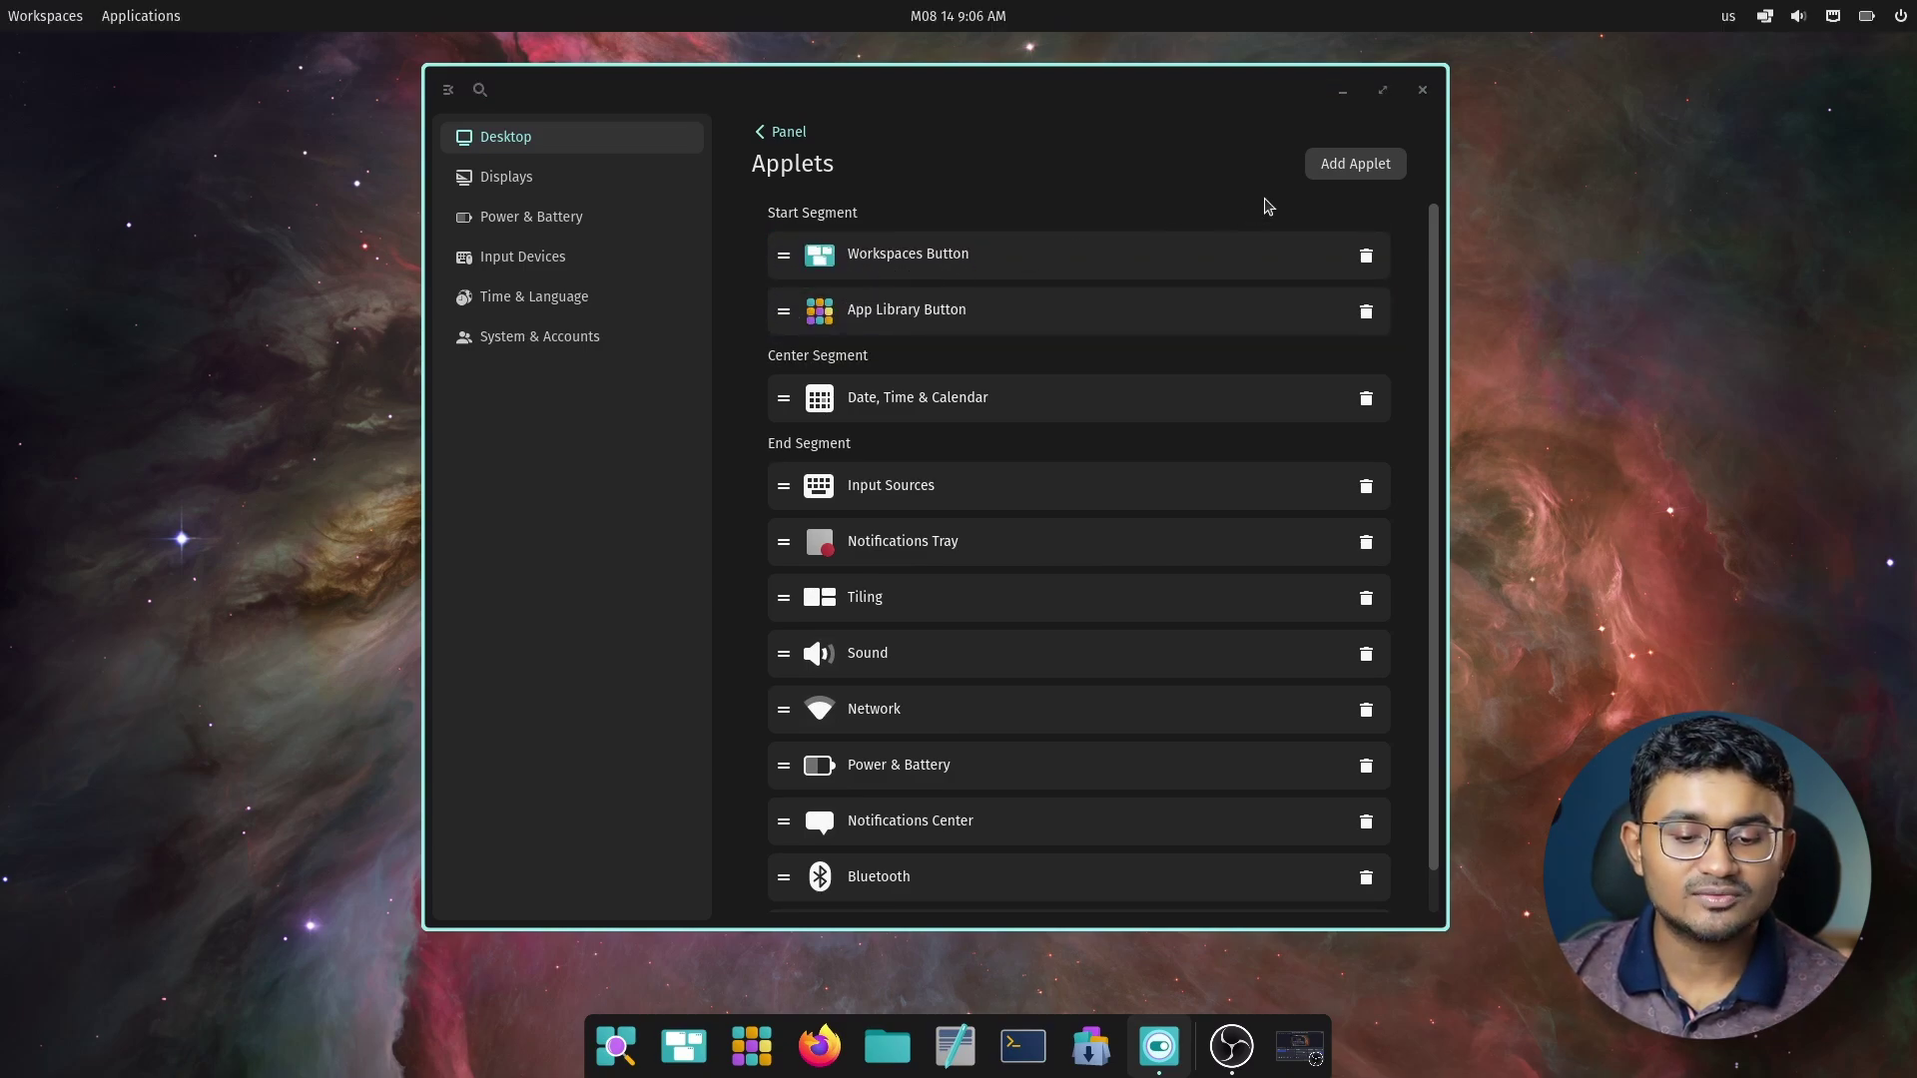
pyautogui.click(1339, 170)
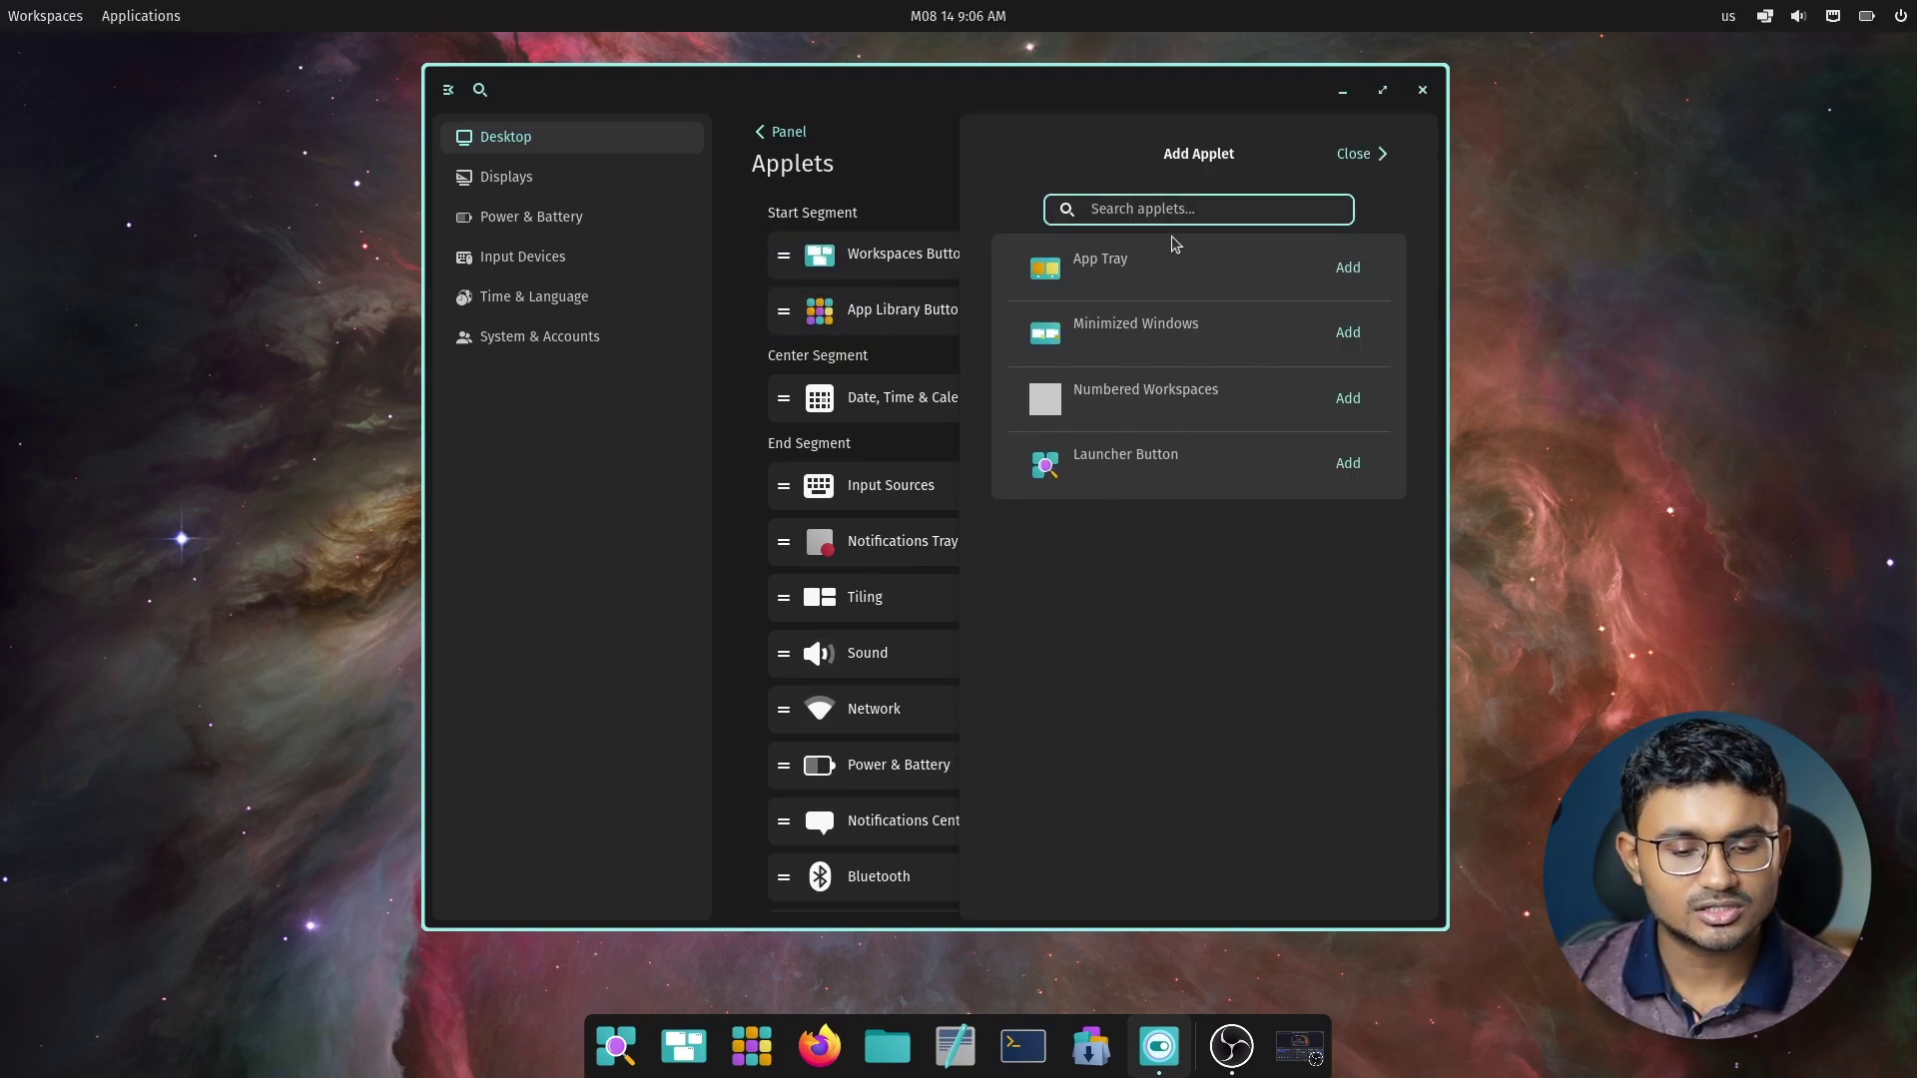
pyautogui.click(1376, 152)
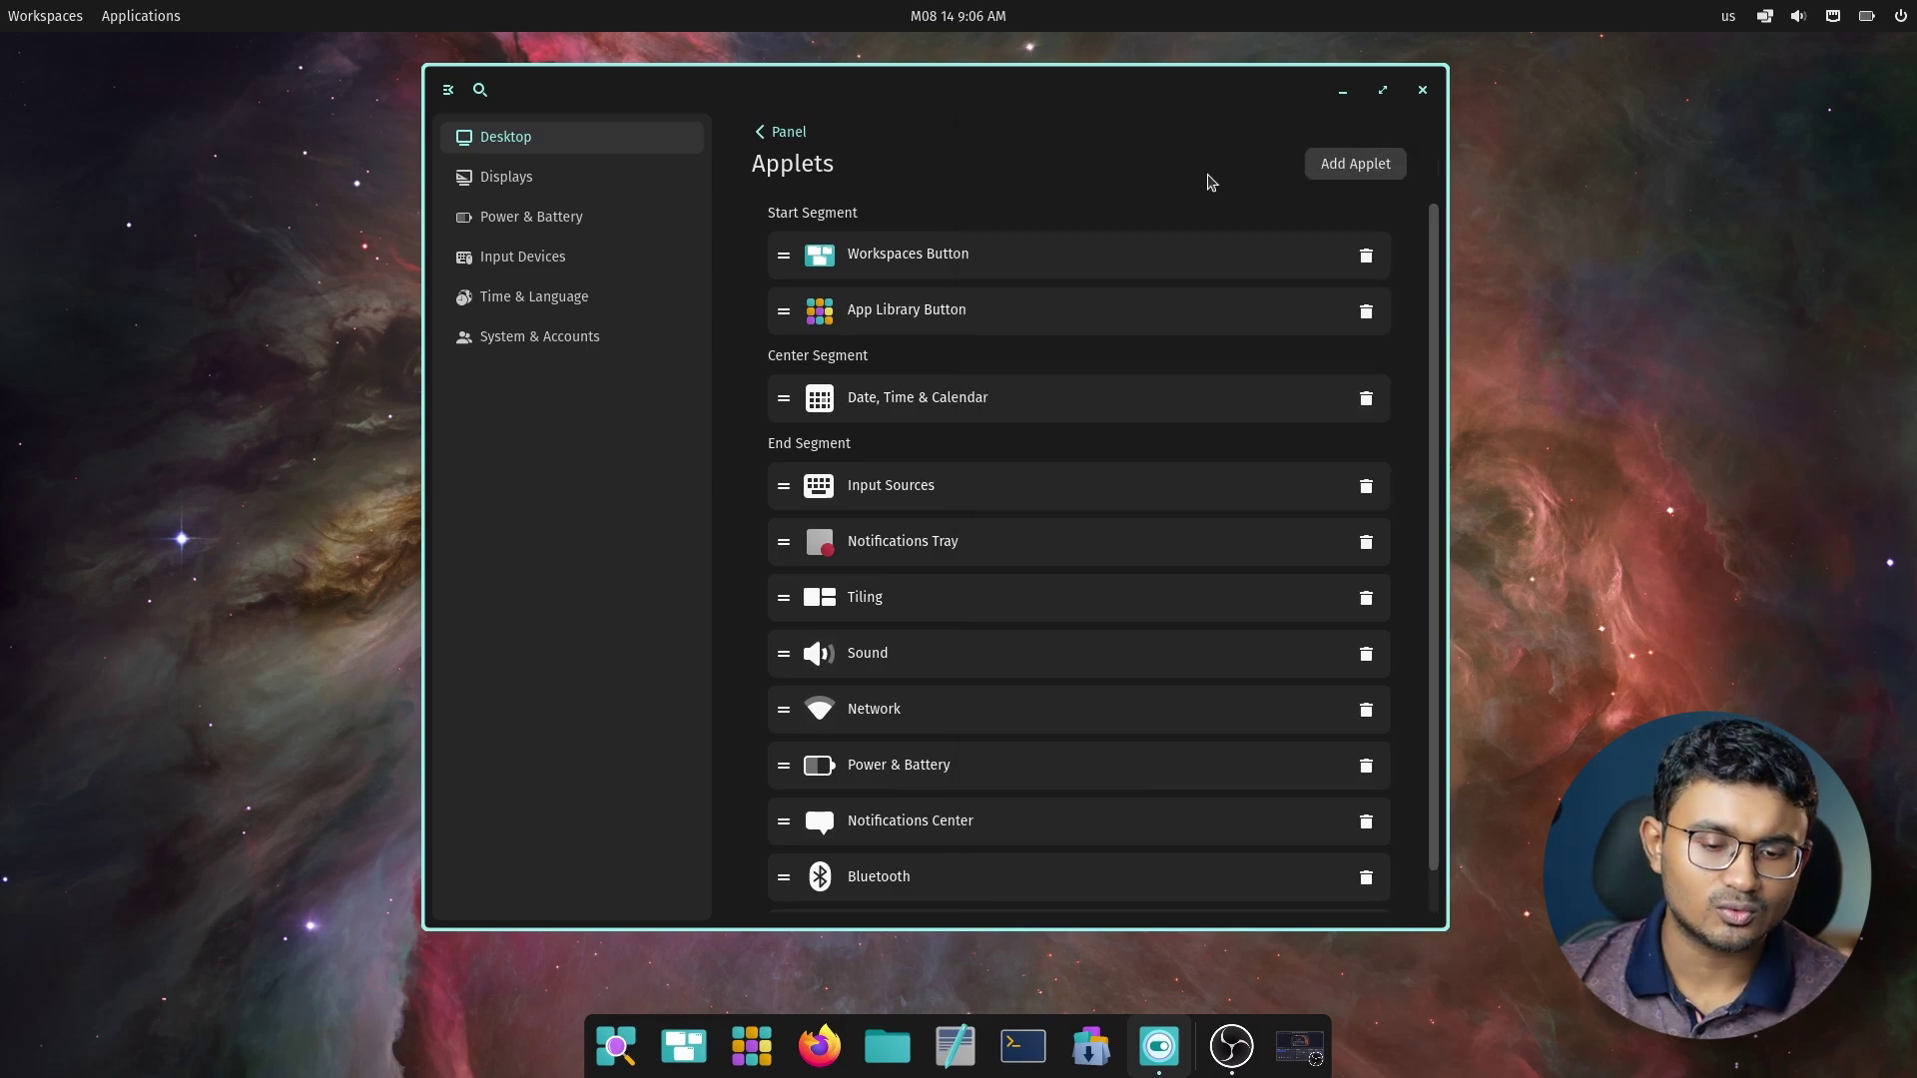
pyautogui.click(773, 138)
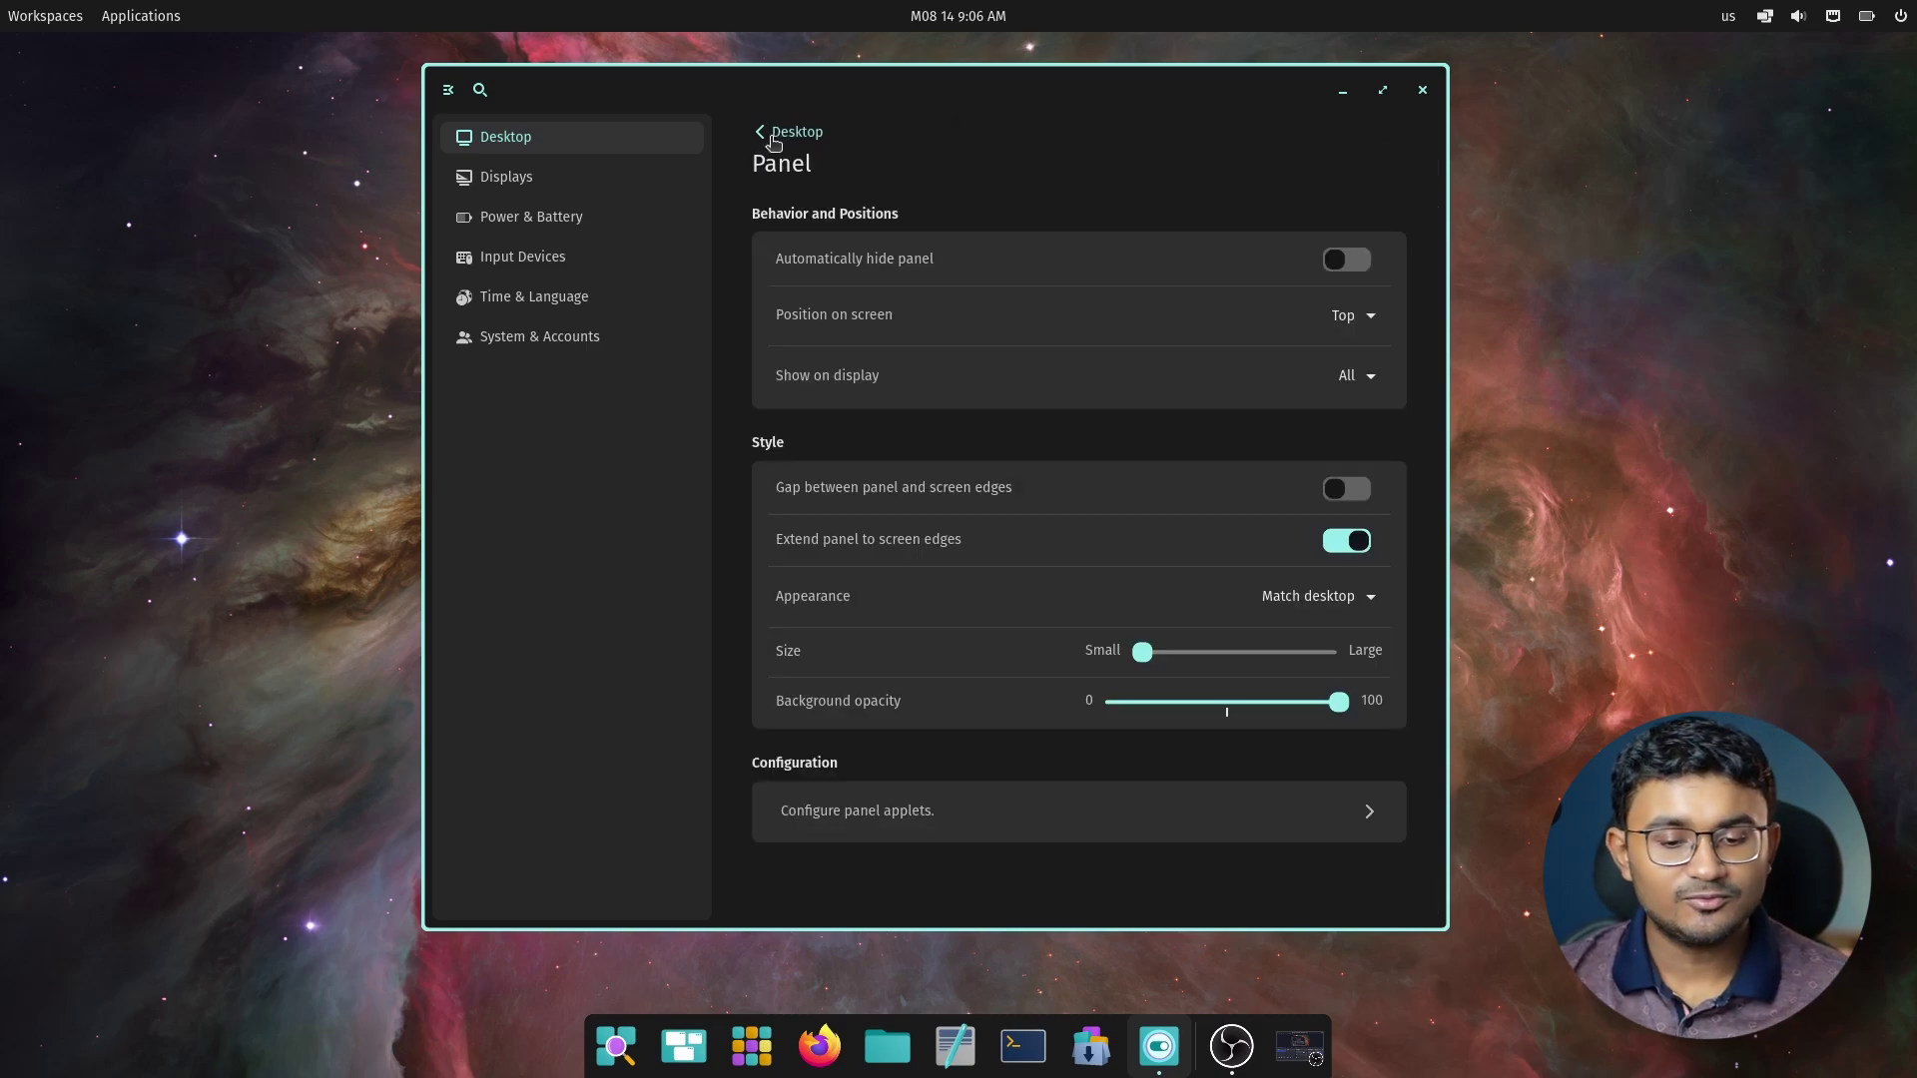
# Switch Workspaces orientation to Vertical and confirm the stacked thumbnails in the workspaces overview
pyautogui.click(565, 148)
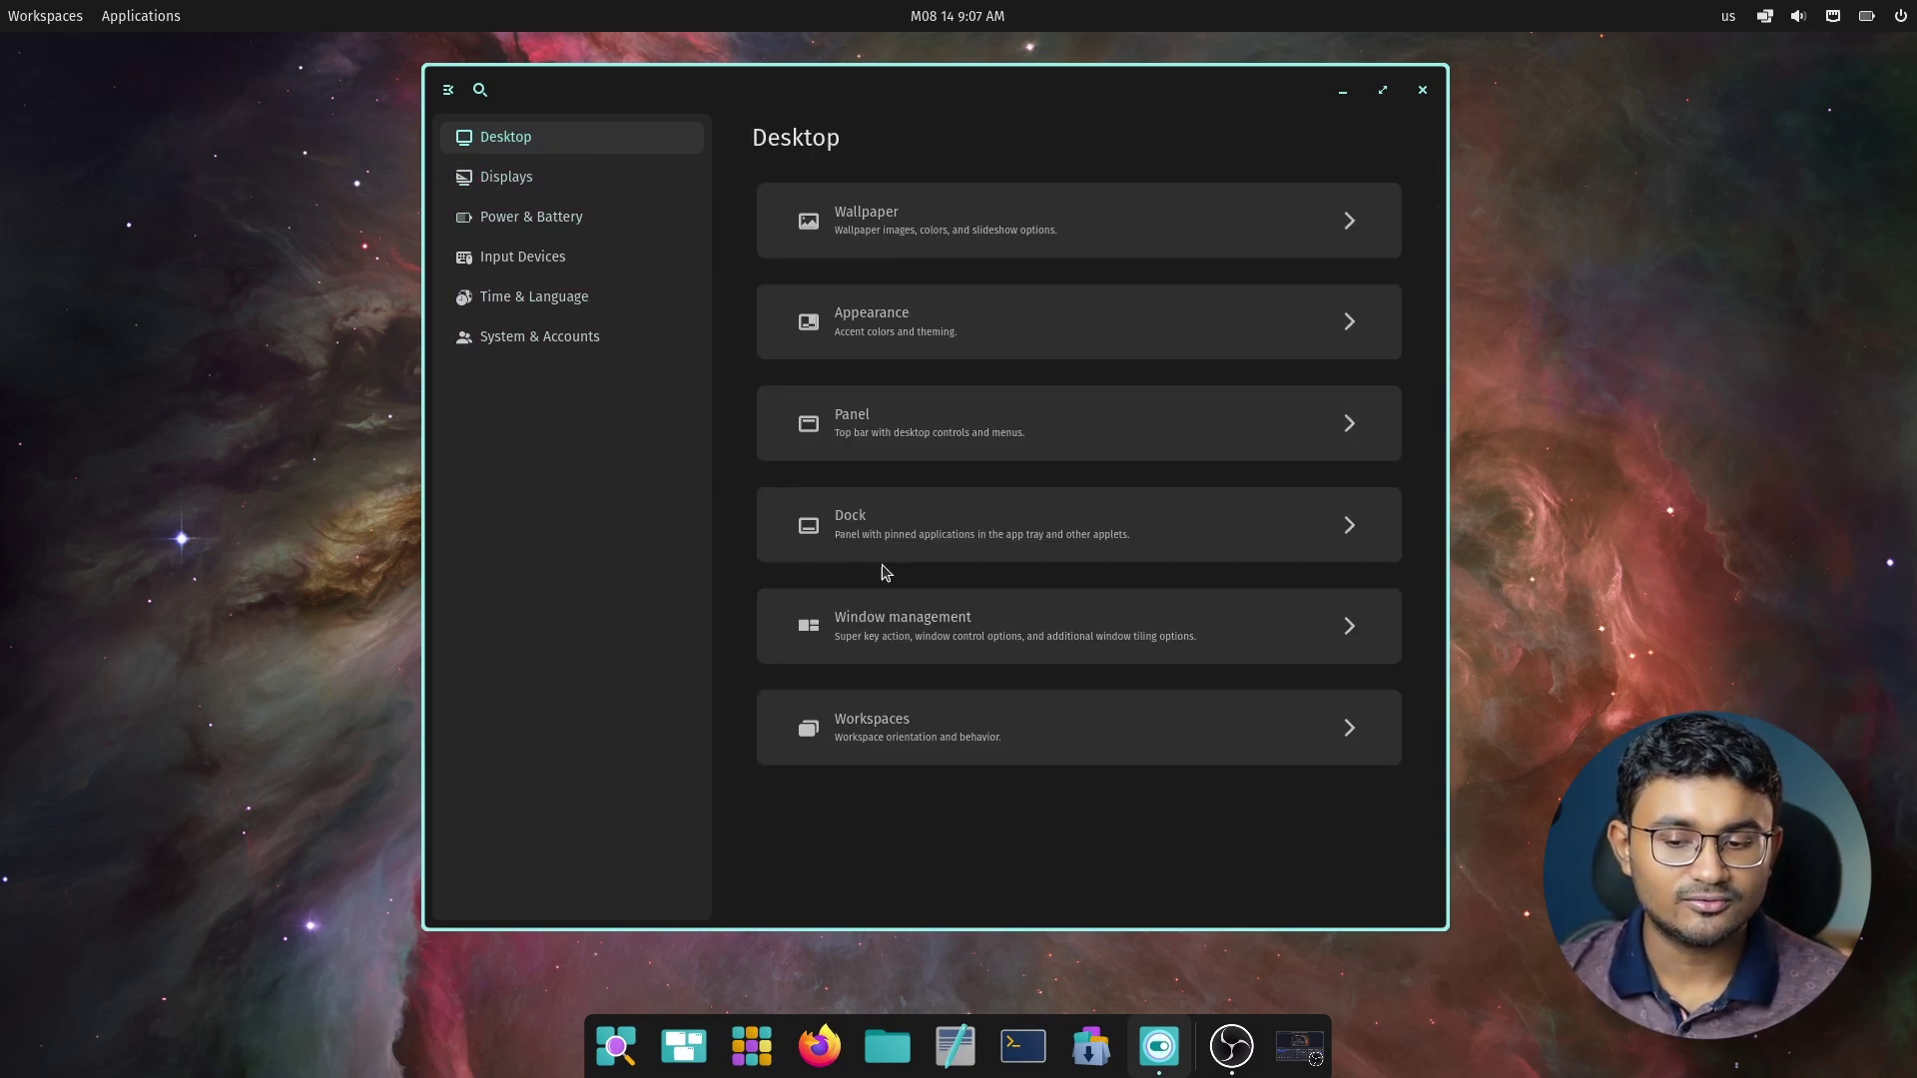
pyautogui.click(894, 537)
pyautogui.scroll(-2, 1186, 825)
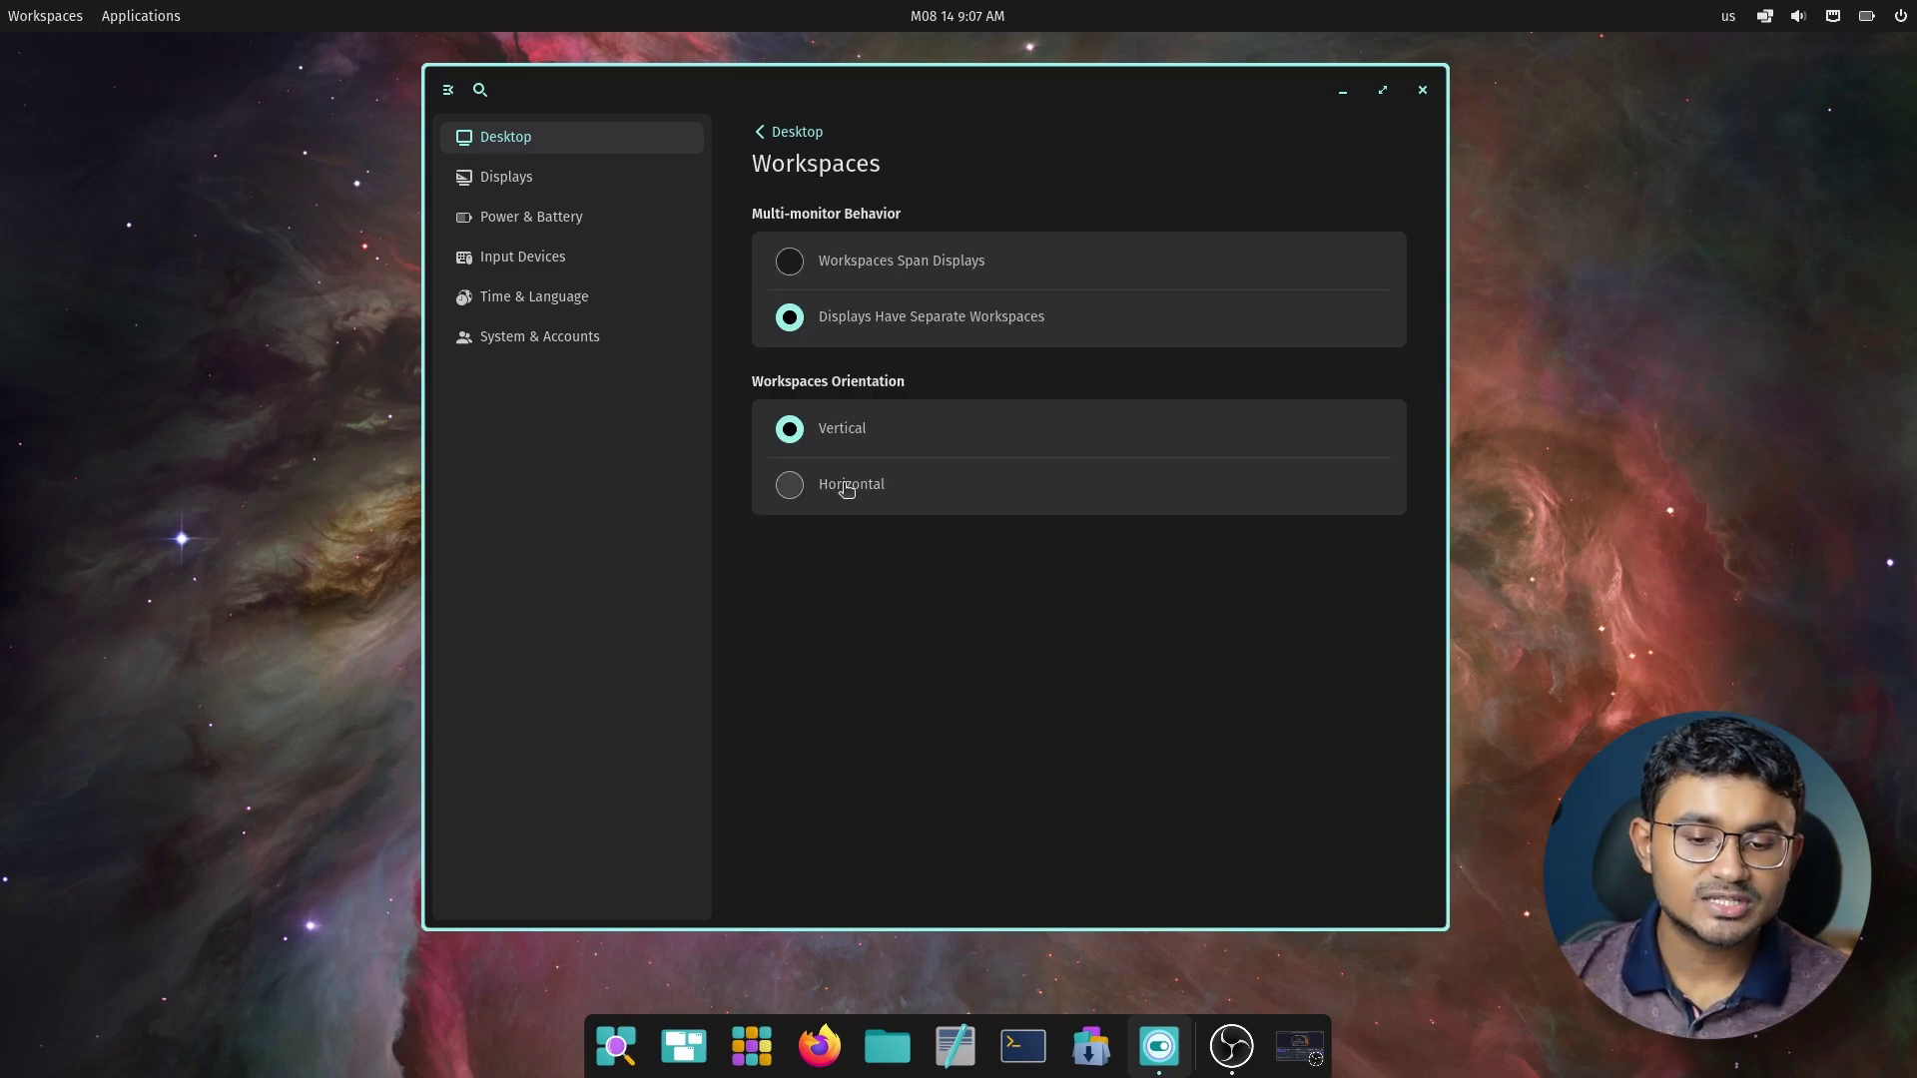
pyautogui.click(845, 486)
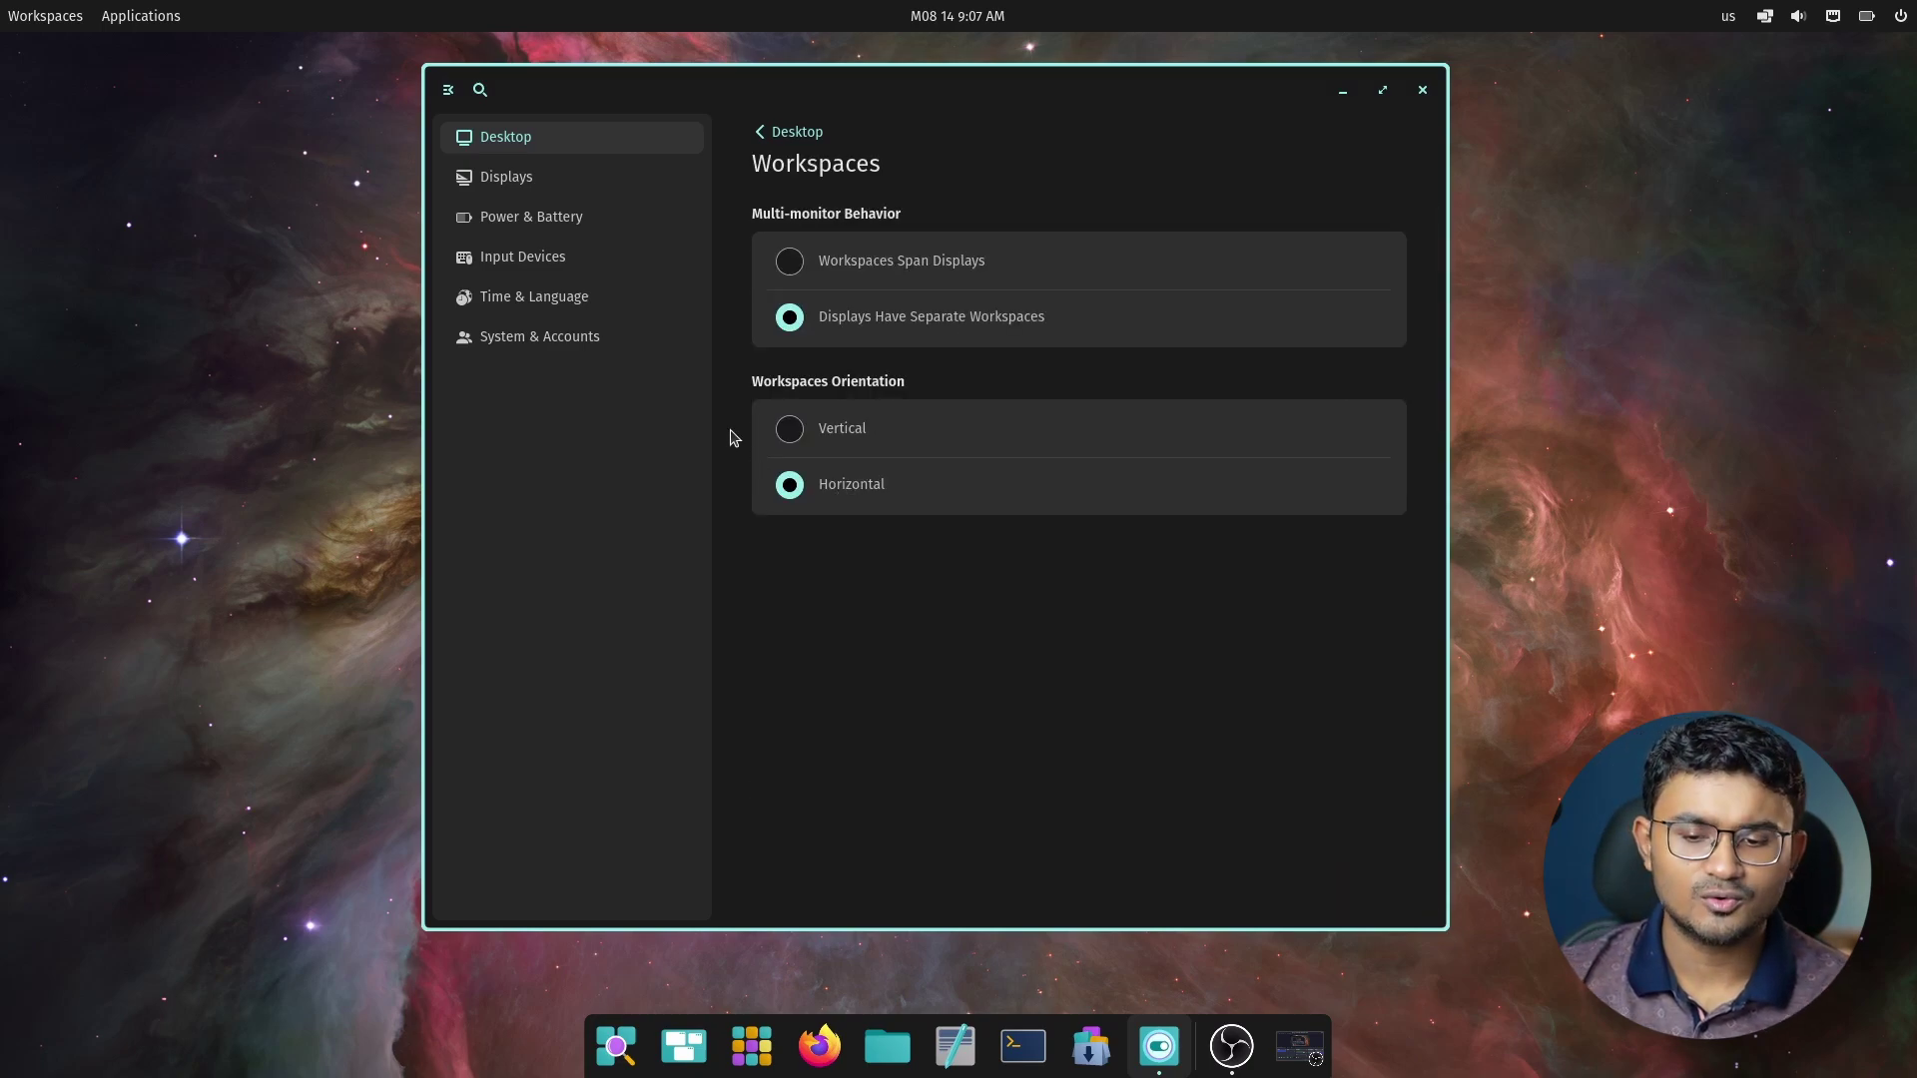
pyautogui.click(45, 16)
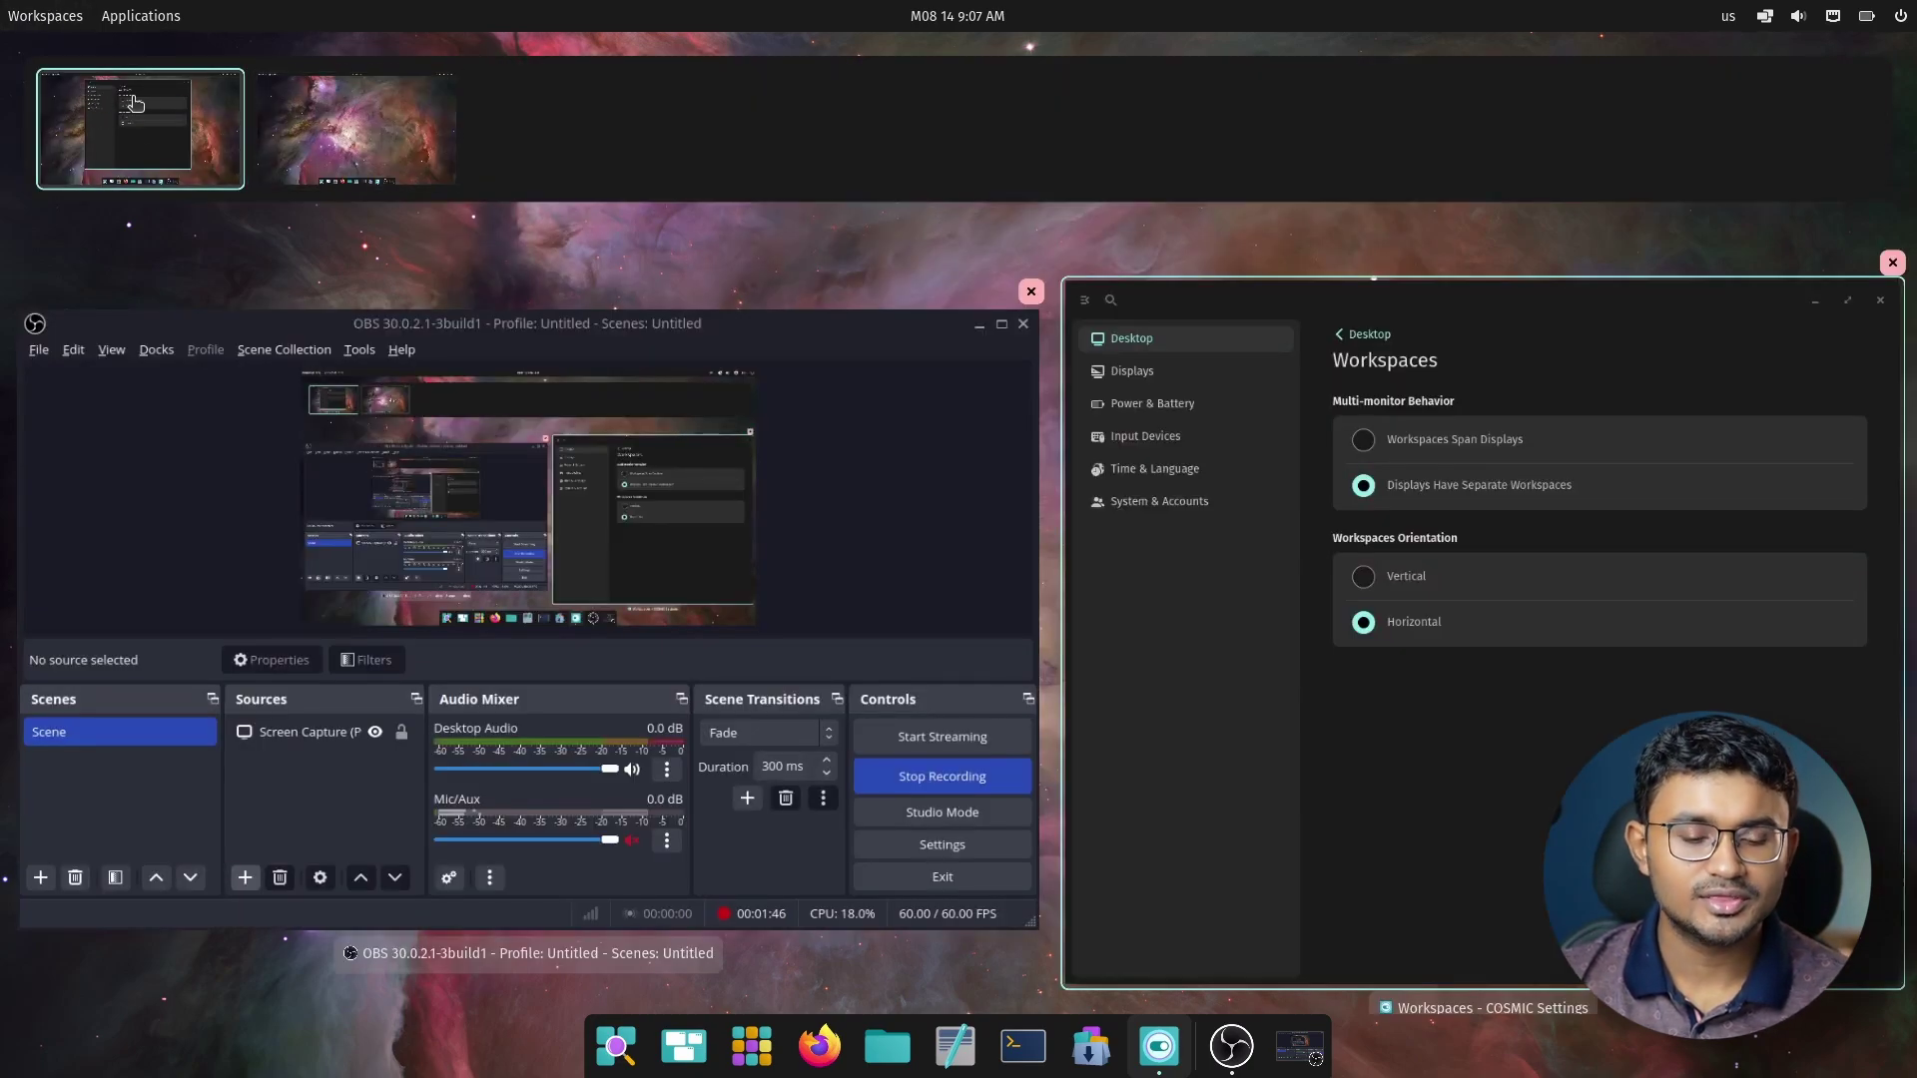
pyautogui.click(1353, 618)
pyautogui.click(828, 432)
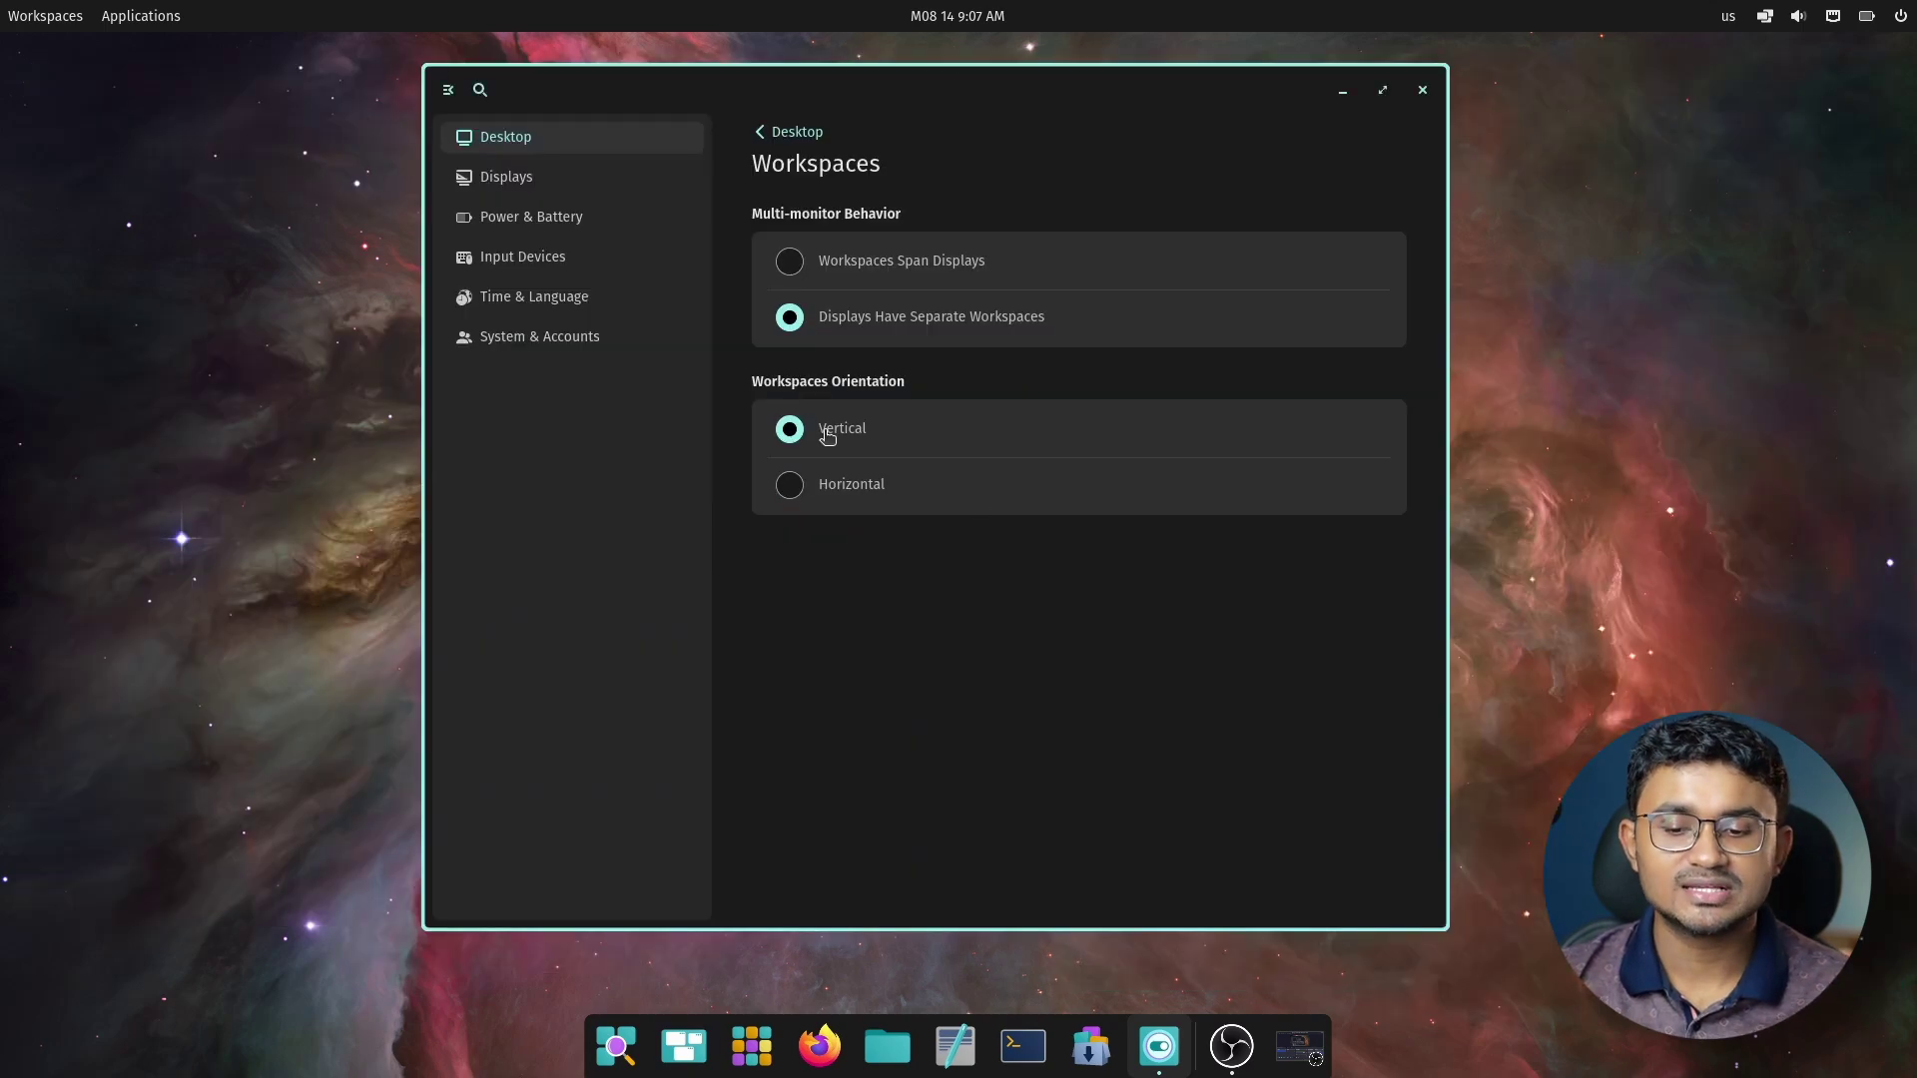
pyautogui.click(45, 16)
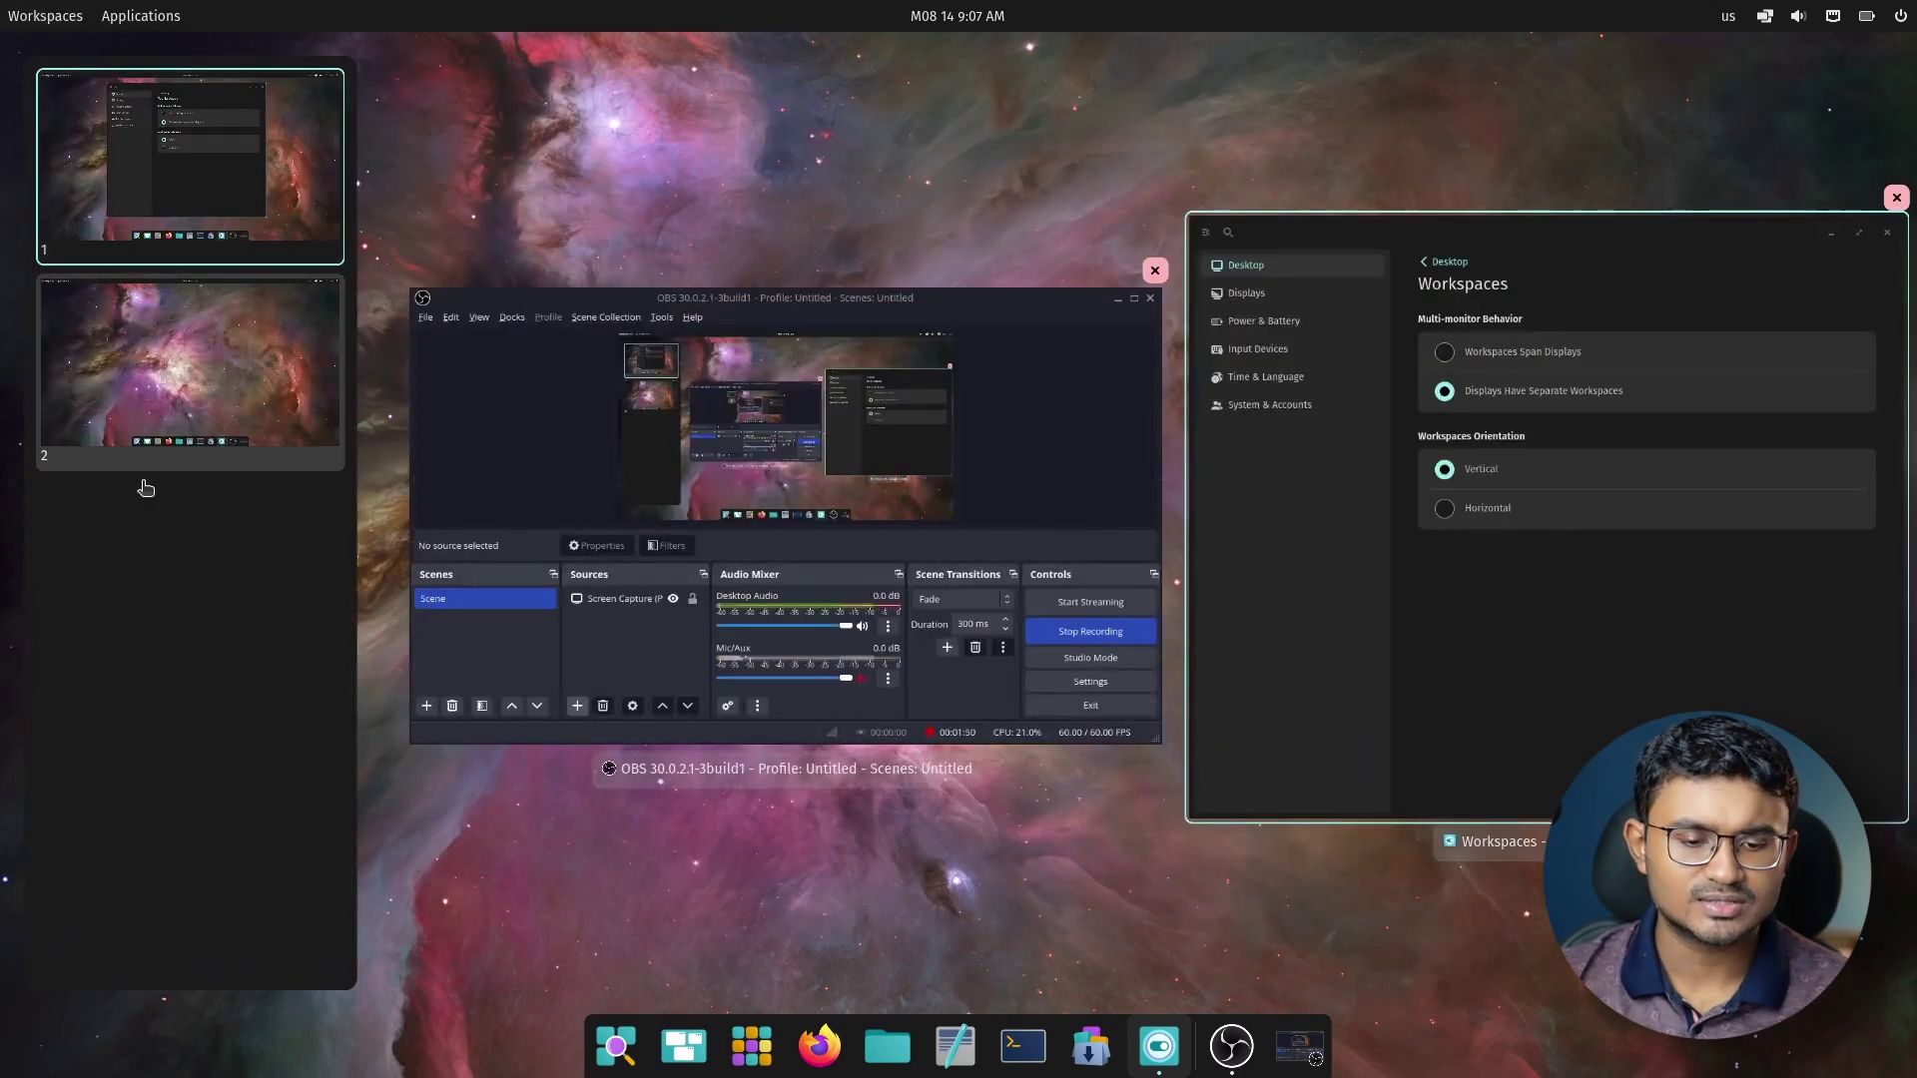
pyautogui.click(1390, 629)
pyautogui.click(599, 147)
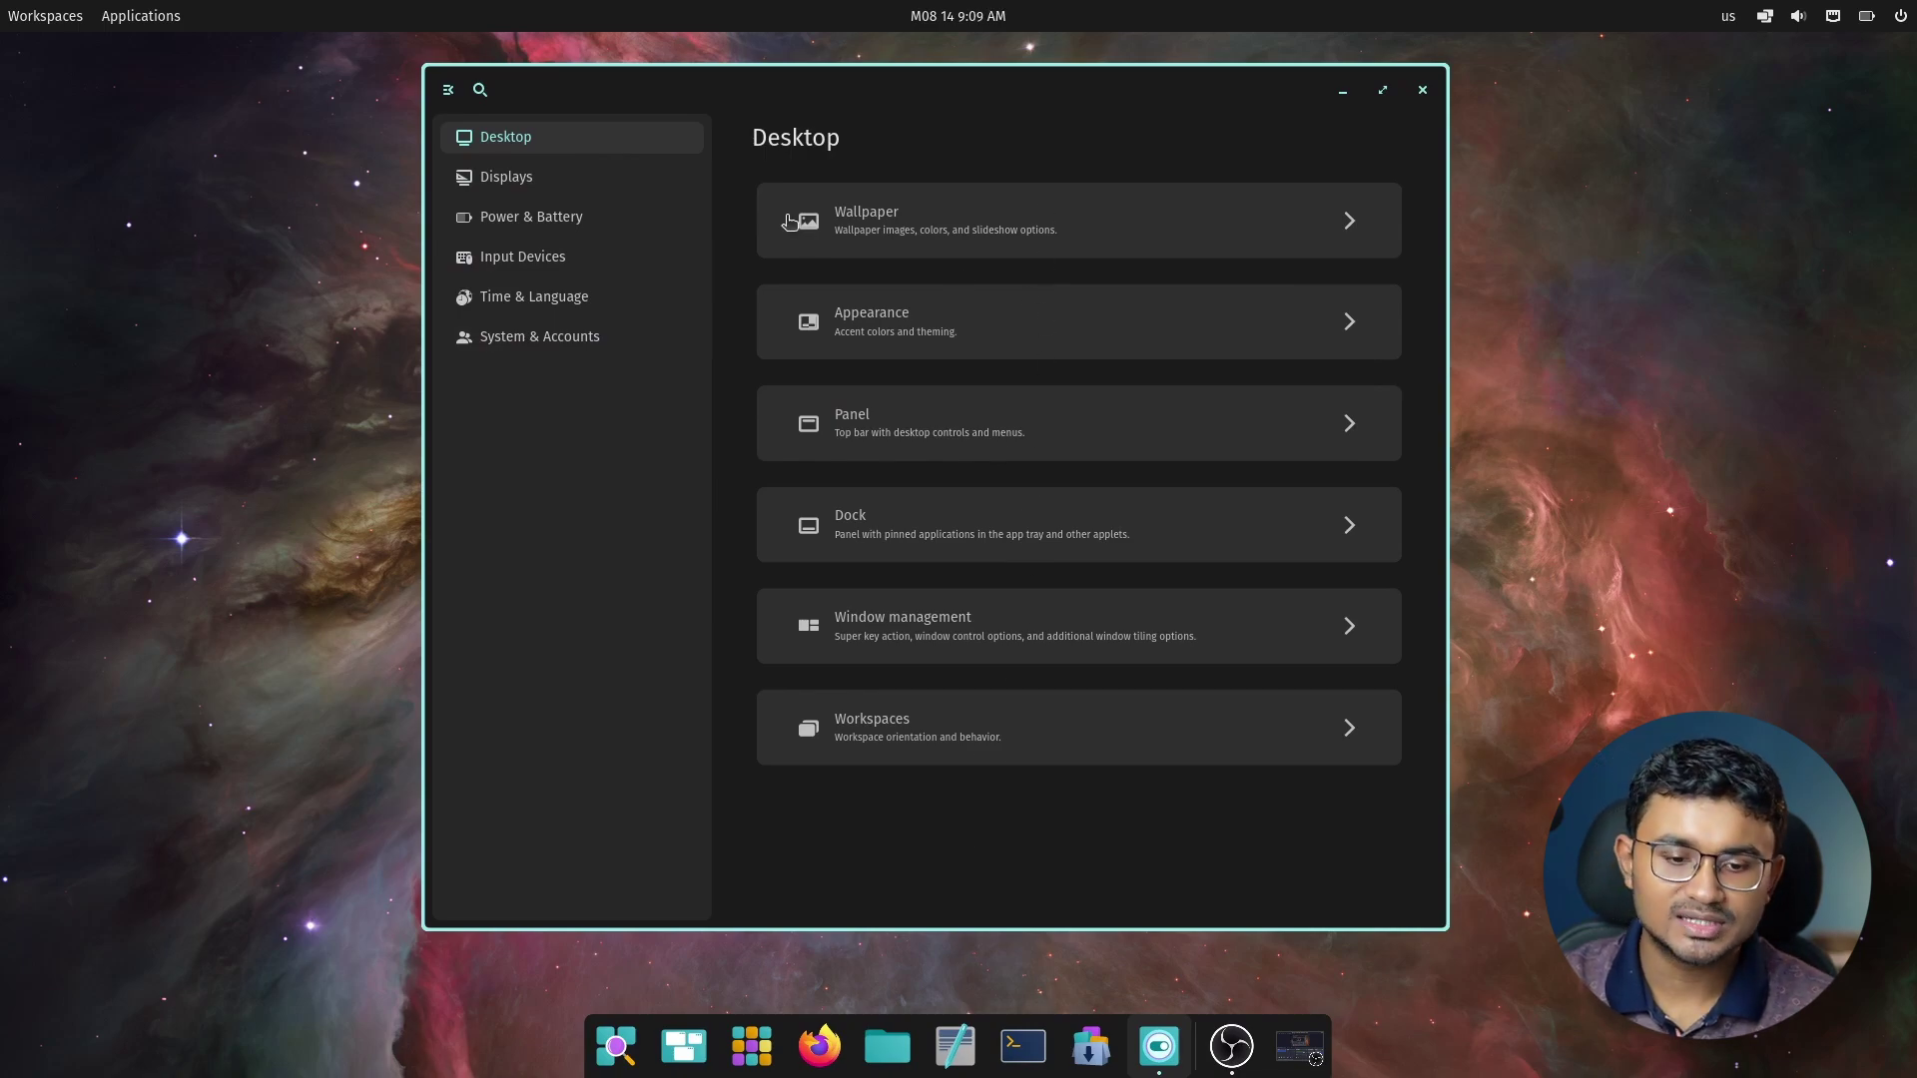
# Narrow the Settings window in two stages to see how its layout adapts
pyautogui.moveTo(1436, 360); pyautogui.dragTo(1034, 389)
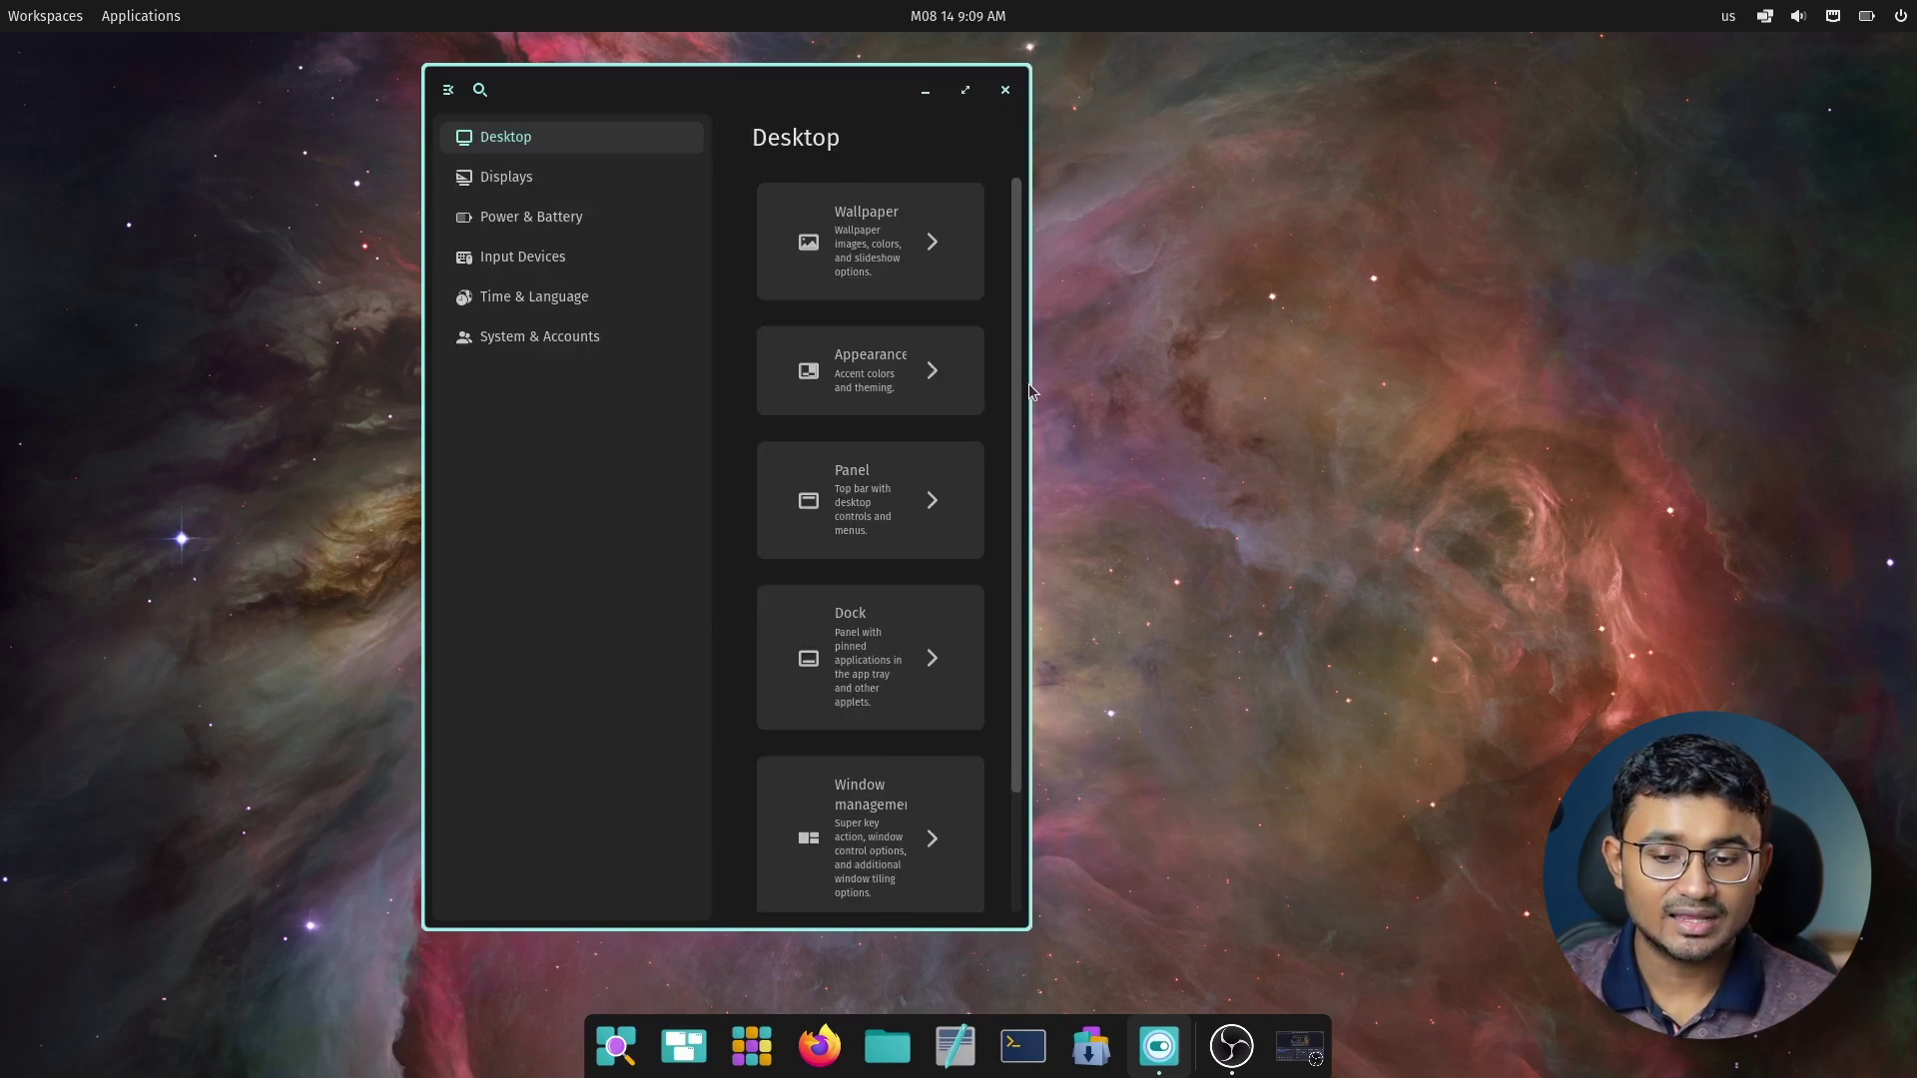
pyautogui.scroll(-2, 844, 658)
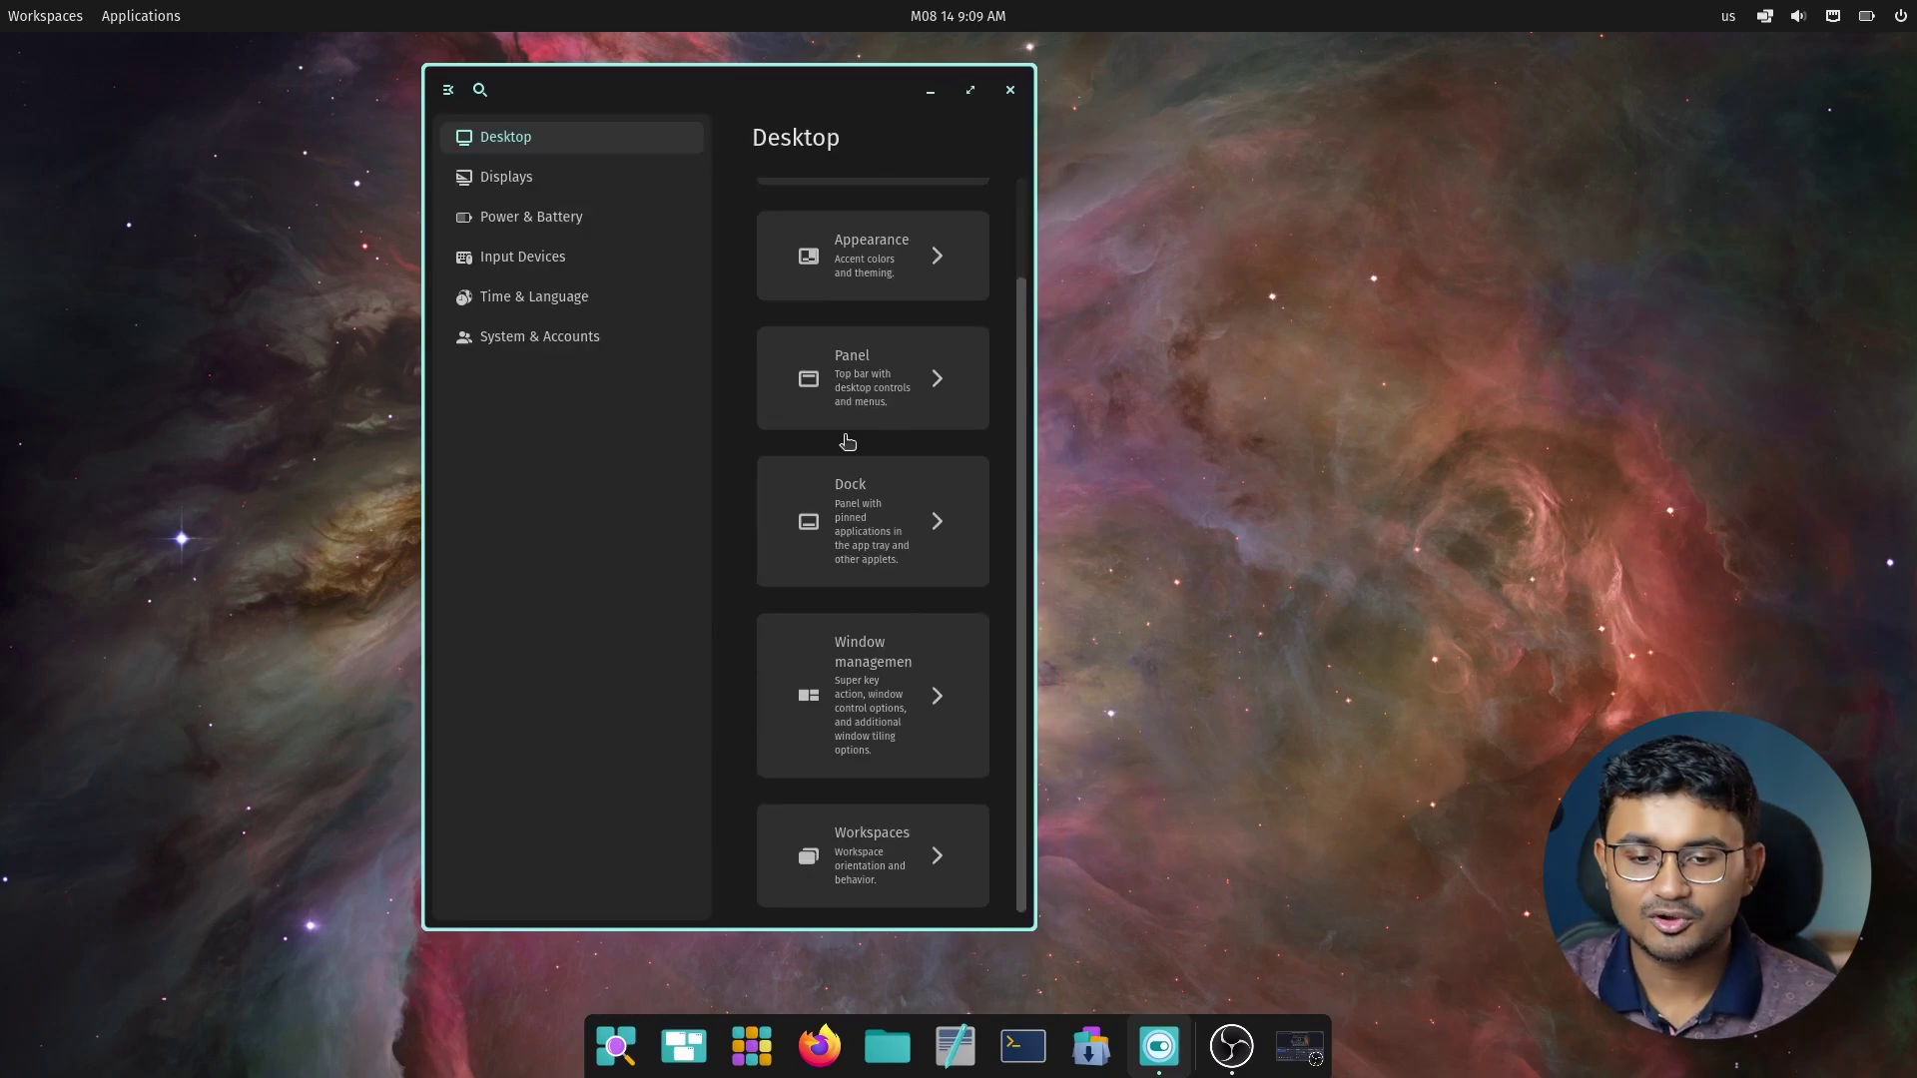
pyautogui.scroll(2, 855, 299)
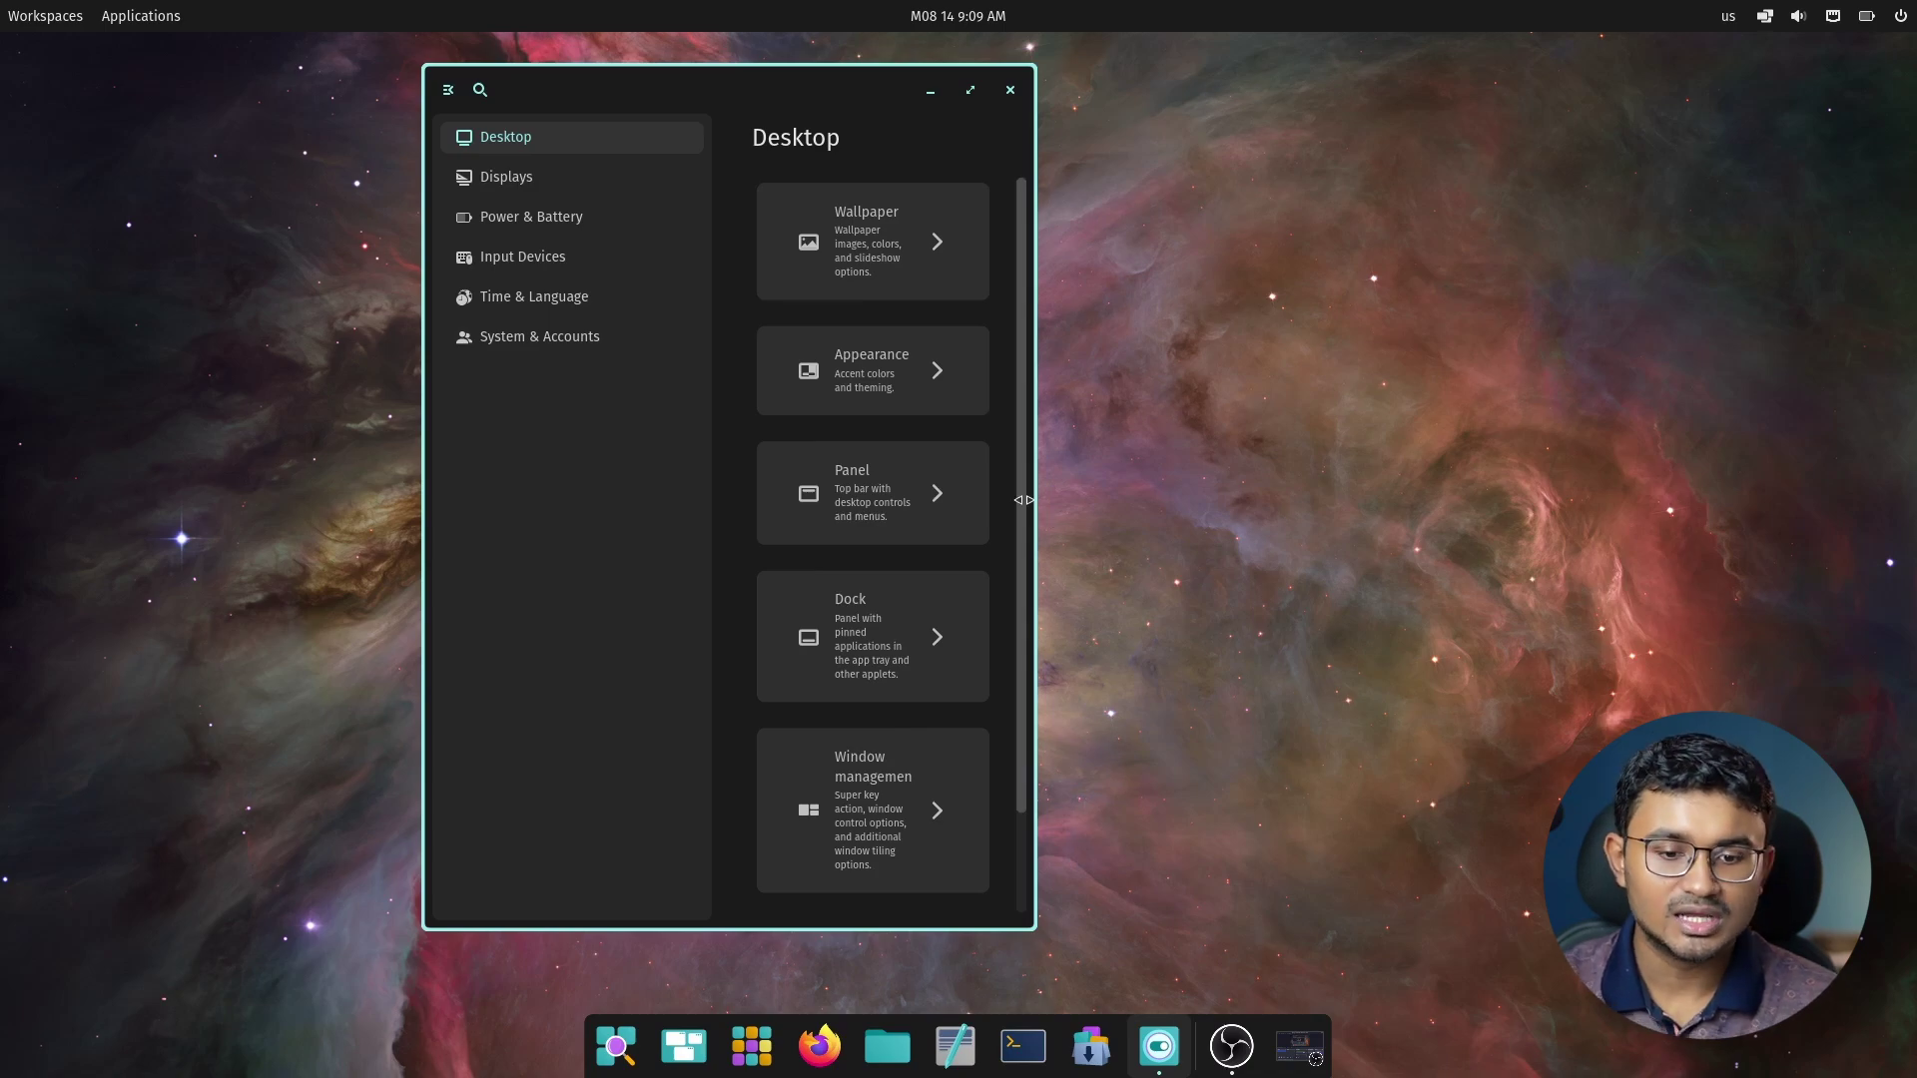
pyautogui.moveTo(1025, 499); pyautogui.dragTo(892, 521)
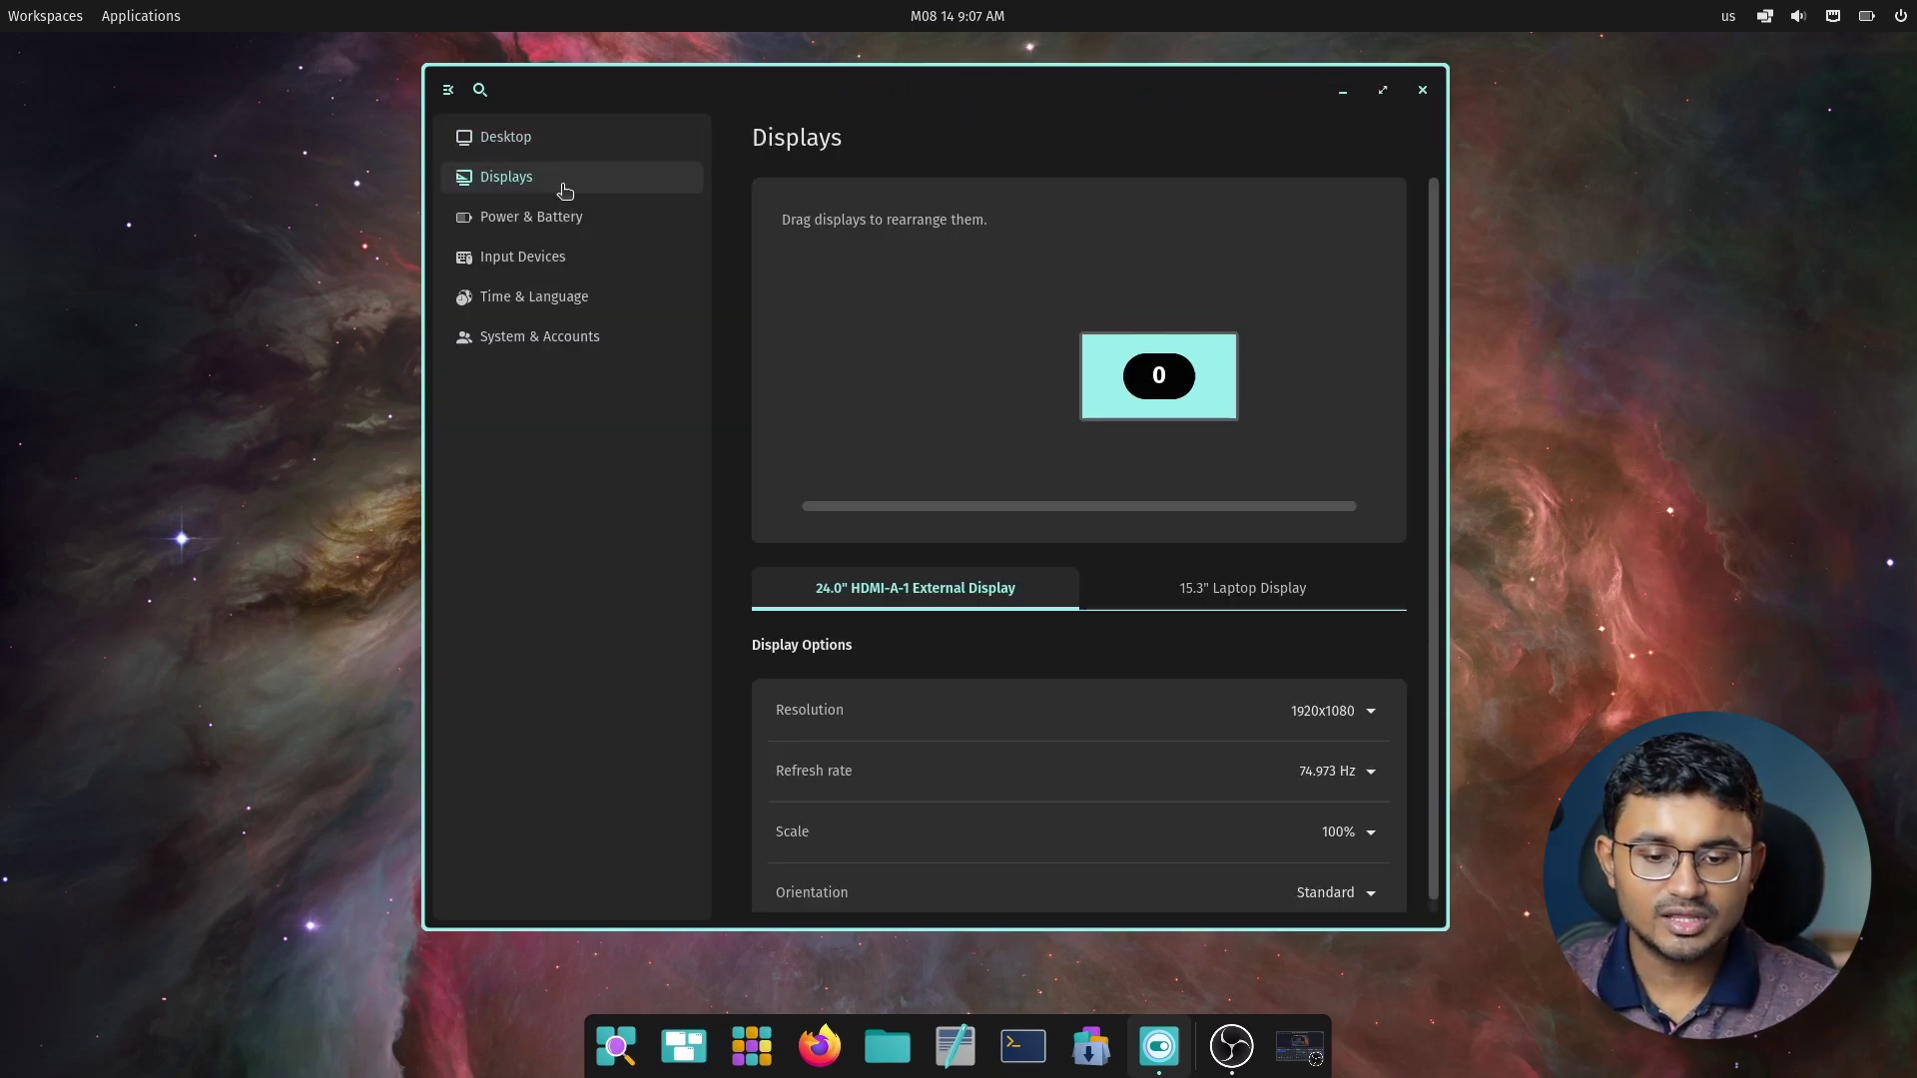
# Check the laptop display, then set the external display's scale to 125%
pyautogui.scroll(-1, 1112, 560)
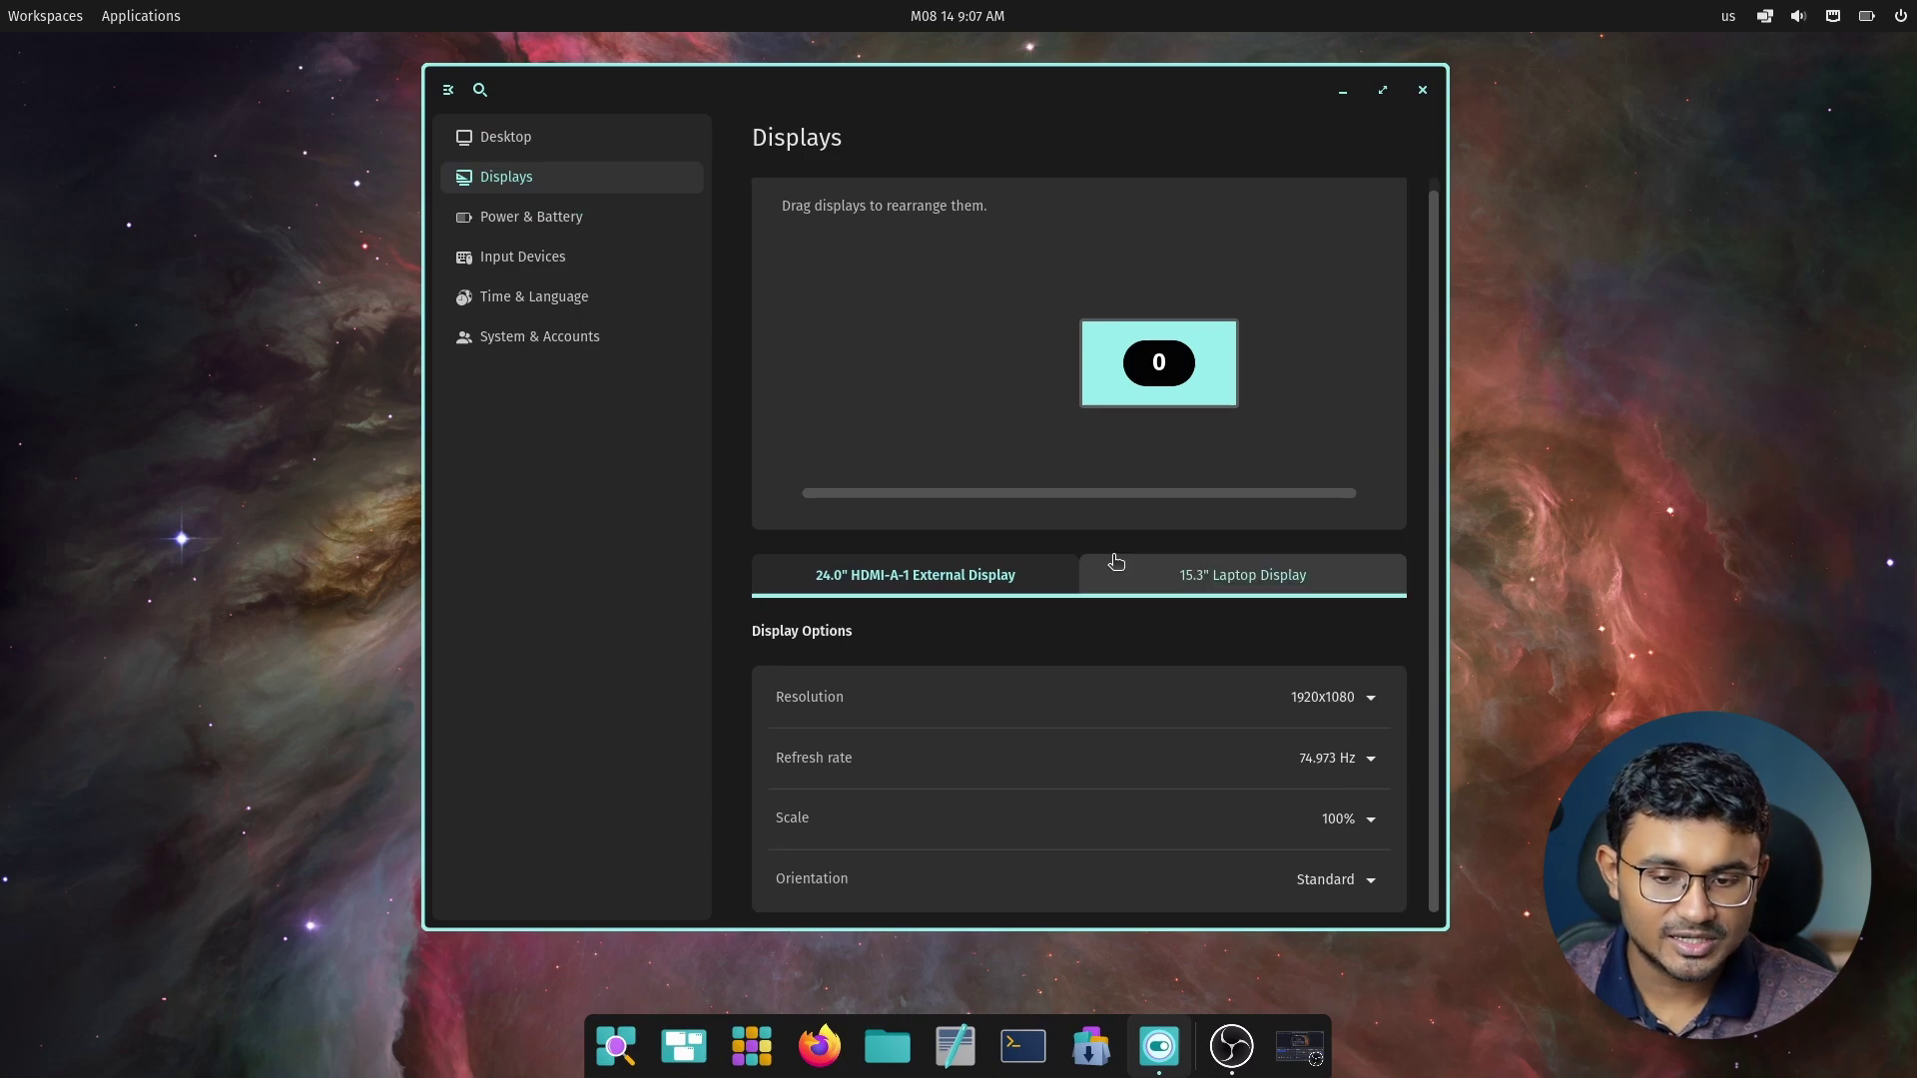
pyautogui.click(1211, 597)
pyautogui.click(995, 589)
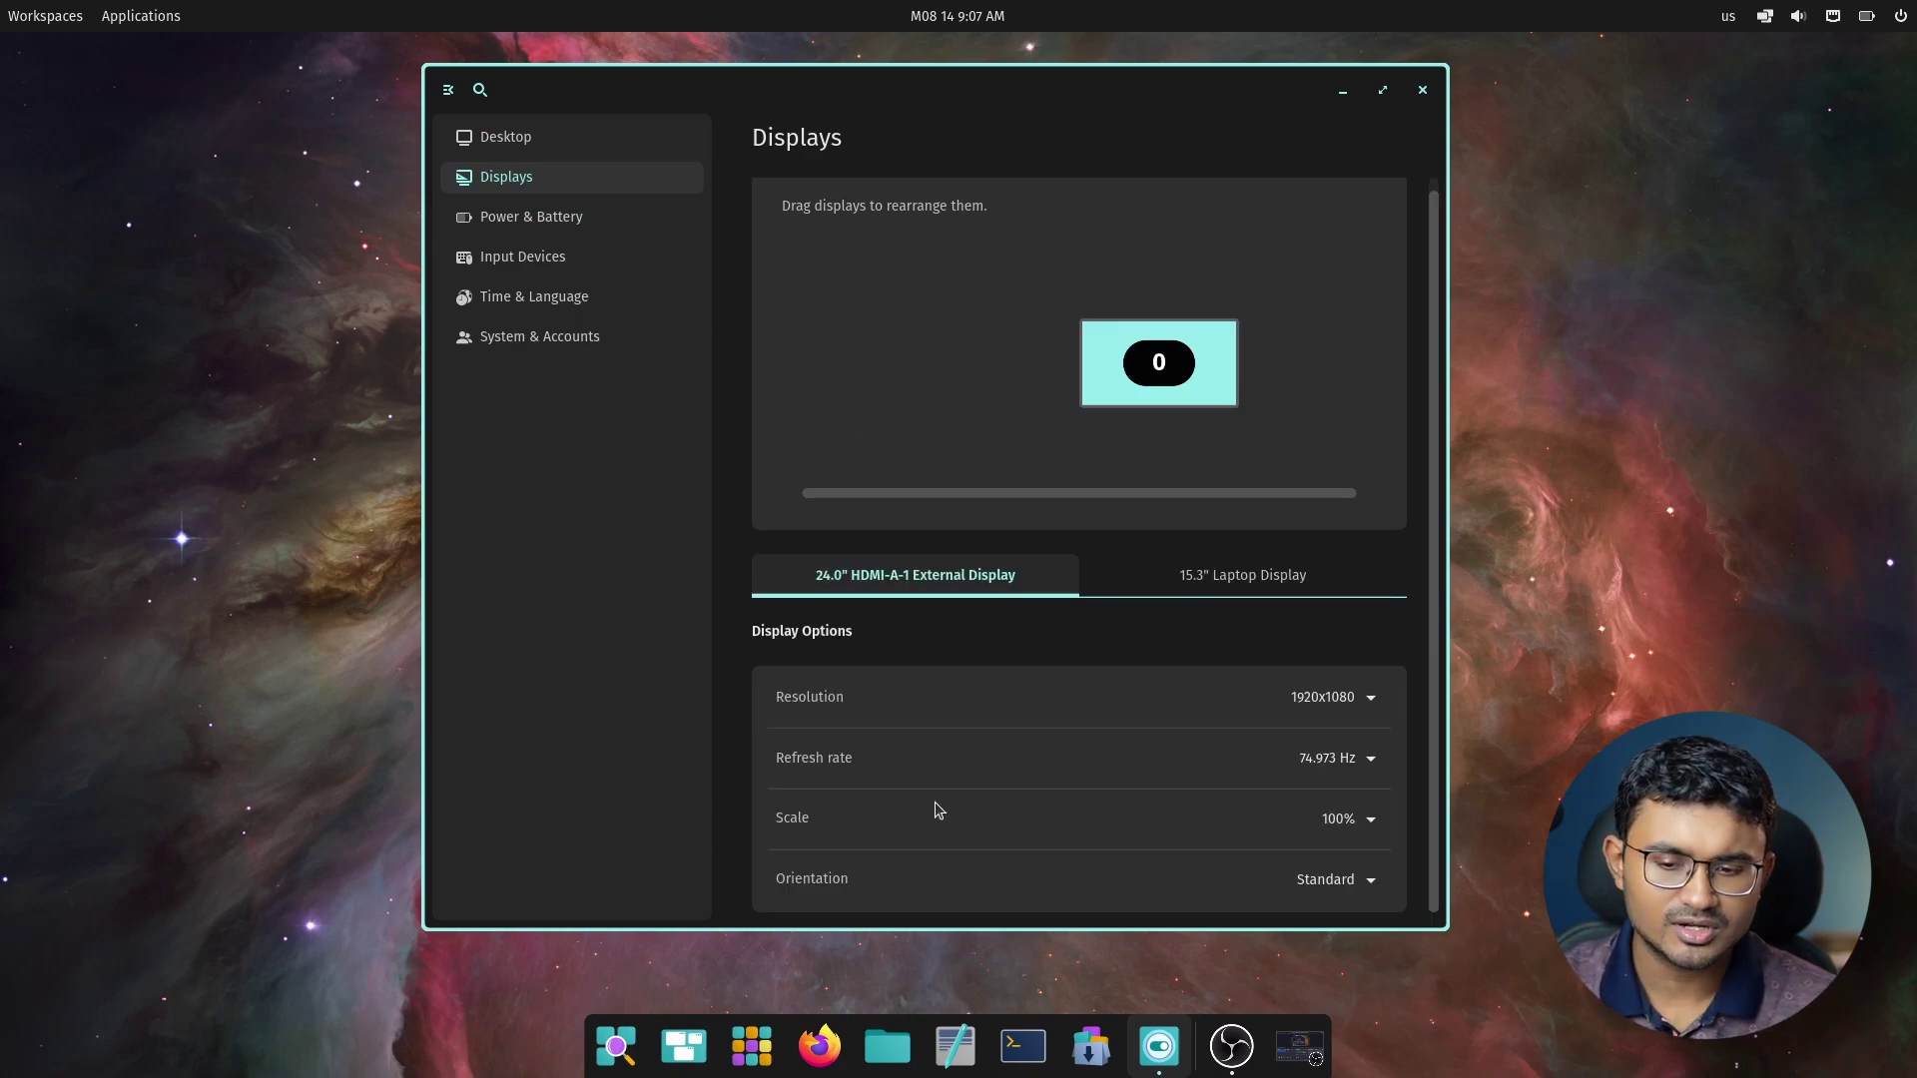
pyautogui.click(1350, 819)
pyautogui.click(1333, 667)
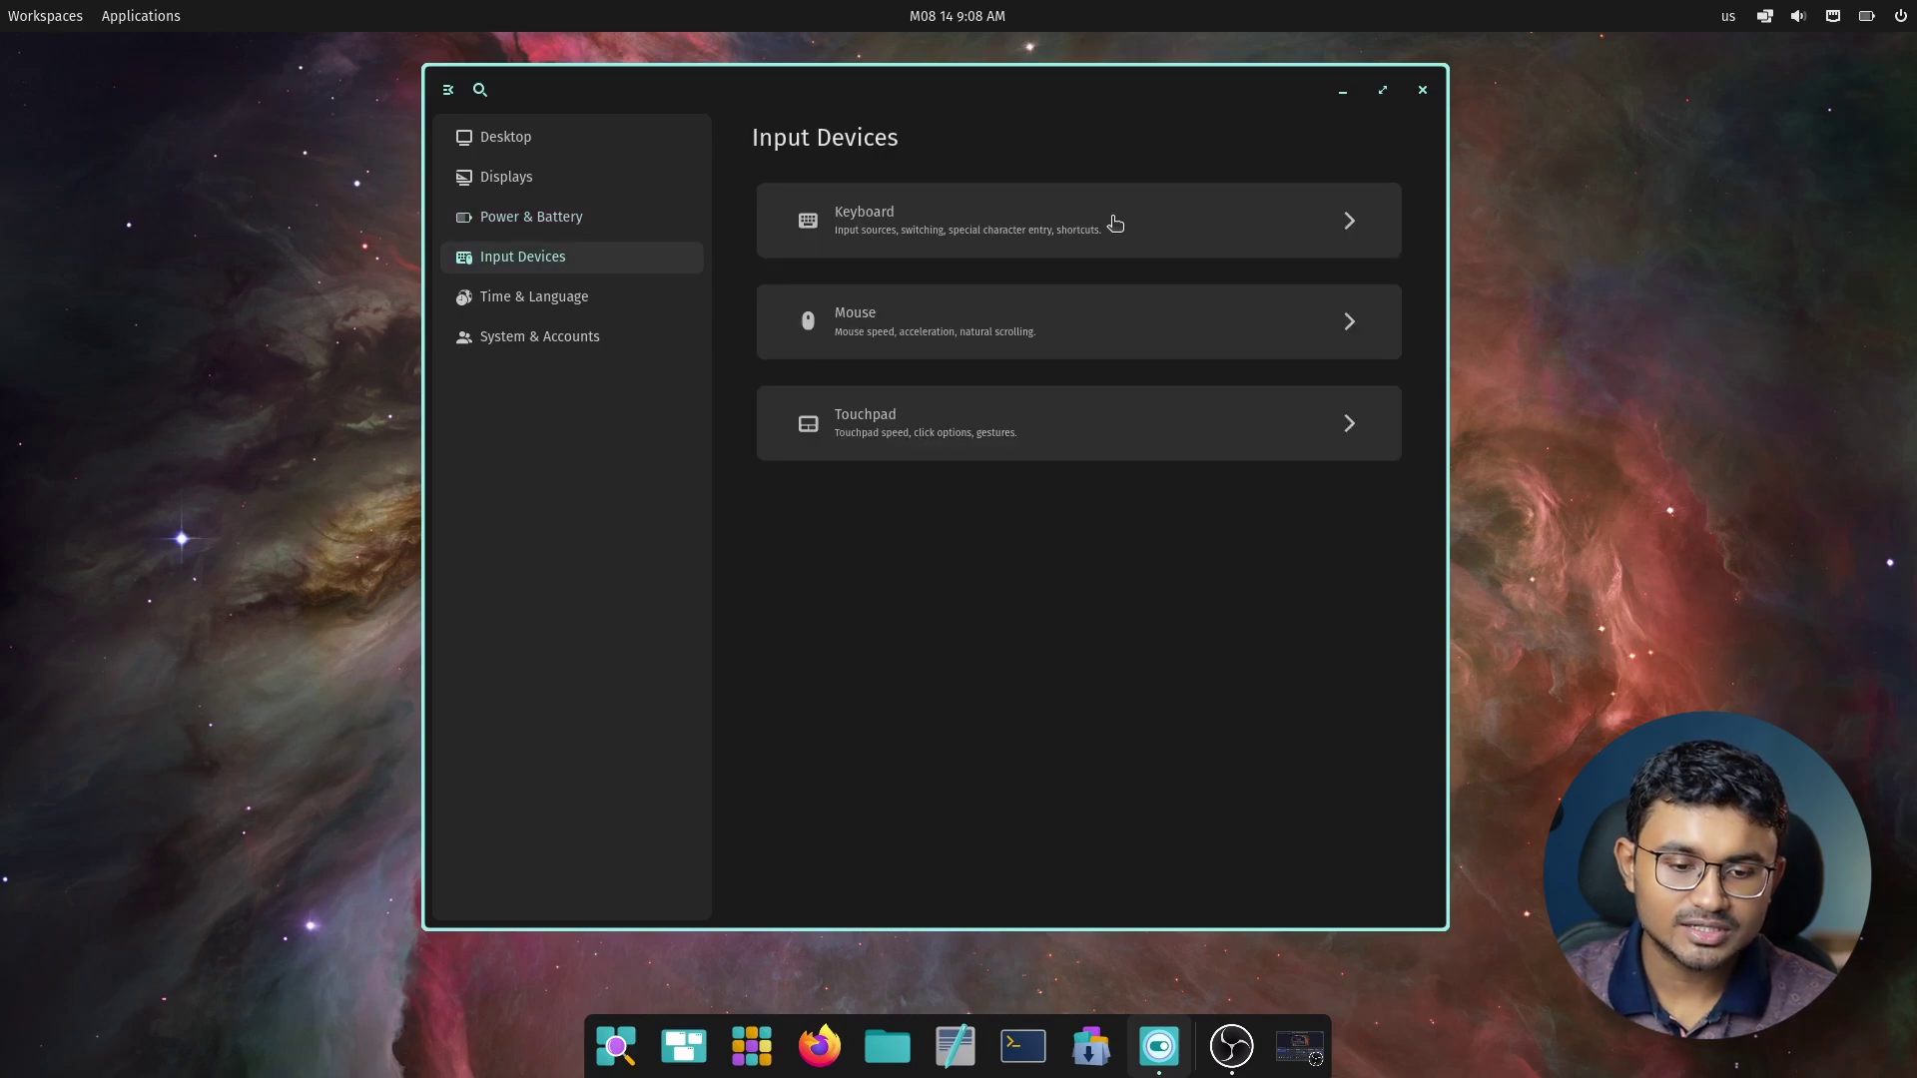
# Look through the Touchpad and Keyboard settings pages under Input Devices
pyautogui.click(1002, 424)
pyautogui.scroll(-3, 1003, 499)
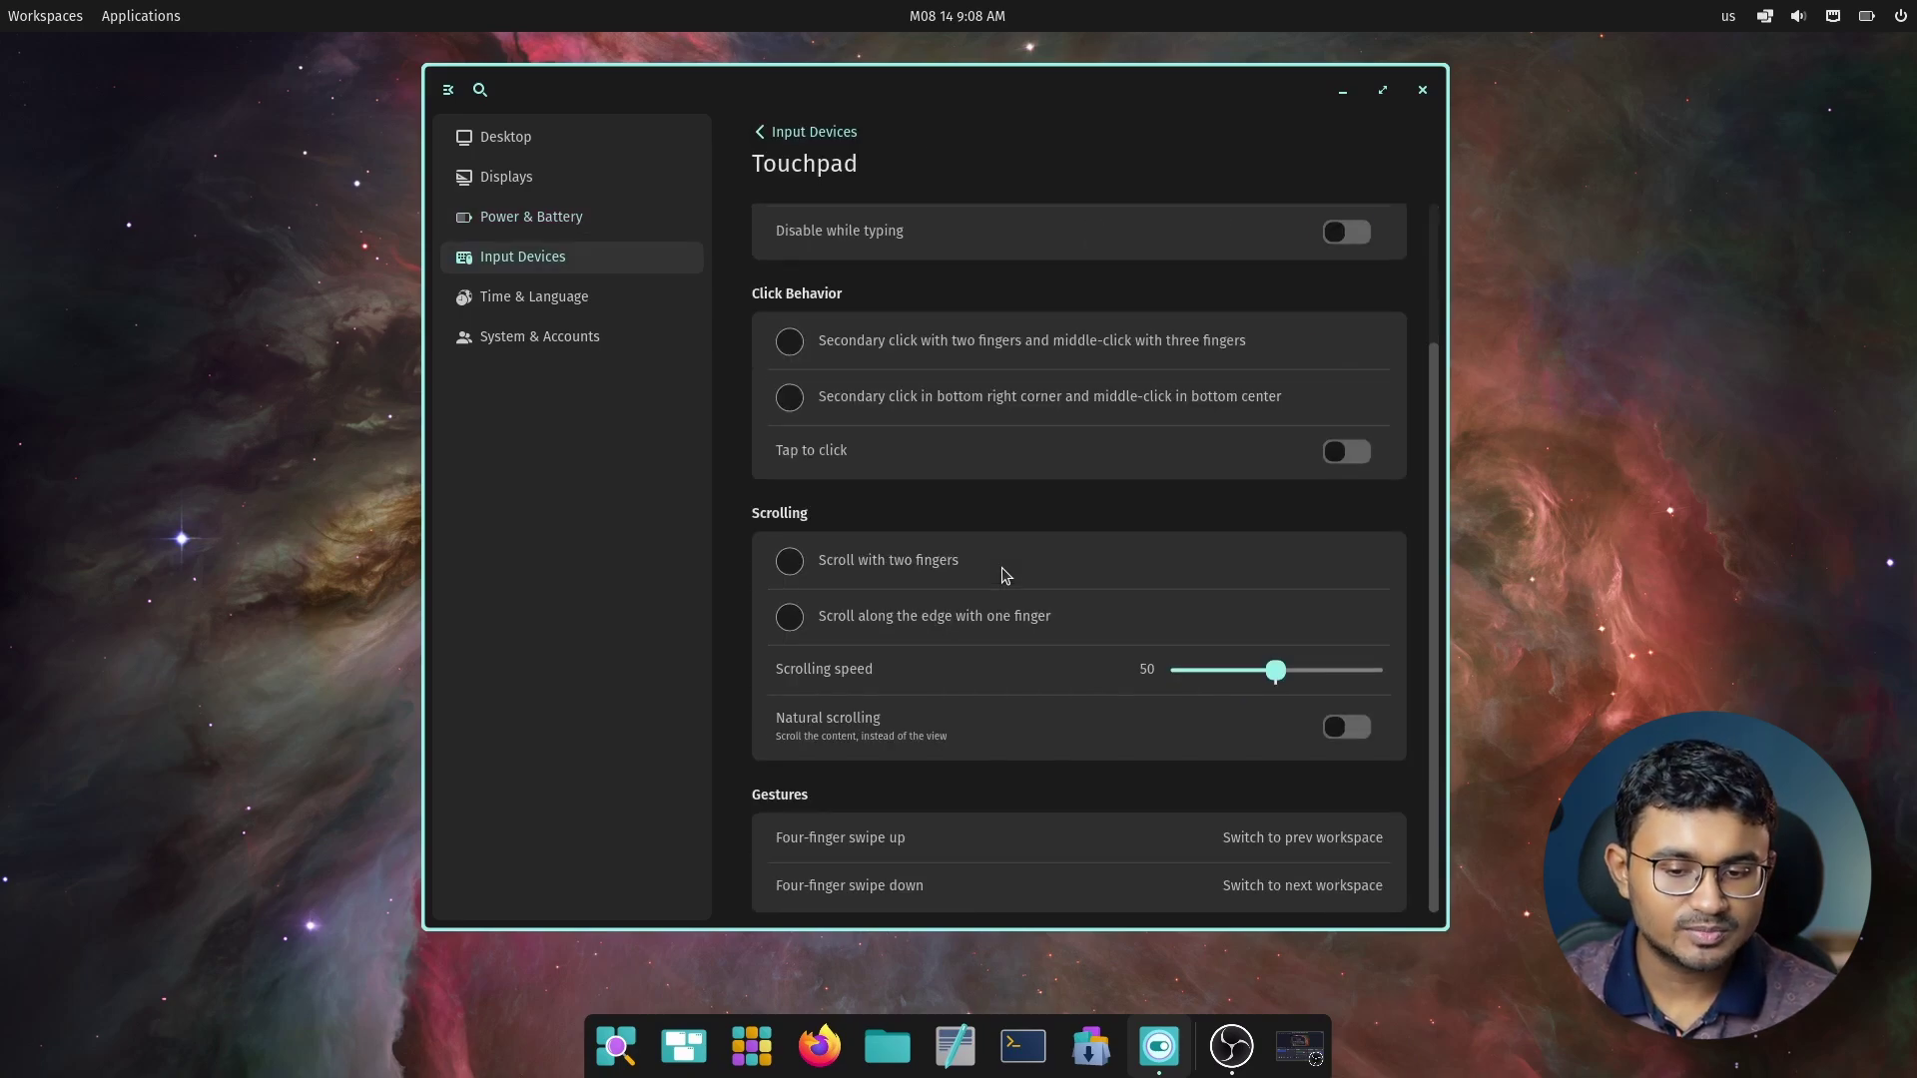
pyautogui.scroll(2, 1126, 409)
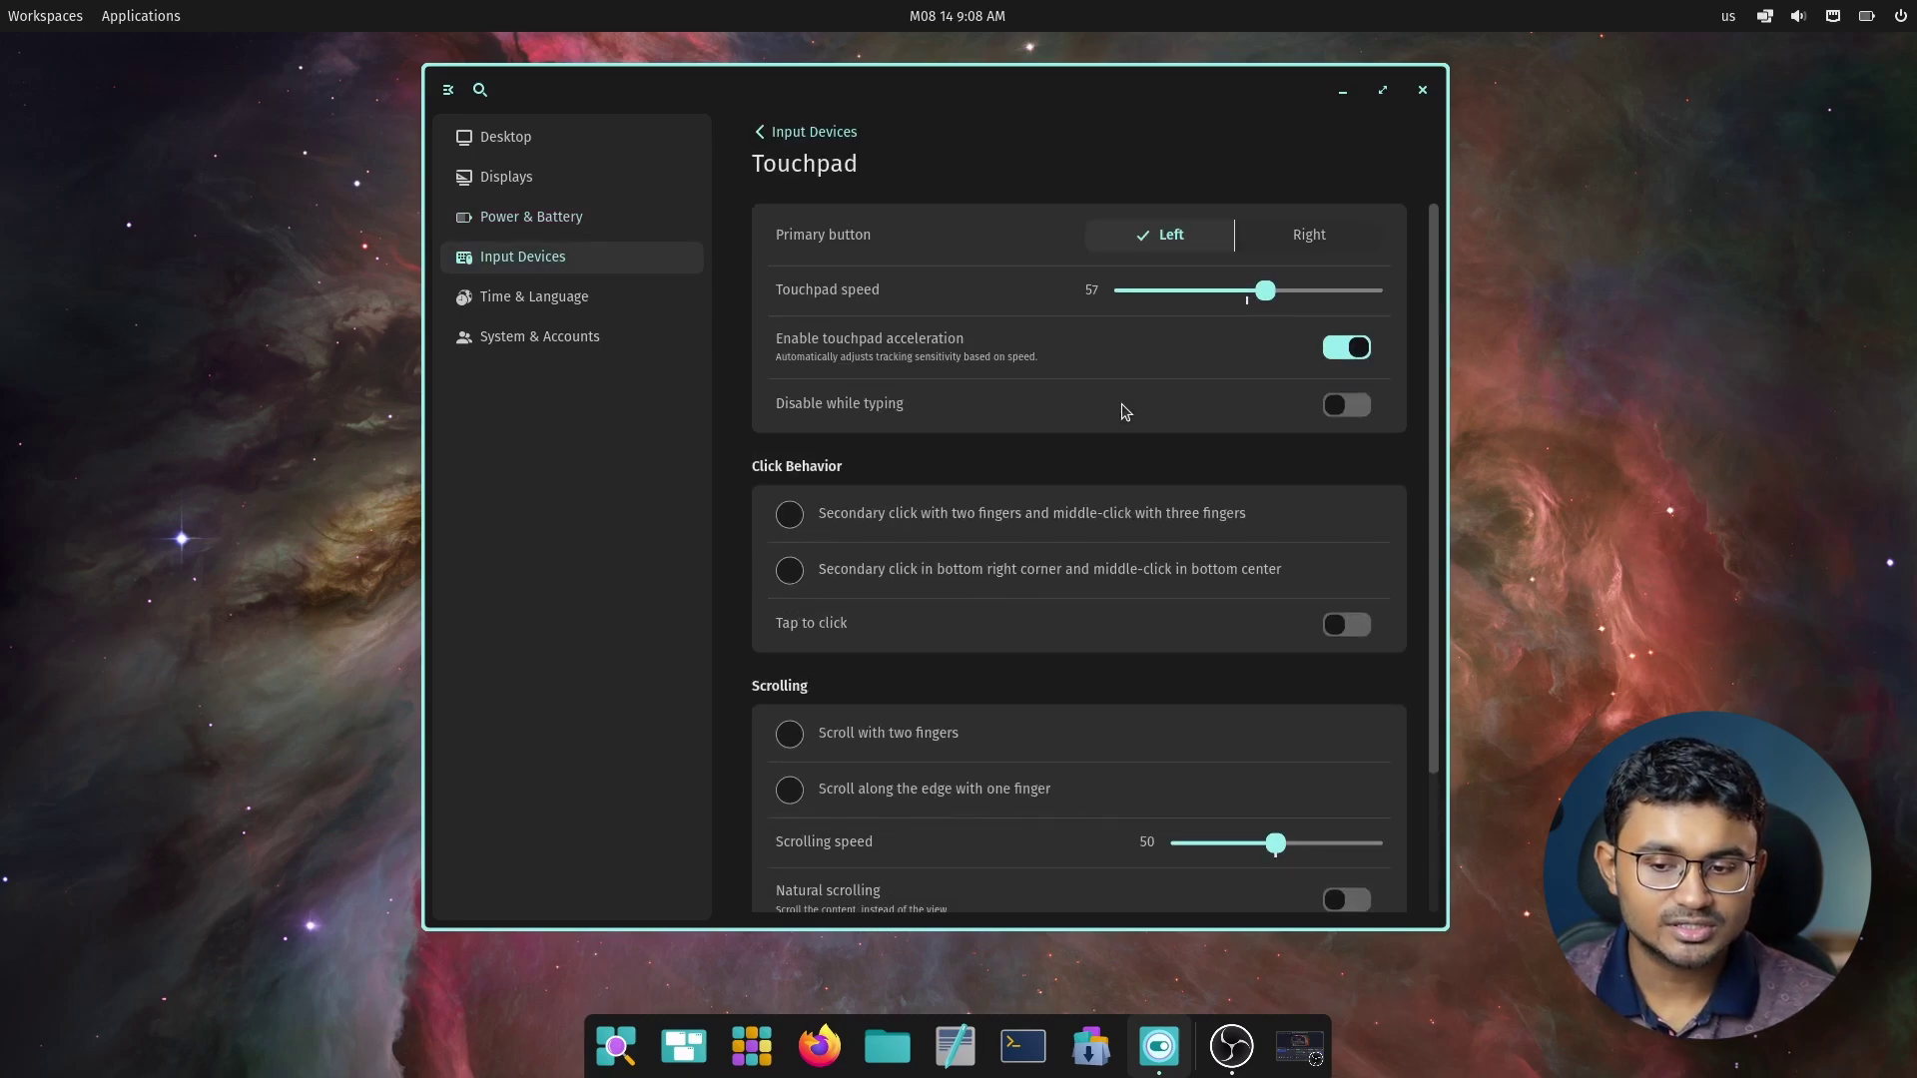
pyautogui.click(760, 134)
pyautogui.click(862, 201)
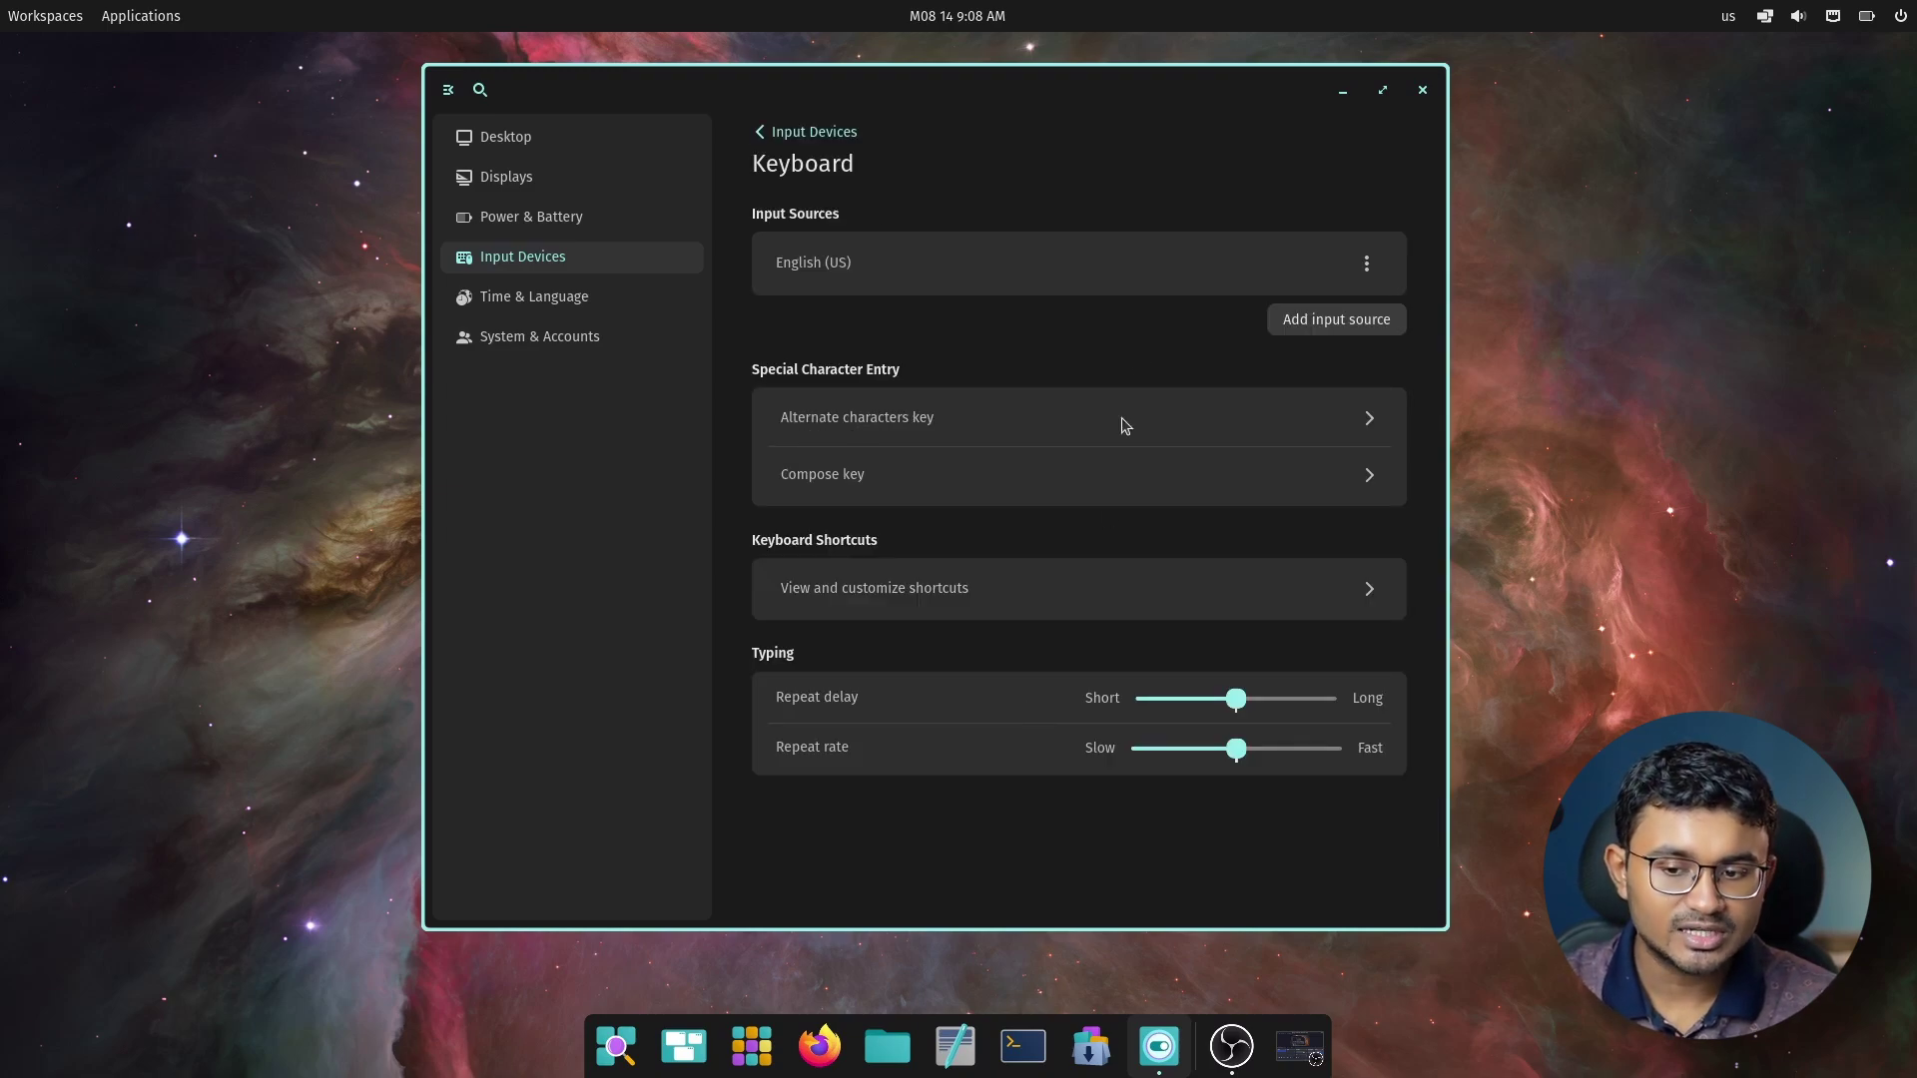
pyautogui.click(775, 135)
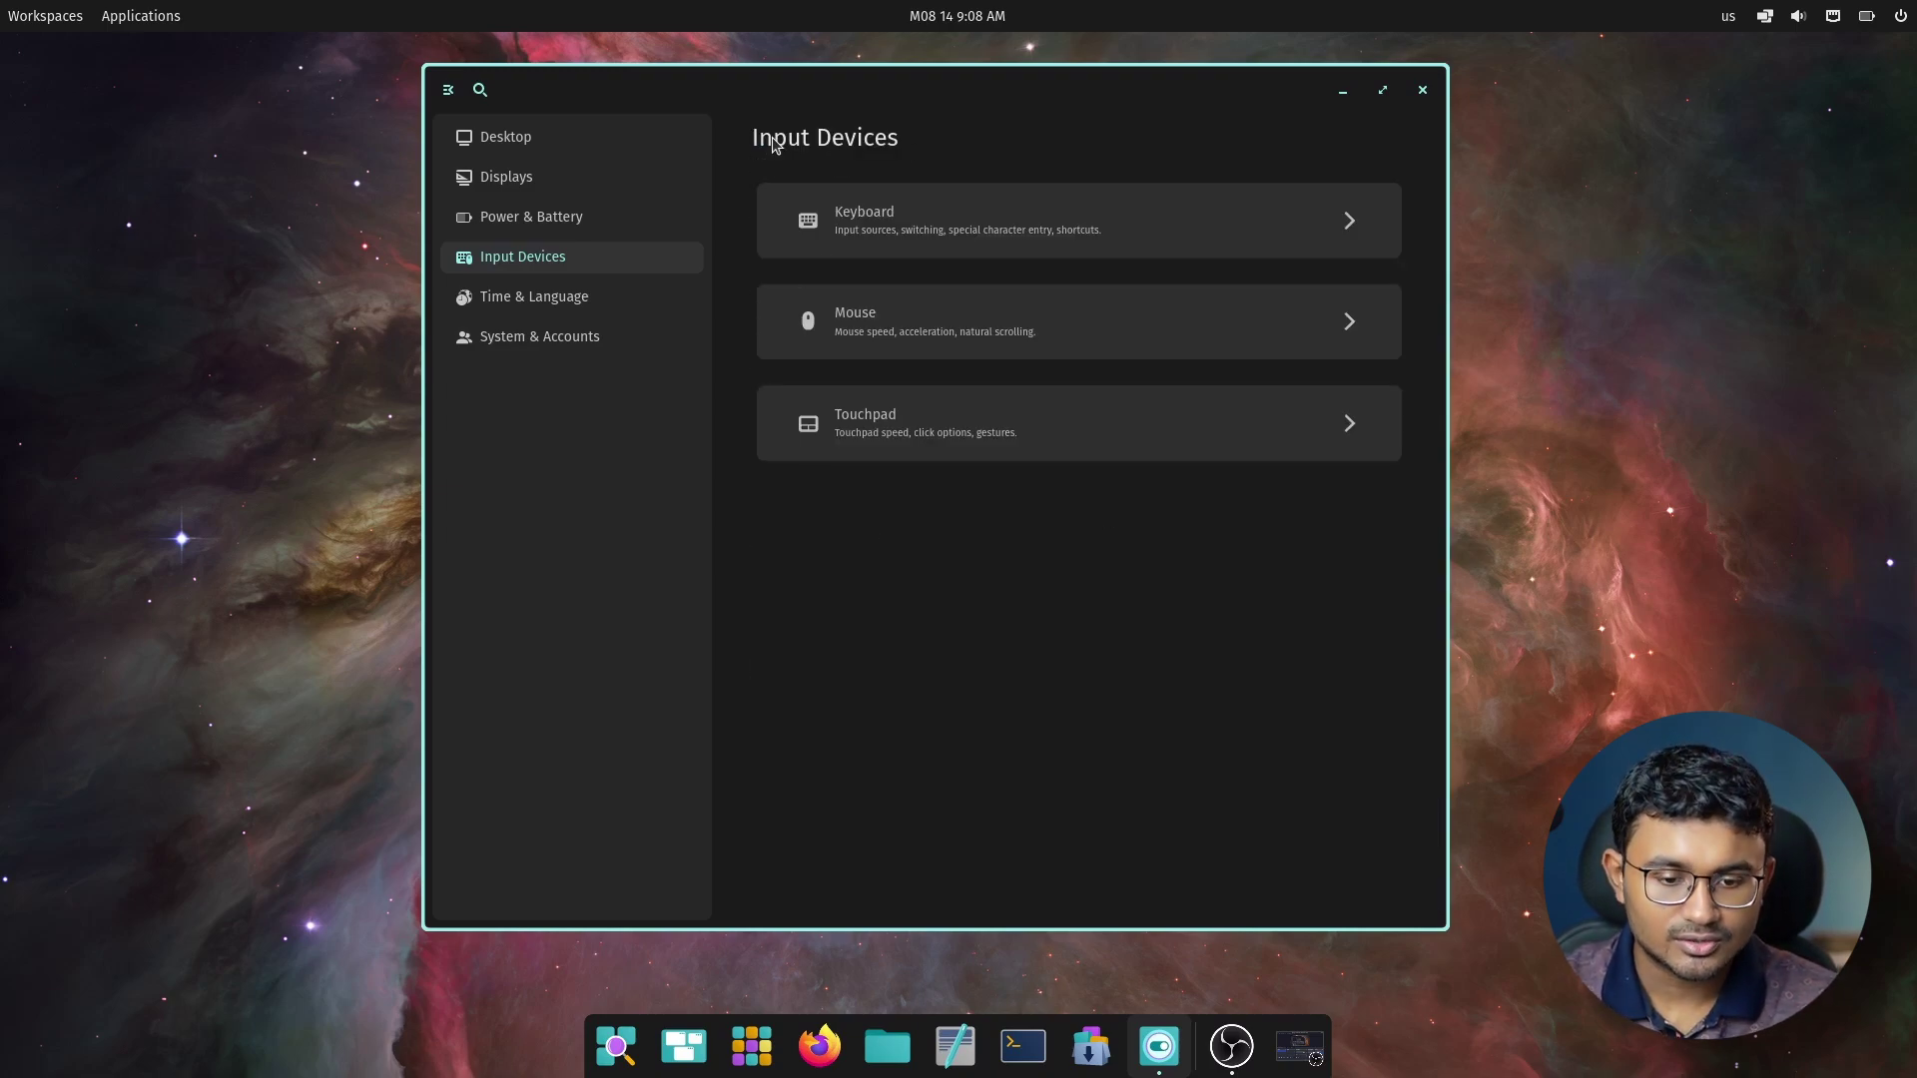
# Open System & Accounts, view the Firmware details, then open the Users page
pyautogui.press('Down')
pyautogui.click(584, 335)
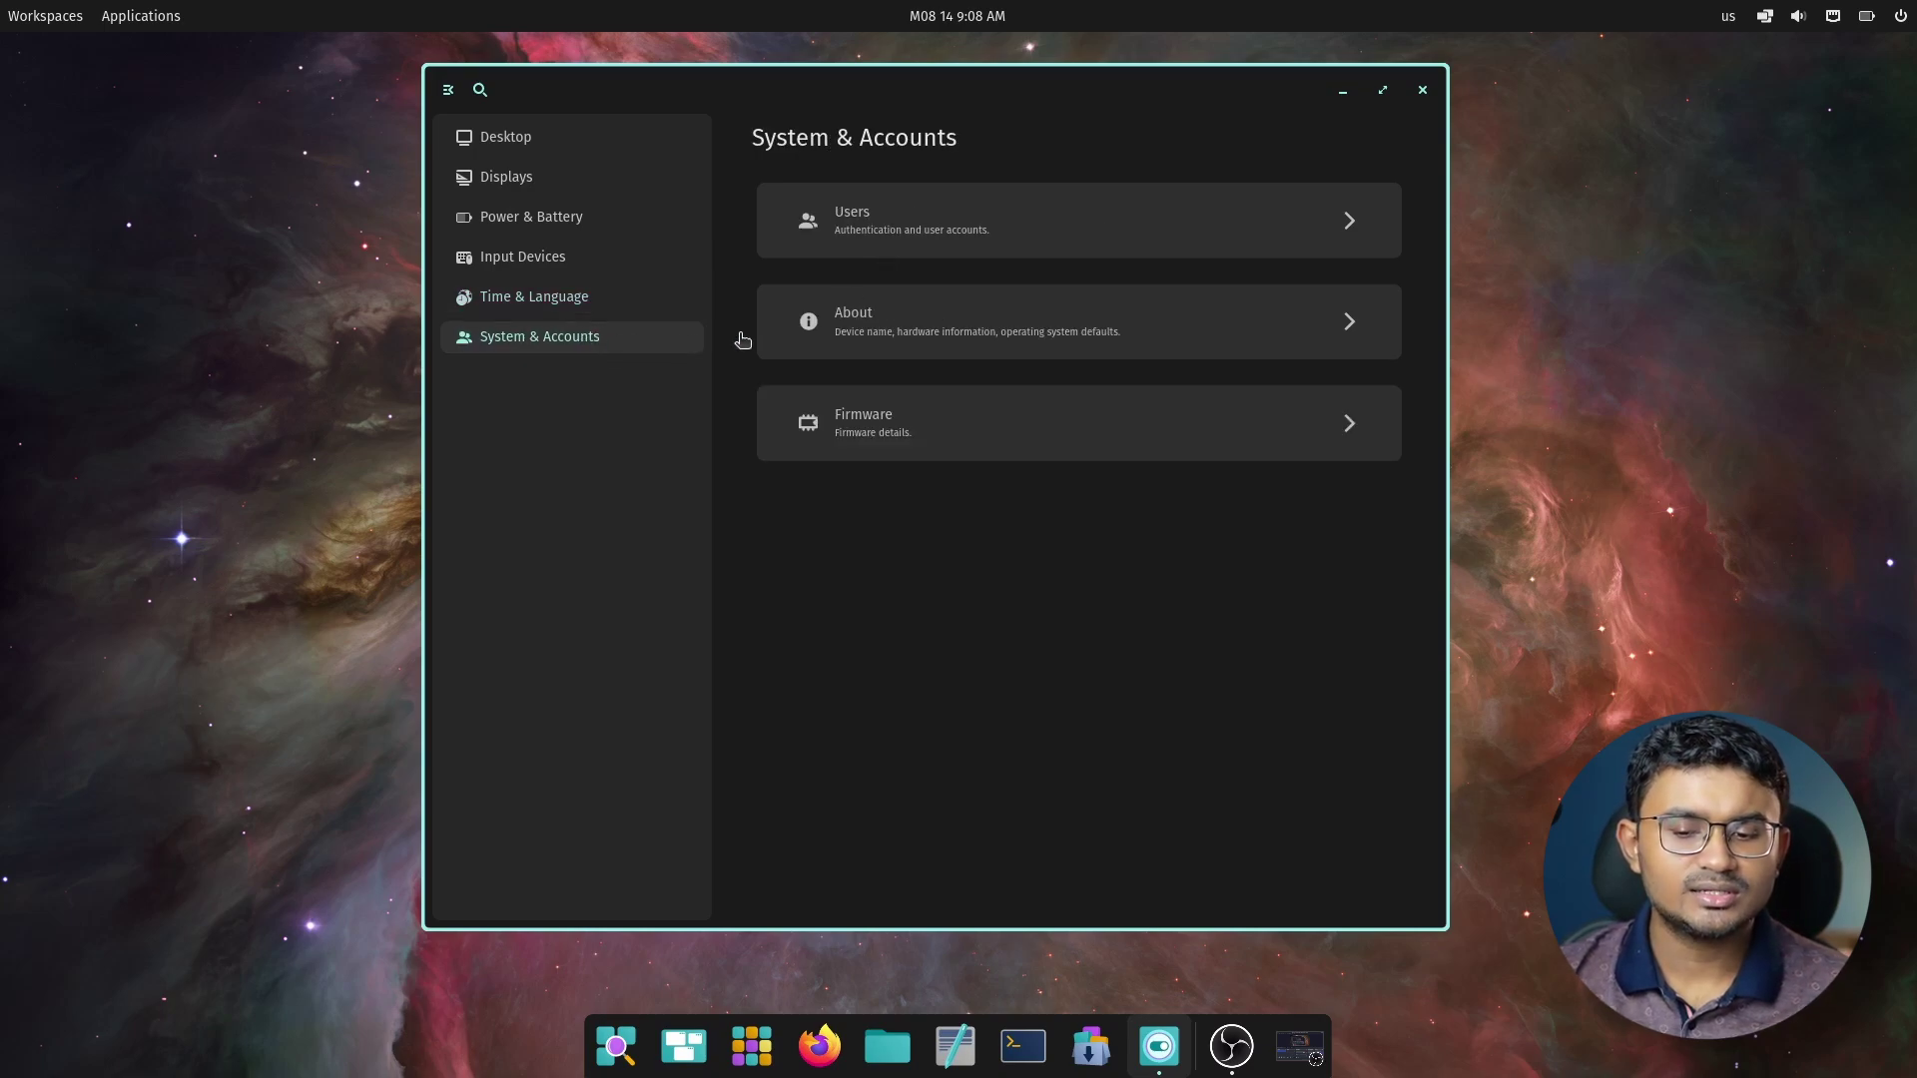
pyautogui.click(900, 425)
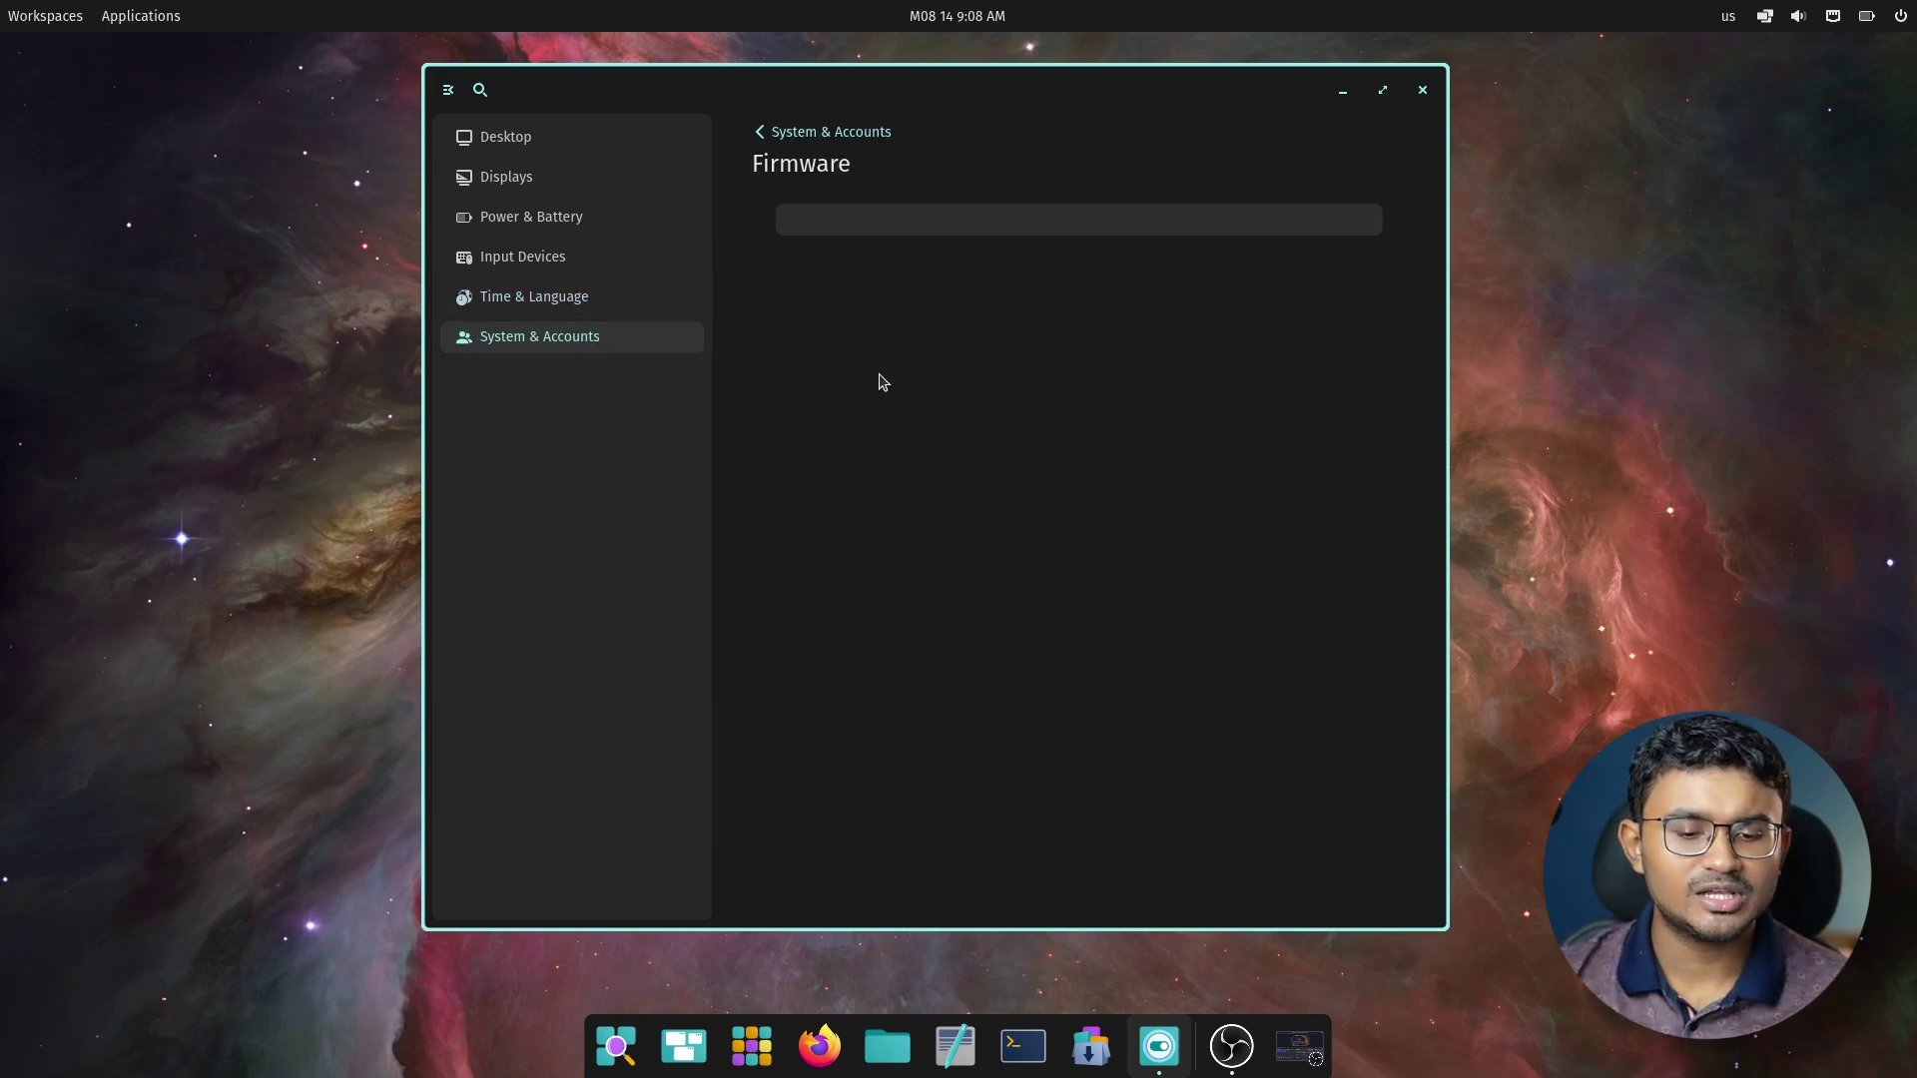
pyautogui.click(761, 130)
pyautogui.click(846, 227)
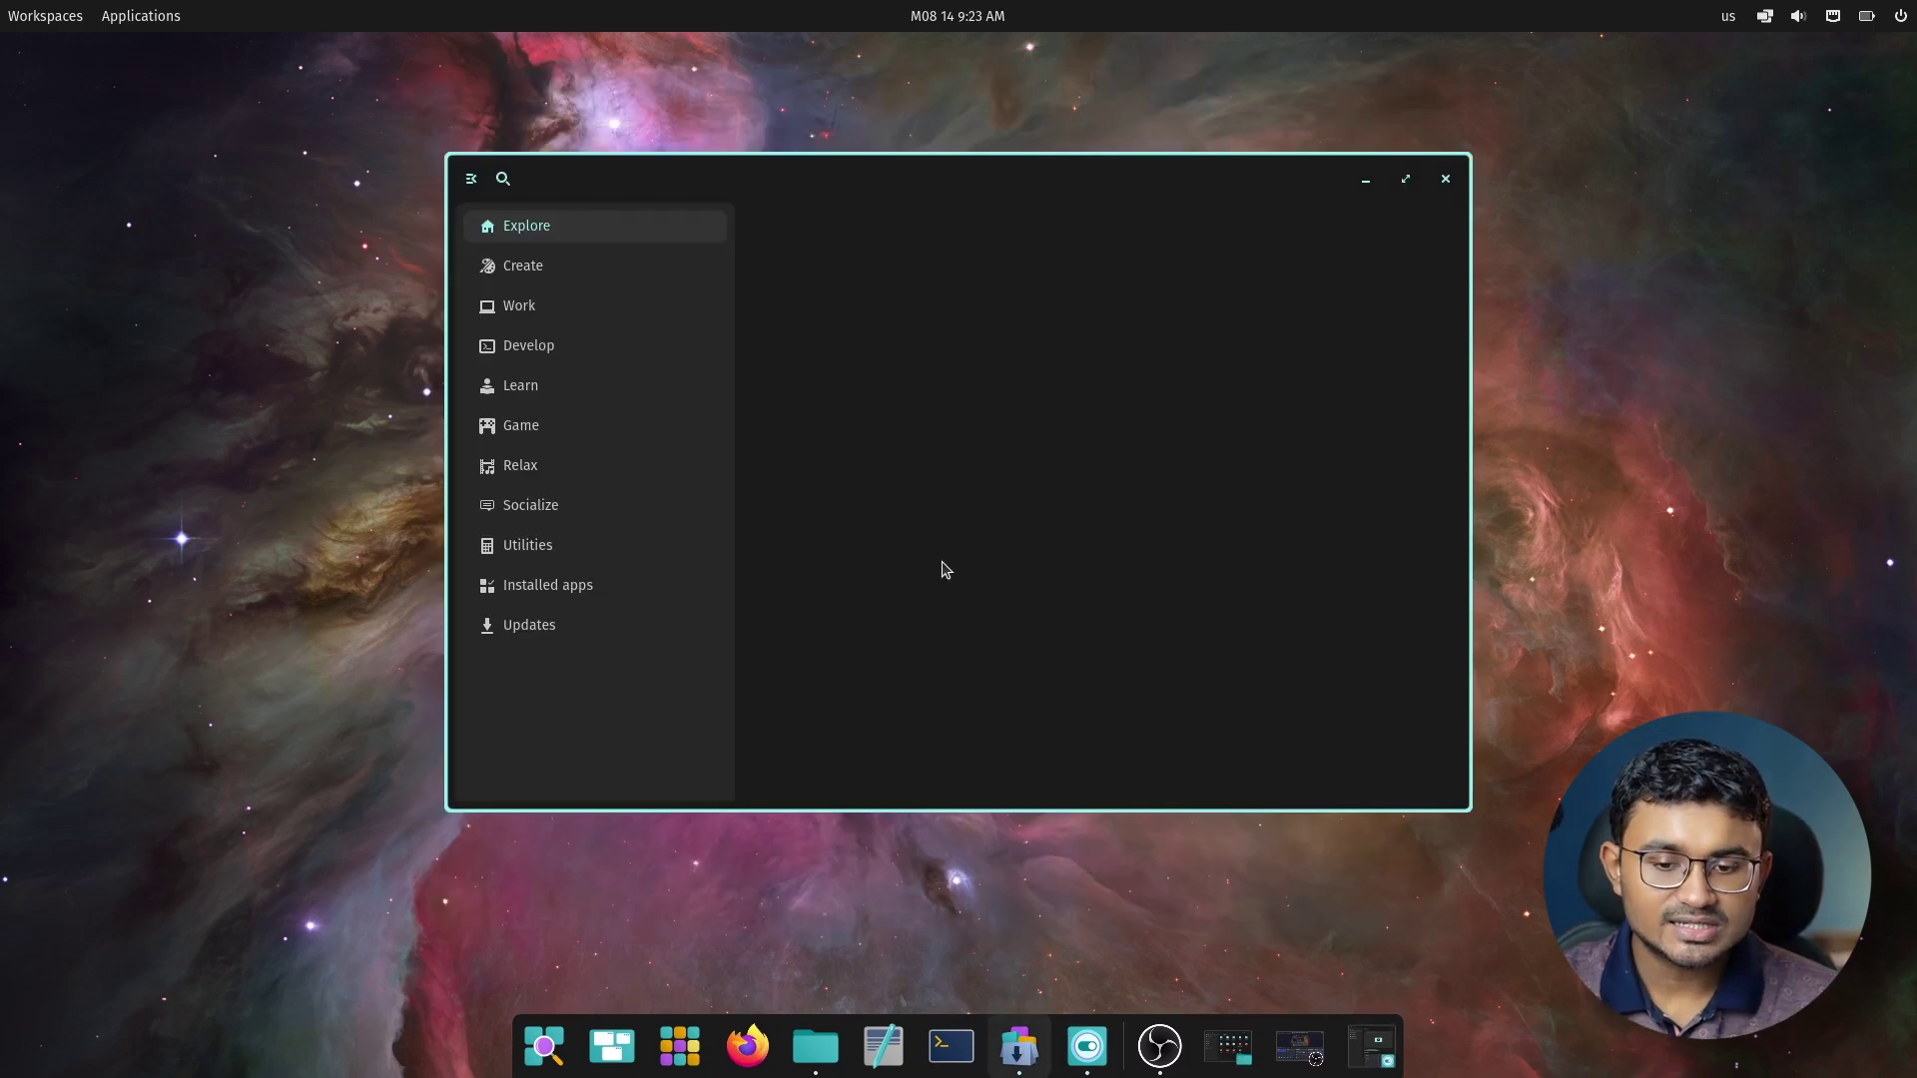
# Browse the Create, Work and Develop categories and try a store search for 'gp'
pyautogui.moveTo(951, 183); pyautogui.dragTo(872, 226)
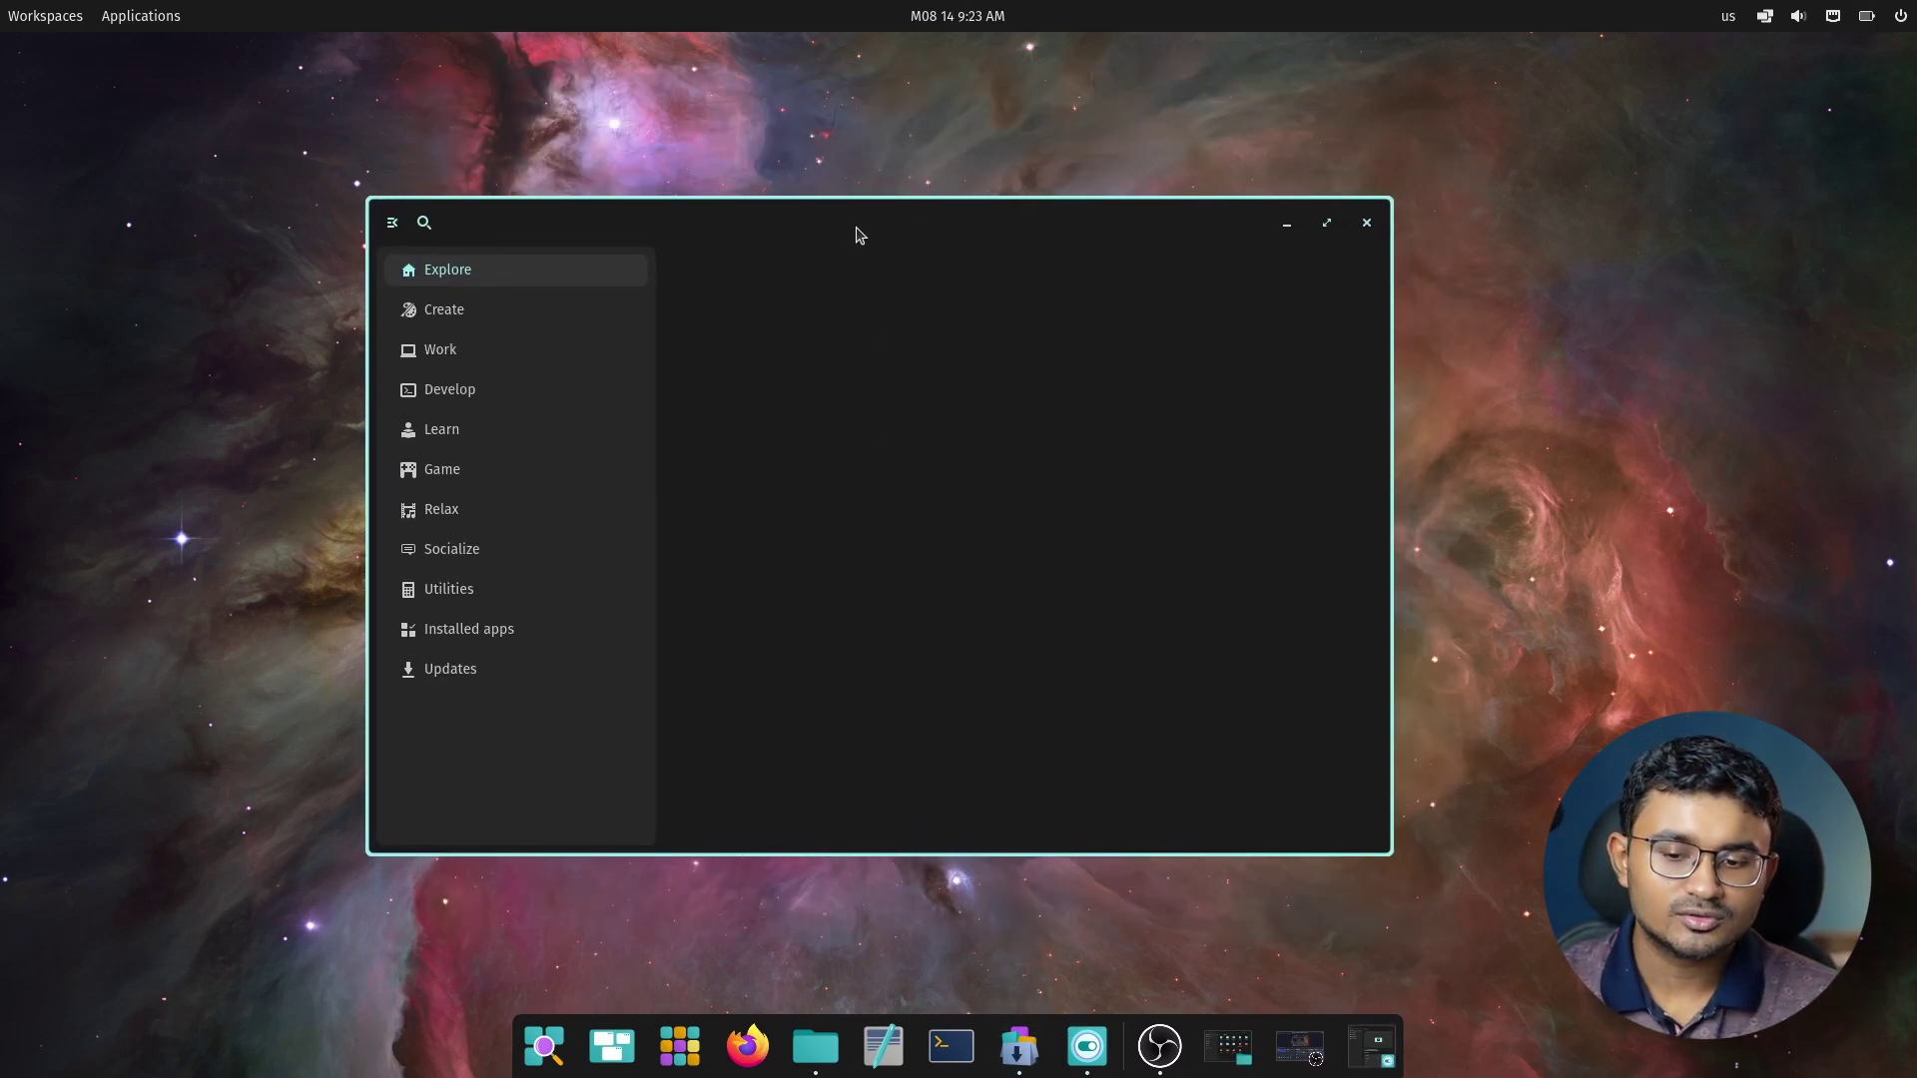
pyautogui.click(549, 317)
pyautogui.click(535, 360)
pyautogui.click(539, 392)
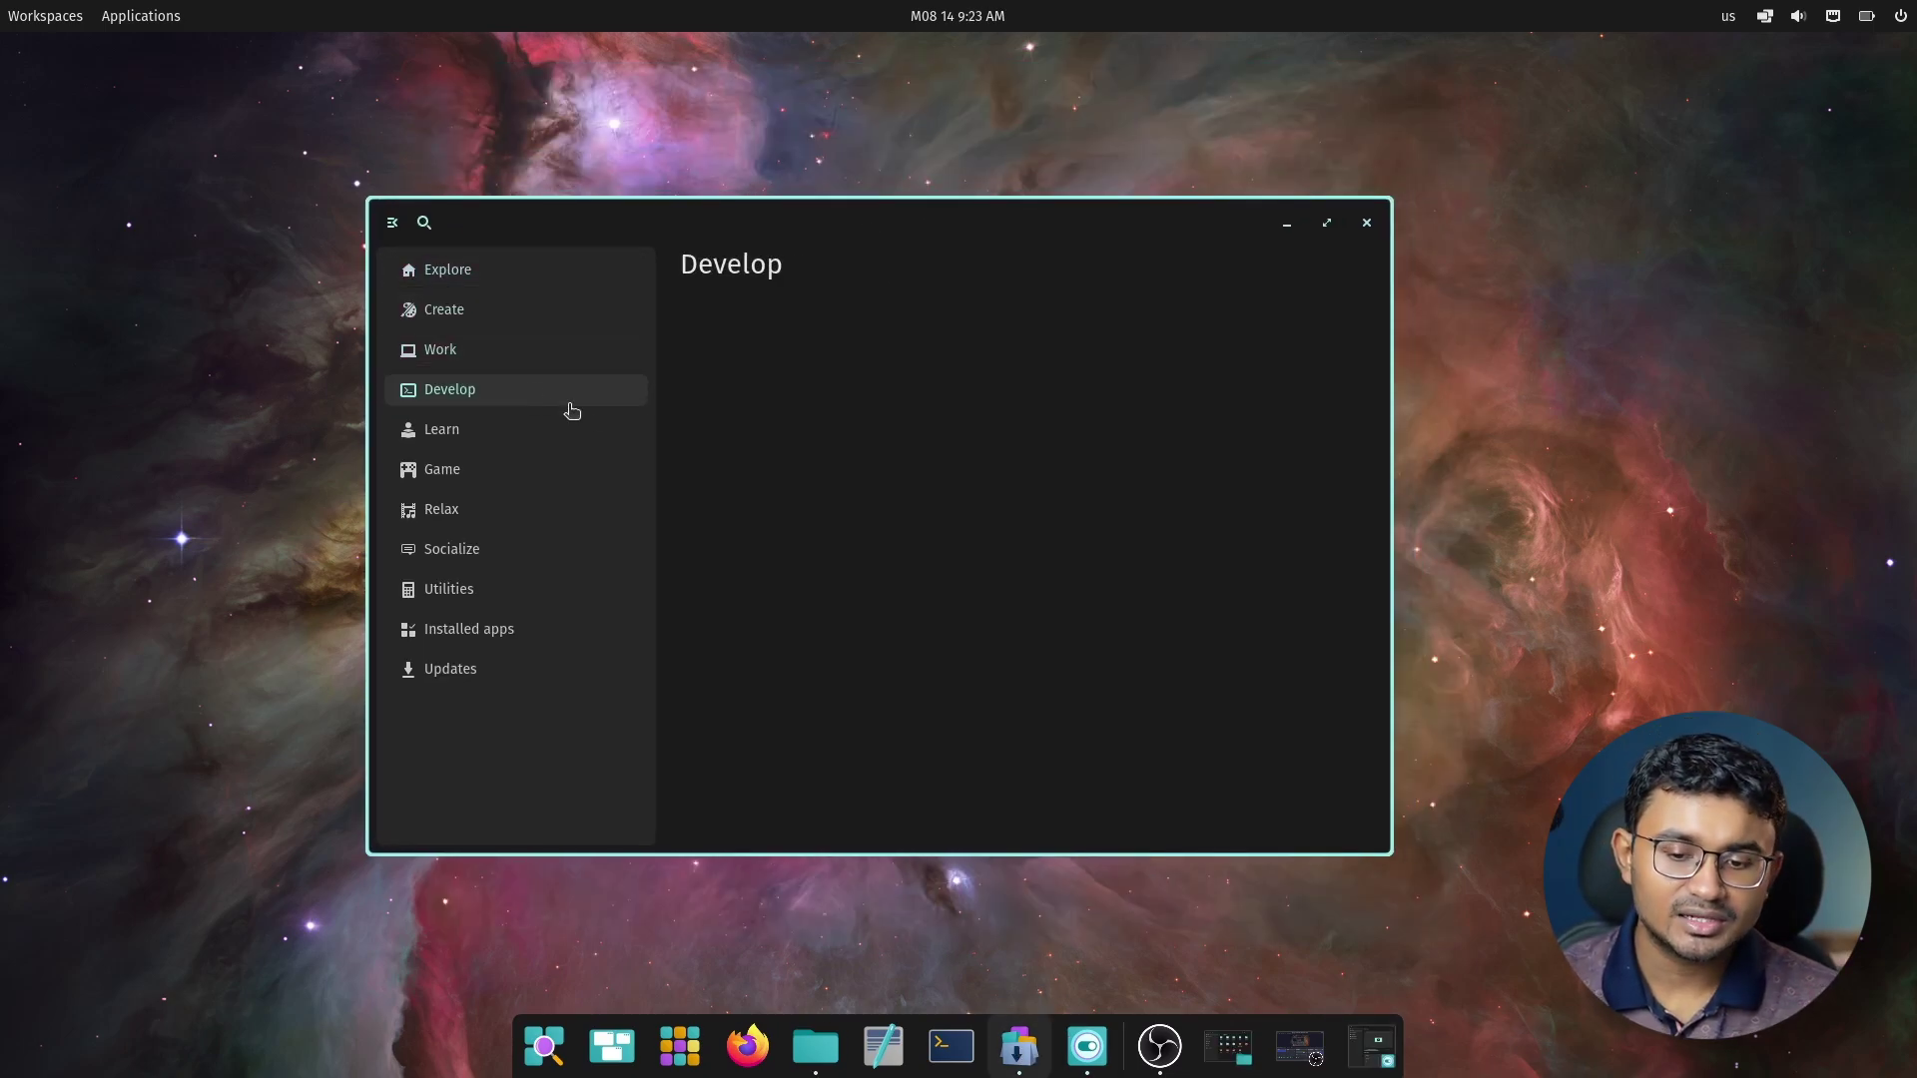
pyautogui.click(425, 223)
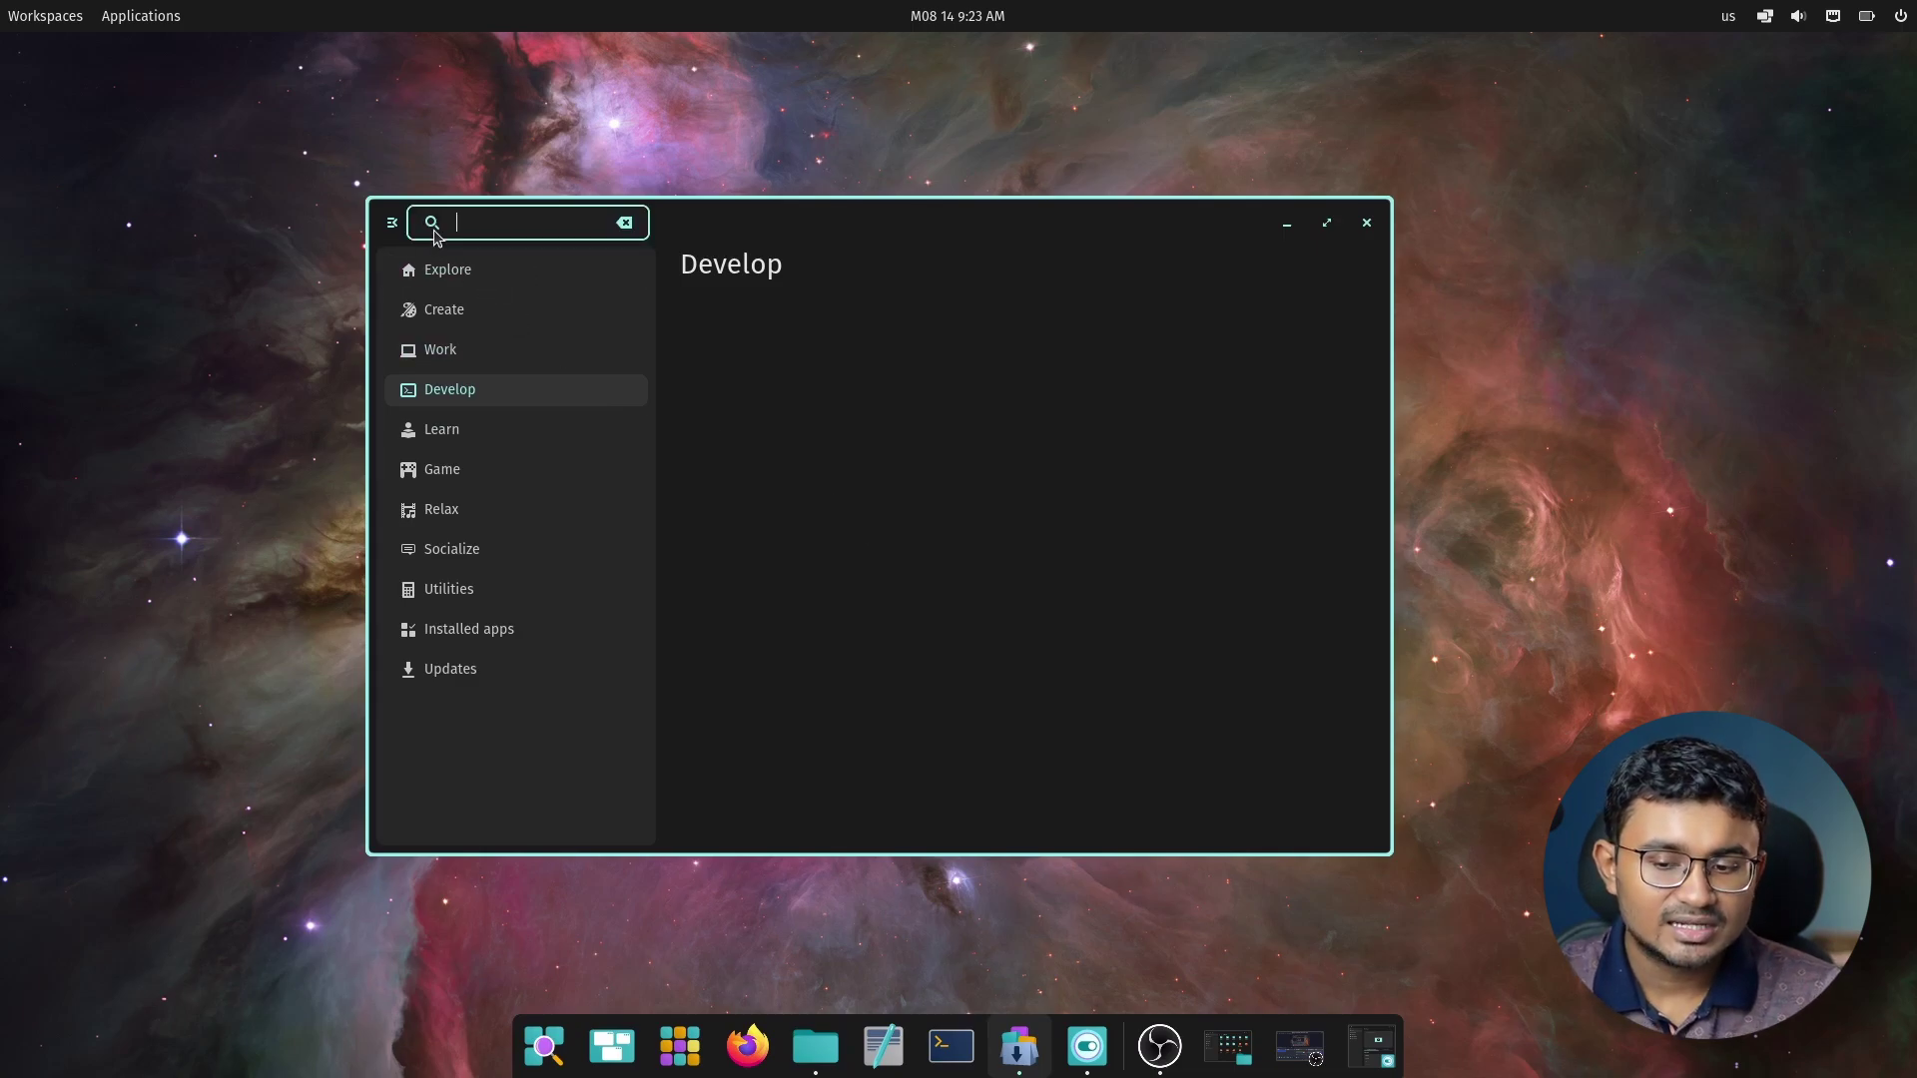
pyautogui.write('gpu')
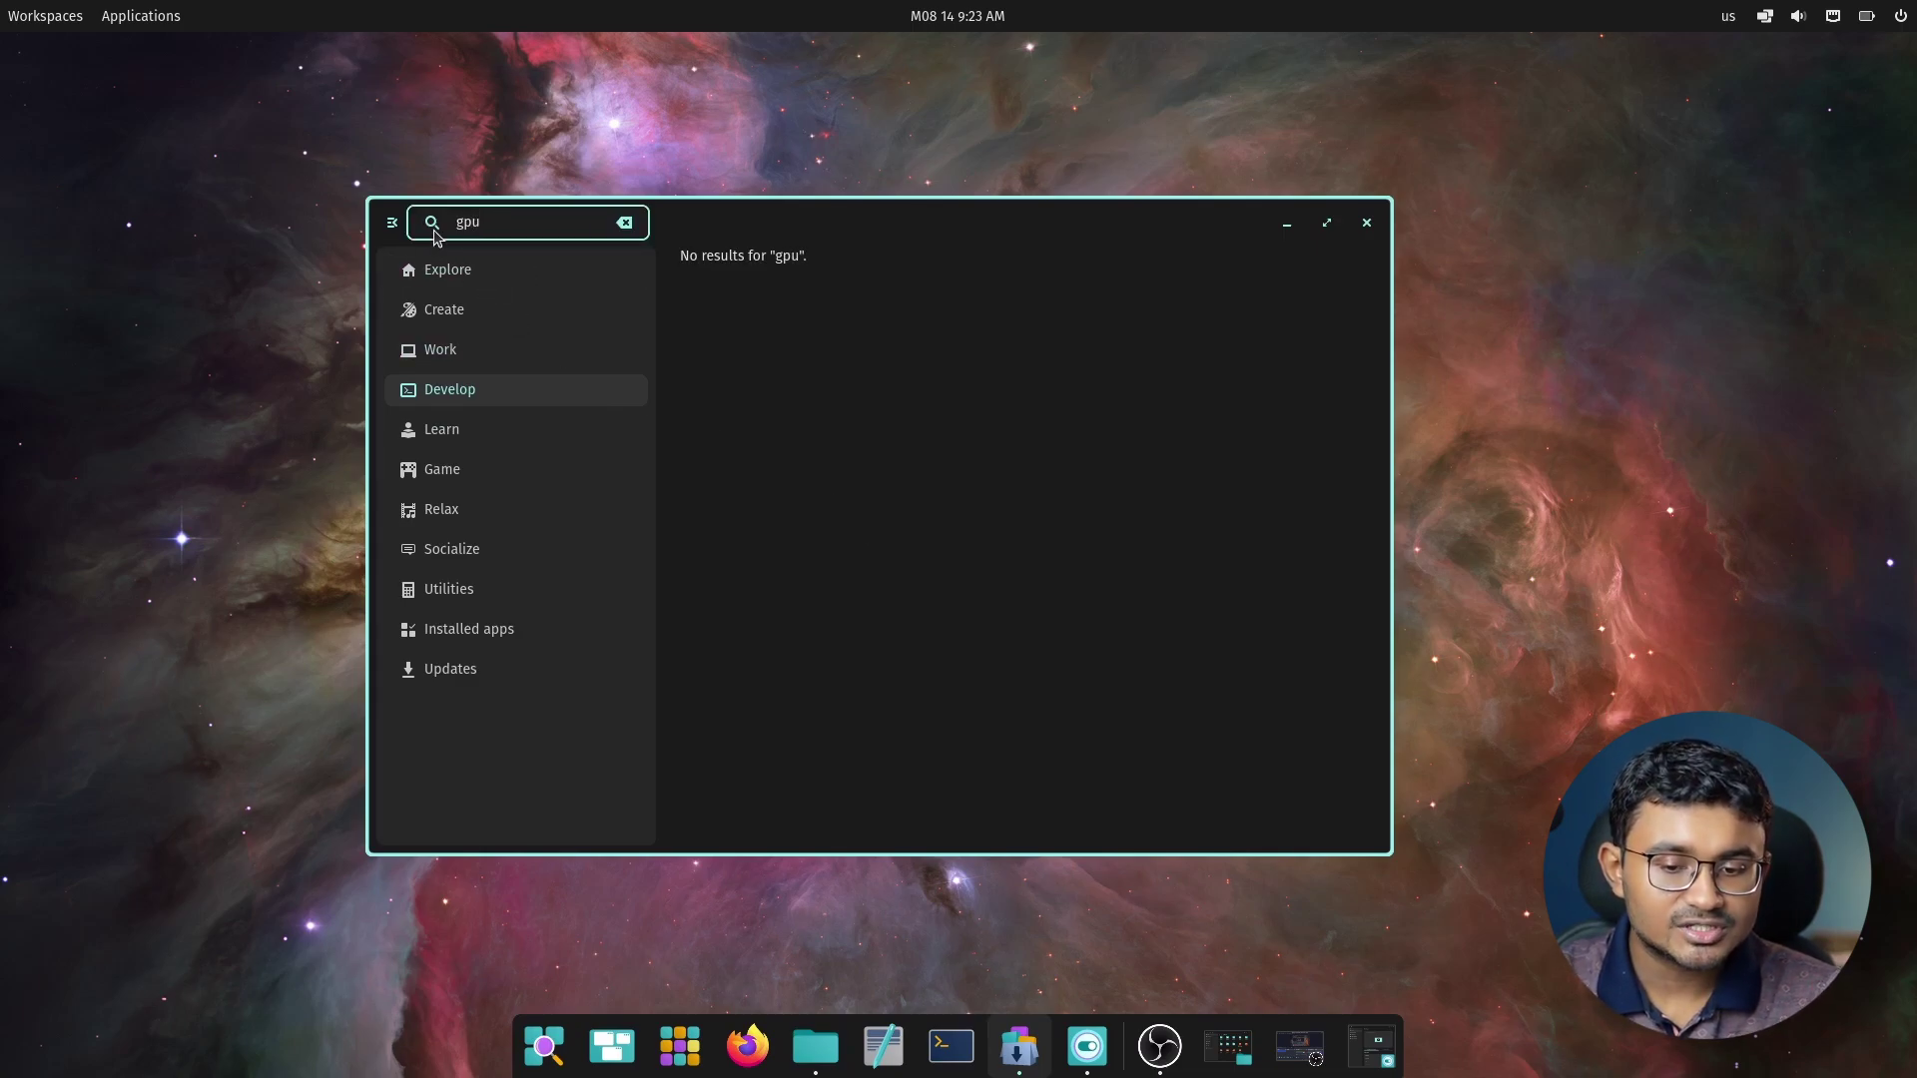
pyautogui.click(624, 222)
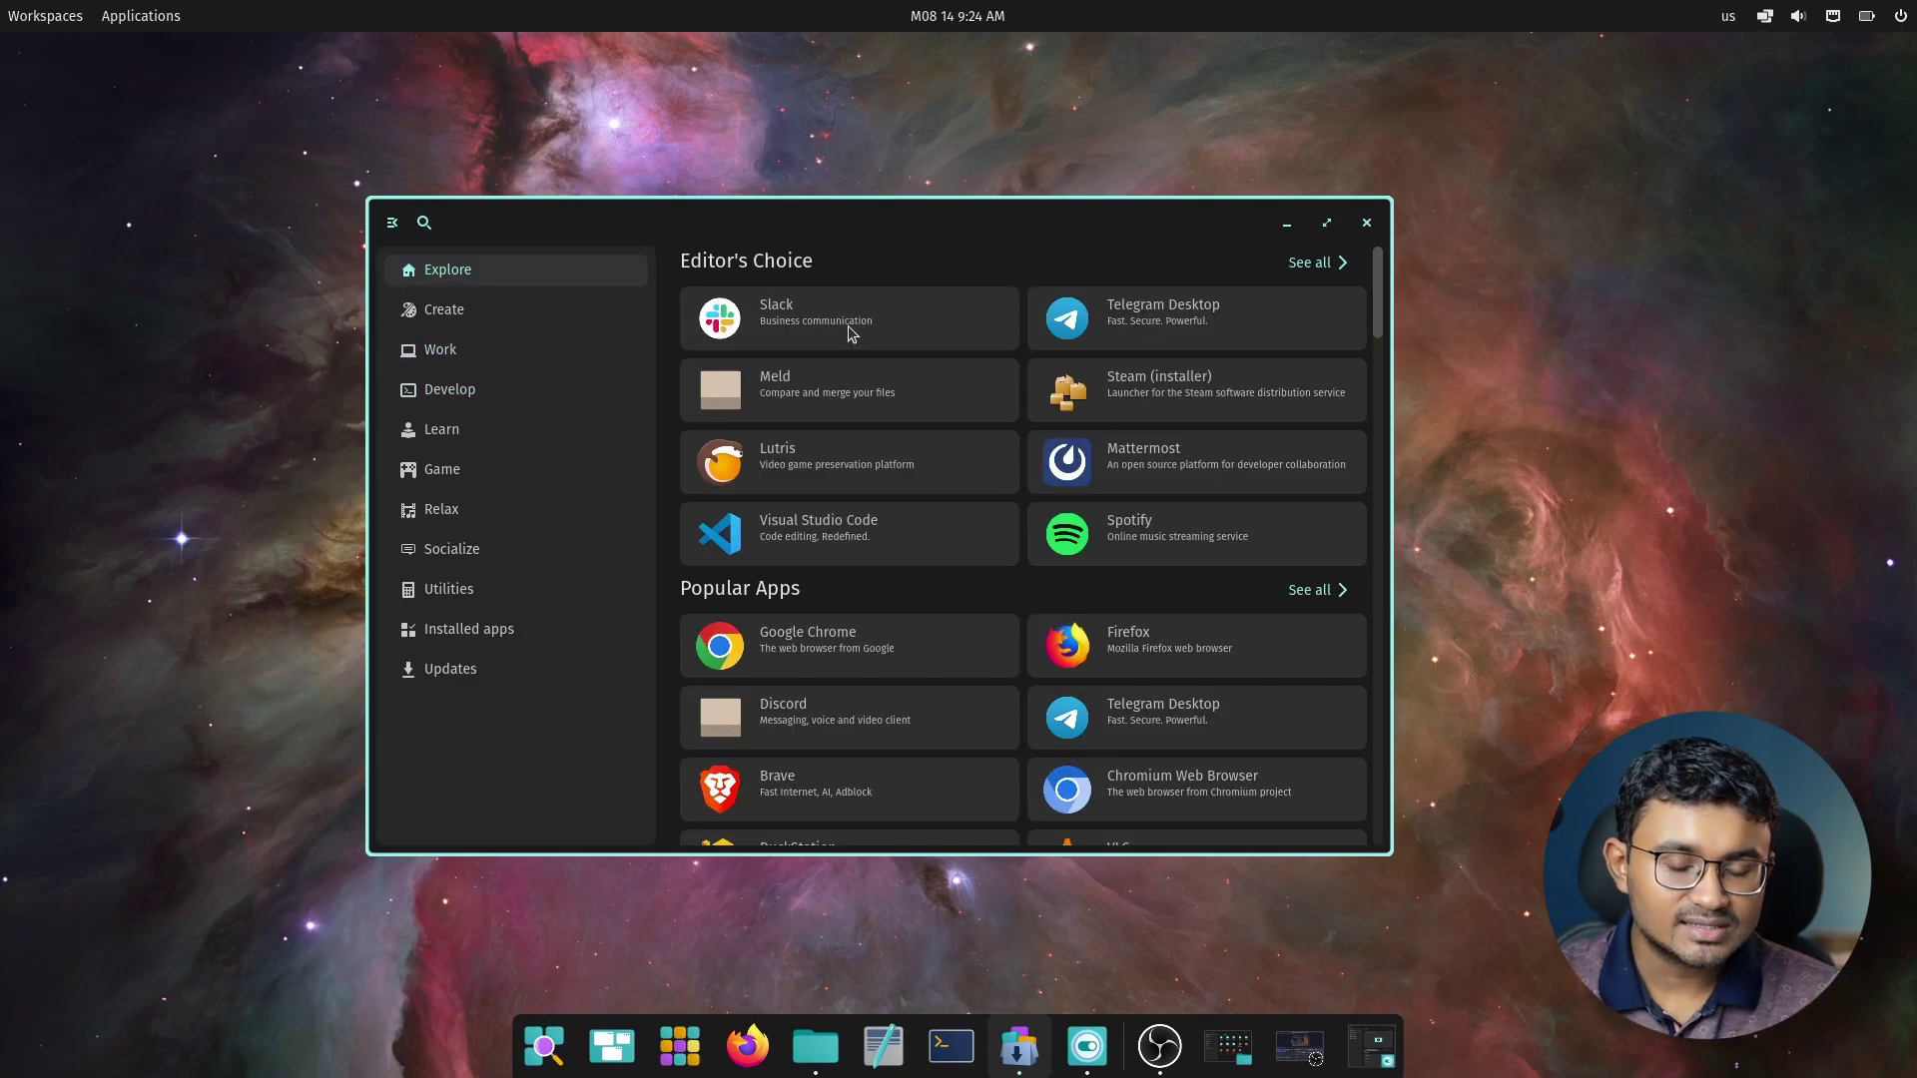
# View the Telegram Desktop and Slack app detail pages
pyautogui.click(1150, 333)
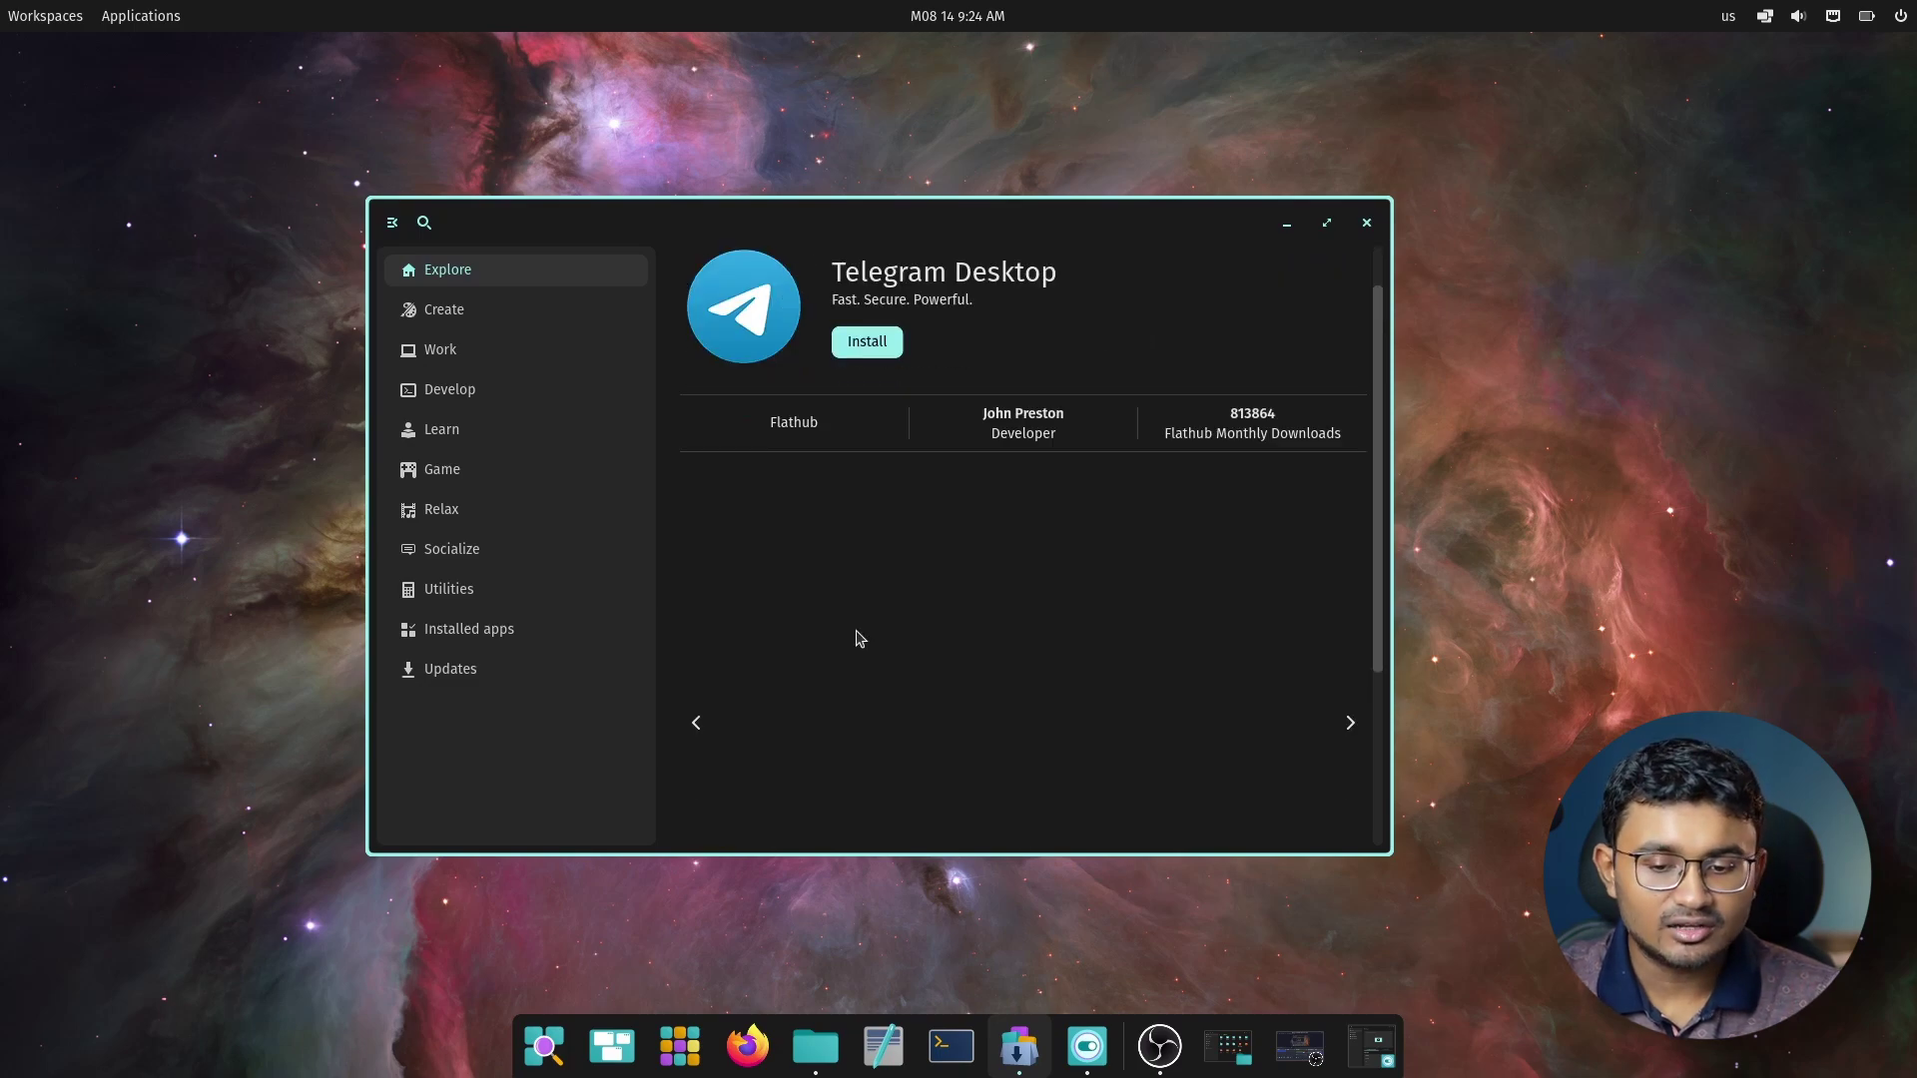
pyautogui.click(705, 267)
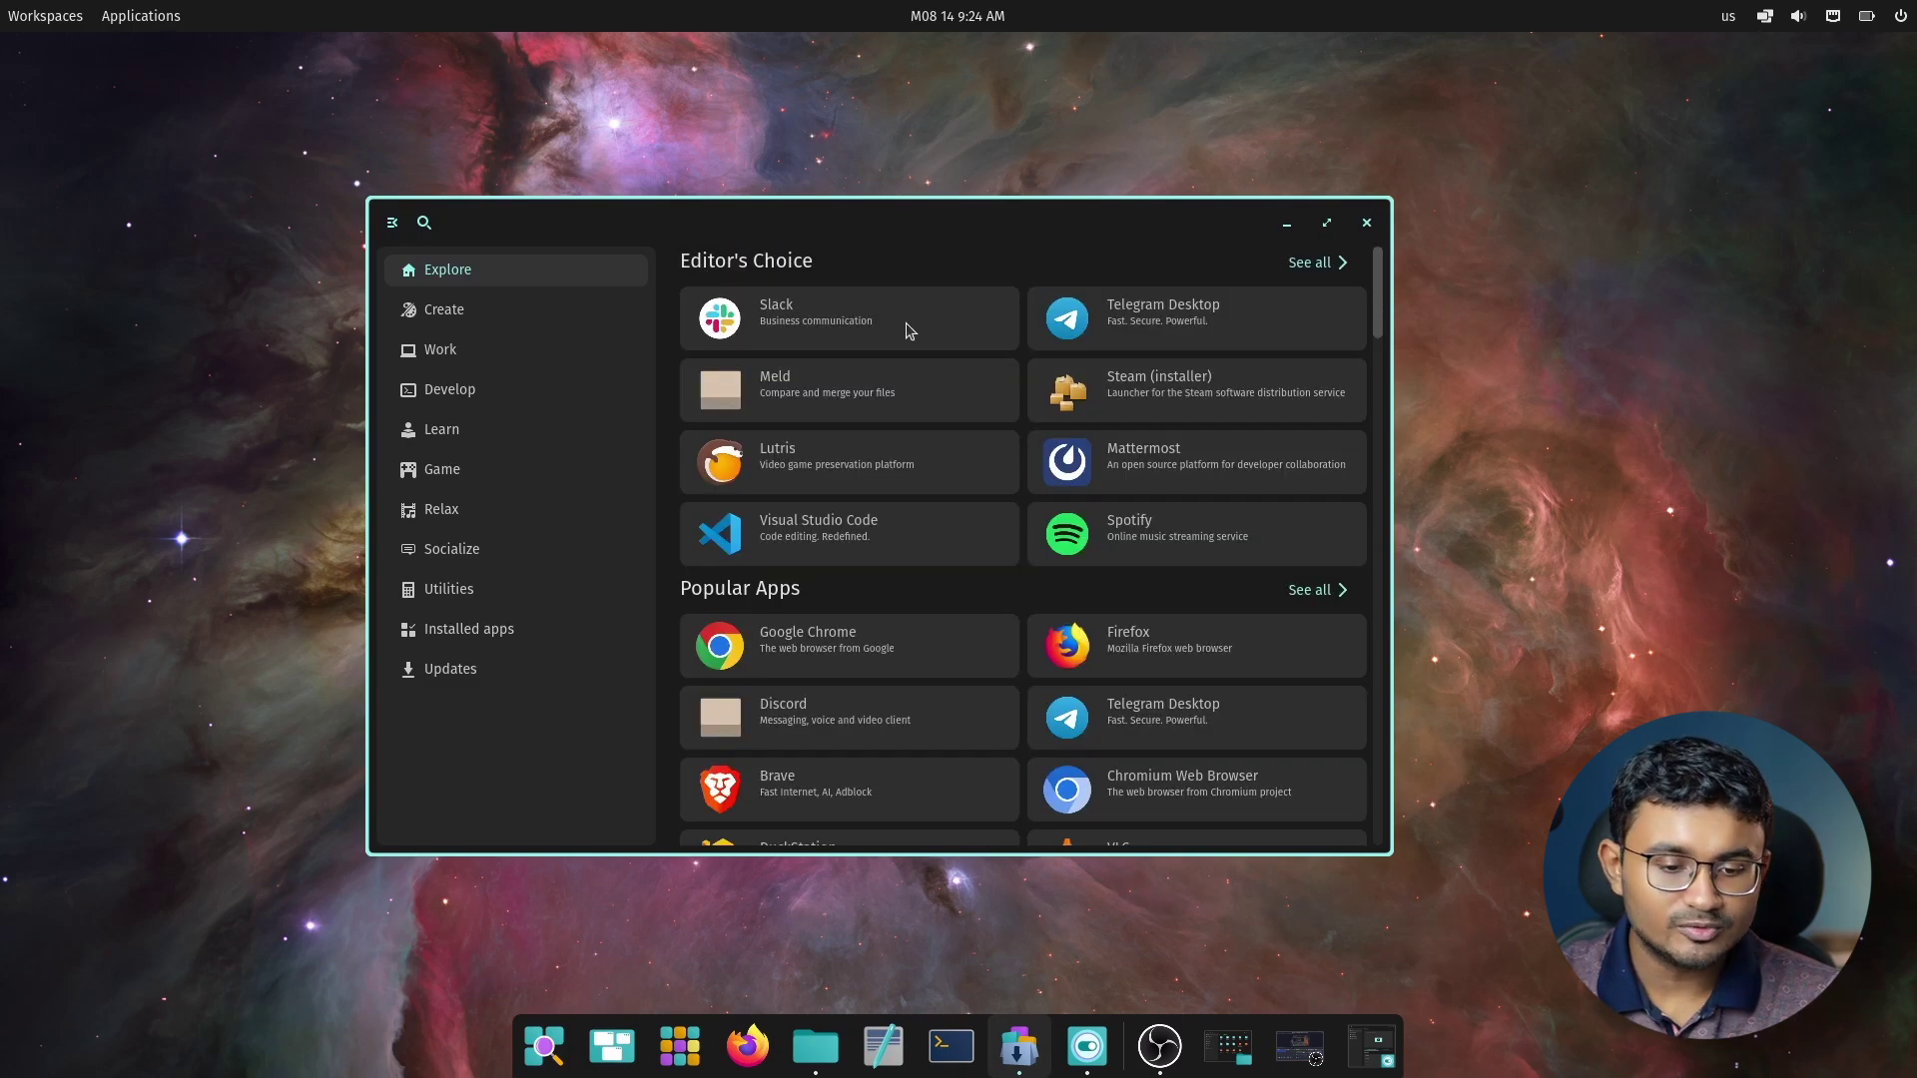
pyautogui.click(912, 326)
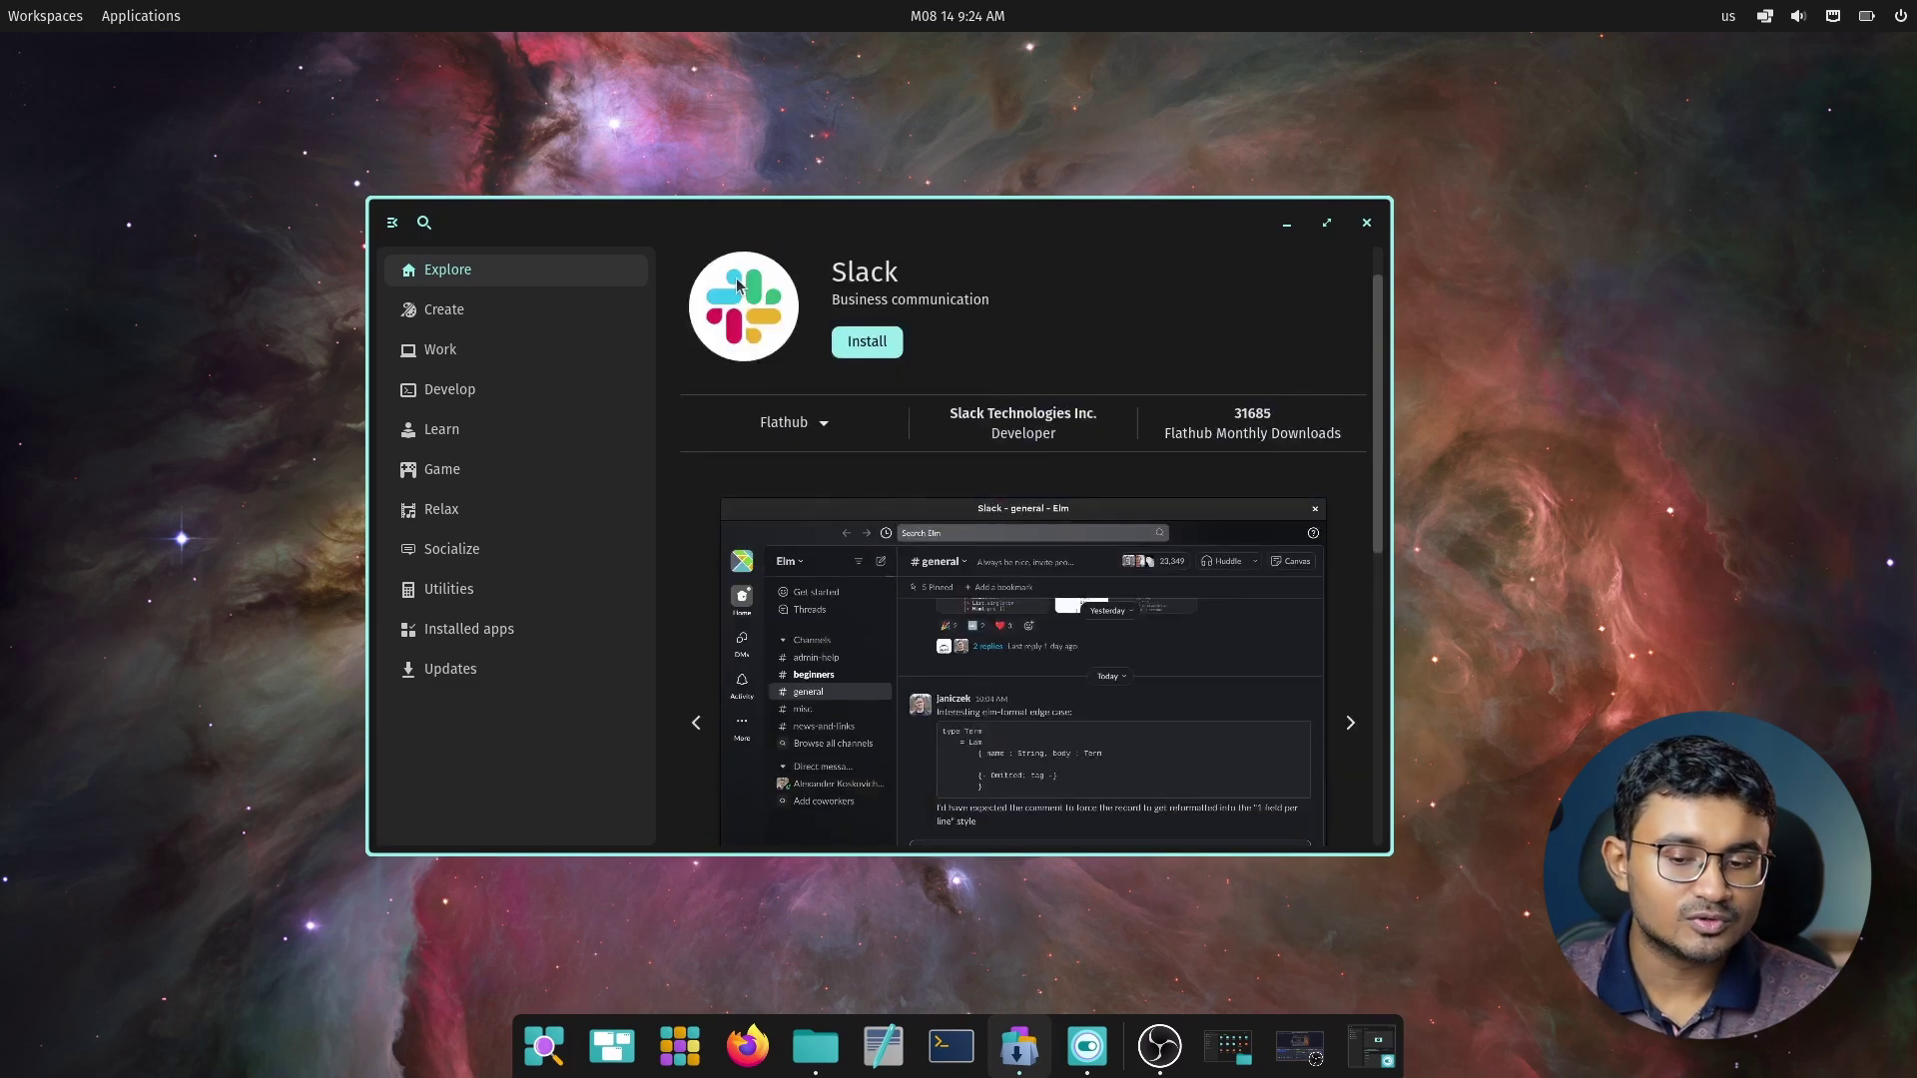
pyautogui.scroll(1, 737, 286)
pyautogui.click(741, 285)
pyautogui.scroll(-3, 1197, 369)
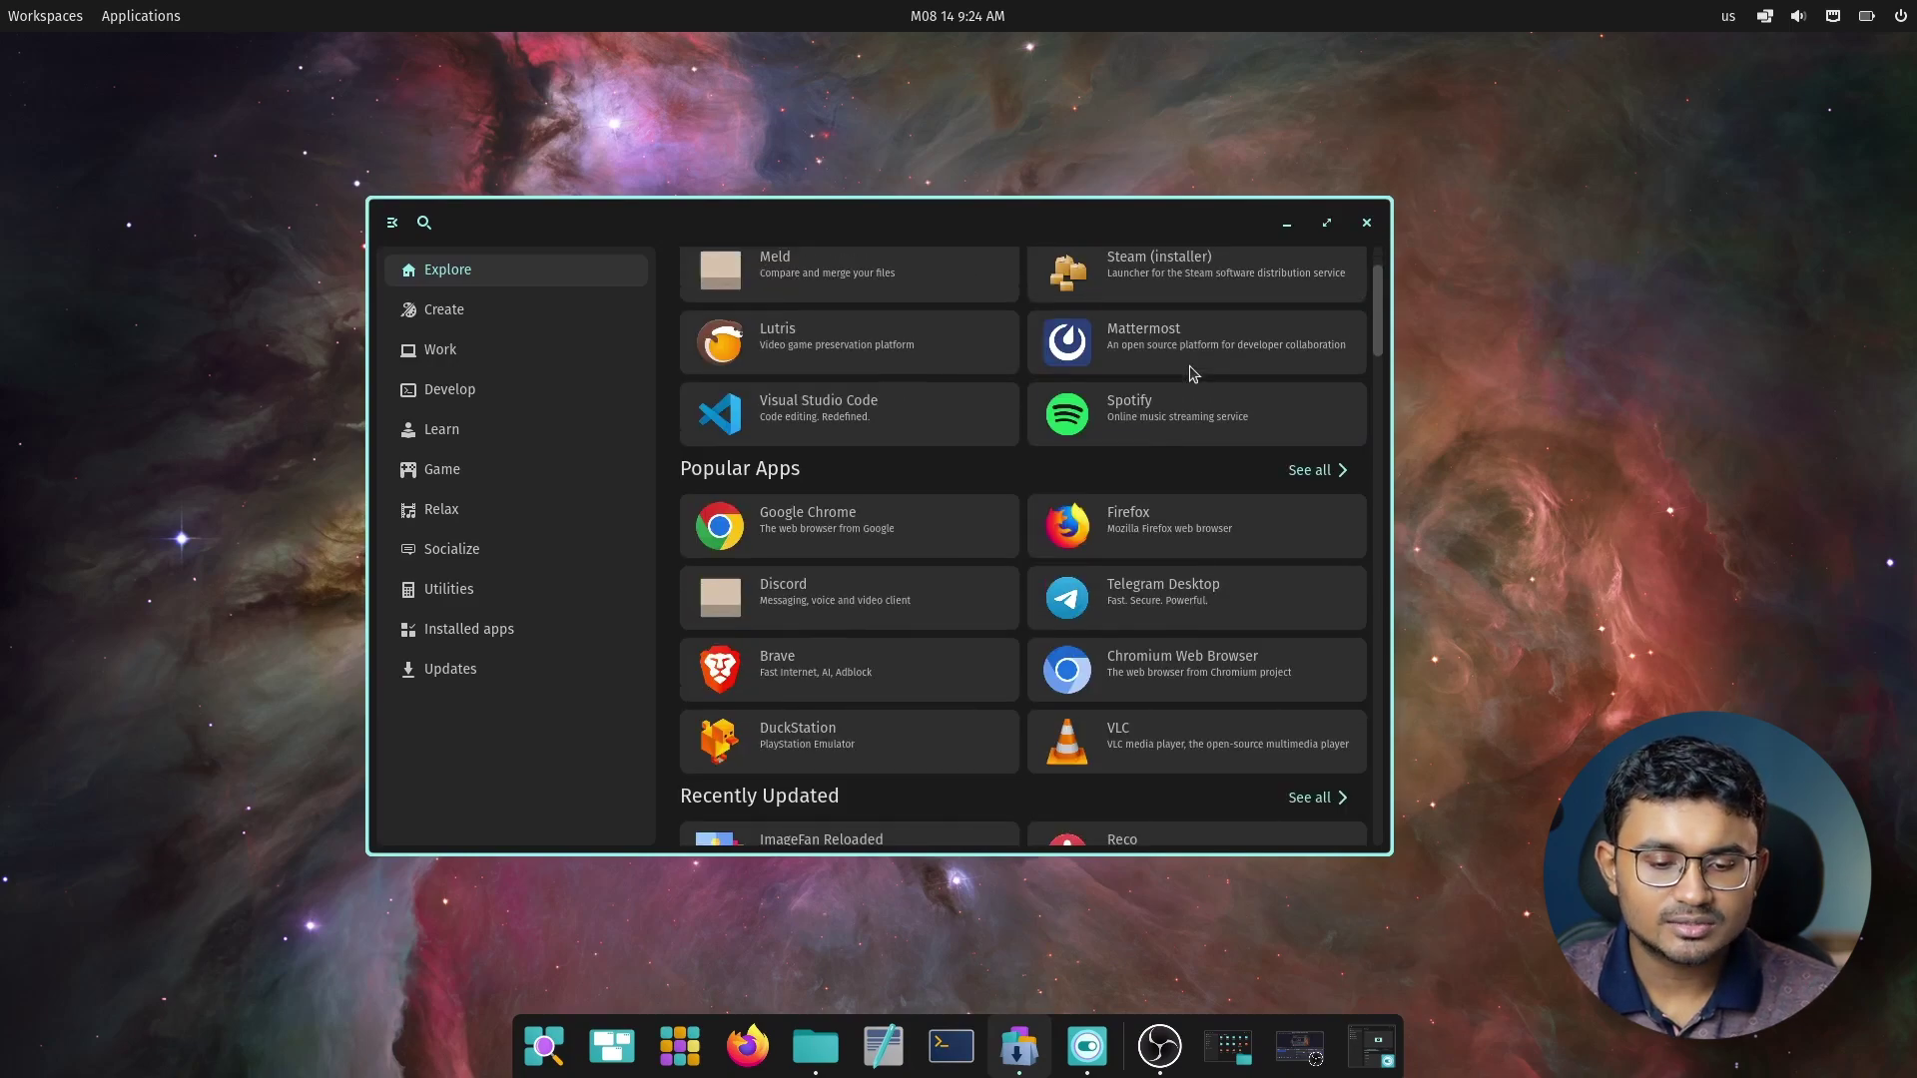
# Check the Firefox page and its install sources, leaving the source unchanged
pyautogui.click(1176, 457)
pyautogui.click(839, 481)
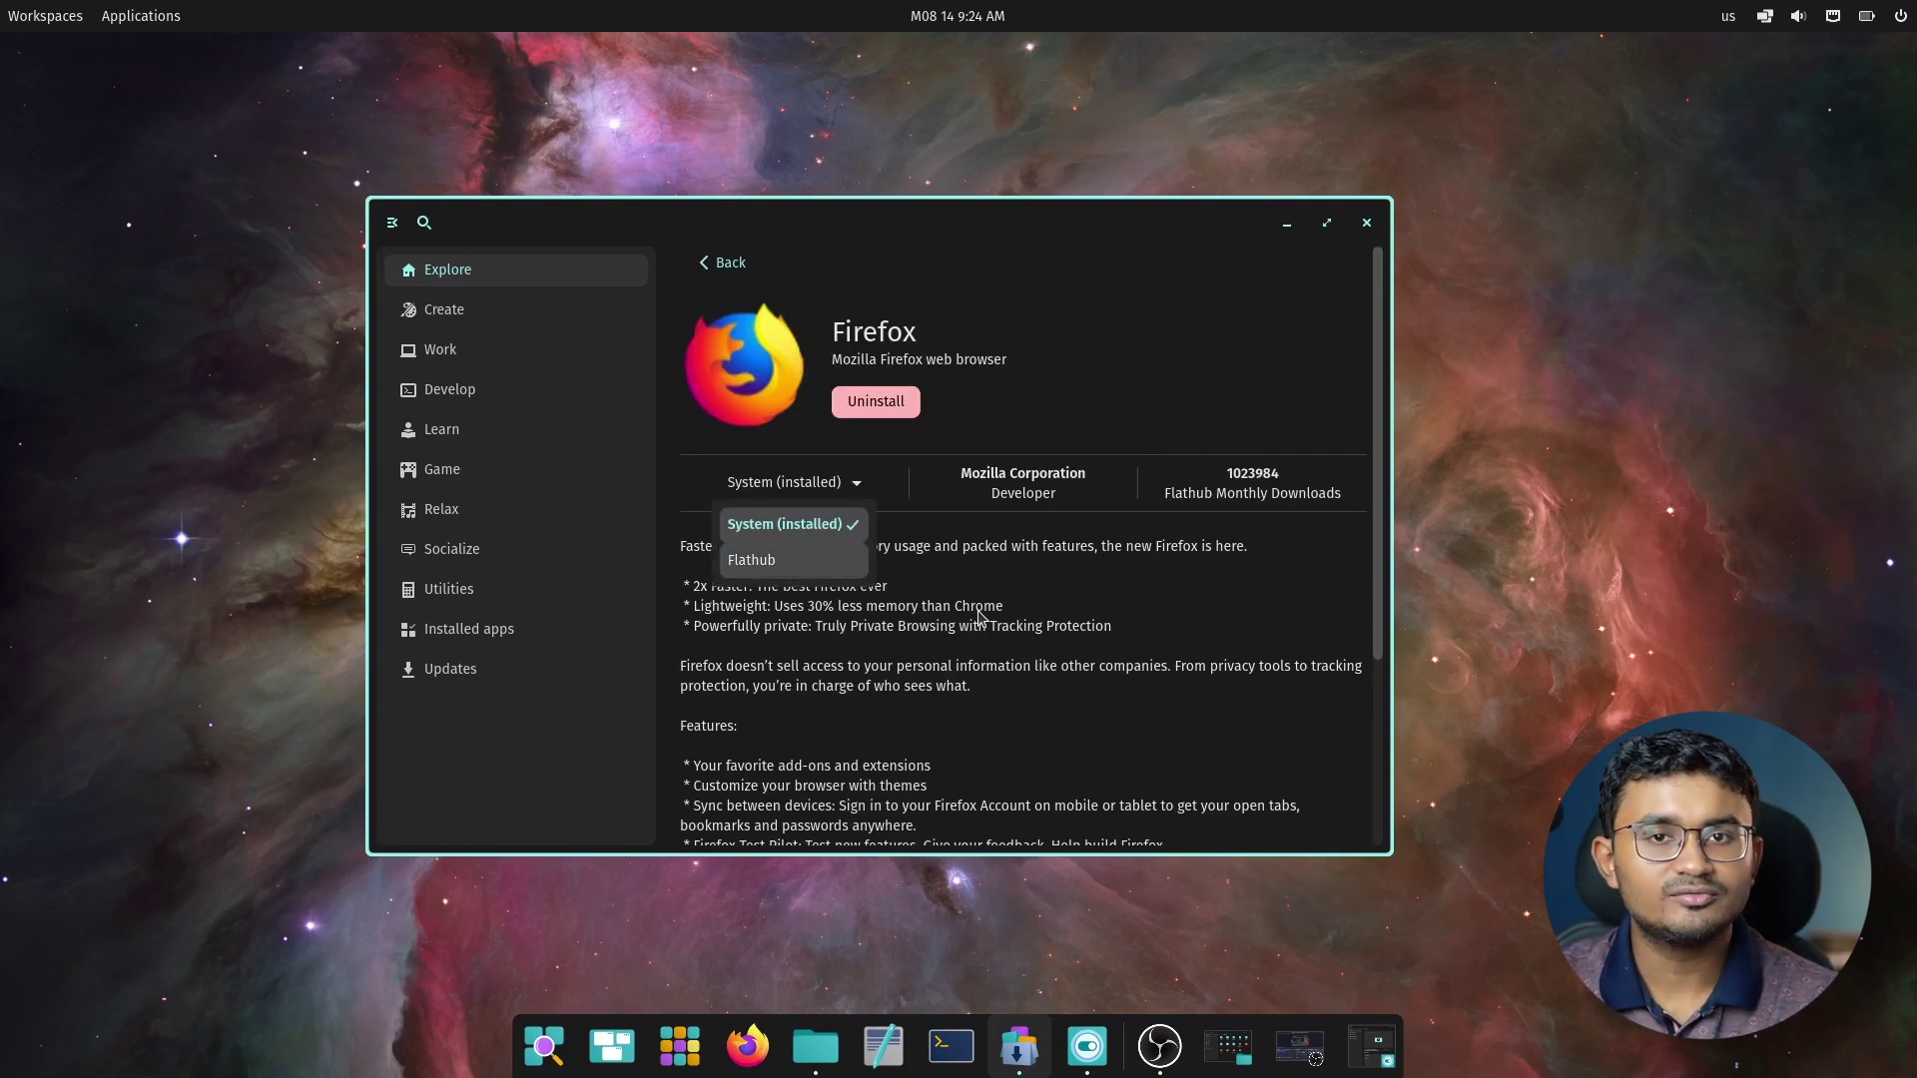
pyautogui.click(1058, 589)
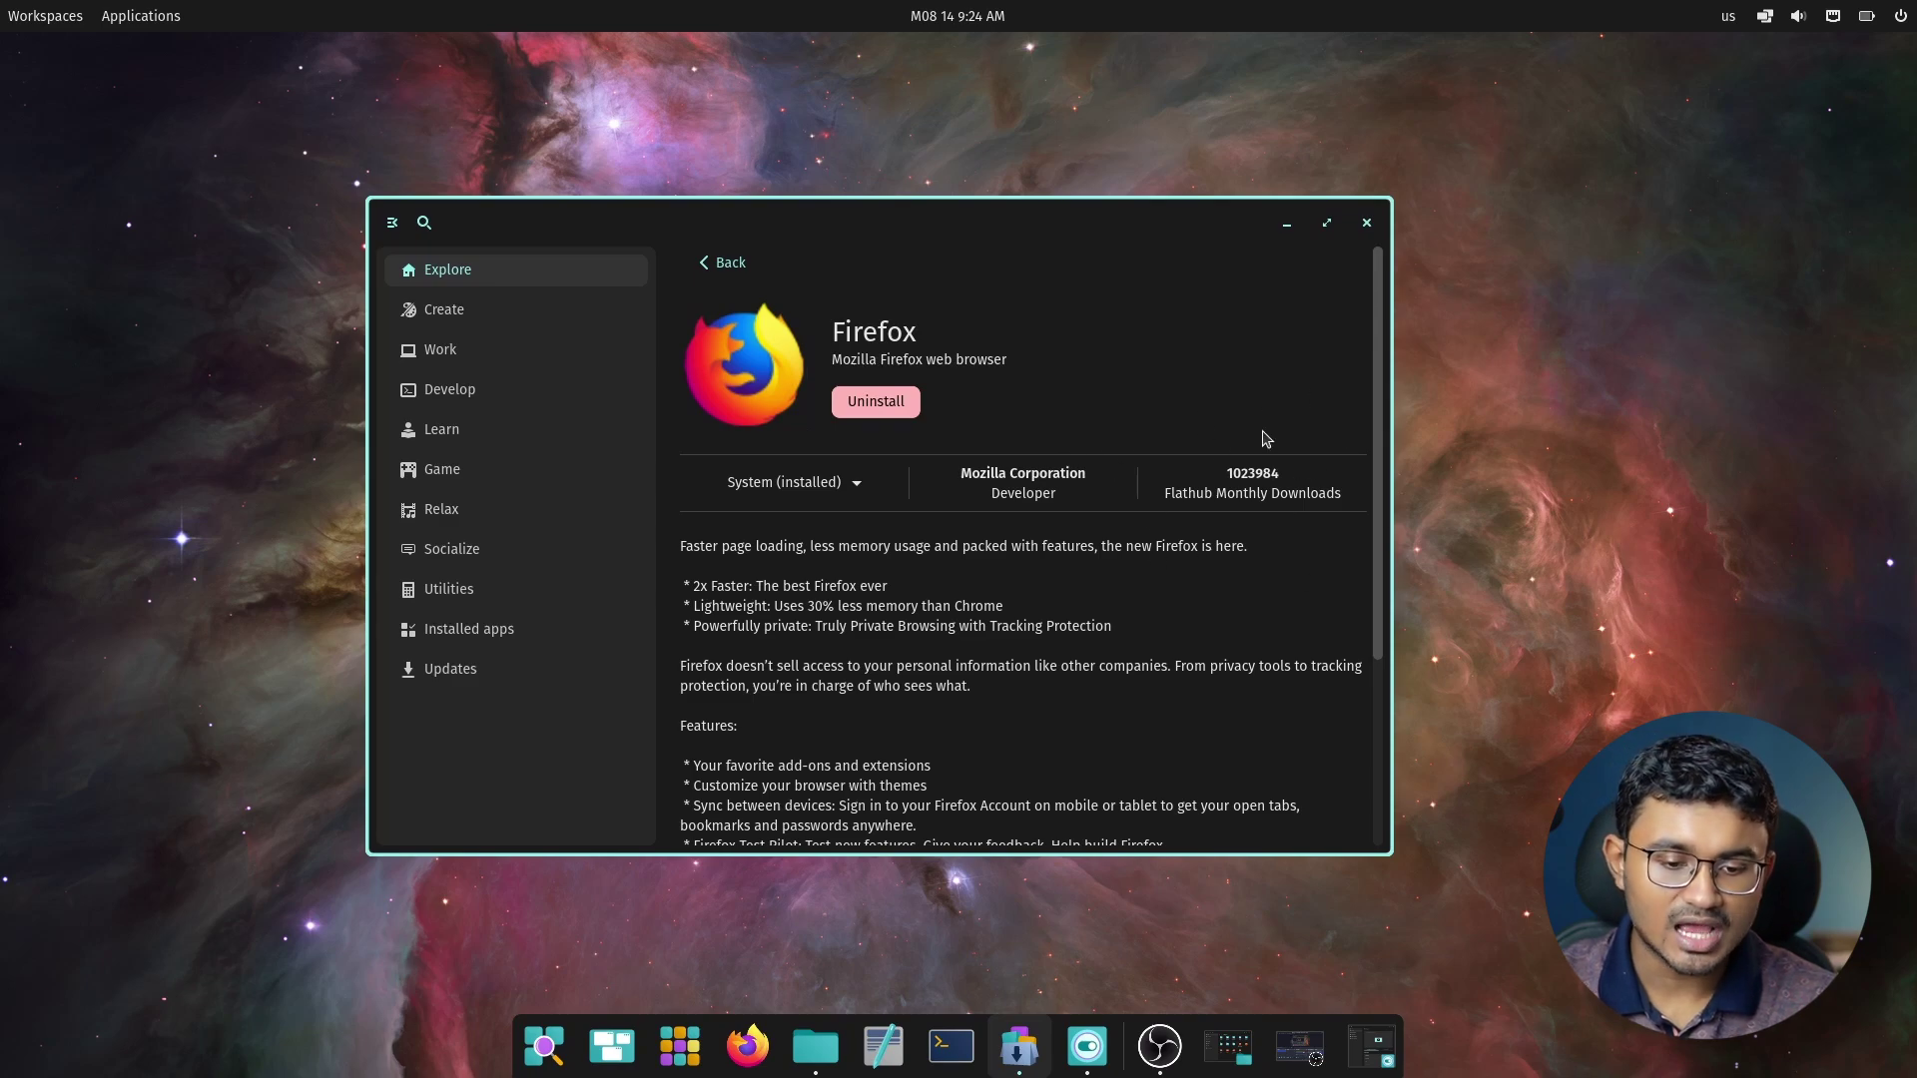
pyautogui.scroll(-5, 1251, 506)
pyautogui.scroll(5, 1251, 506)
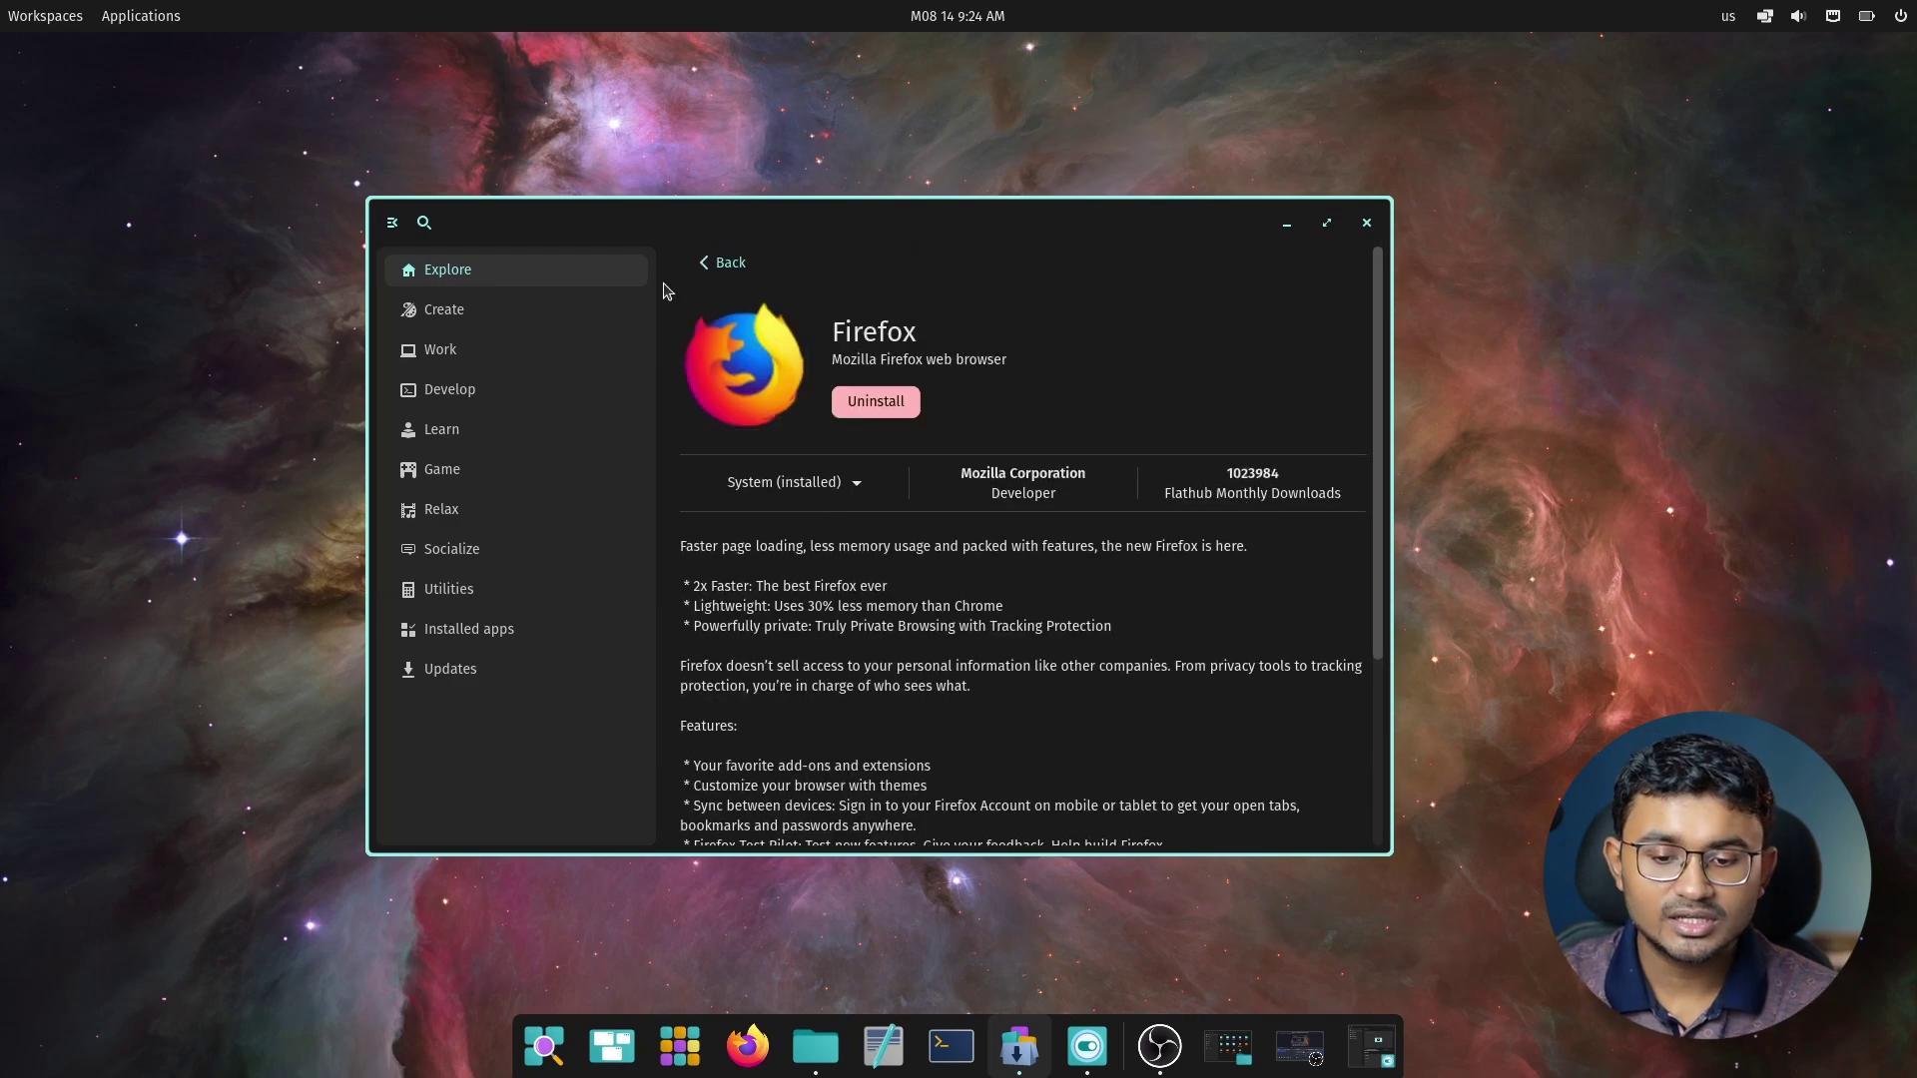
pyautogui.click(709, 262)
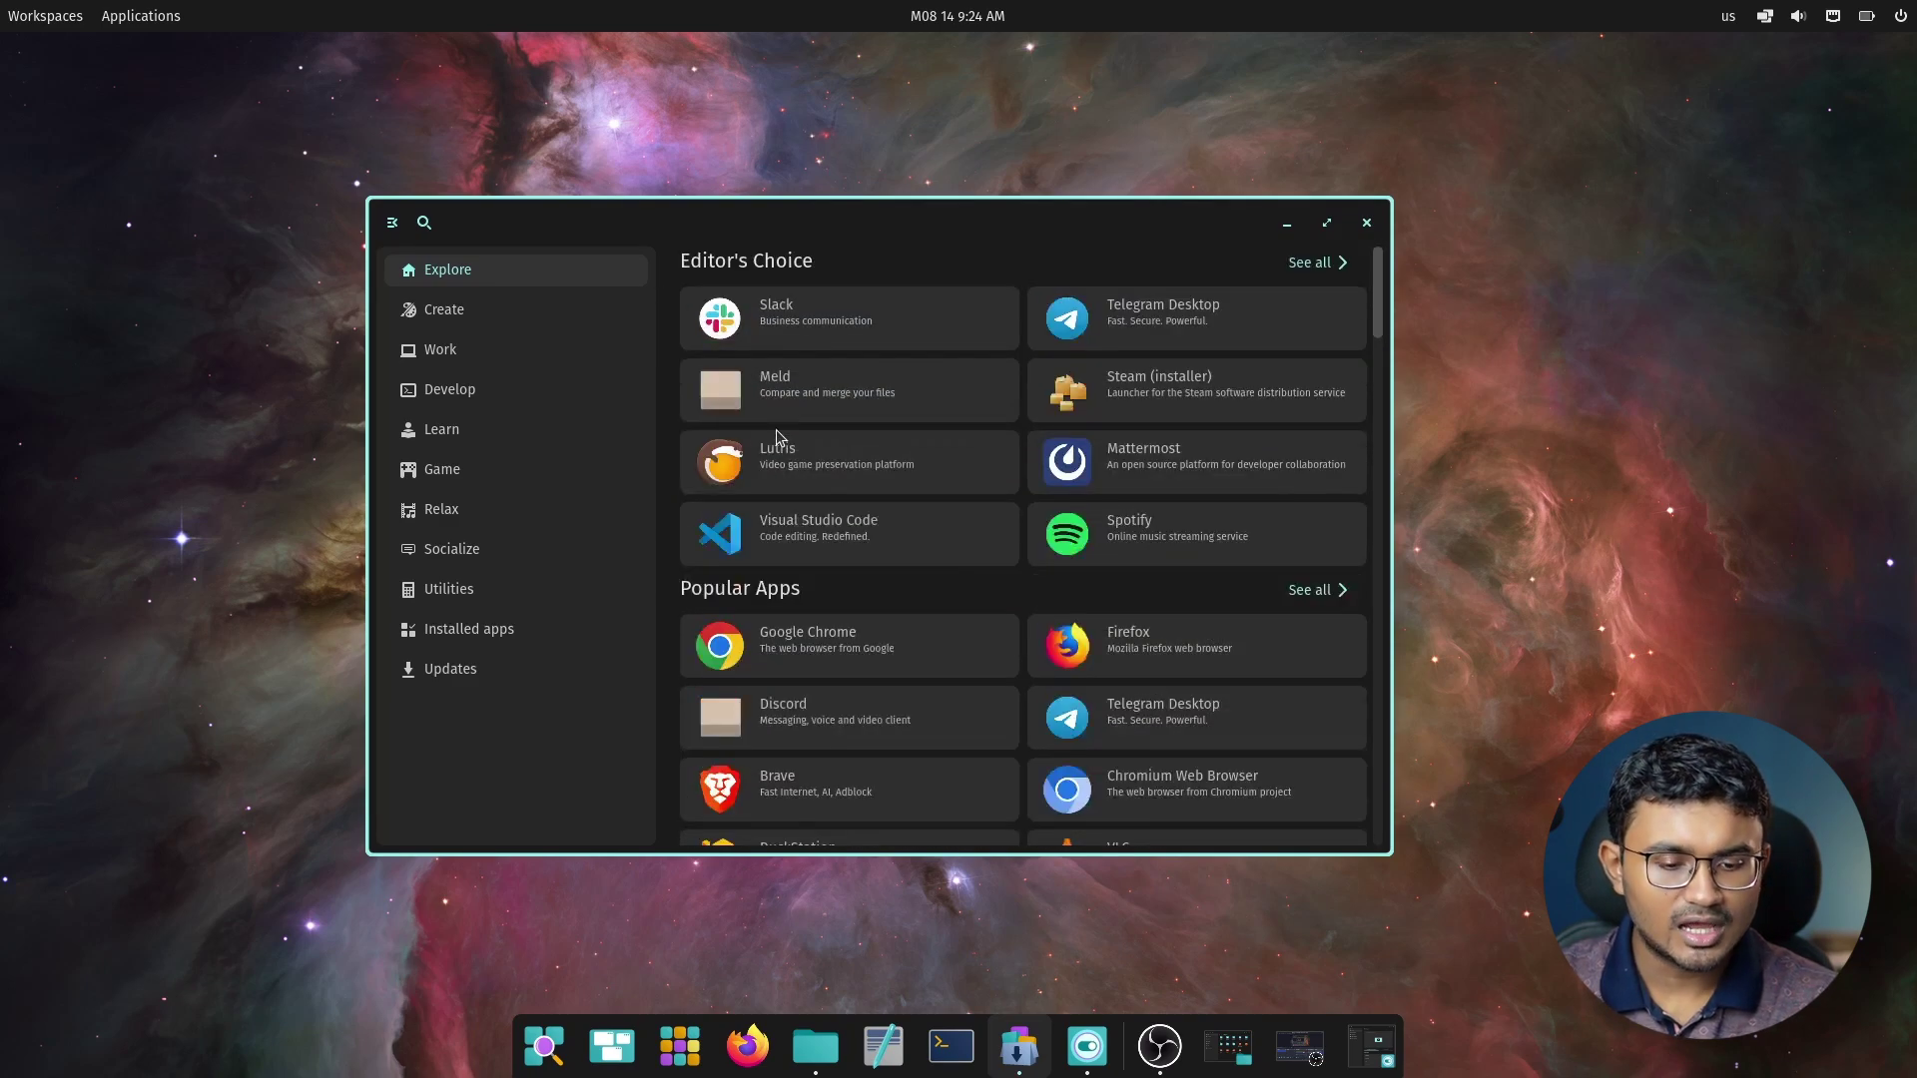
# Read through the Google Chrome page, then list the Create category's apps
pyautogui.click(825, 665)
pyautogui.scroll(-5, 829, 644)
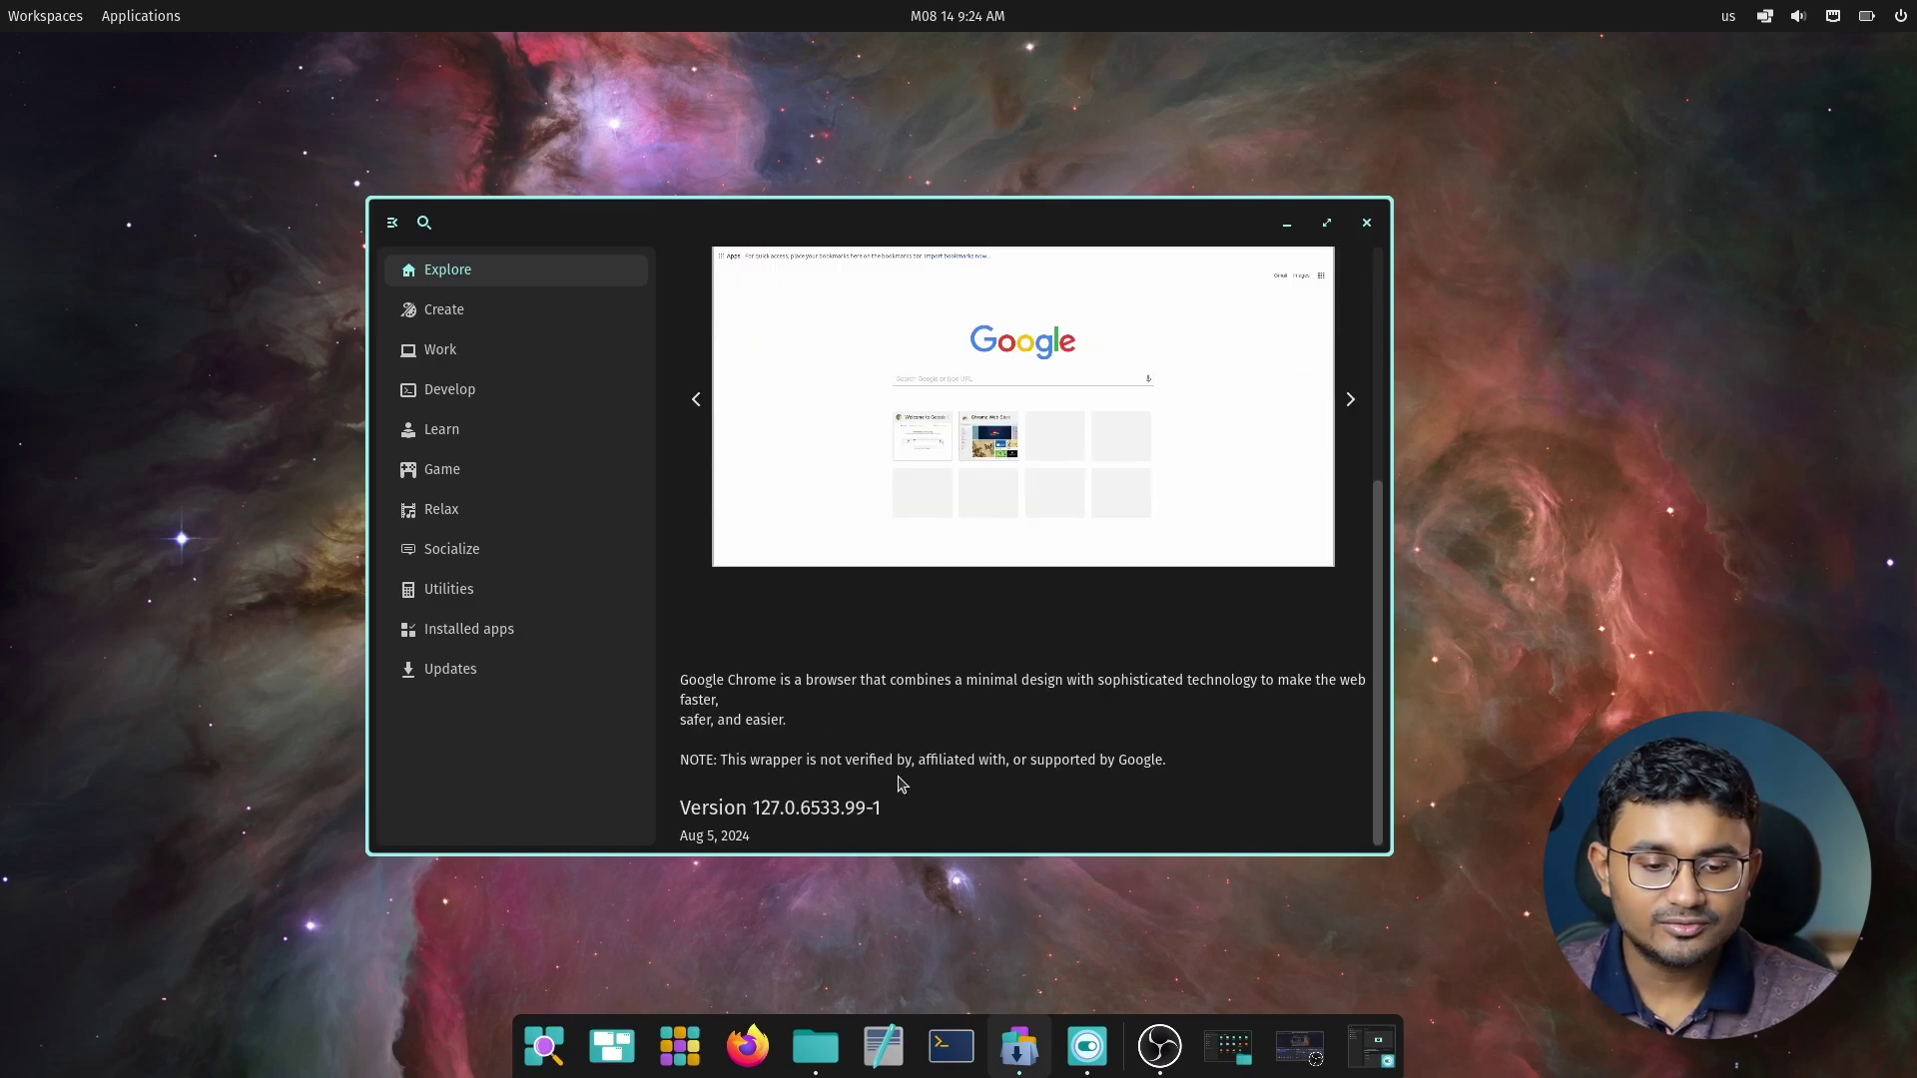
pyautogui.scroll(5, 1053, 783)
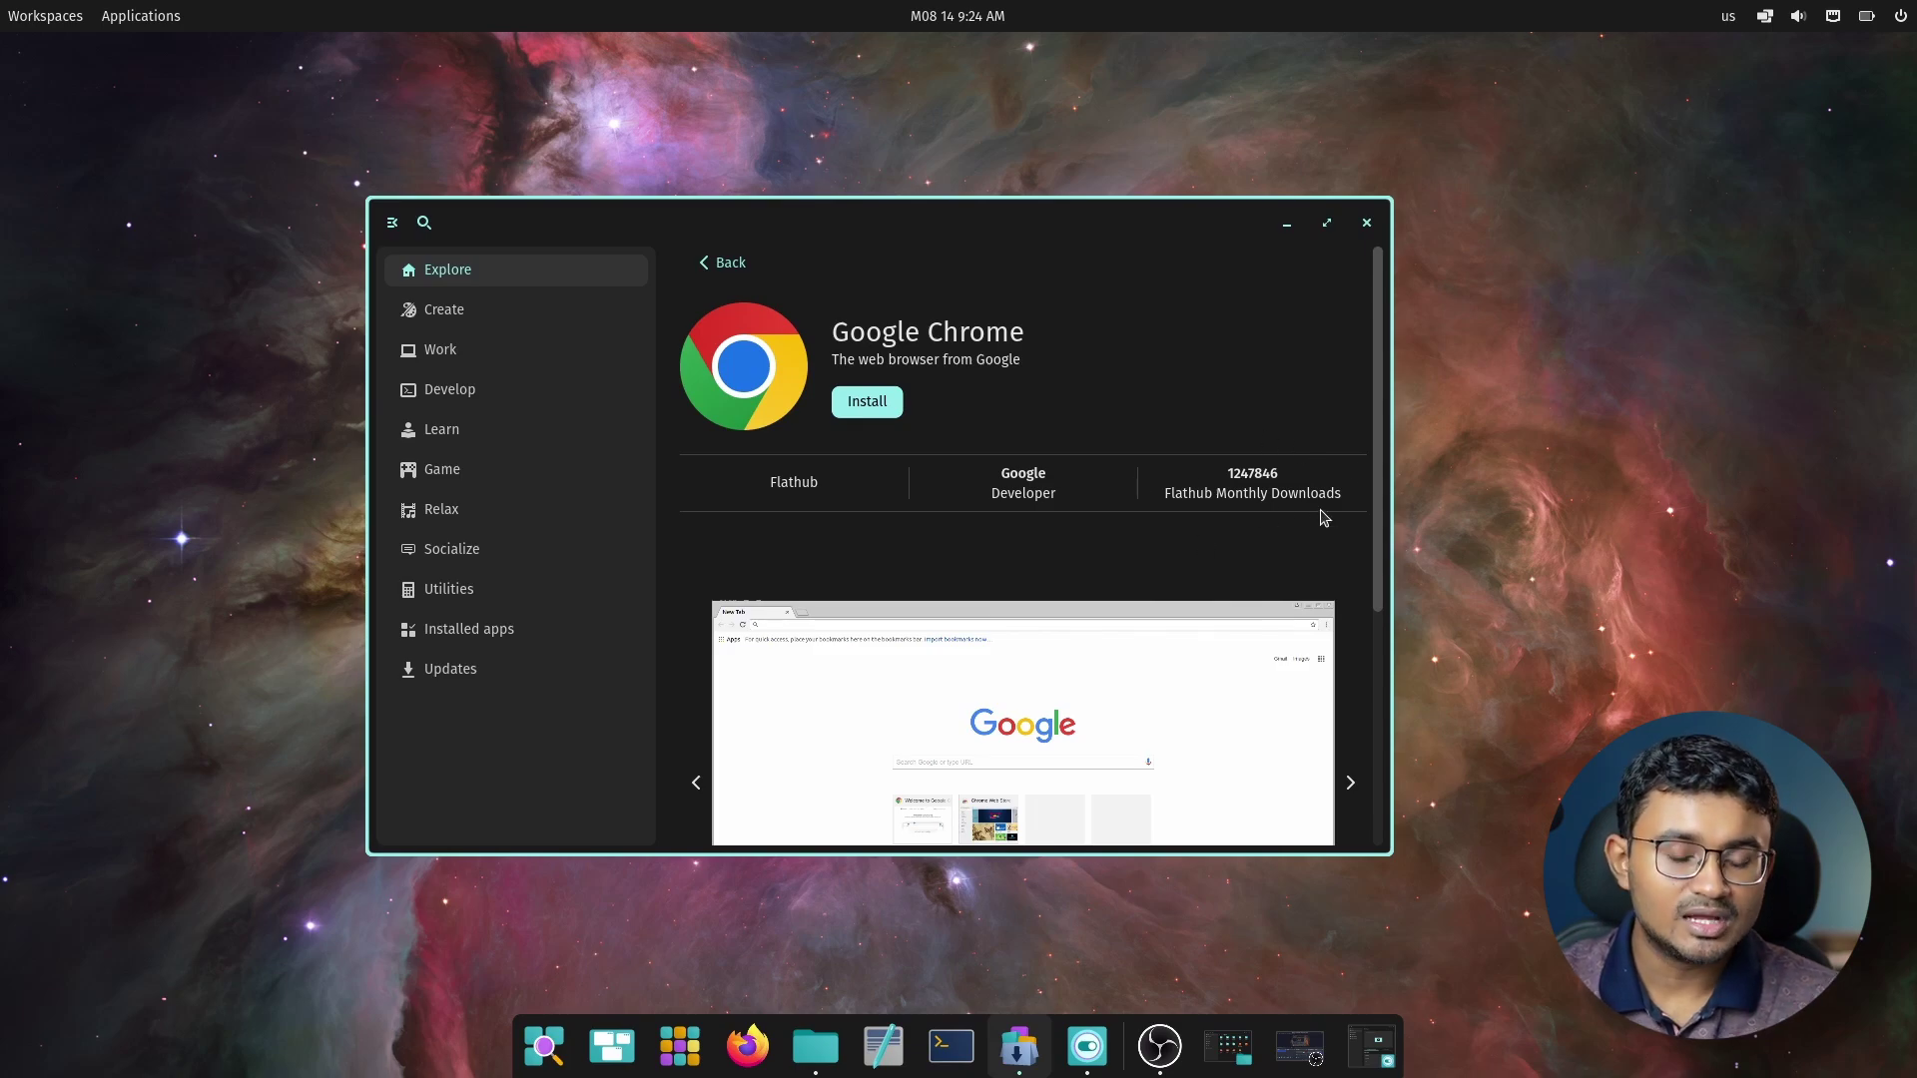
pyautogui.scroll(-3, 847, 519)
pyautogui.scroll(2, 847, 519)
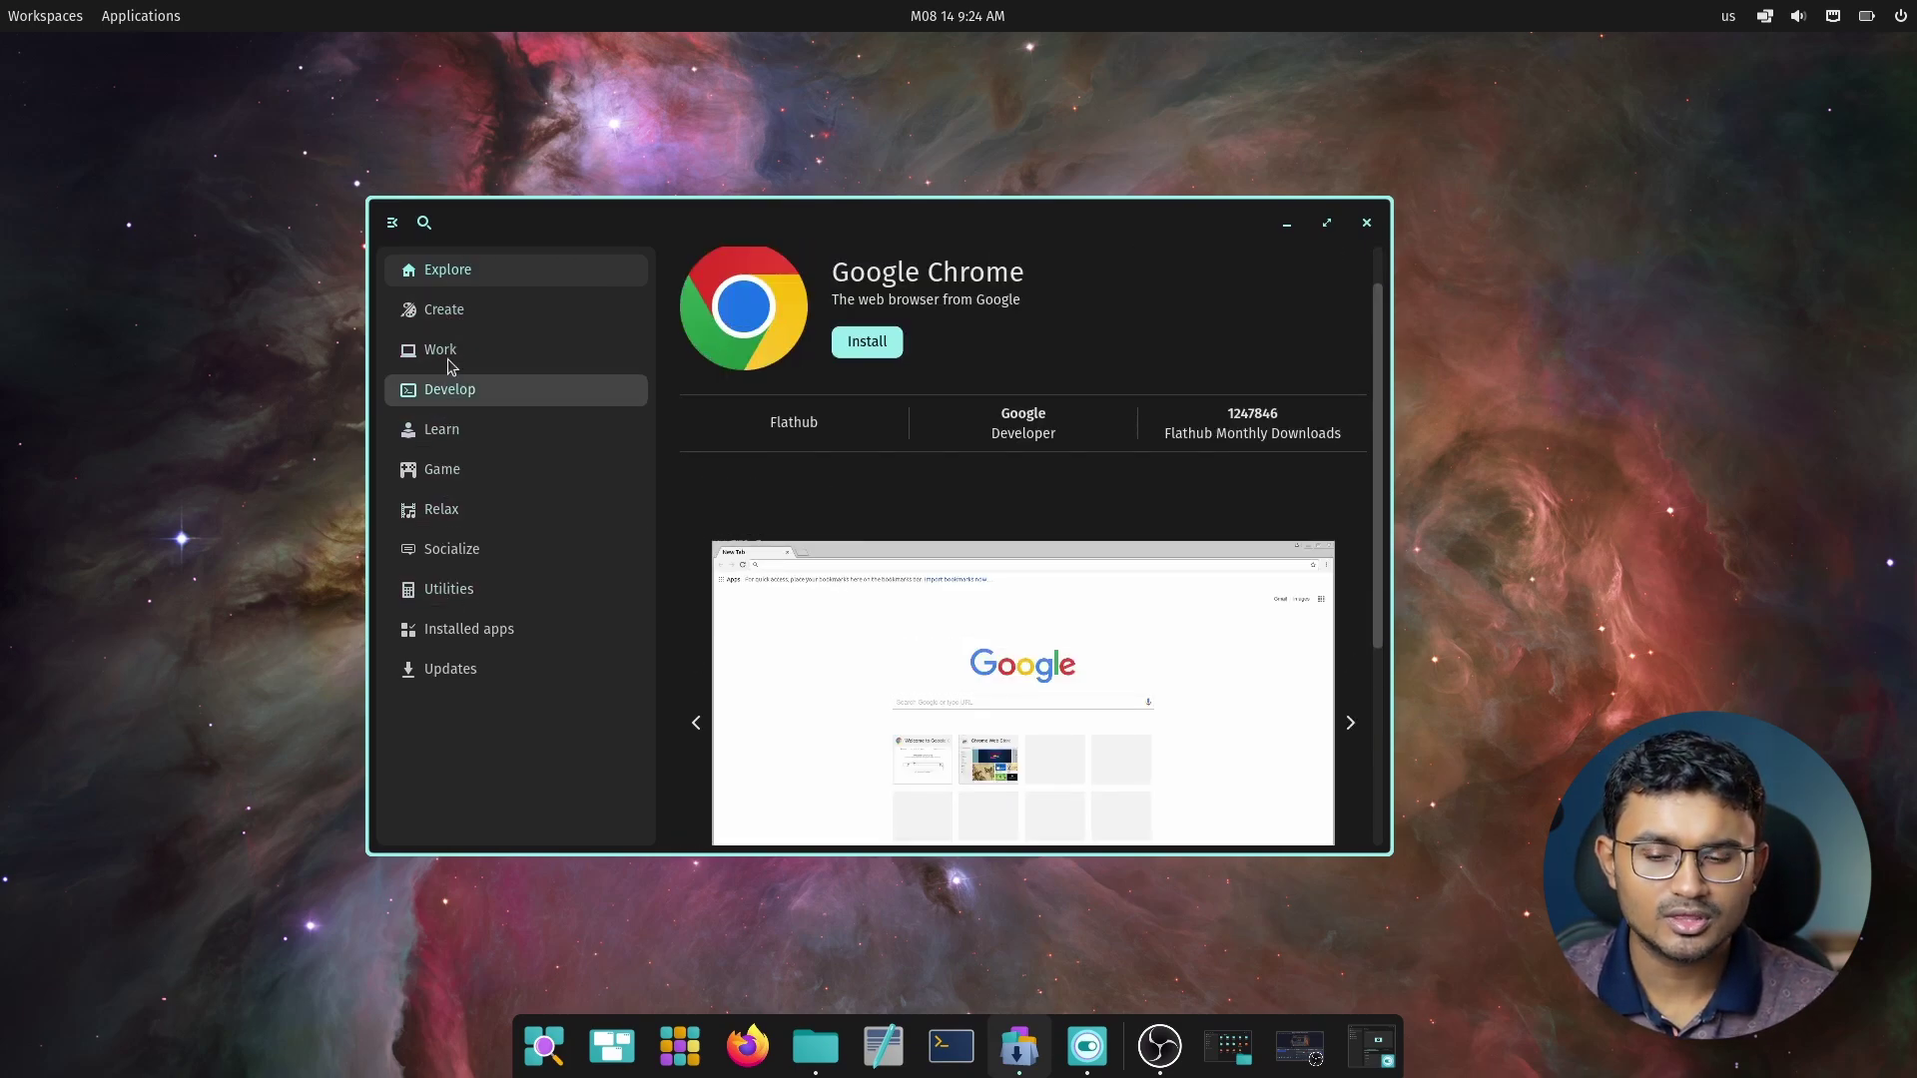
pyautogui.click(448, 310)
pyautogui.rightClick(492, 240)
pyautogui.click(492, 232)
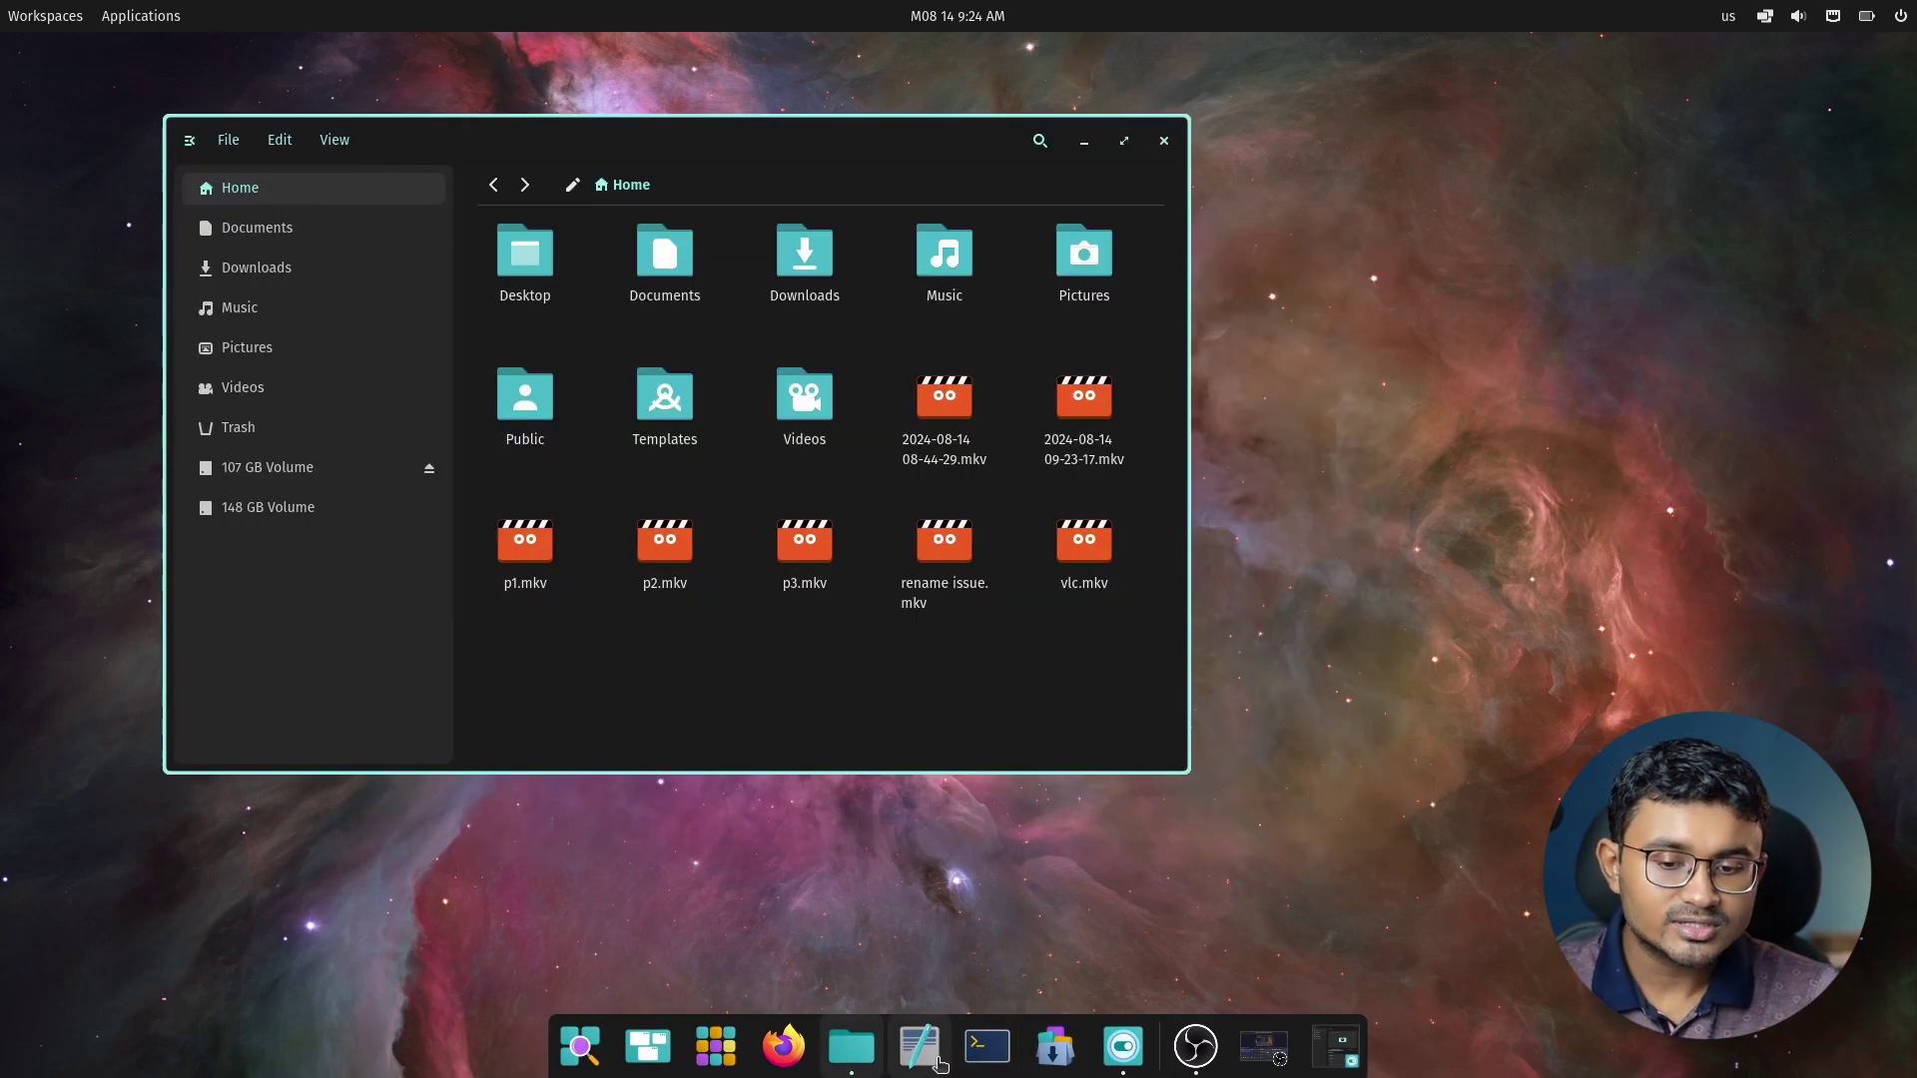
# Bring up the Store and Files windows, narrowing then re-widening the Files window
pyautogui.click(1116, 1061)
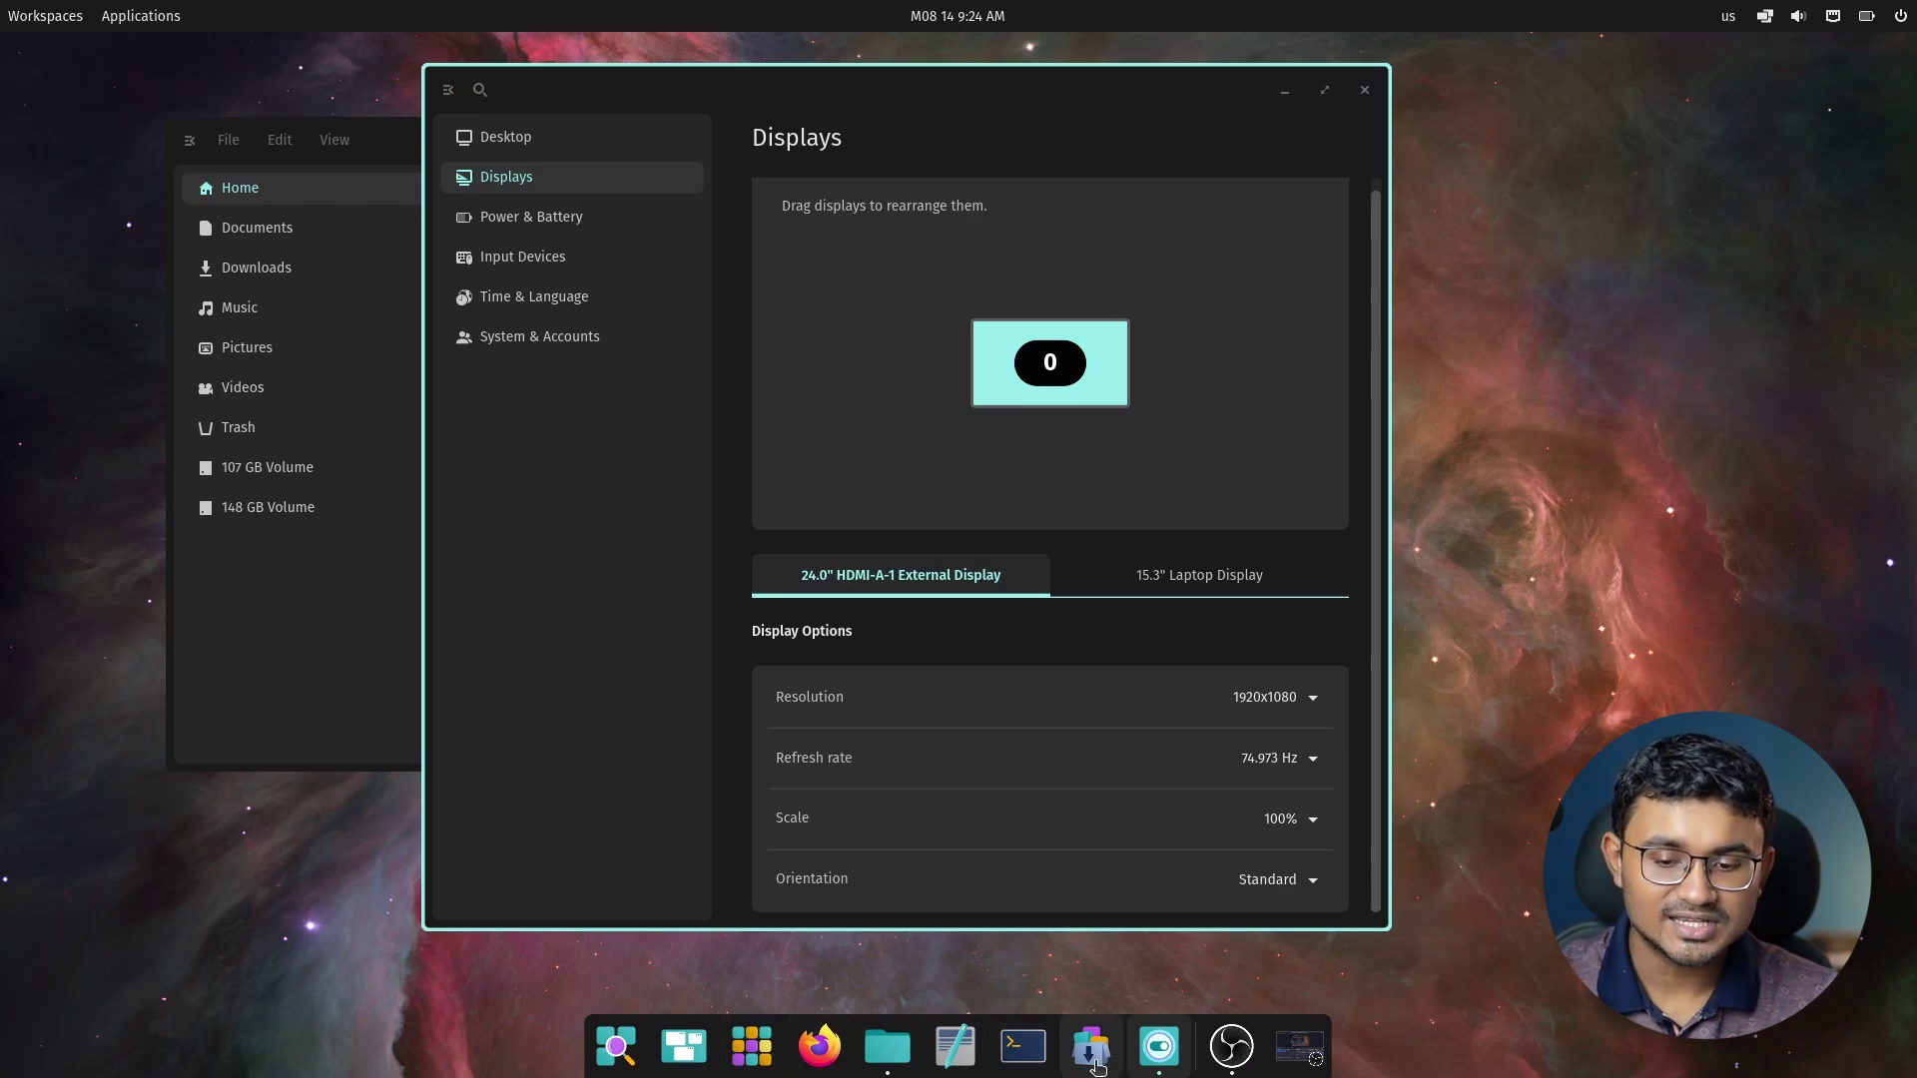
pyautogui.click(1095, 1066)
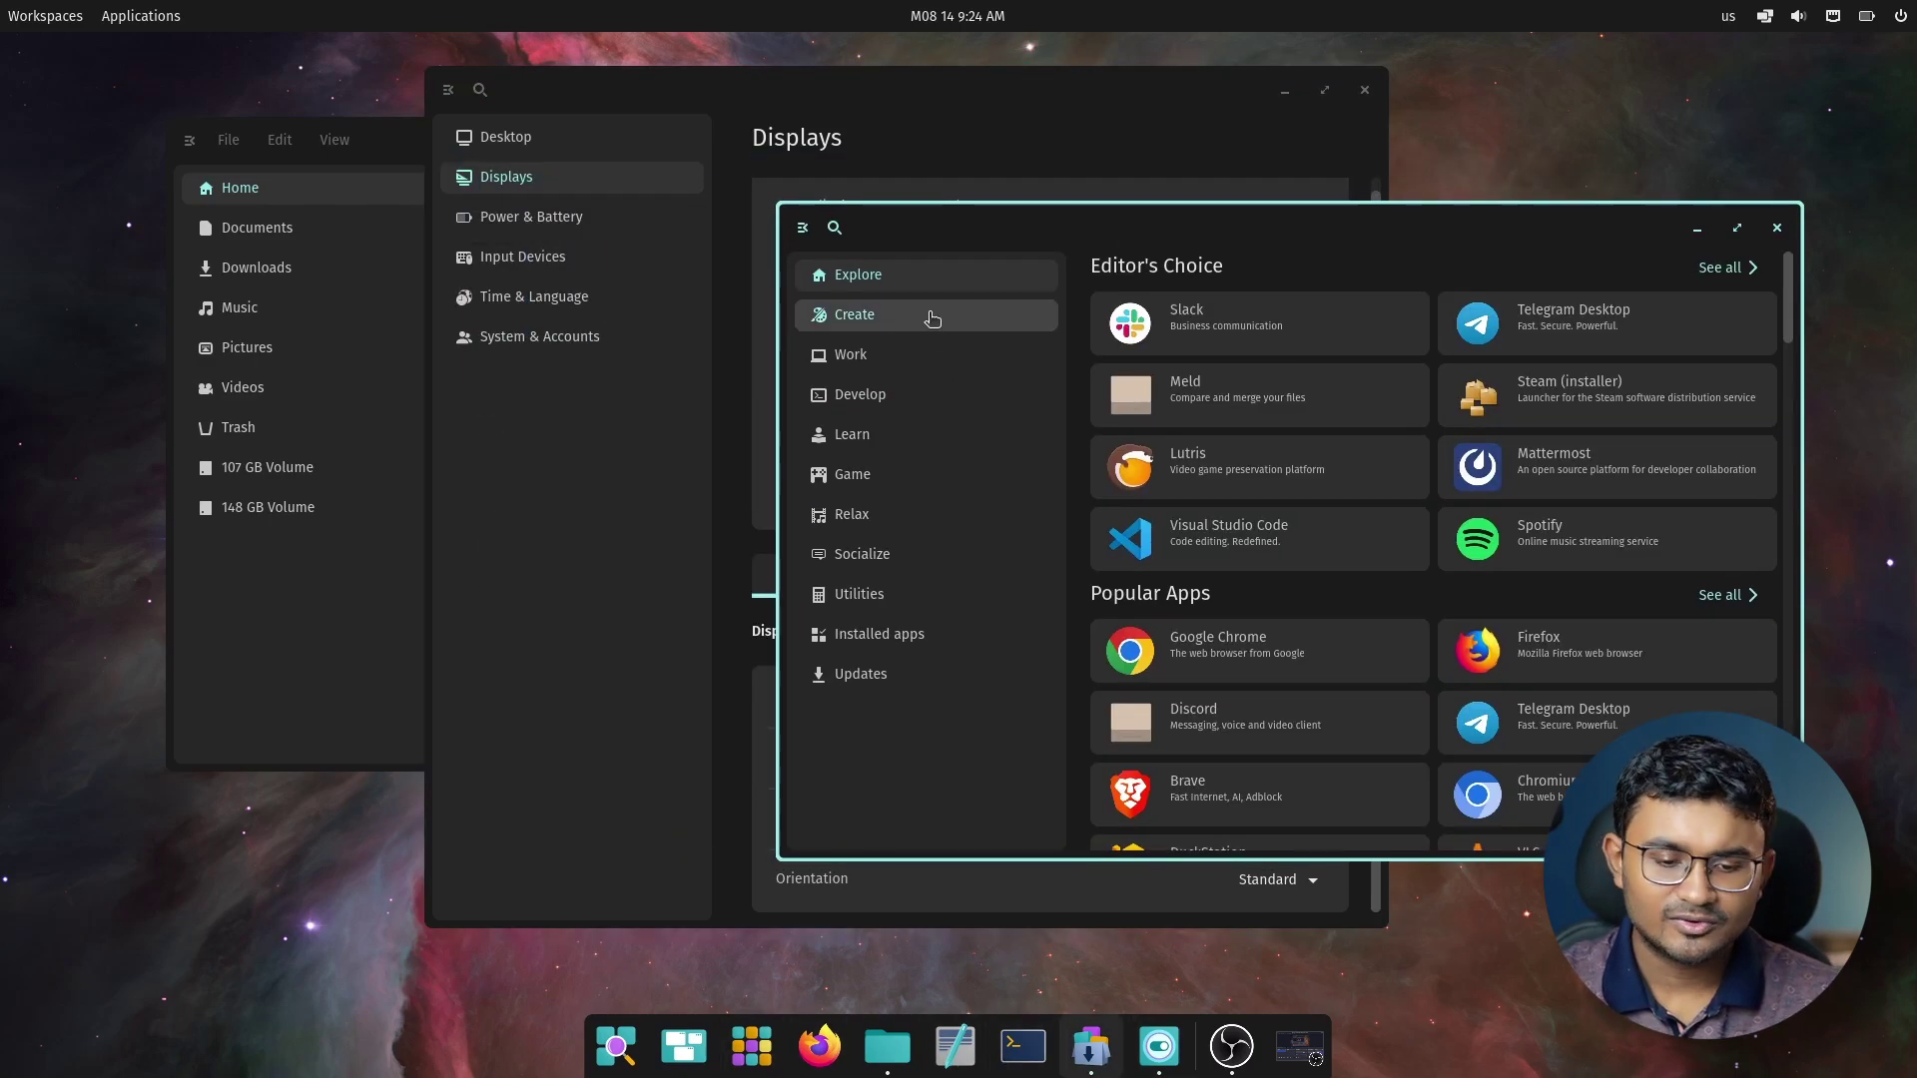
pyautogui.click(364, 651)
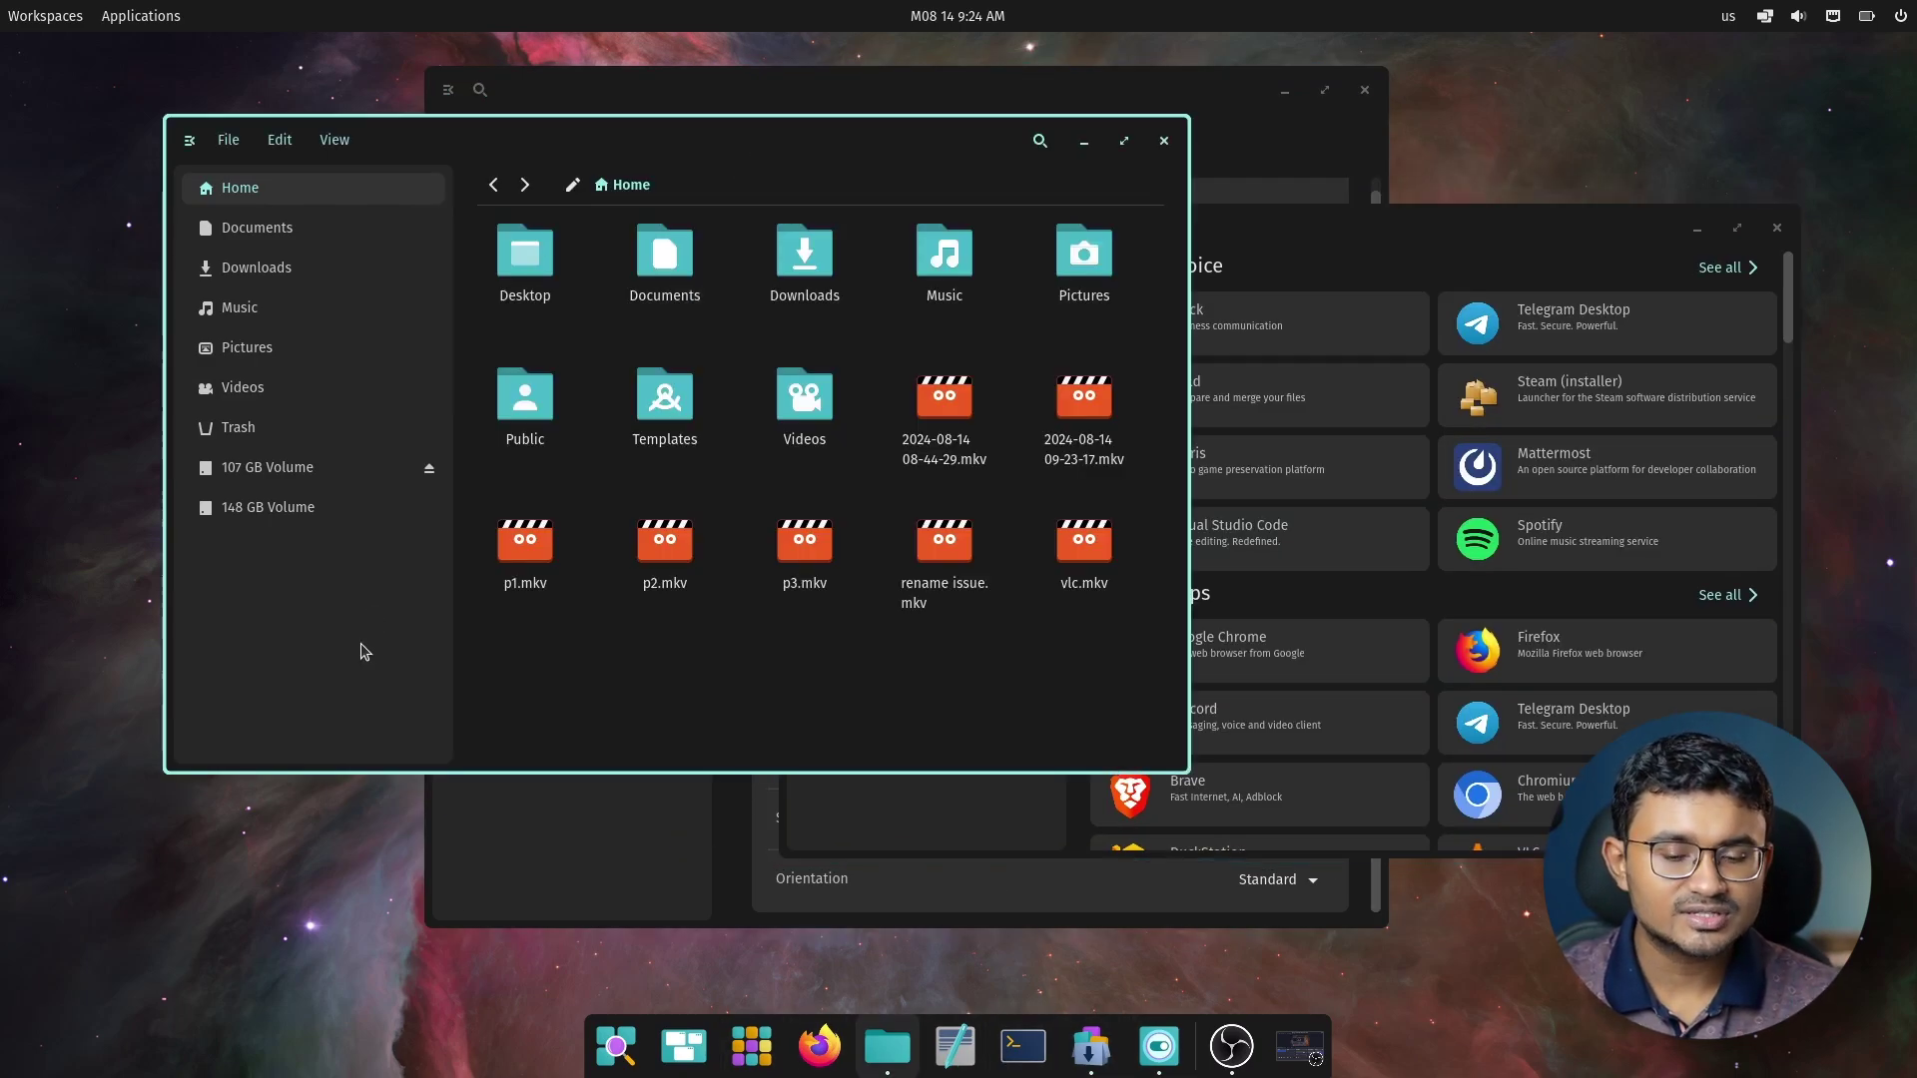
pyautogui.moveTo(808, 148); pyautogui.dragTo(807, 183)
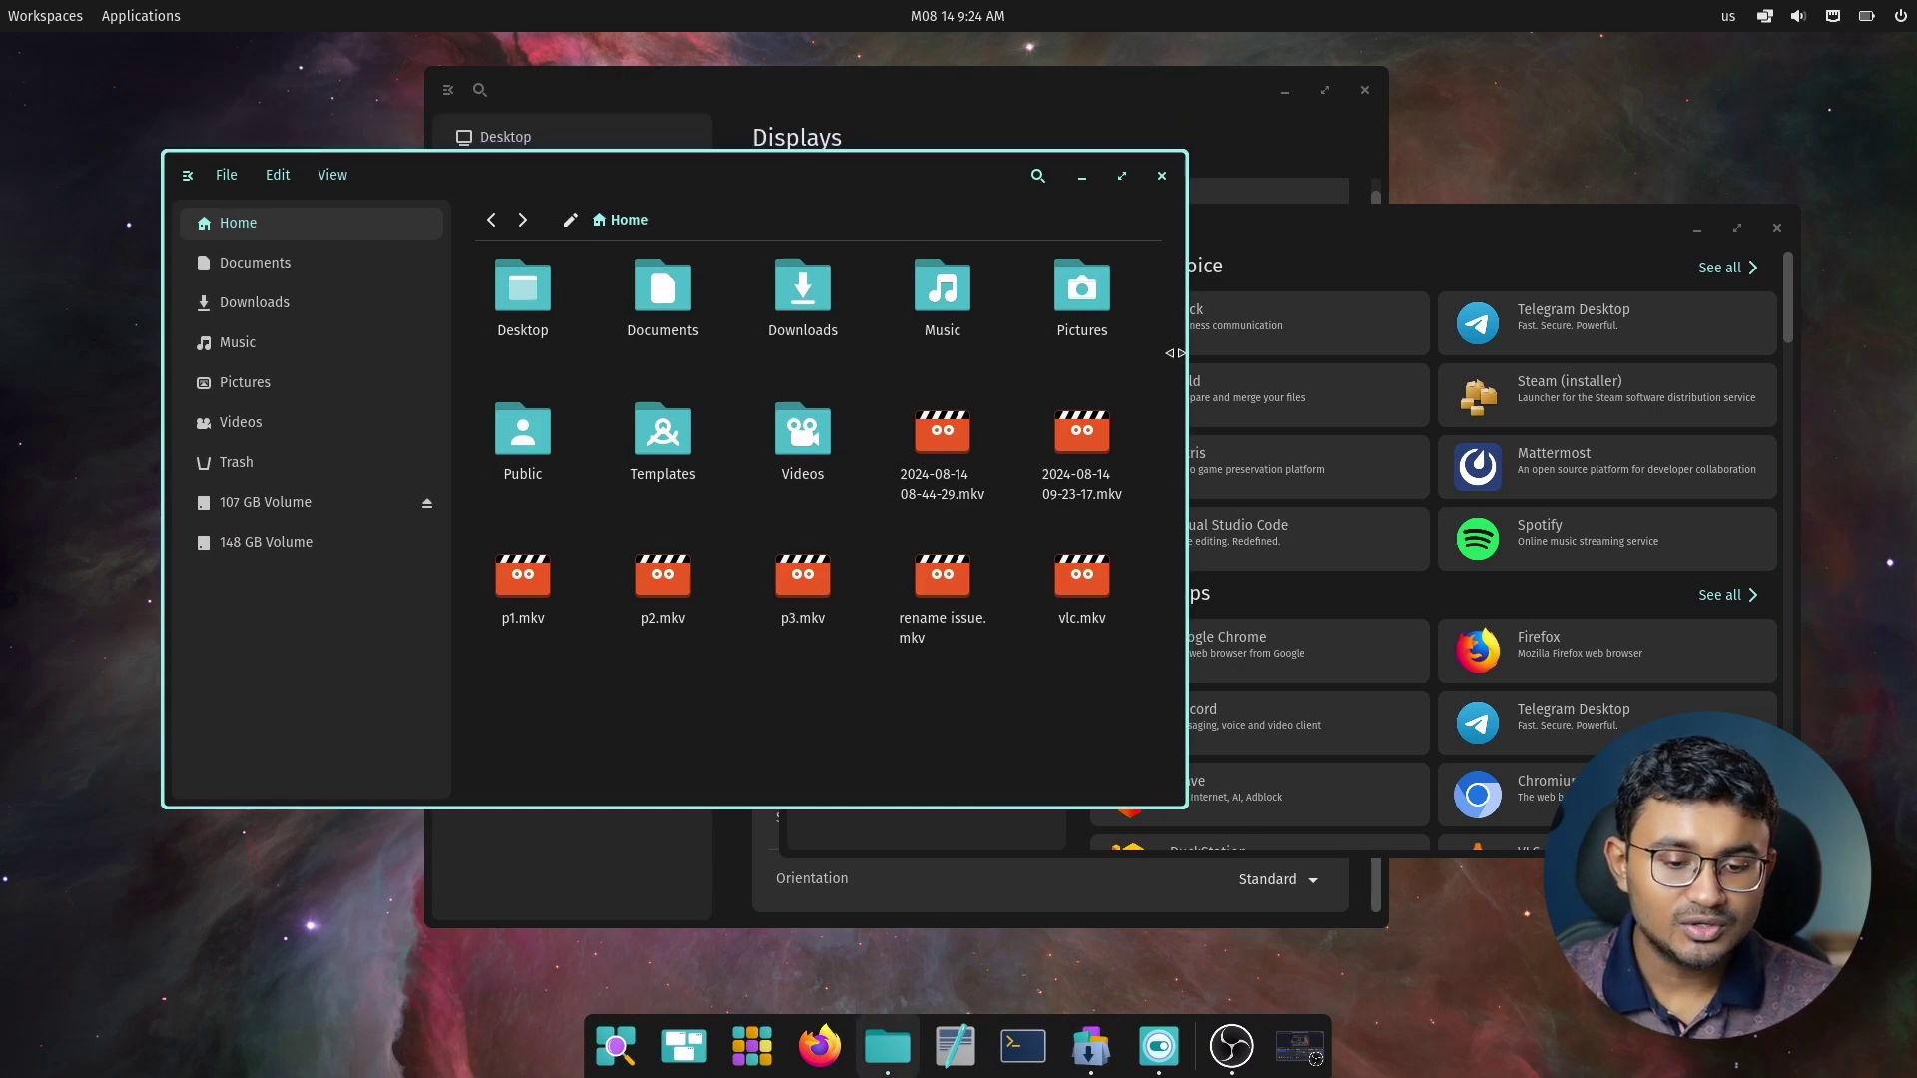
pyautogui.moveTo(1175, 352); pyautogui.dragTo(492, 392)
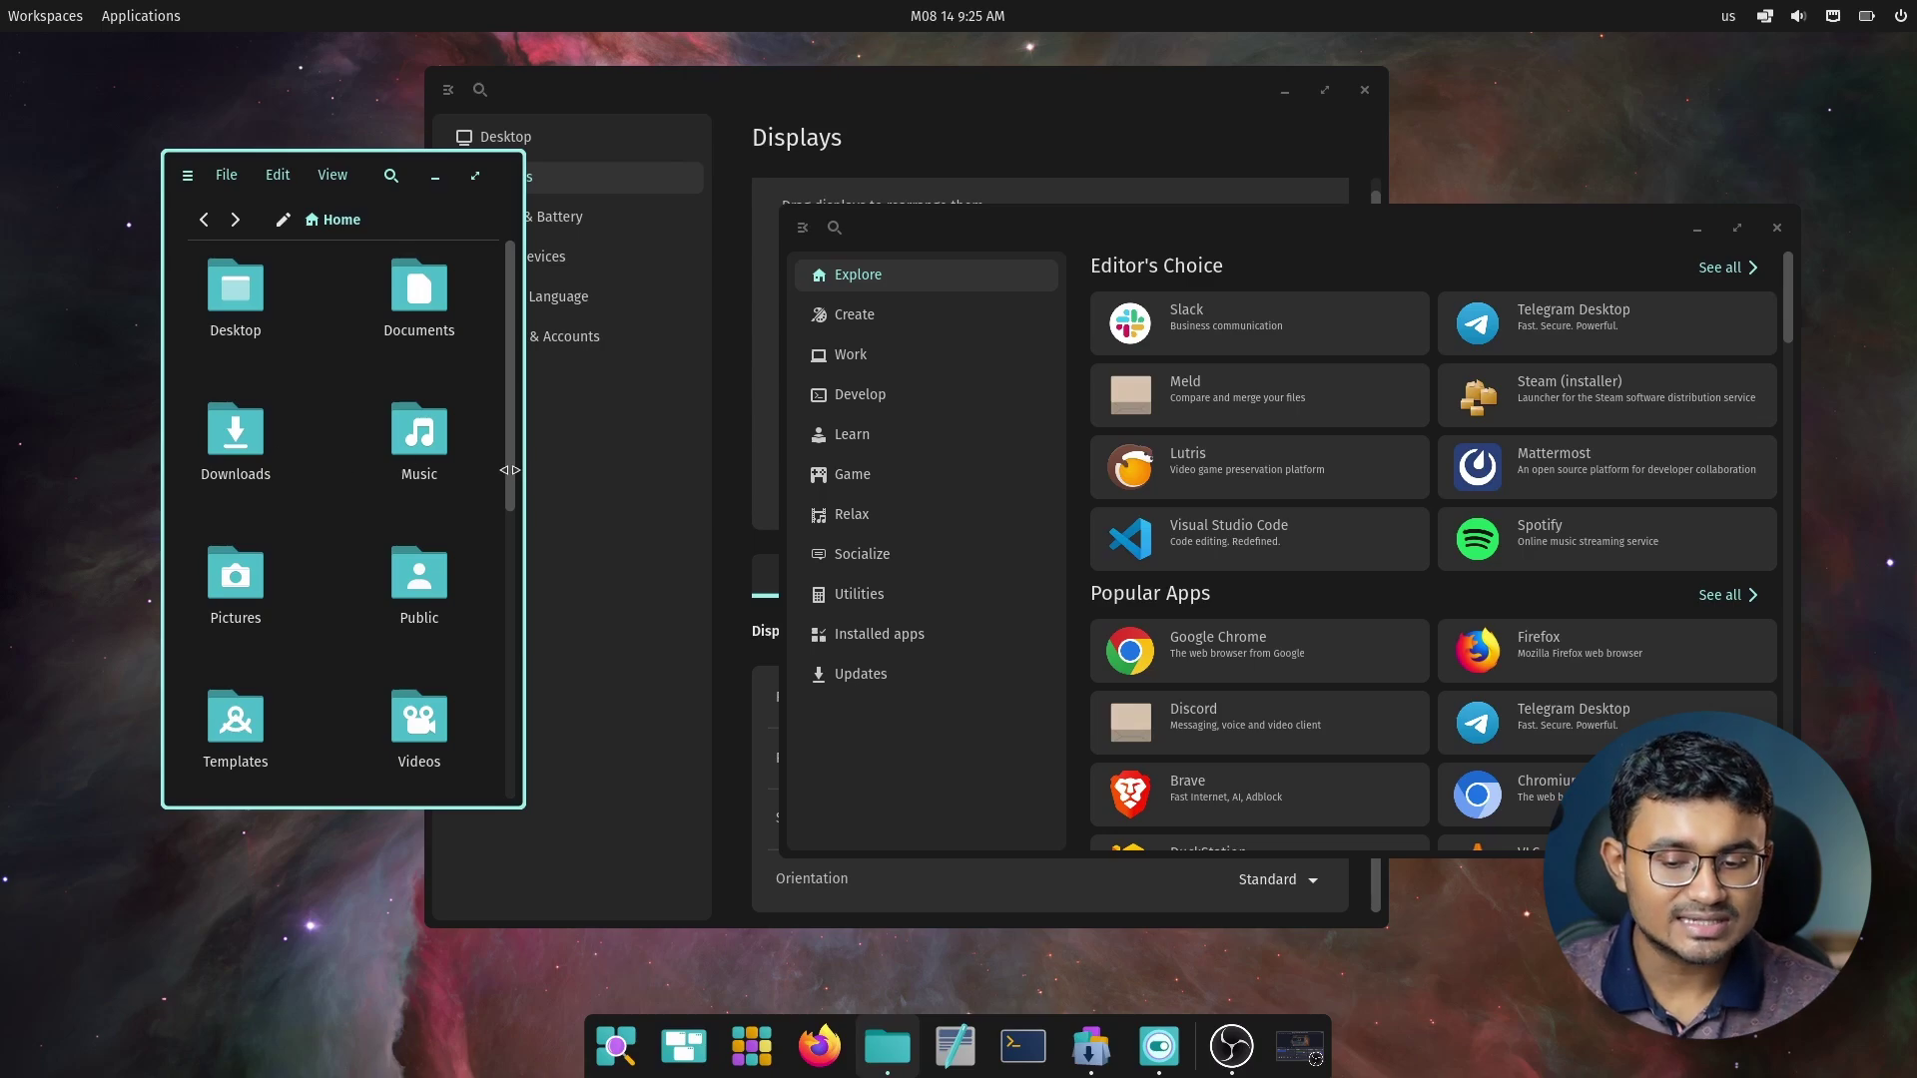
pyautogui.moveTo(510, 470); pyautogui.dragTo(745, 483)
pyautogui.moveTo(1123, 219); pyautogui.dragTo(1042, 186)
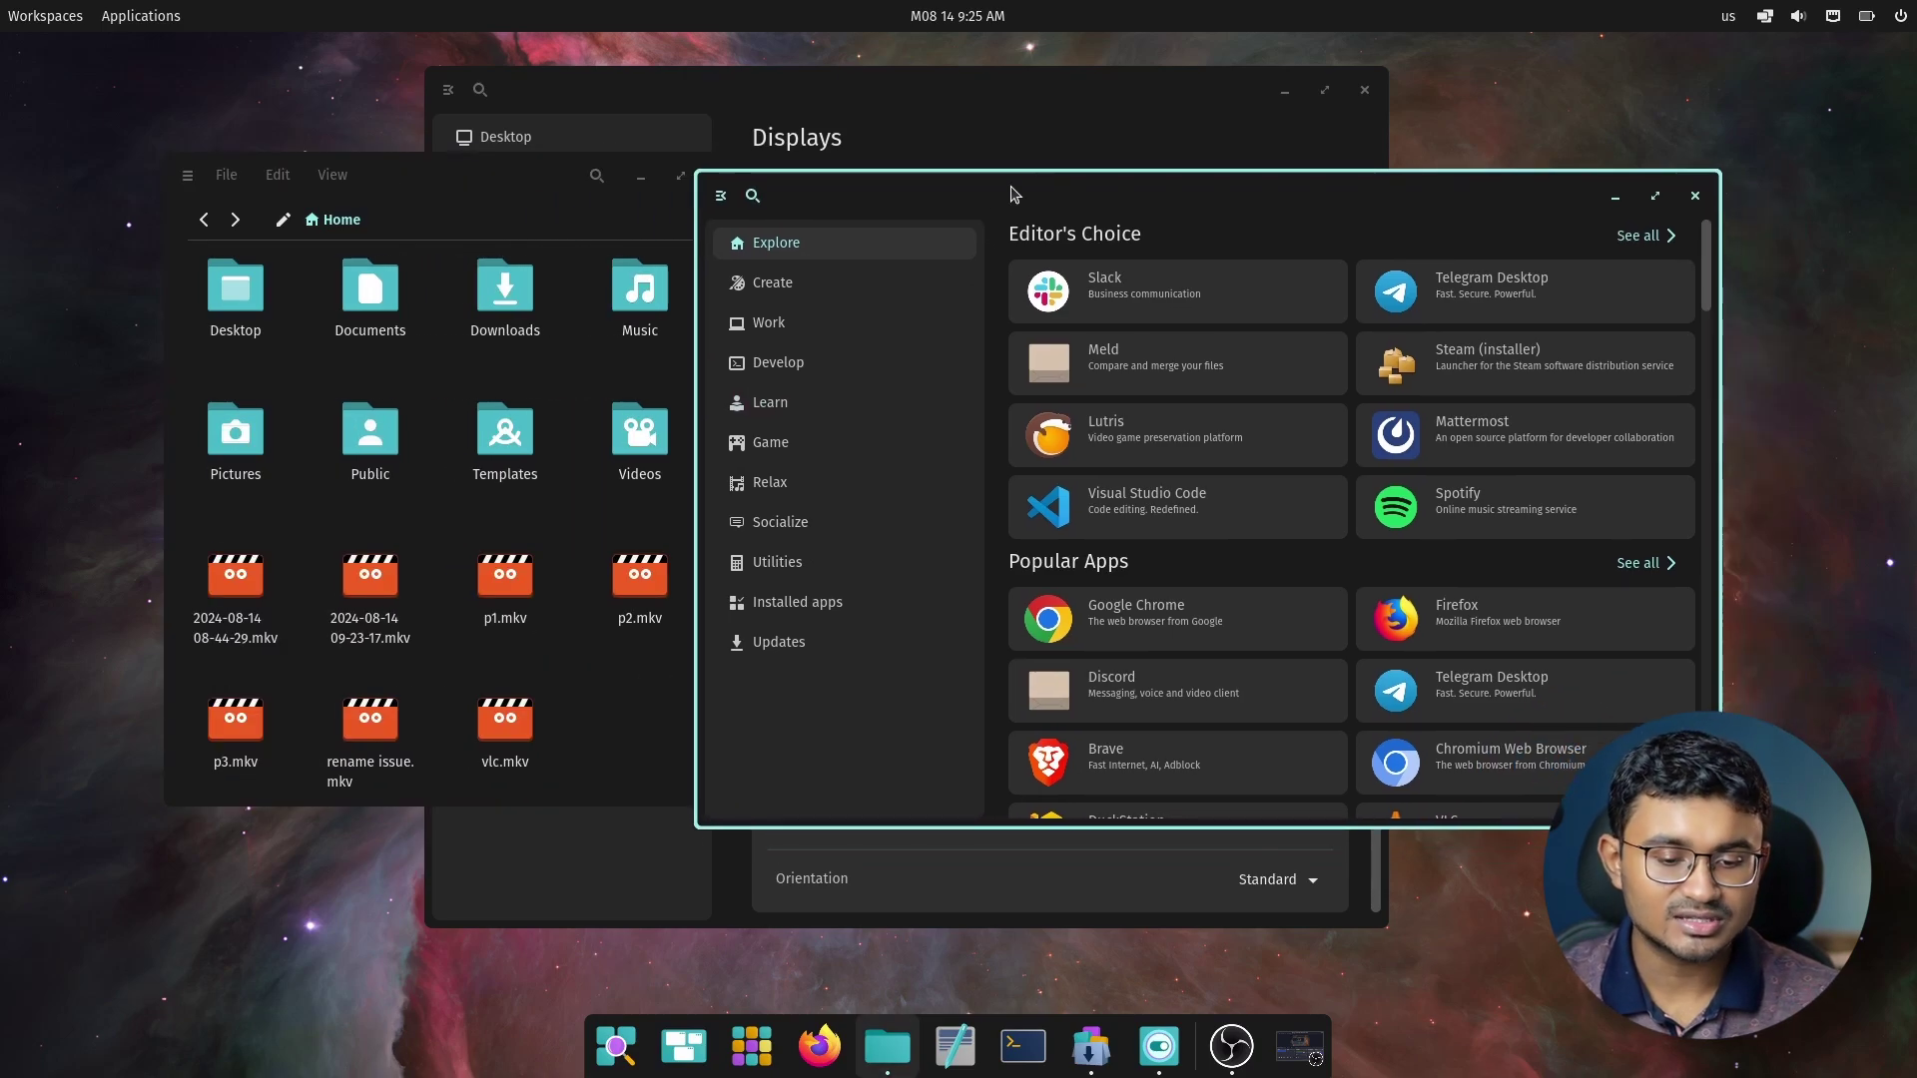
# Scroll the full Popular Apps list, resize the Store window, then close it
pyautogui.scroll(-5, 1270, 615)
pyautogui.scroll(5, 1269, 615)
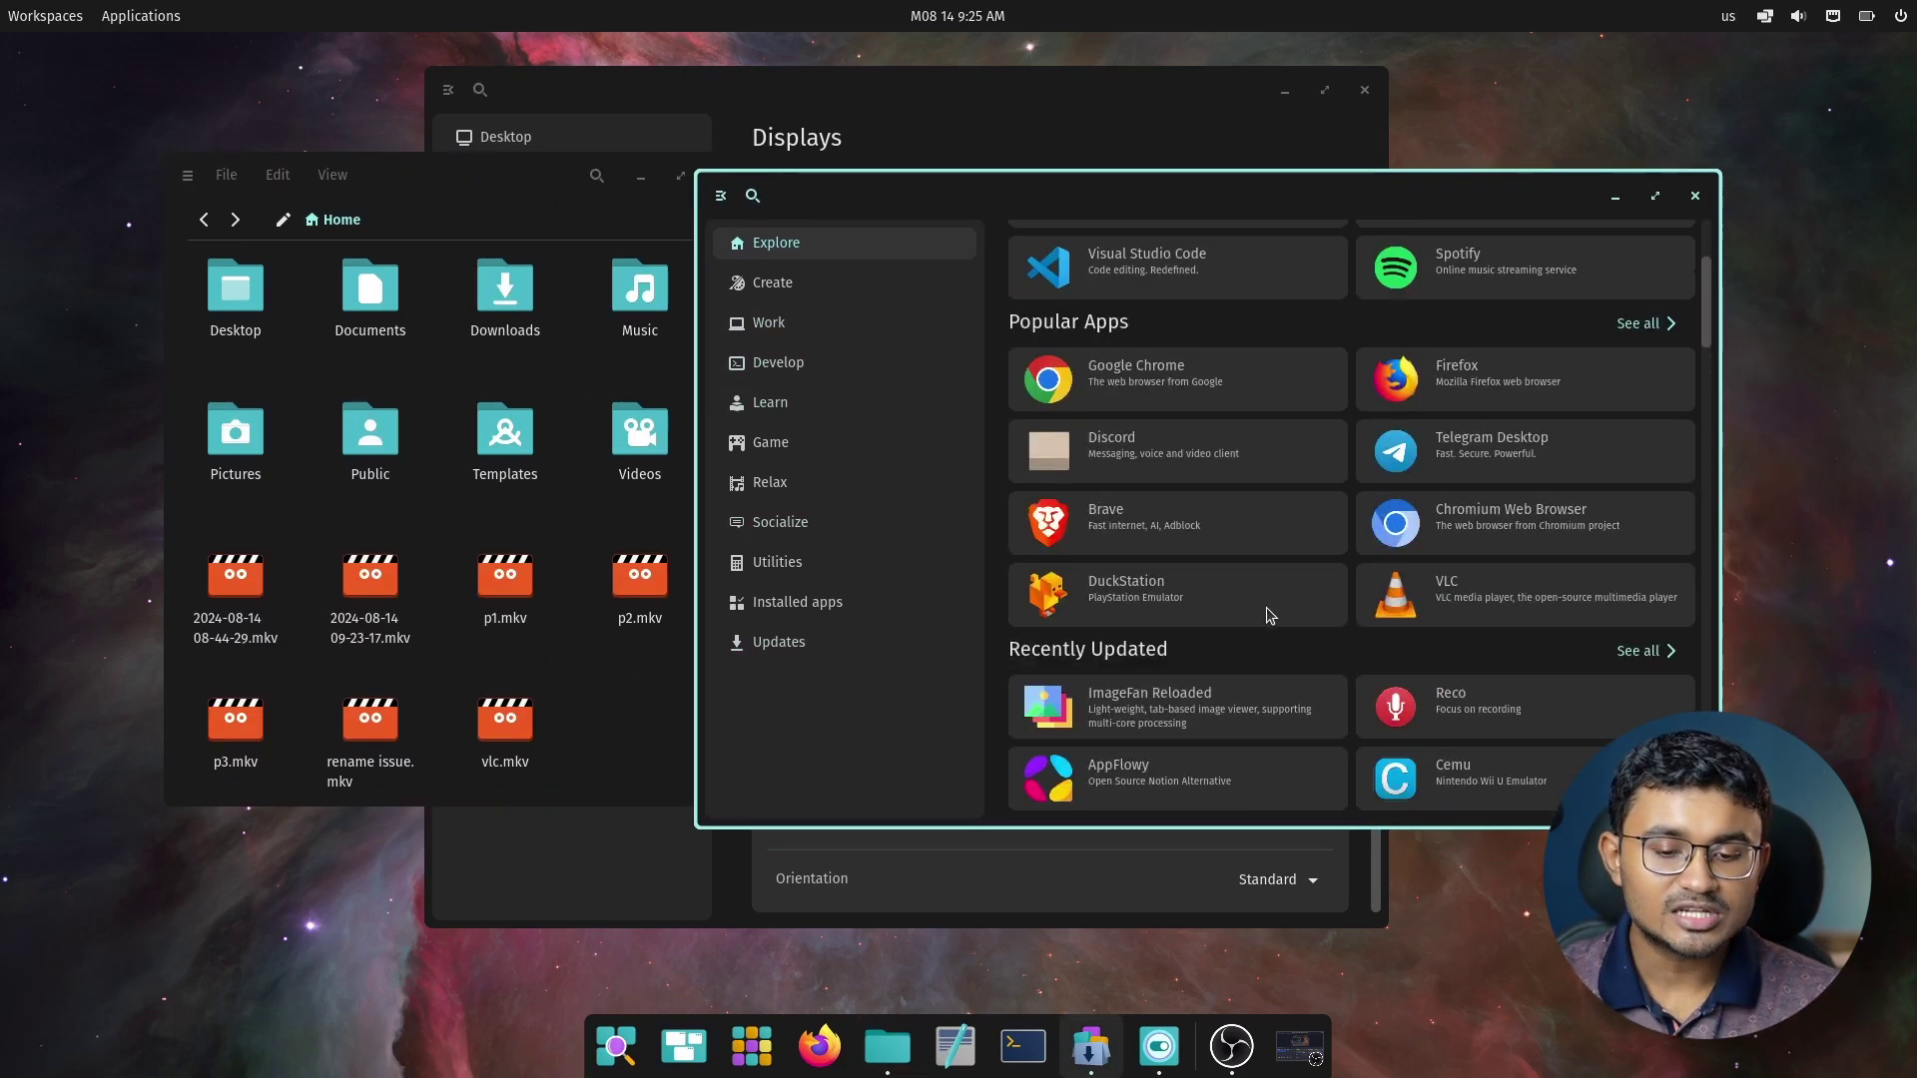
pyautogui.click(1659, 506)
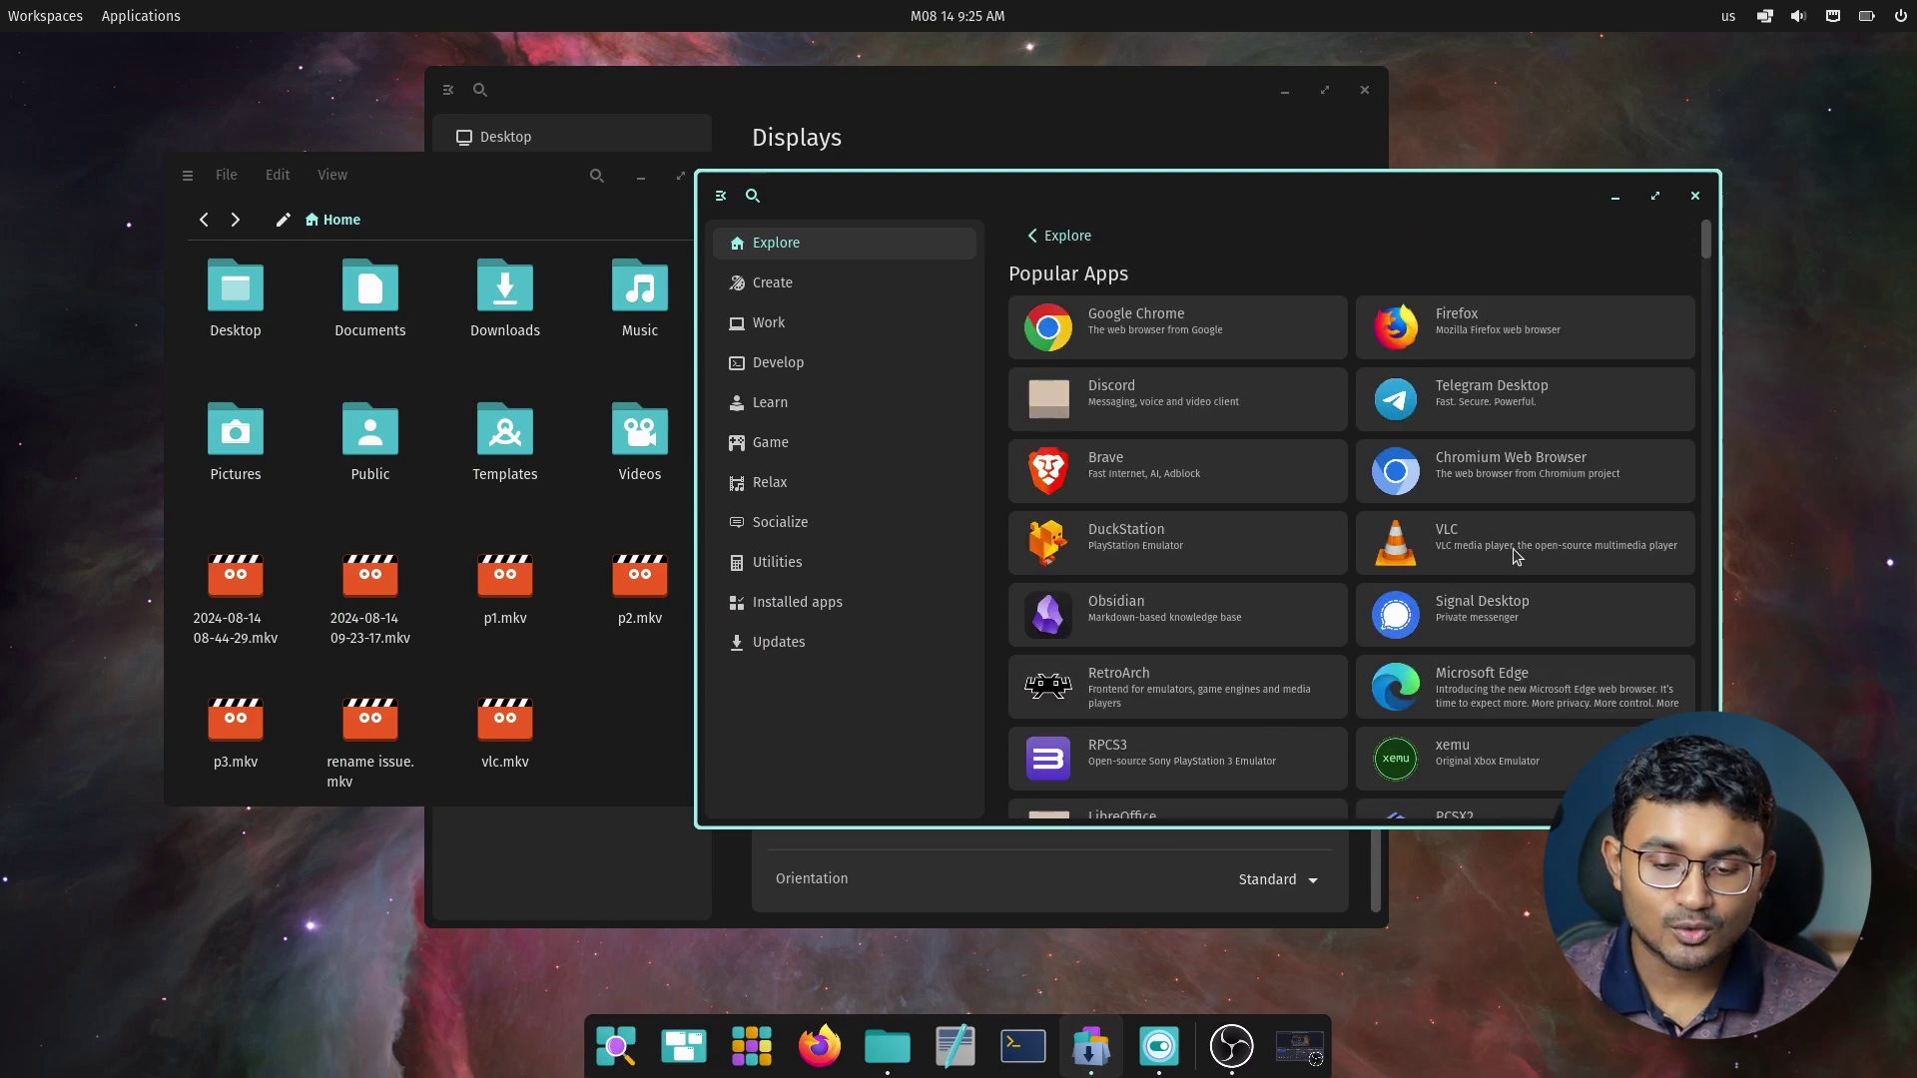
pyautogui.scroll(-3, 1514, 556)
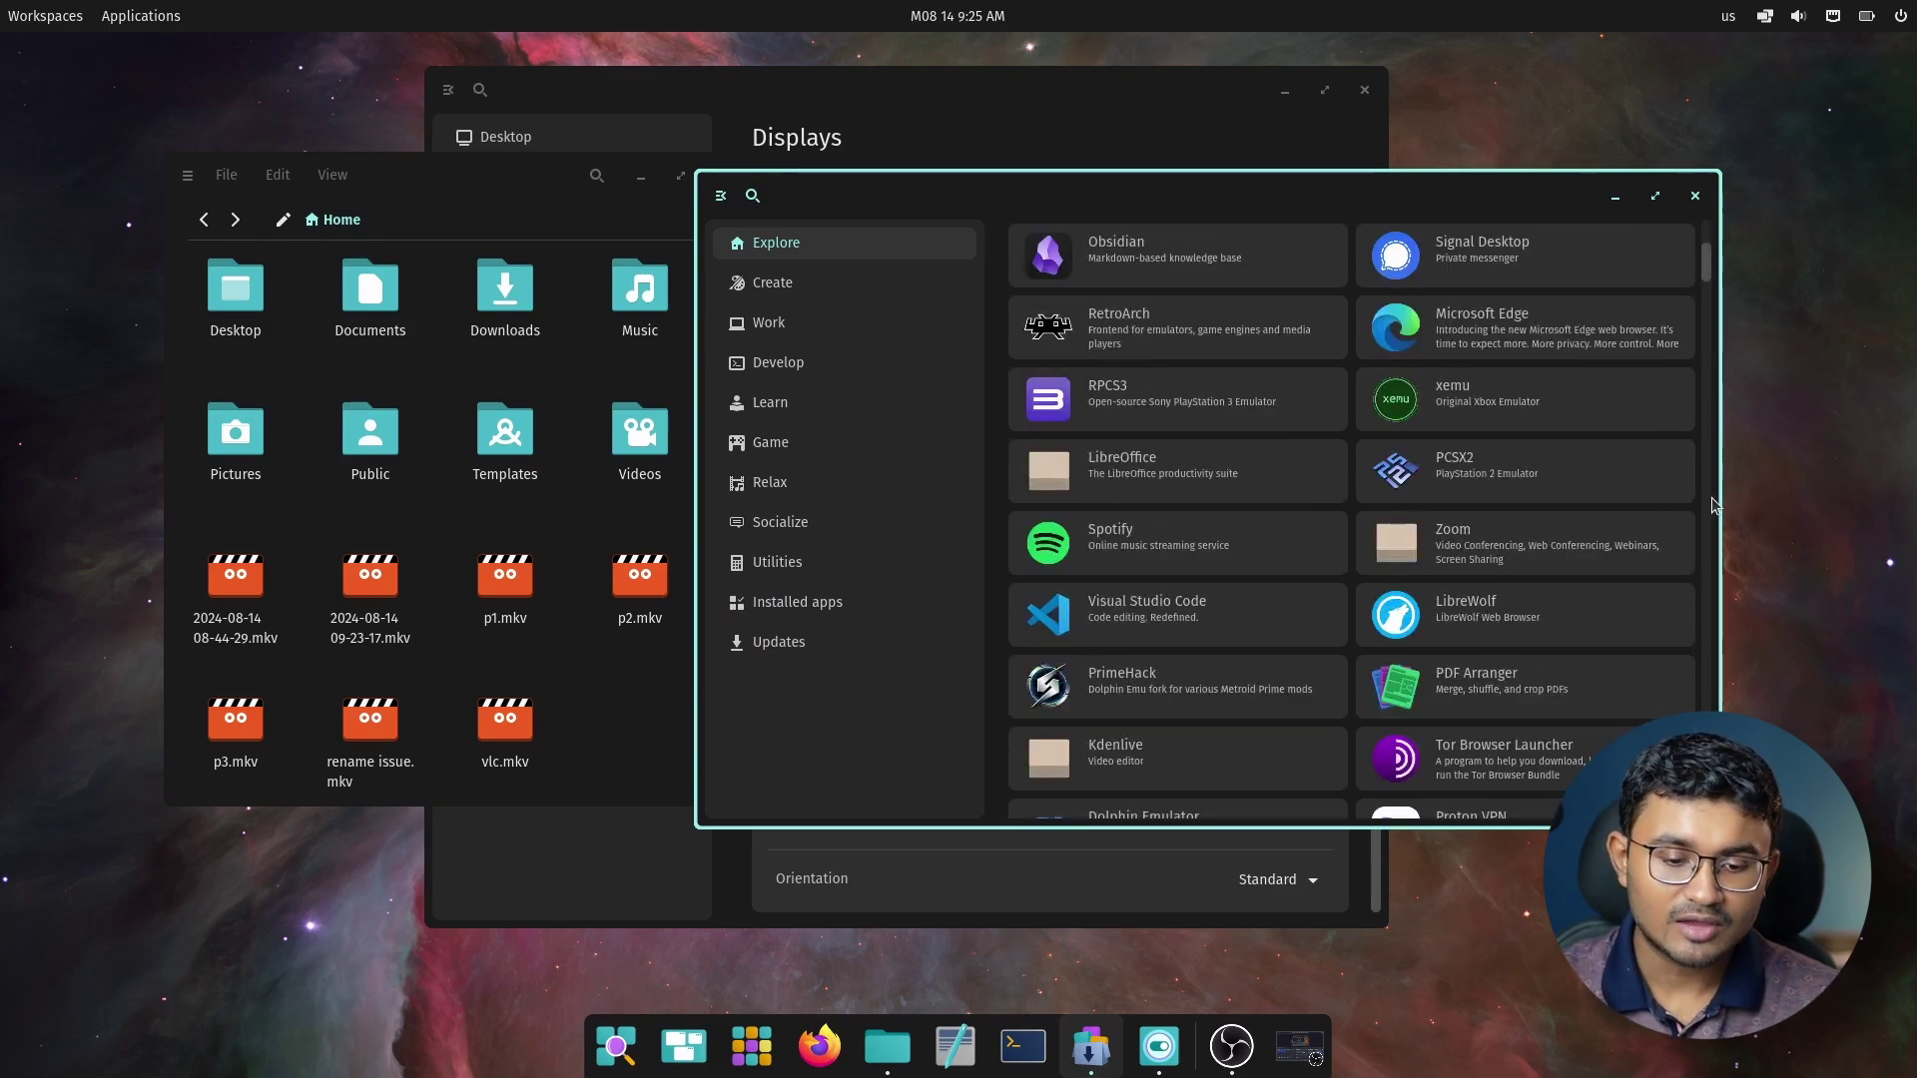
pyautogui.moveTo(1713, 504); pyautogui.dragTo(1662, 557)
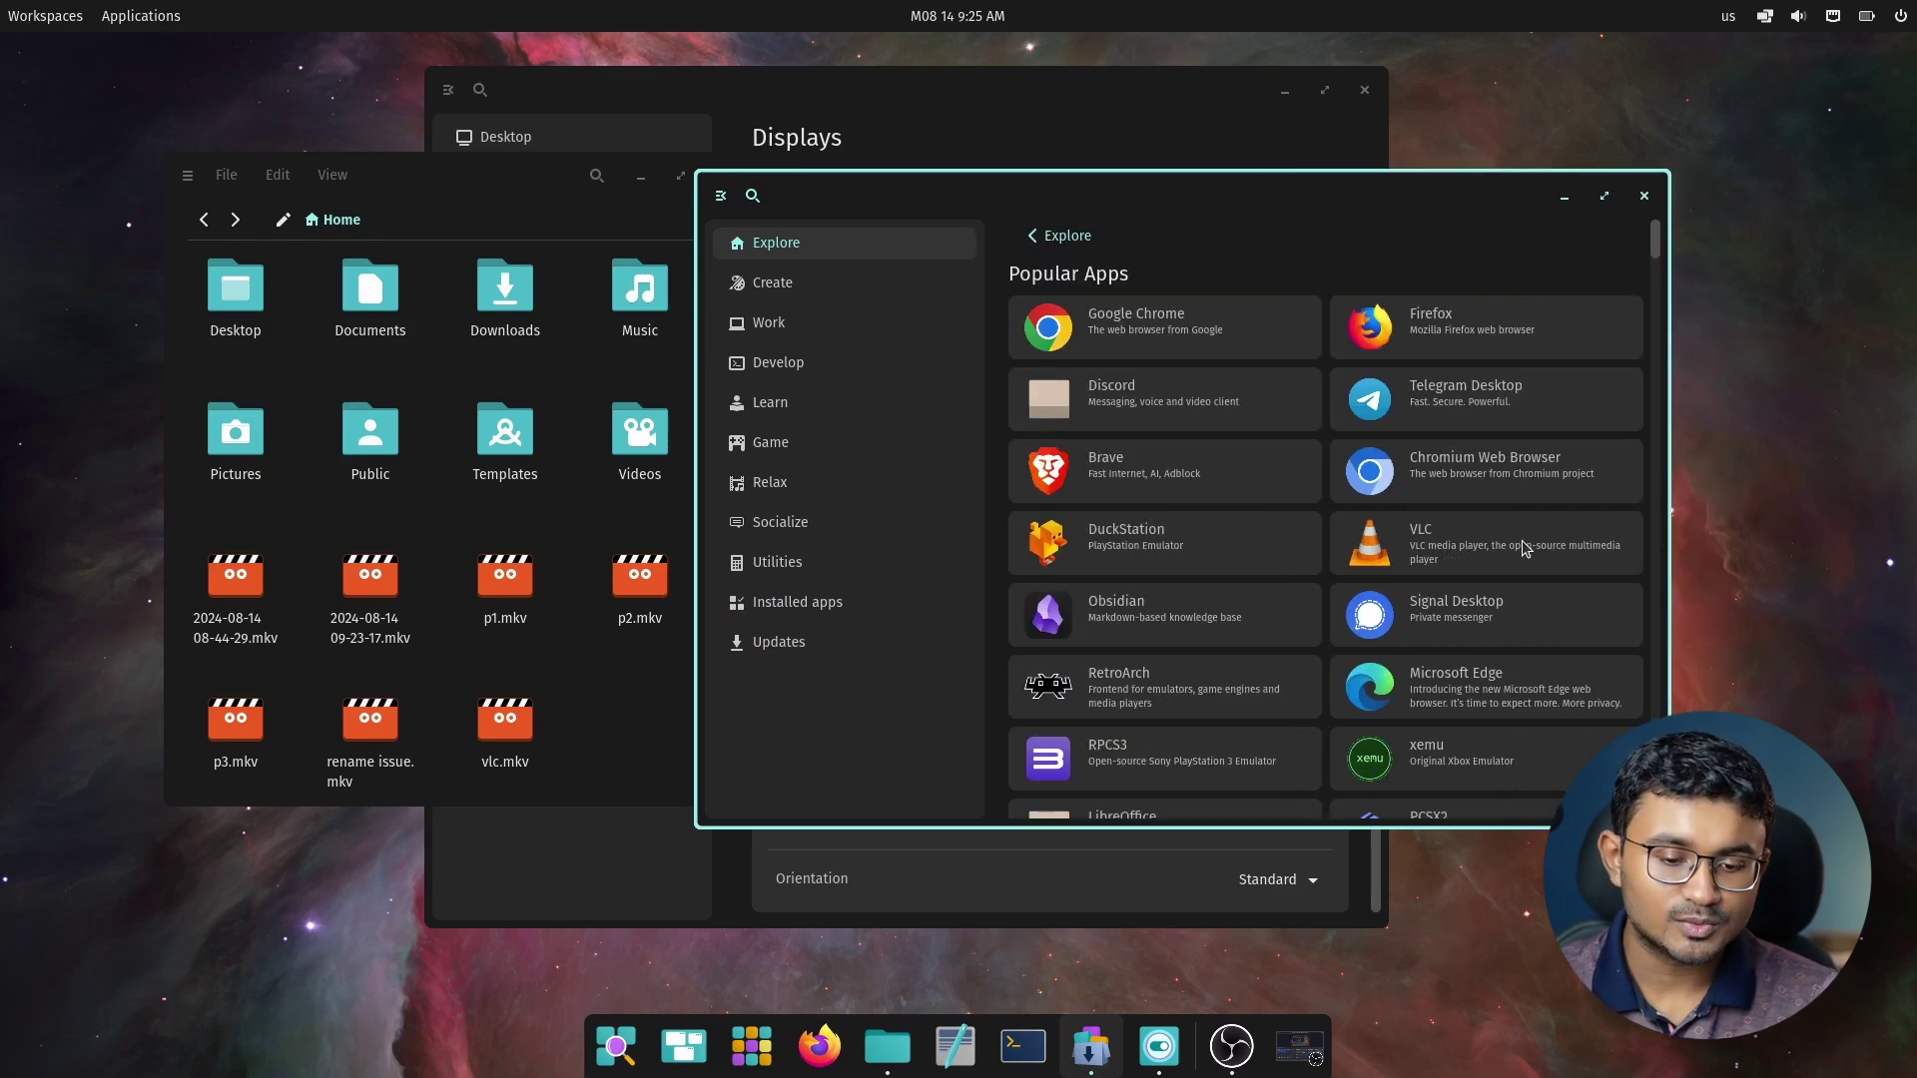
pyautogui.click(1643, 196)
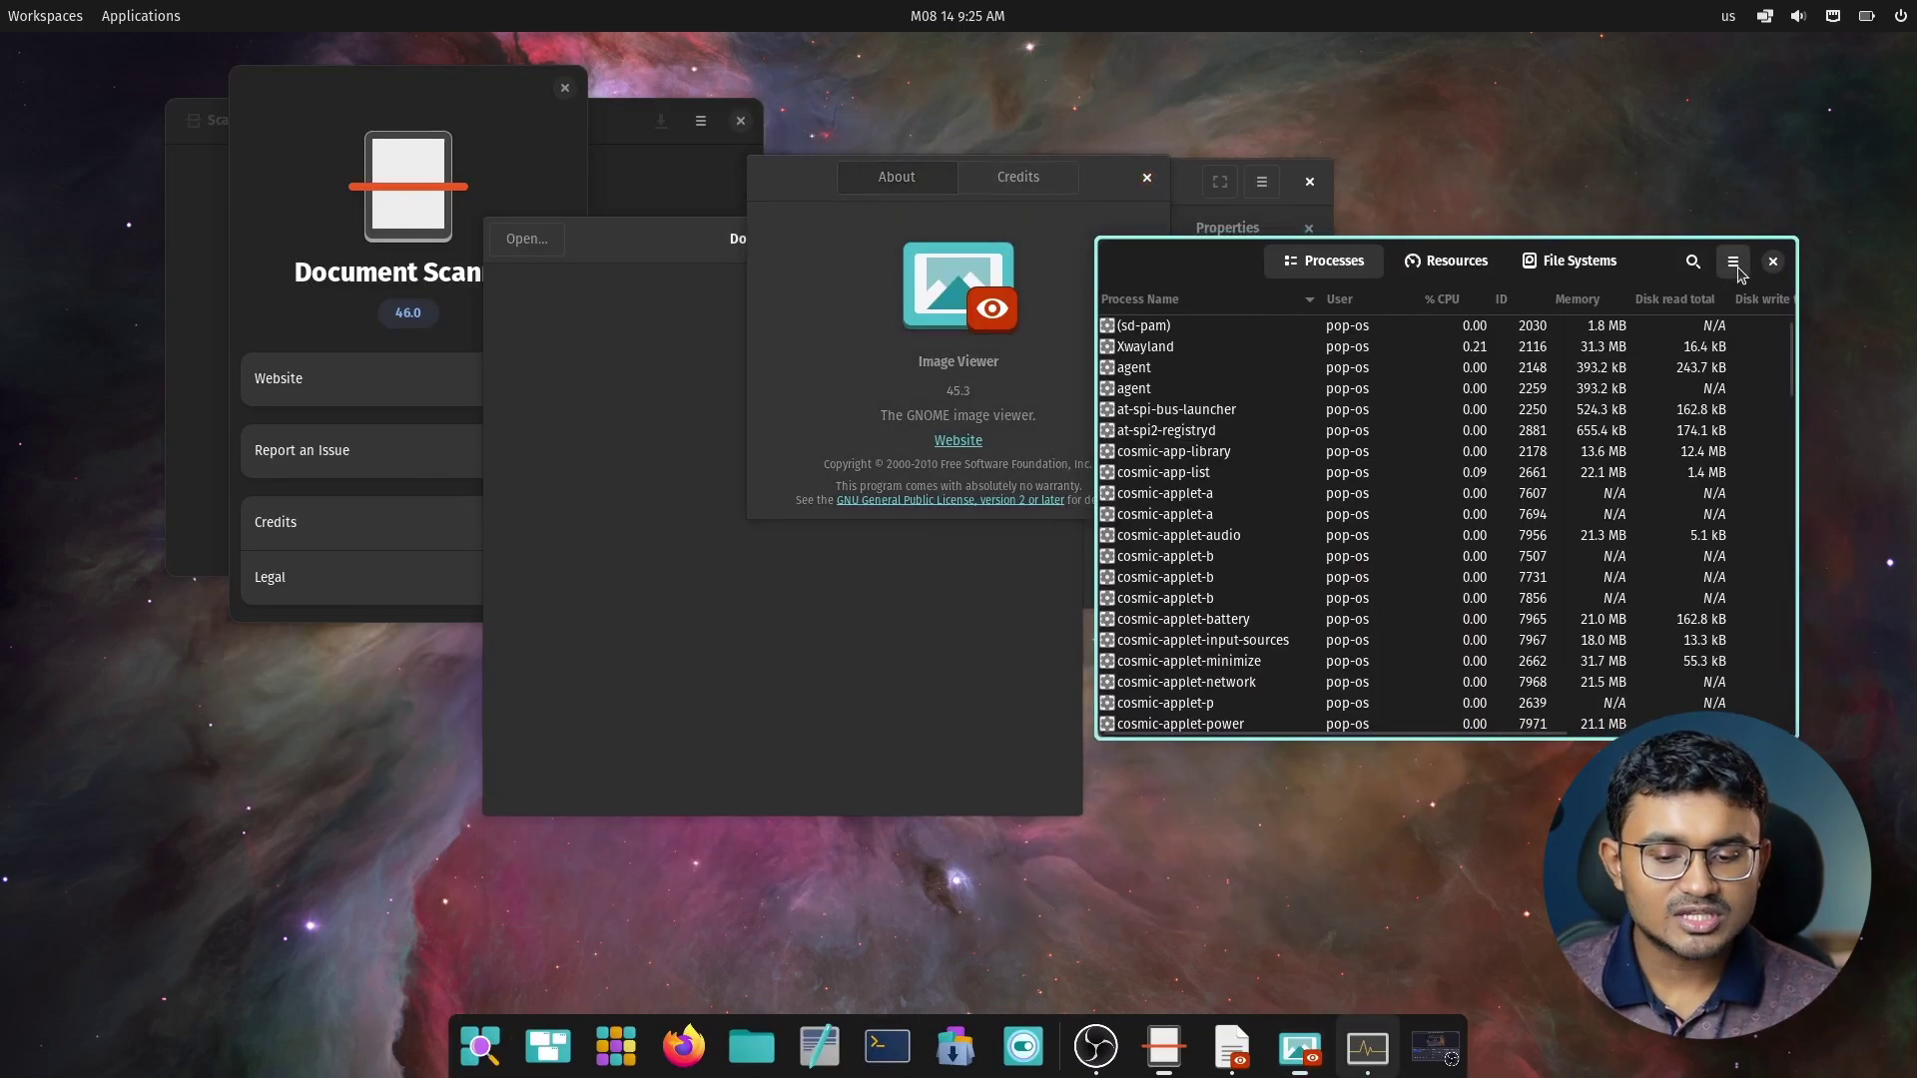
# Open System Monitor's About dialog beside the Image Viewer and Document Scanner About dialogs
pyautogui.click(1733, 261)
pyautogui.click(1672, 652)
pyautogui.moveTo(1046, 244); pyautogui.dragTo(1495, 245)
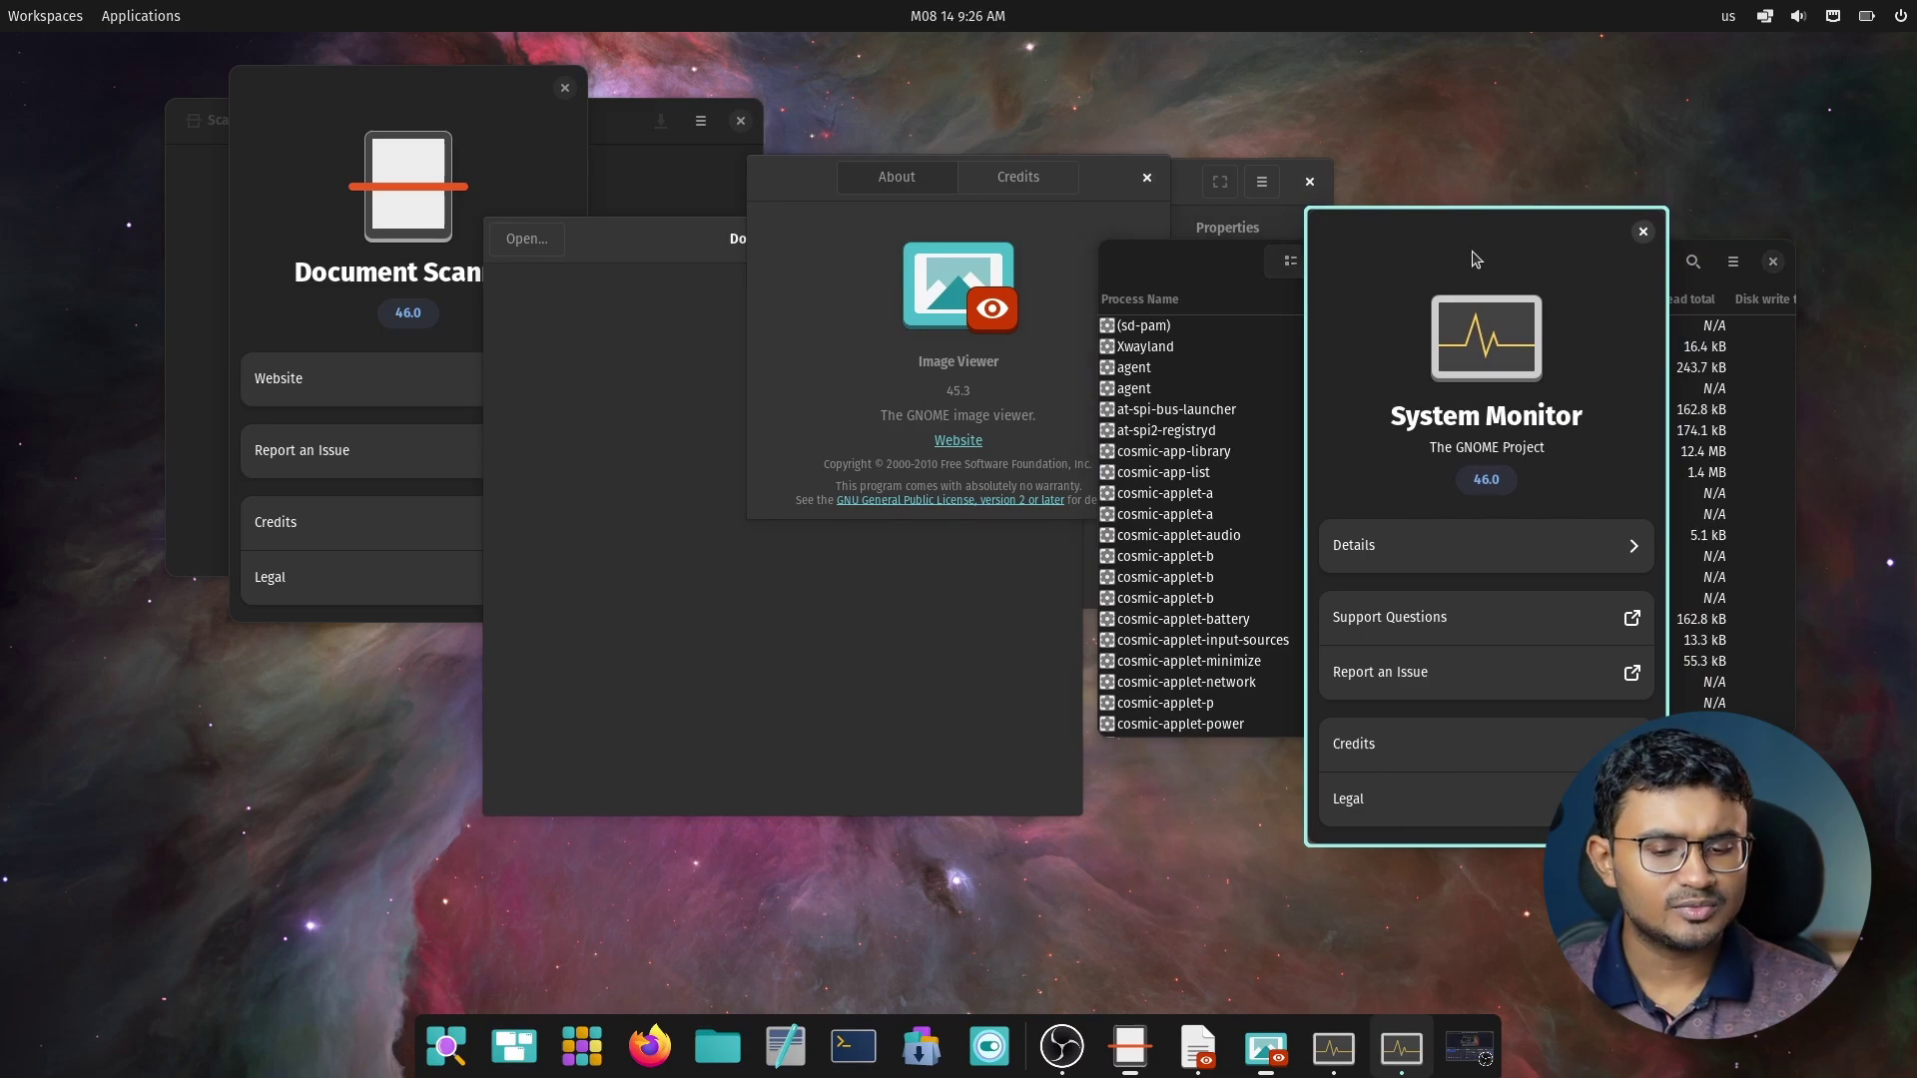
pyautogui.click(903, 440)
pyautogui.click(1527, 470)
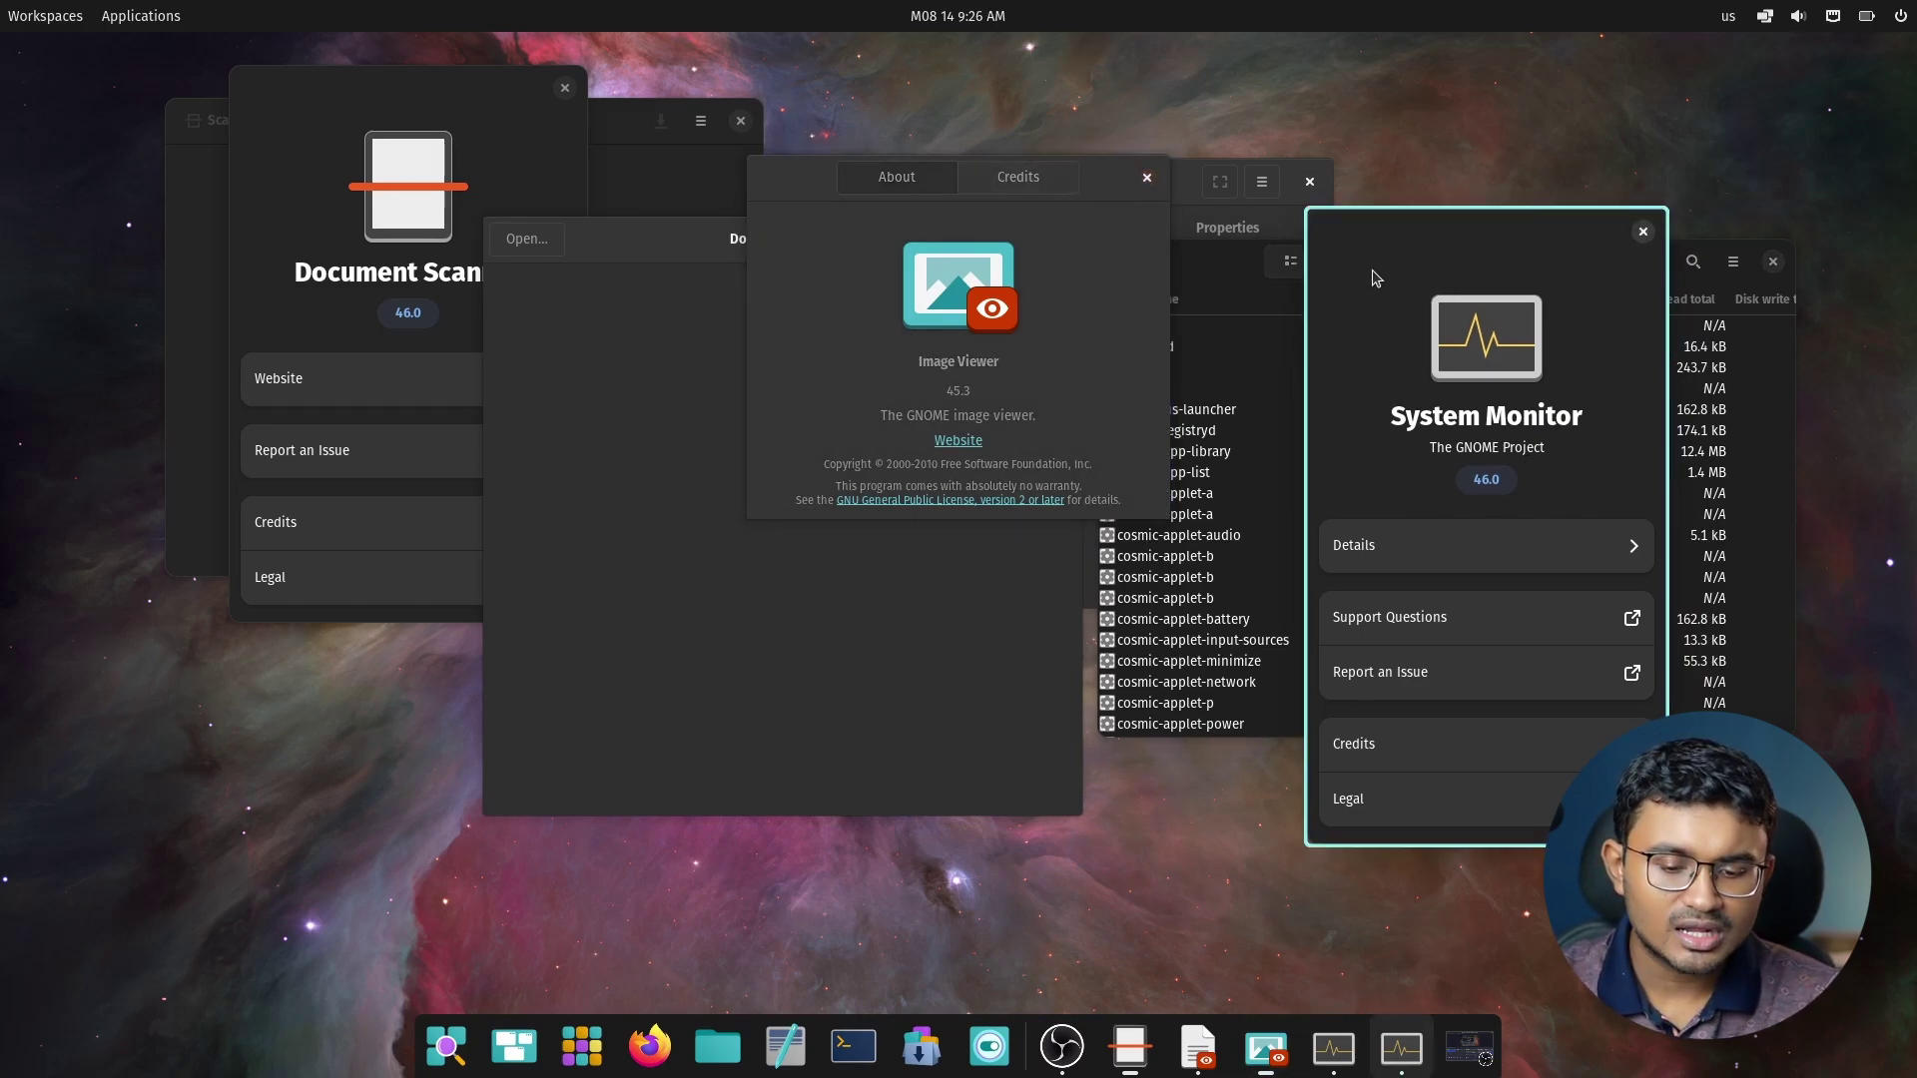
pyautogui.click(361, 191)
pyautogui.click(1018, 289)
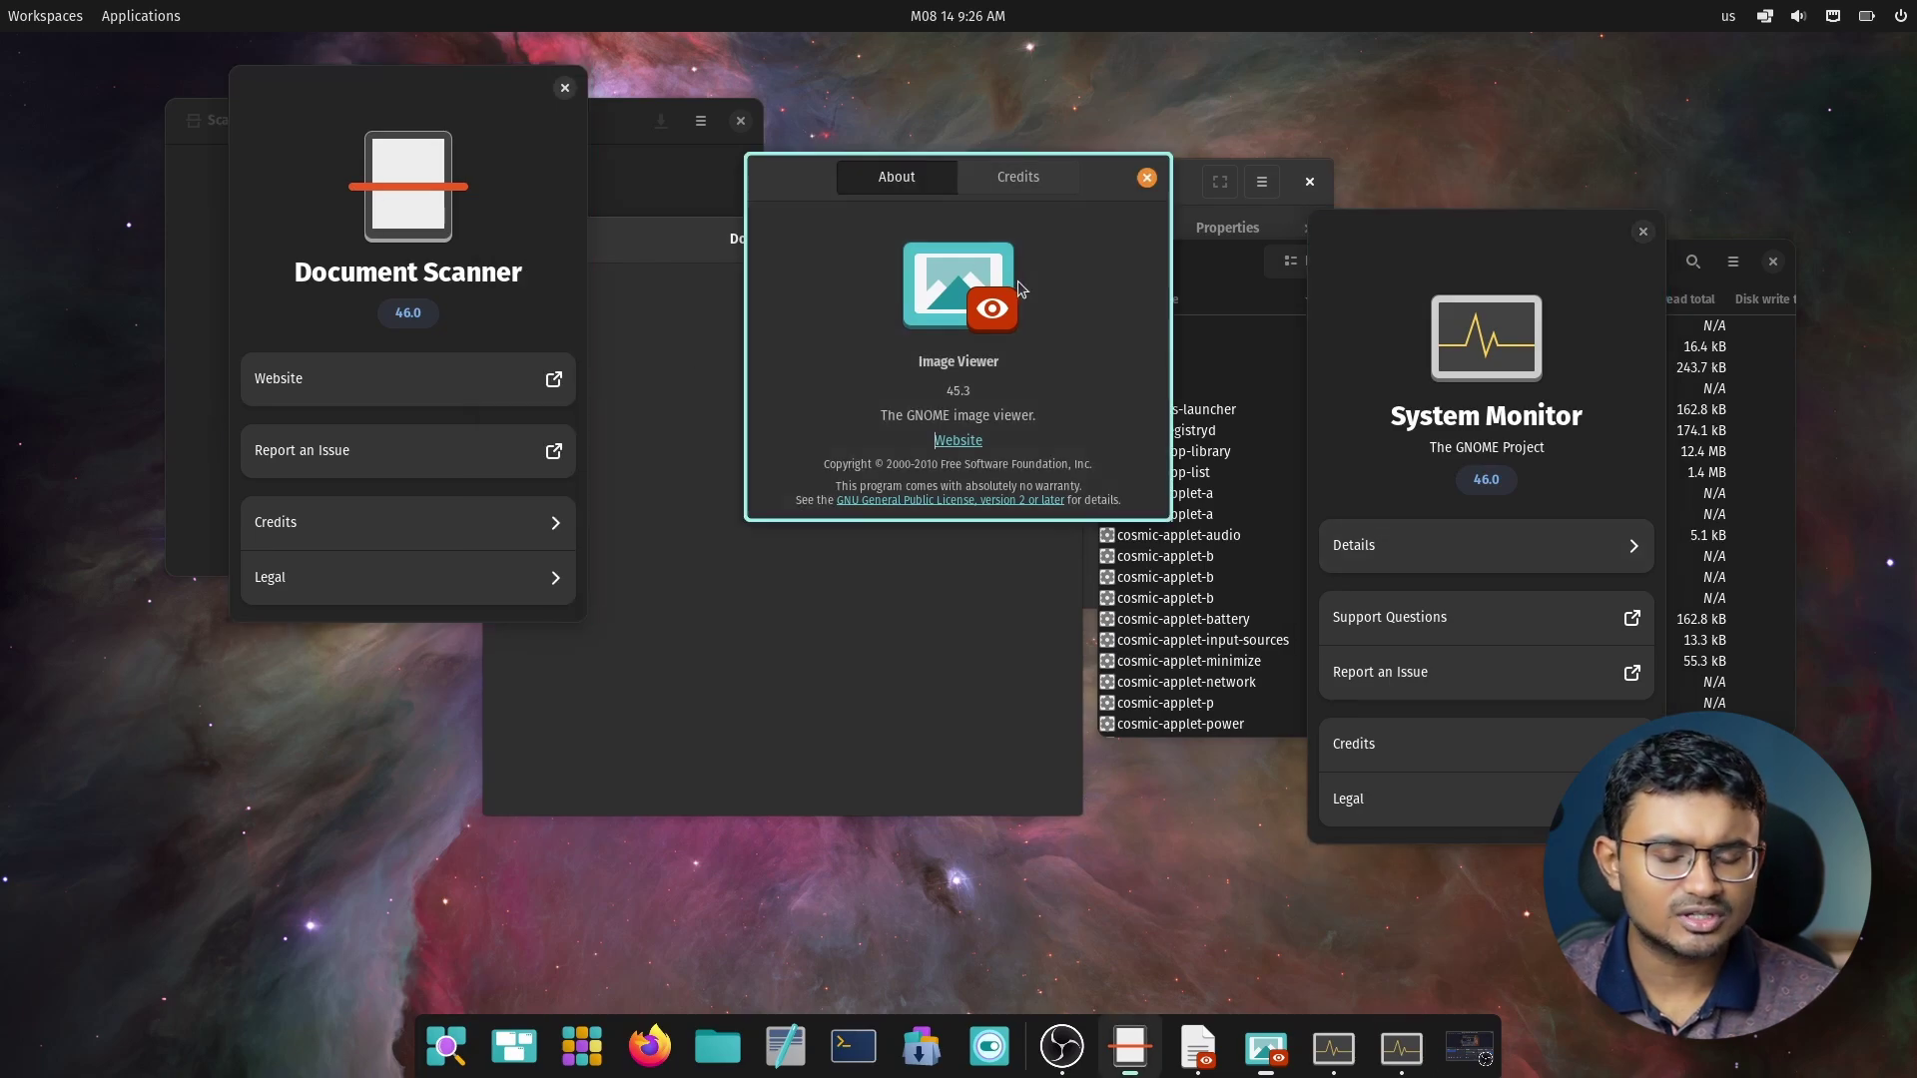
# Set the application/window background colour to dark teal in Appearance
pyautogui.click(988, 1046)
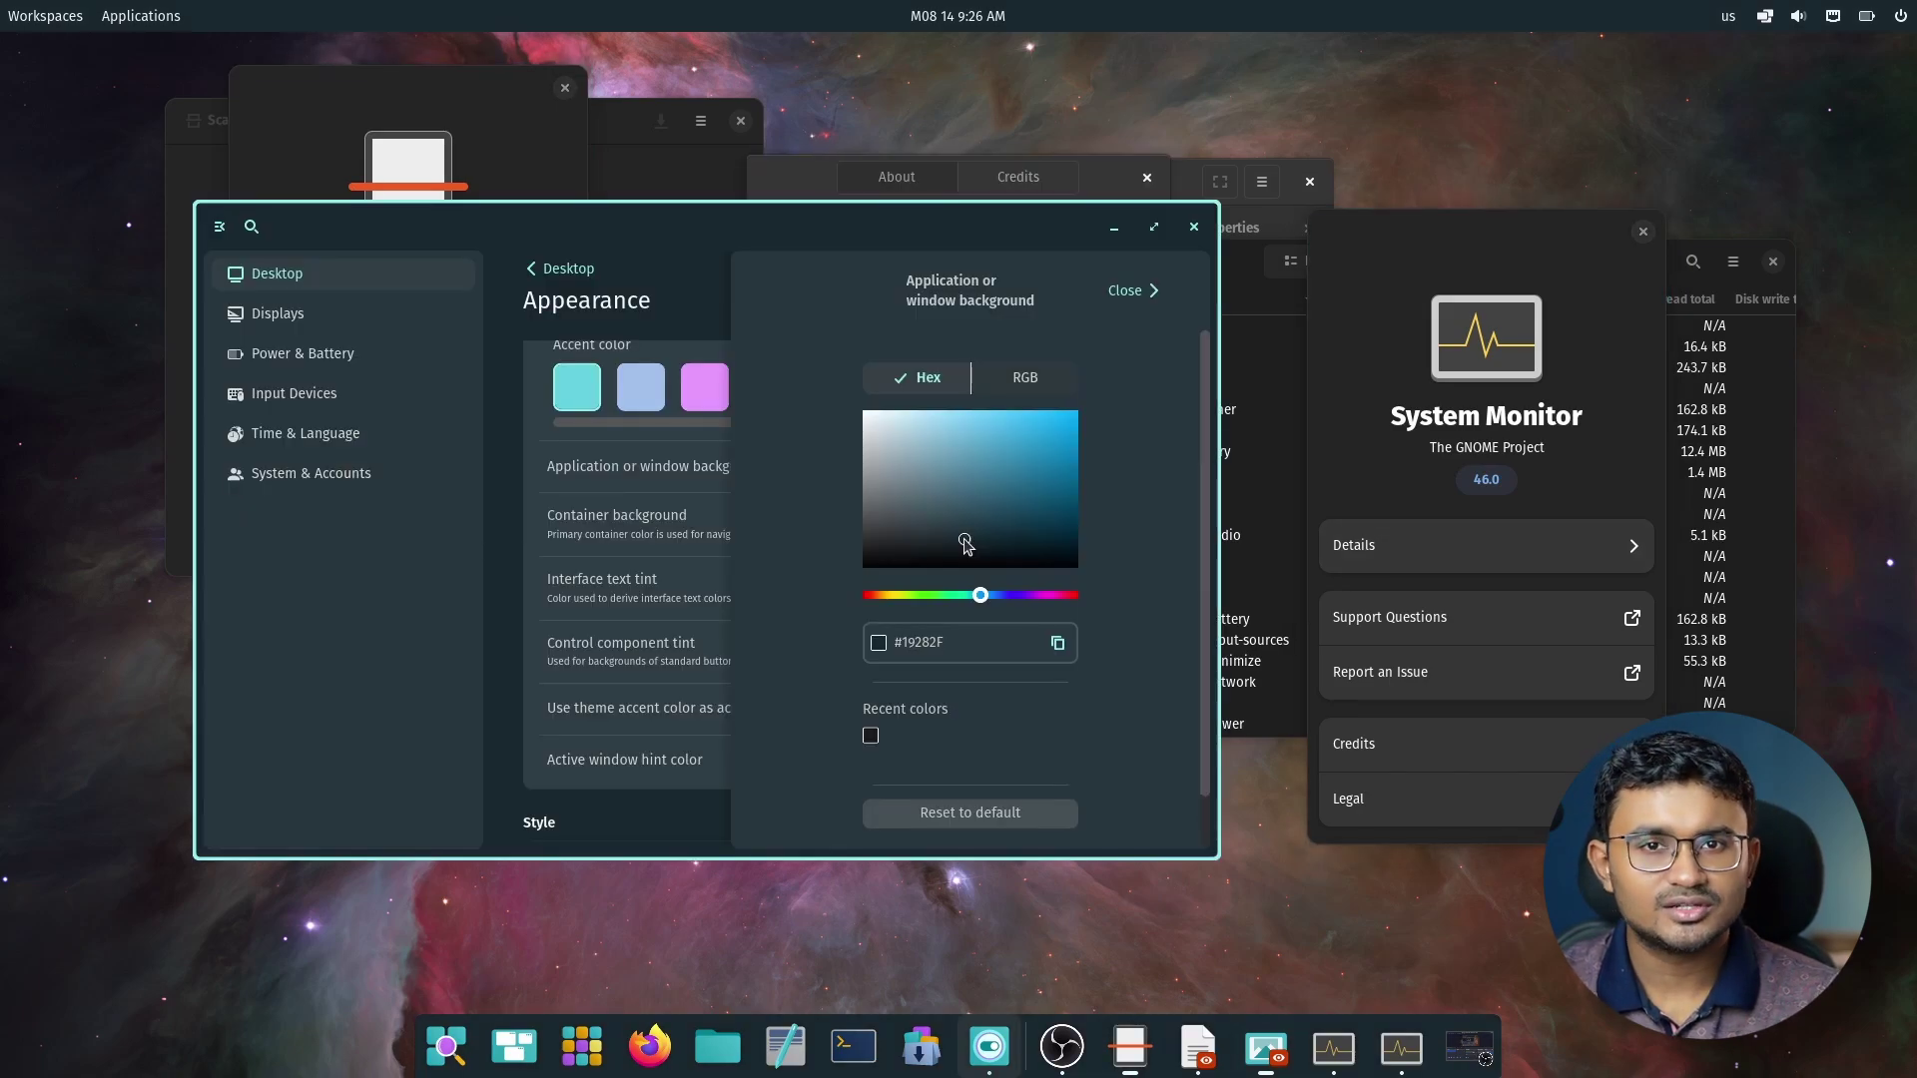
pyautogui.click(955, 549)
pyautogui.click(955, 545)
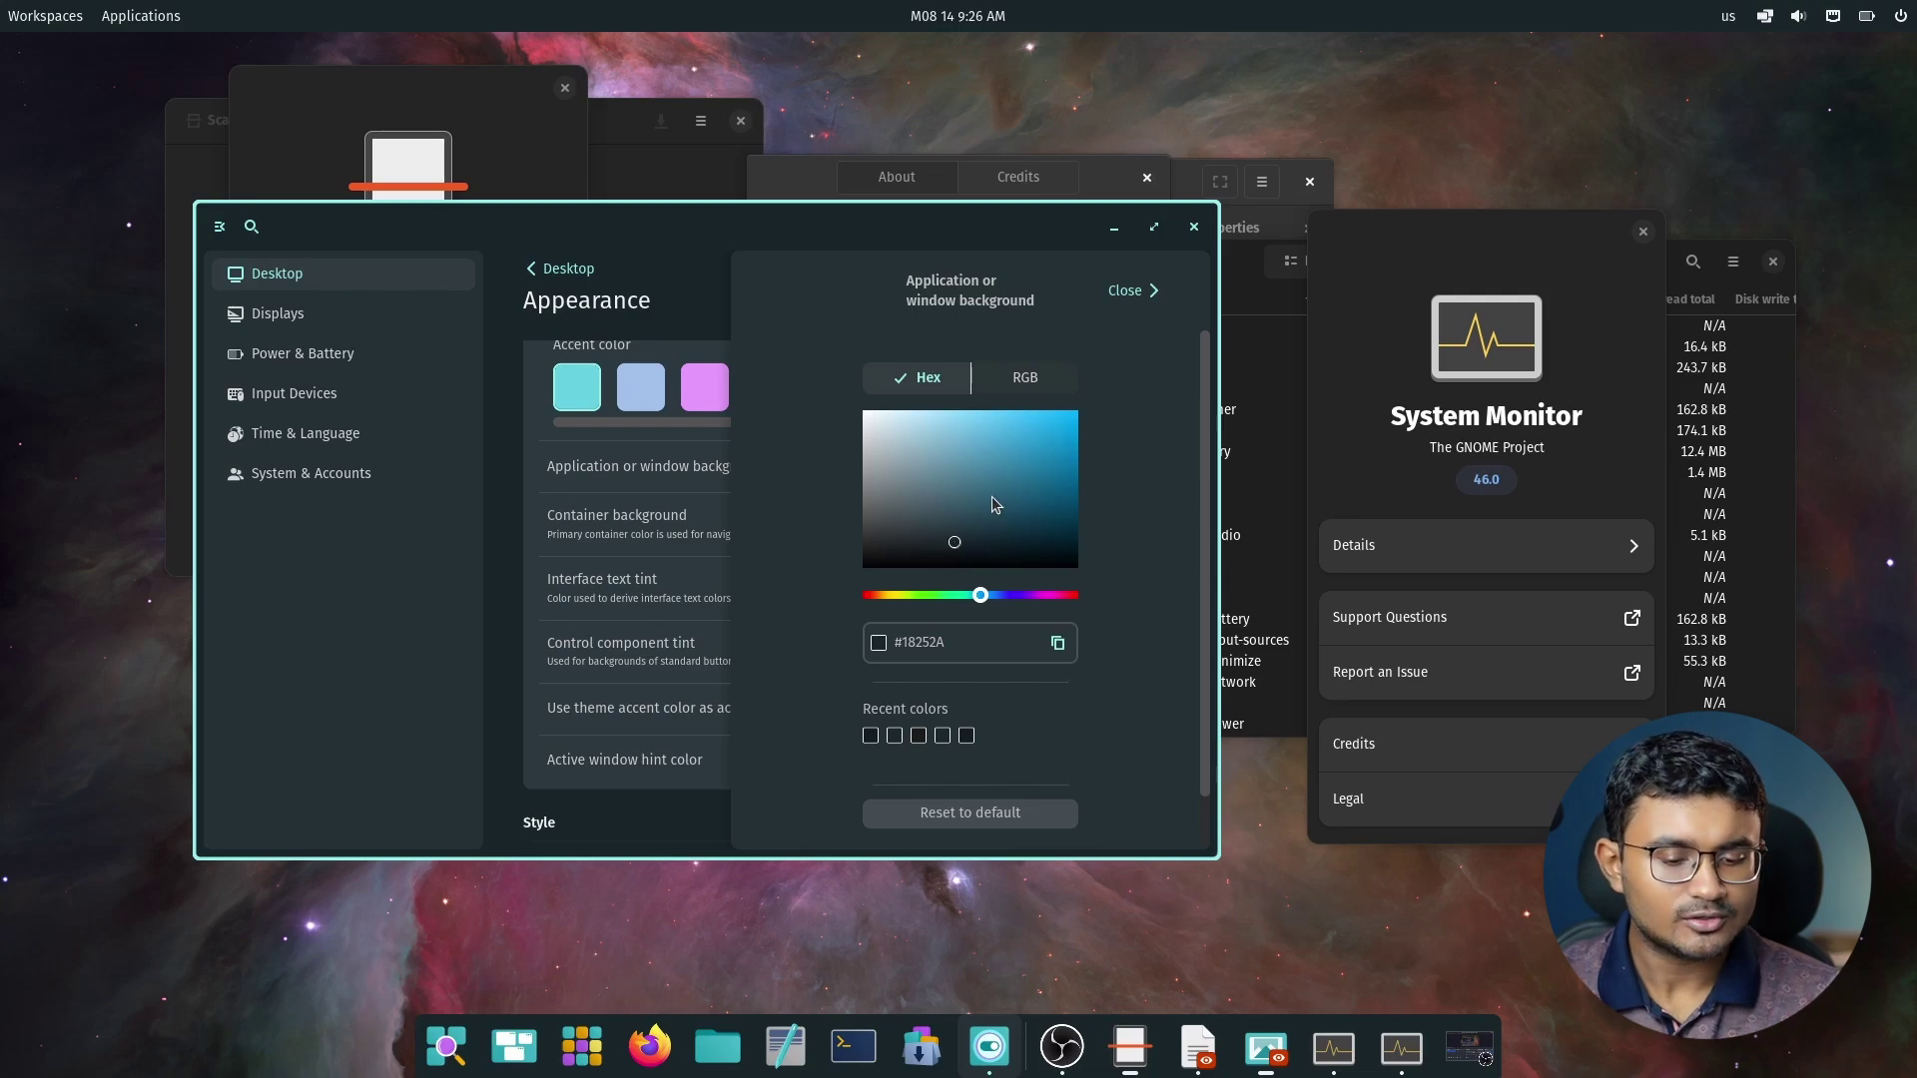
pyautogui.click(953, 545)
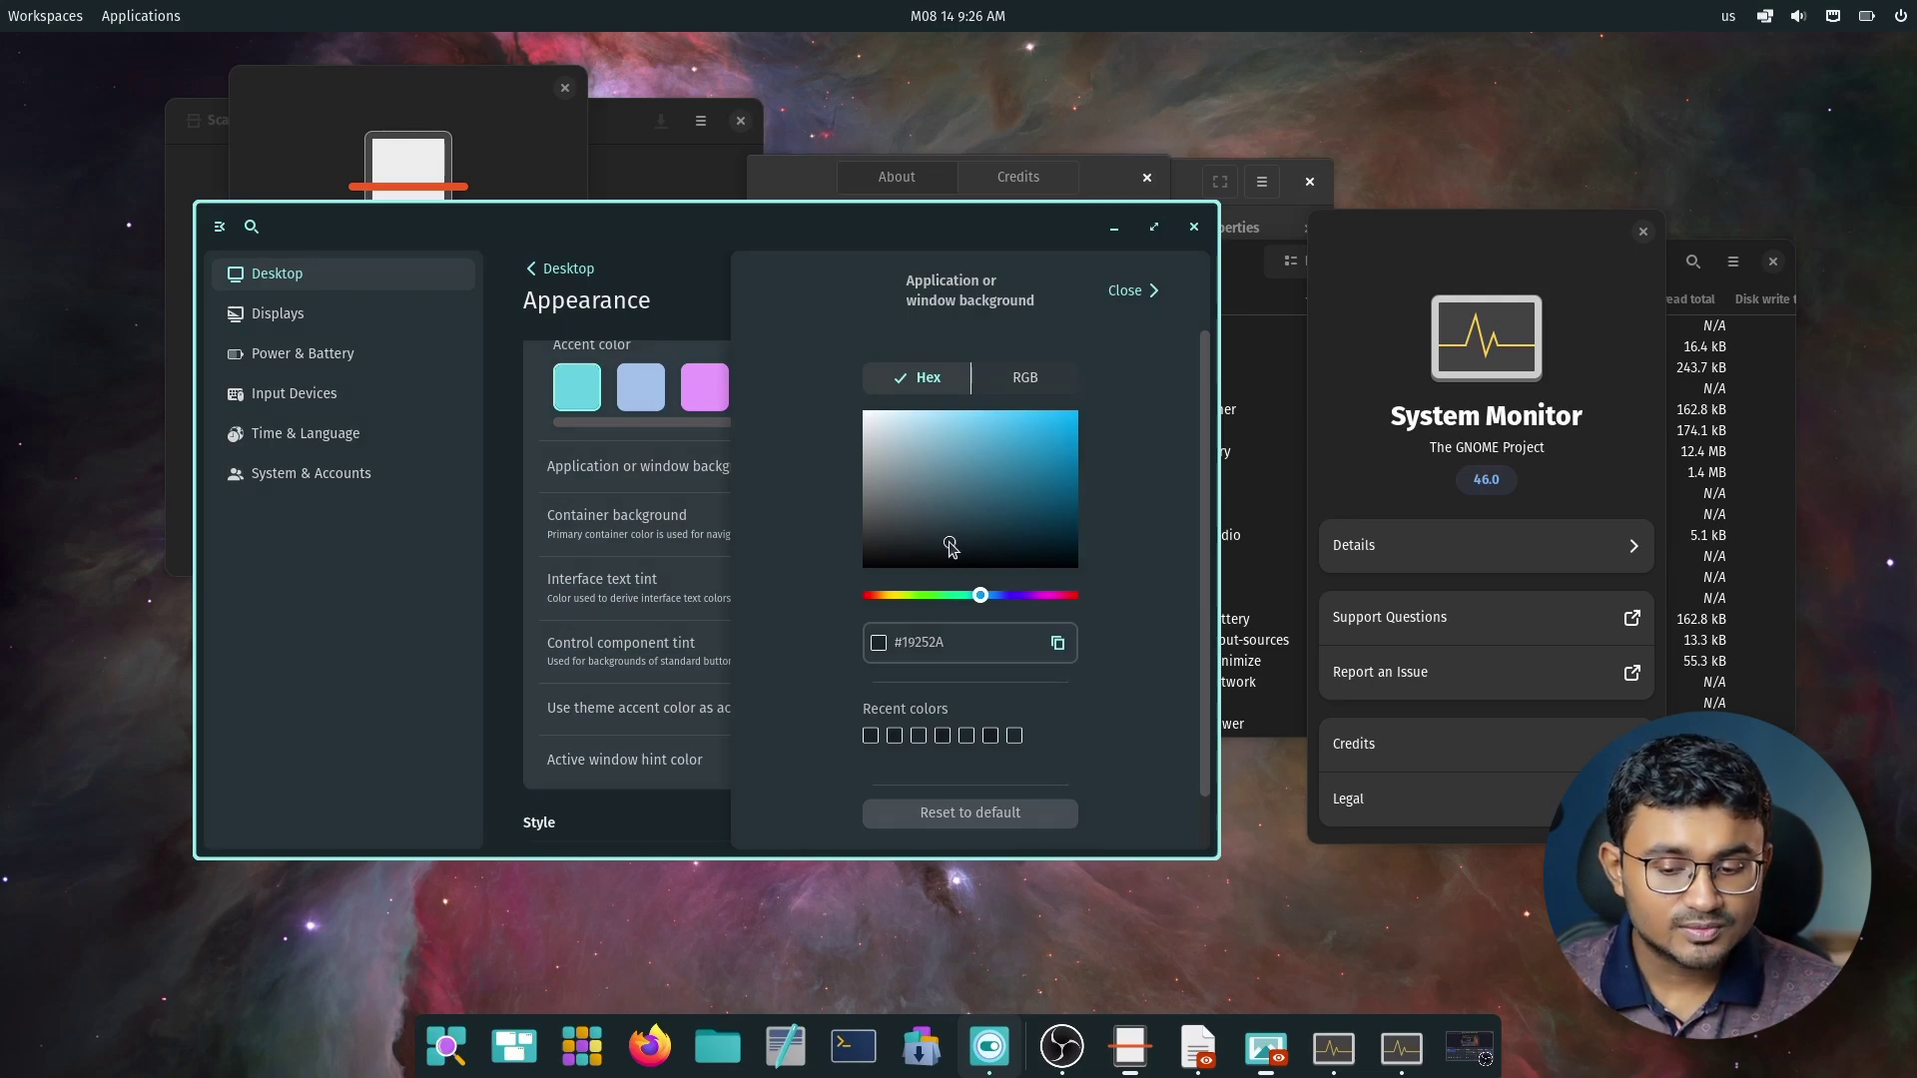
pyautogui.click(1126, 290)
# Open and close a Files window, then close the Appearance settings window
pyautogui.moveTo(1037, 231); pyautogui.dragTo(1085, 122)
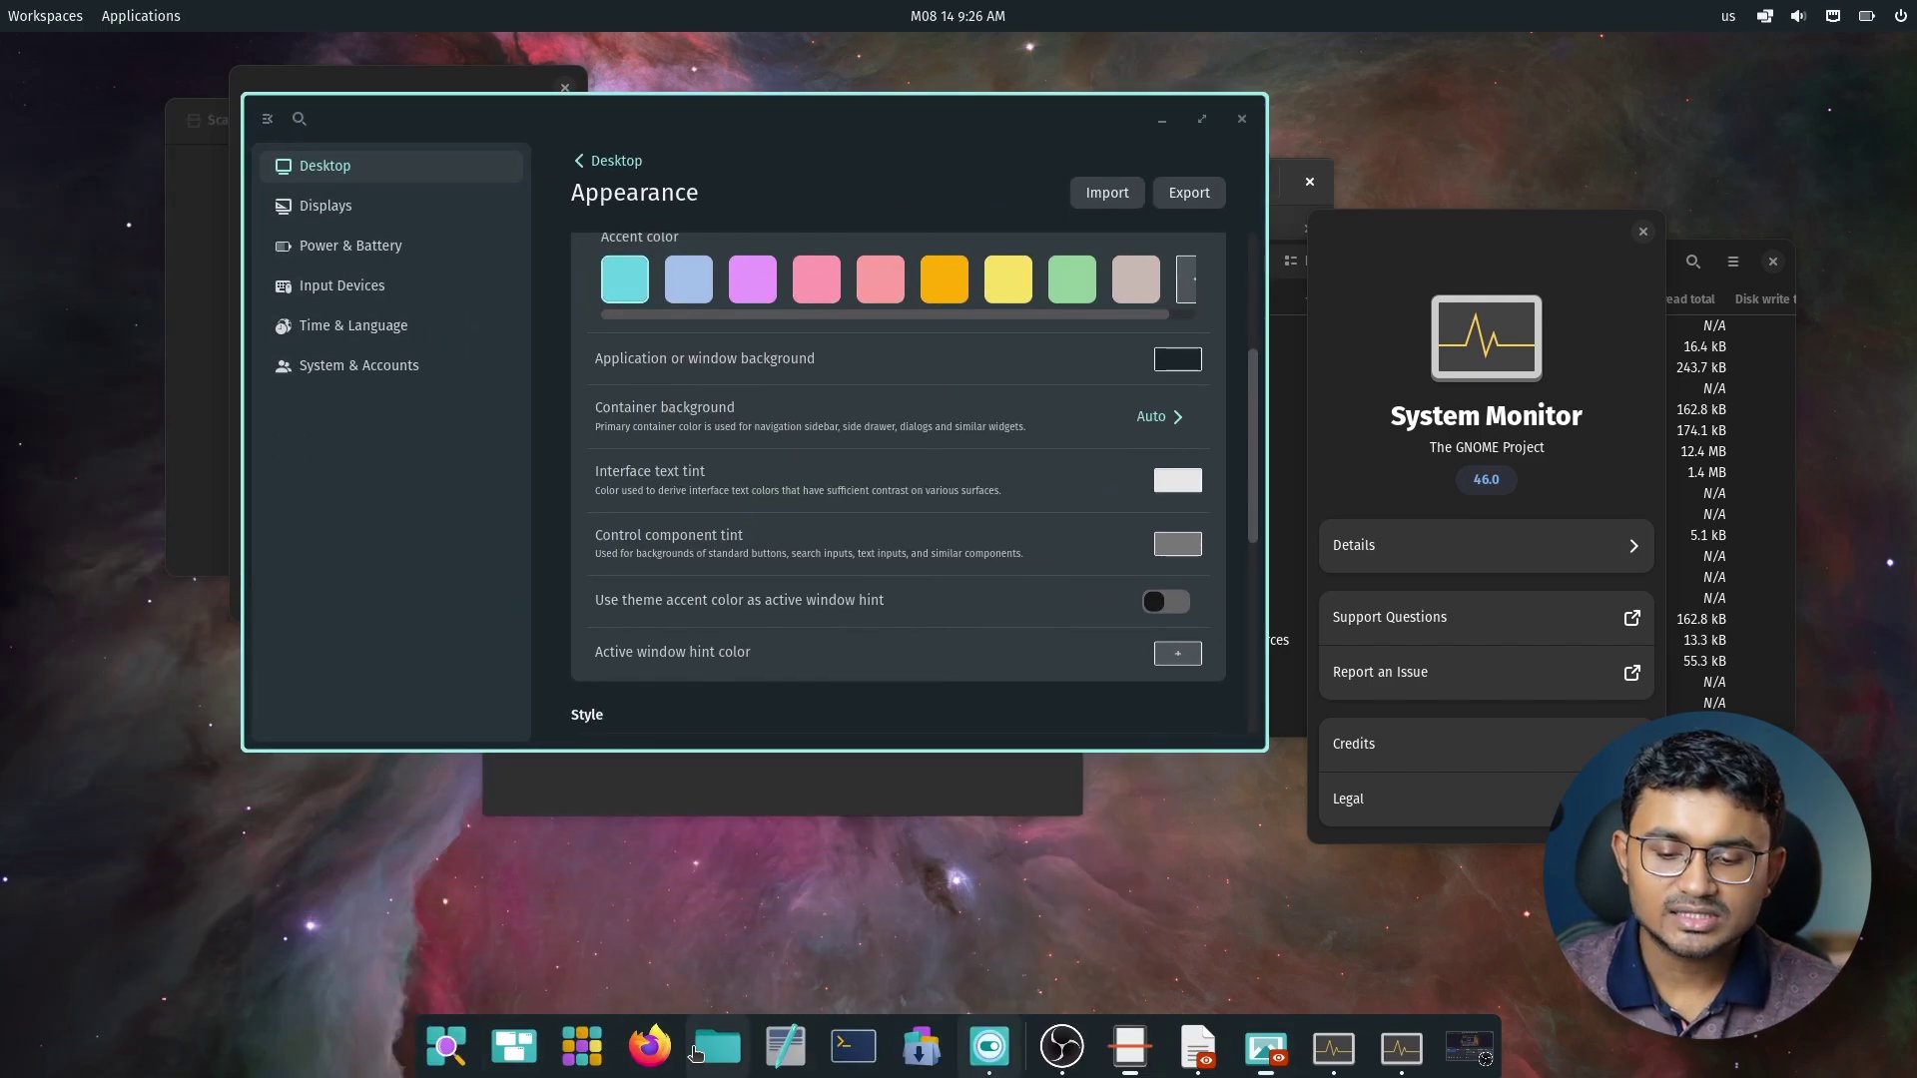
pyautogui.click(698, 1052)
pyautogui.moveTo(679, 244); pyautogui.dragTo(868, 249)
pyautogui.click(1348, 235)
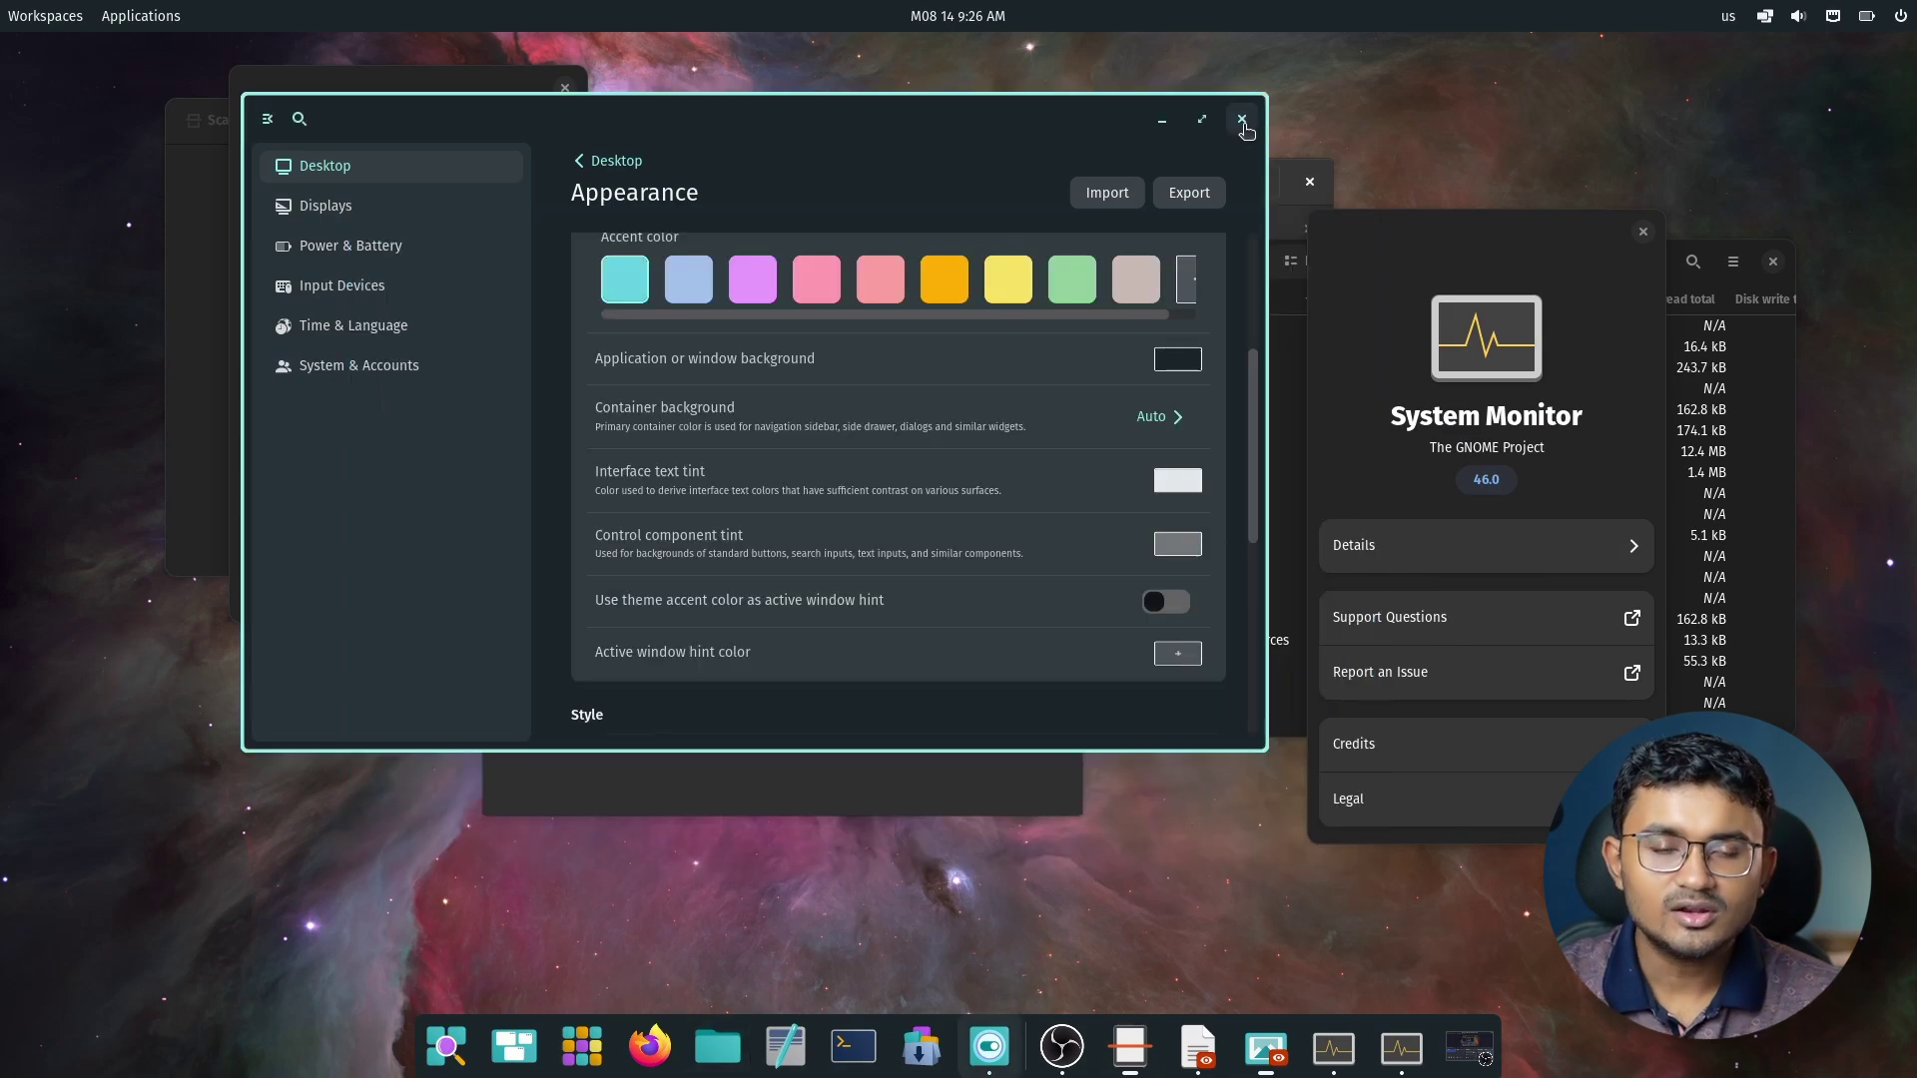
pyautogui.click(1243, 122)
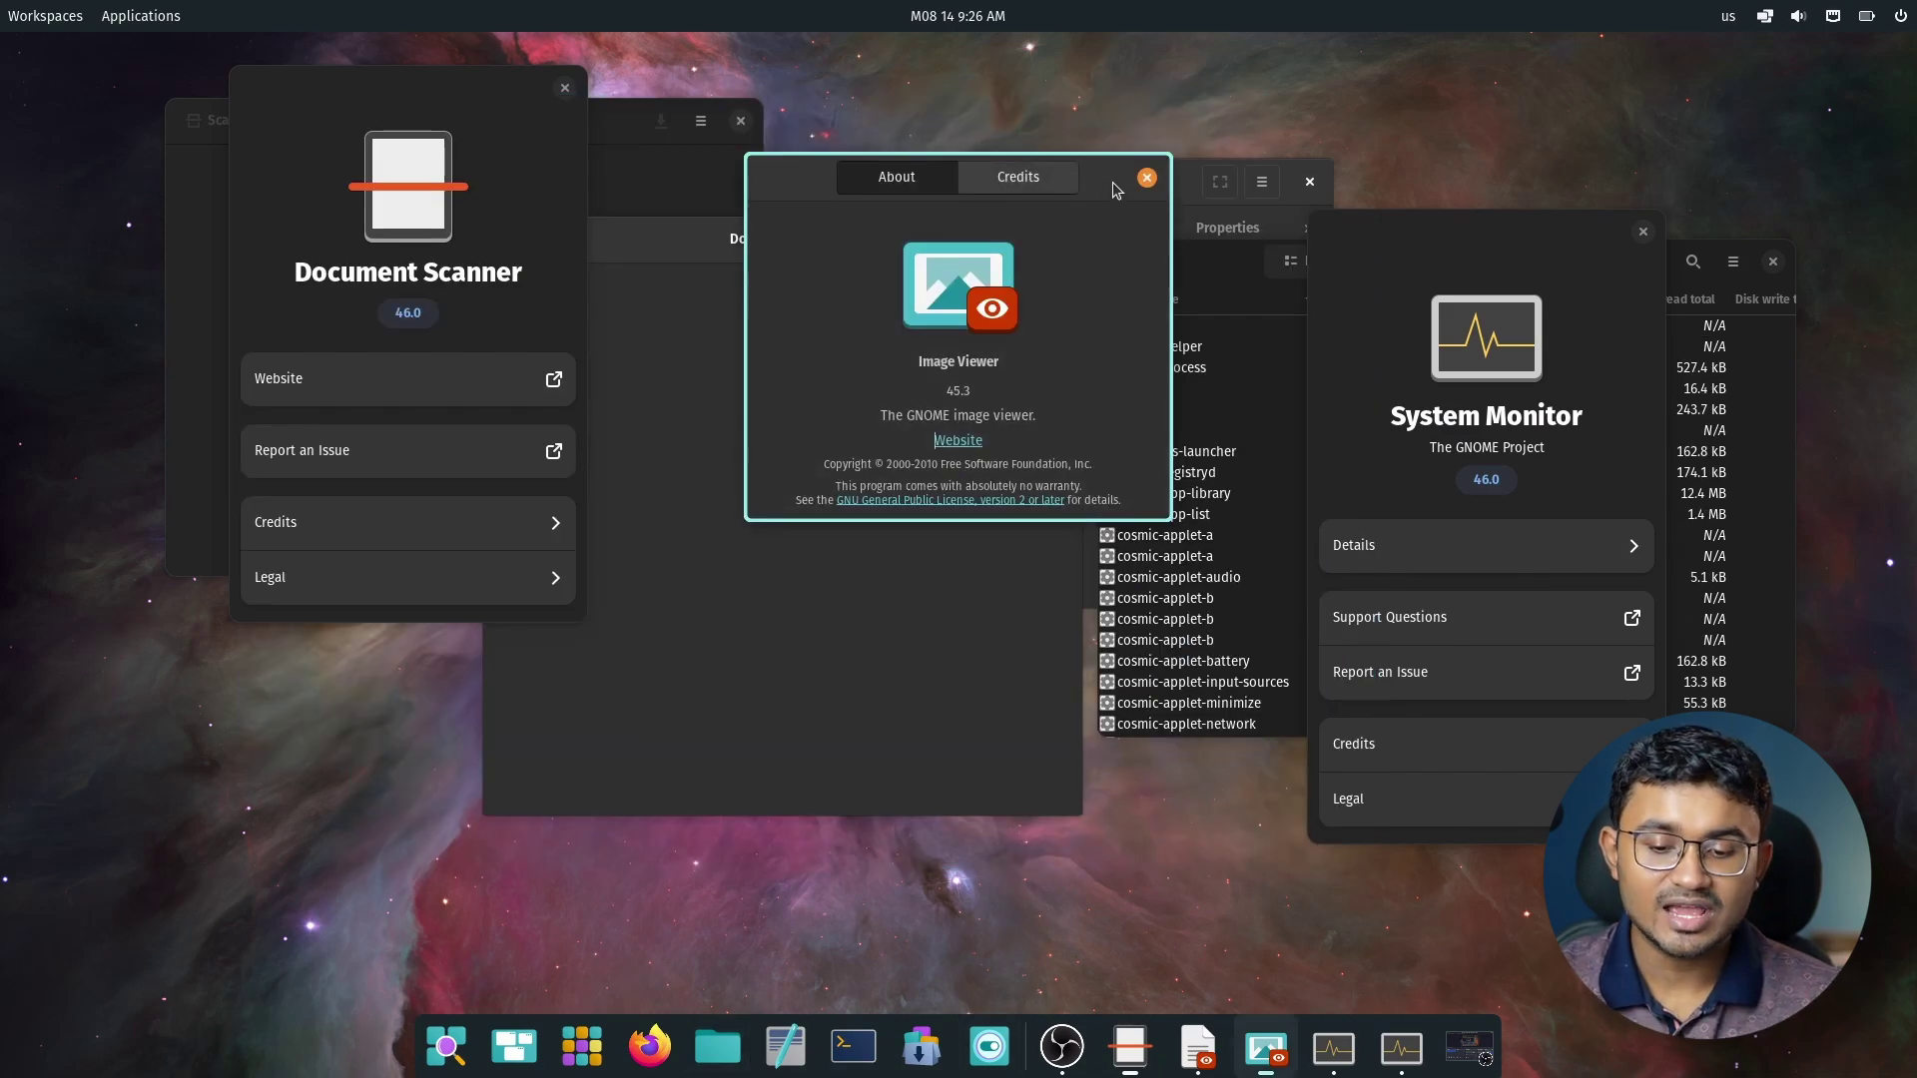
# Move the Image Viewer About dialog aside, maximize and restore Firefox twice, then close Firefox
pyautogui.moveTo(1112, 182); pyautogui.dragTo(764, 494)
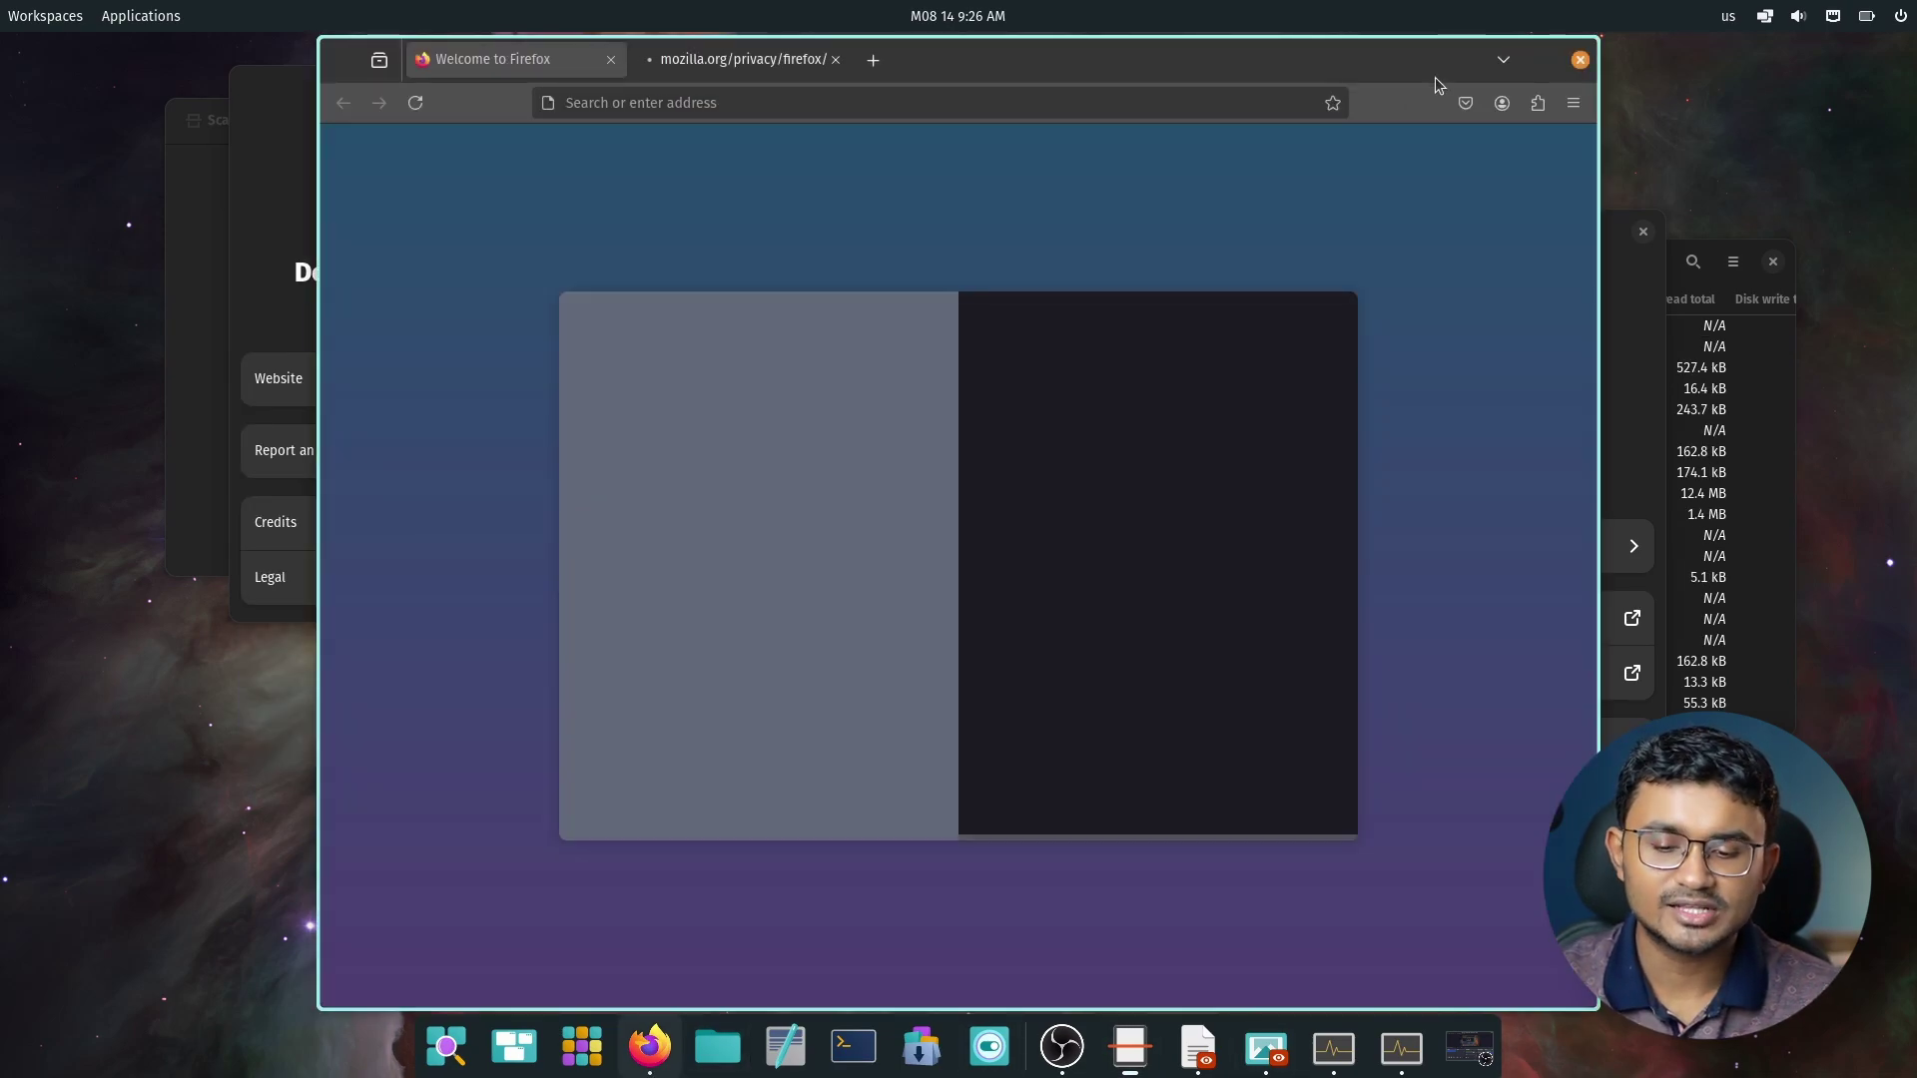
pyautogui.doubleClick(1434, 69)
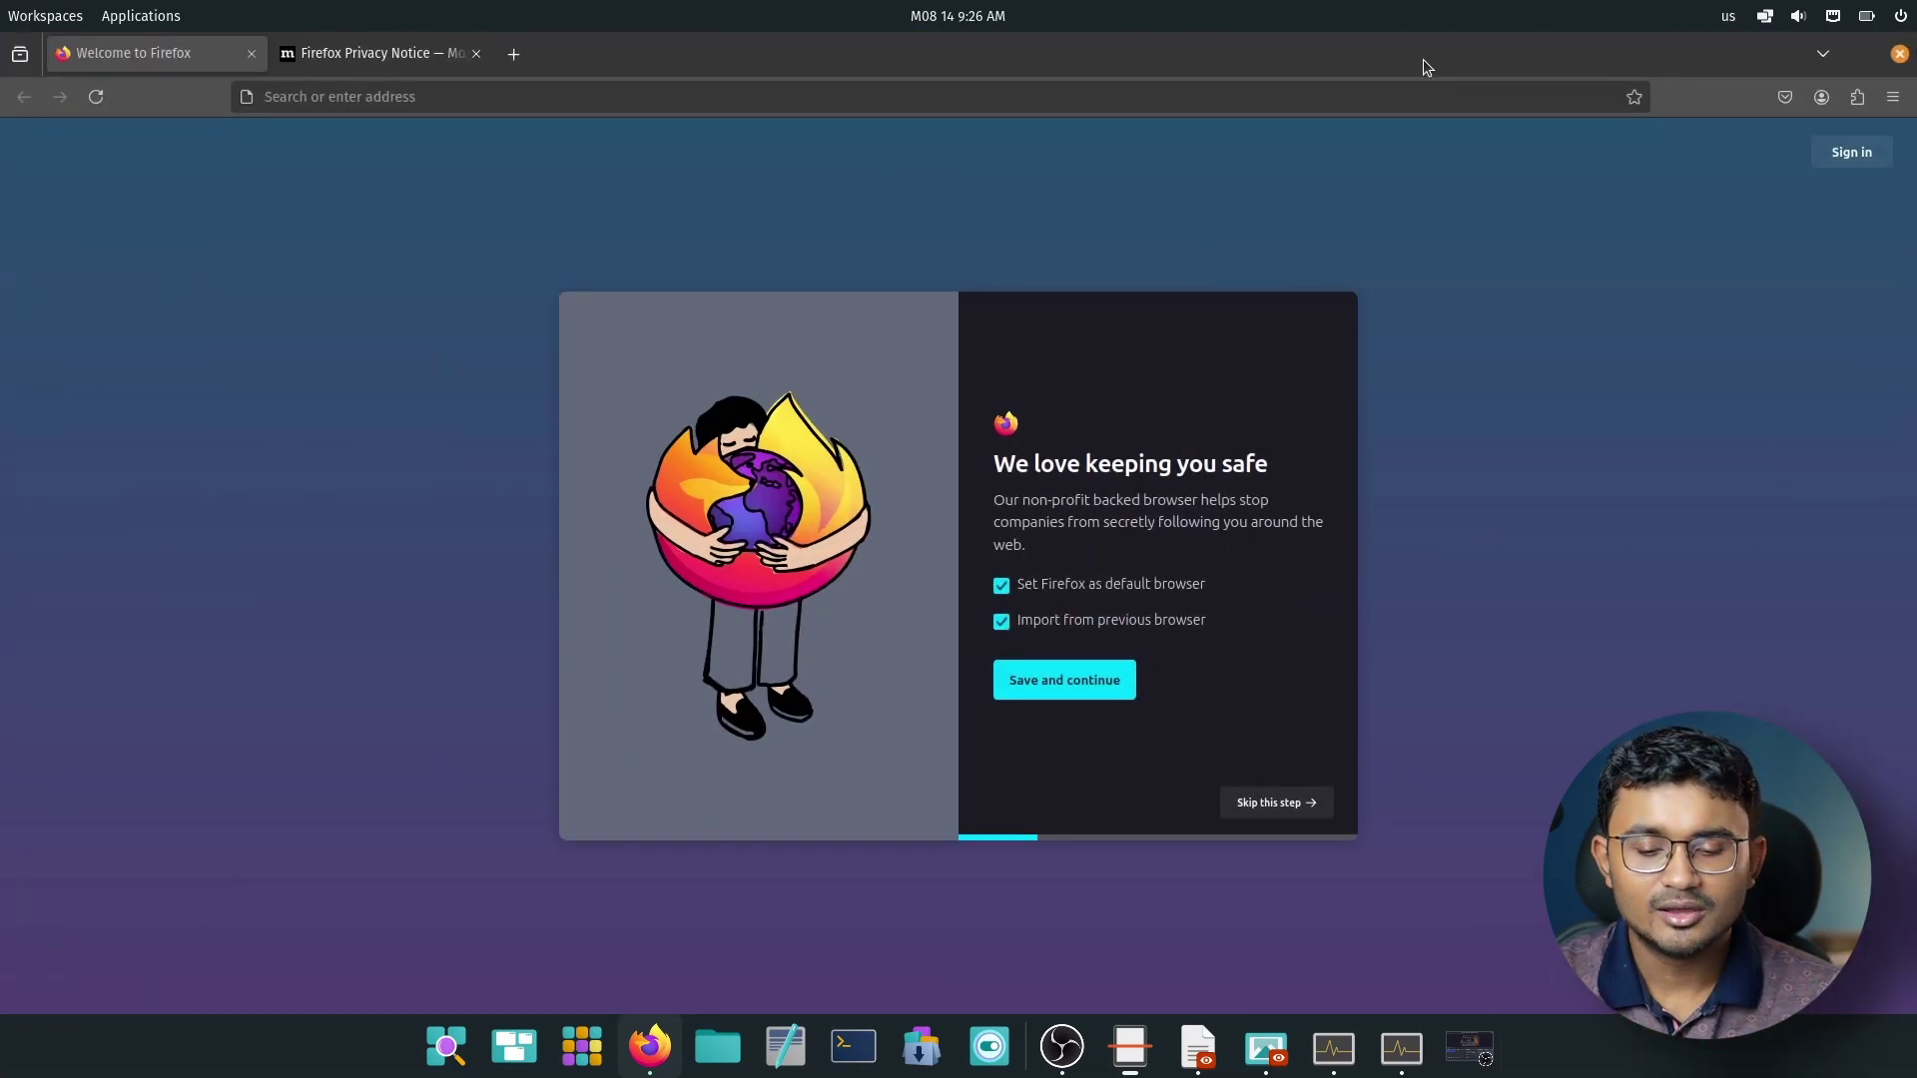
pyautogui.doubleClick(1404, 68)
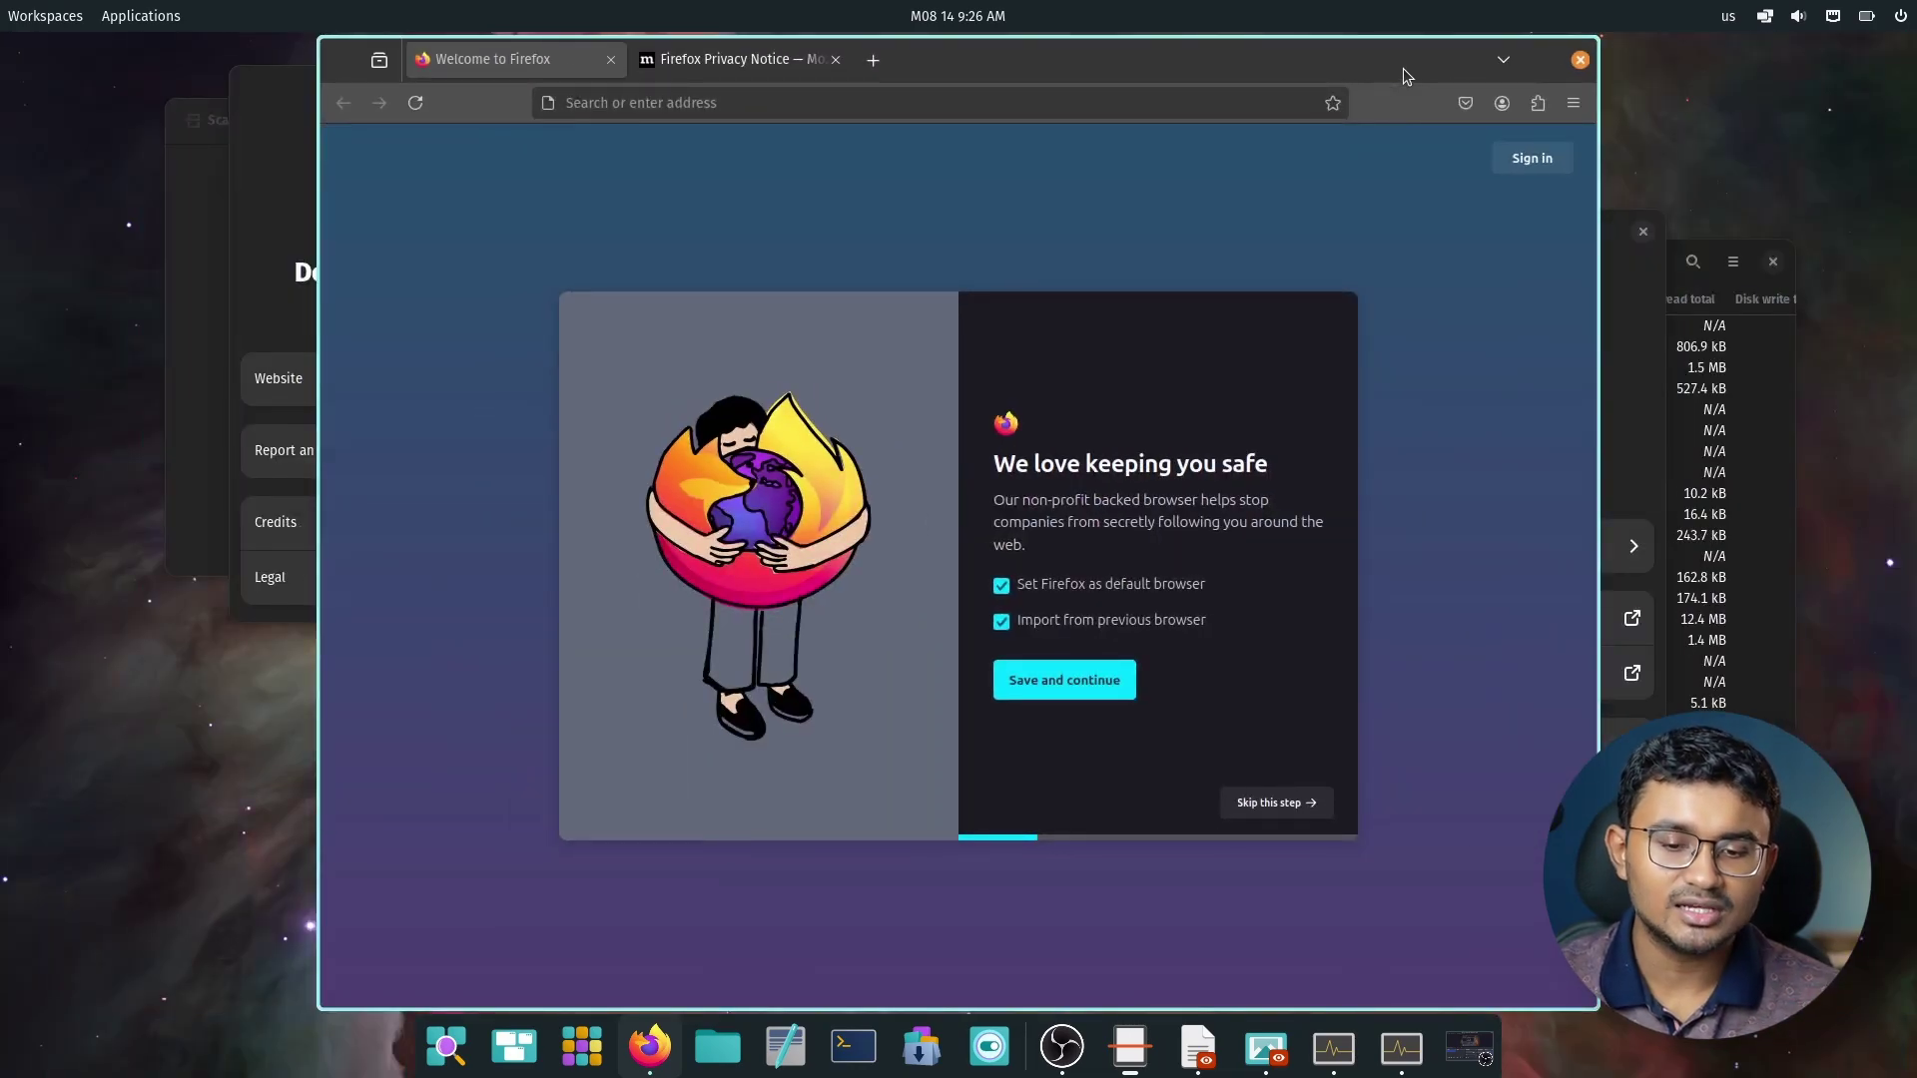
pyautogui.doubleClick(1403, 68)
pyautogui.doubleClick(1416, 57)
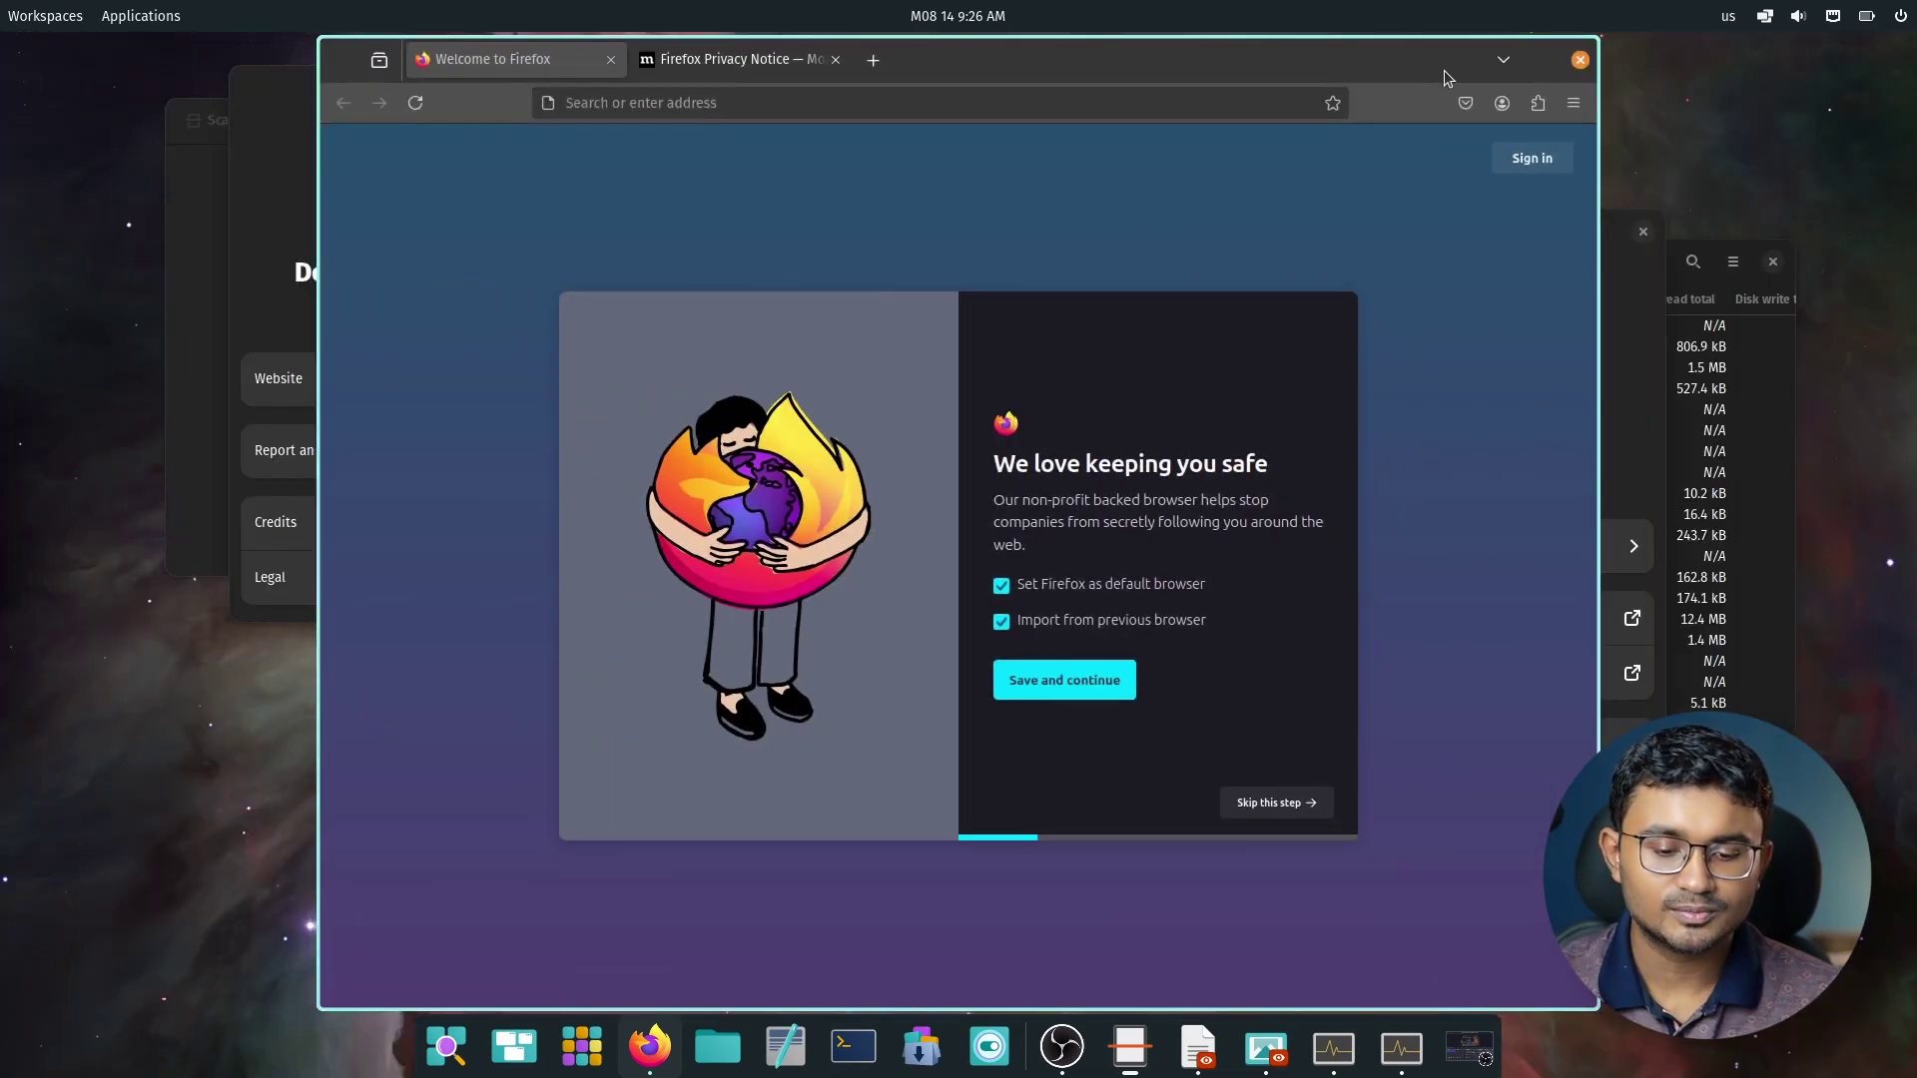
pyautogui.click(1578, 60)
# Focus Document Viewer, then maximize it and restore it to a floating window
pyautogui.click(885, 261)
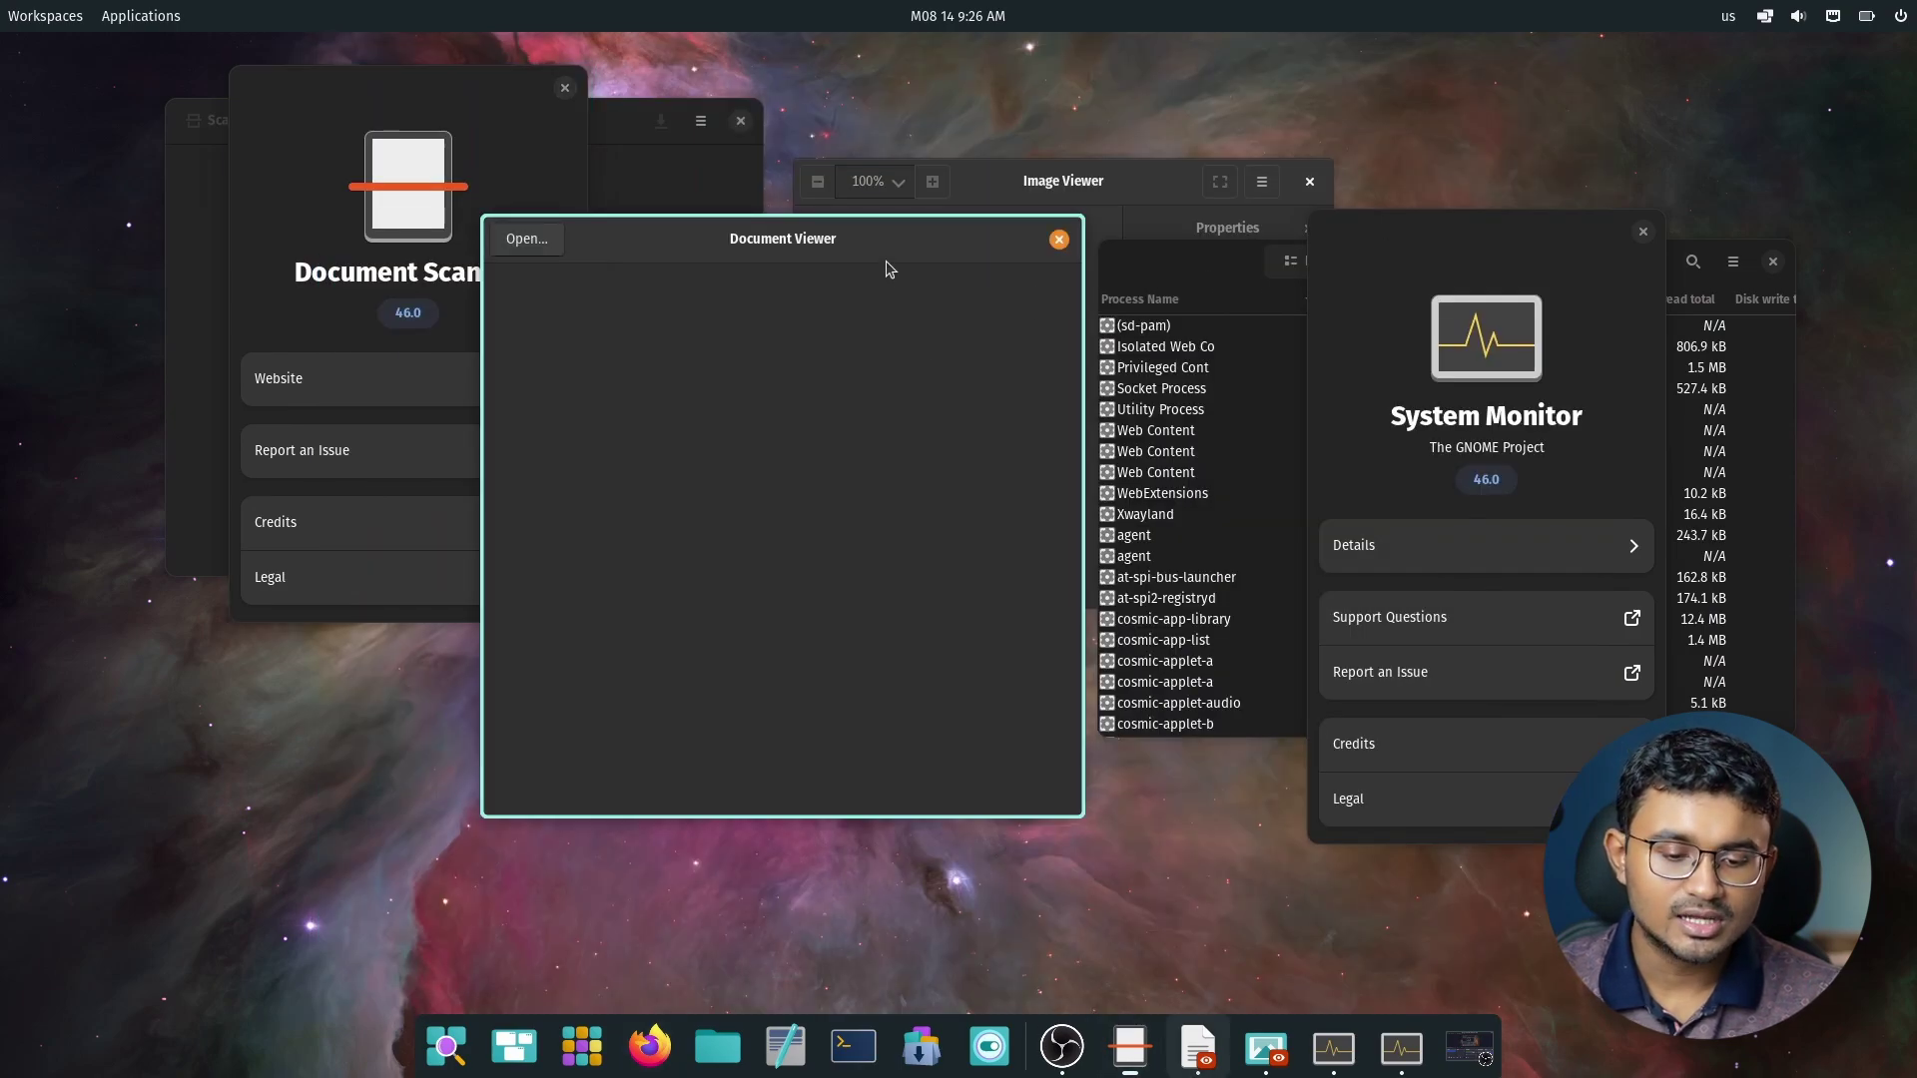
pyautogui.doubleClick(885, 244)
pyautogui.doubleClick(982, 47)
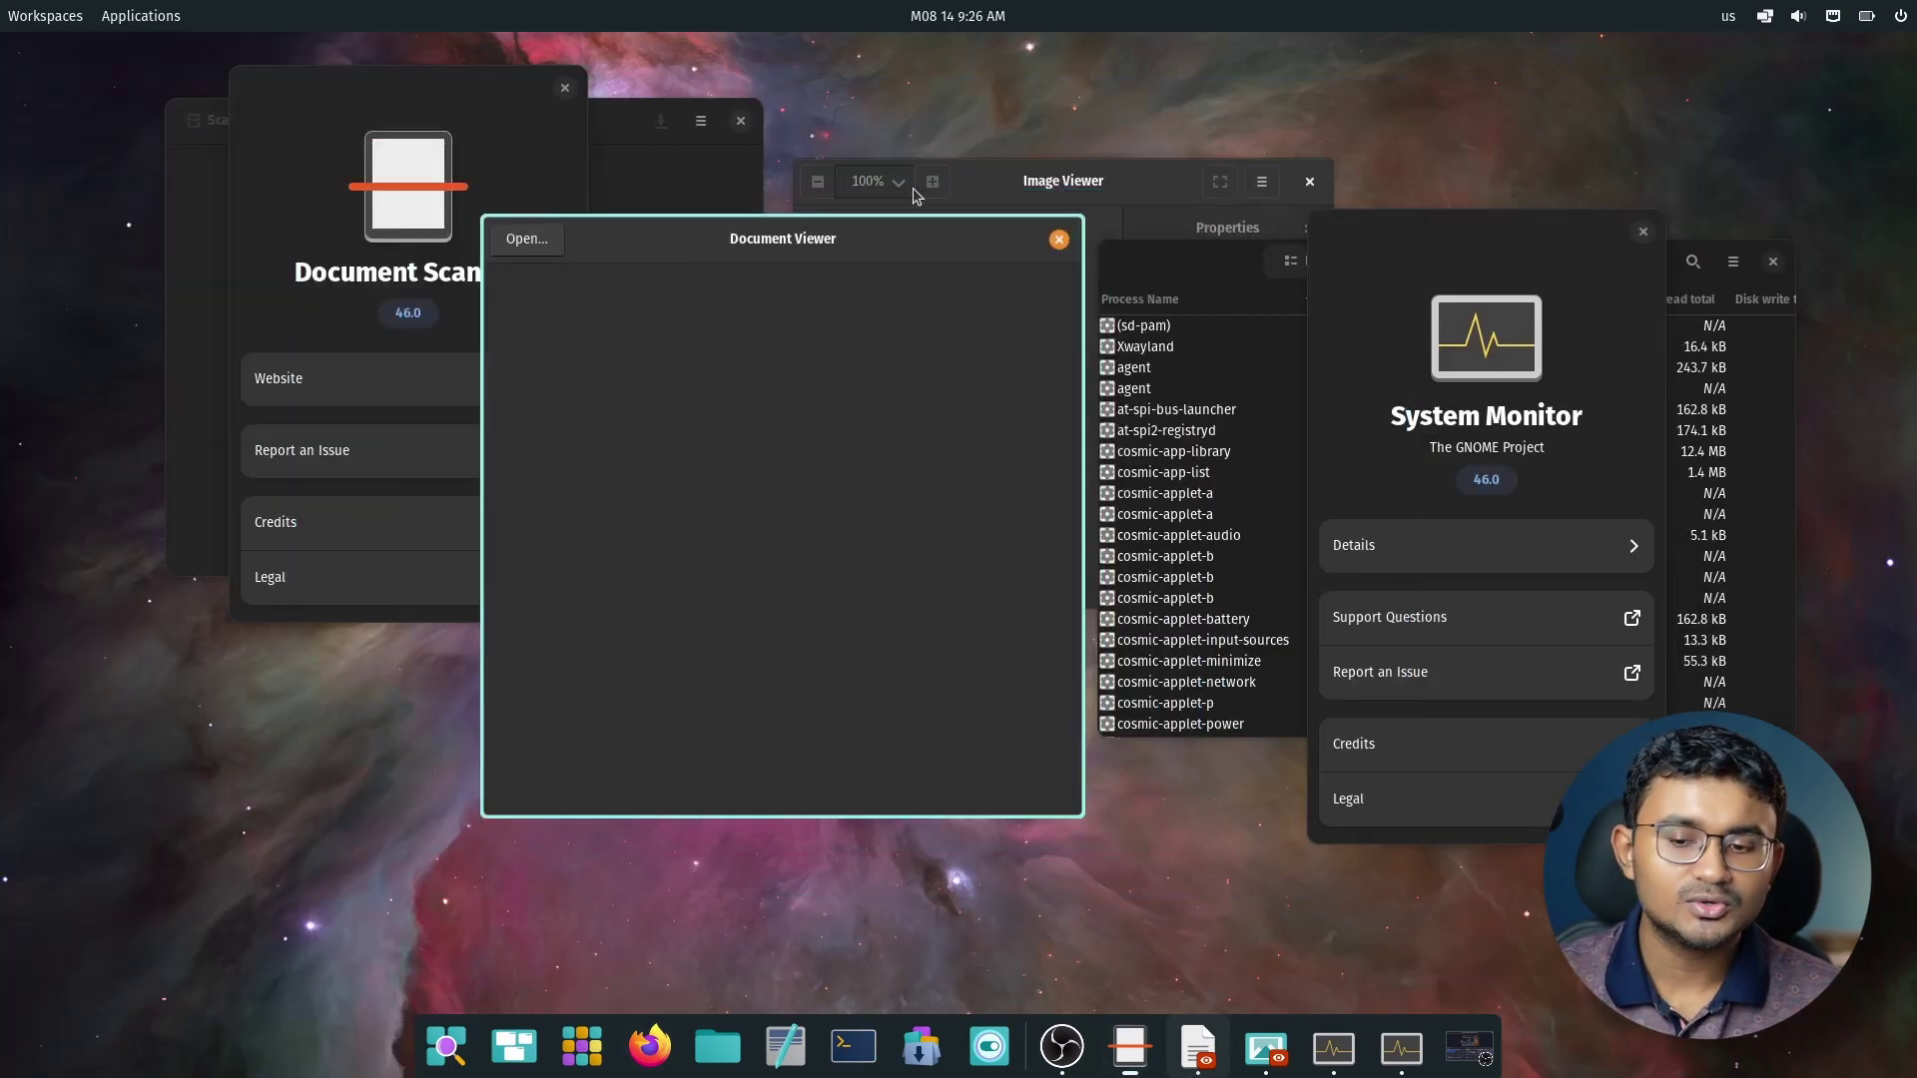
# In the Workspaces overview, visit workspace 2, then return to workspace 1 with Document Viewer focused
pyautogui.click(13, 10)
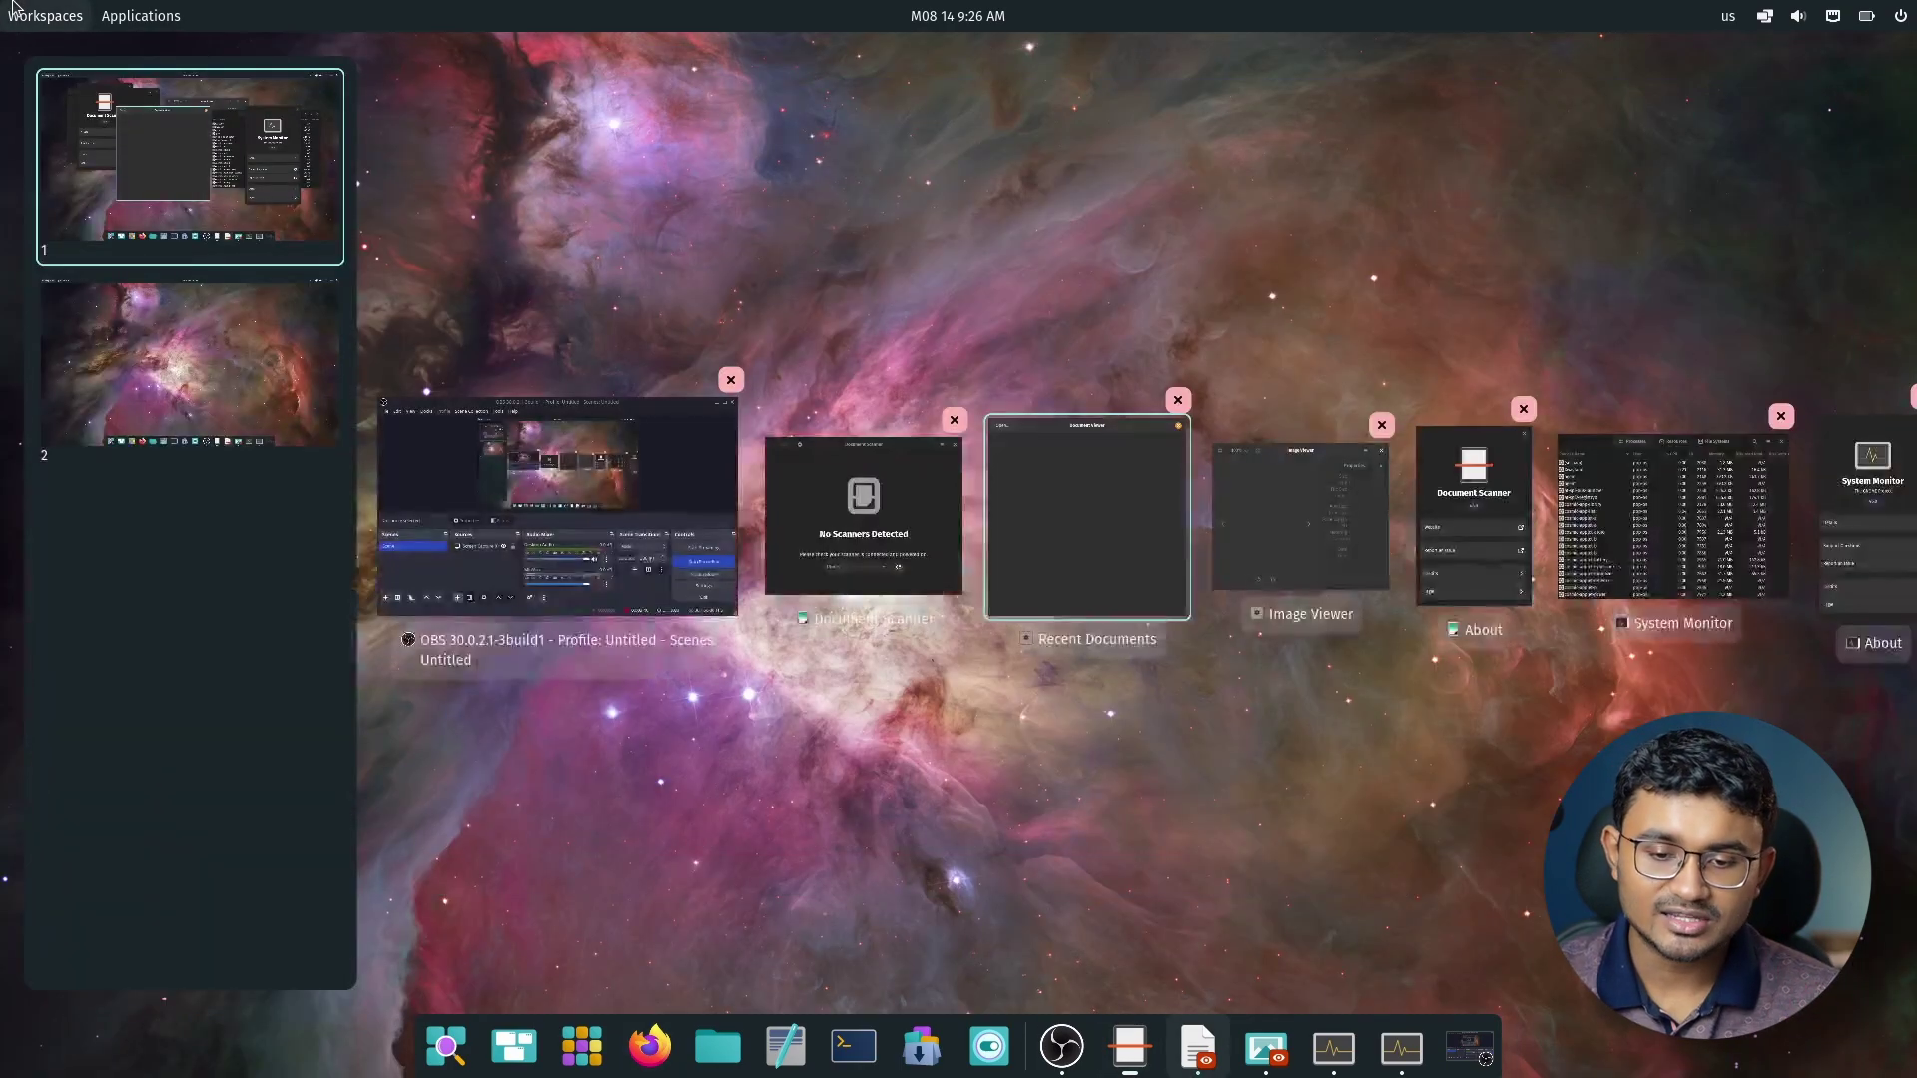
pyautogui.click(123, 406)
pyautogui.click(155, 182)
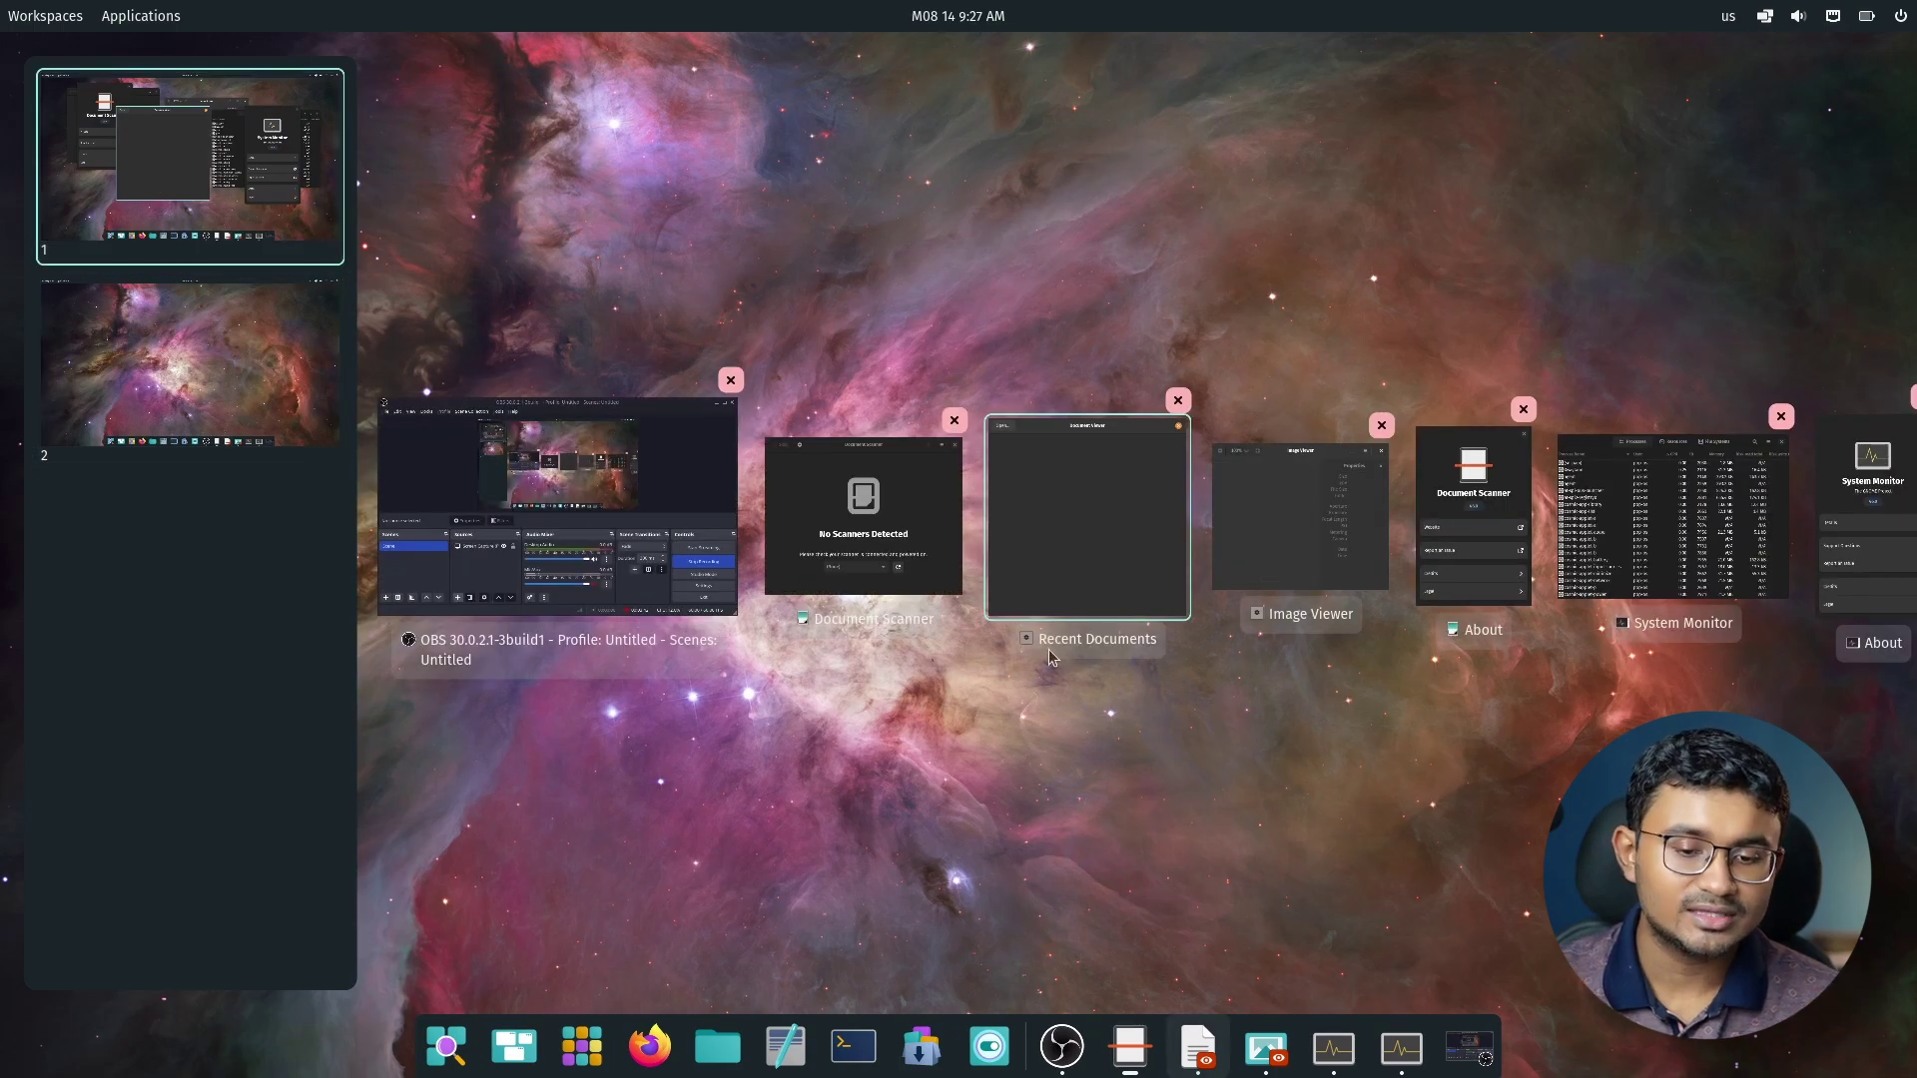
pyautogui.click(1144, 530)
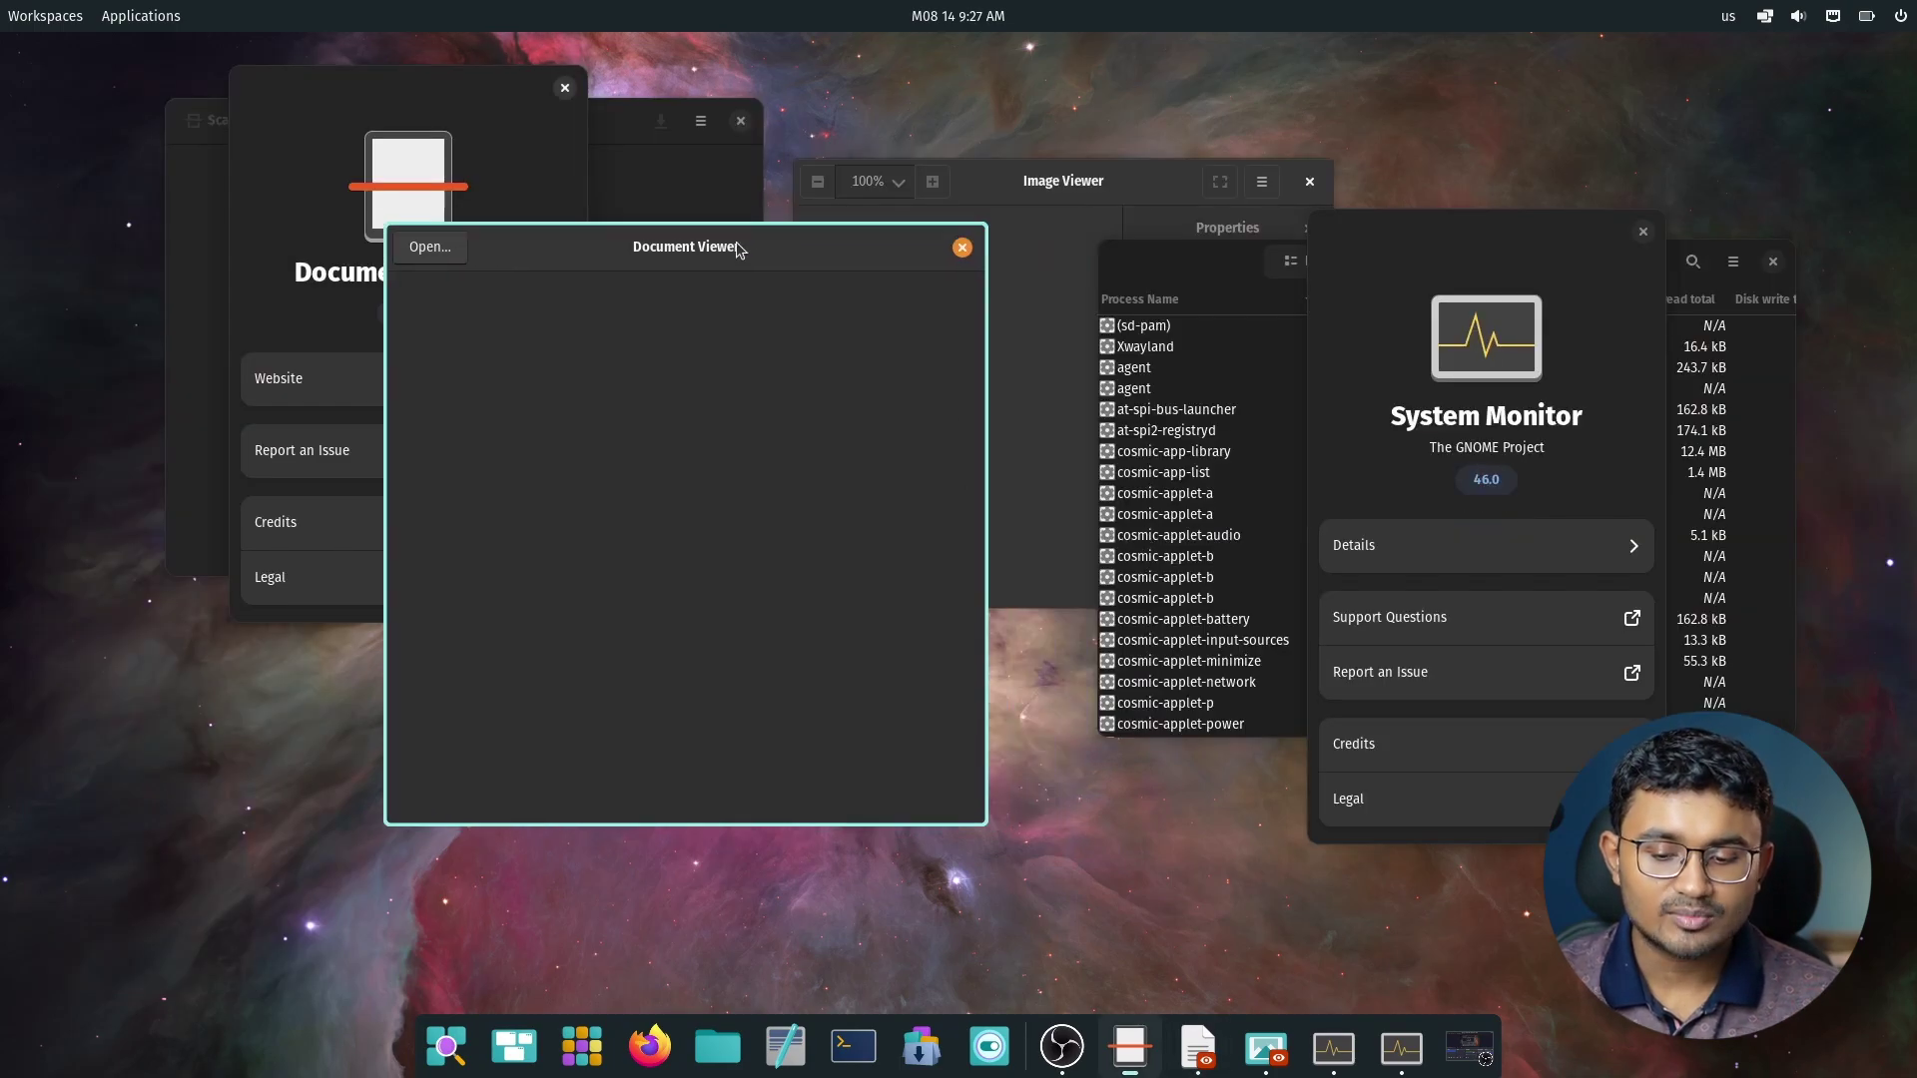
# Maximize Document Viewer by dragging it to the top, restore it, snap it left, then unsnap it
pyautogui.moveTo(809, 236); pyautogui.dragTo(1031, 8)
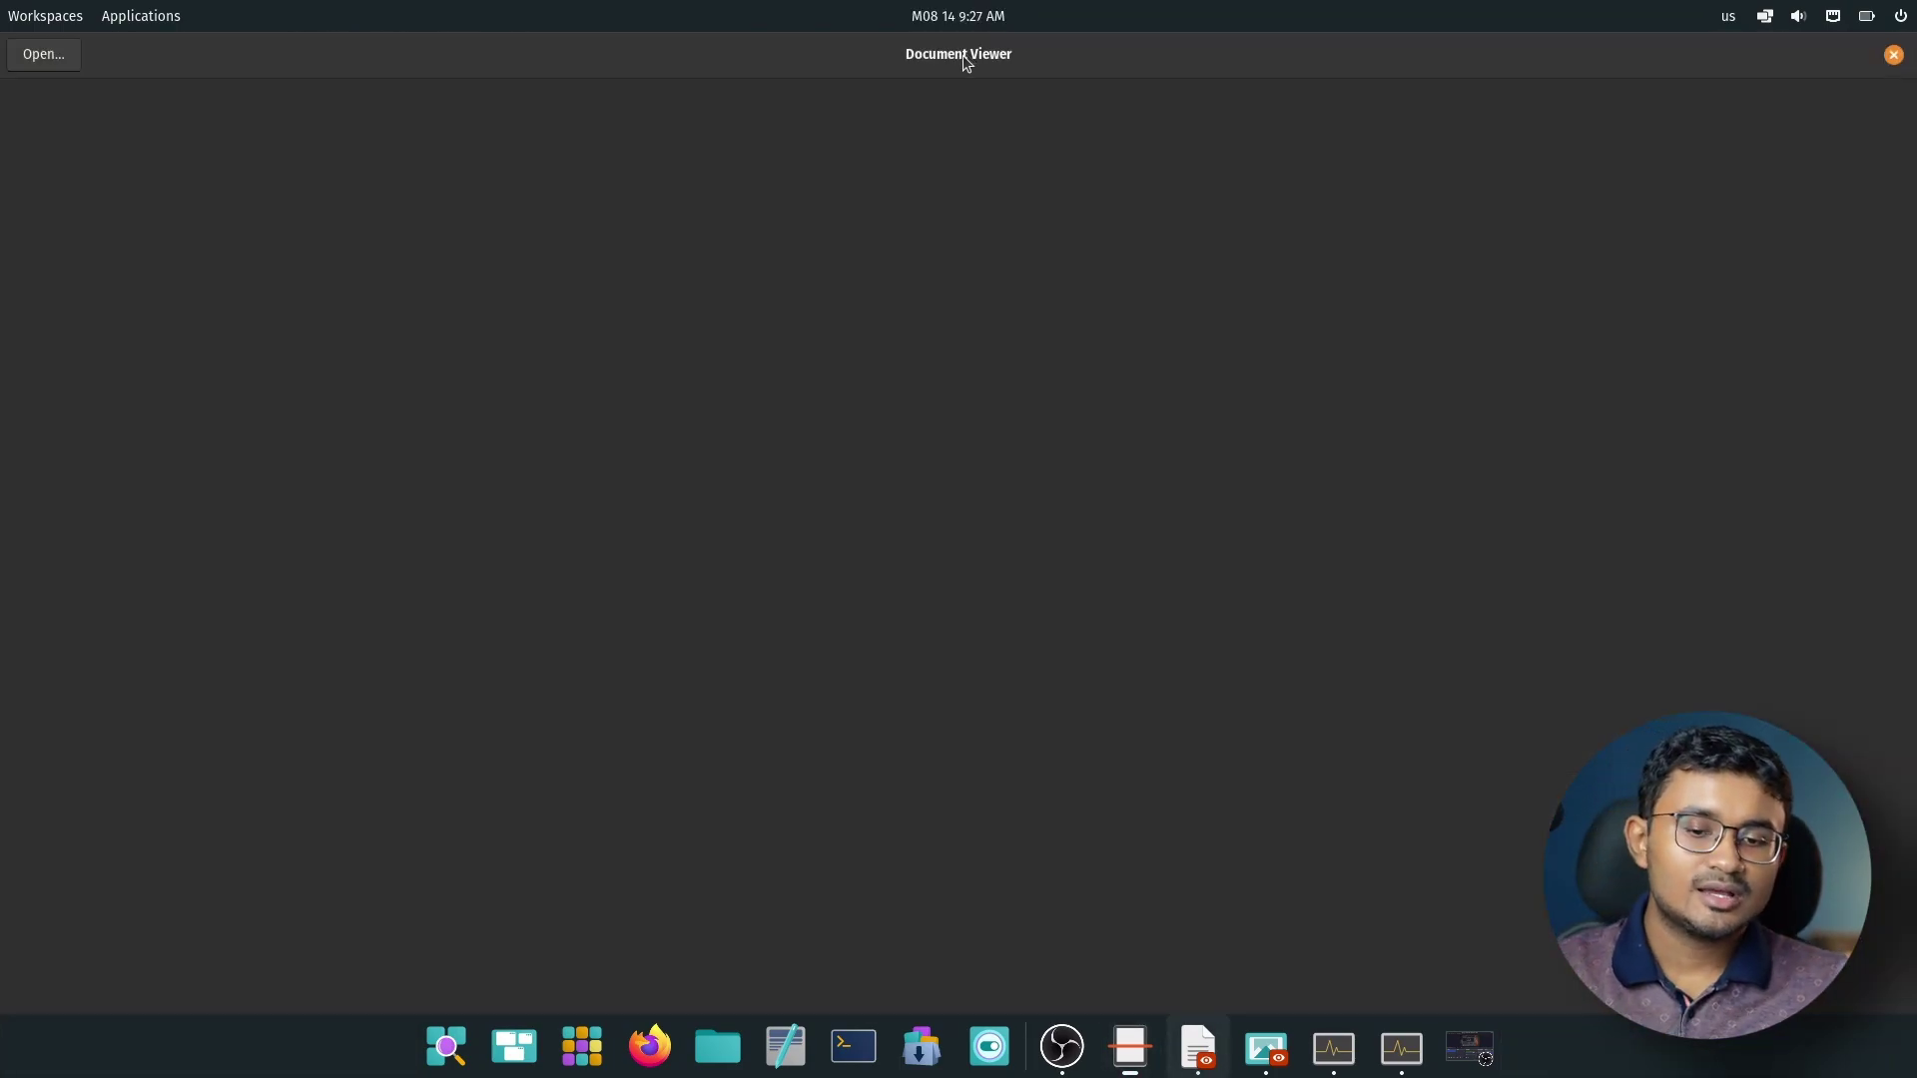
pyautogui.doubleClick(963, 56)
pyautogui.press('super+Left')
pyautogui.moveTo(469, 70); pyautogui.dragTo(847, 176)
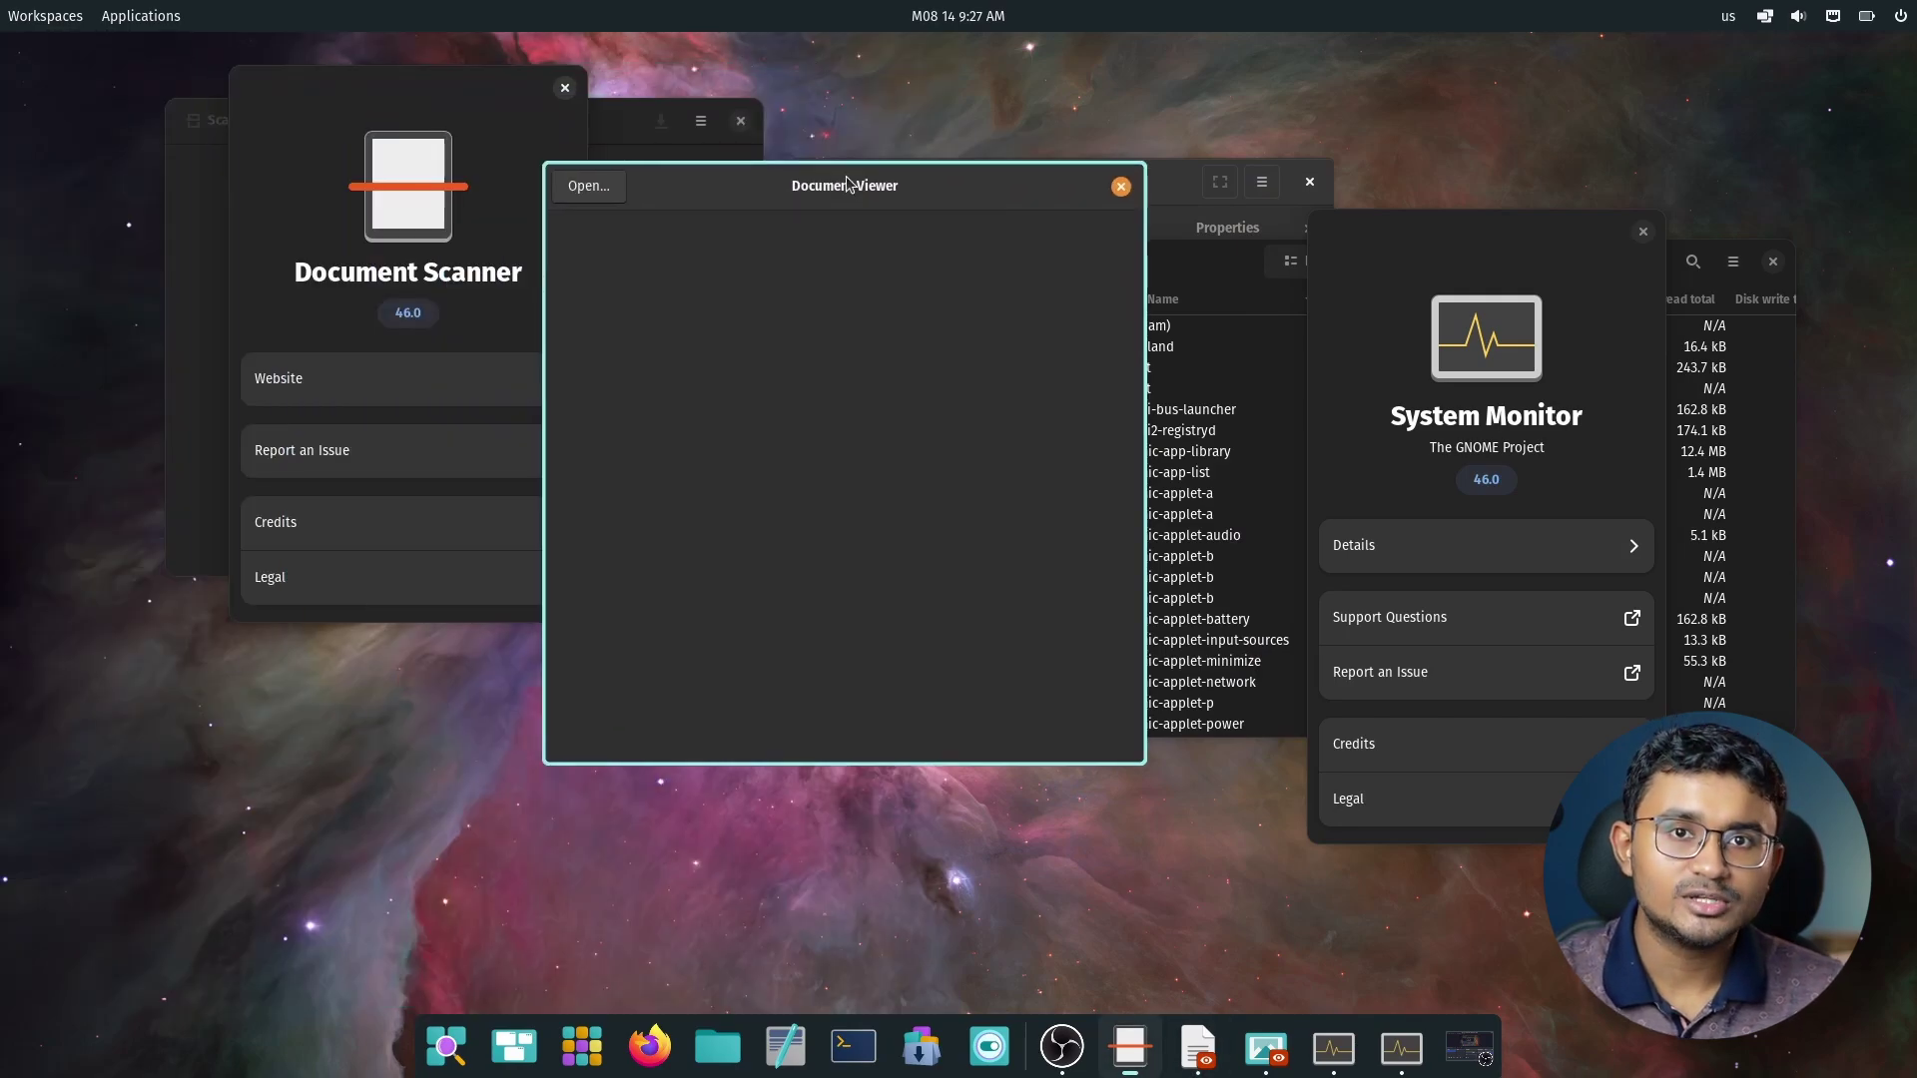